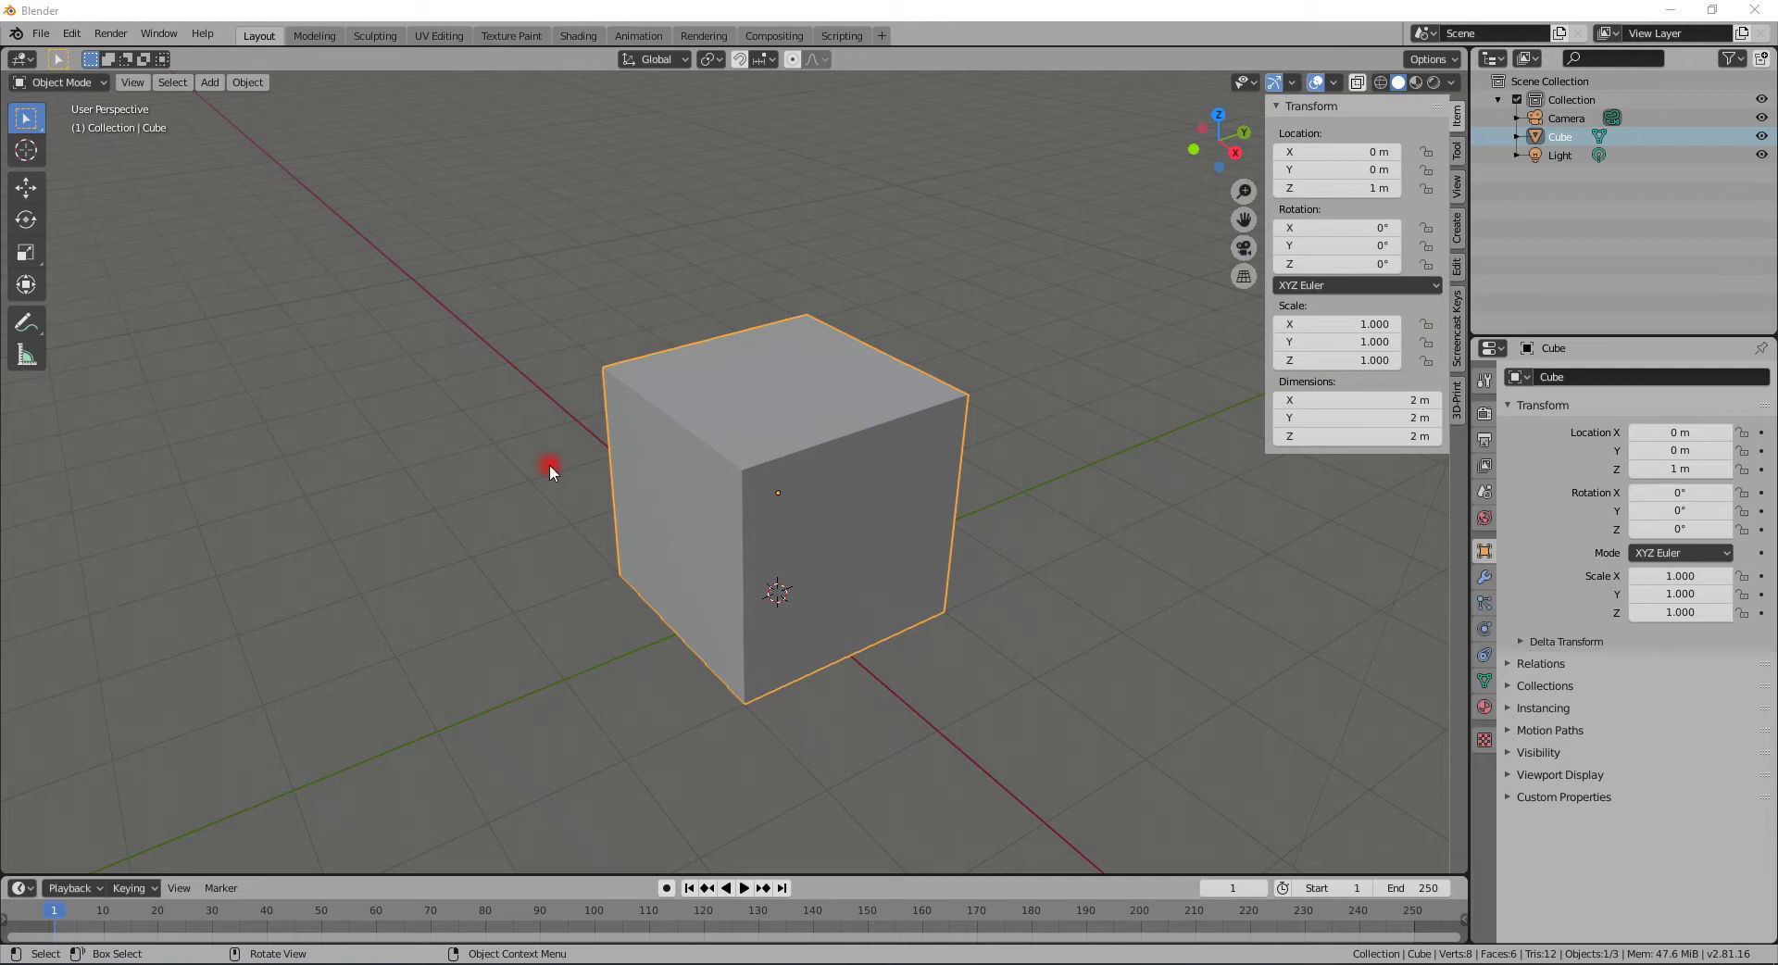
- Check in the preferences, among the Mesh add-ons, that LoopTools is enabled, and close the preferences
left_click(78, 36)
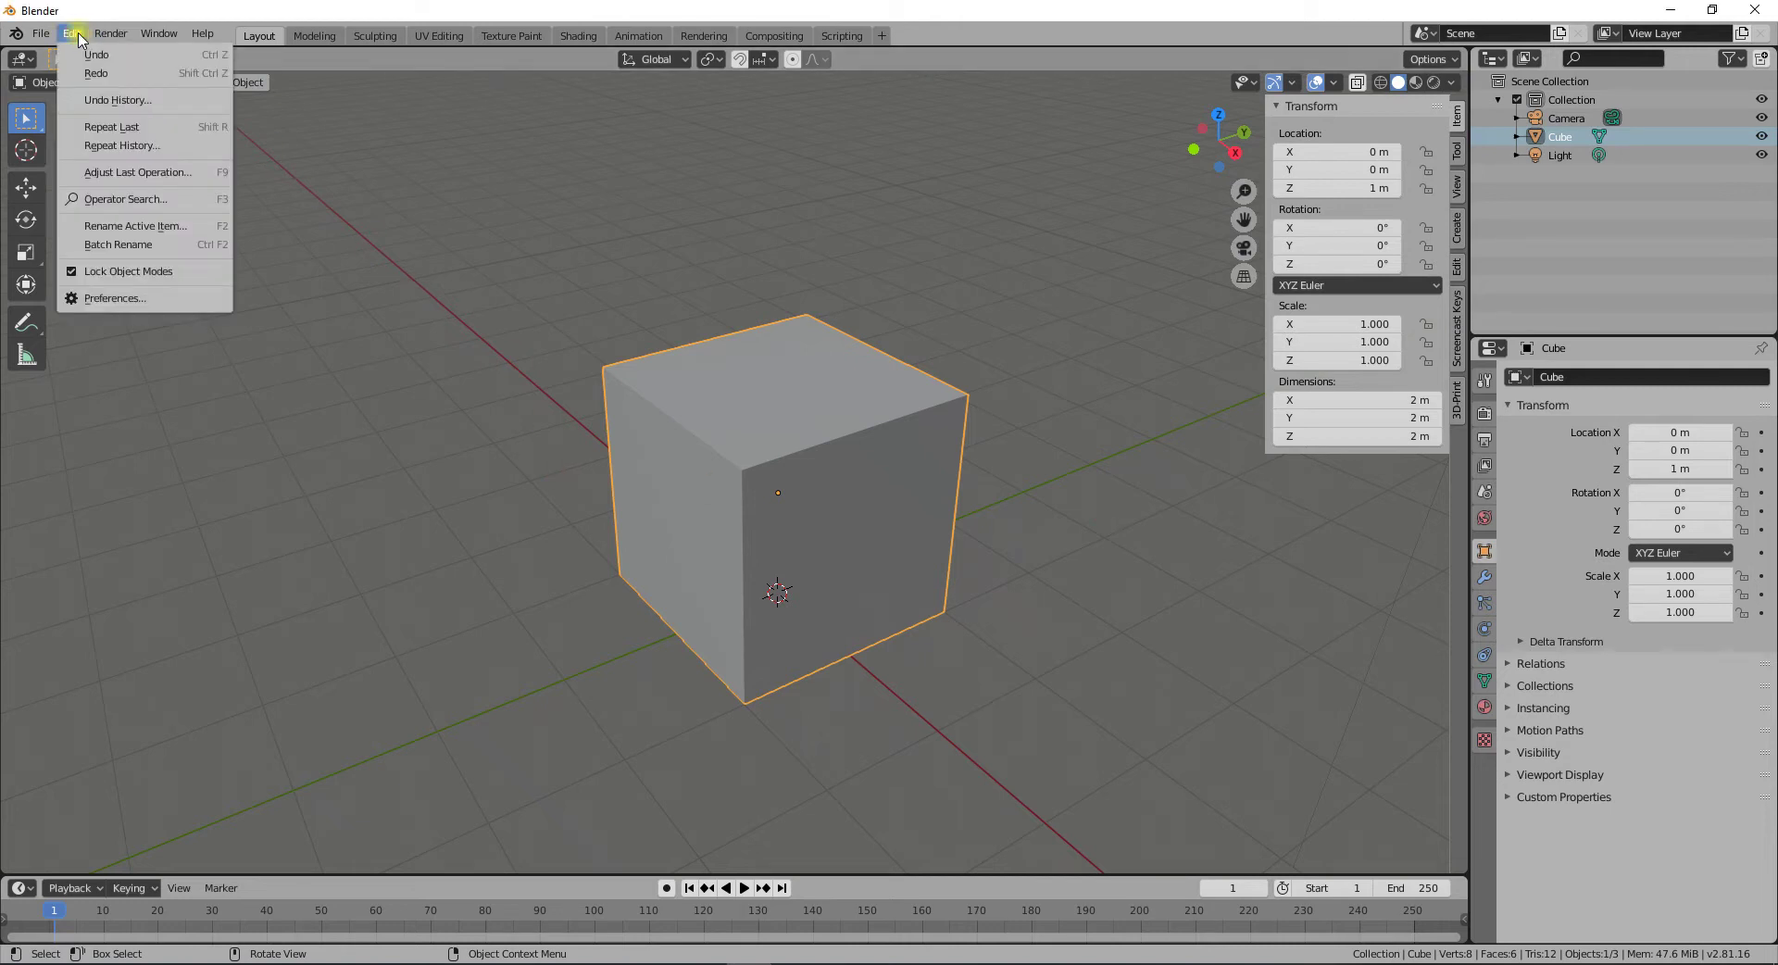
left_click(128, 299)
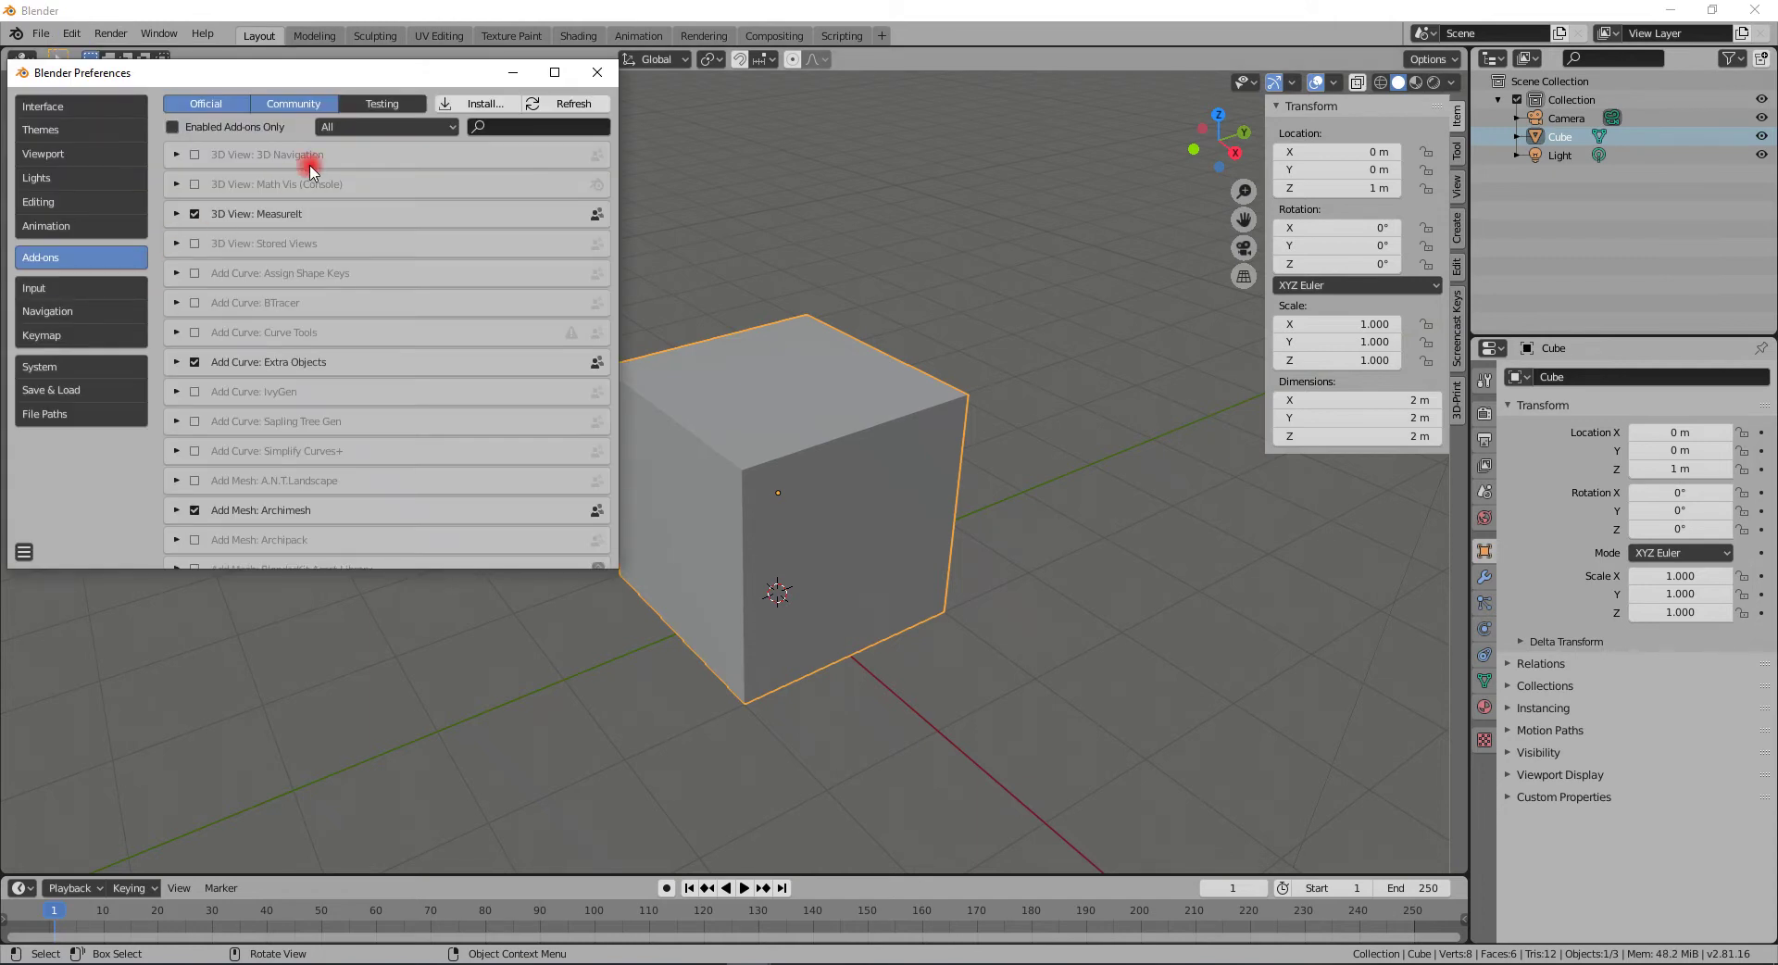
left_click(324, 127)
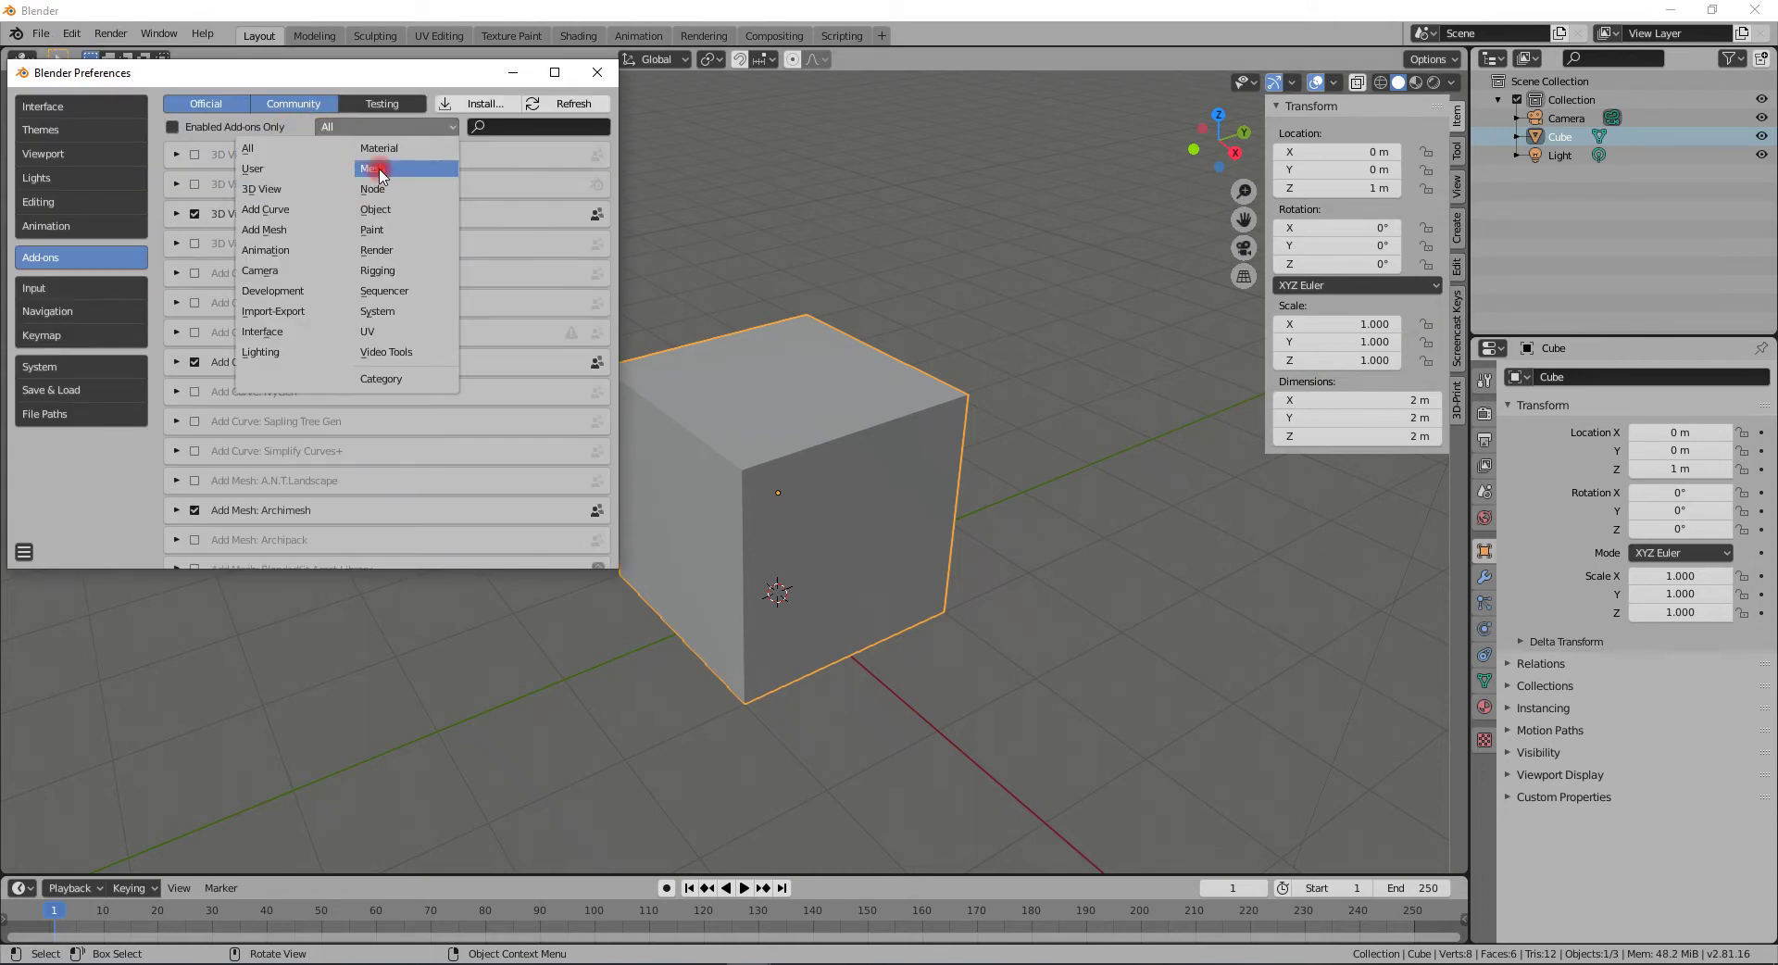
left_click(380, 168)
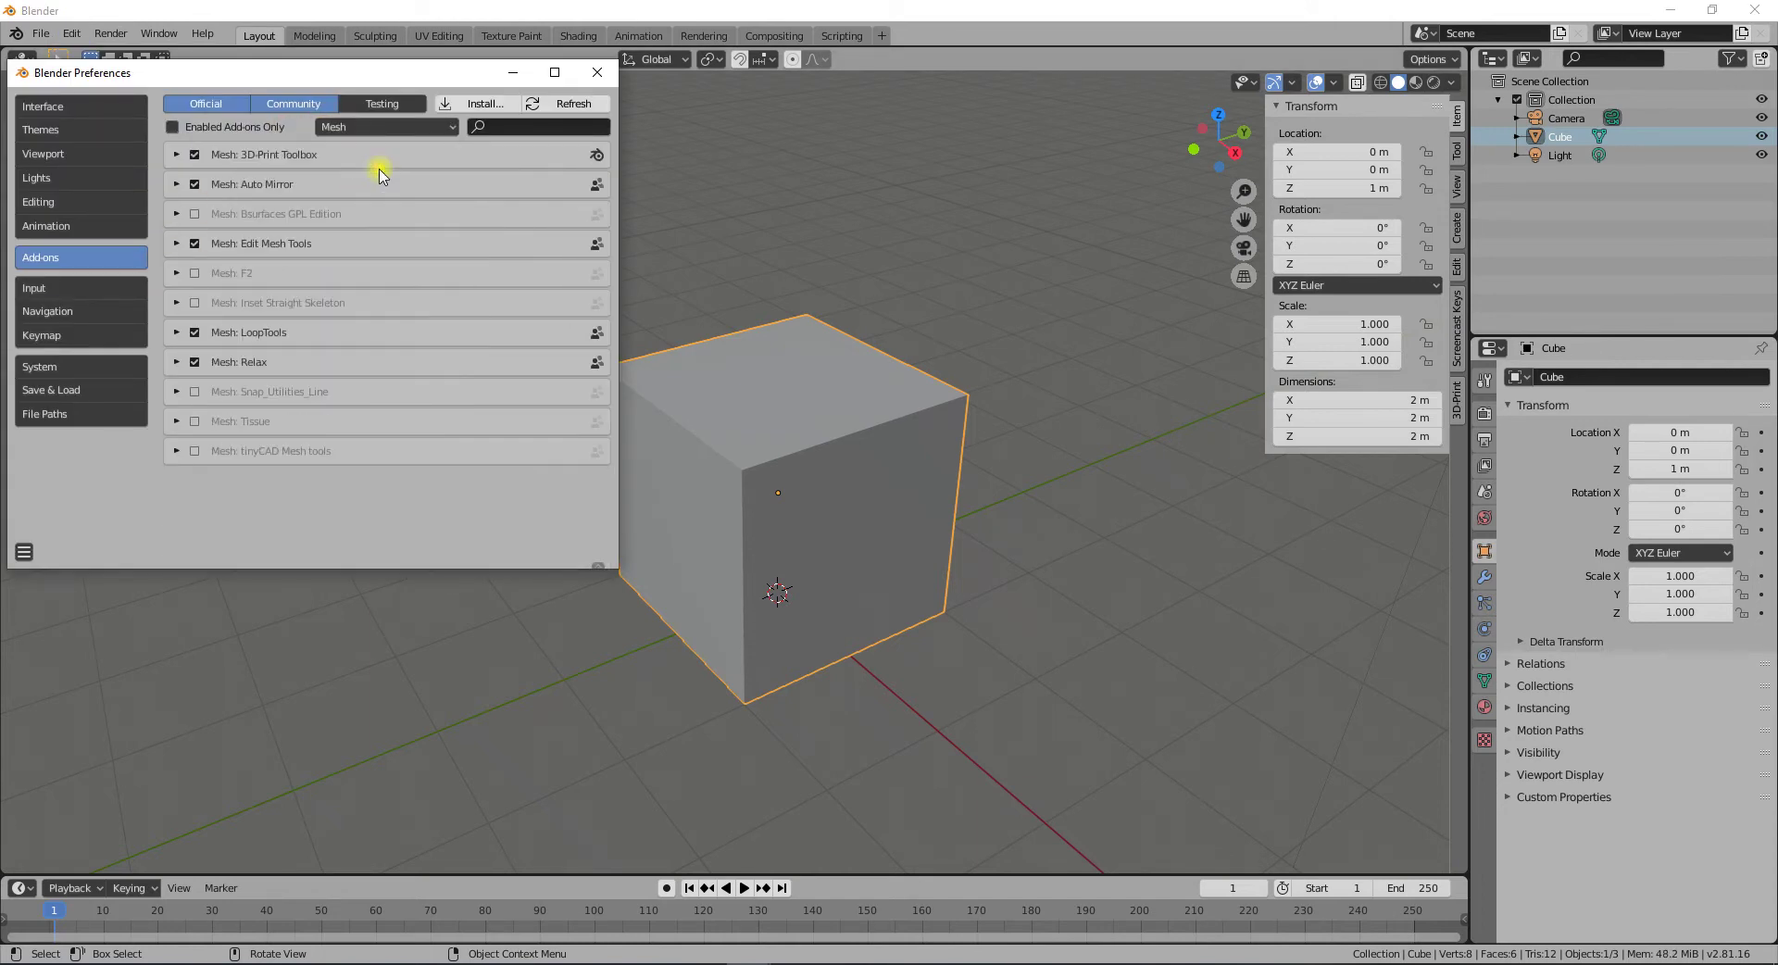
left_click(195, 332)
left_click(195, 332)
left_click(596, 72)
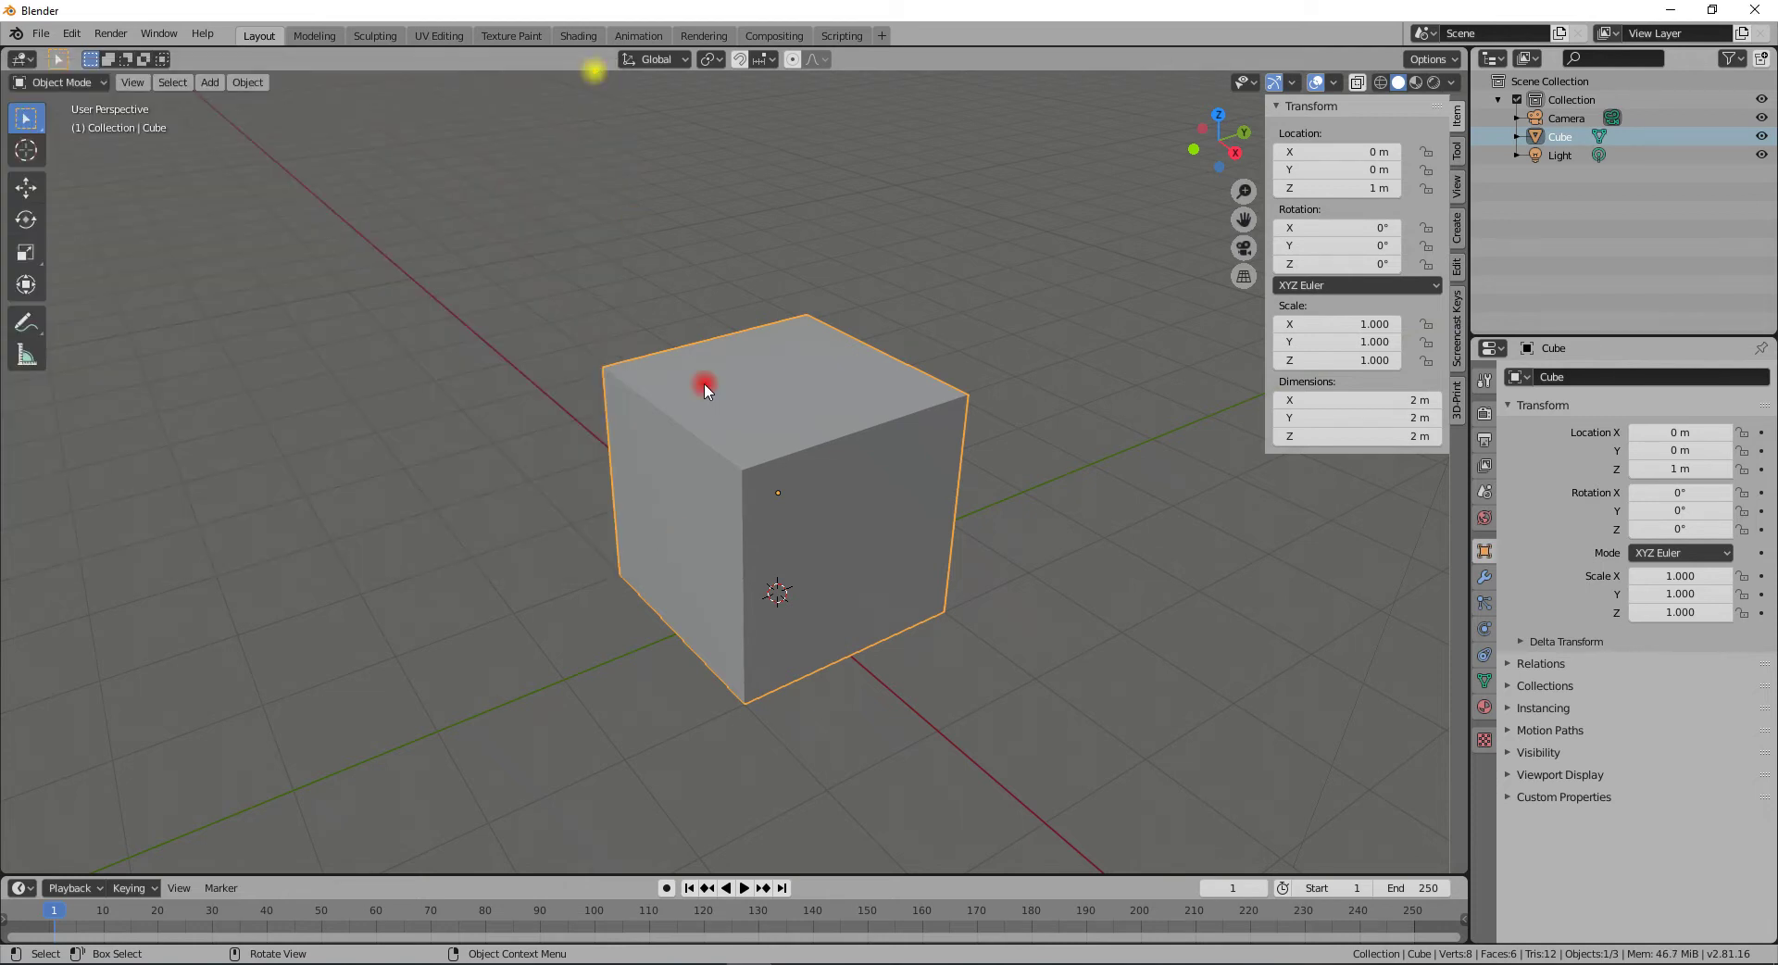
key("Tab")
right_click(783, 389)
mouse_move(779, 380)
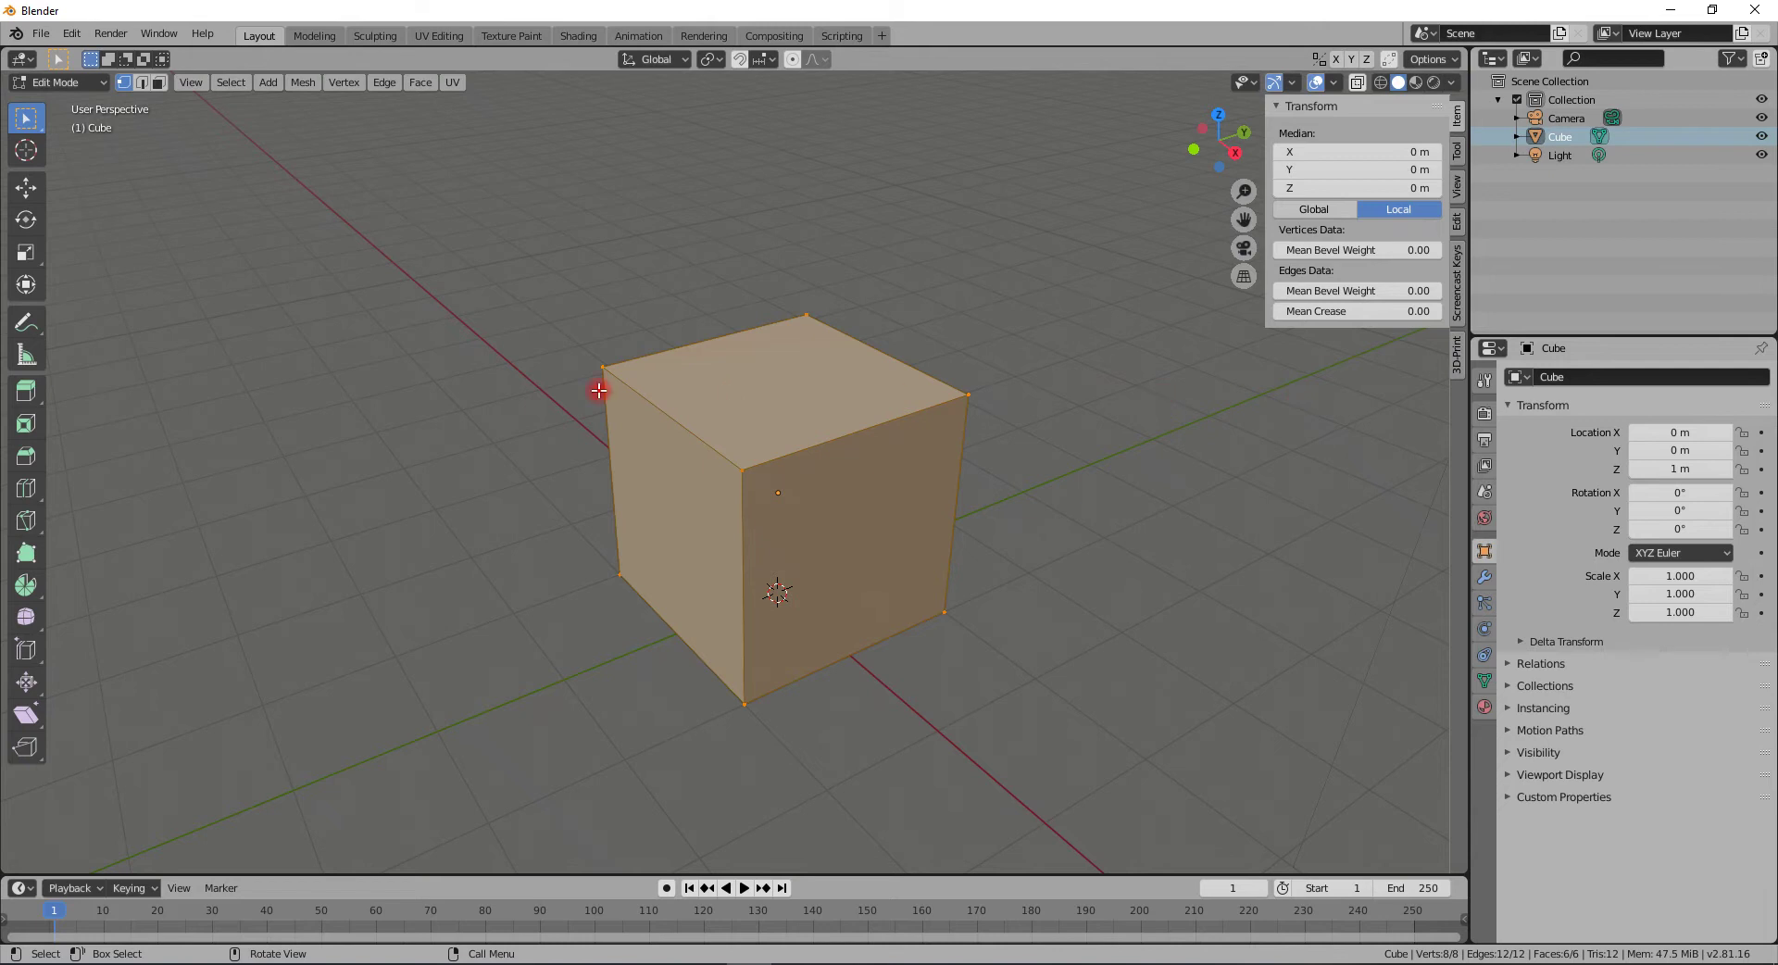
scroll(819, 360, "down", 1)
scroll(818, 360, "down", 2)
middle_click_drag(772, 458, 425, 493)
scroll(777, 495, "up", 3)
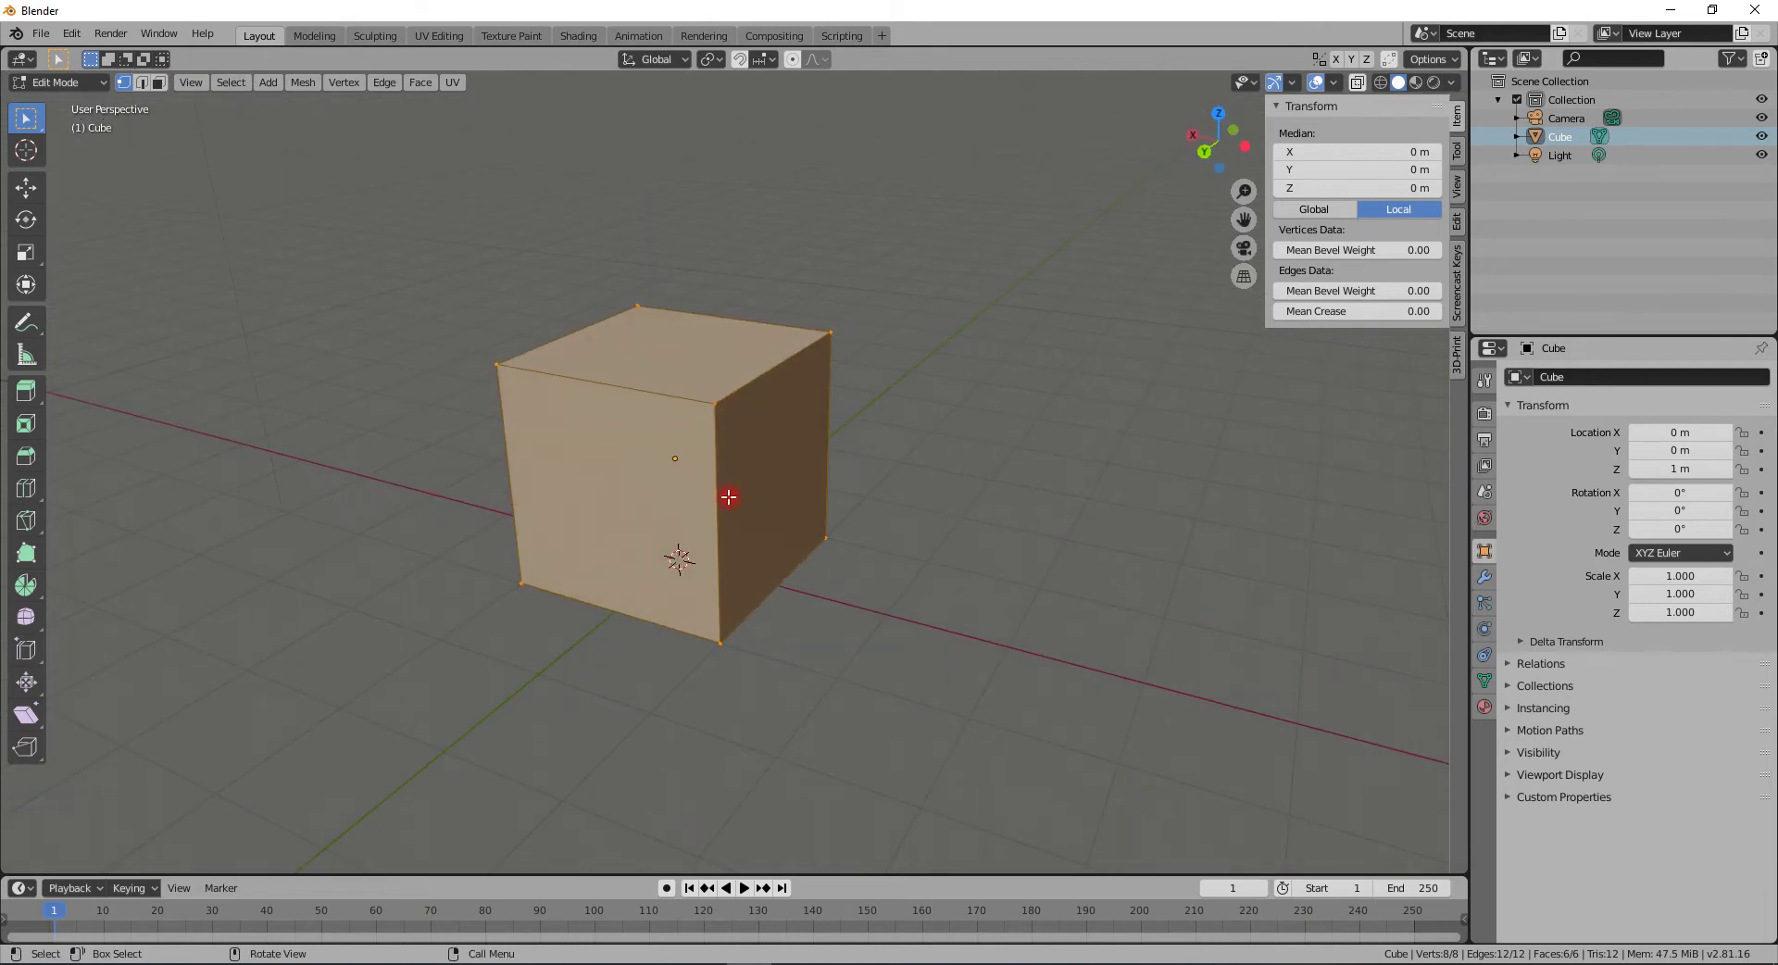
key("Tab")
mouse_move(752, 489)
middle_mouse_down()
mouse_move(767, 456)
mouse_move(754, 464)
middle_mouse_up()
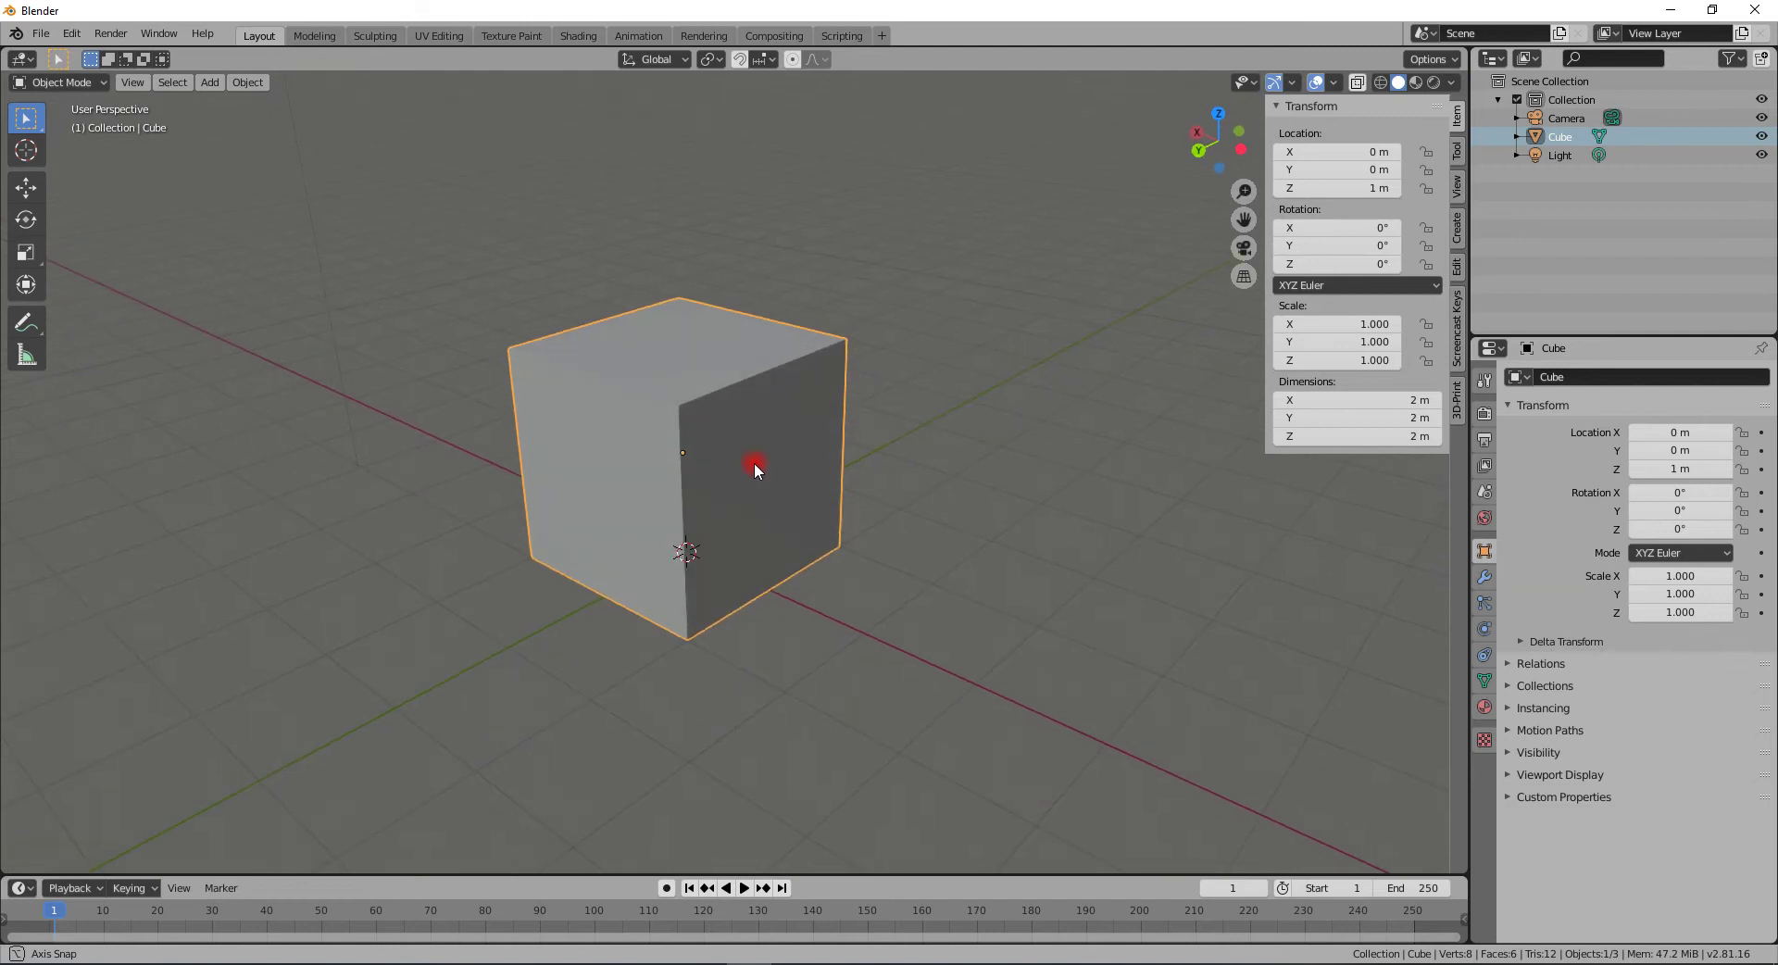
scroll(732, 457, "down", 2)
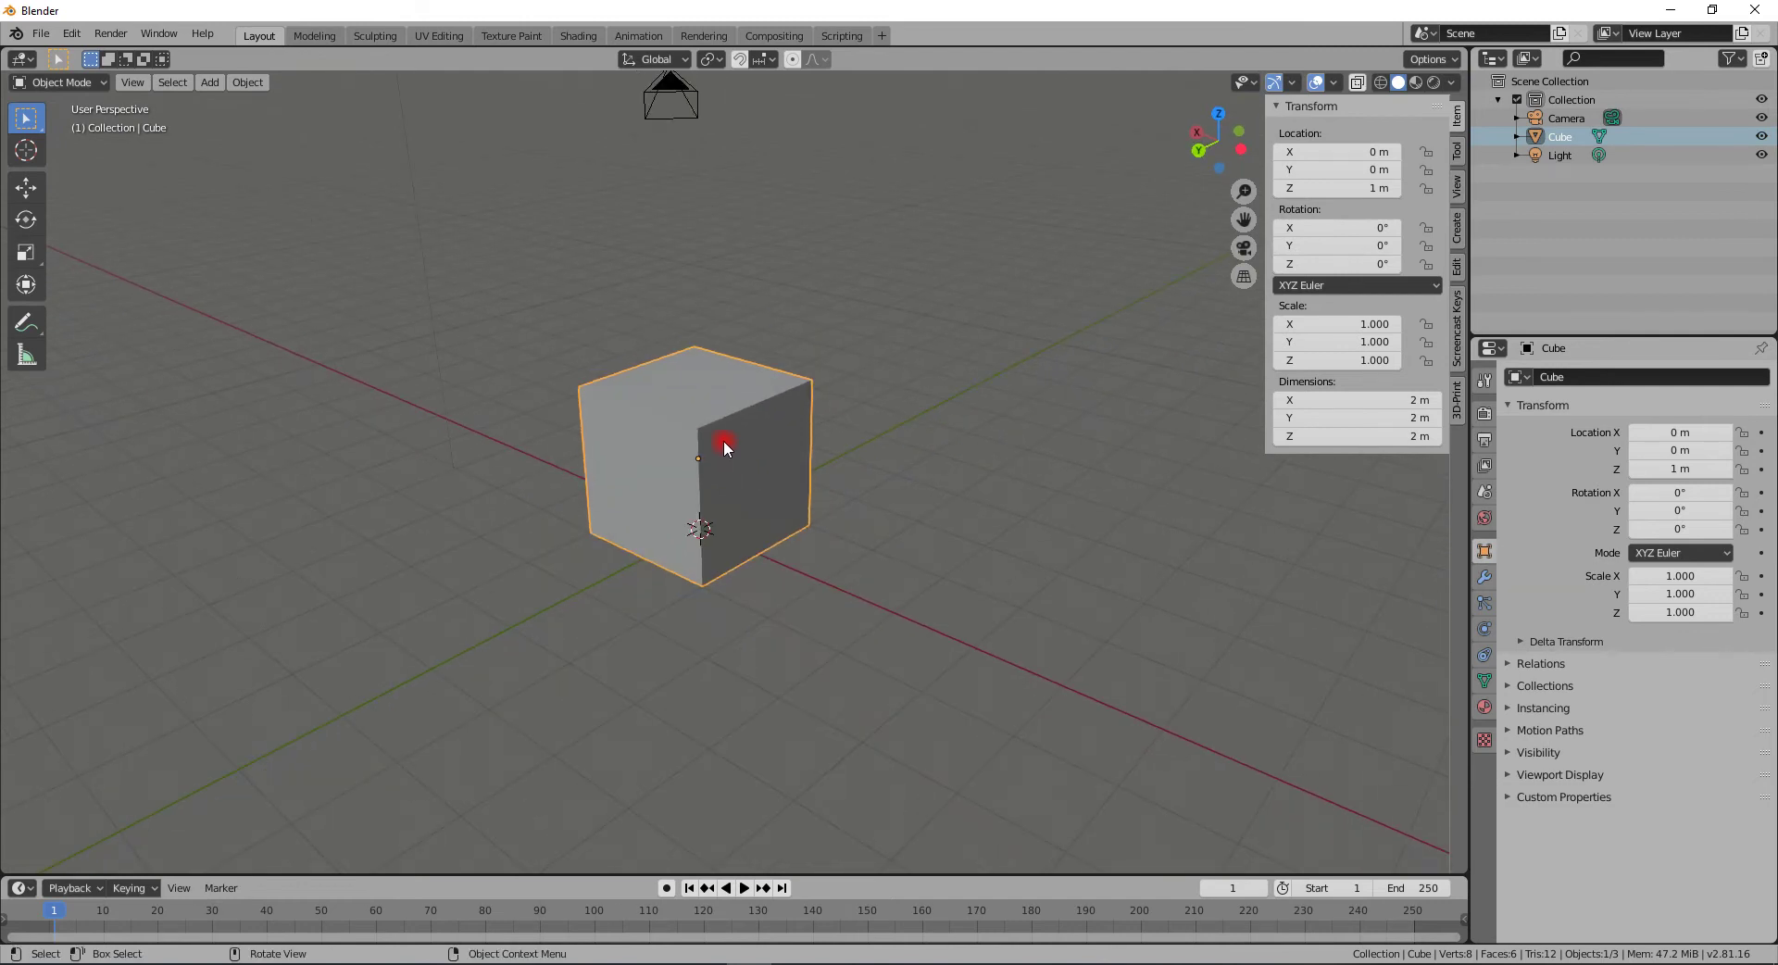
scroll(724, 440, "up", 2)
- Enter Edit Mode on the cube and add six evenly spaced, unslid loop cuts distributed along its Y axis
key("Tab")
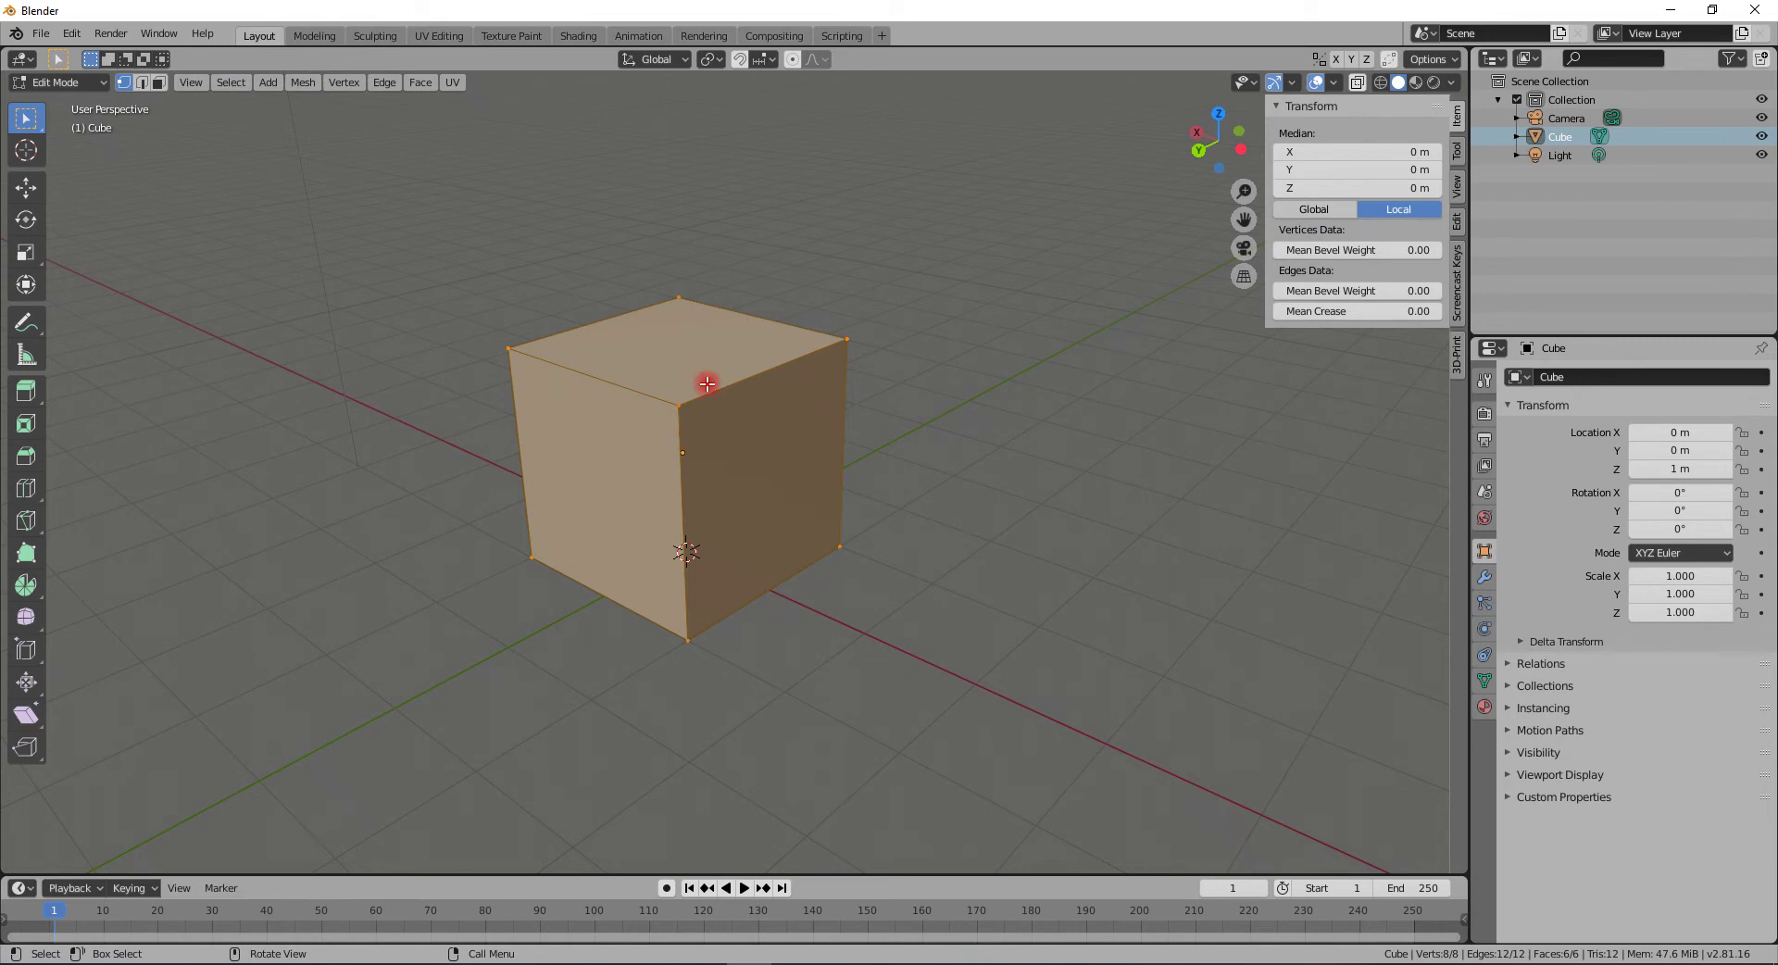
left_click(1457, 283)
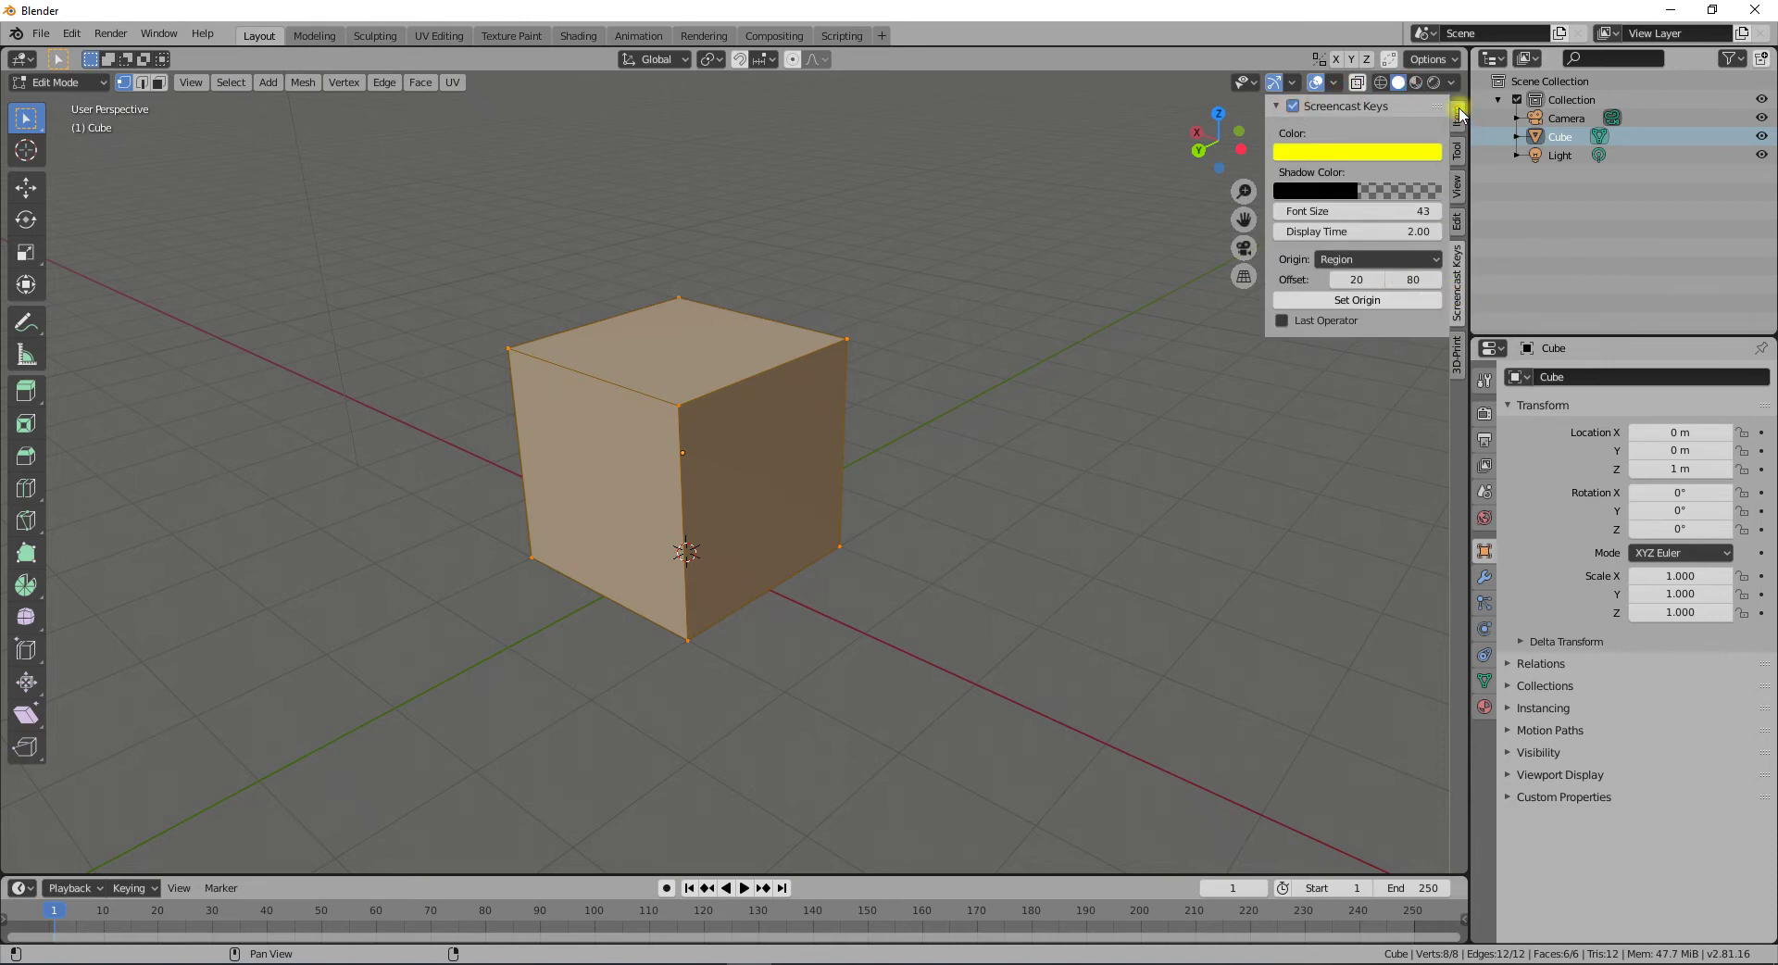
left_click(1458, 113)
key("ctrl+r")
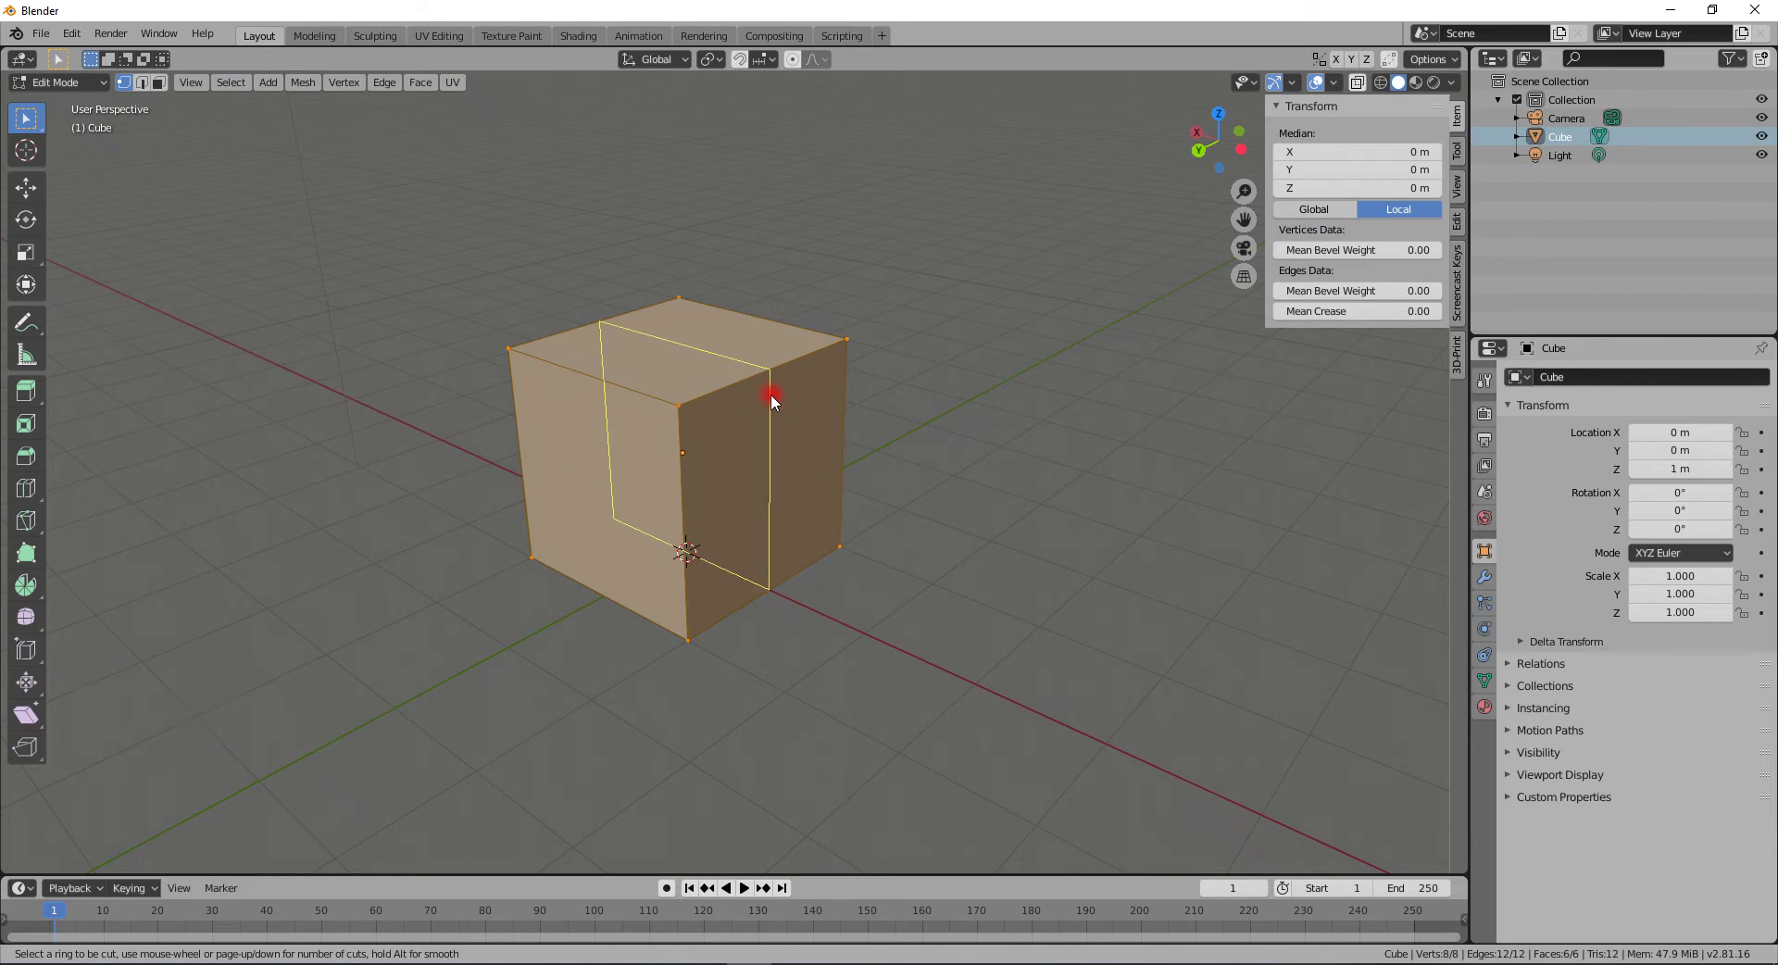
key("6")
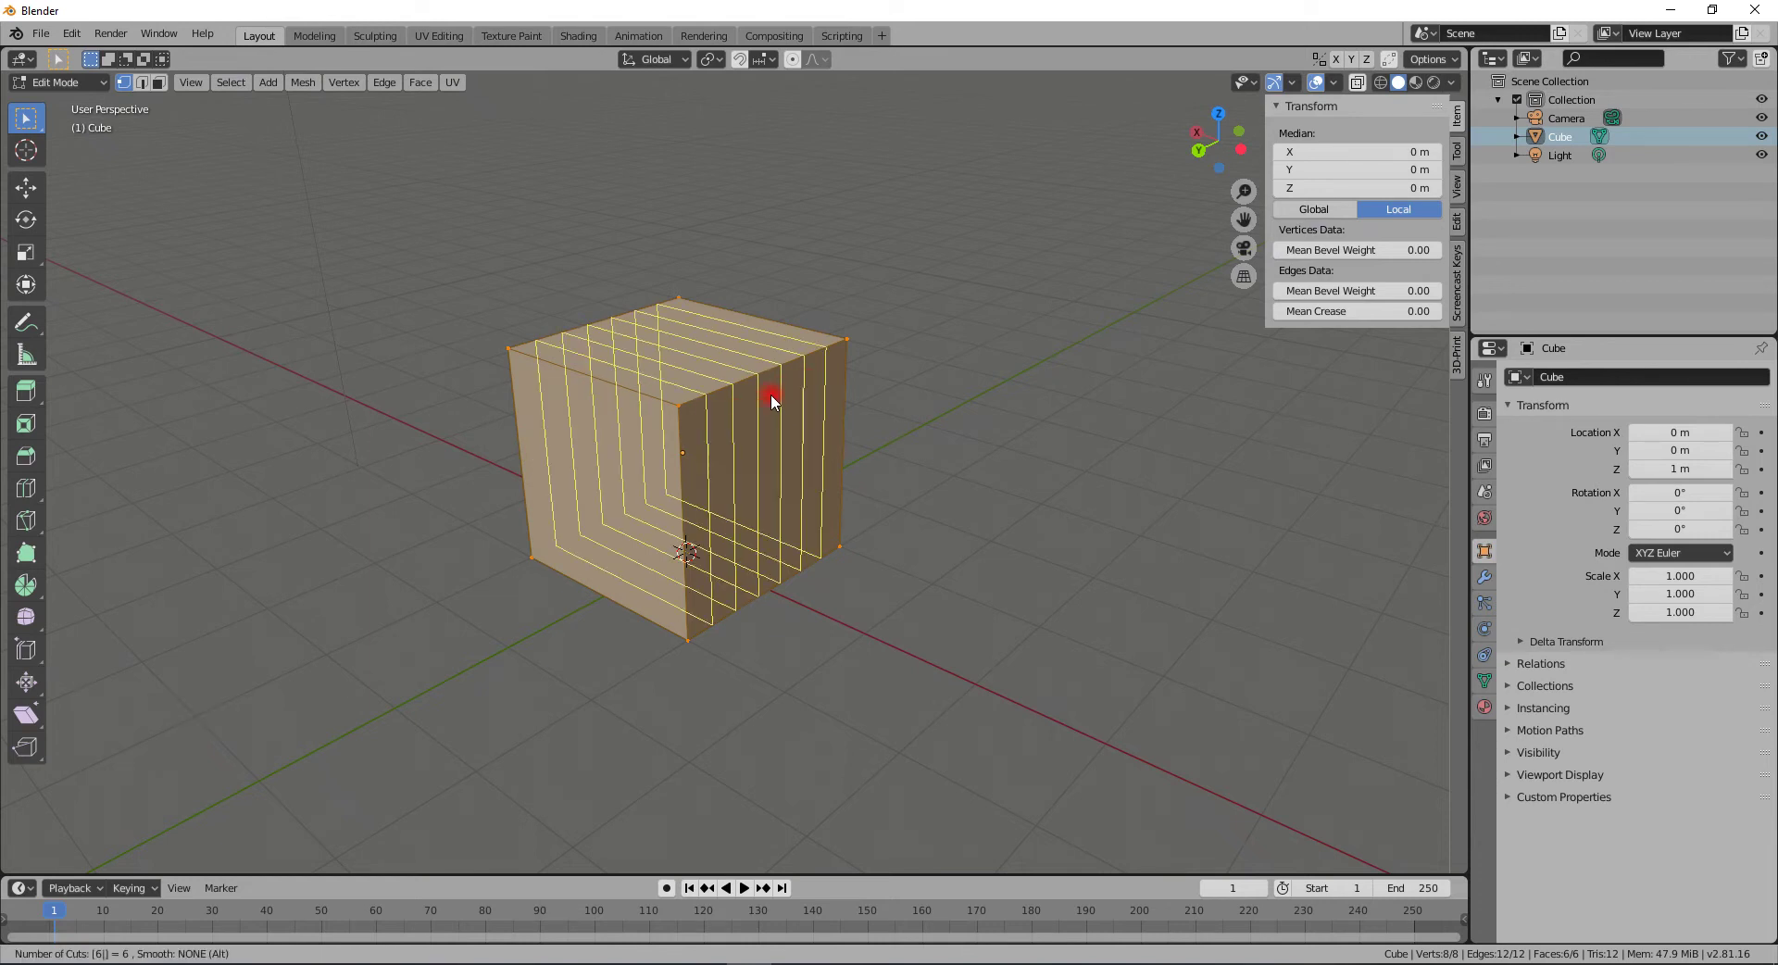
left_click(771, 392)
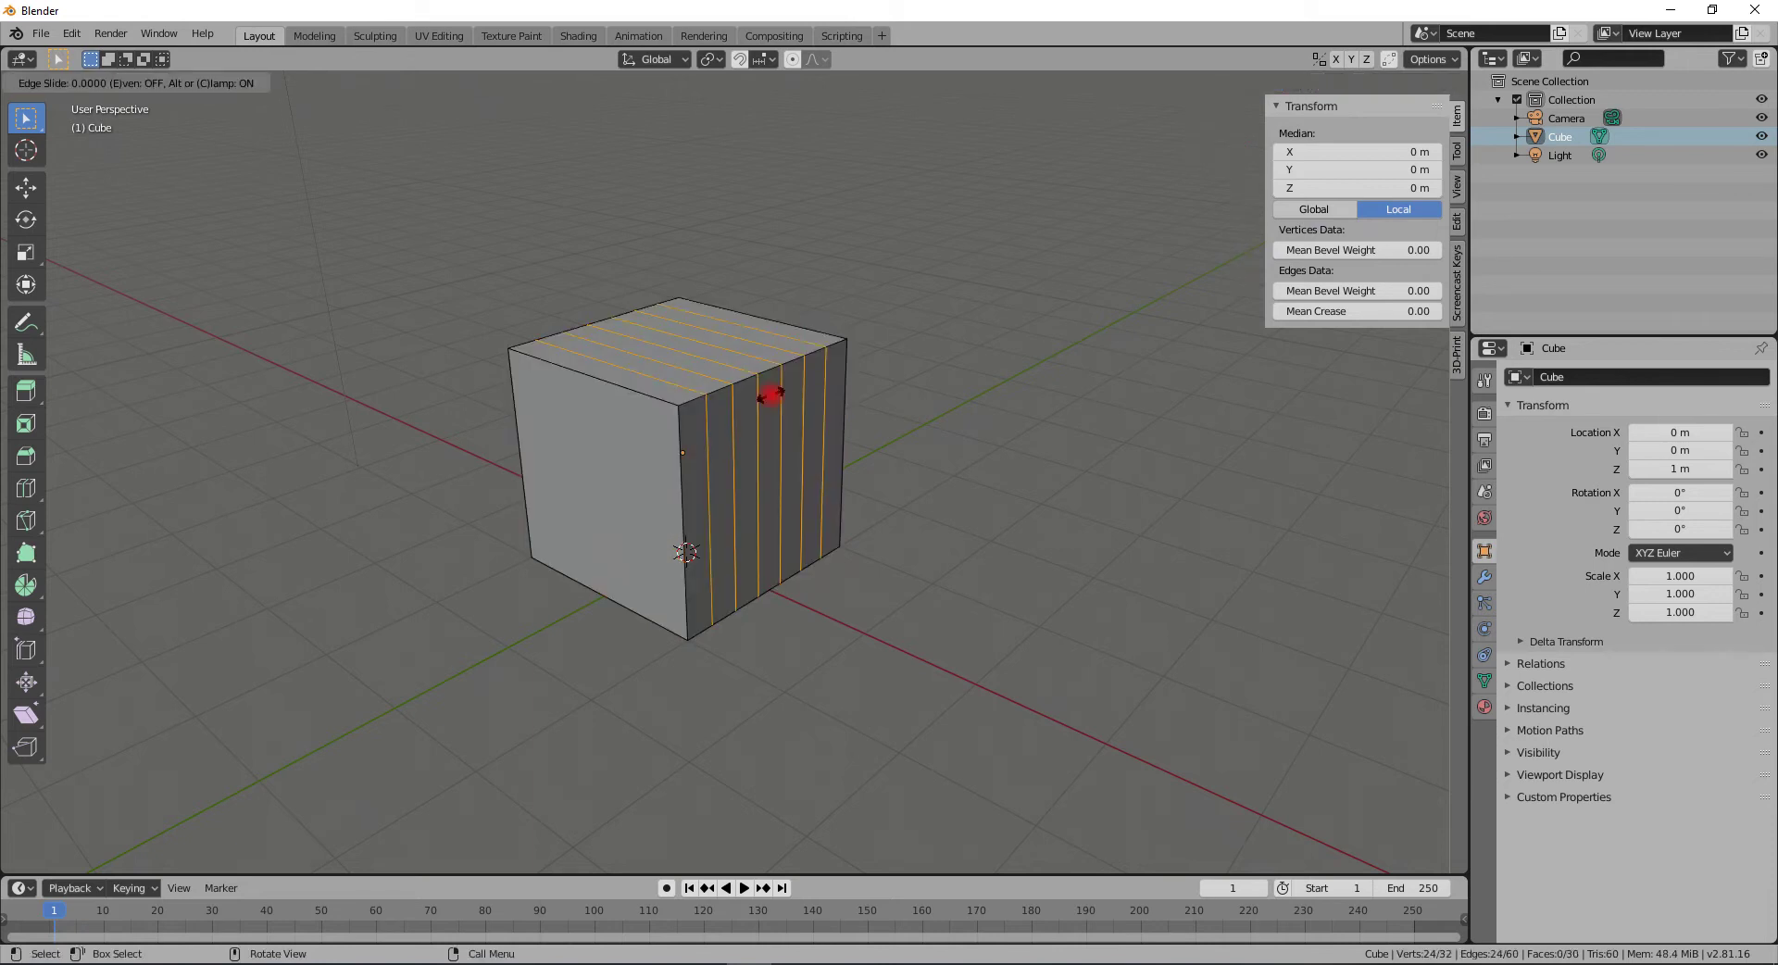
left_click(770, 396)
- Add six evenly spaced loop cuts across the cube along its X axis to form a grid on its upper face
key("ctrl+r")
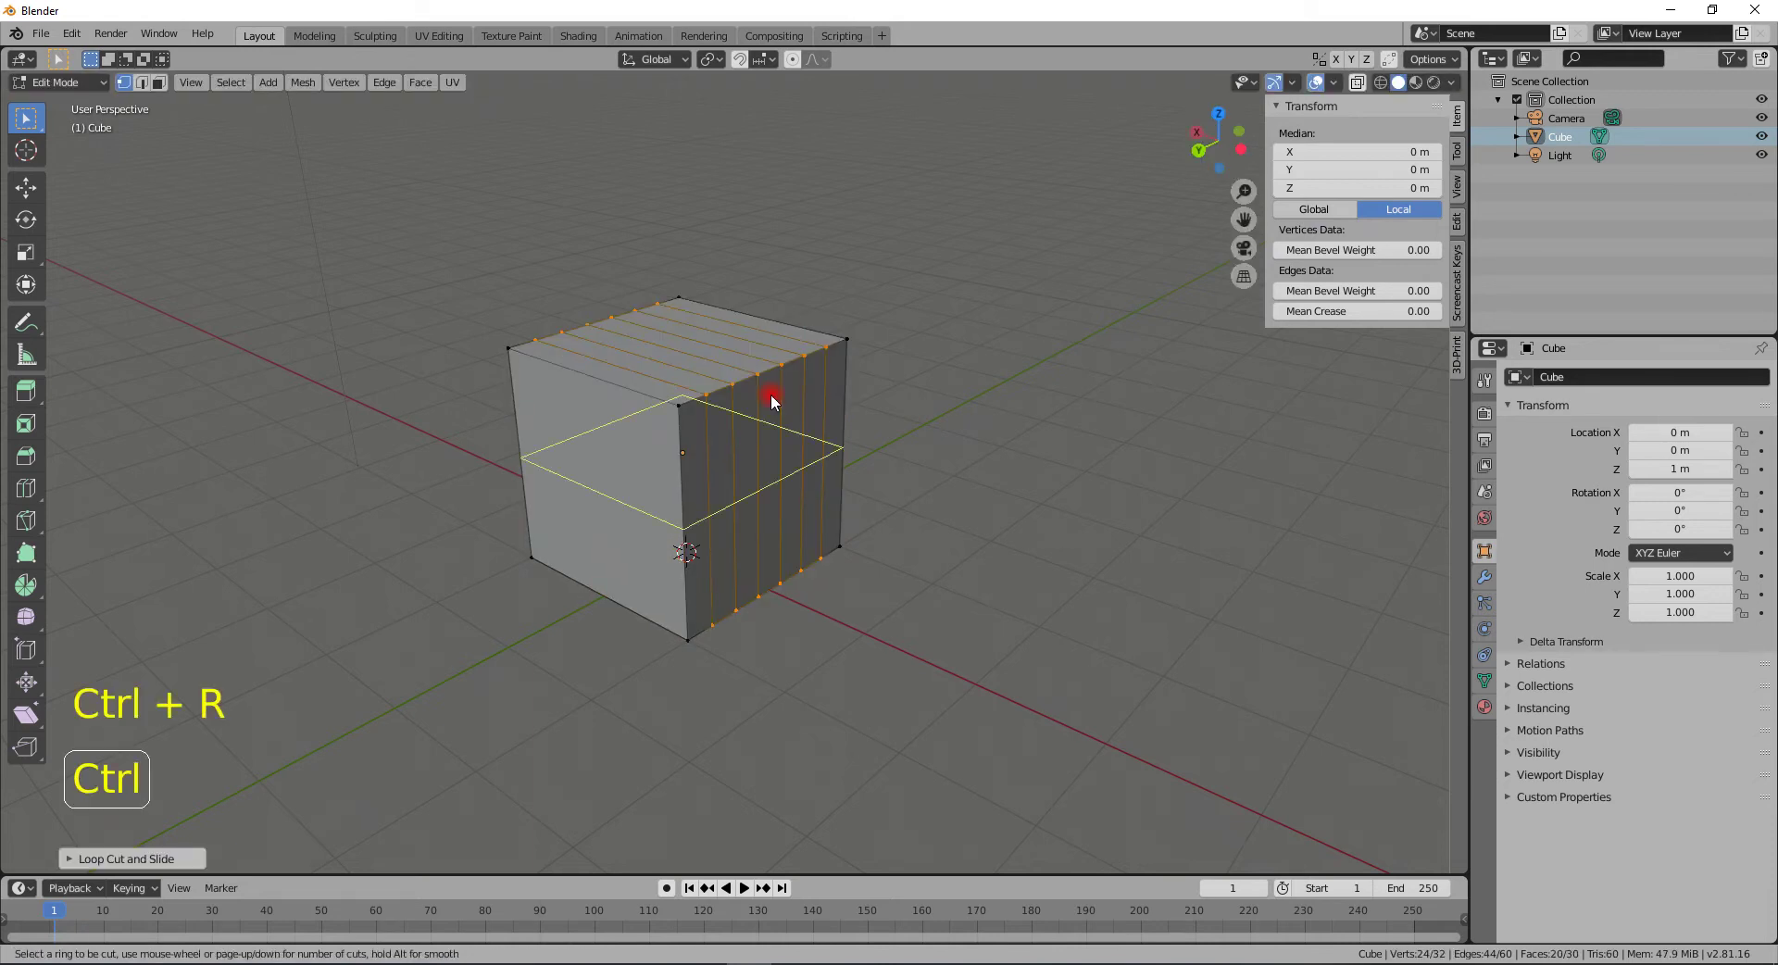
scroll(685, 352, "up", 5)
left_click(685, 352)
left_click(685, 352)
- Add six evenly spaced horizontal loop cuts around the cube, dividing its side faces into a 7 by 7 grid
key("ctrl+r")
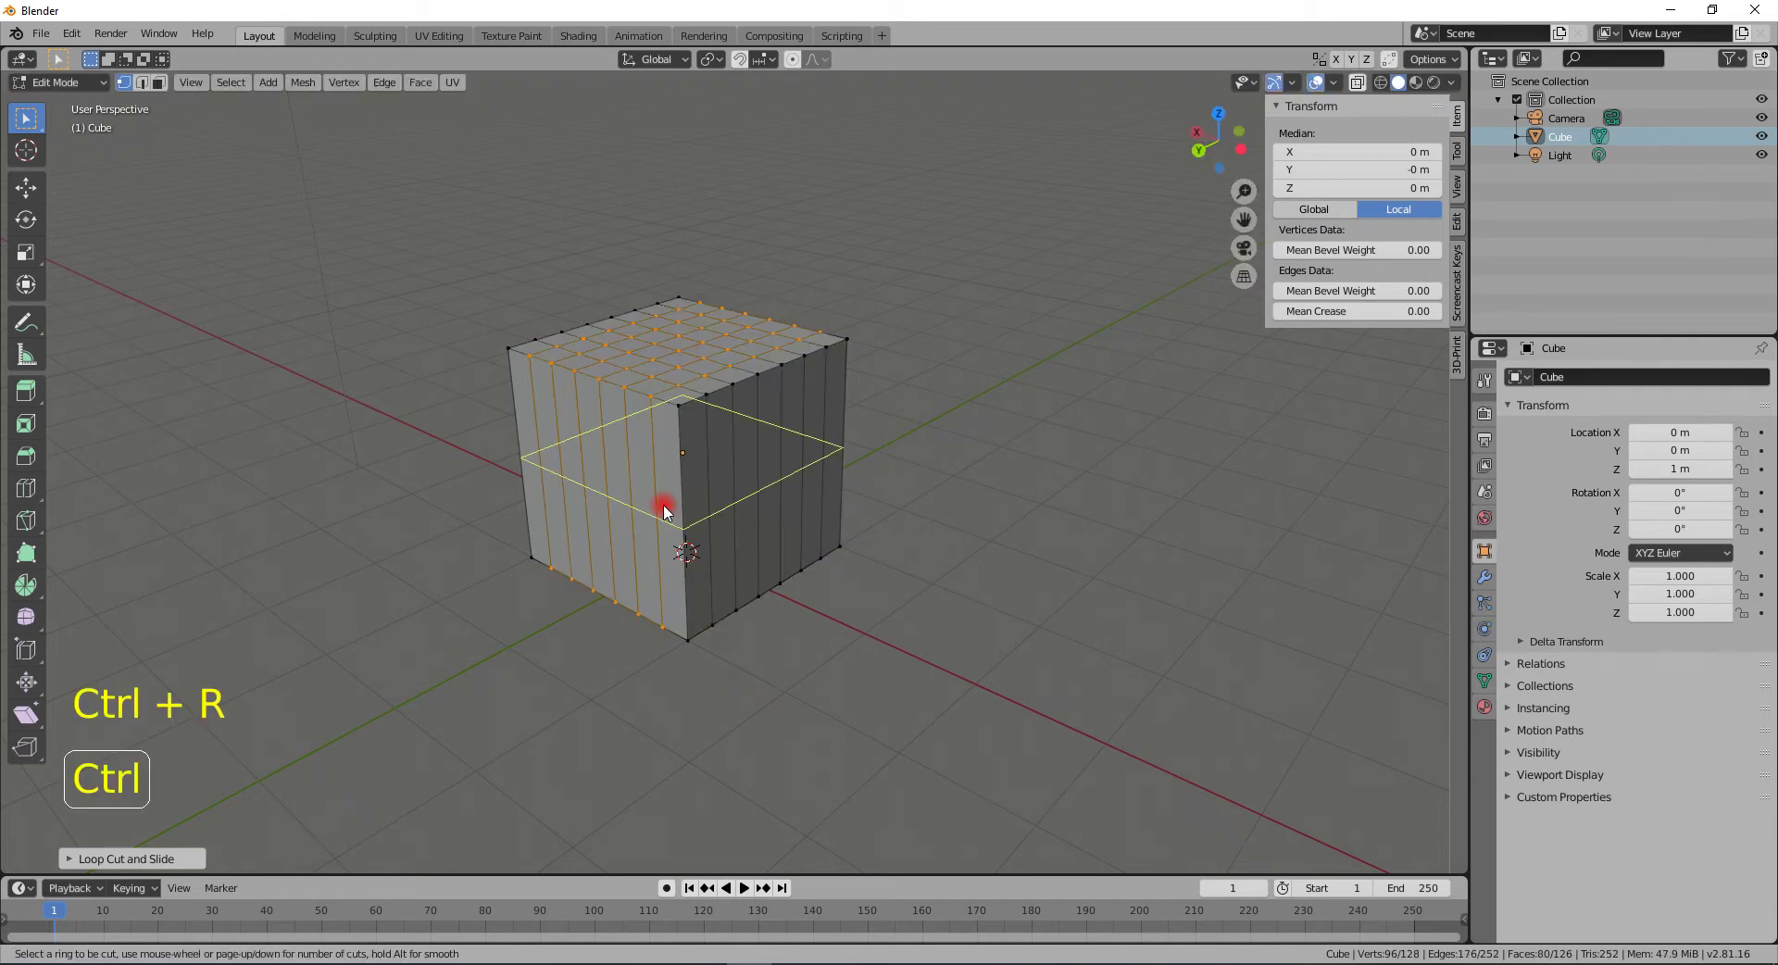
scroll(665, 511, "up", 4)
left_click(665, 511)
left_click(665, 511)
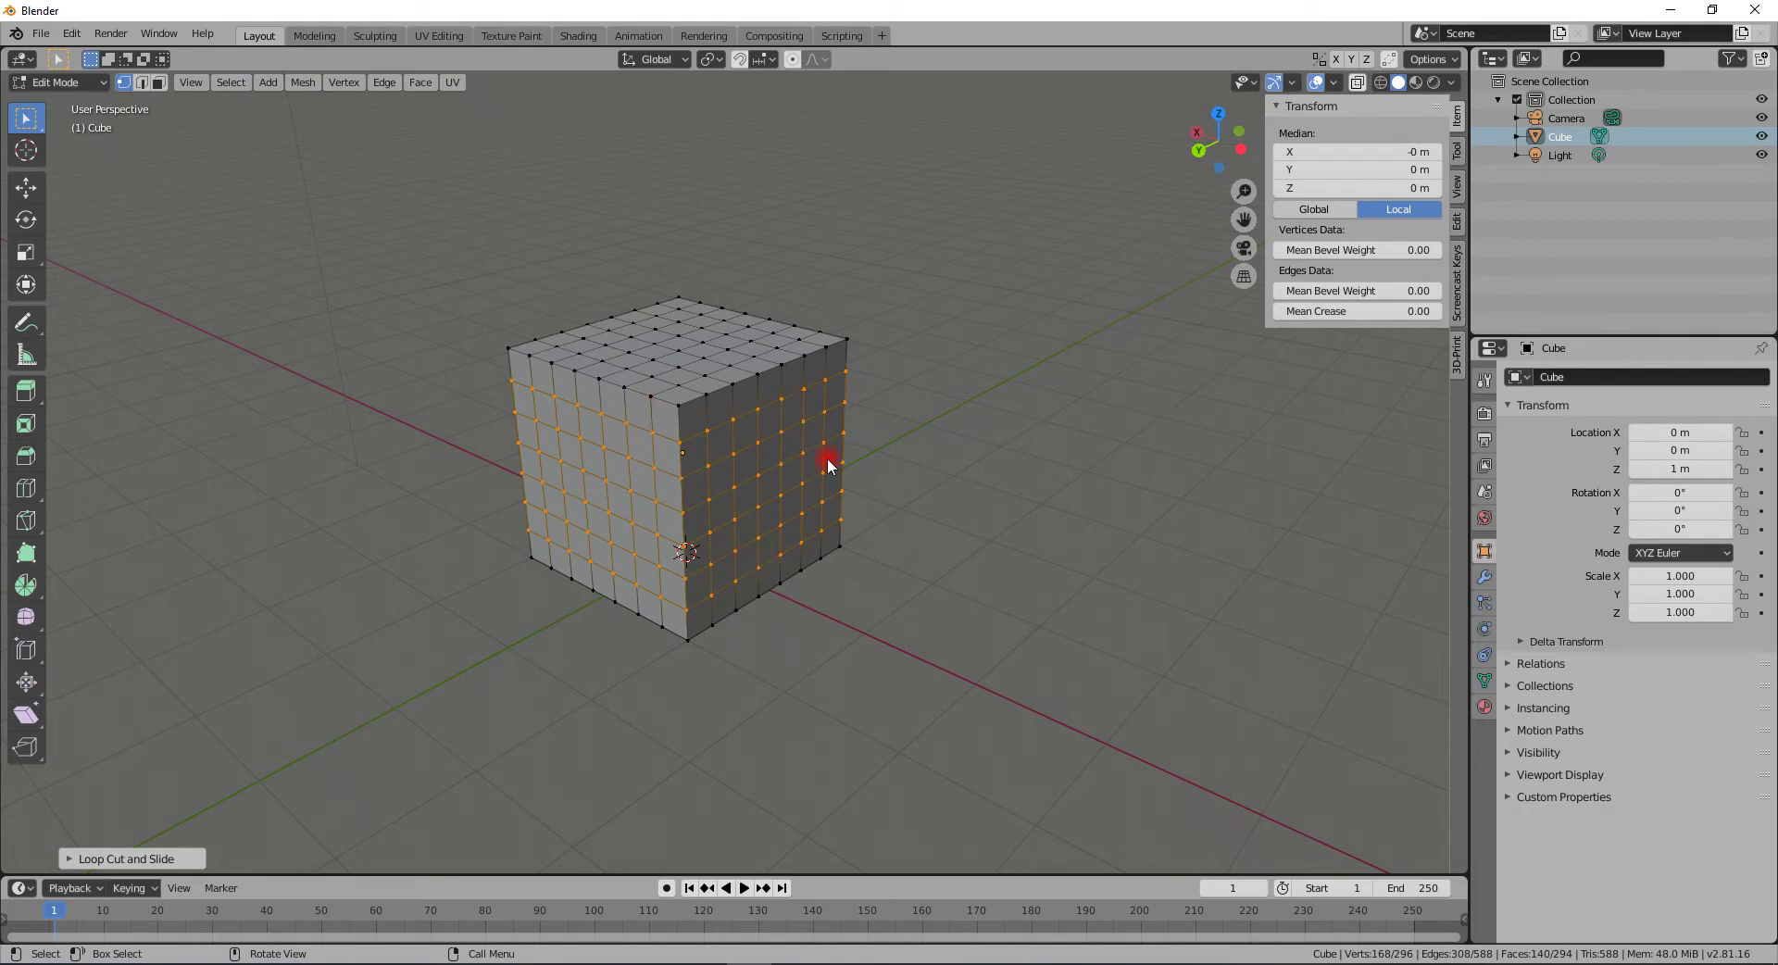
- Switch to face selection and select the grid face in the second column and second row of the cube's negative X side
middle_click_drag(836, 475, 799, 475)
key("Tab")
key("Tab")
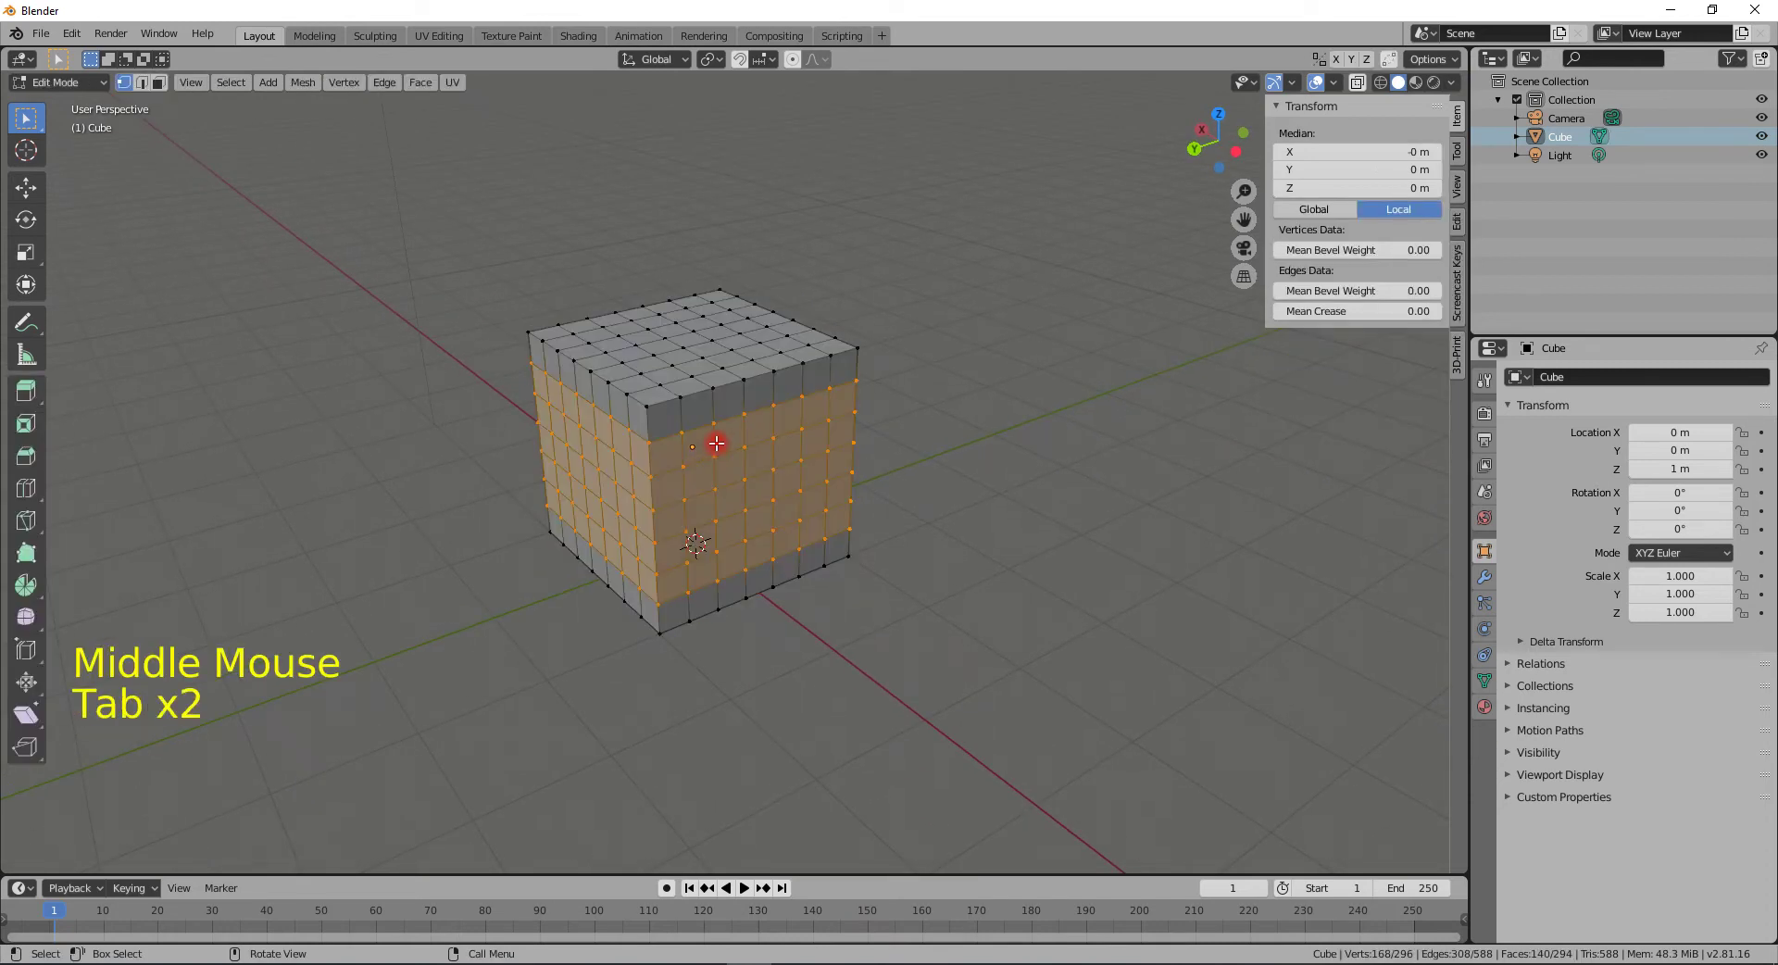
left_click(702, 447)
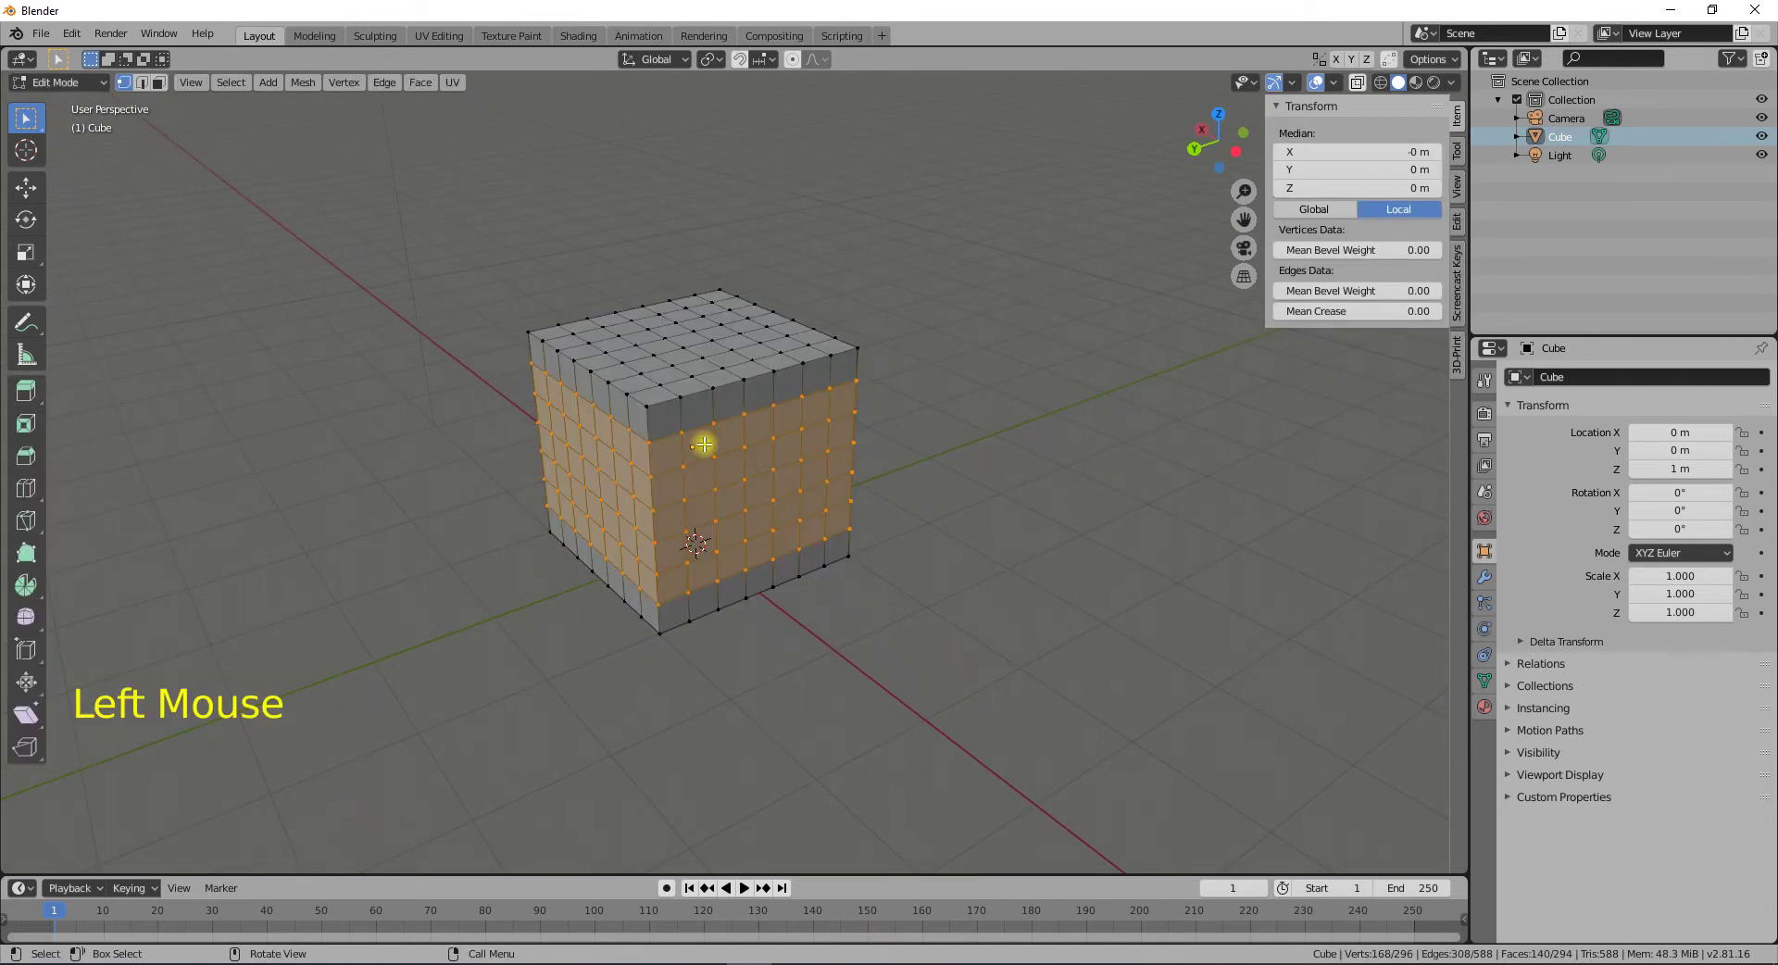
left_click(158, 82)
left_click(695, 448)
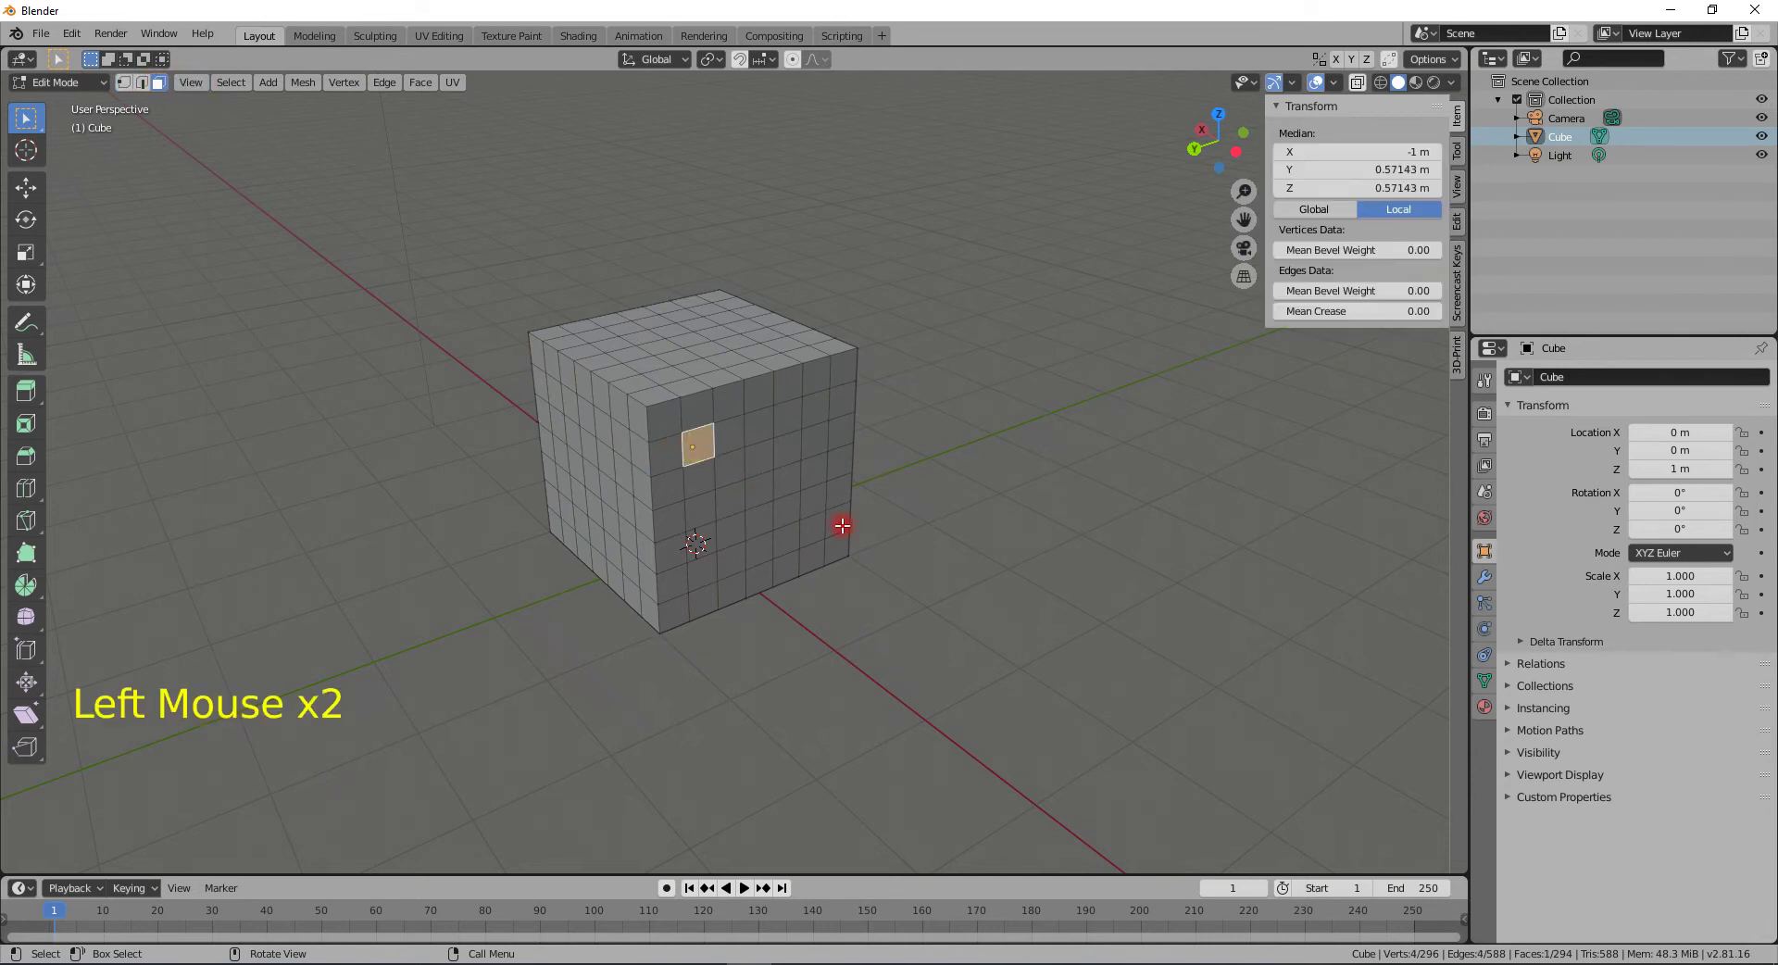
key("g")
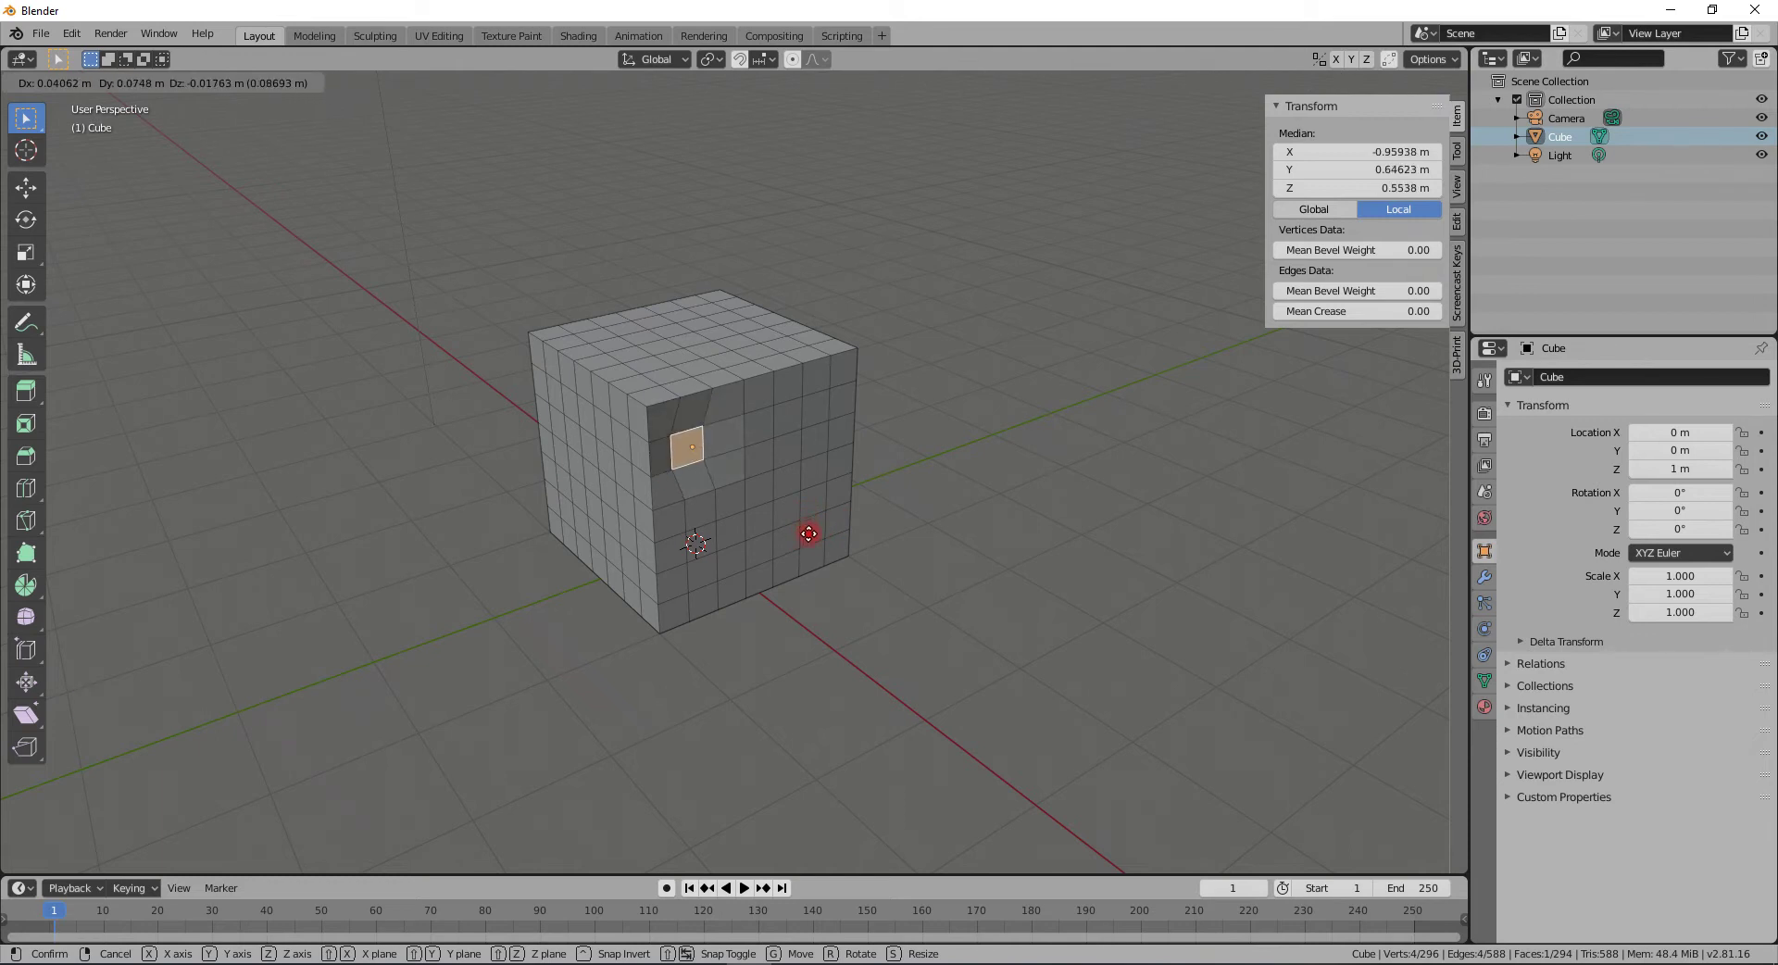
key("x")
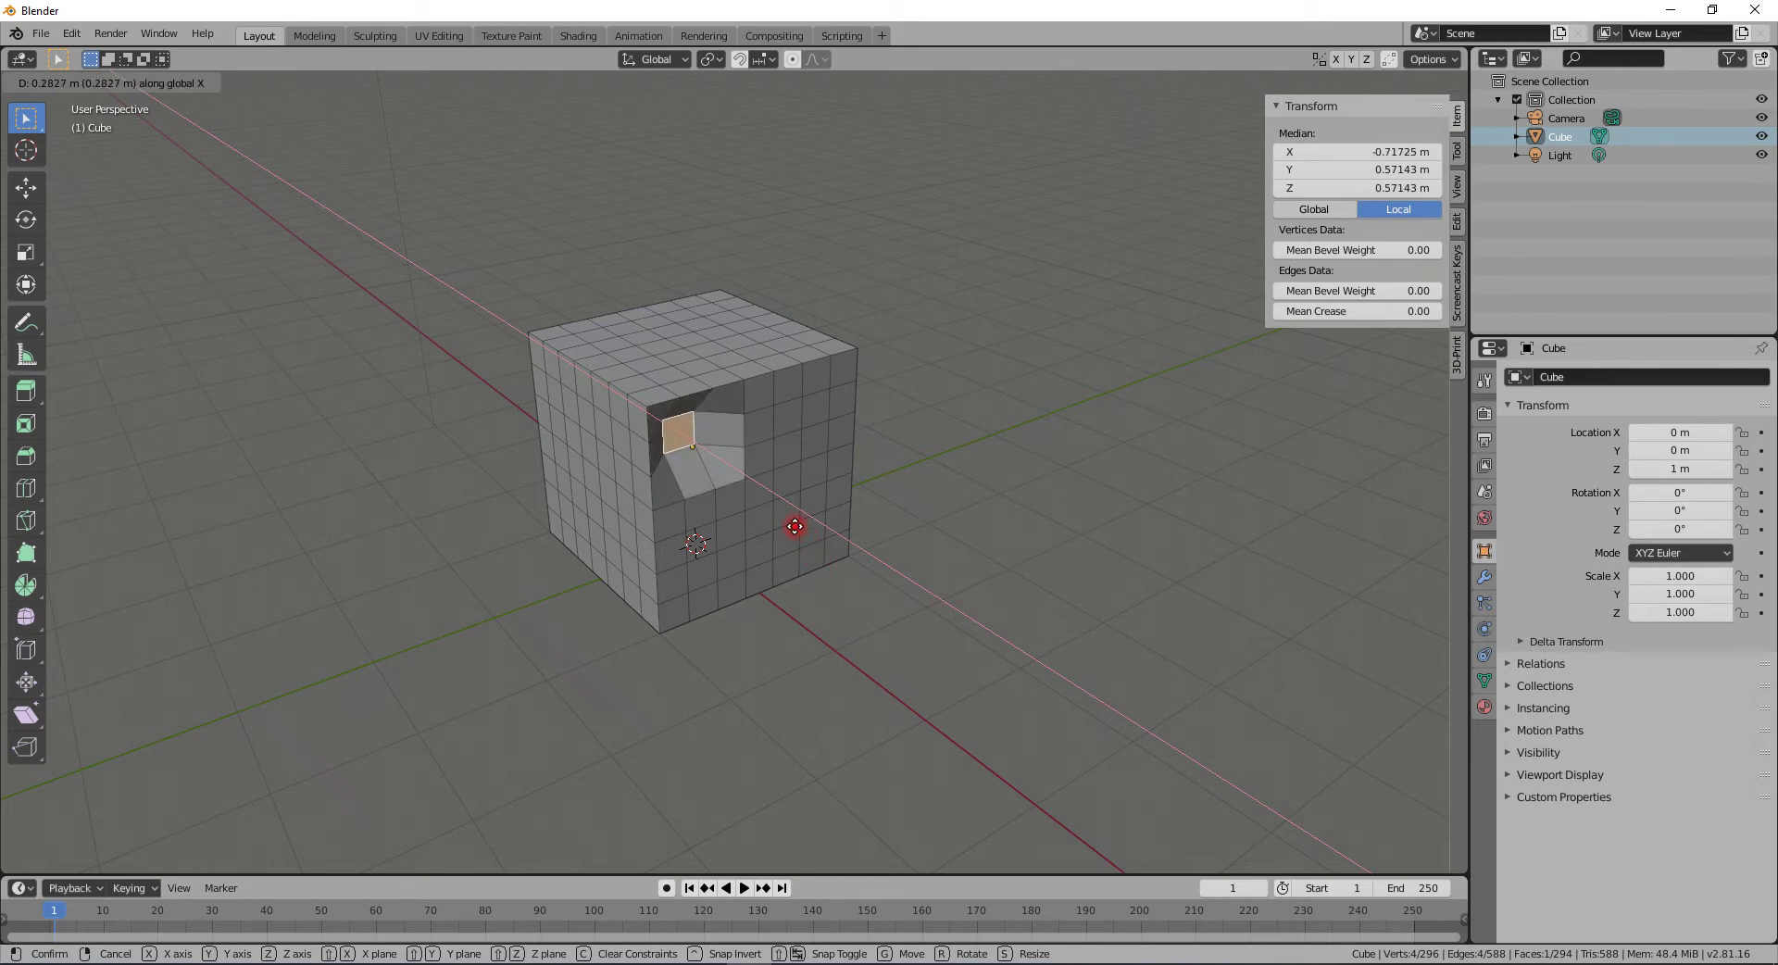
right_click(795, 526)
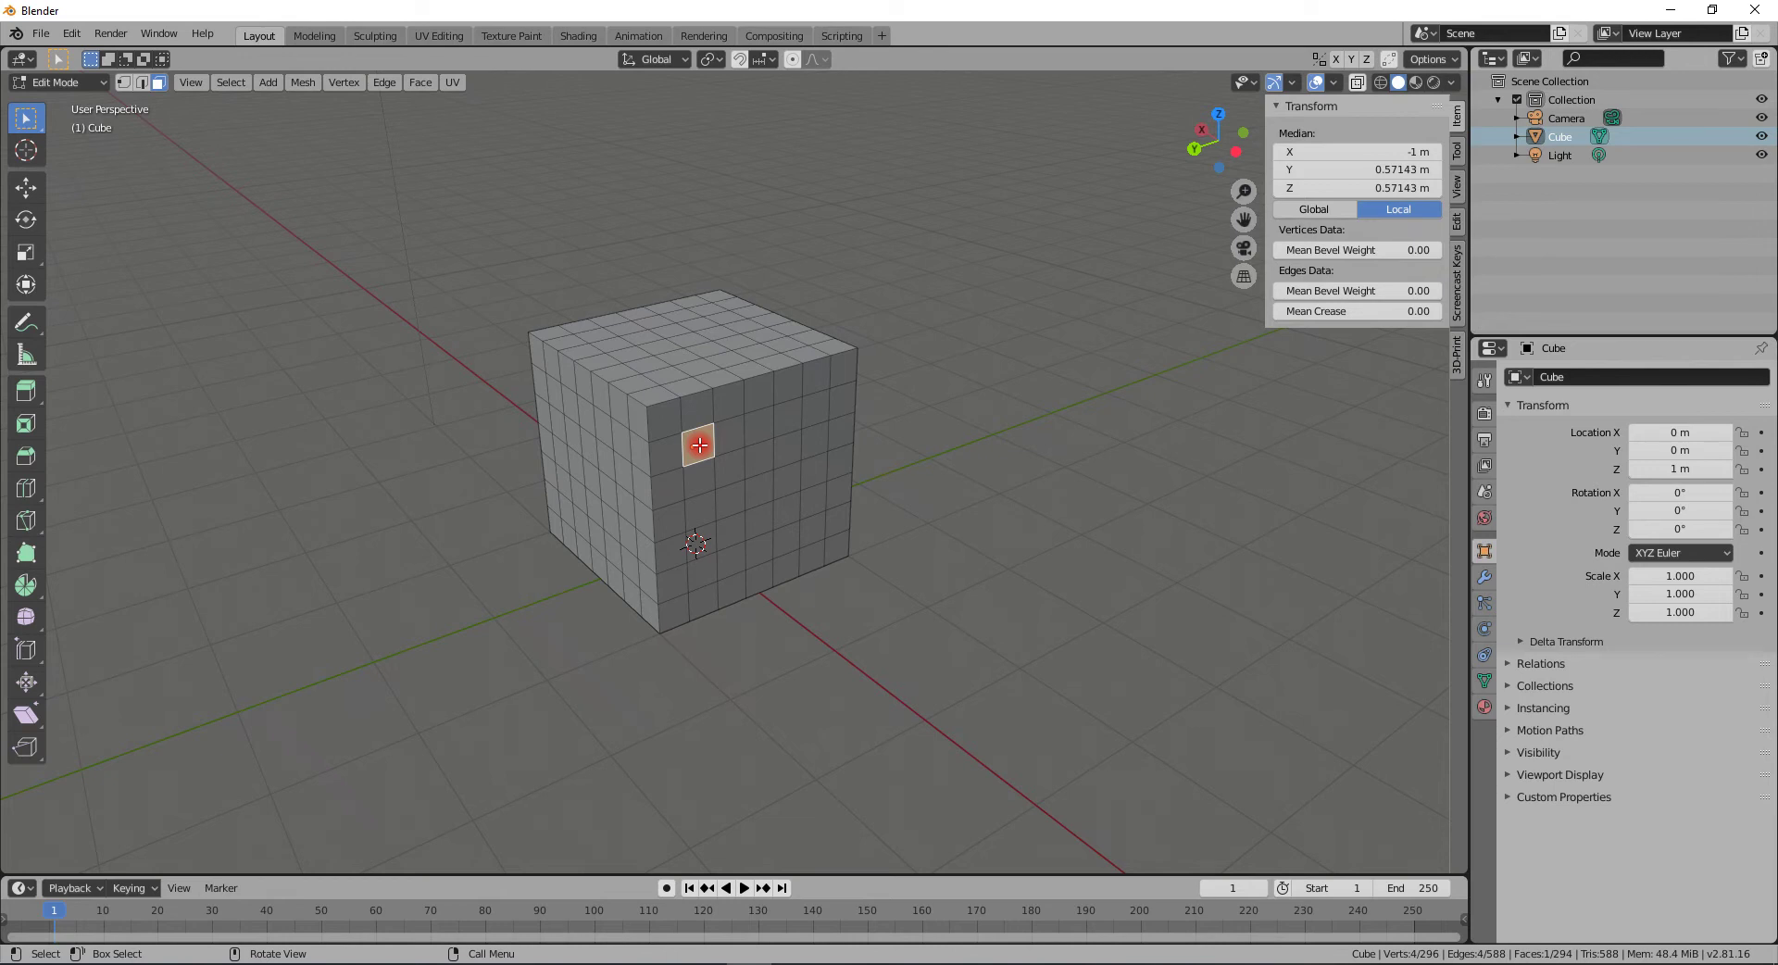
- Extrude the selected grid face inward by about 0.06 m to form a first recess
scroll(699, 444, "up", 3)
middle_click_drag(699, 404, 706, 443)
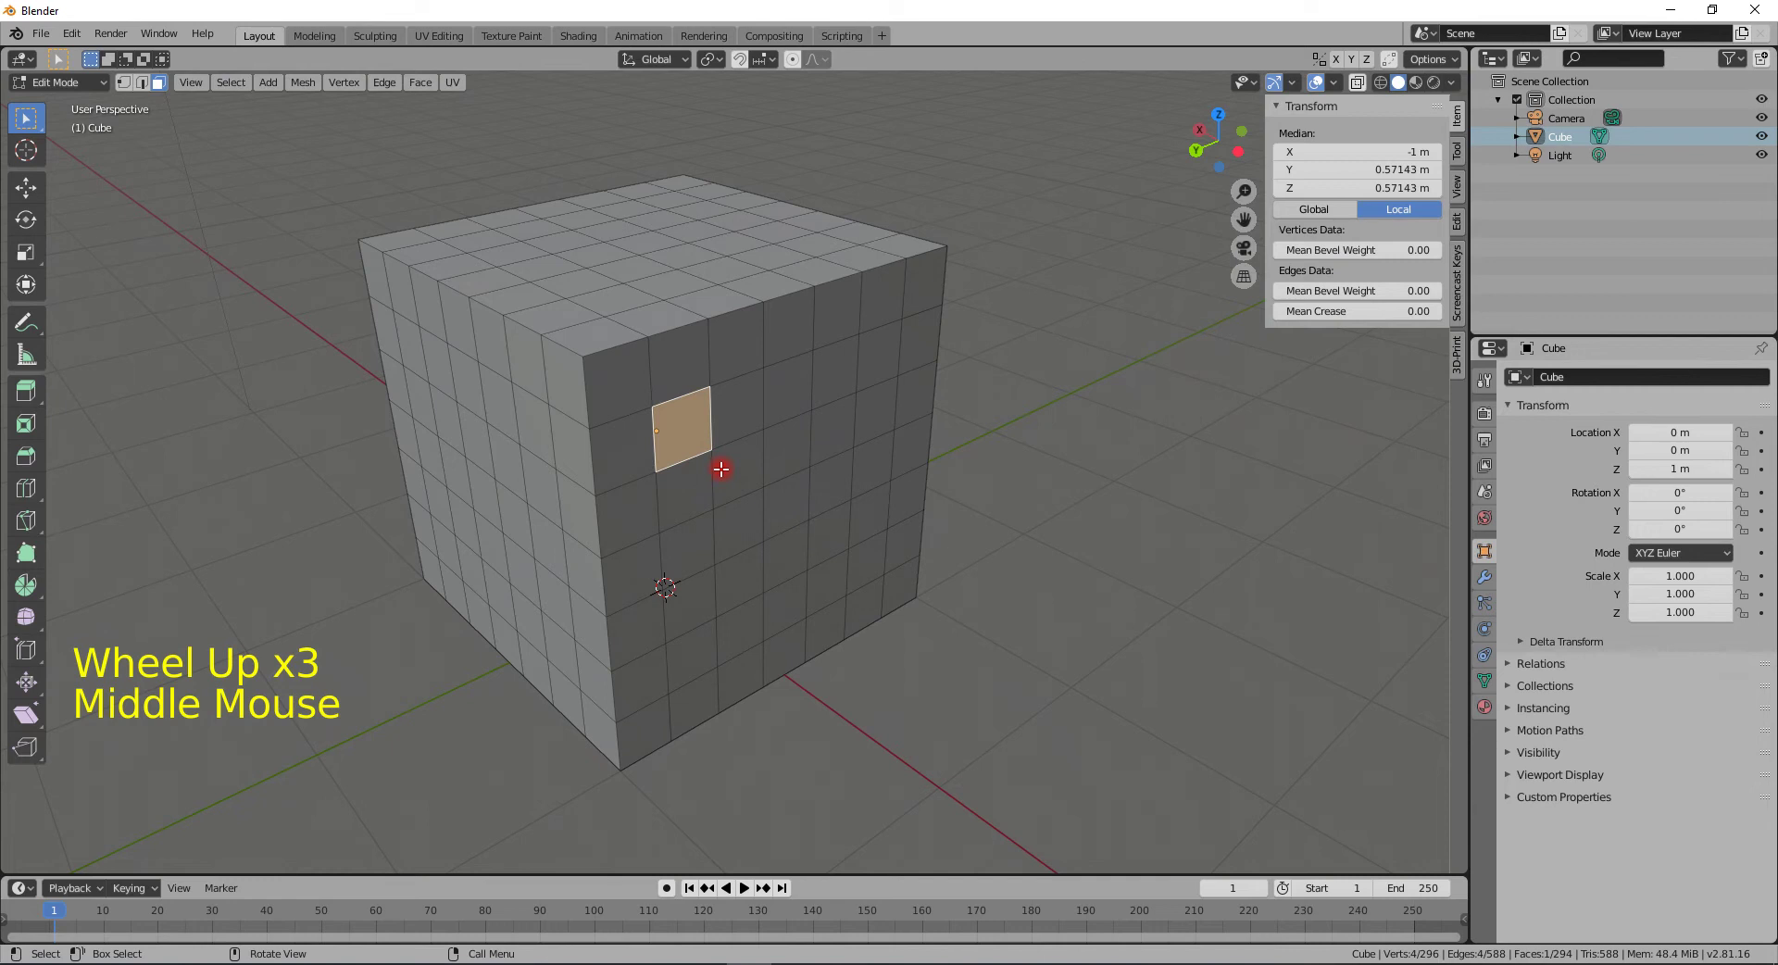
key("e")
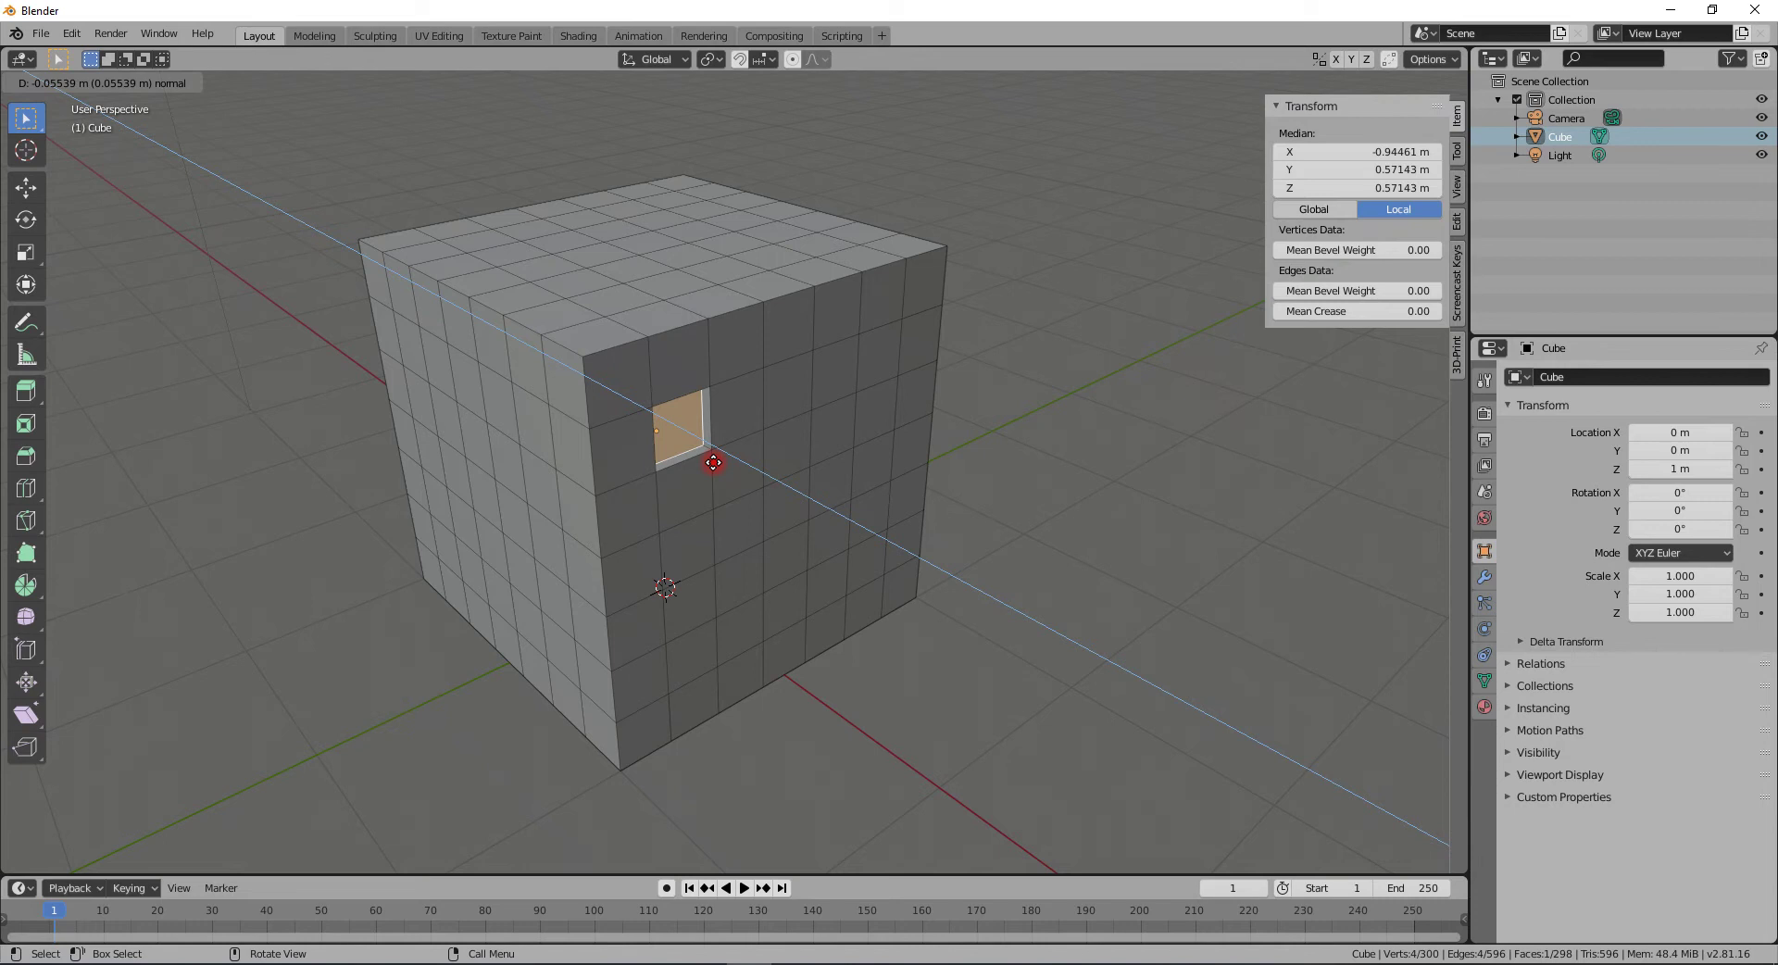
key("shift")
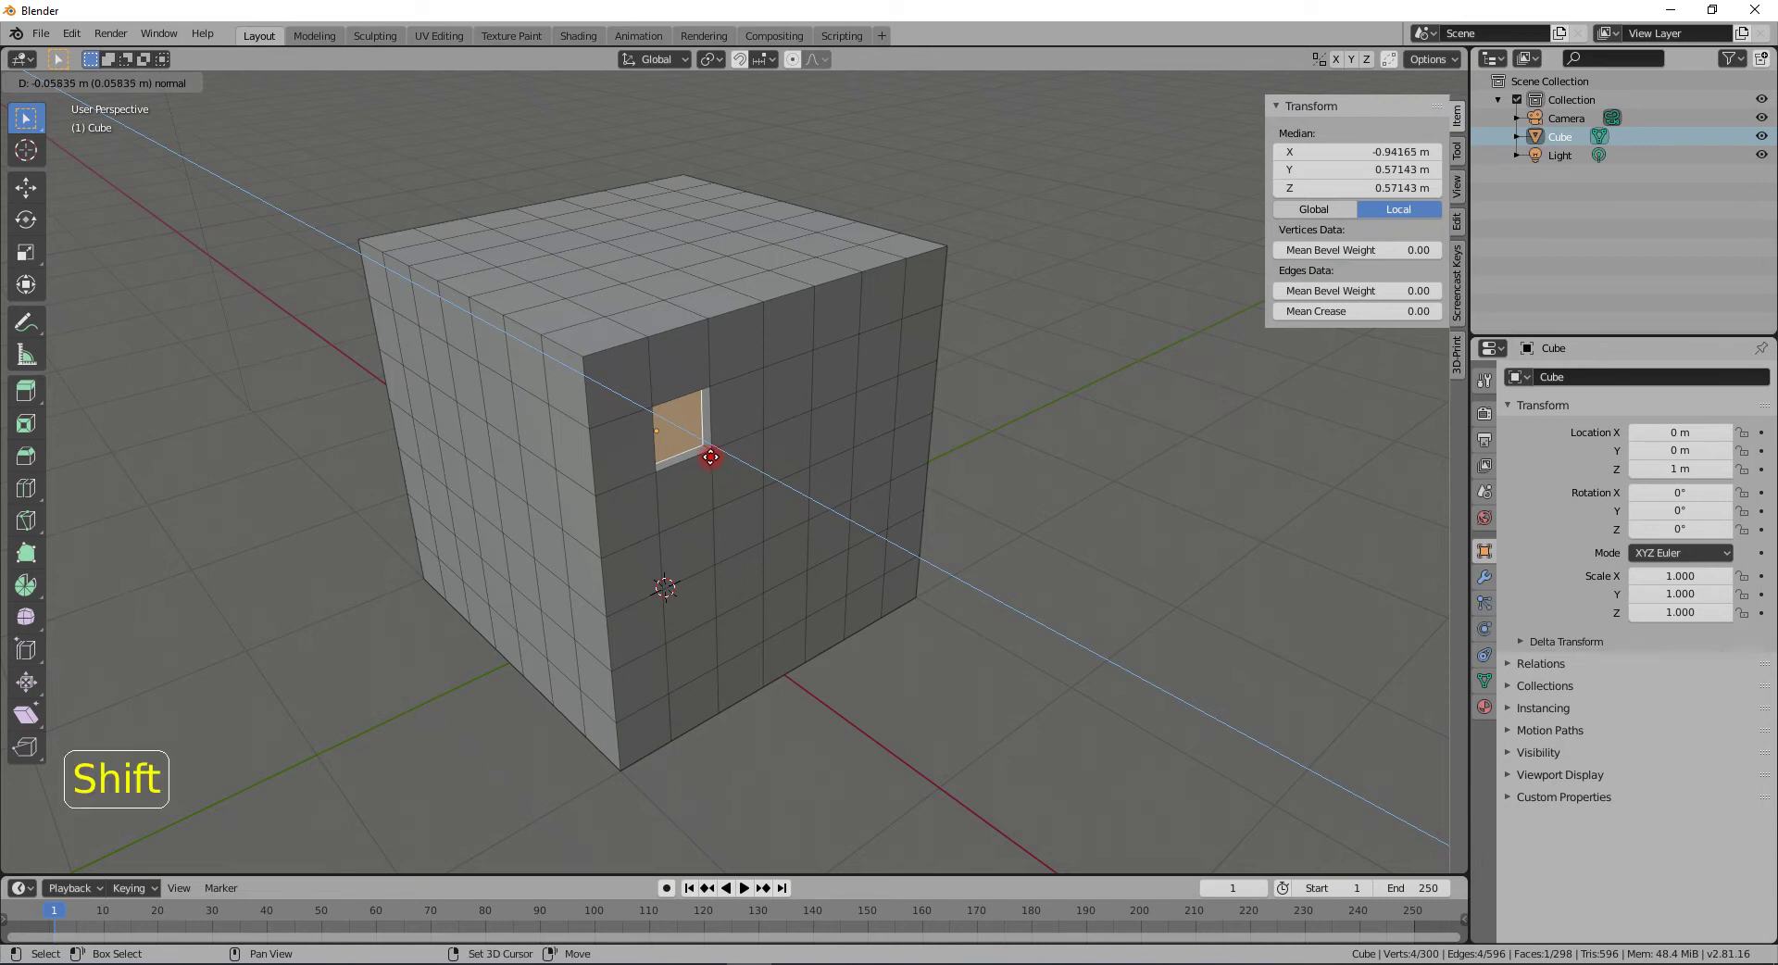
key("ctrl")
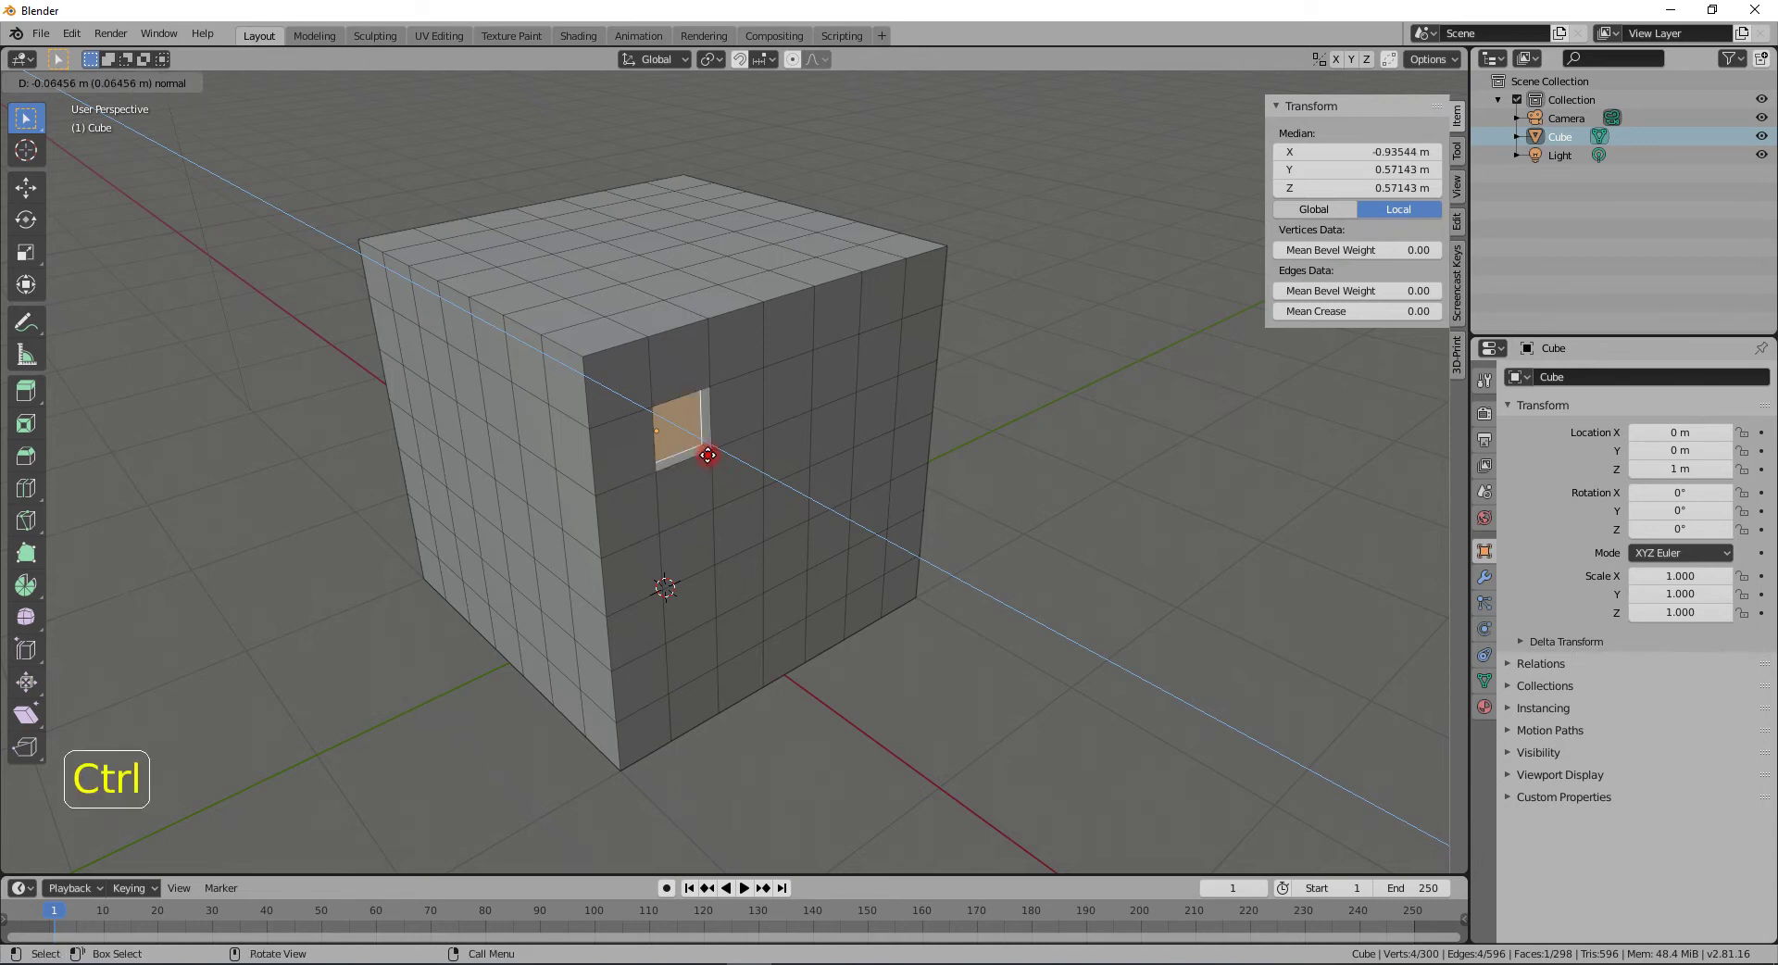
key("shift")
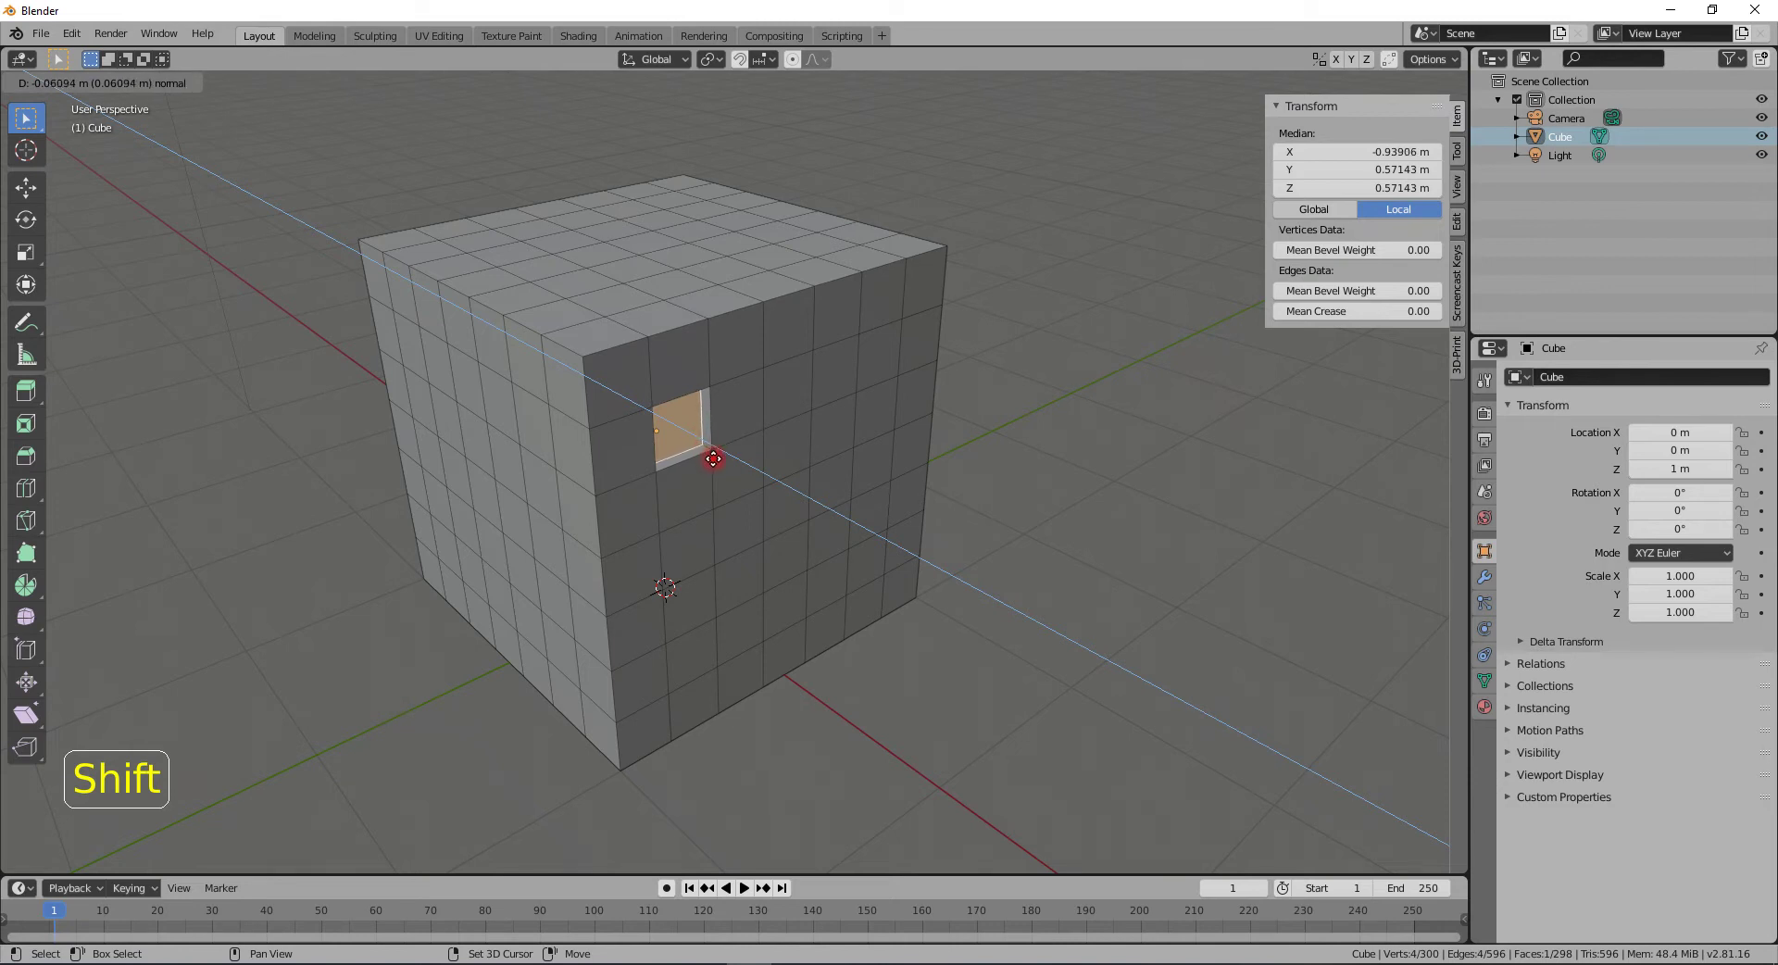
left_click(713, 460, "shift")
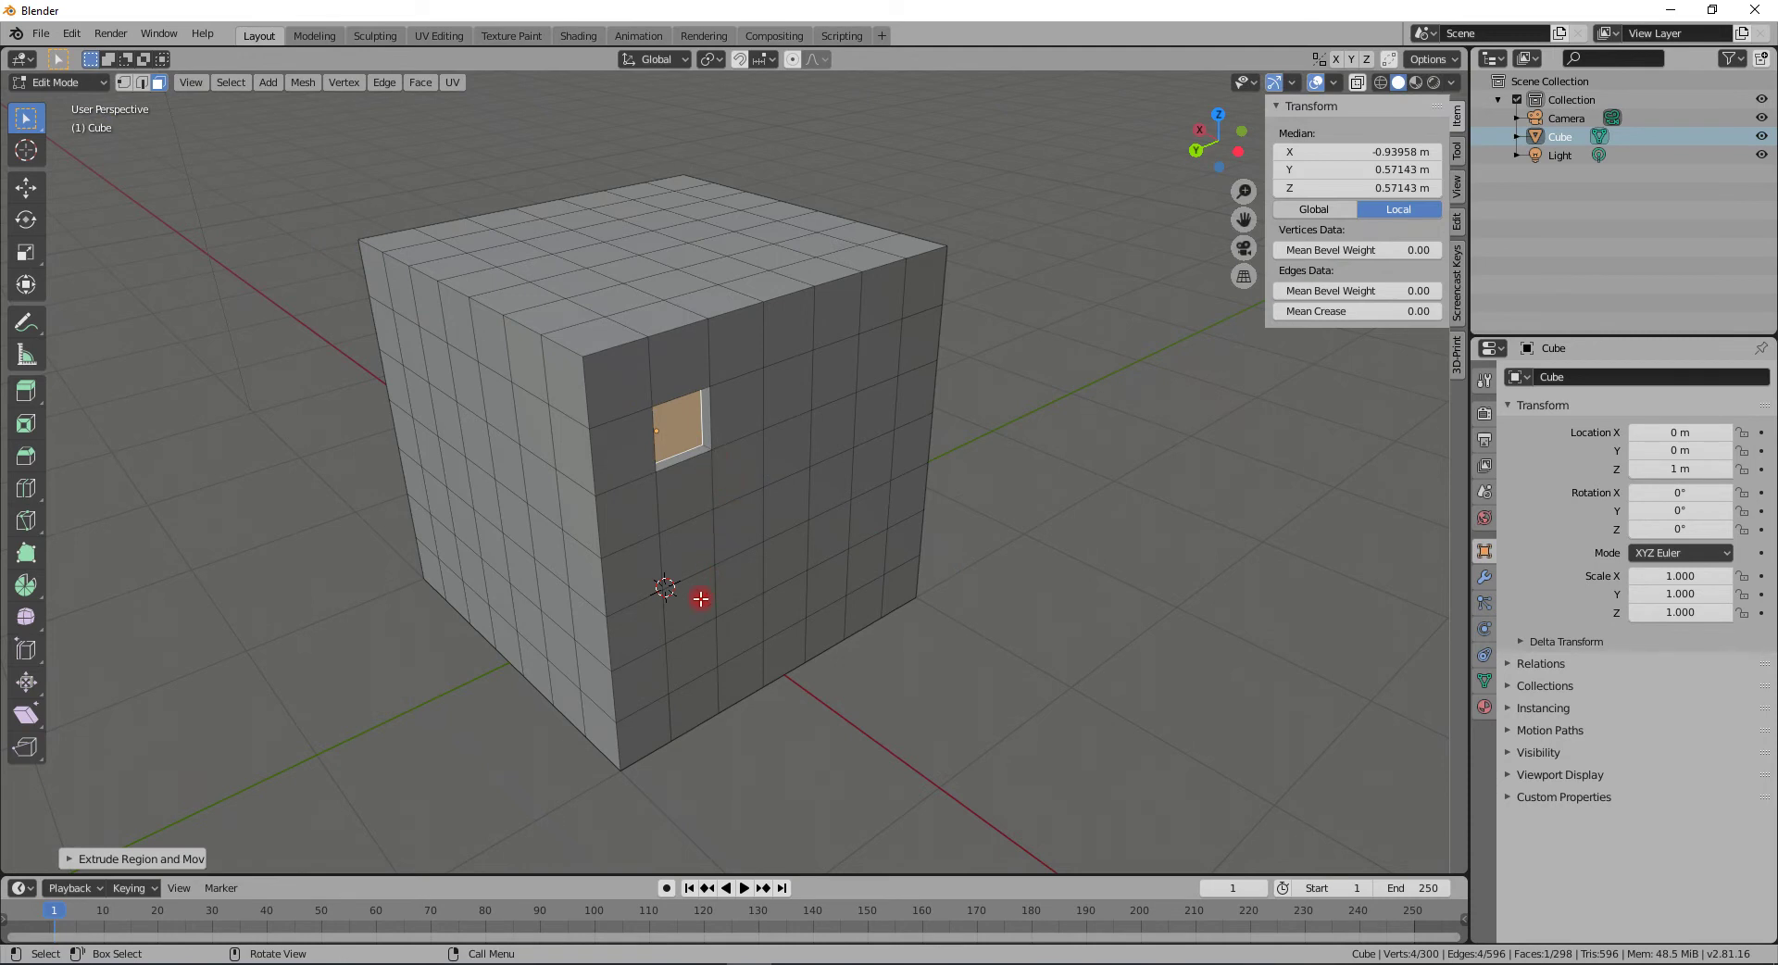
- Extrude five more faces on the same side inward by 0.06 m: second column rows 4 and 6, sixth column rows 2, 4 and 6
left_click(693, 561)
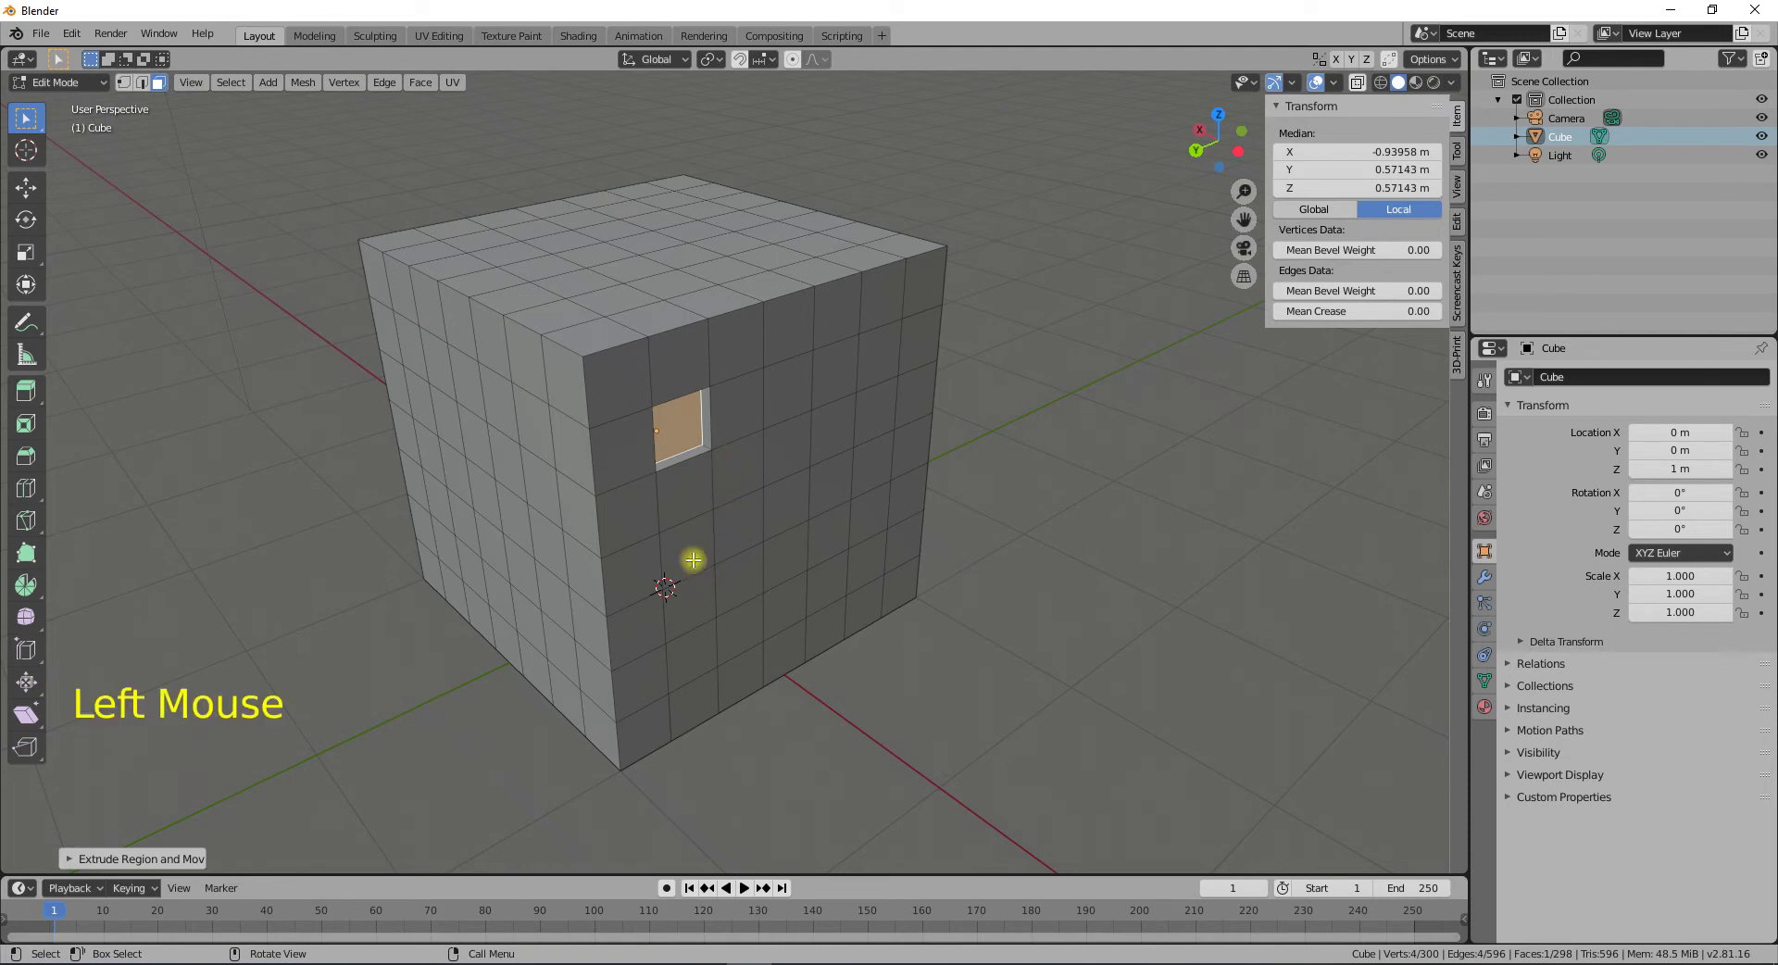
left_click(716, 639, "shift")
left_click(864, 572, "shift")
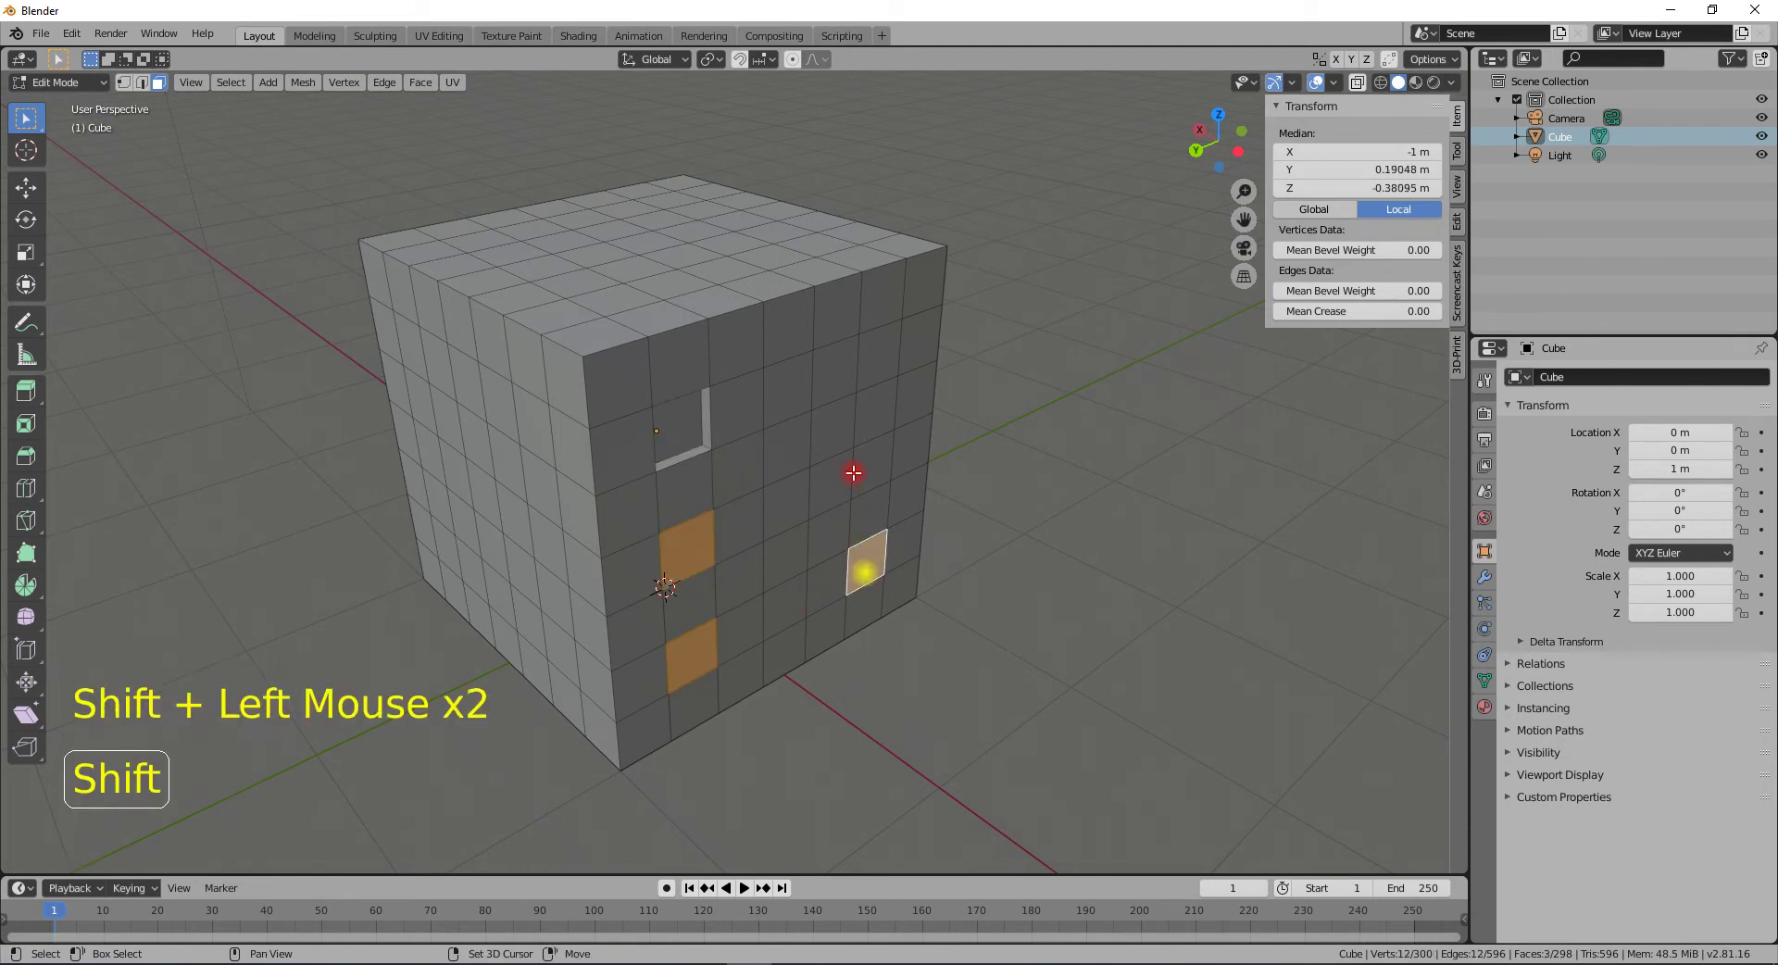
left_click(881, 472, "shift")
left_click(877, 366, "shift")
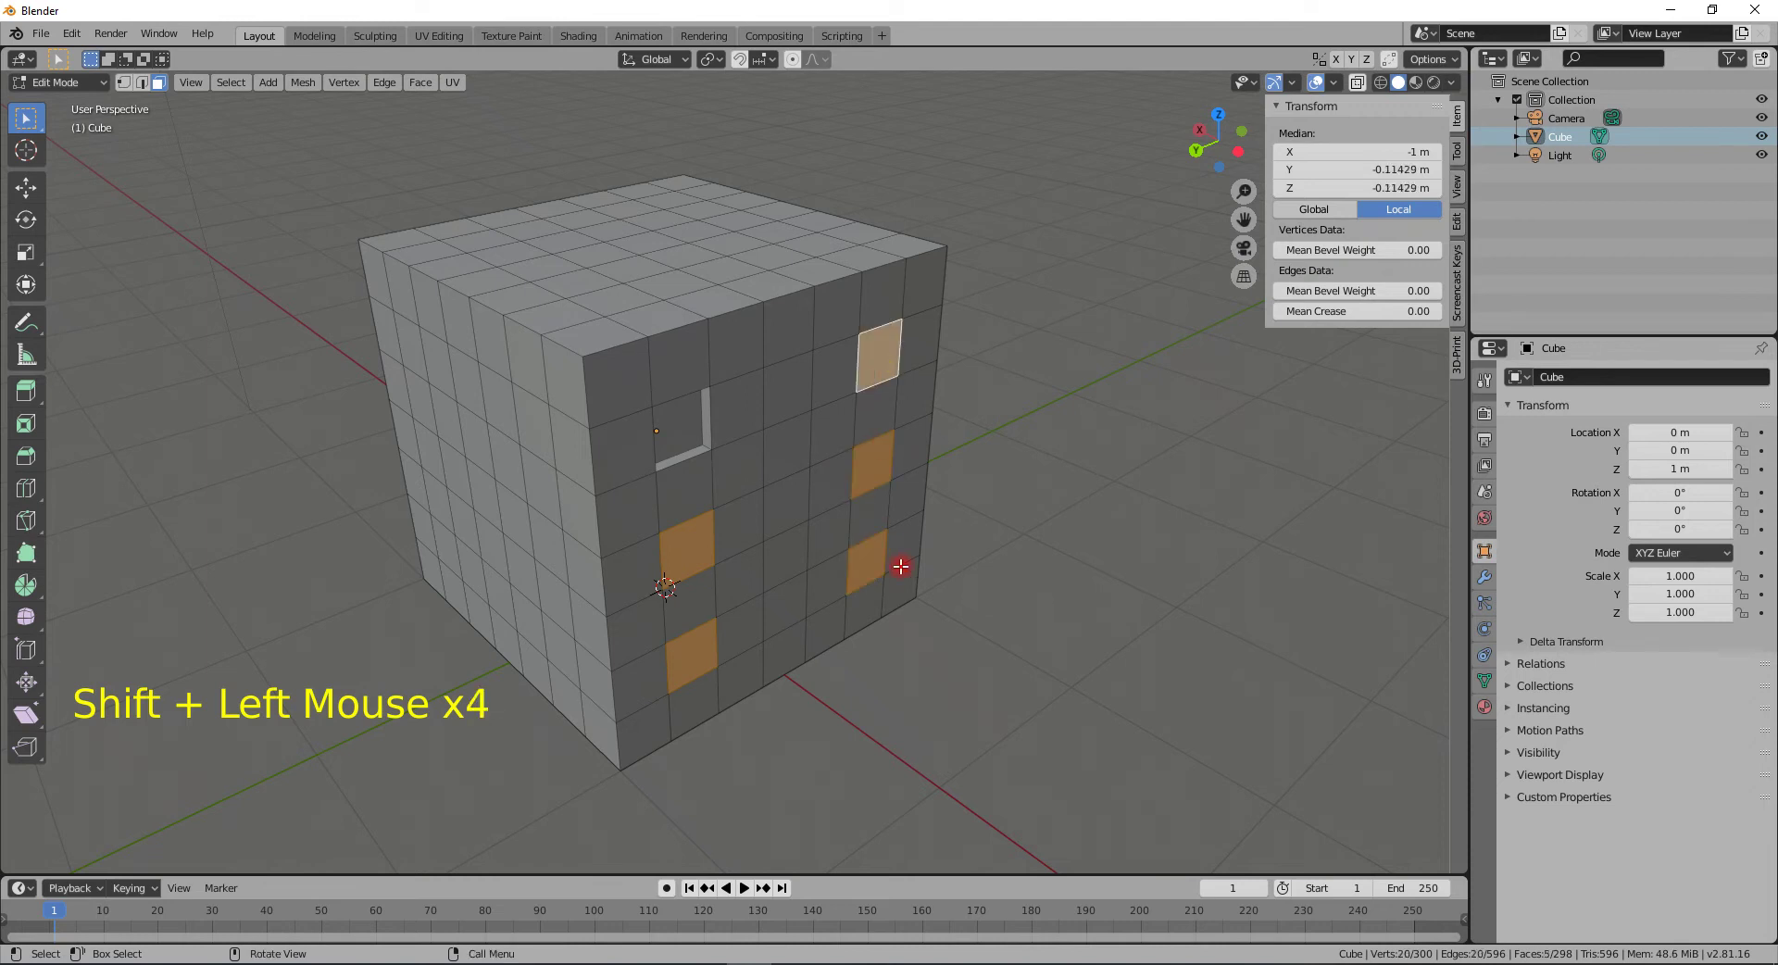
key("e")
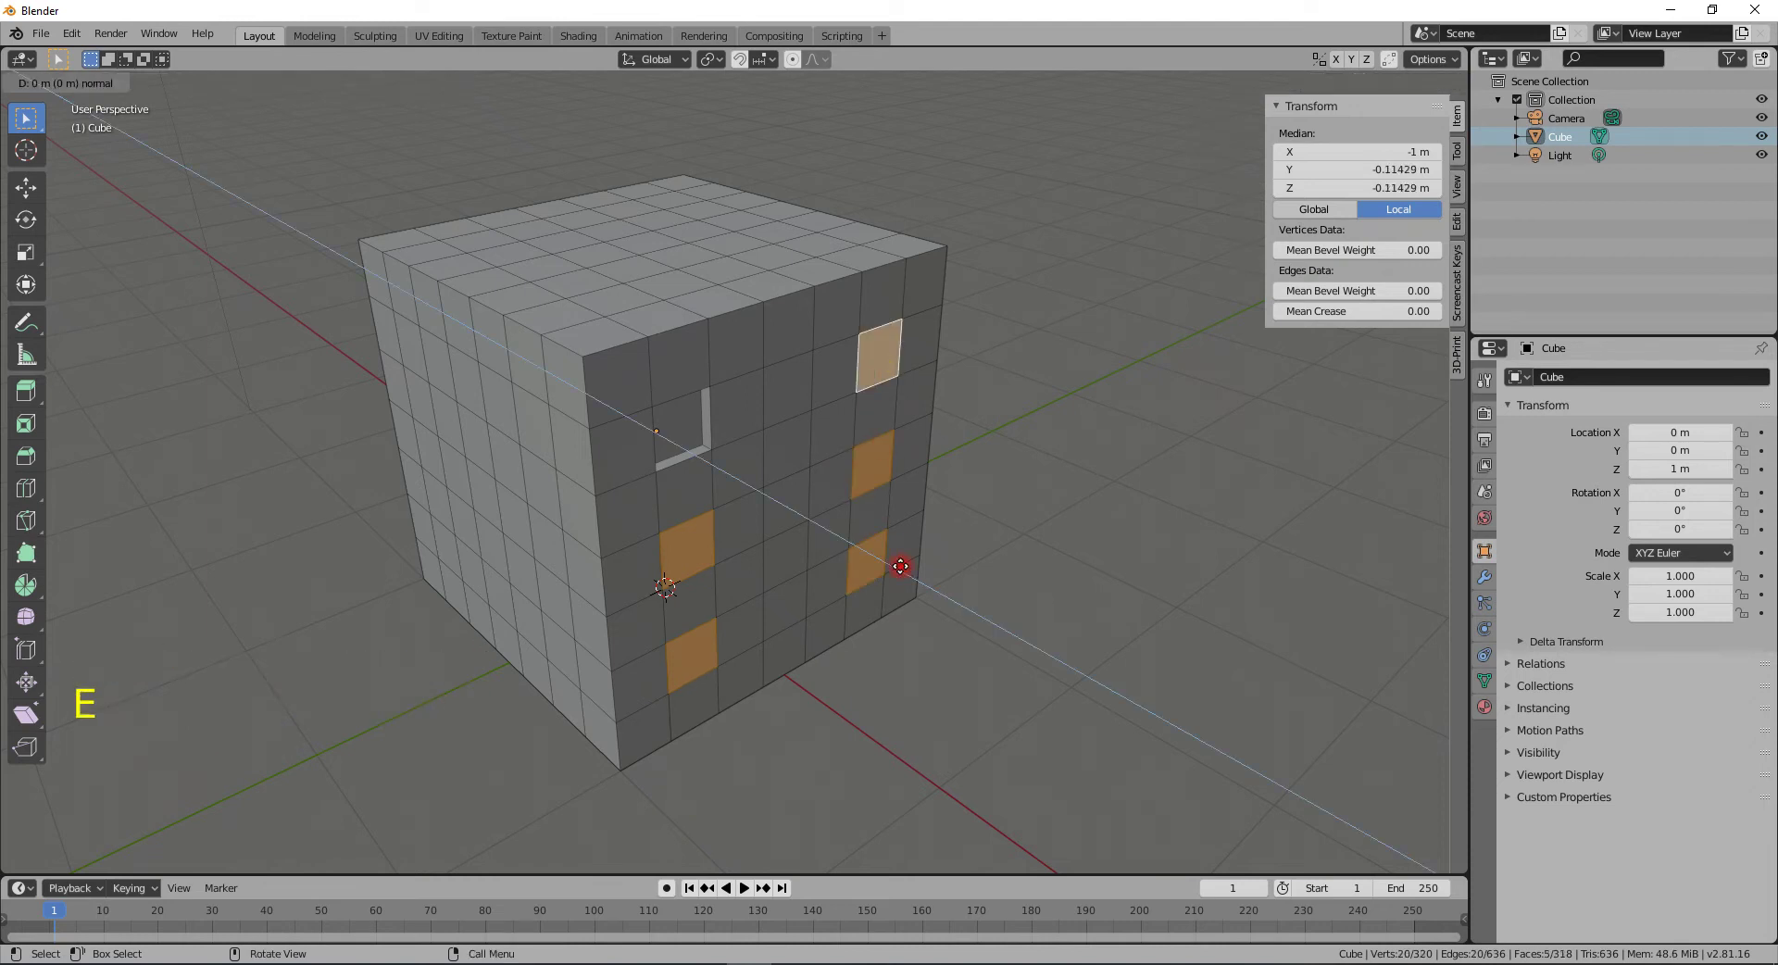
type("-(0.0")
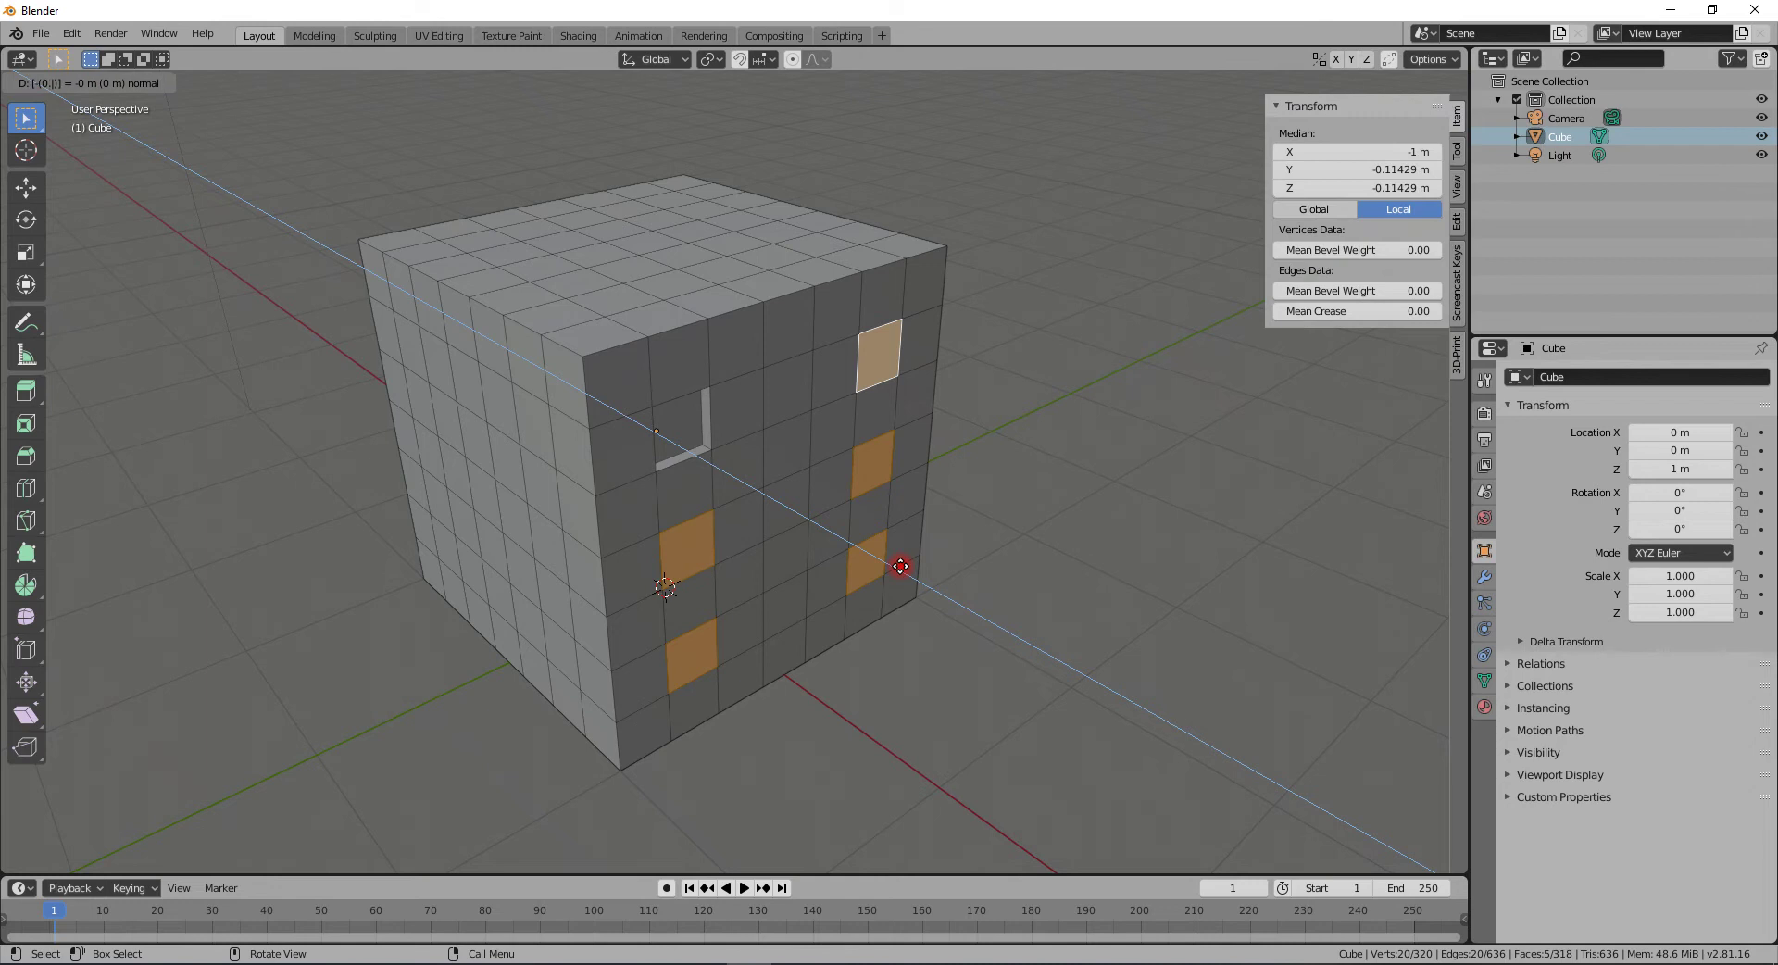
type("6")
key("Return")
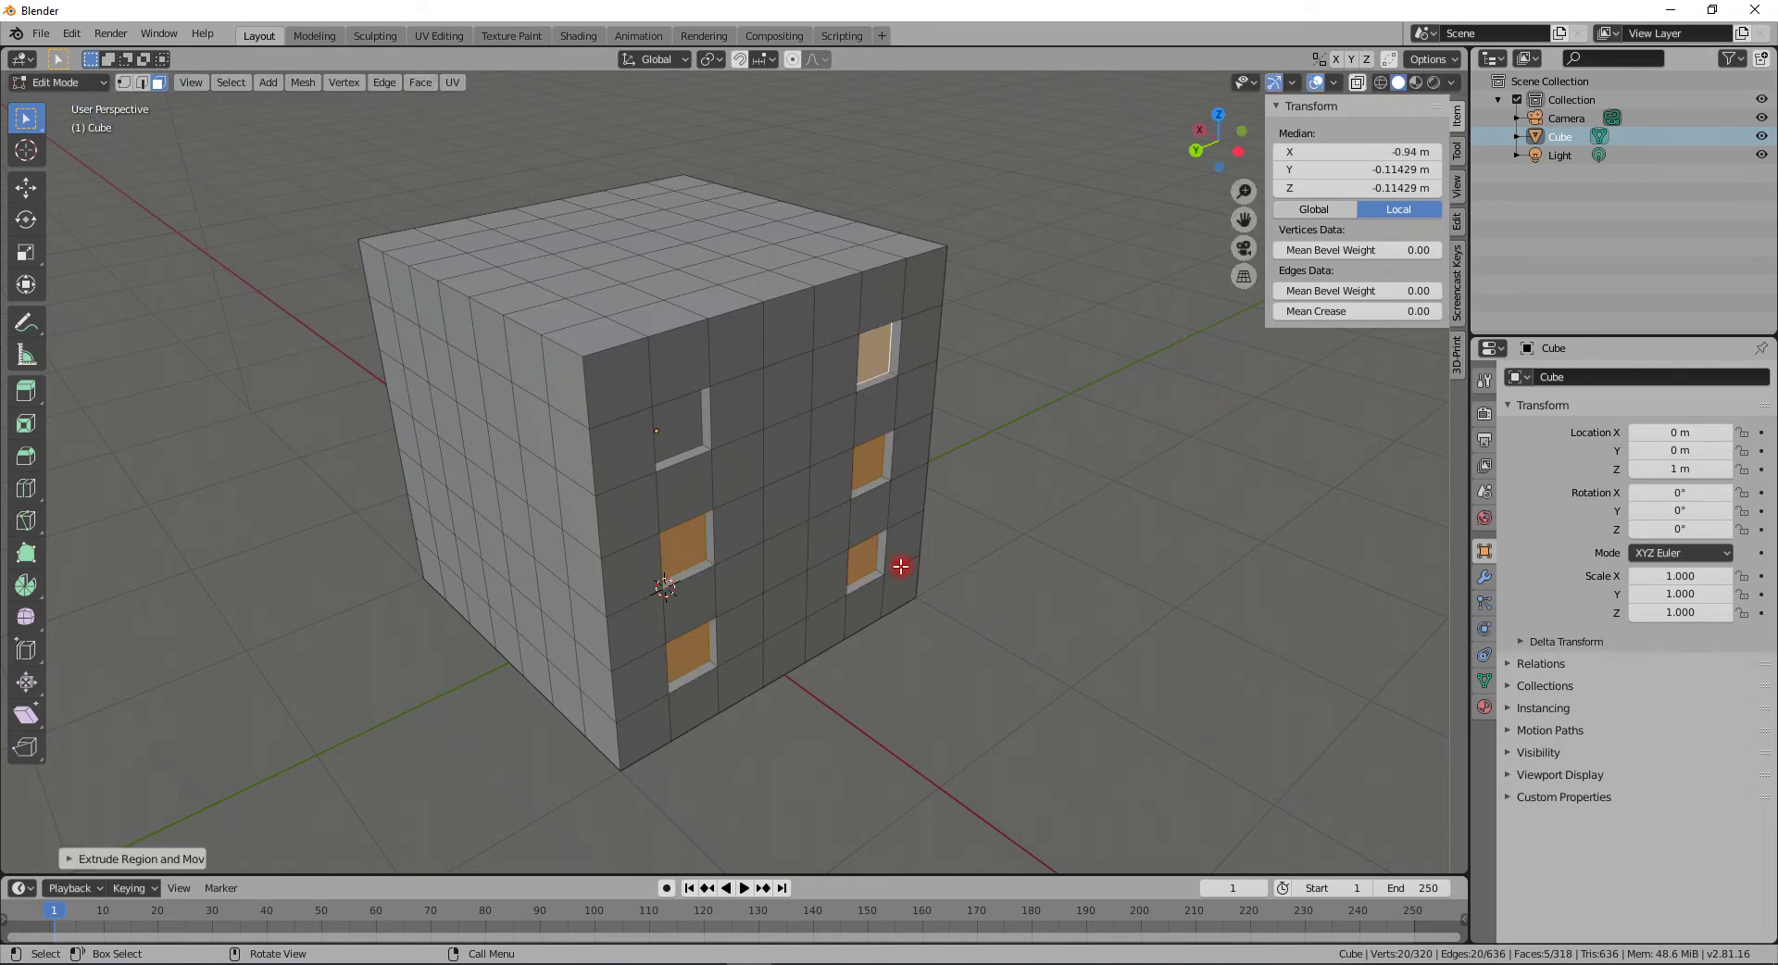
- Recess the centre grid face of the cube's positive X side by extruding it 0.06 m inward, for the one-pip side
middle_click_drag(850, 594, 650, 575)
middle_click_drag(900, 557, 710, 553)
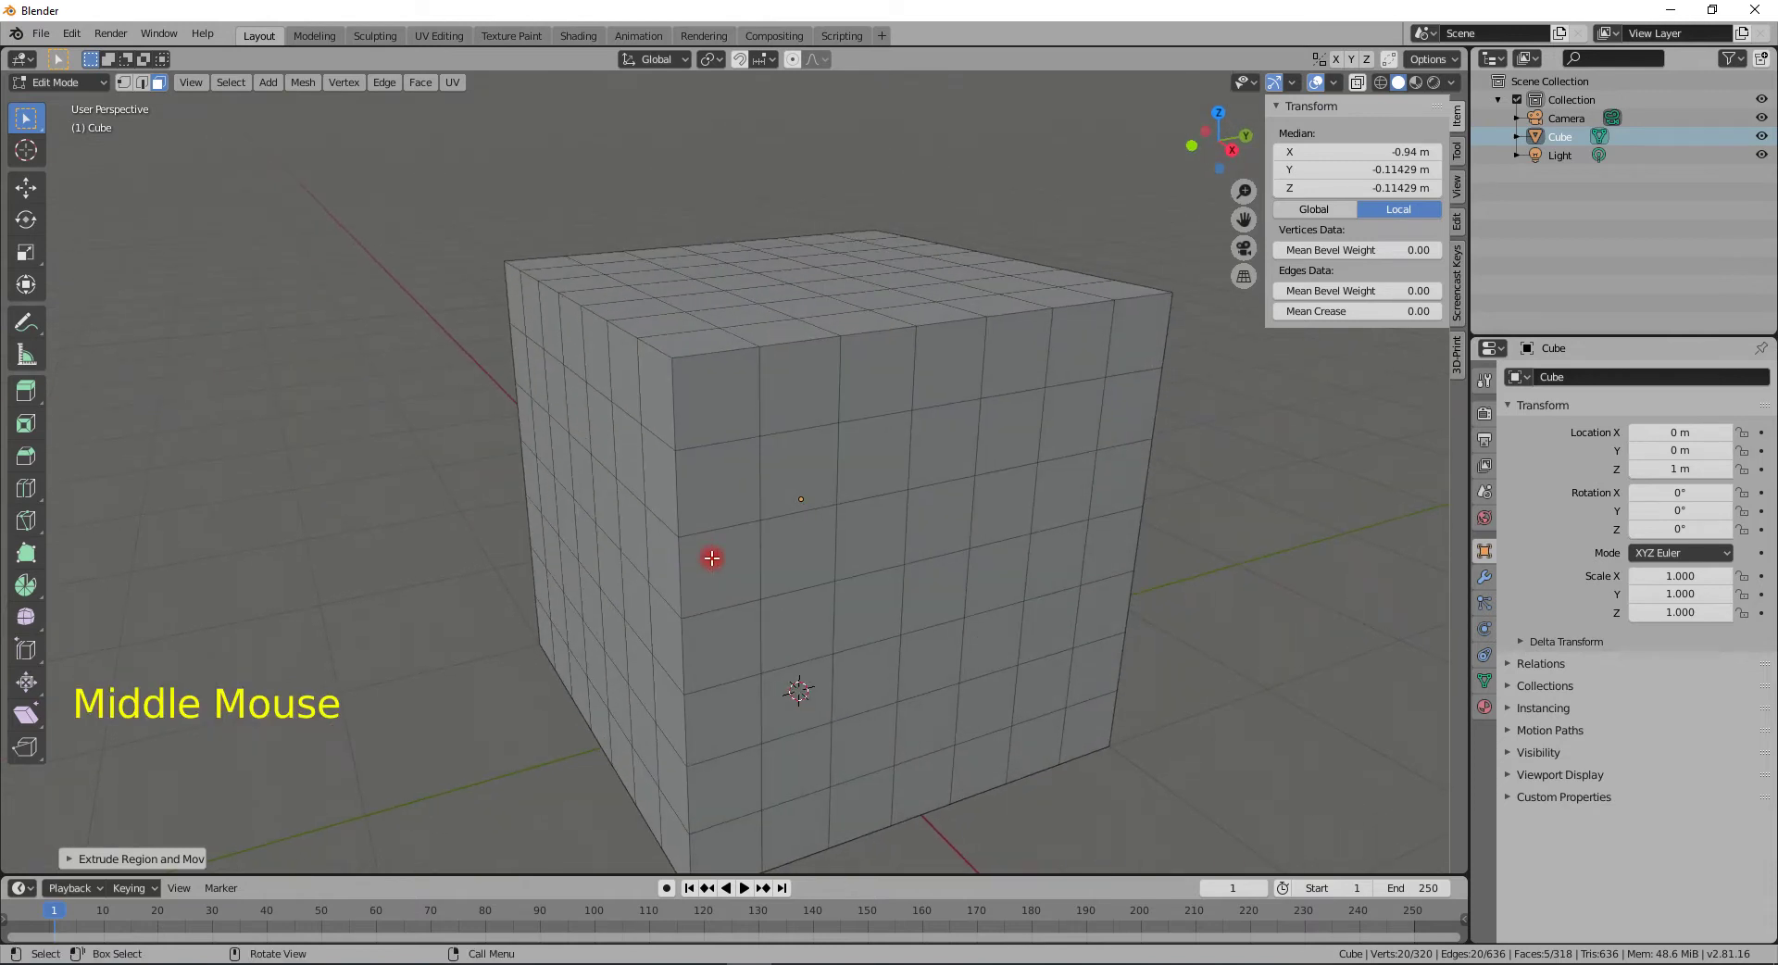
left_click(941, 580)
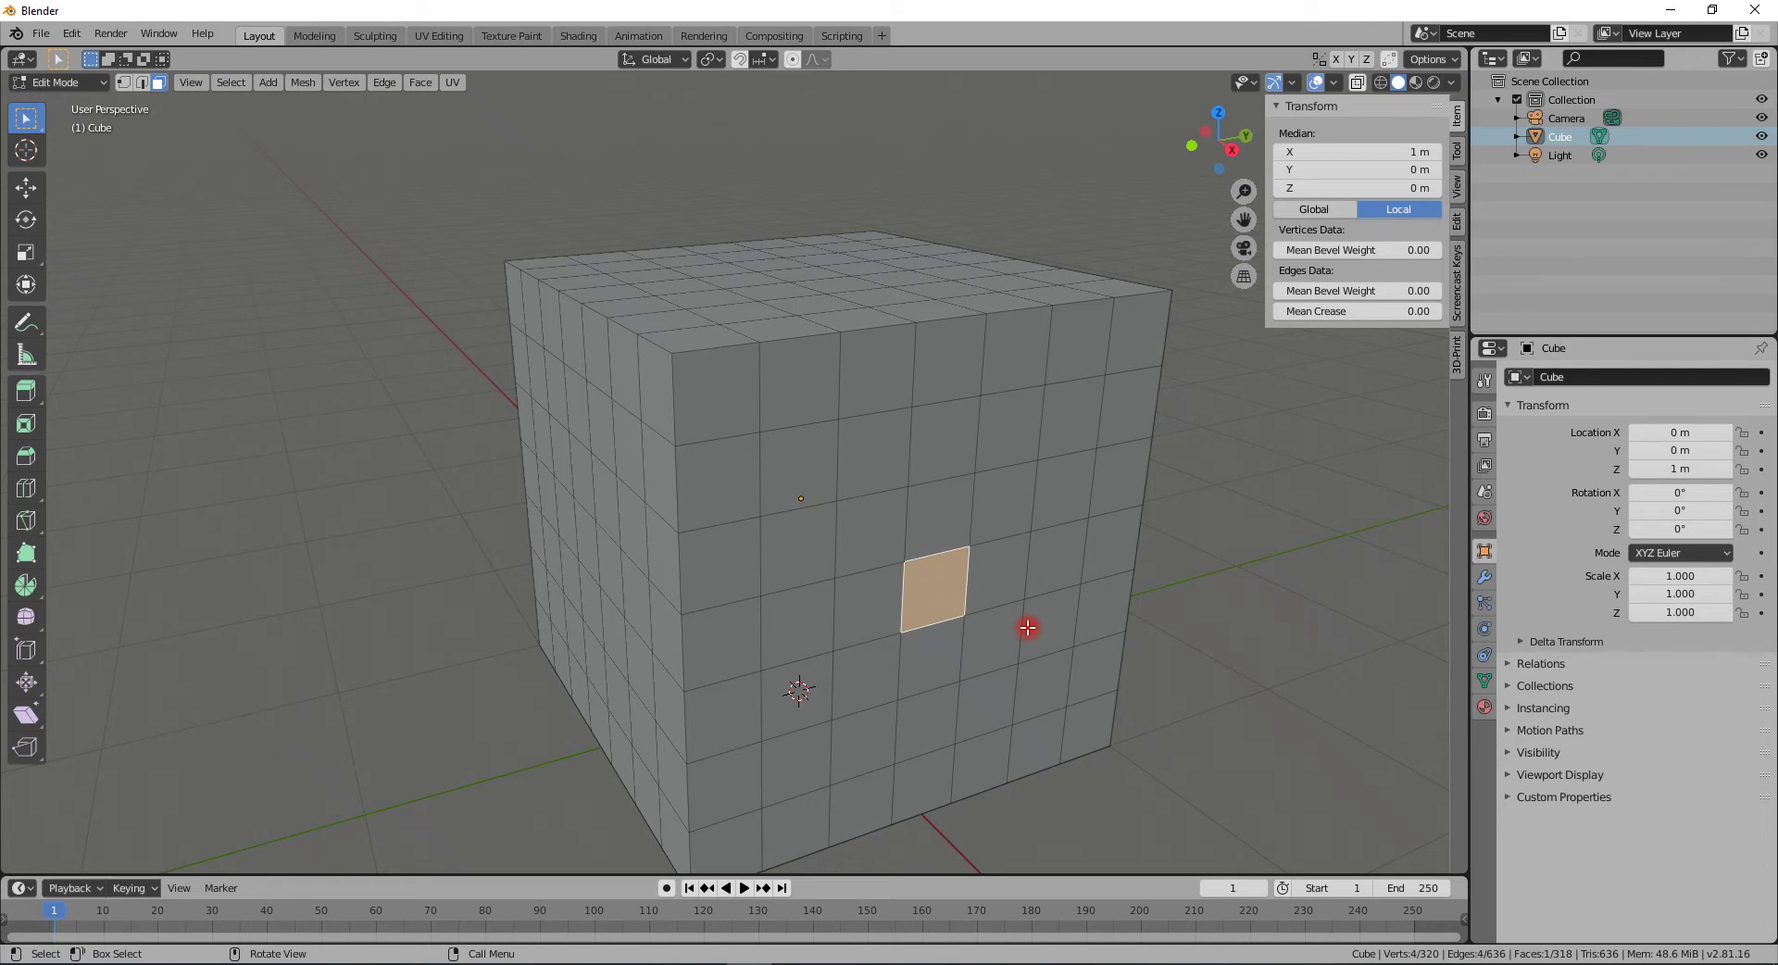
type("e")
type("0.06")
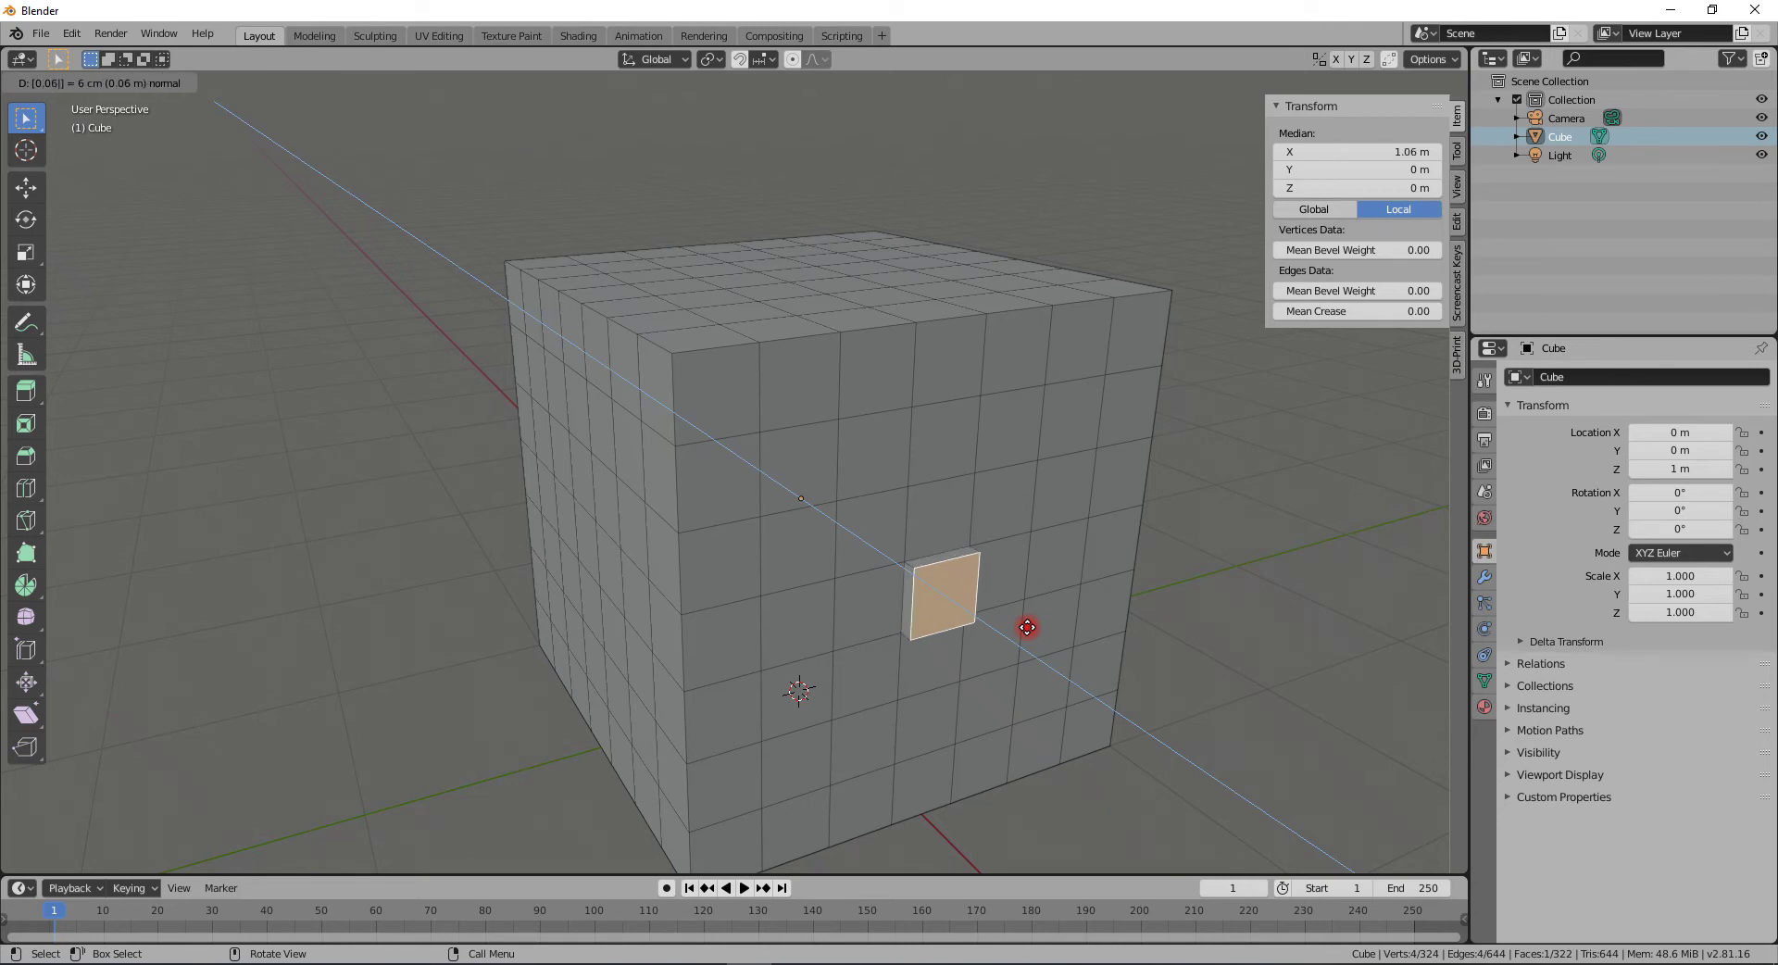
type("-")
key("Return")
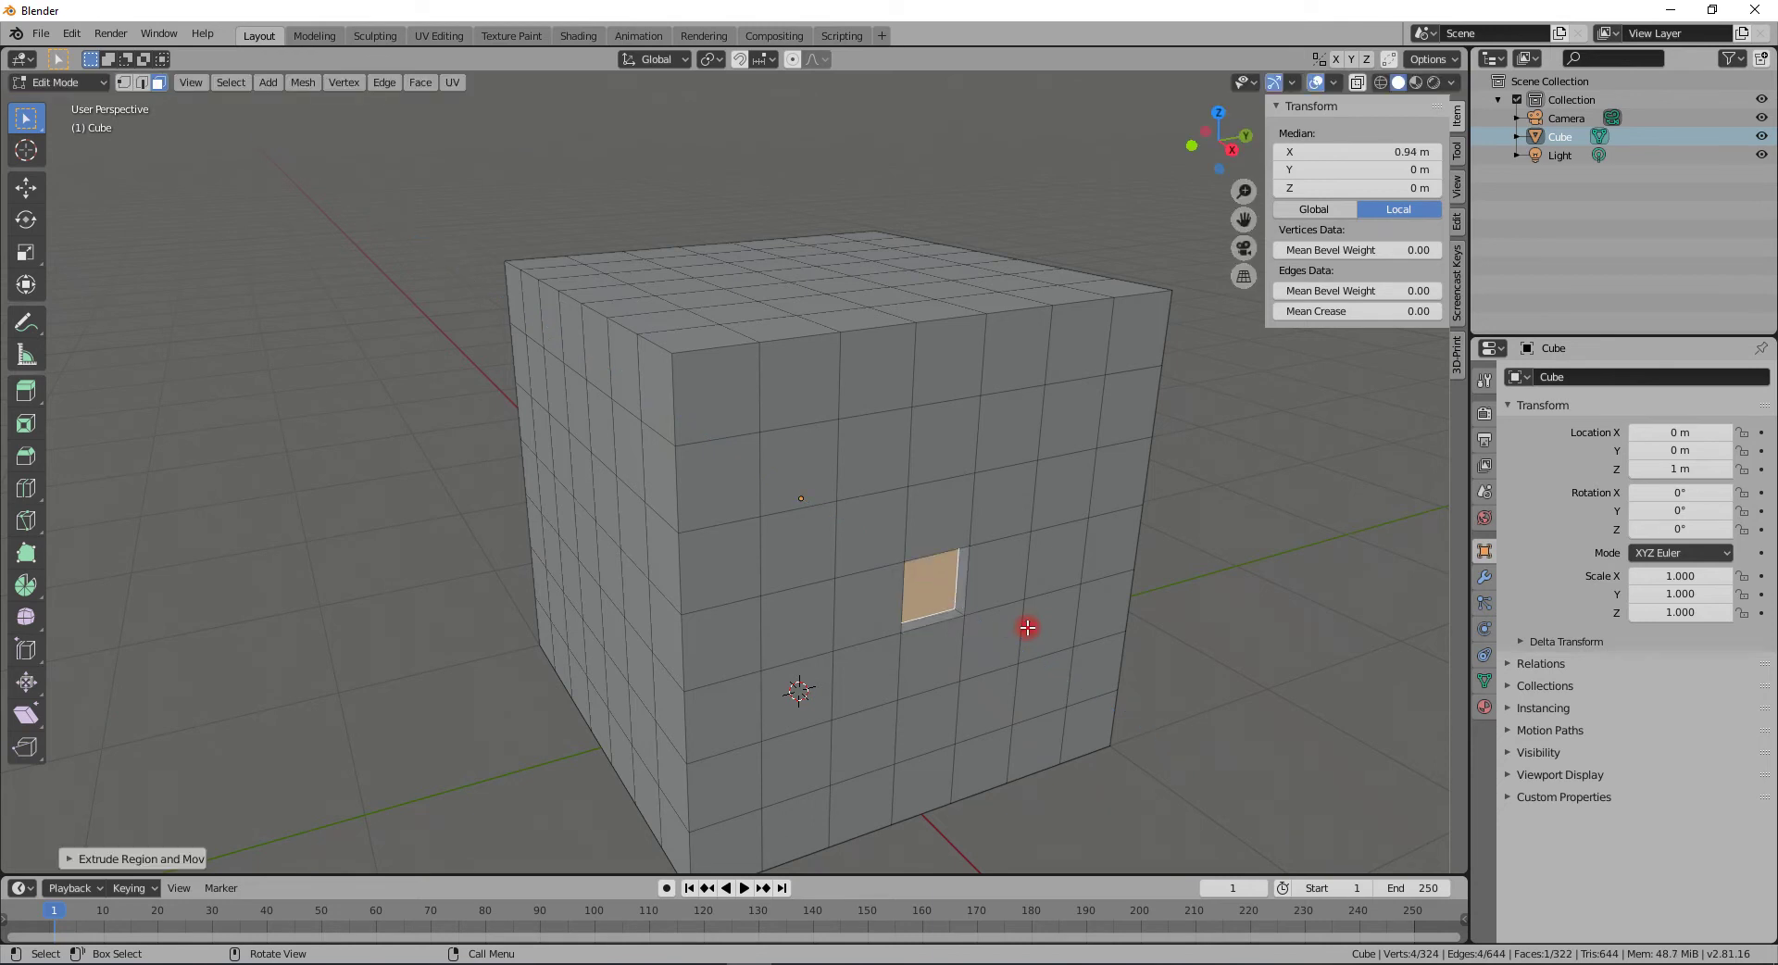
- Extrude five faces on the negative Y side 0.06 m inward: the centre face and the four at columns and rows 2 and 6
middle_click_drag(1039, 646, 964, 597)
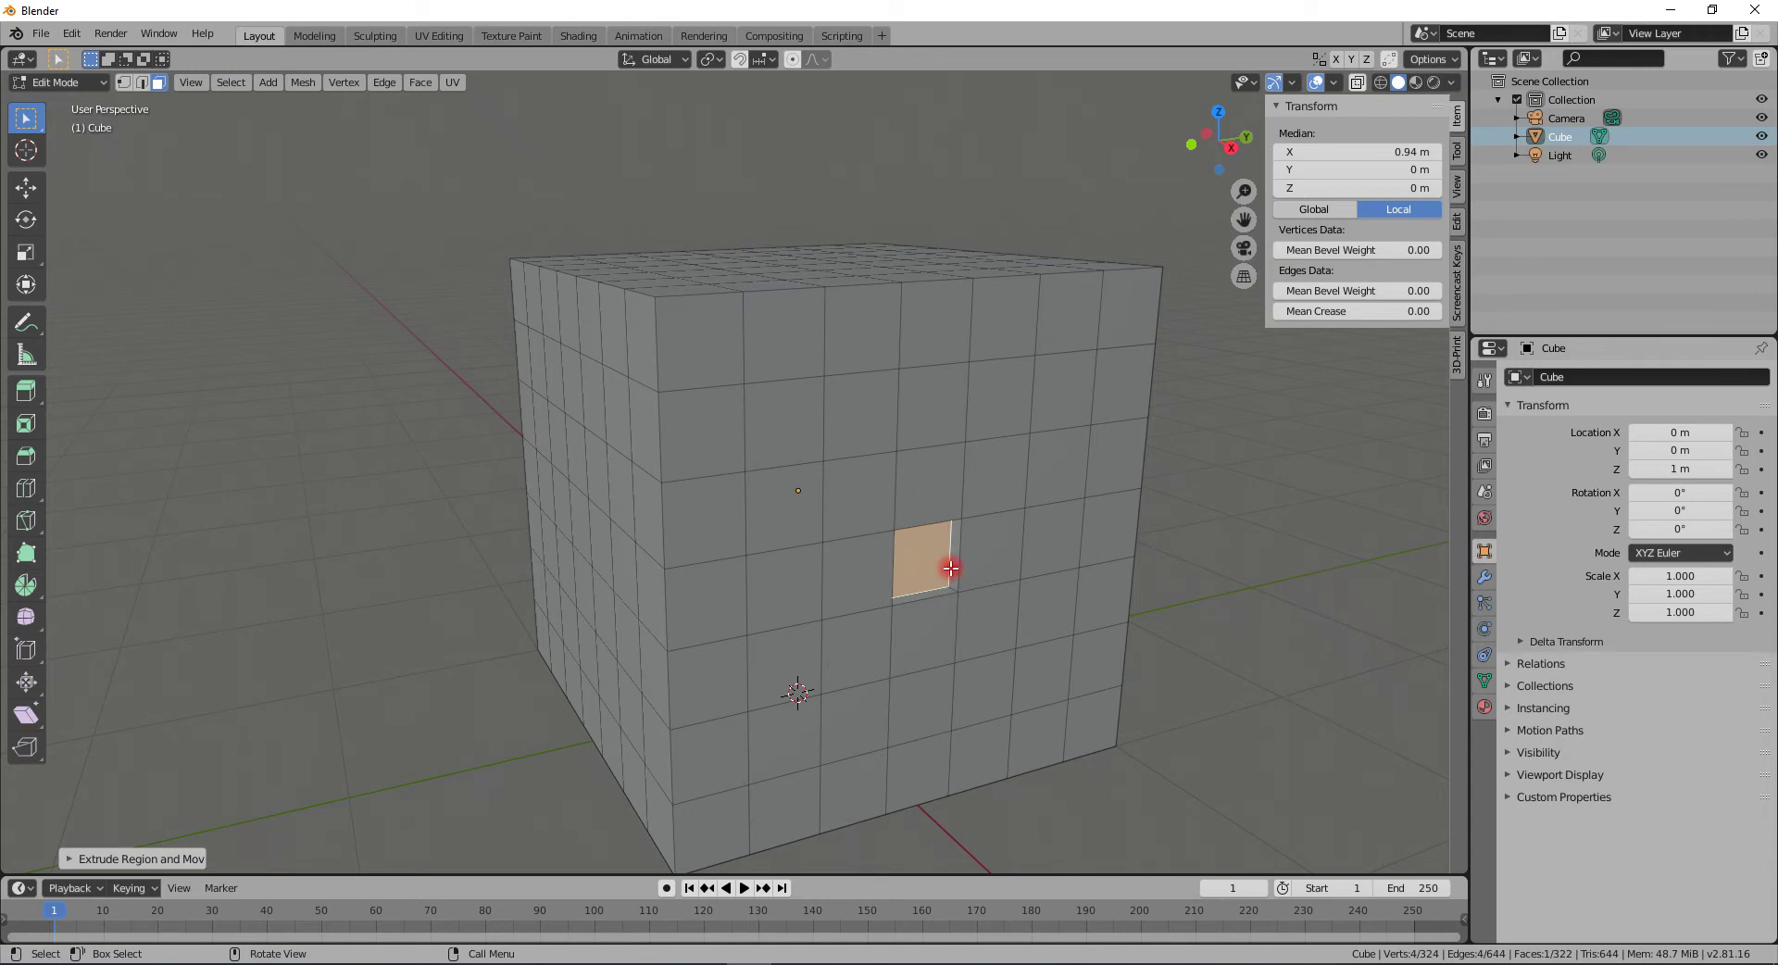
middle_click_drag(738, 488, 921, 491)
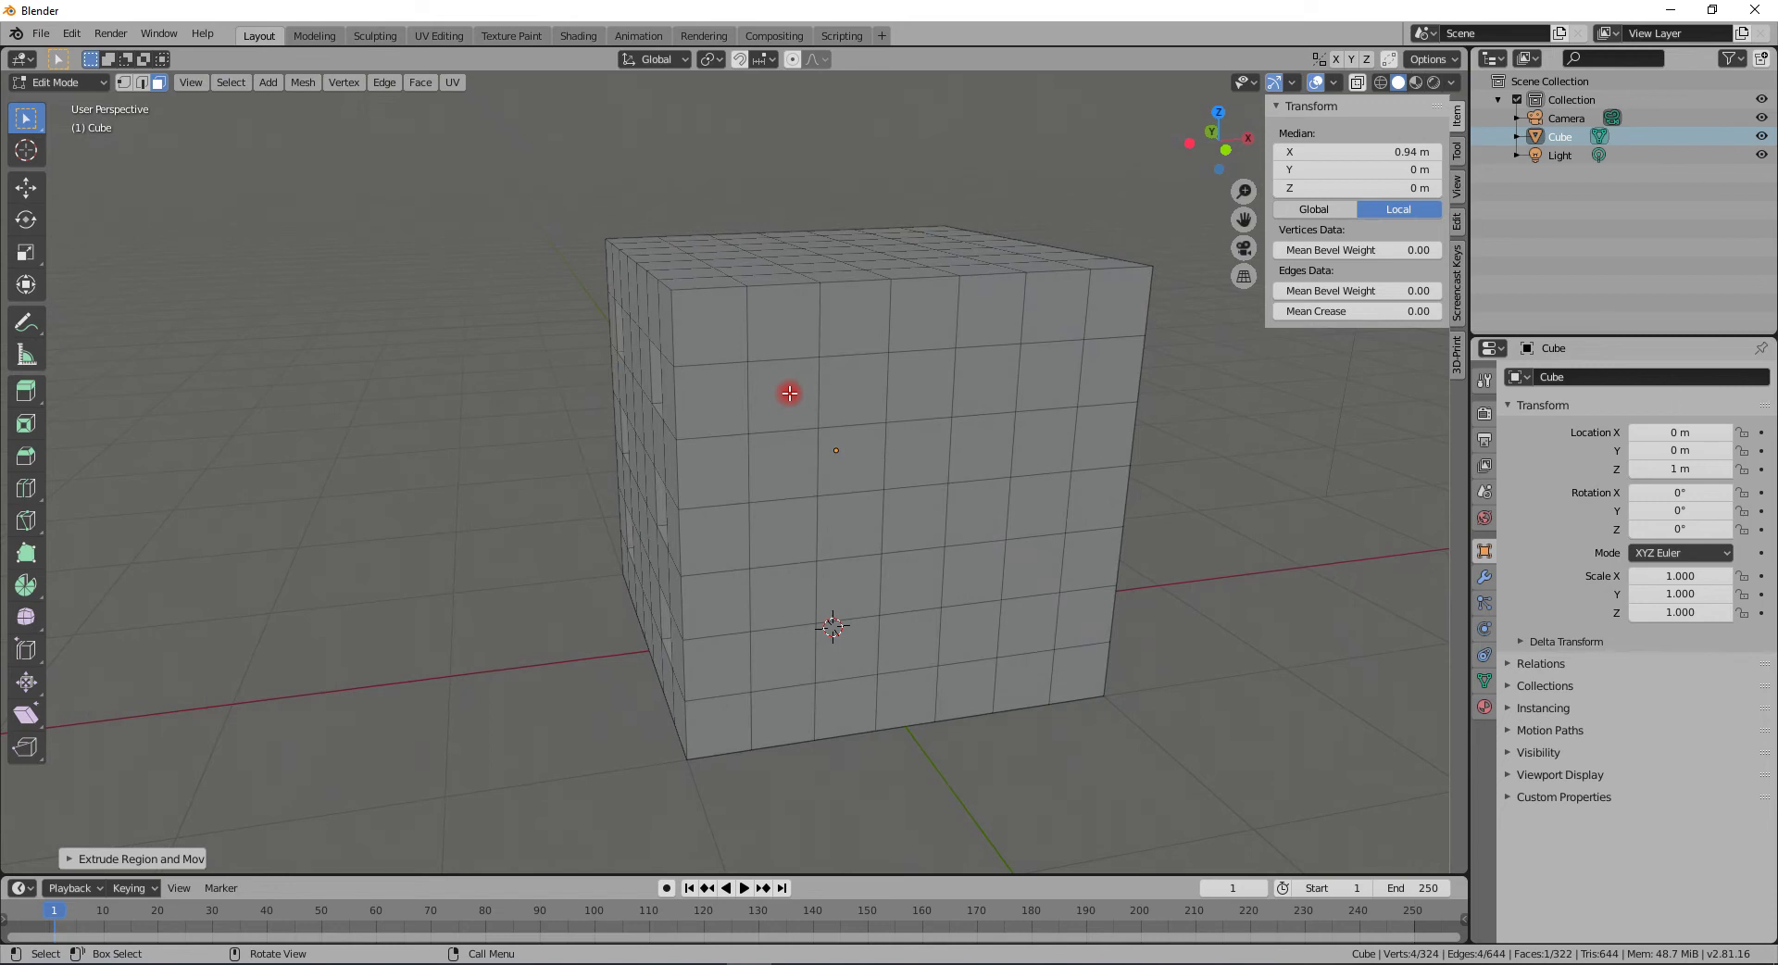
left_click(789, 392)
left_click(913, 525, "shift")
left_click(1031, 622, "shift")
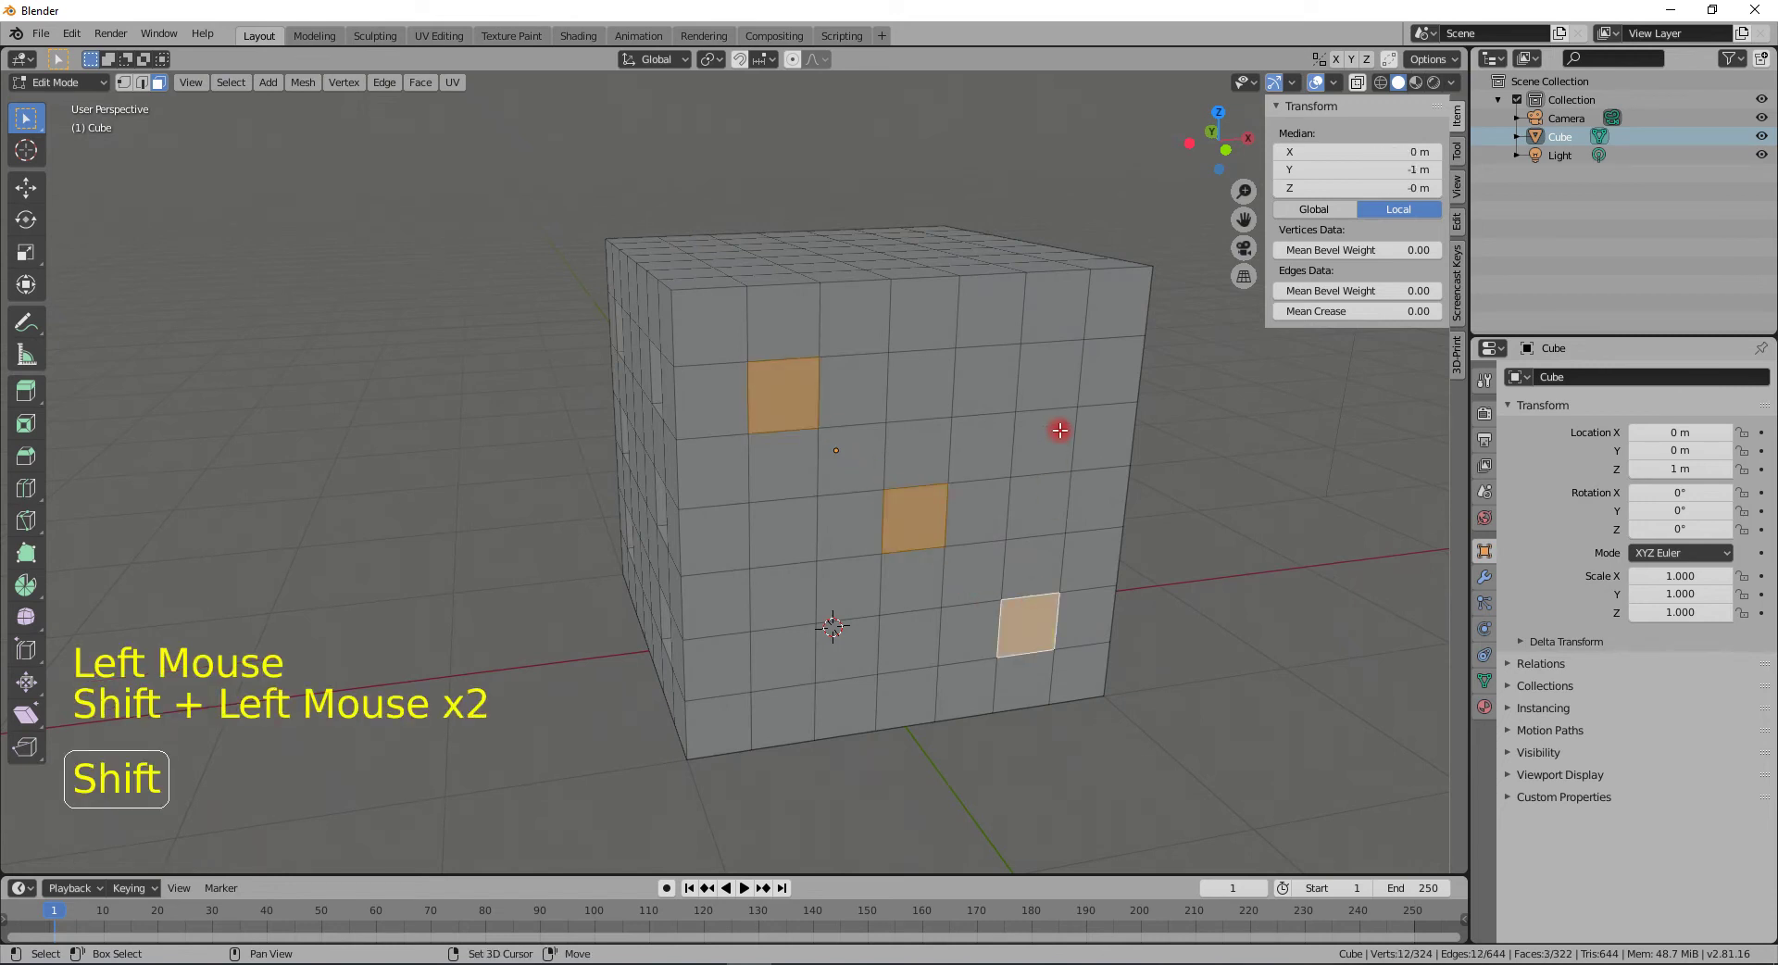
left_click(1051, 375, "shift")
left_click(794, 654, "shift")
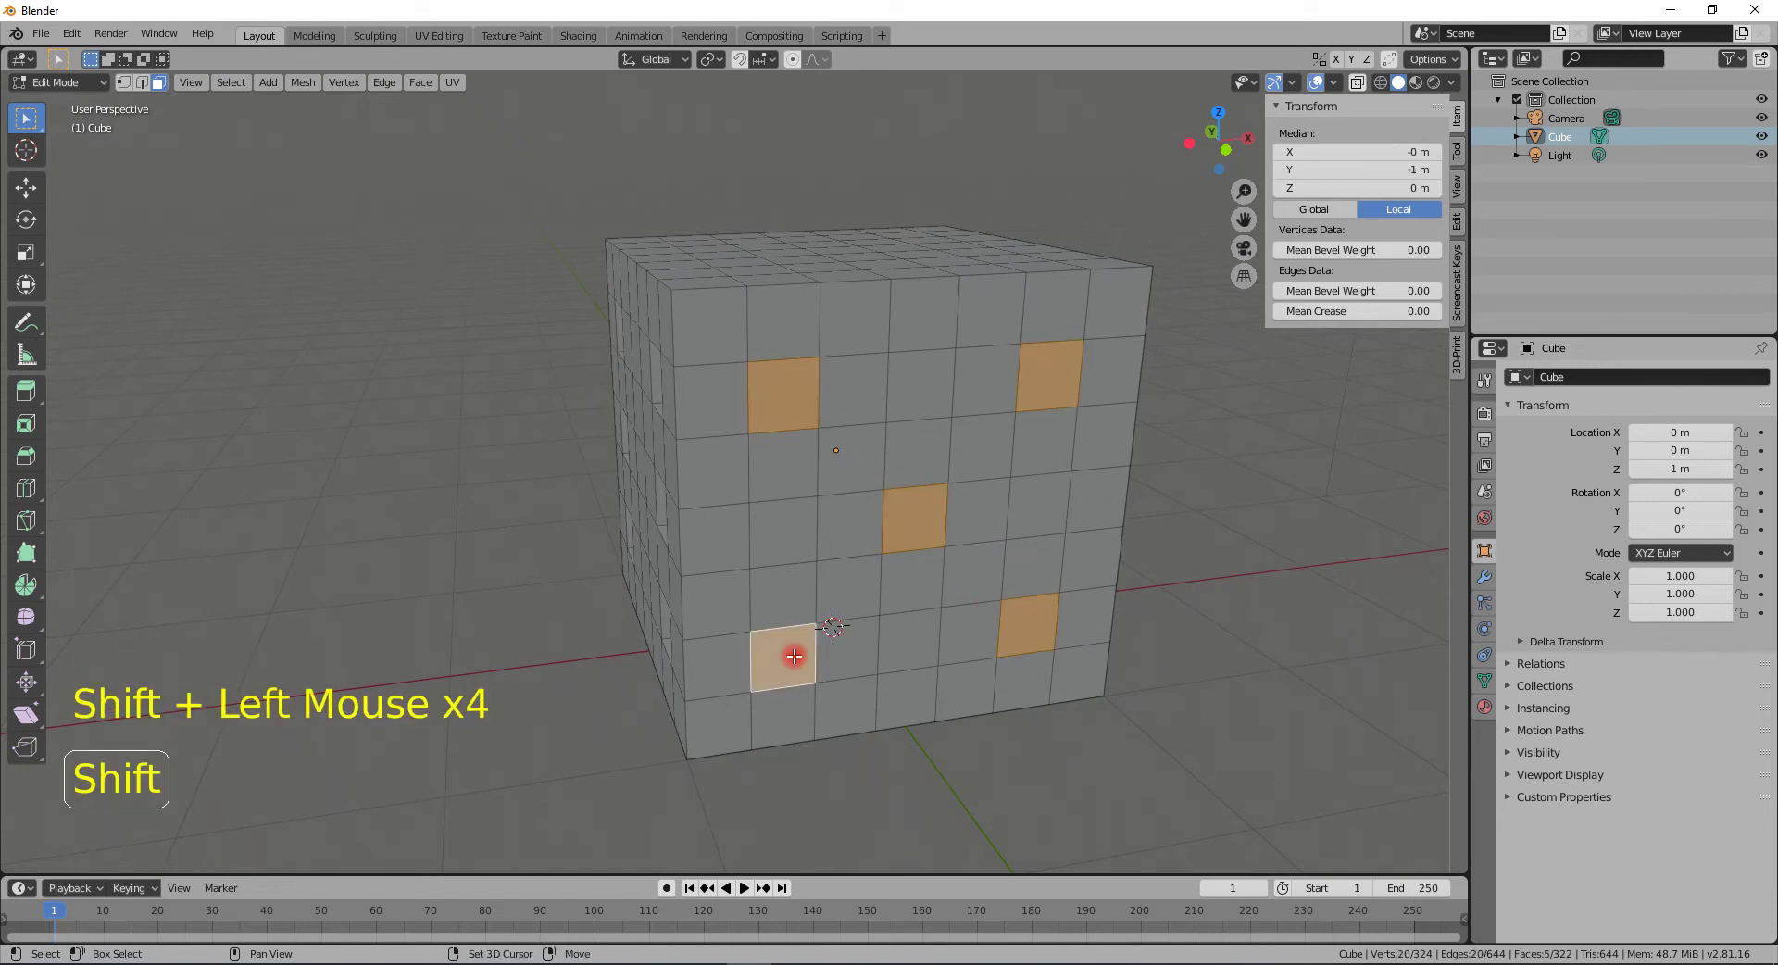
key("e")
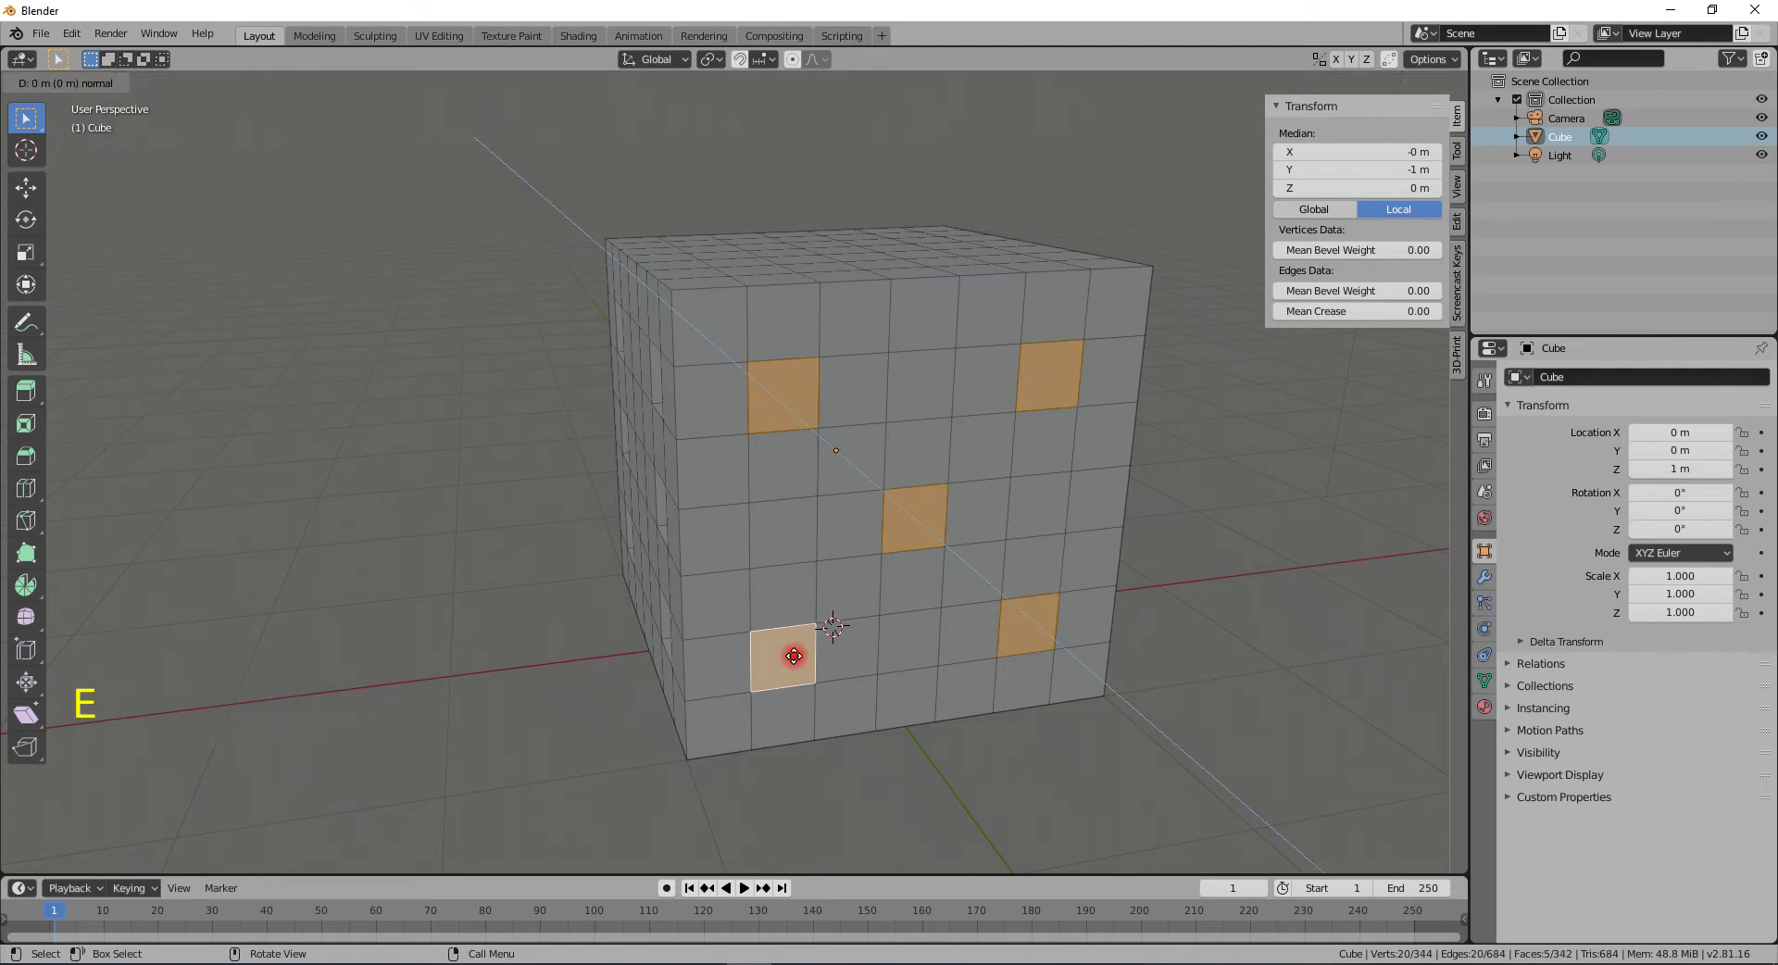
type("0.06")
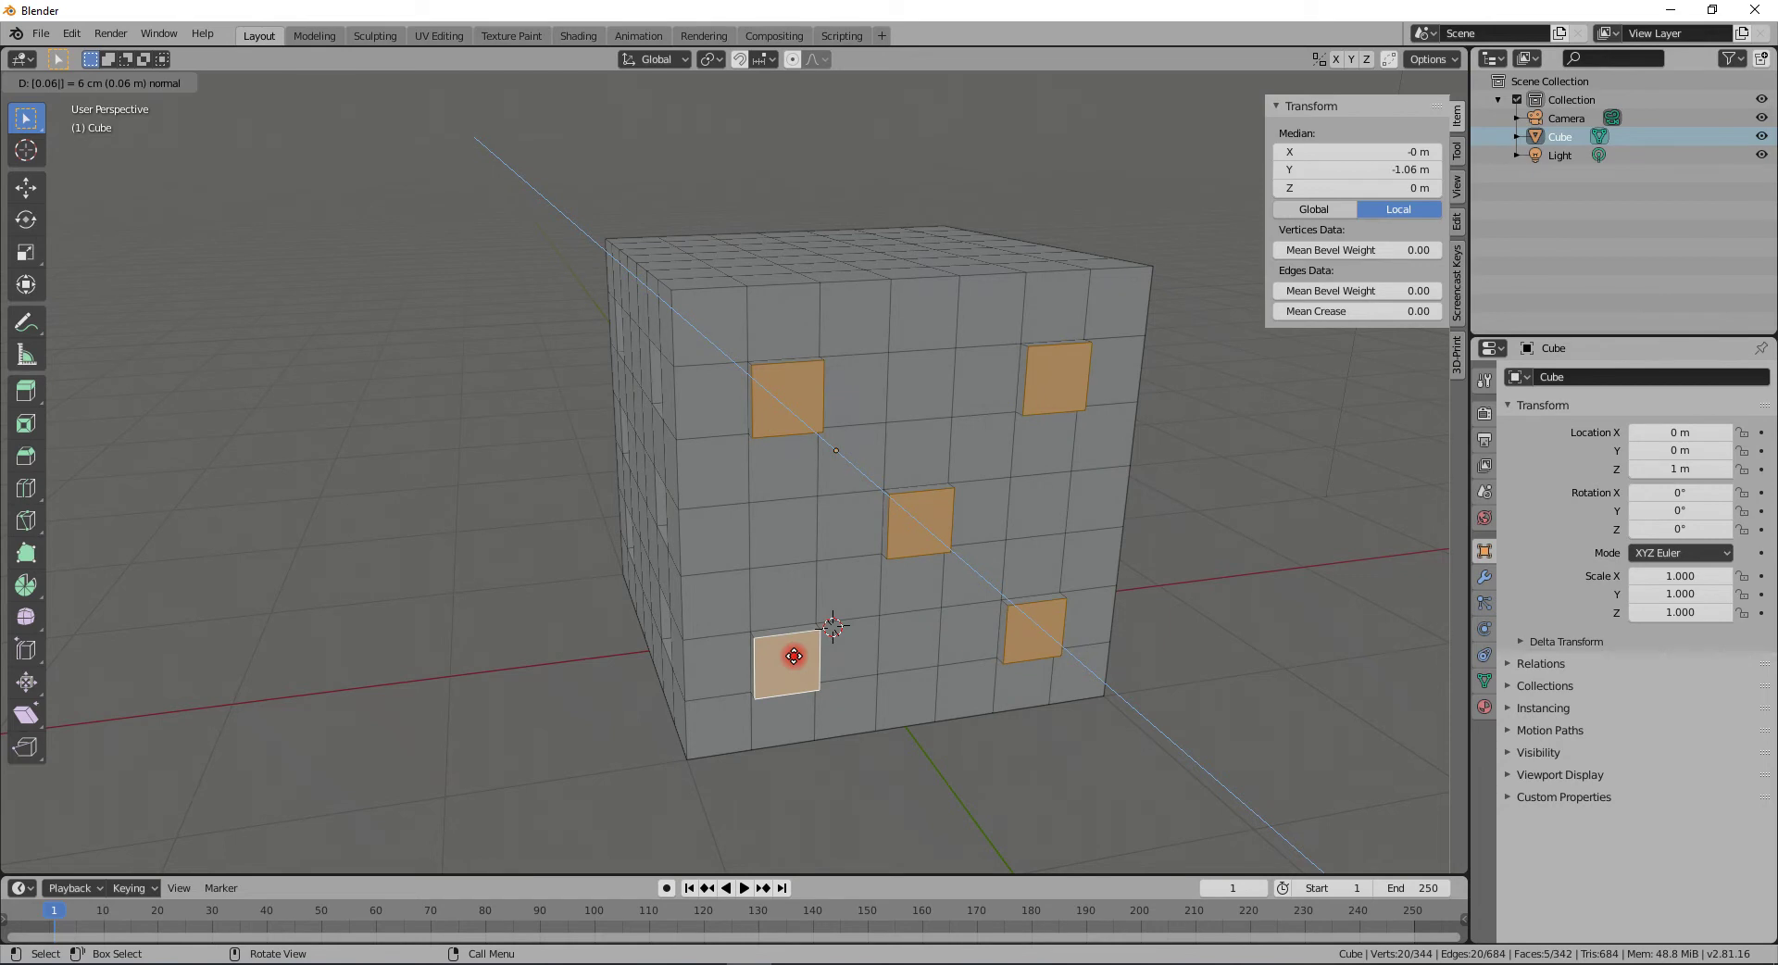
type("-")
key("Return")
- Extrude two diagonally opposite faces on the positive Y side 0.06 m inward: second column row 2 and sixth column row 6
middle_click_drag(683, 646, 623, 449)
left_click(476, 385)
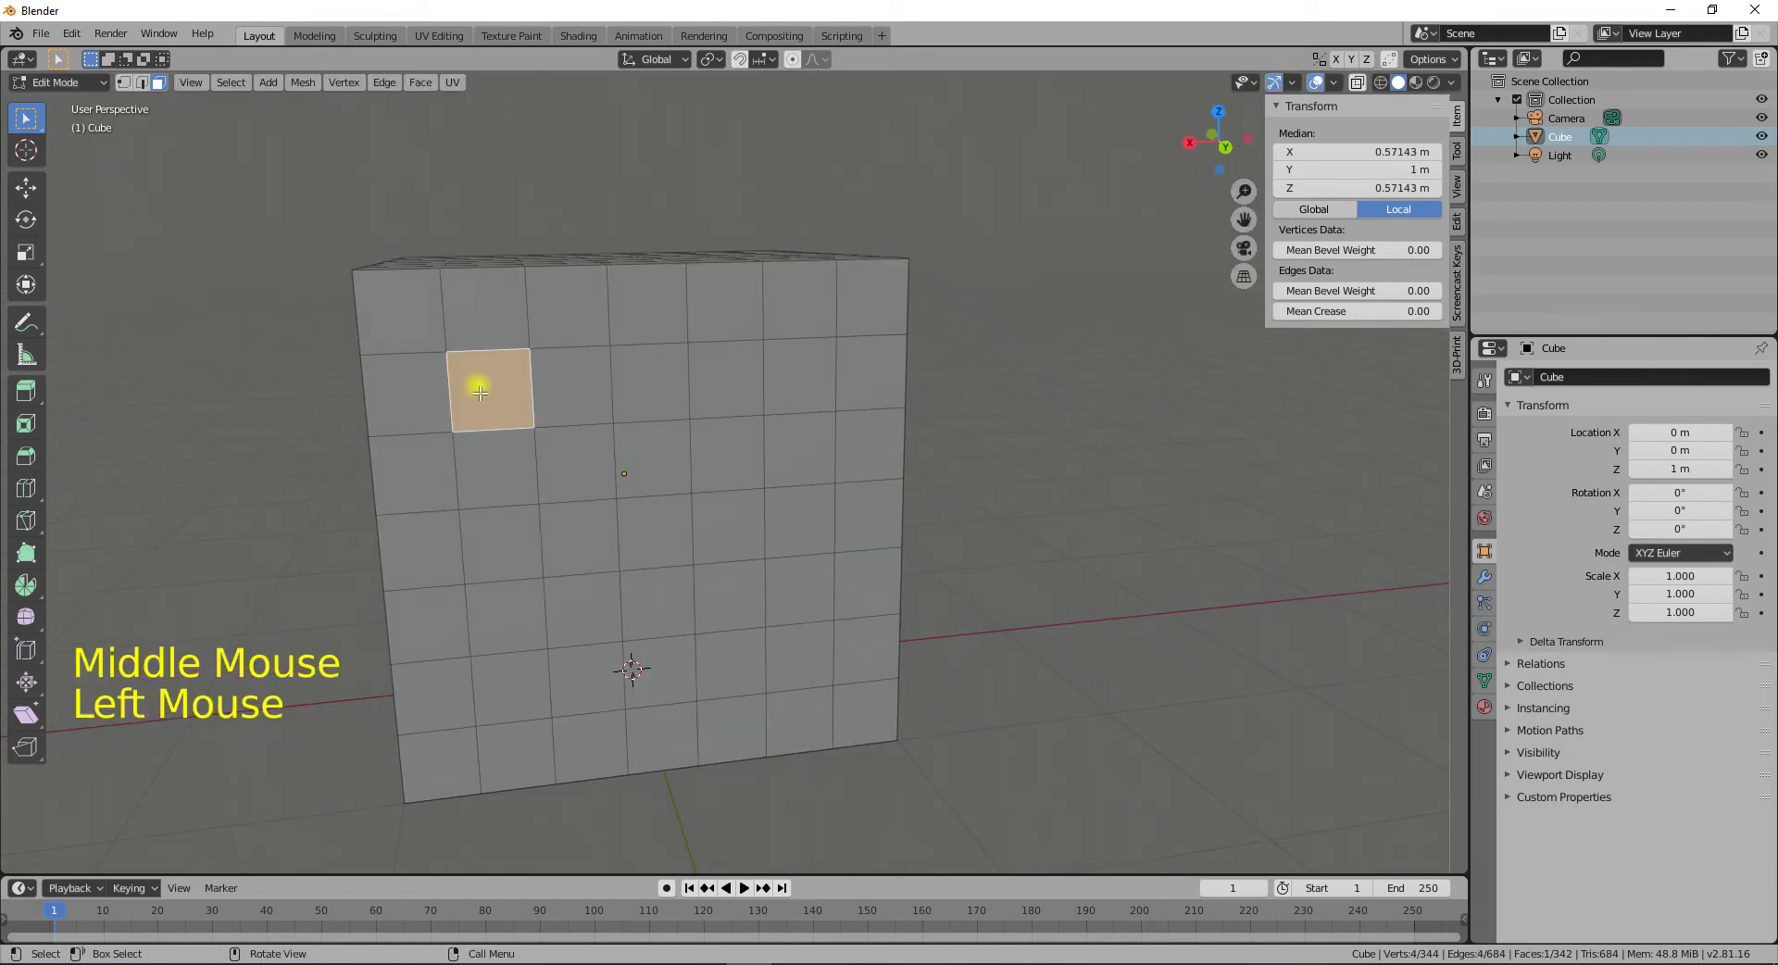
left_click(786, 661, "shift")
type("e")
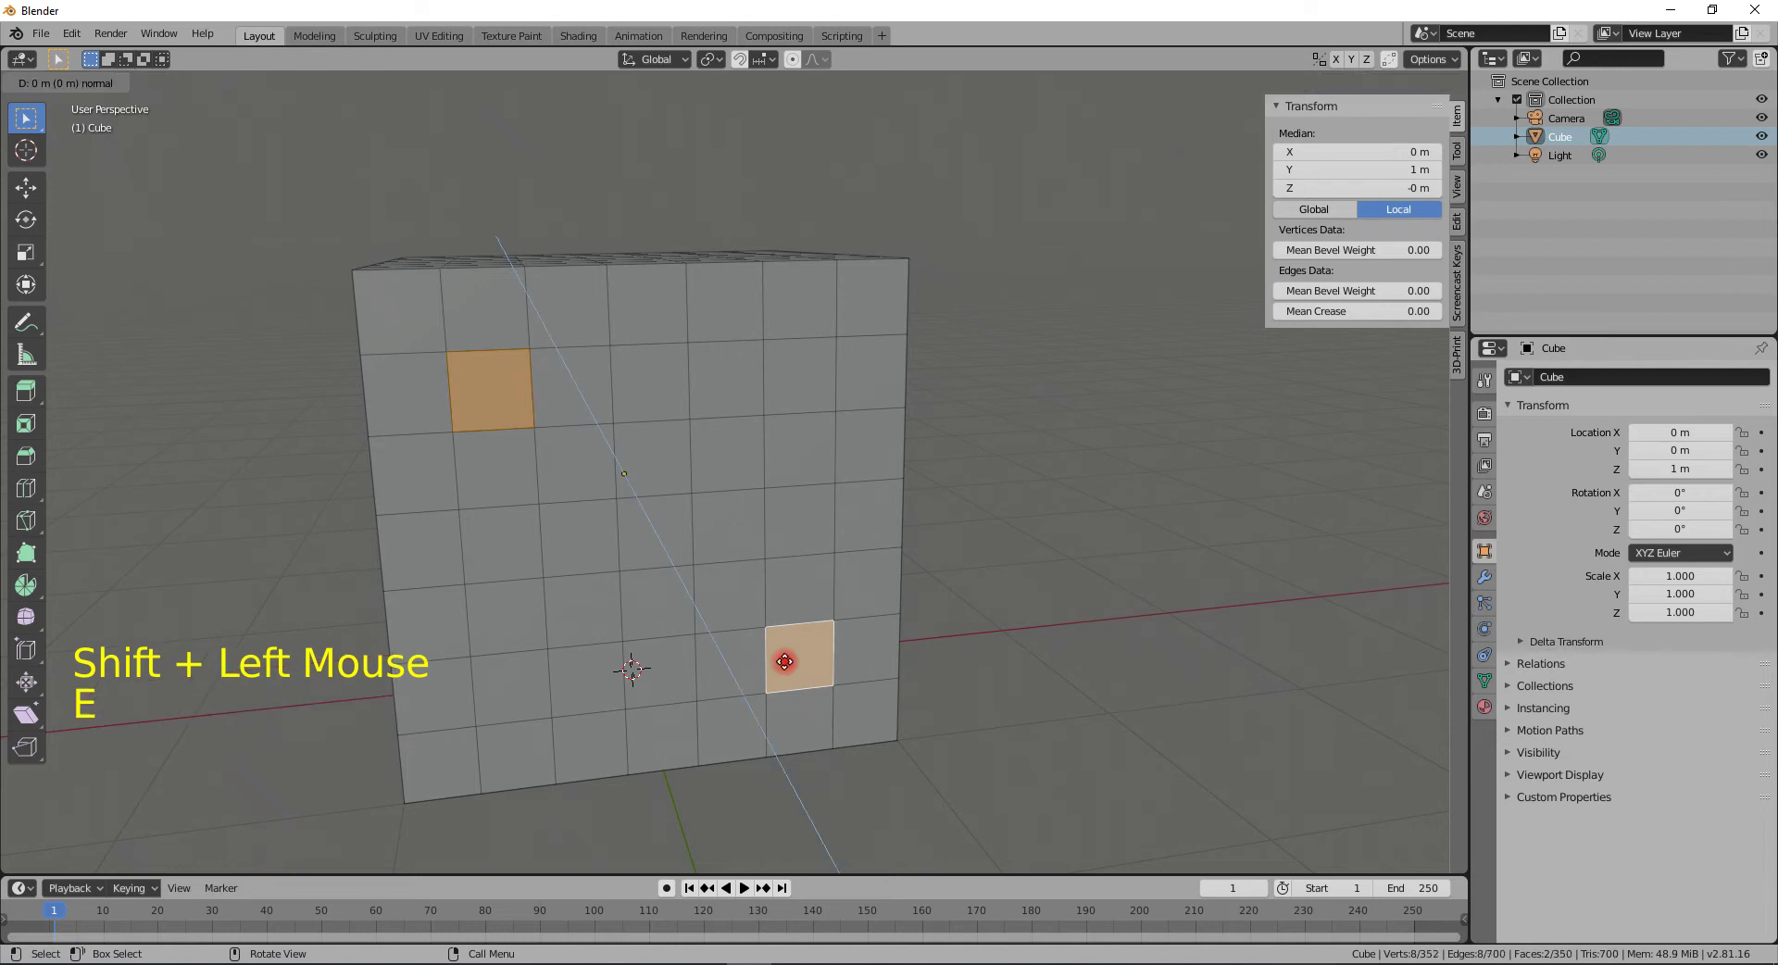
type("0.06")
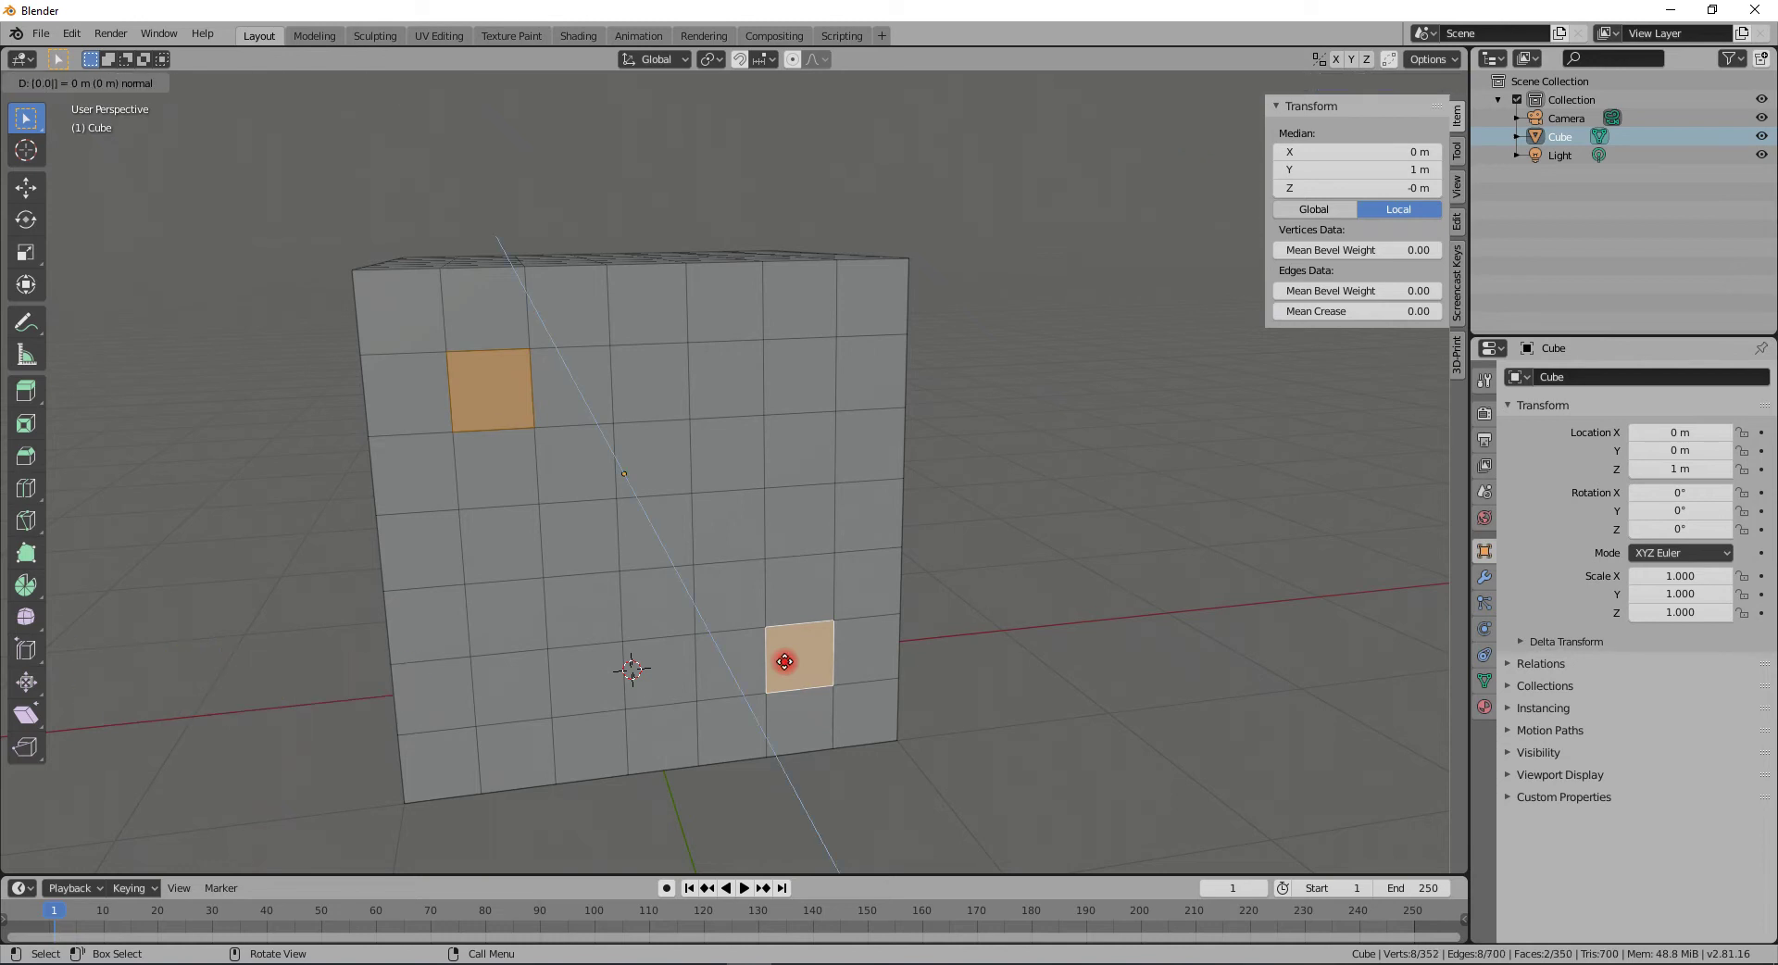
key("minus")
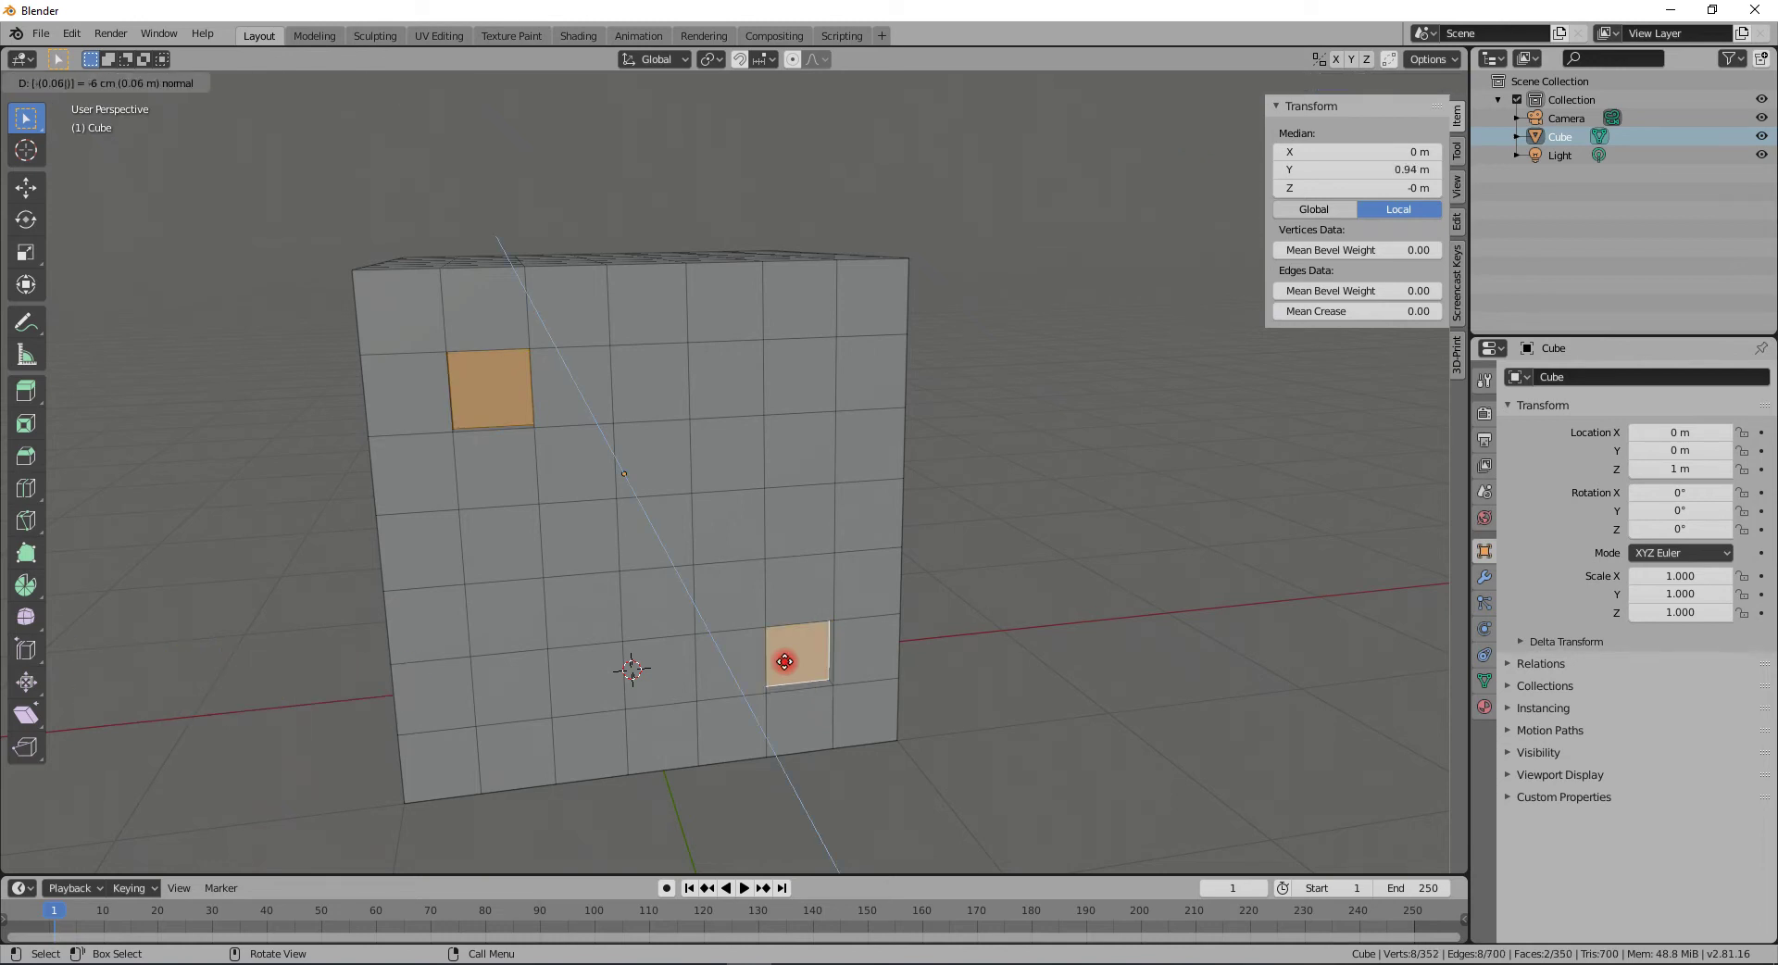
key("Return")
- Extrude three diagonal faces on the cube's top 0.06 m inward: the centre face and two opposite ones, each one cell in from its corner
middle_click_drag(755, 634, 509, 417)
left_click(417, 339)
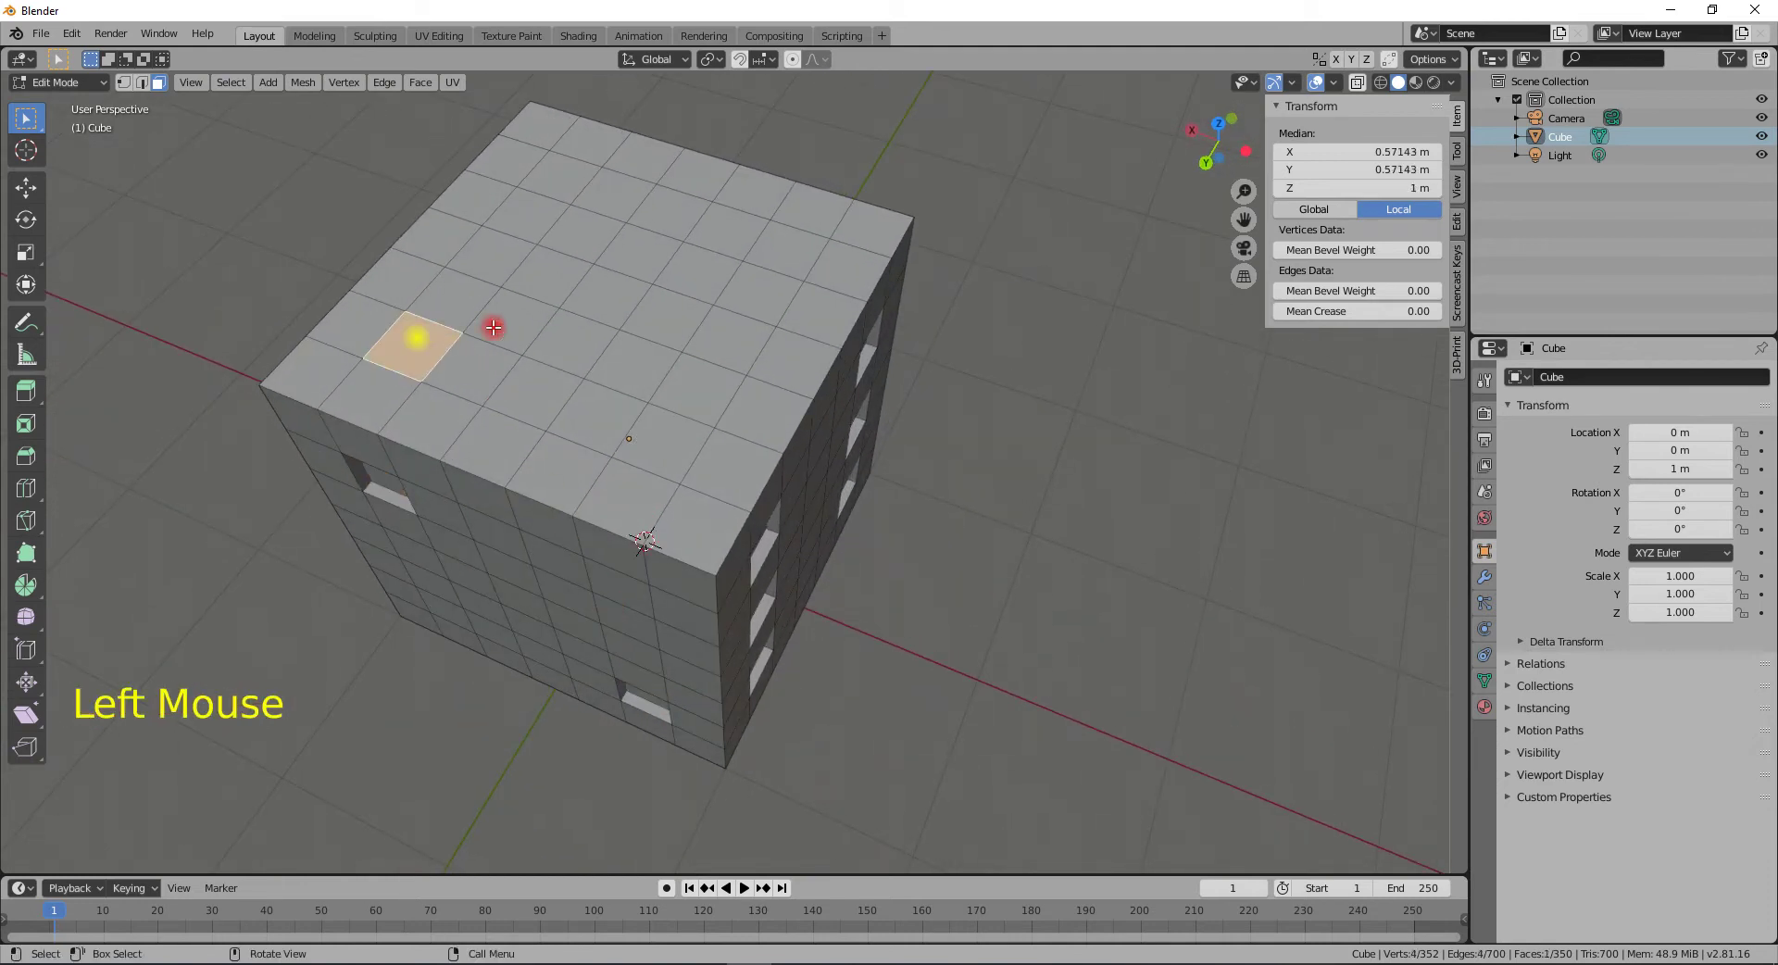
left_click(602, 298, "shift")
left_click(795, 255, "shift")
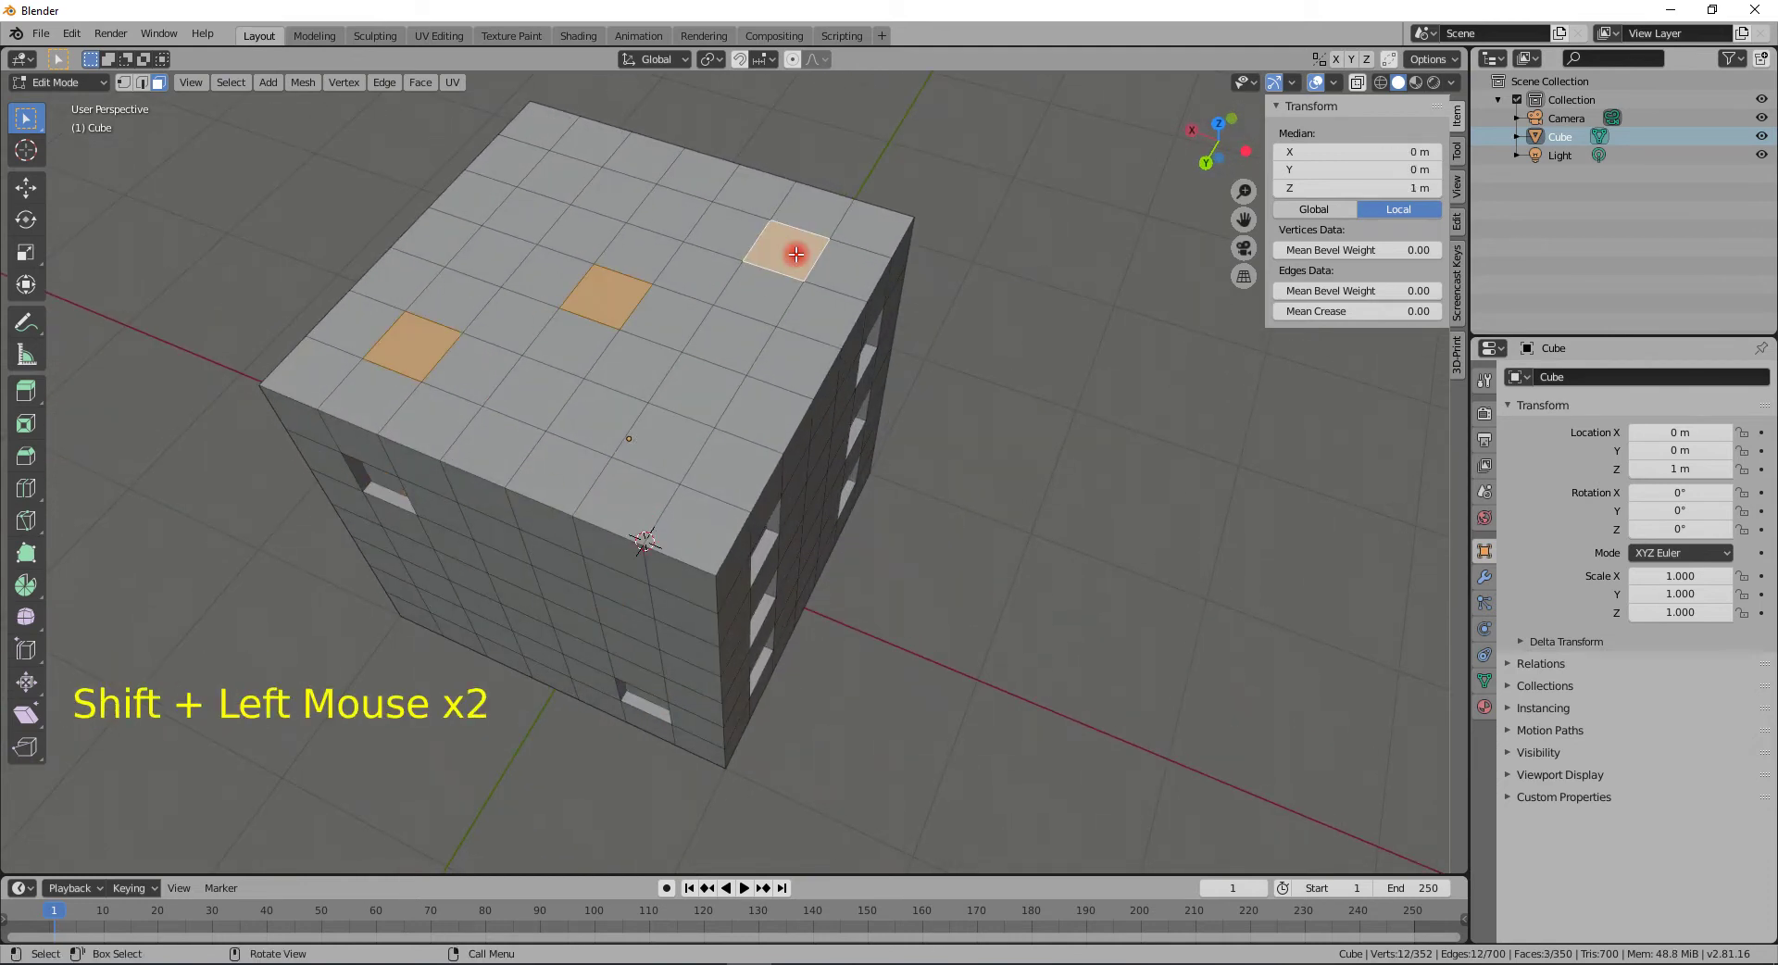
key("e")
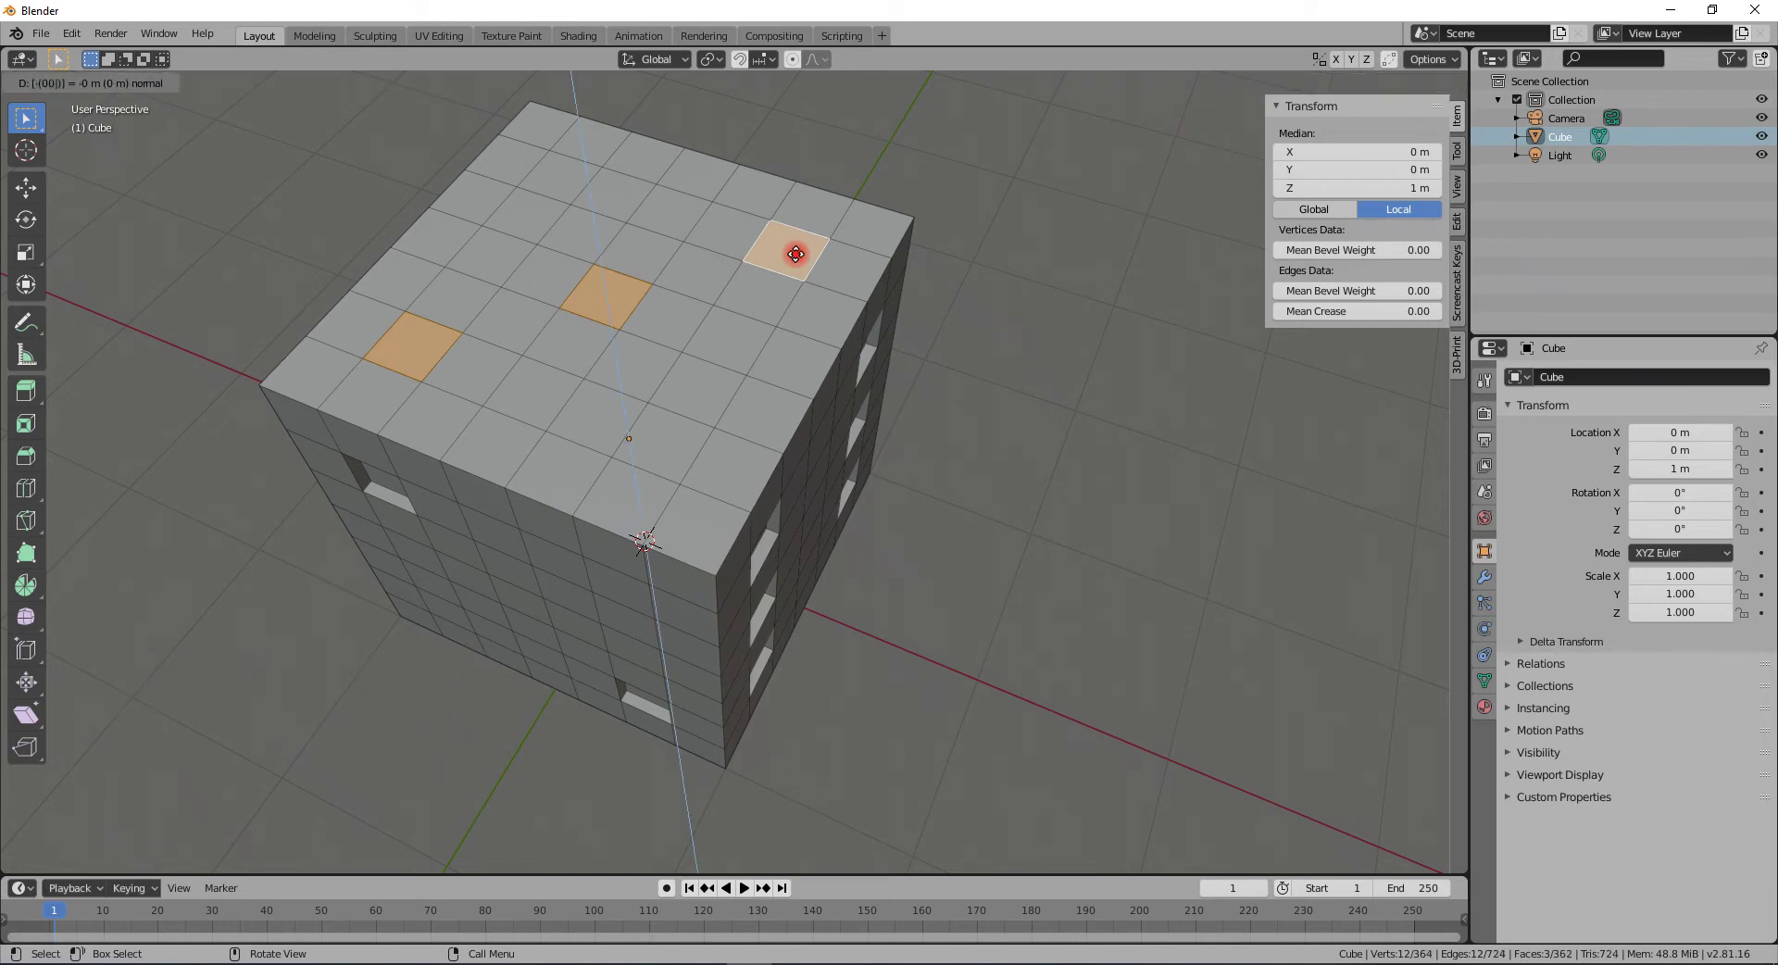
type("6")
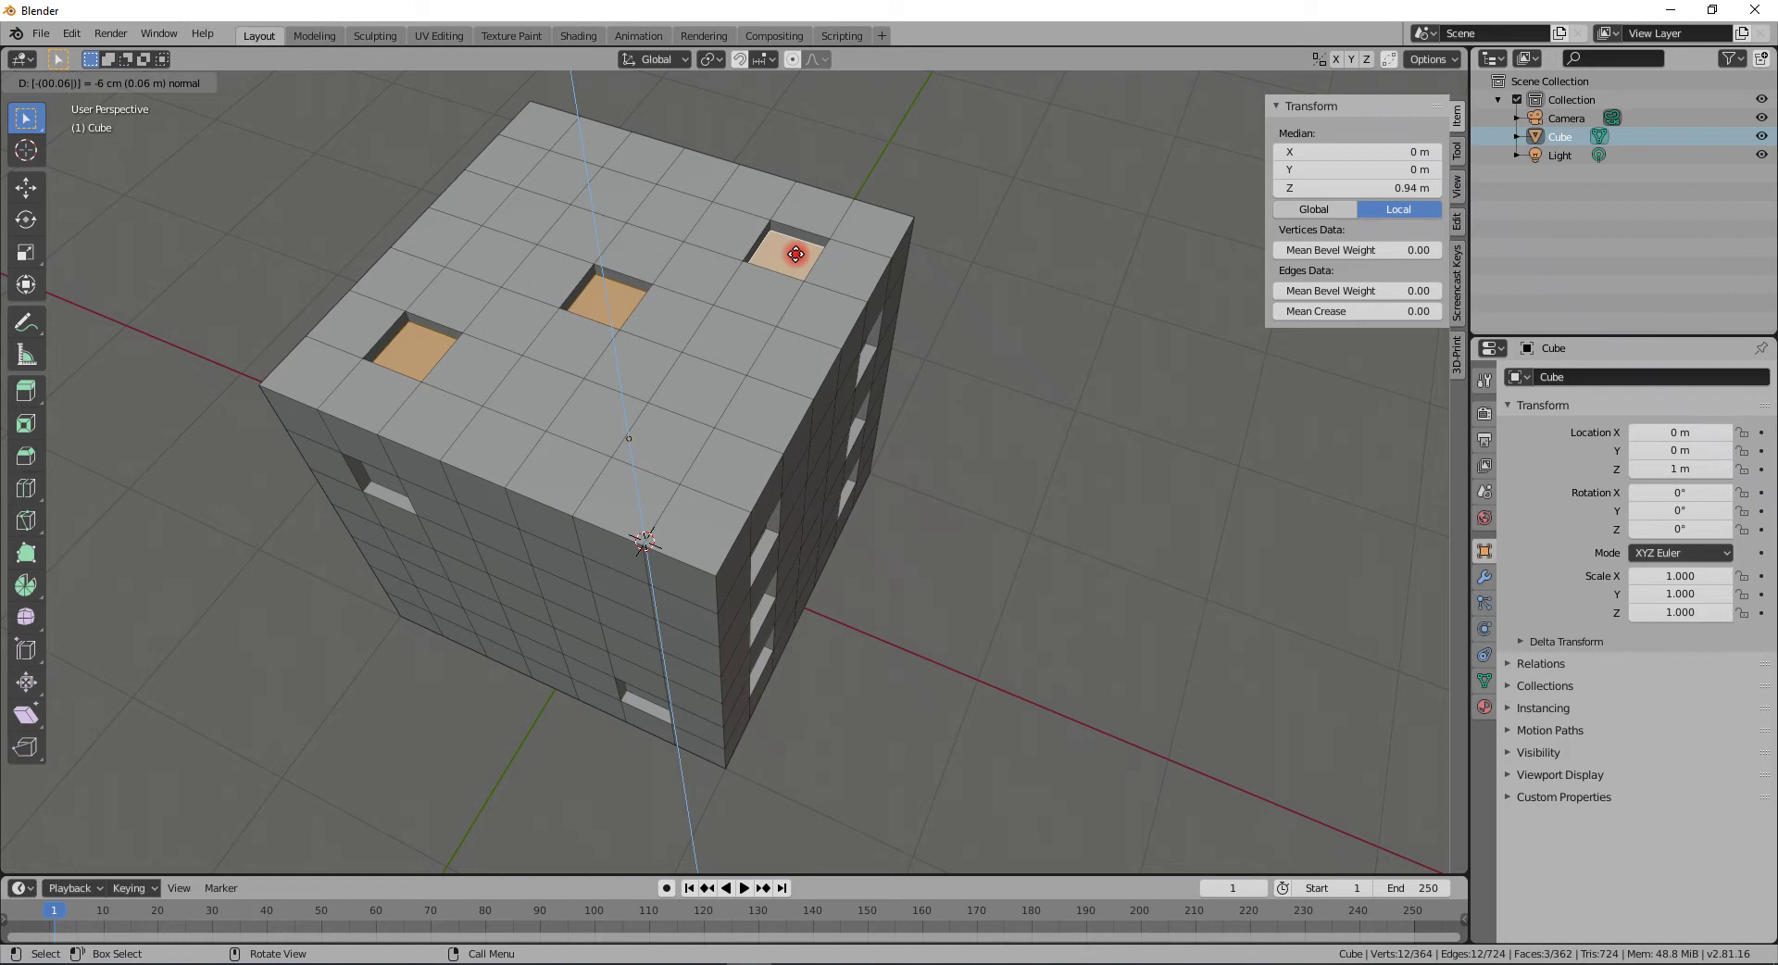
key("Return")
- Extrude four faces on the cube's underside 0.06 m inward, each one cell in from a corner
middle_click_drag(756, 466, 619, 463)
left_click(432, 511)
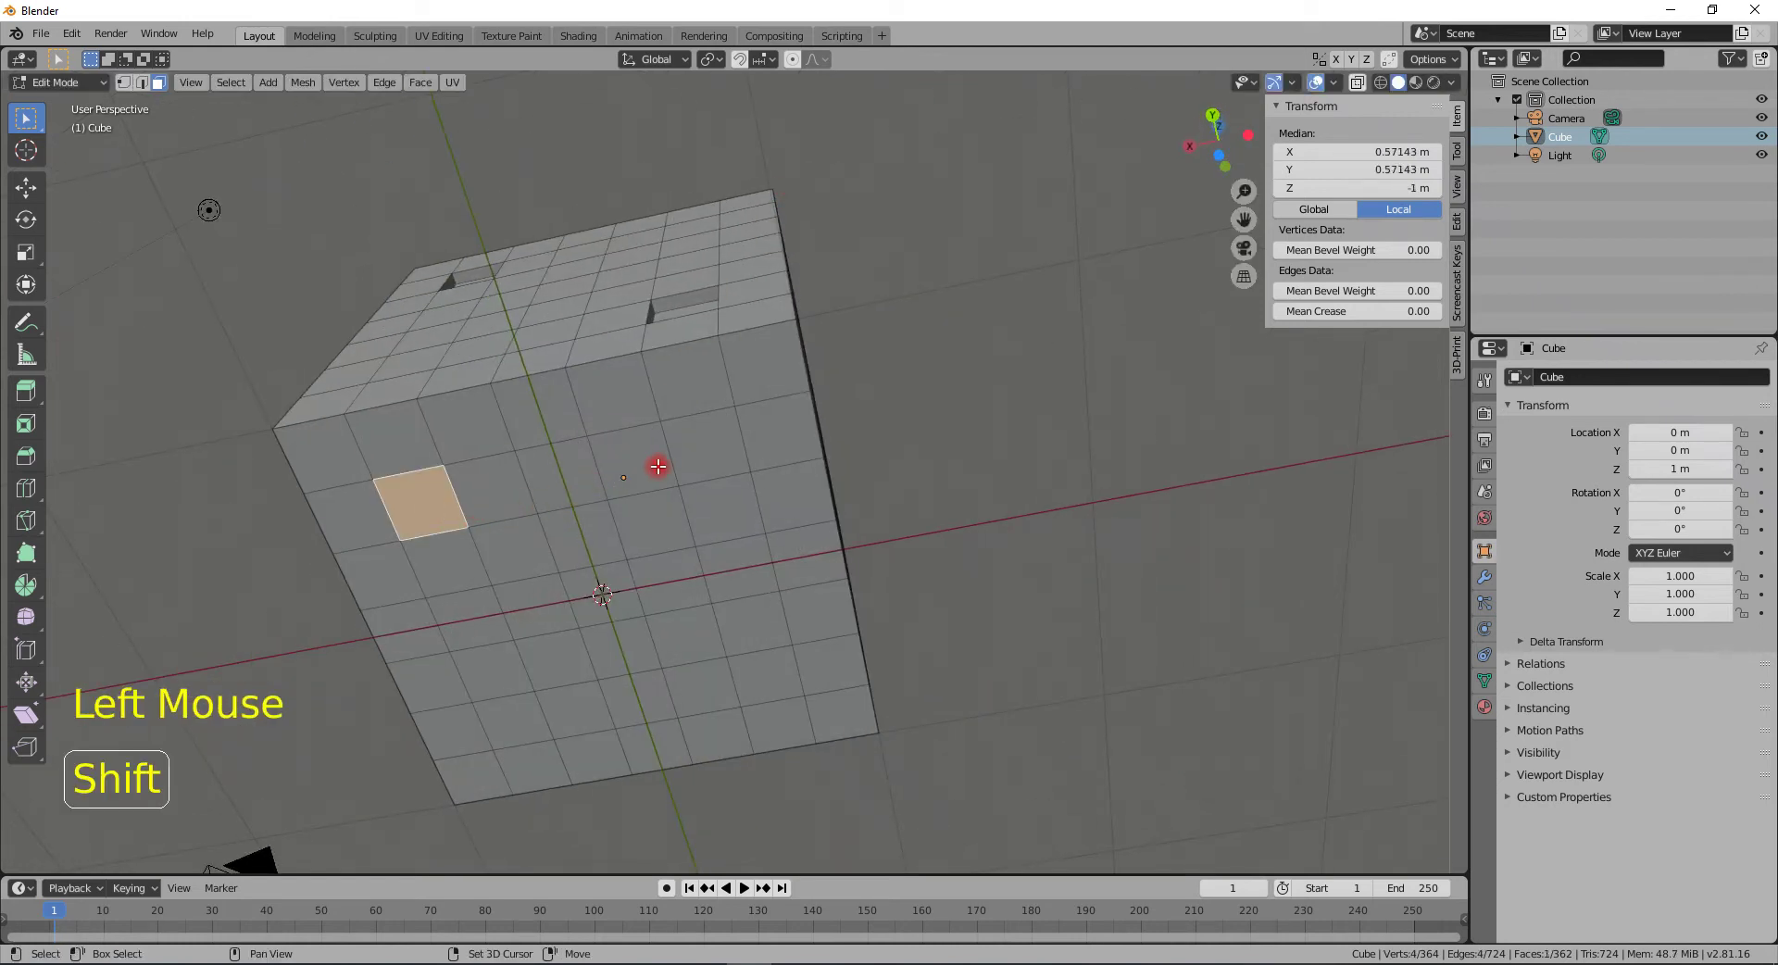
left_click(704, 472, "shift")
left_click(756, 668, "shift")
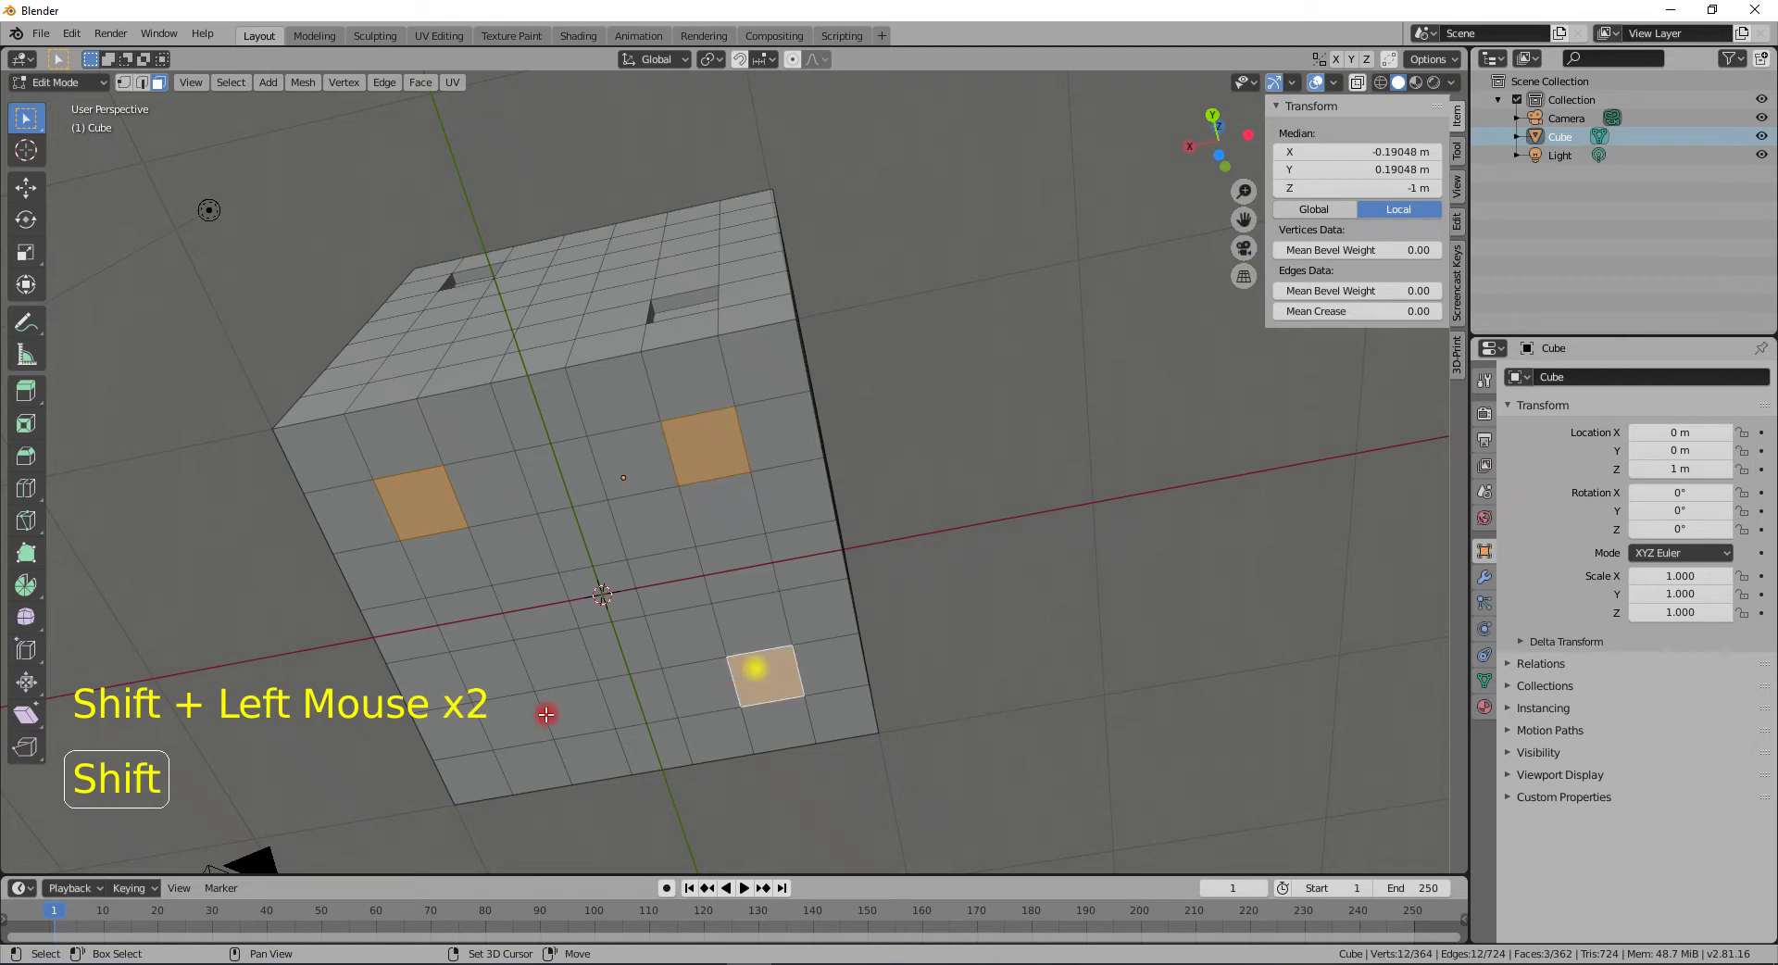
left_click(517, 724, "shift")
key("e")
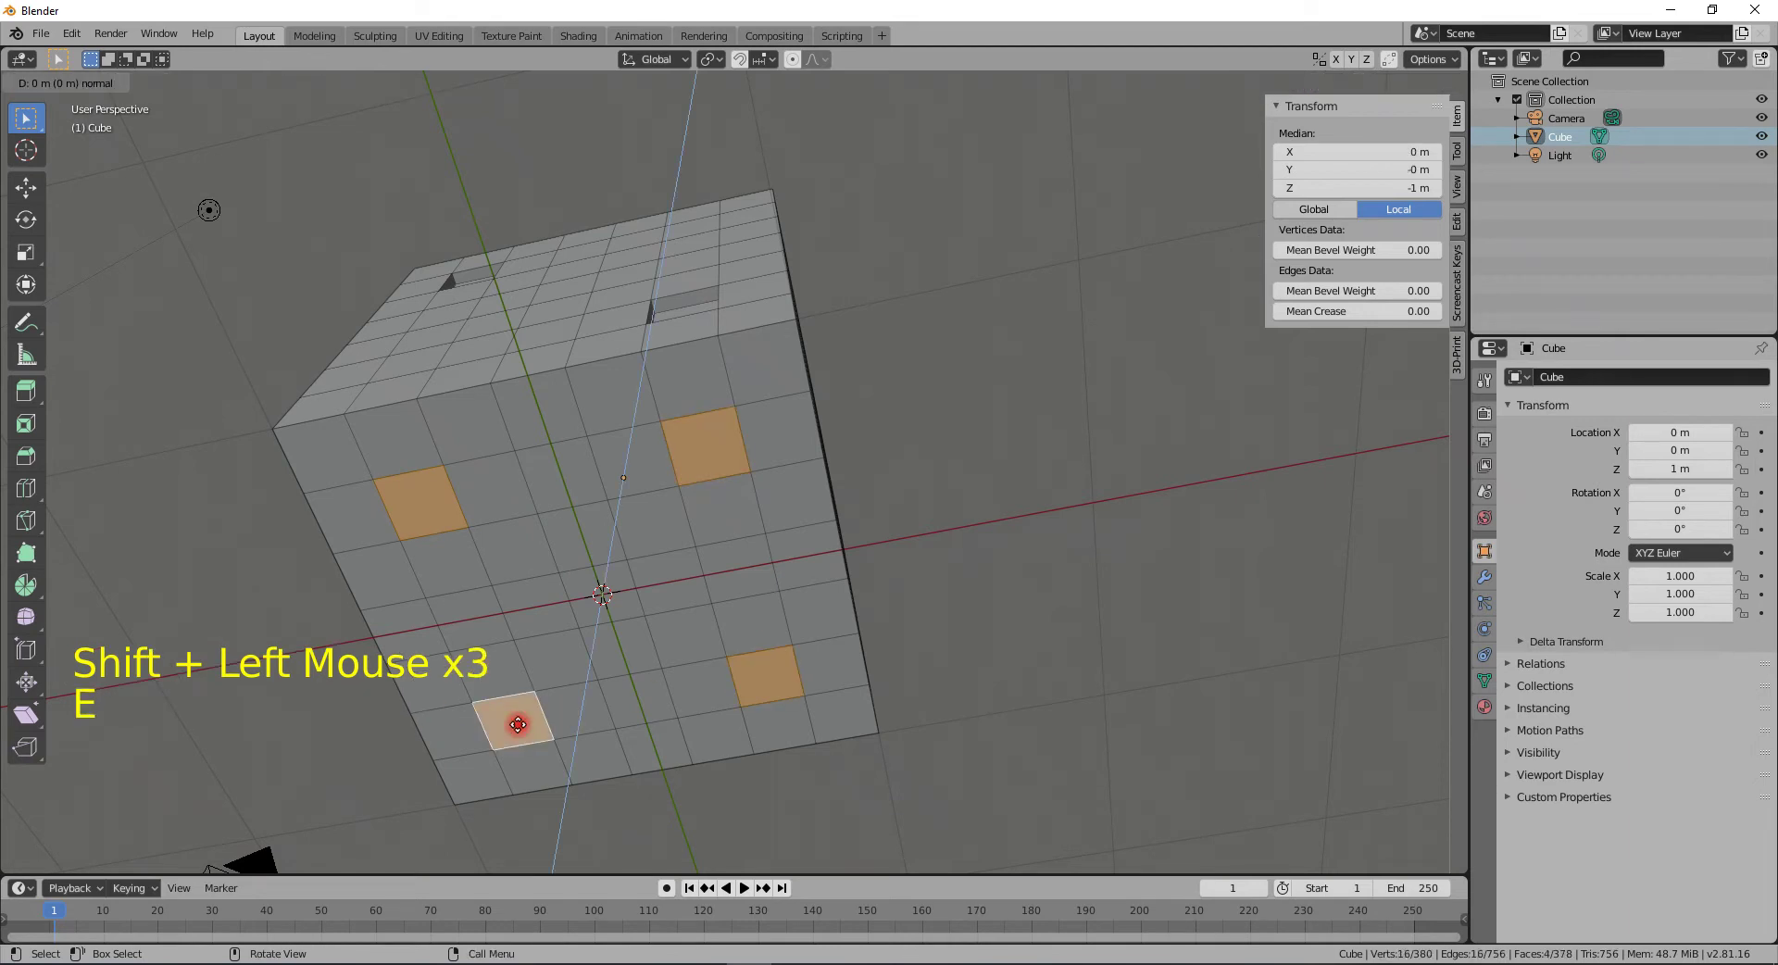
type("0.06")
key("minus")
key("Return")
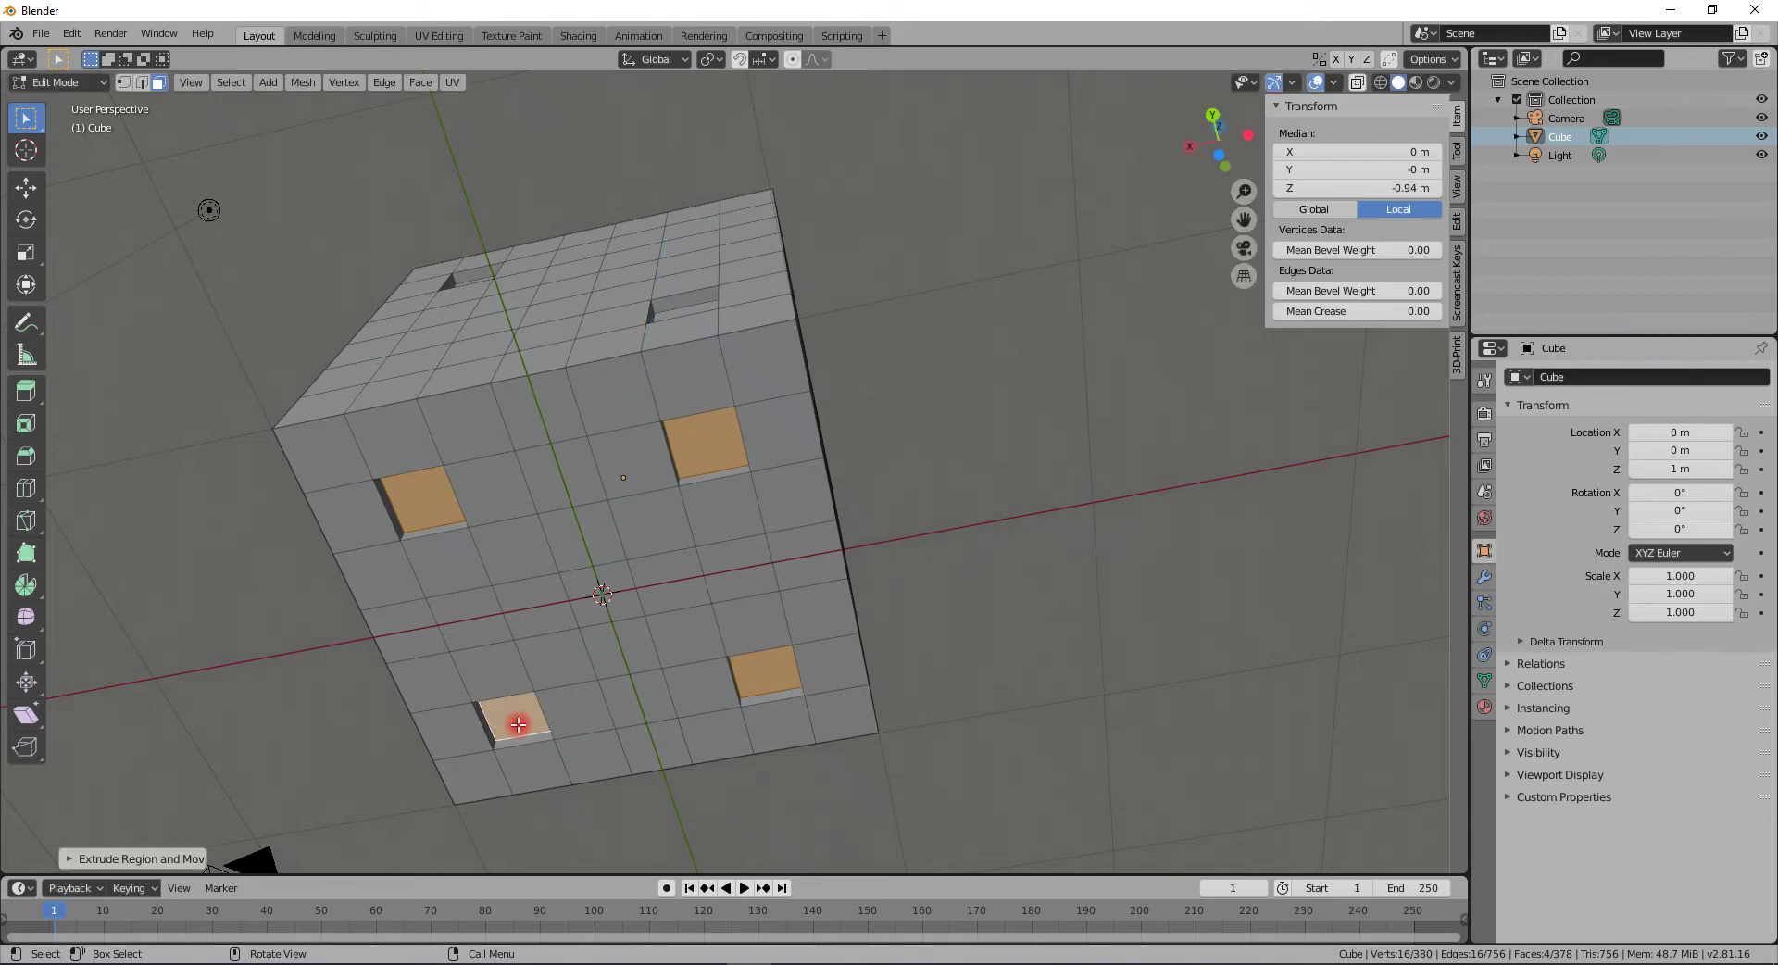
- Check the die in Object Mode, then try to bevel the four recessed faces on the underside in Edit Mode
middle_click_drag(672, 581, 722, 576)
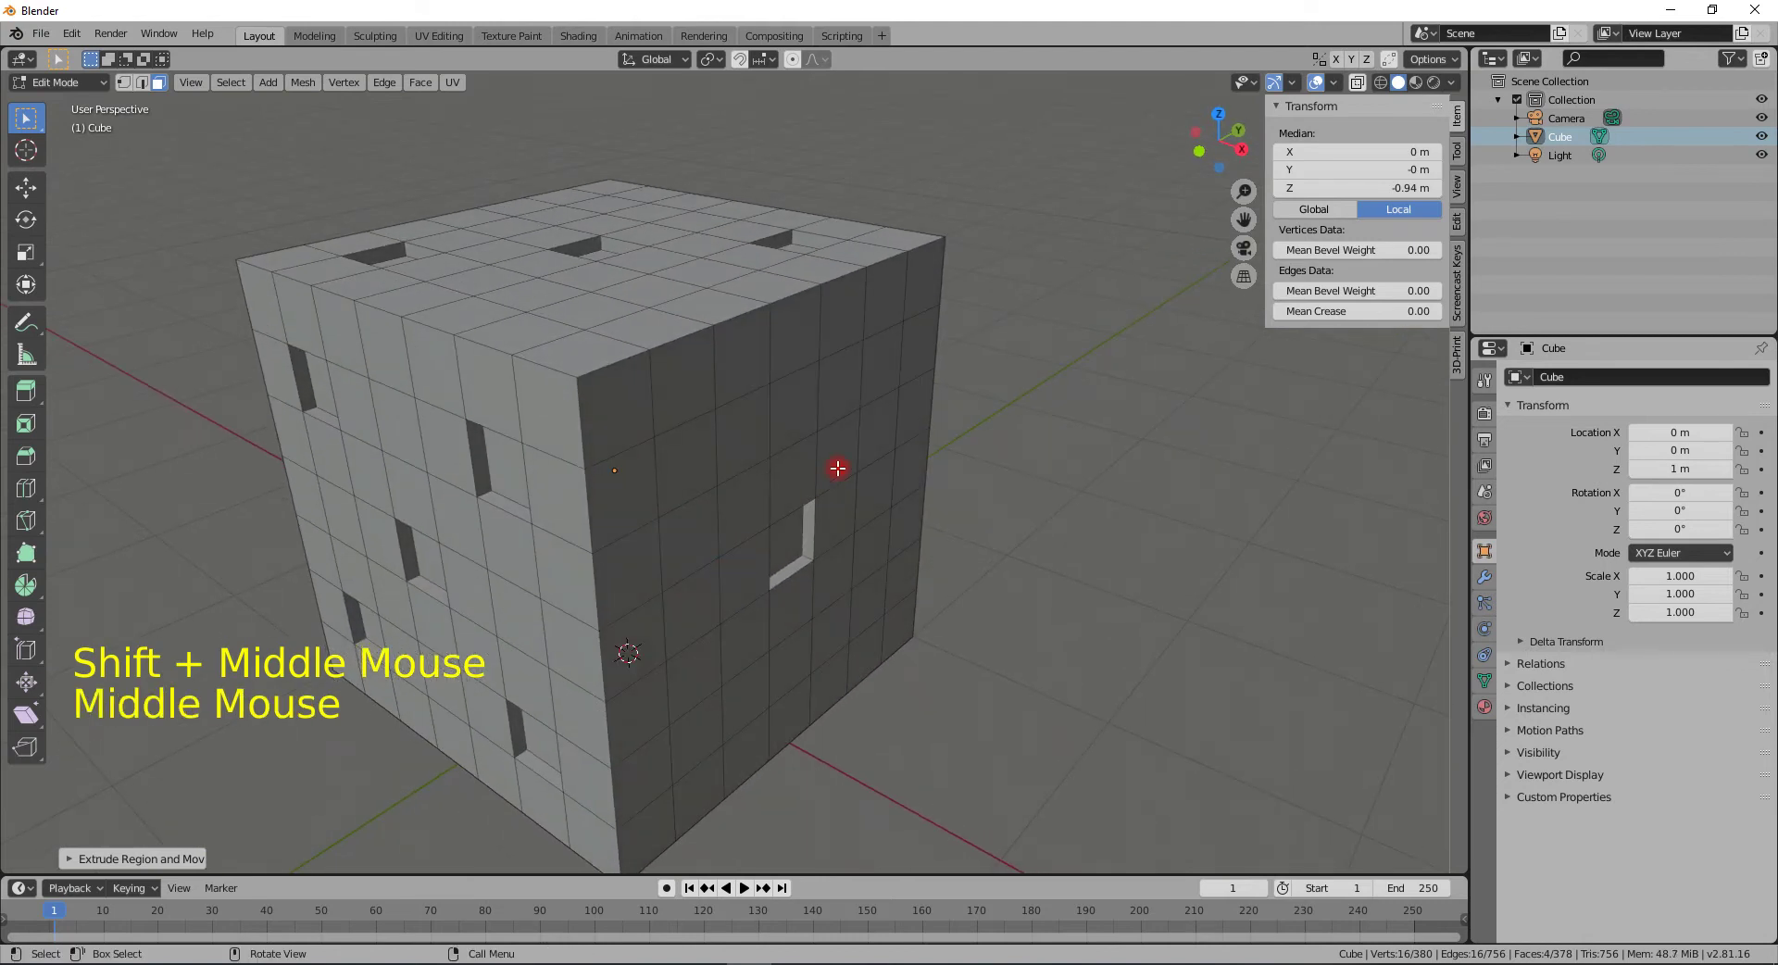
key("Tab")
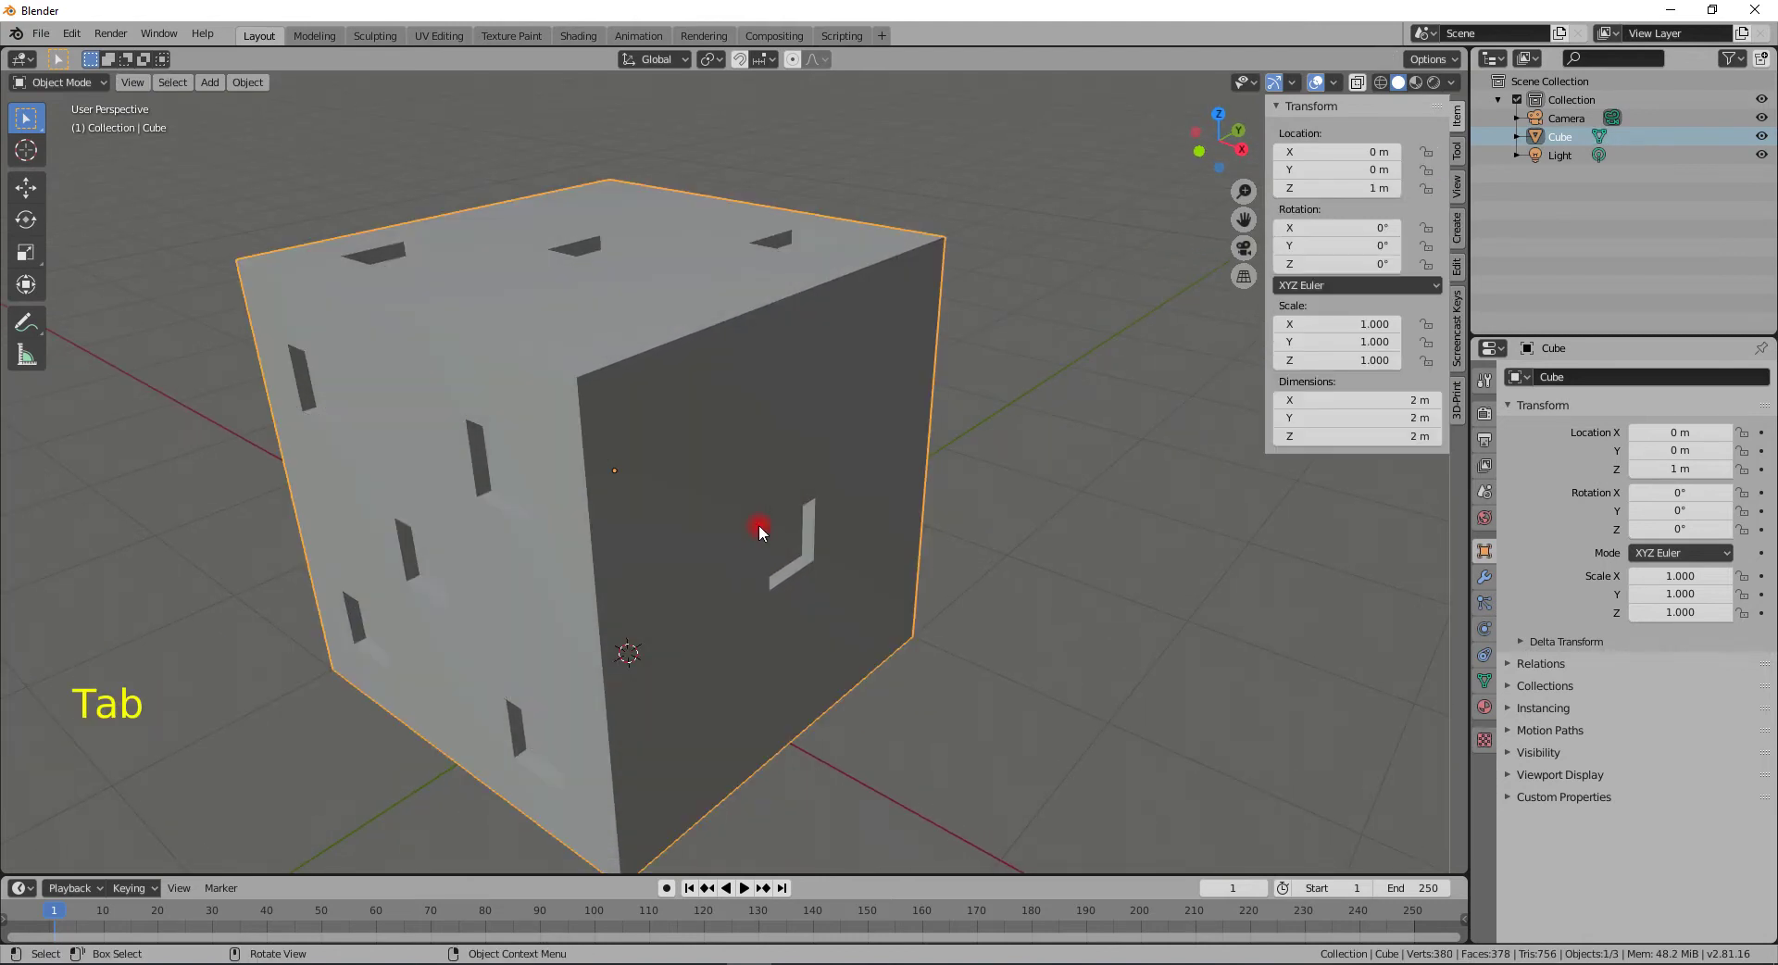
key("Tab")
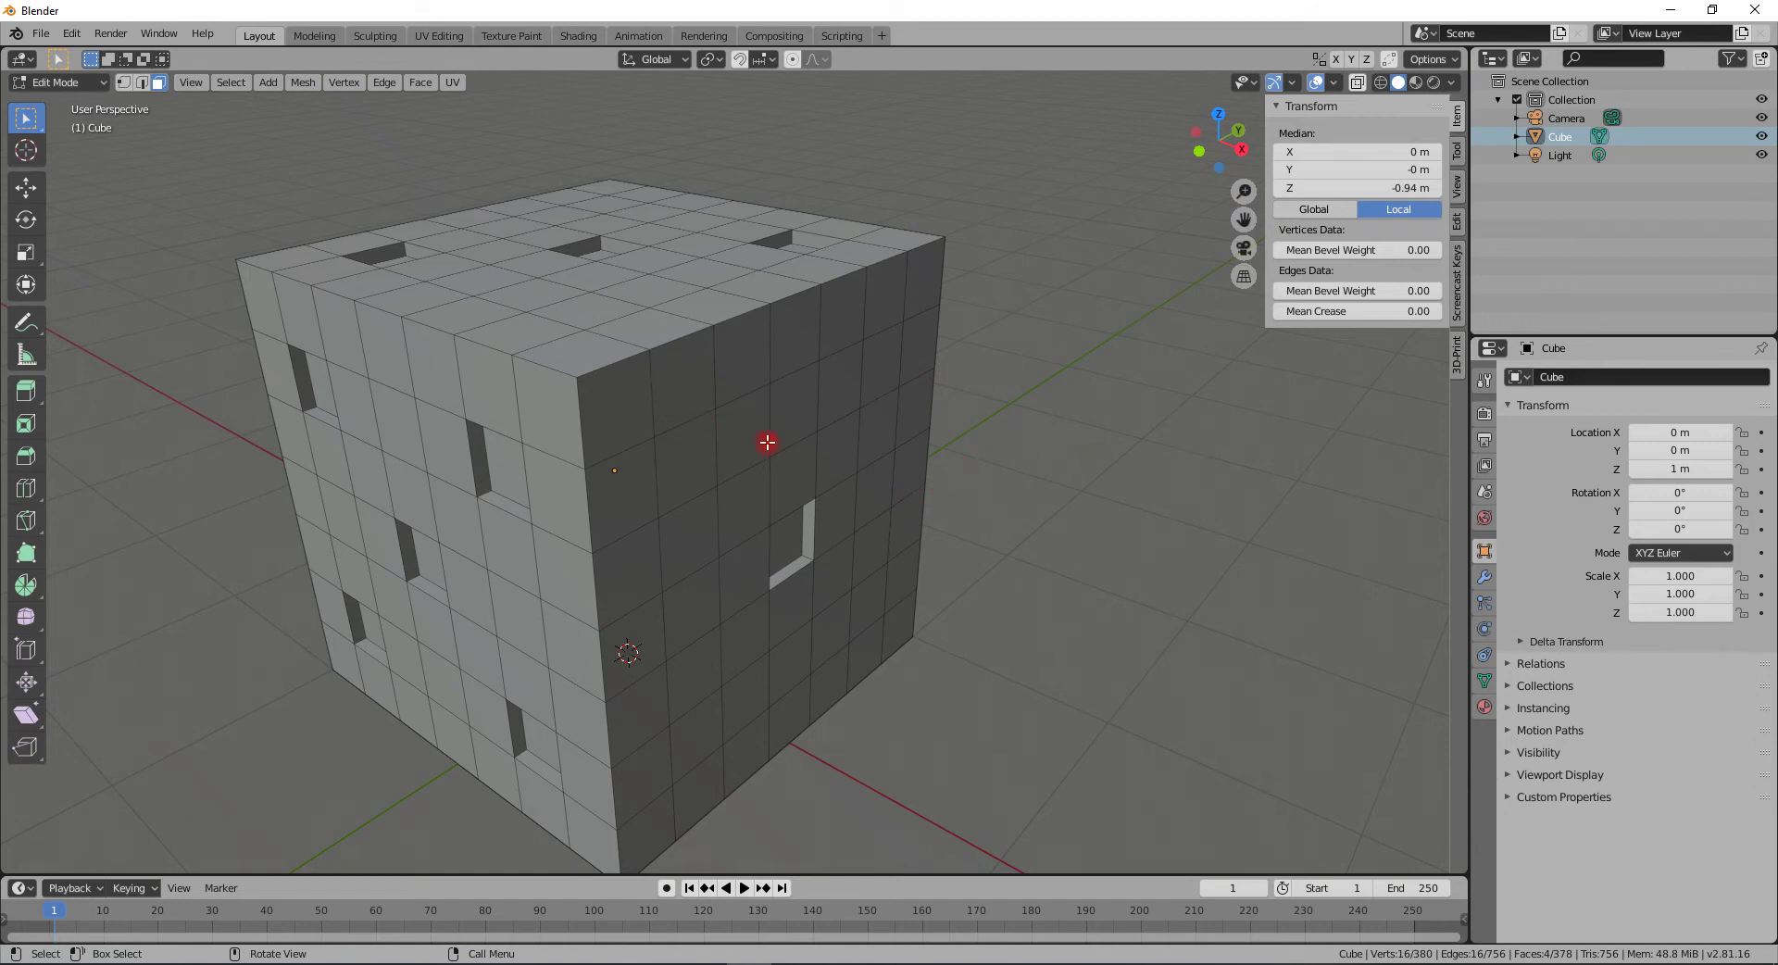
key("ctrl+b")
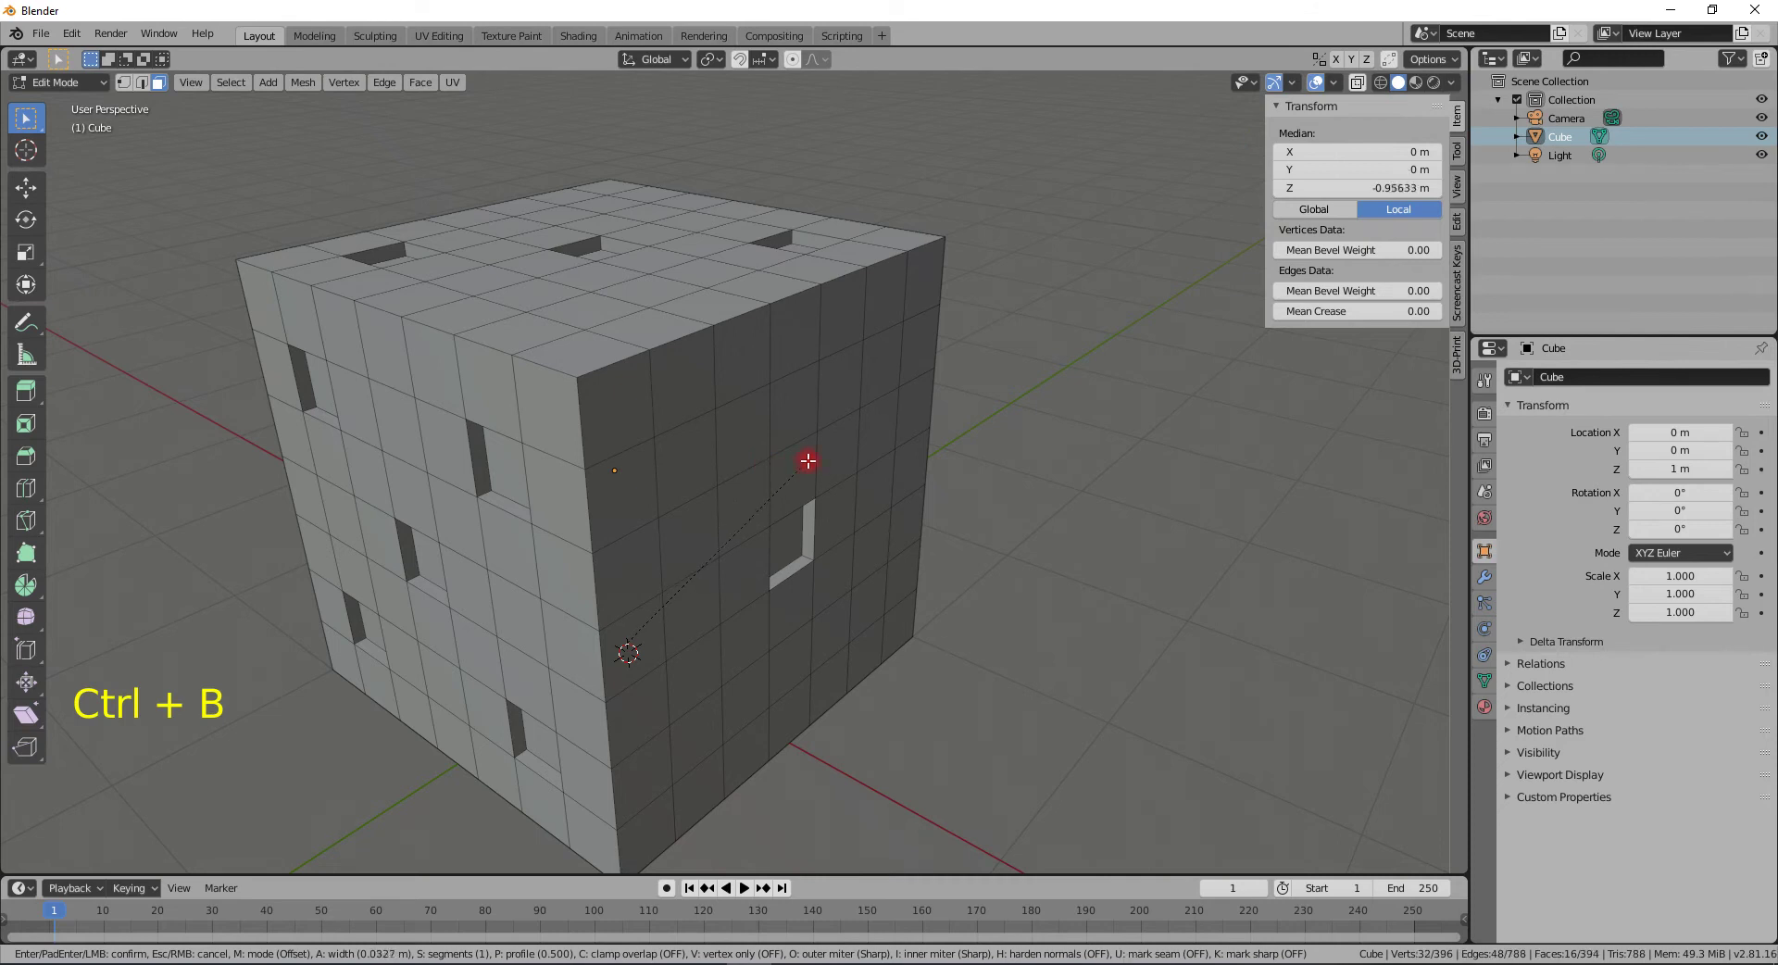
left_click(813, 433)
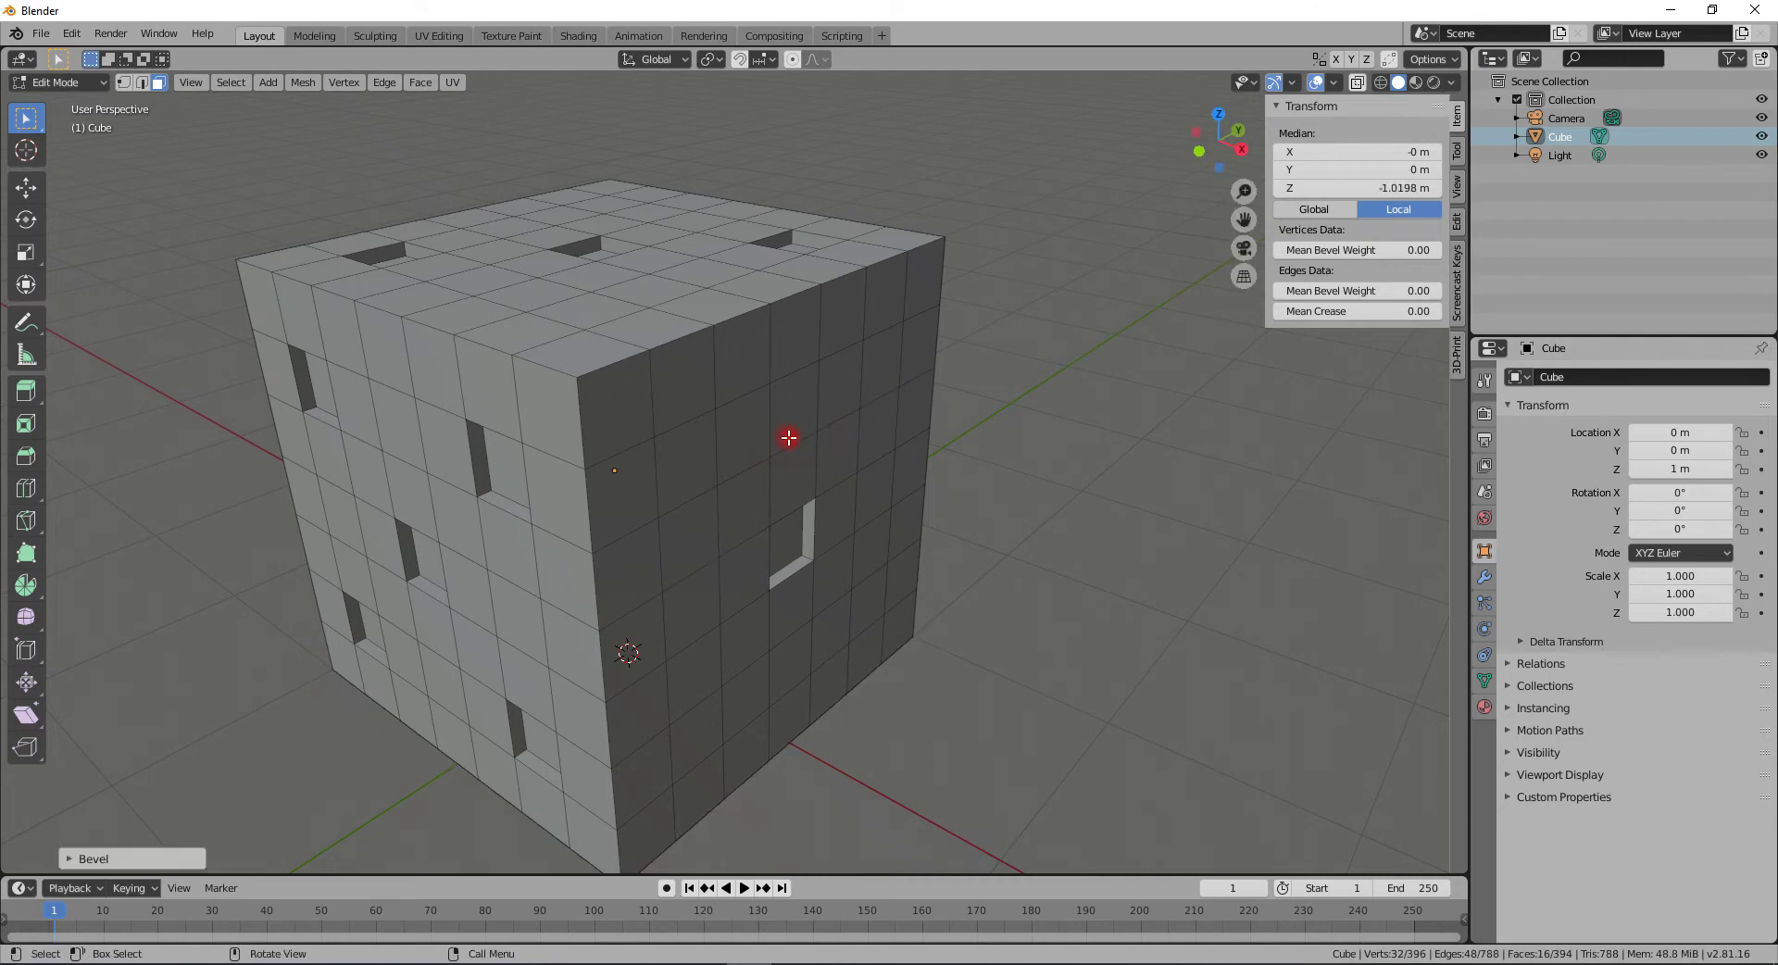
- Try to bevel the entire cube mesh with three segments and a width of about 0.03 m, and inspect it in Object Mode
key("a")
key("a")
key("a")
key("a")
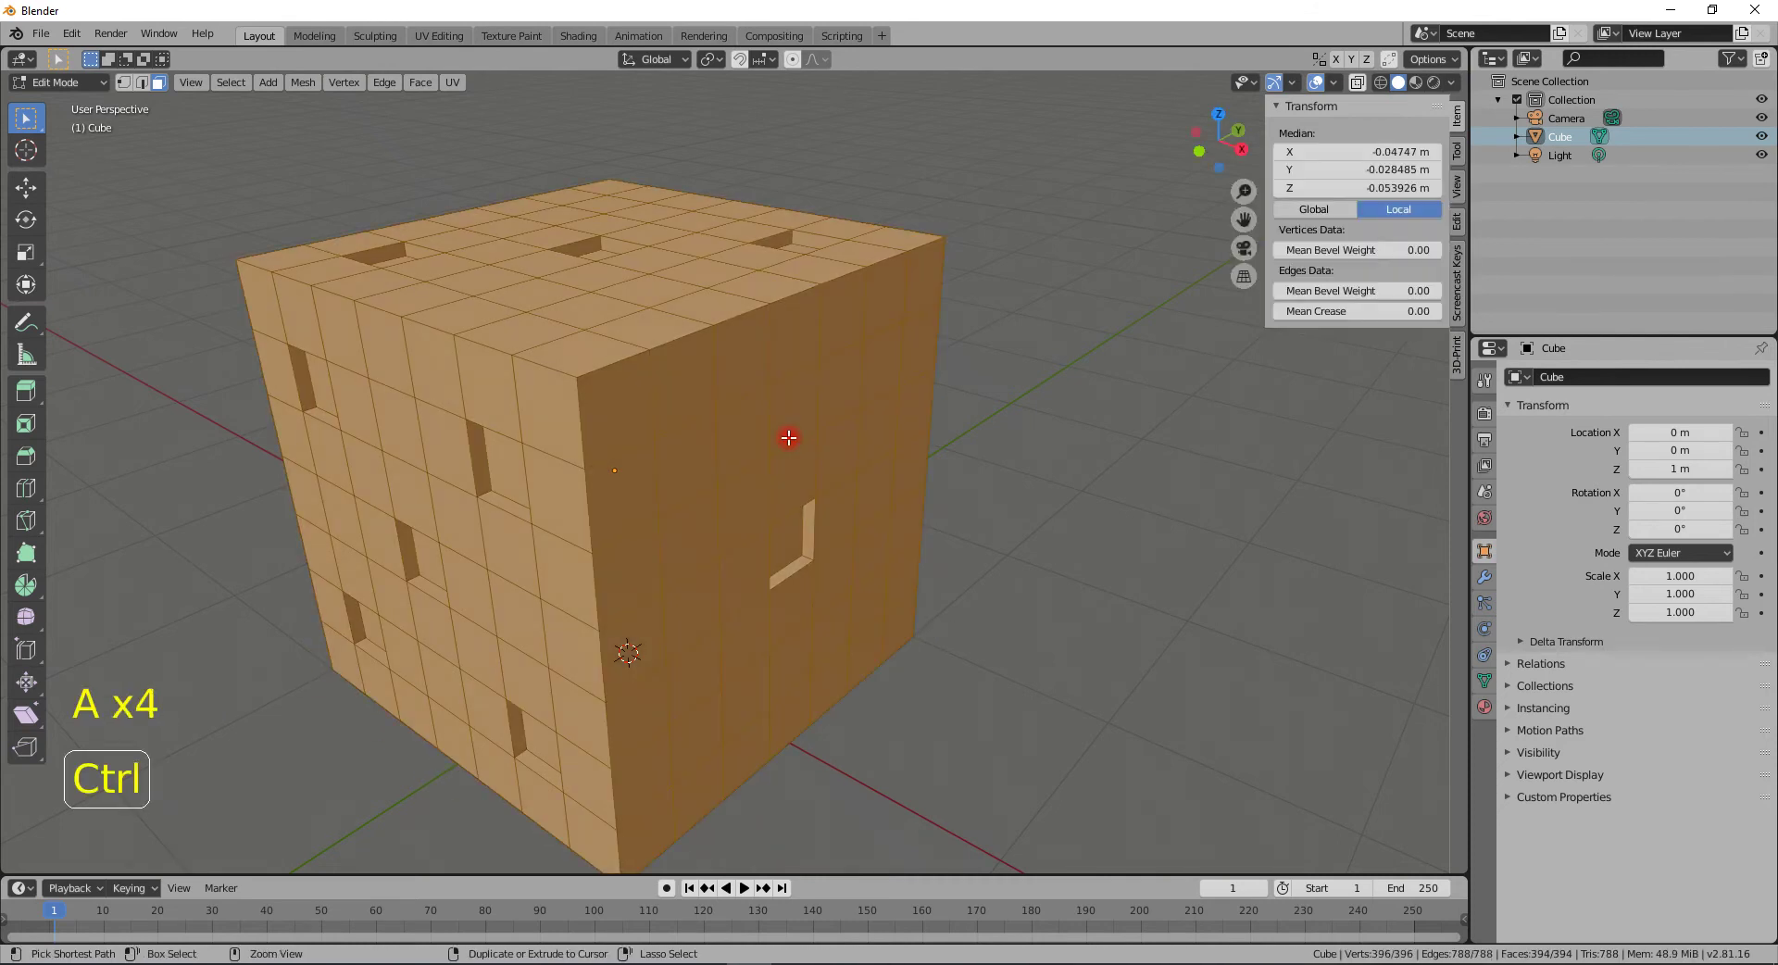
key("ctrl+b")
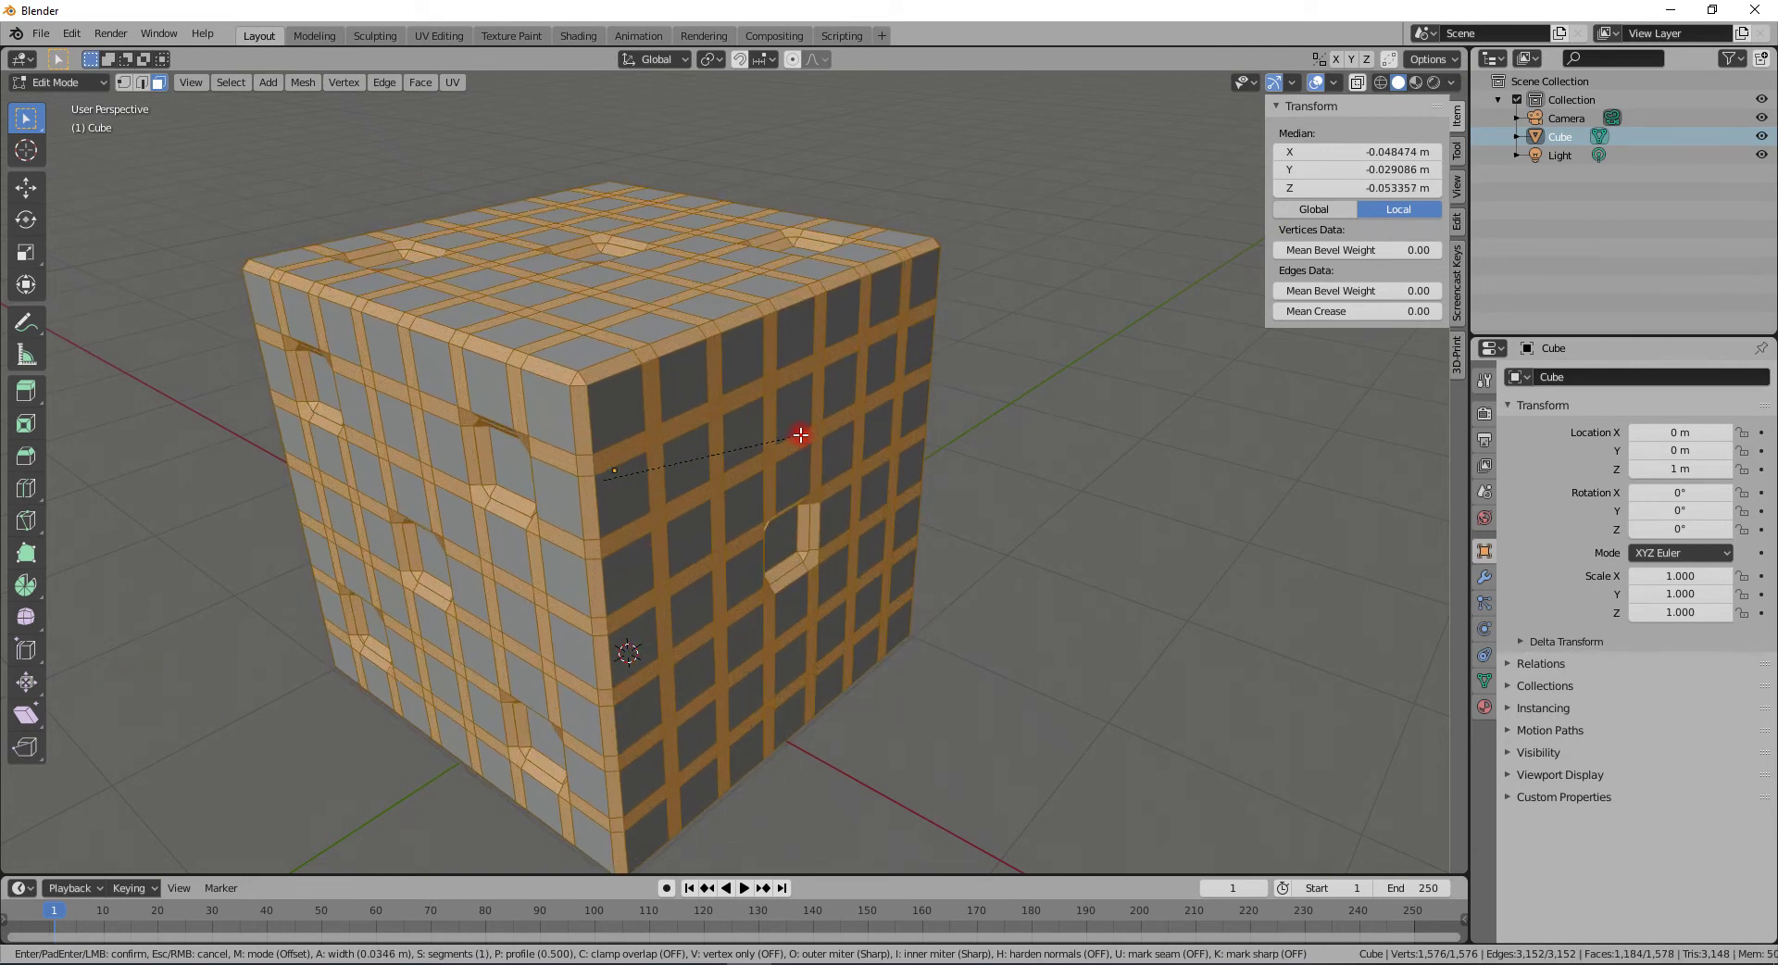
scroll(800, 434, "up", 1)
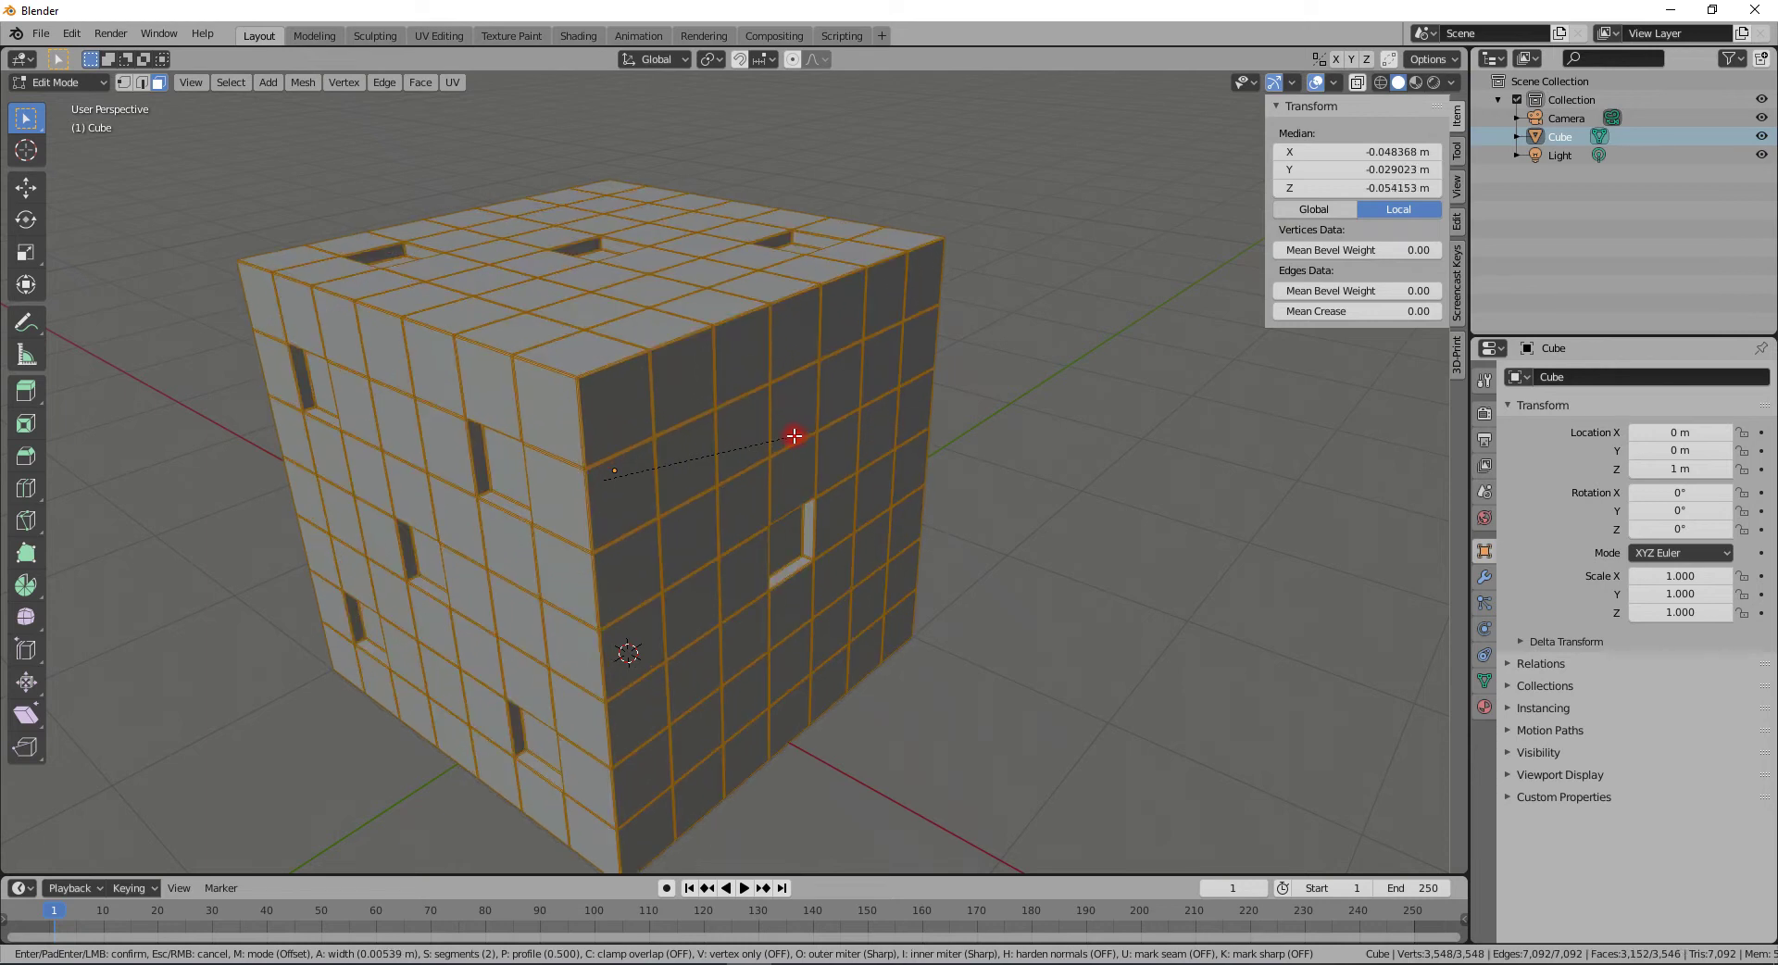
scroll(799, 431, "up", 1)
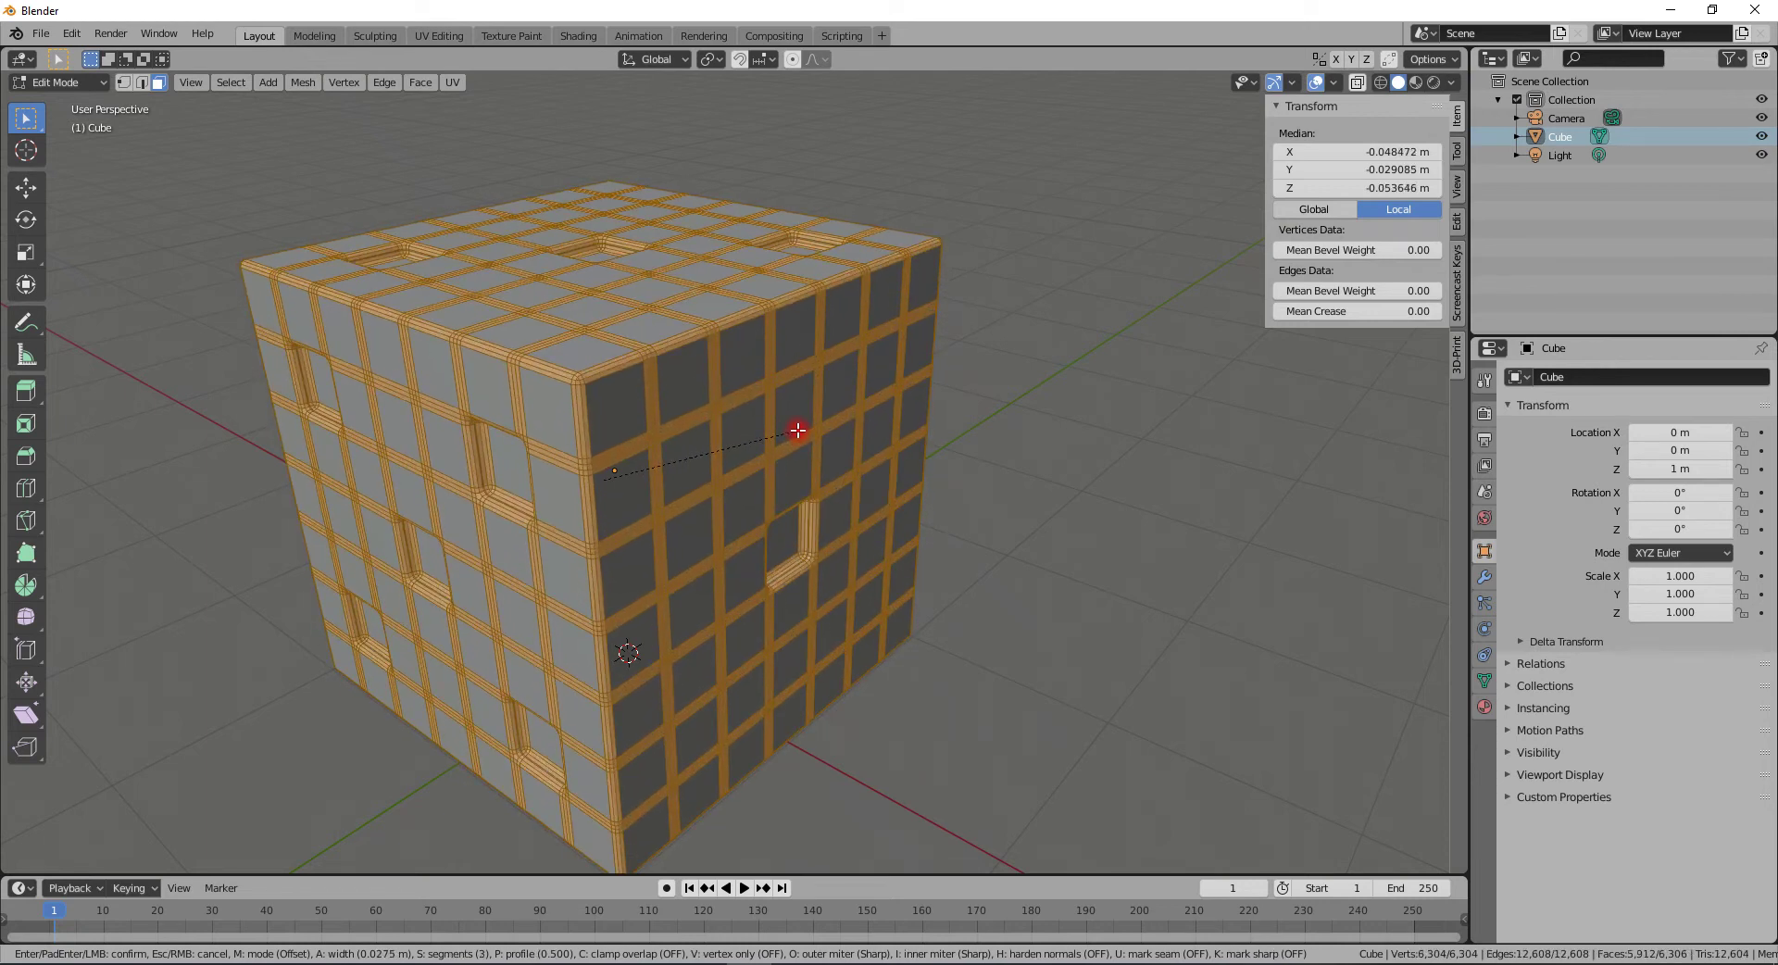
left_click(799, 431)
key("Tab")
middle_click_drag(778, 508, 906, 281)
- Undo both the whole-mesh bevel and the earlier bevel of the underside recesses
key("ctrl+z")
key("ctrl+z")
key("ctrl+z")
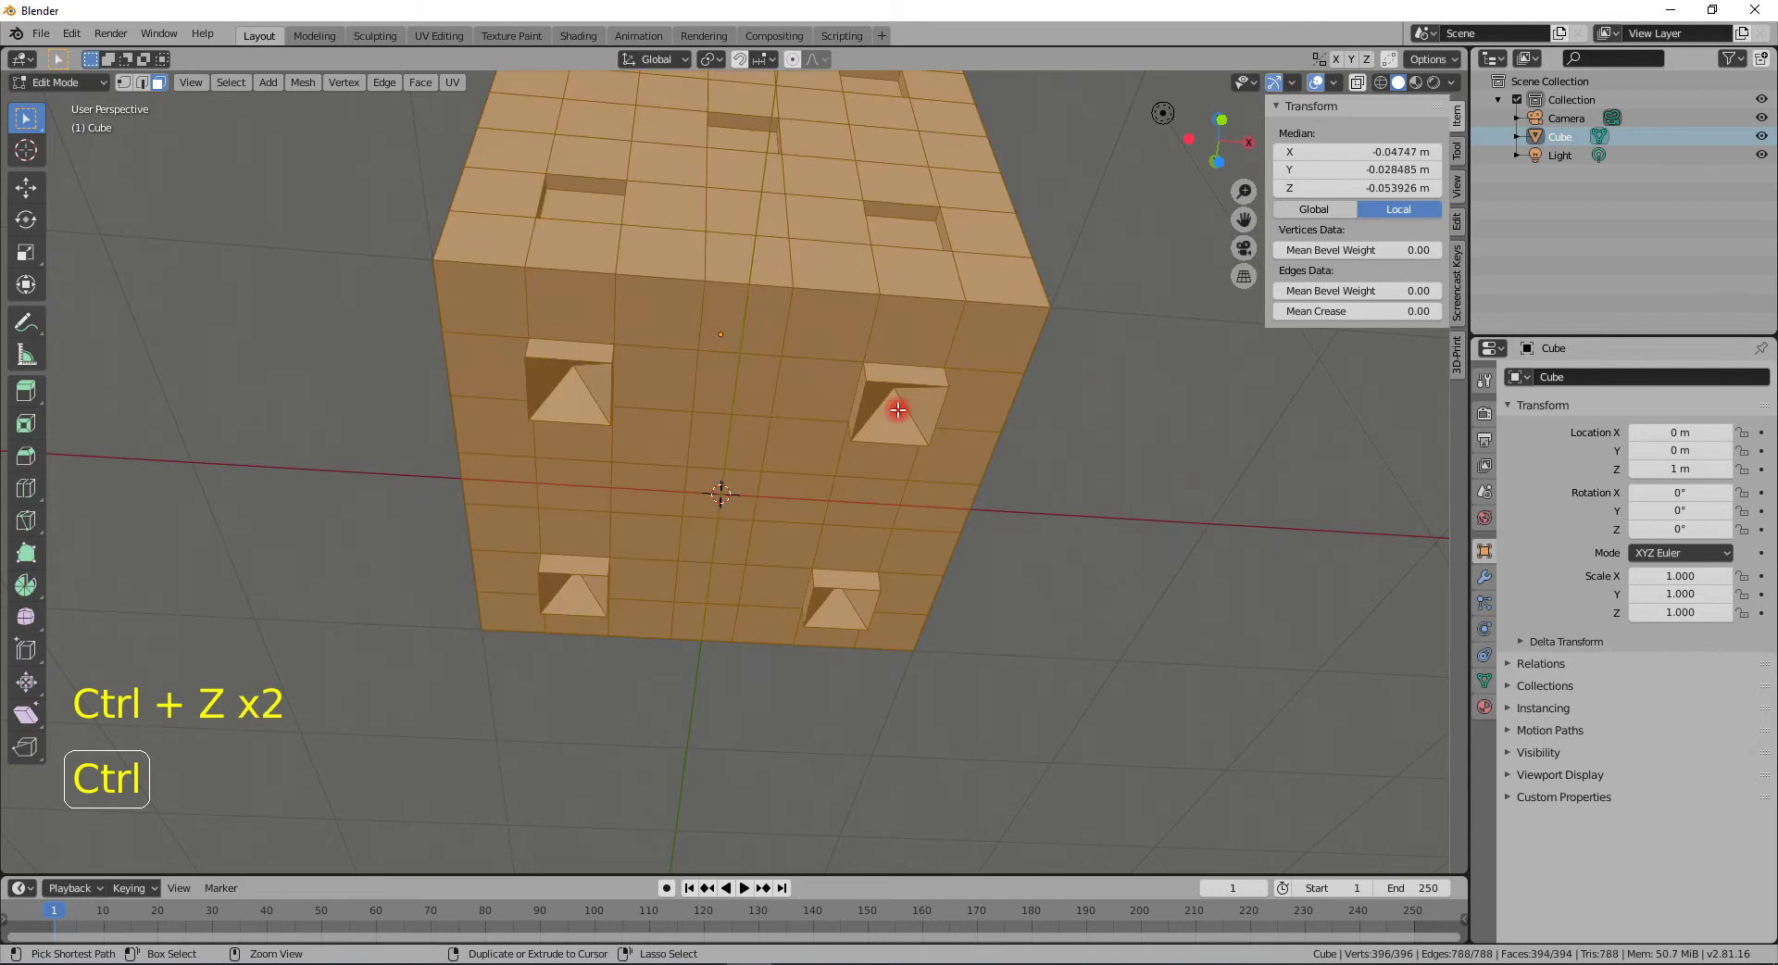
key("ctrl+z")
key("ctrl+z")
key("ctrl+z")
- Bevel the entire cube mesh with three segments and a width of about 0.02 m, and return to Object Mode
middle_click_drag(898, 410, 736, 468)
key("a")
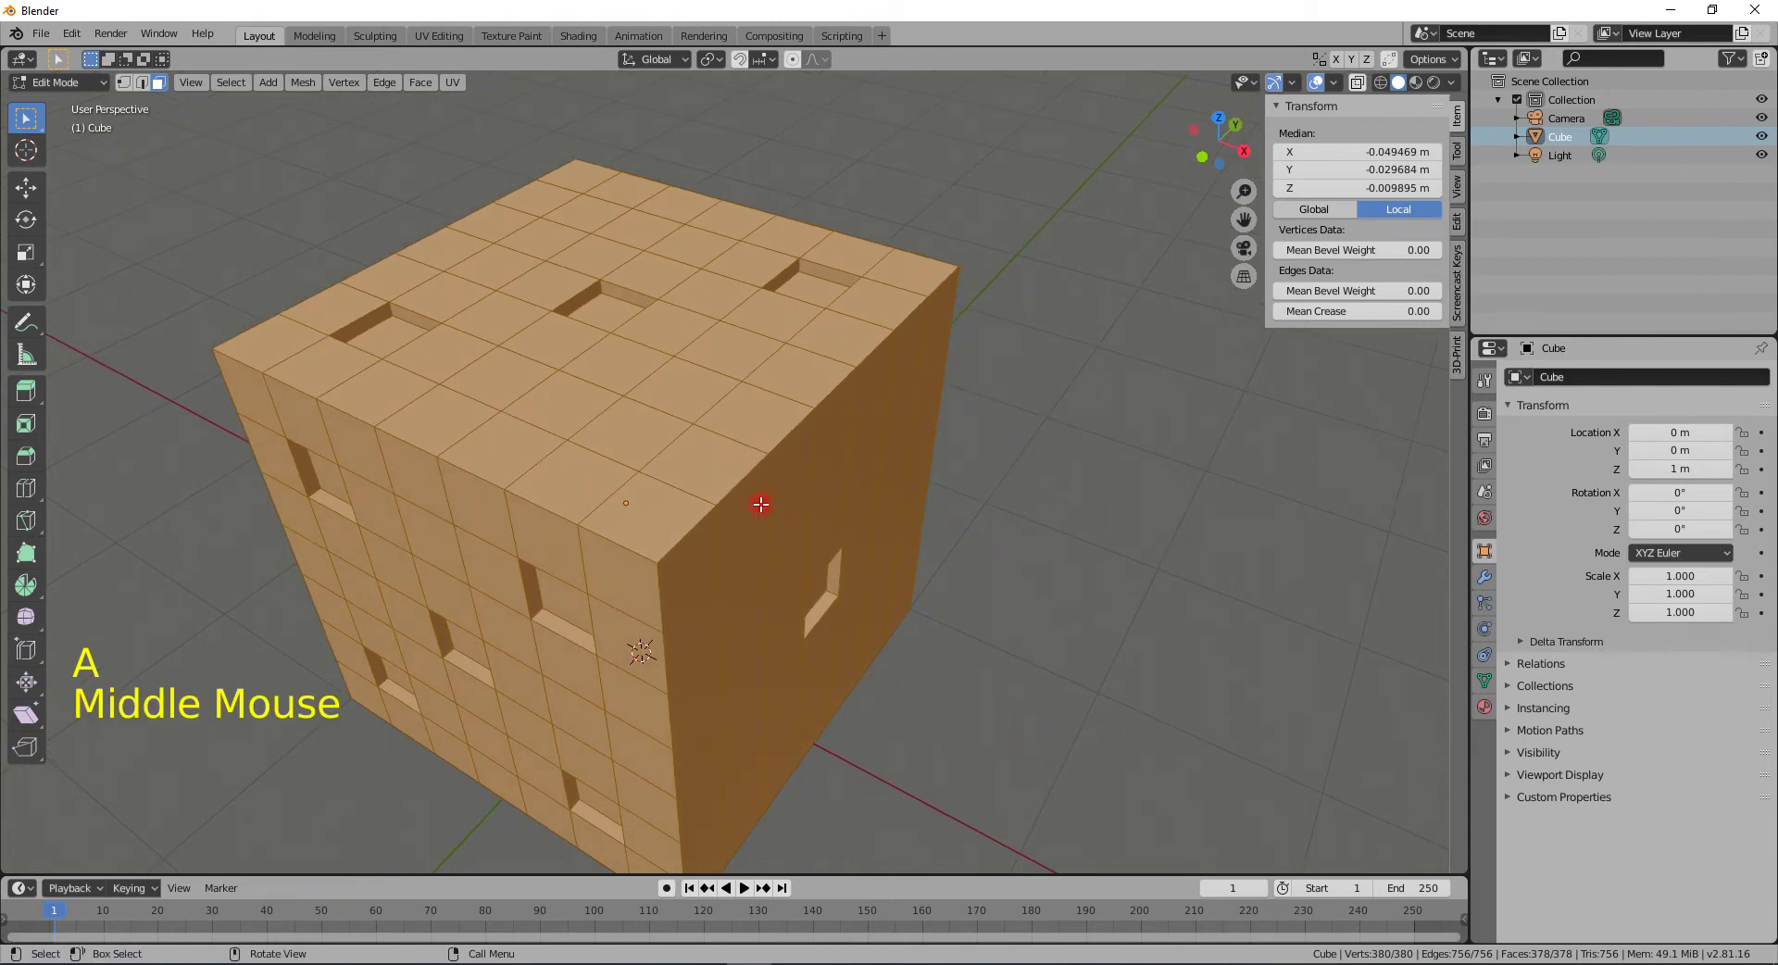
key("ctrl+b")
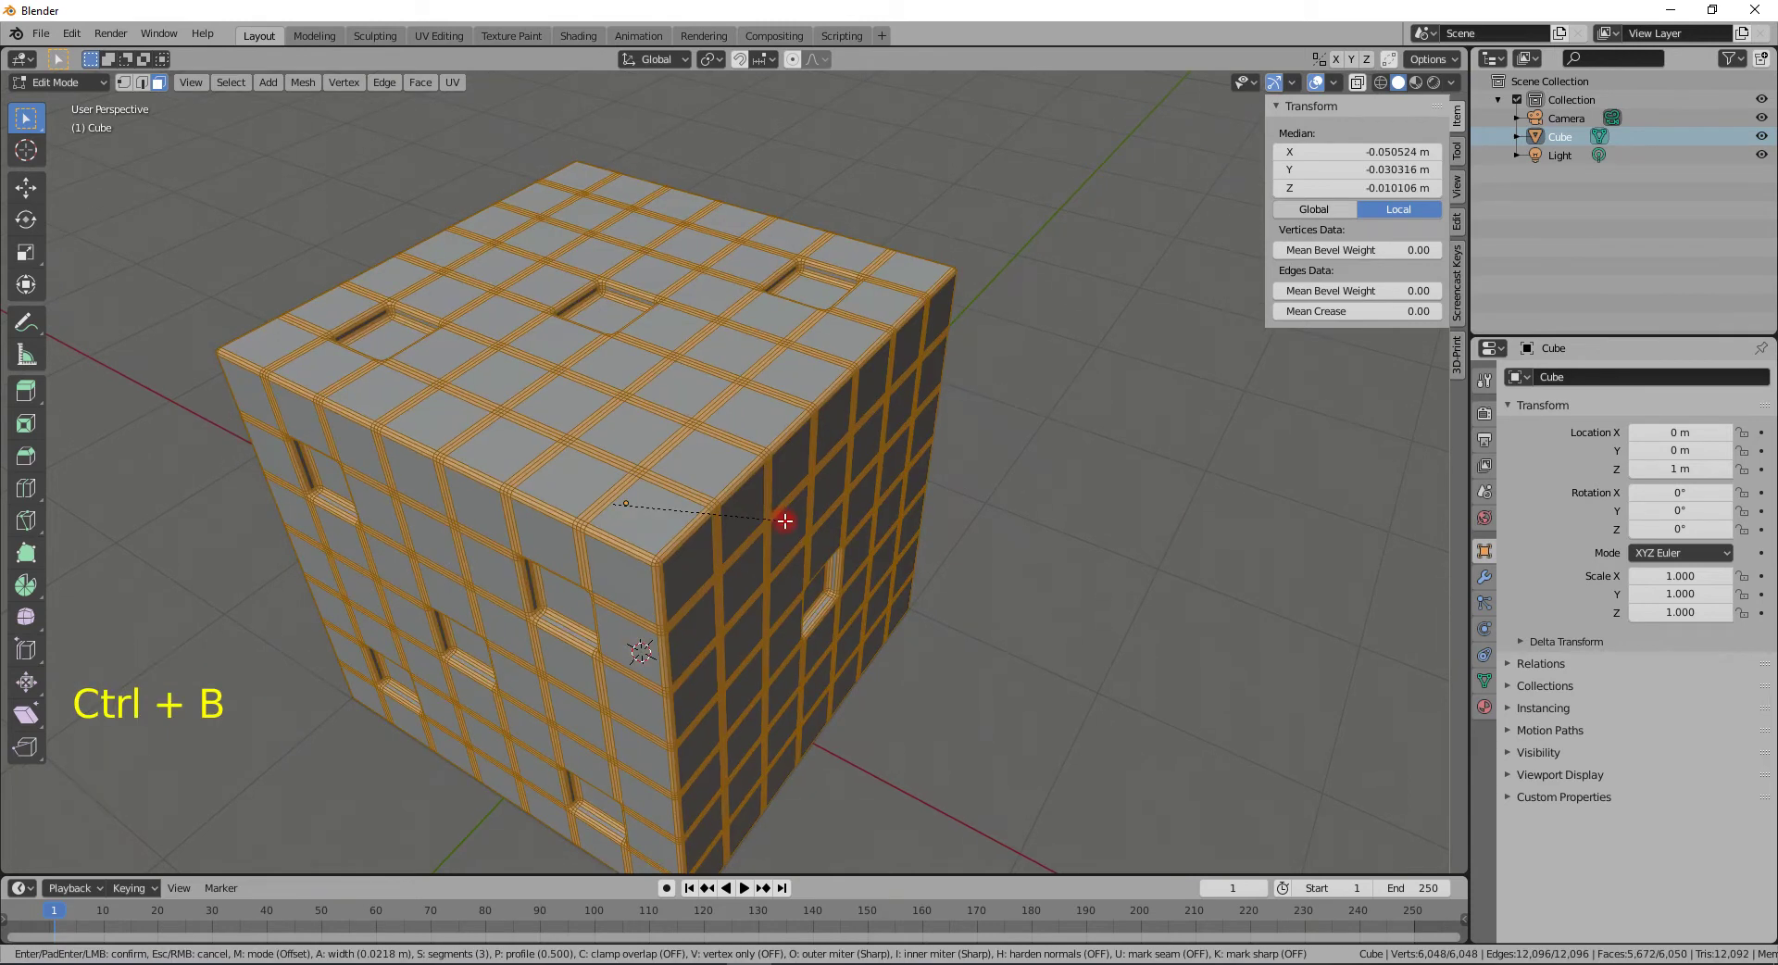
left_click(785, 520)
key("Tab")
mouse_move(785, 521)
middle_mouse_down()
mouse_move(808, 296)
mouse_move(683, 389)
mouse_move(758, 525)
mouse_move(816, 508)
mouse_move(830, 397)
mouse_move(917, 413)
mouse_move(973, 509)
mouse_move(798, 491)
middle_mouse_up()
scroll(817, 509, "down", 2)
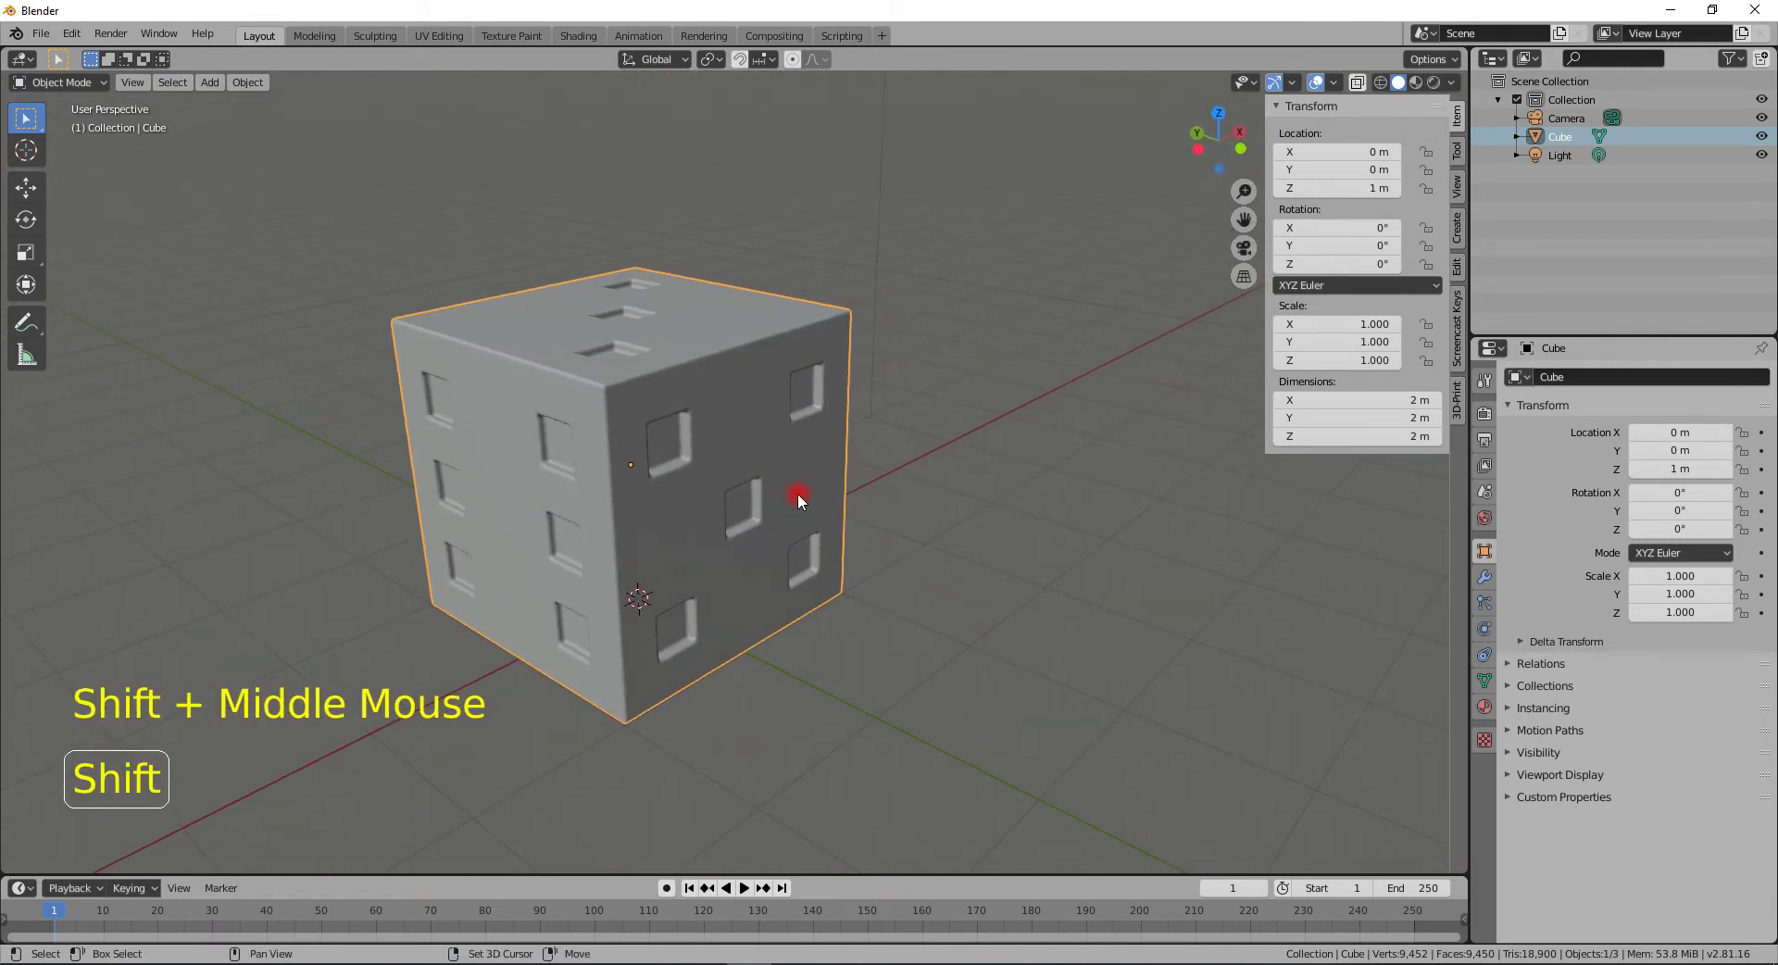
key("Tab")
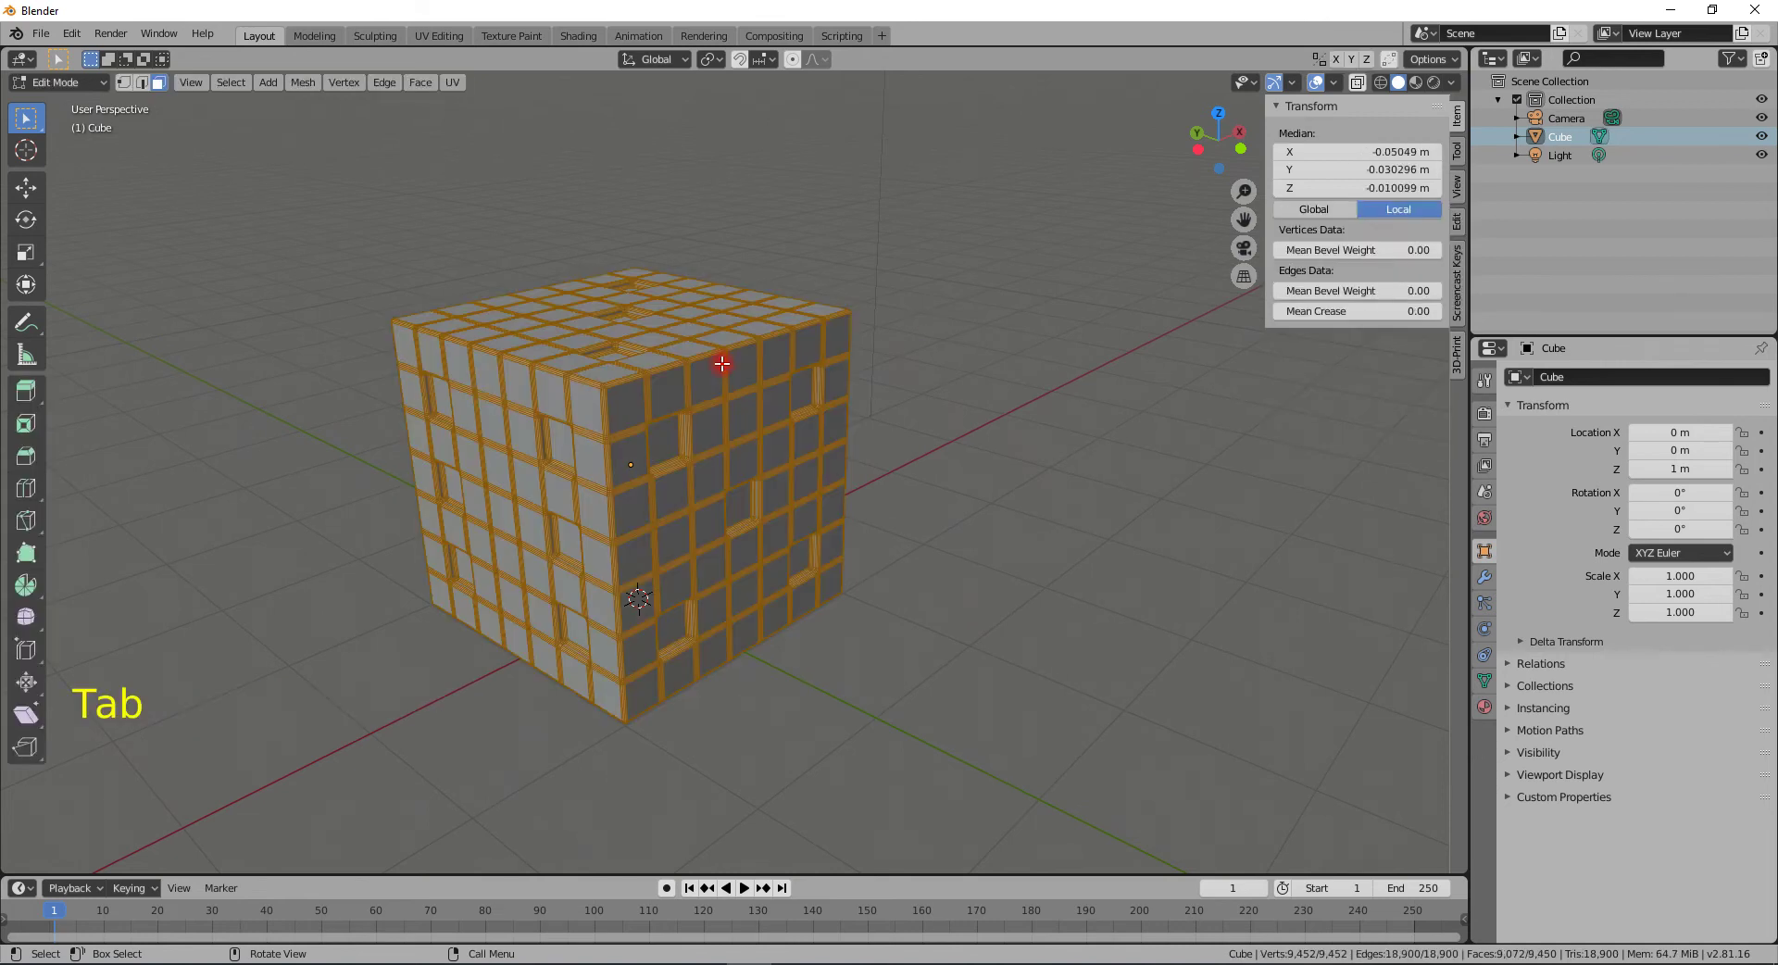
key("Tab")
key("Tab")
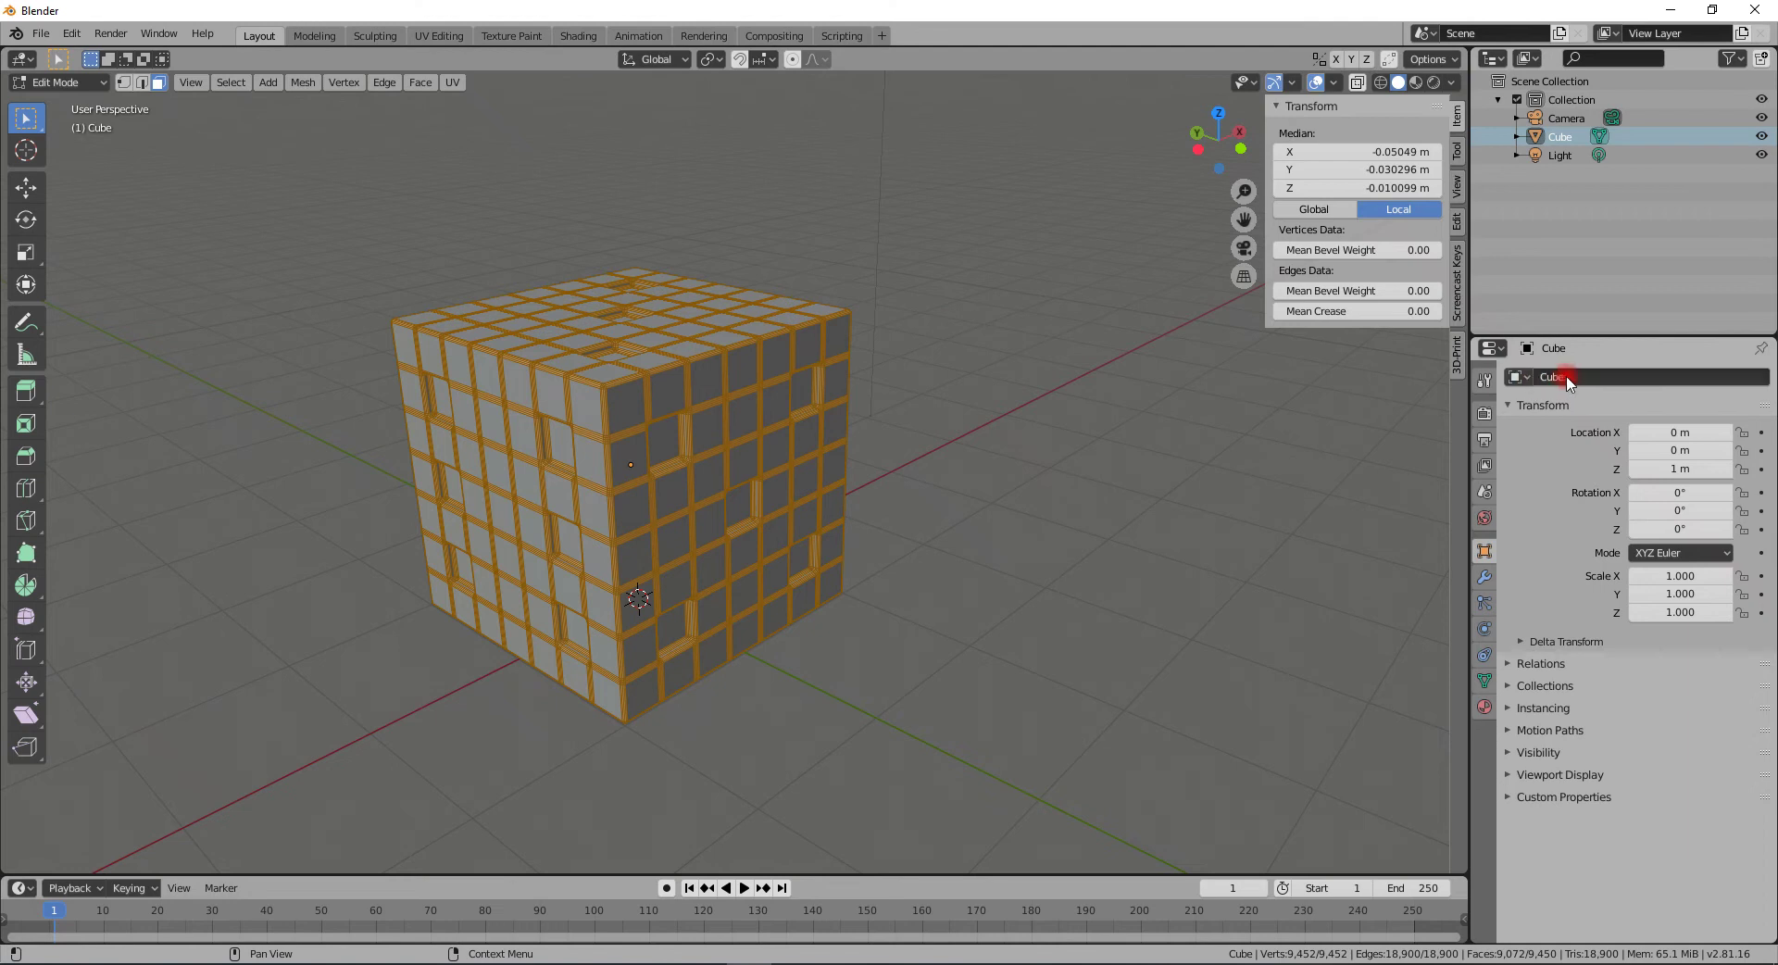
key("Tab")
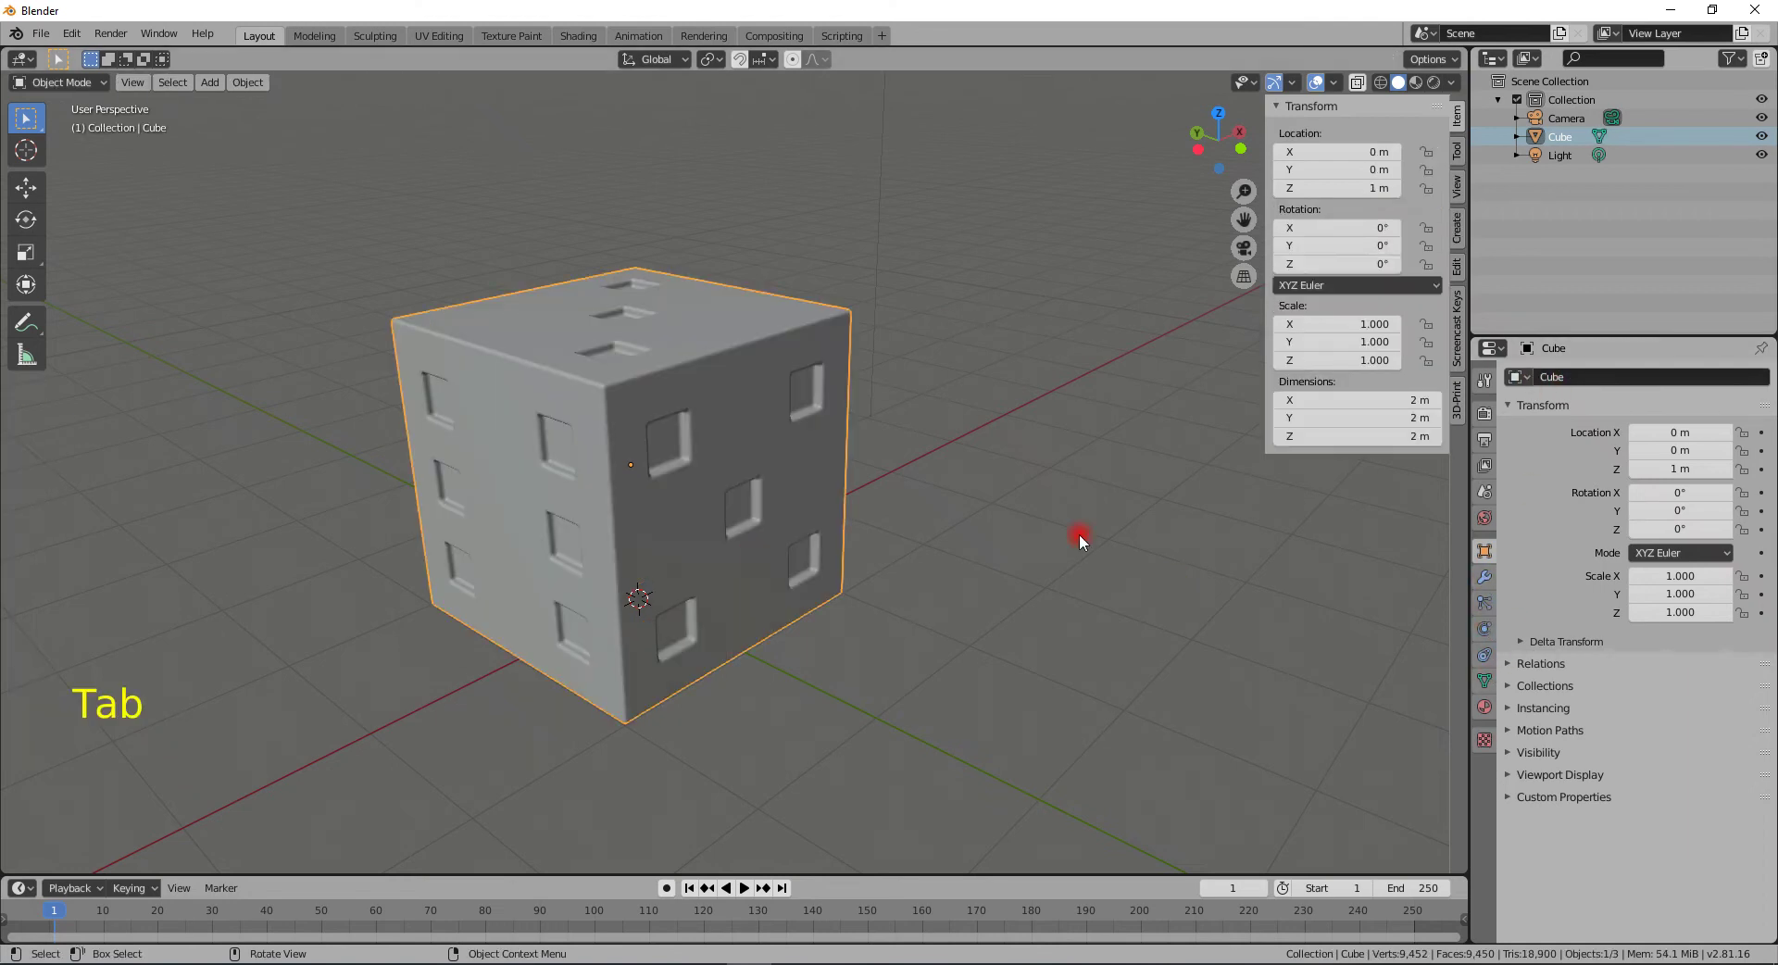
- Rename the cube's existing material to "white" and raise its base color to full white
left_click(1485, 707)
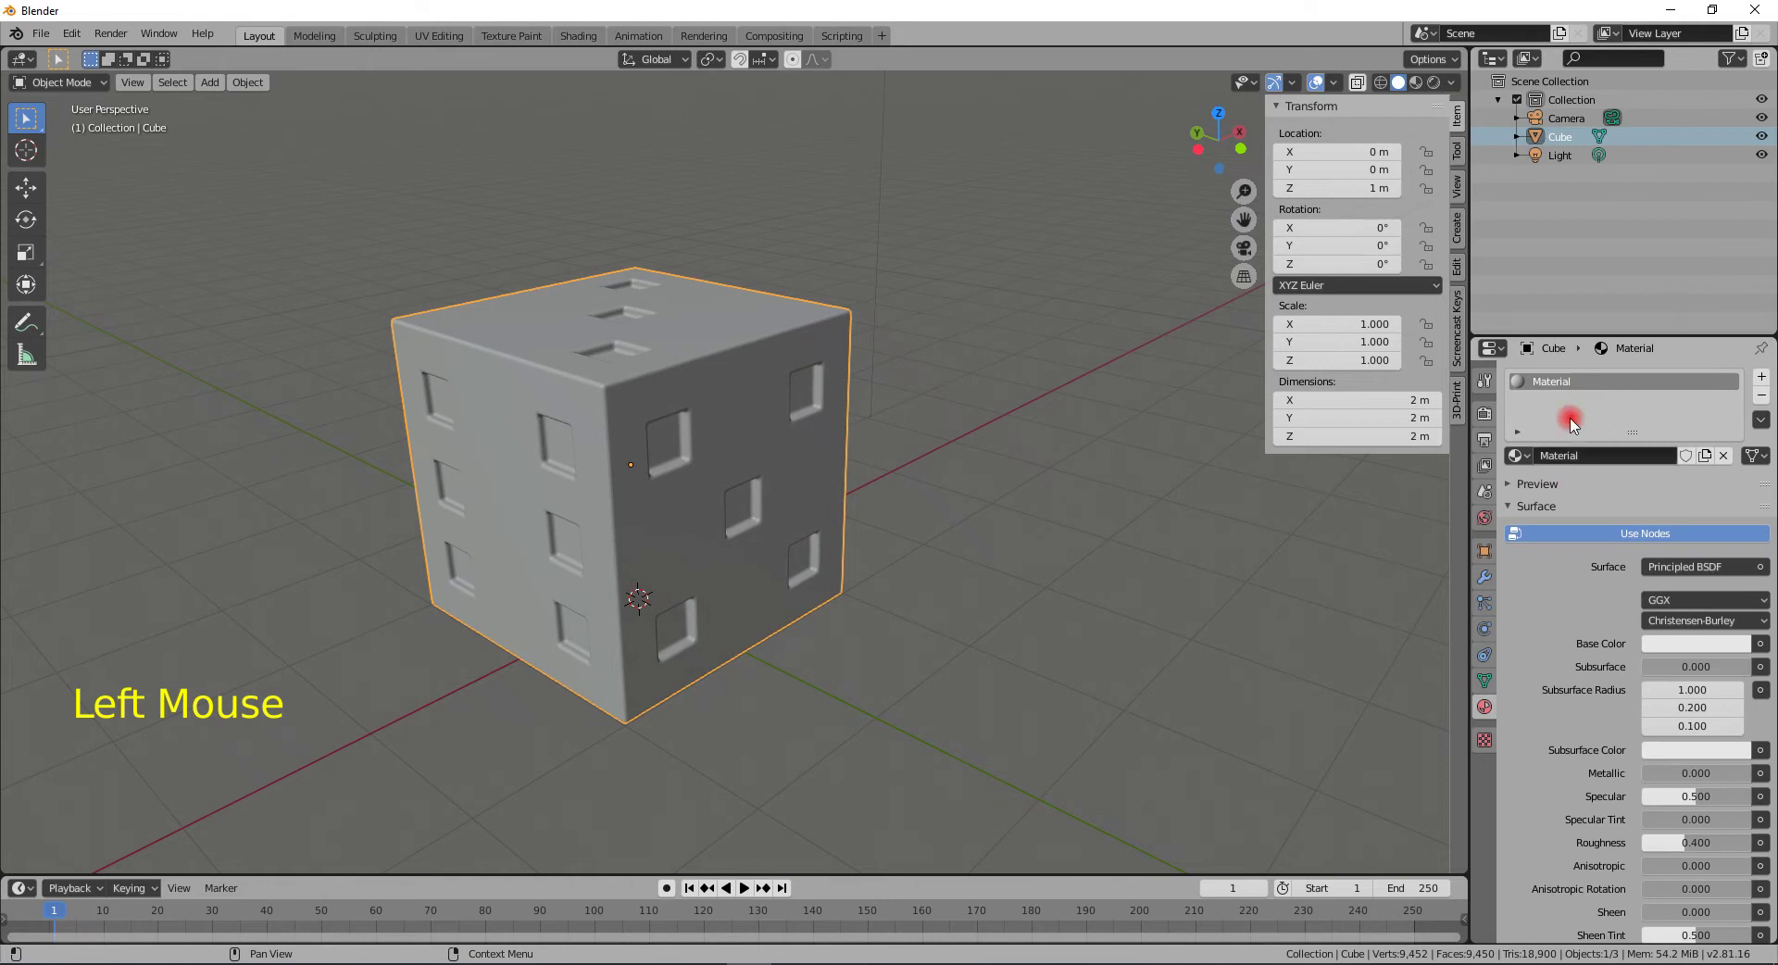
left_click(1562, 456)
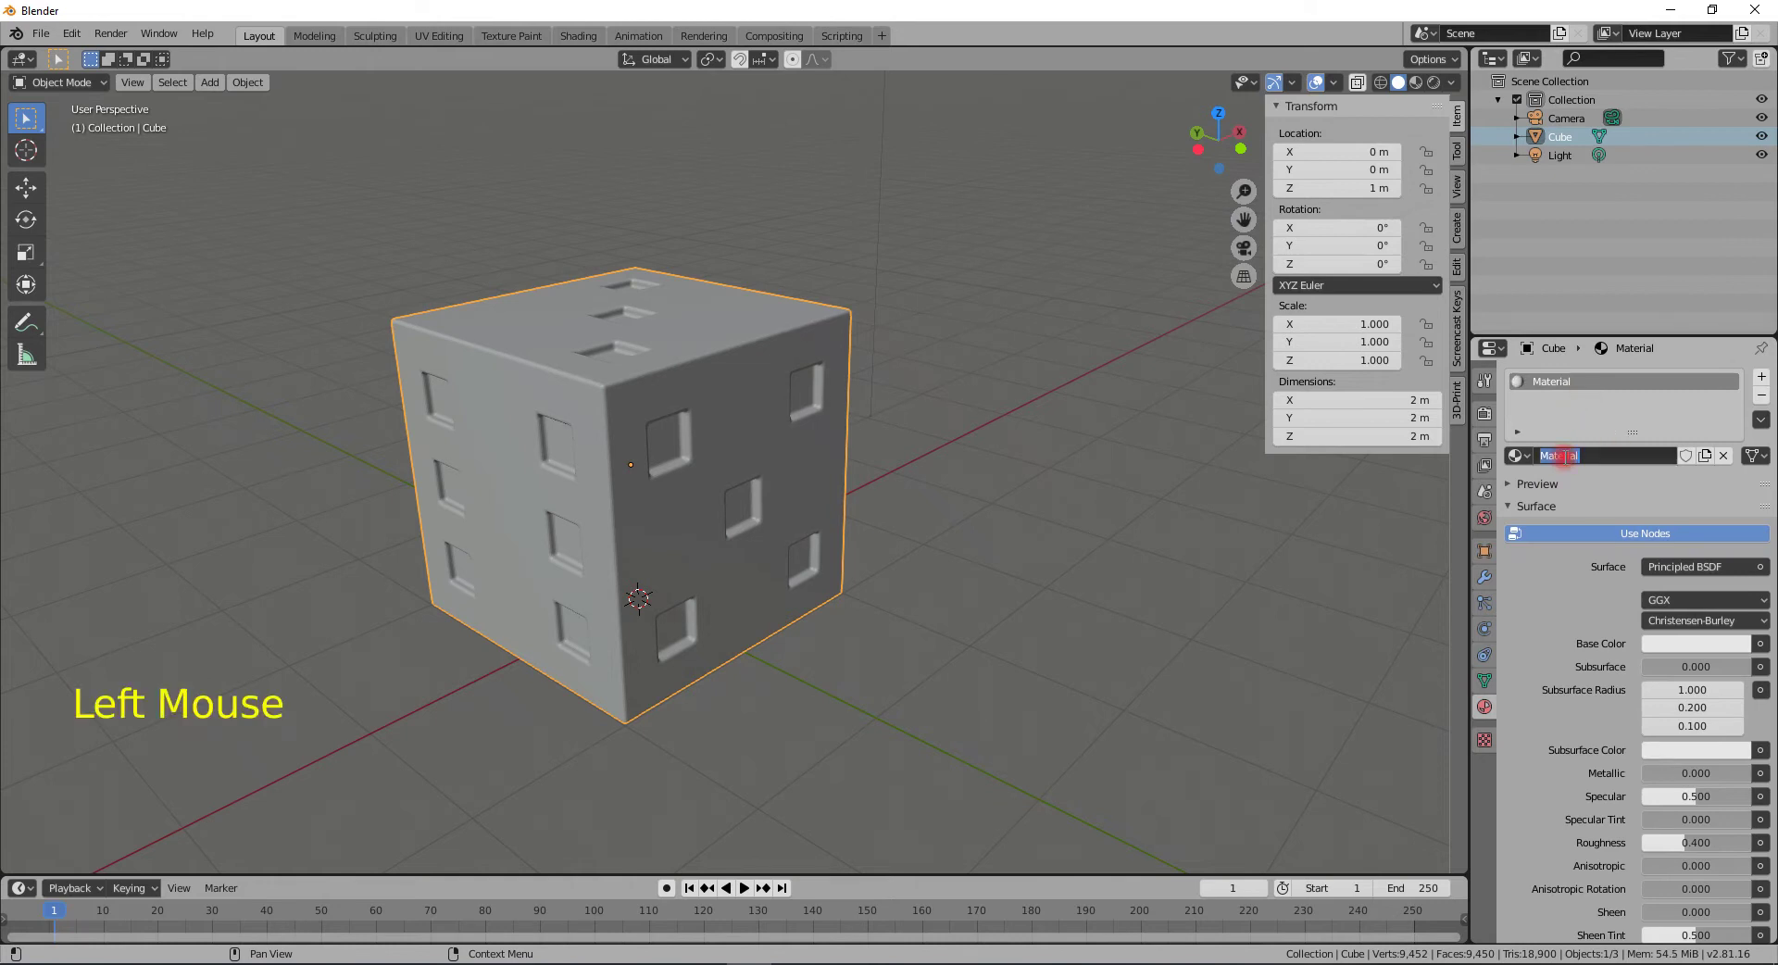
type("white")
key("Return")
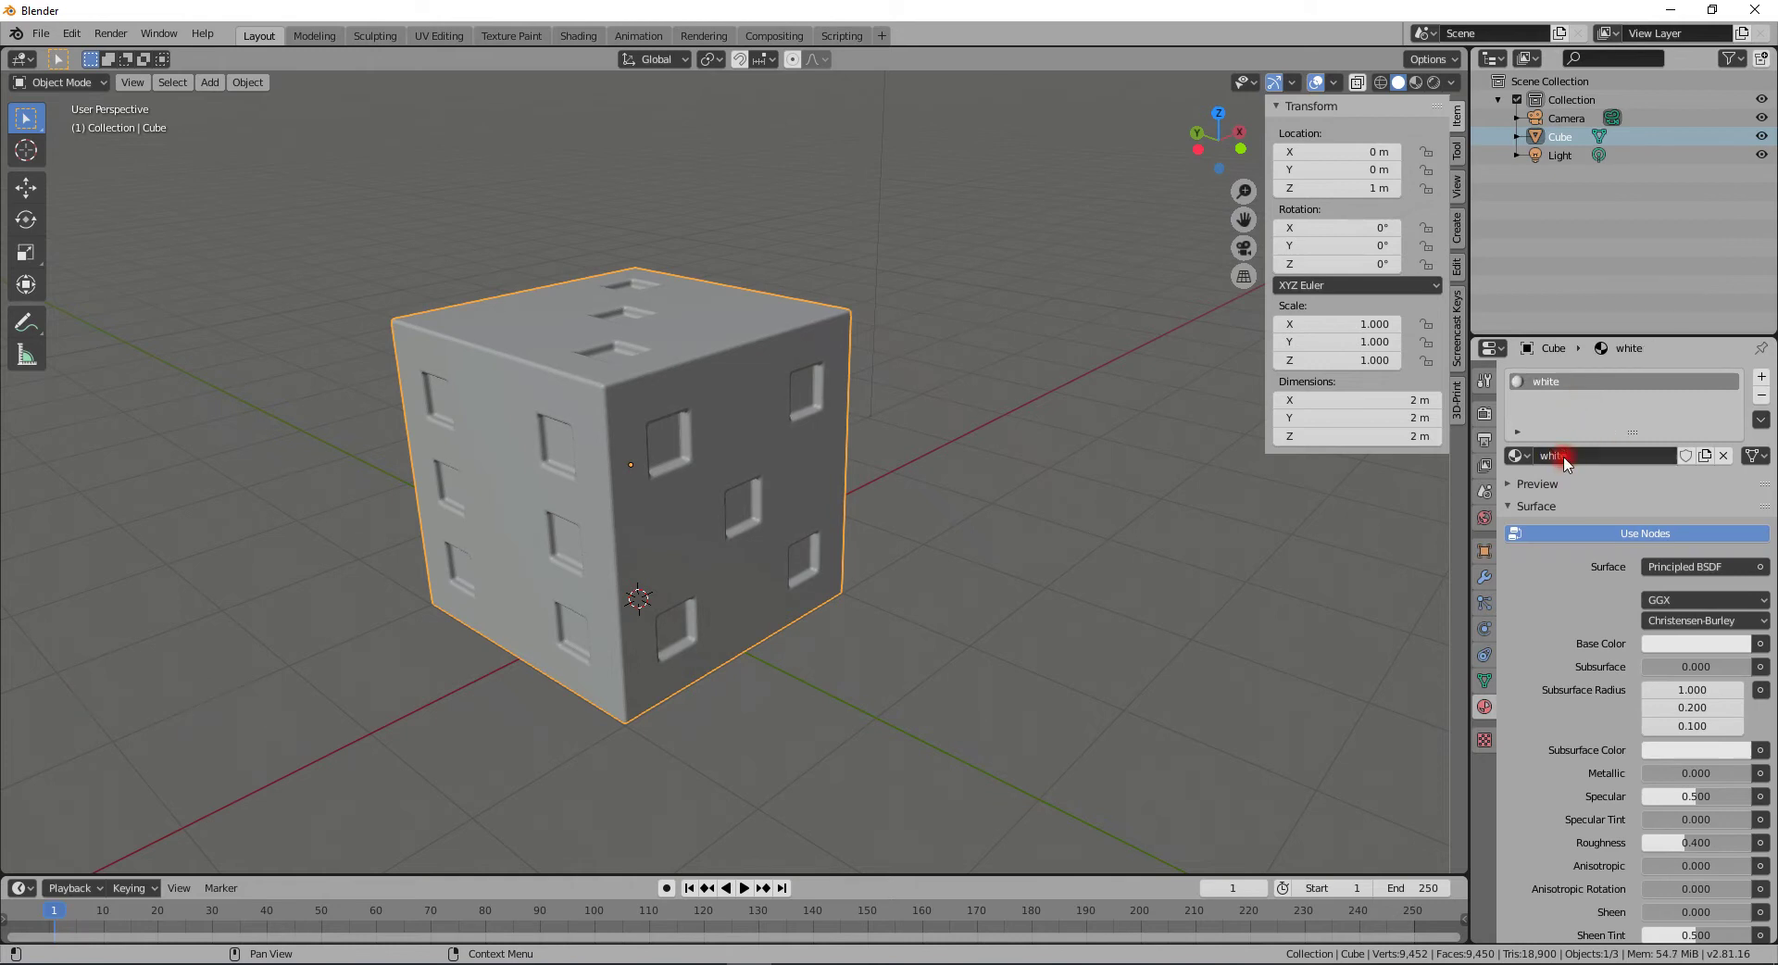
left_click(1721, 643)
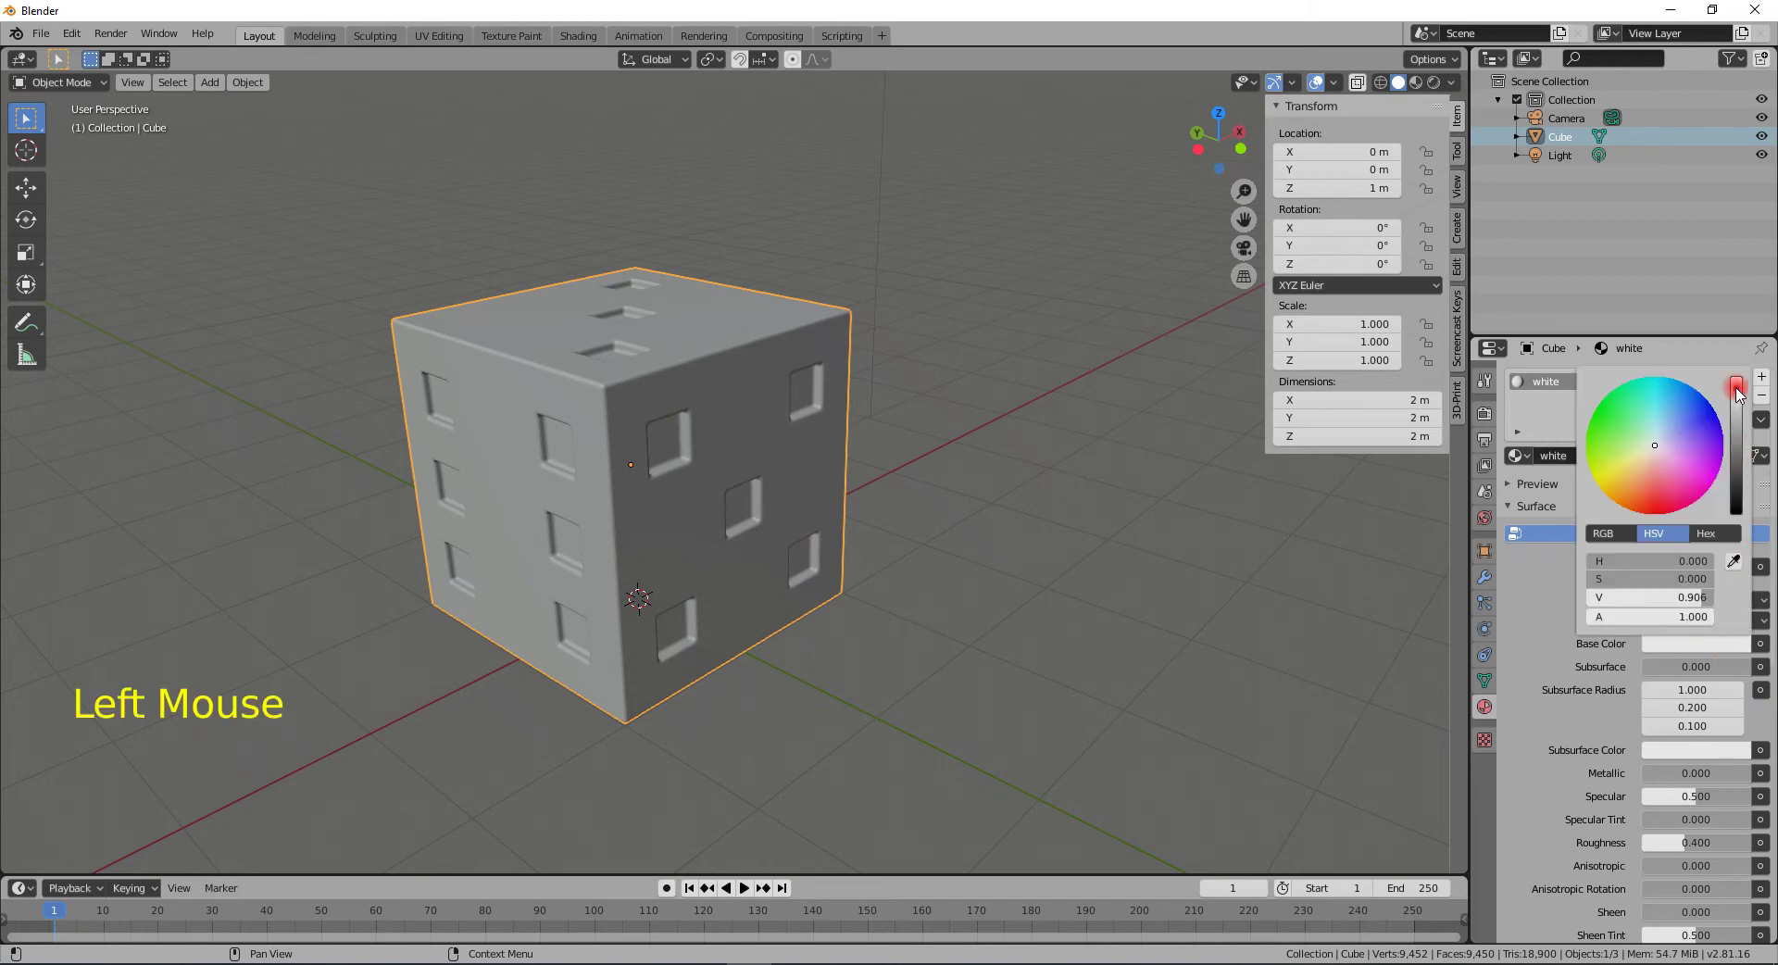
left_click_drag(1737, 400, 1737, 379)
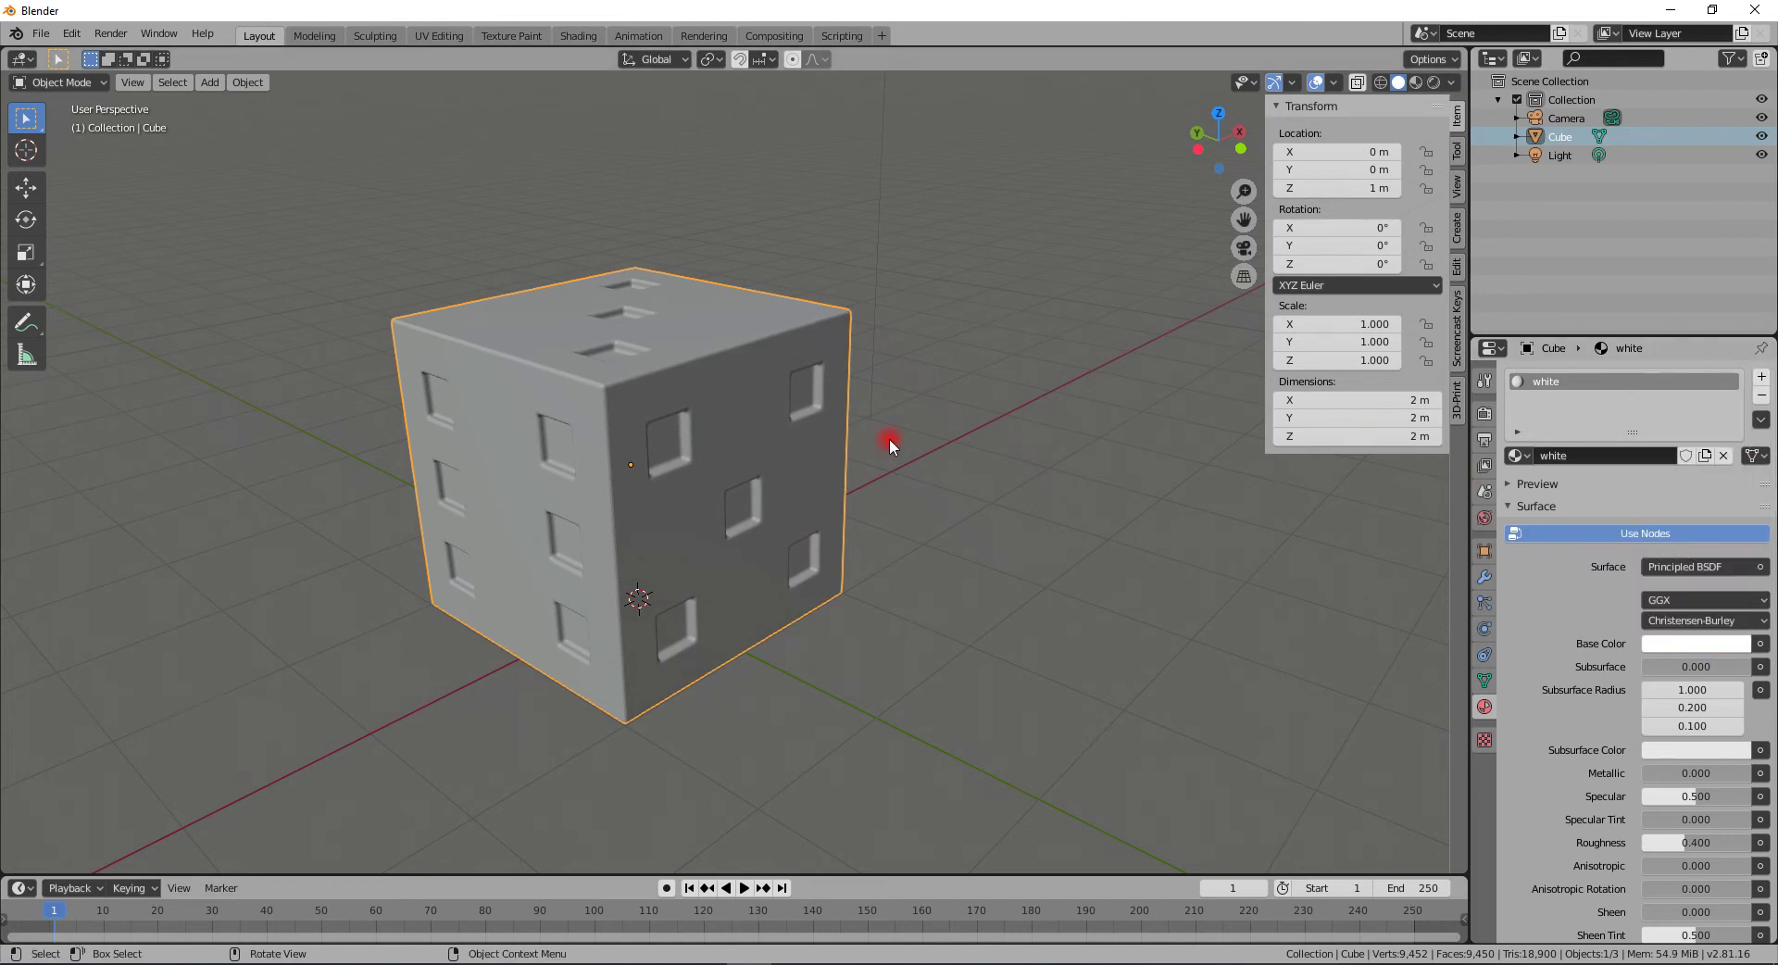
- Assign the white material to all faces of the cube and display the die in material preview shading
key("Tab")
key("a")
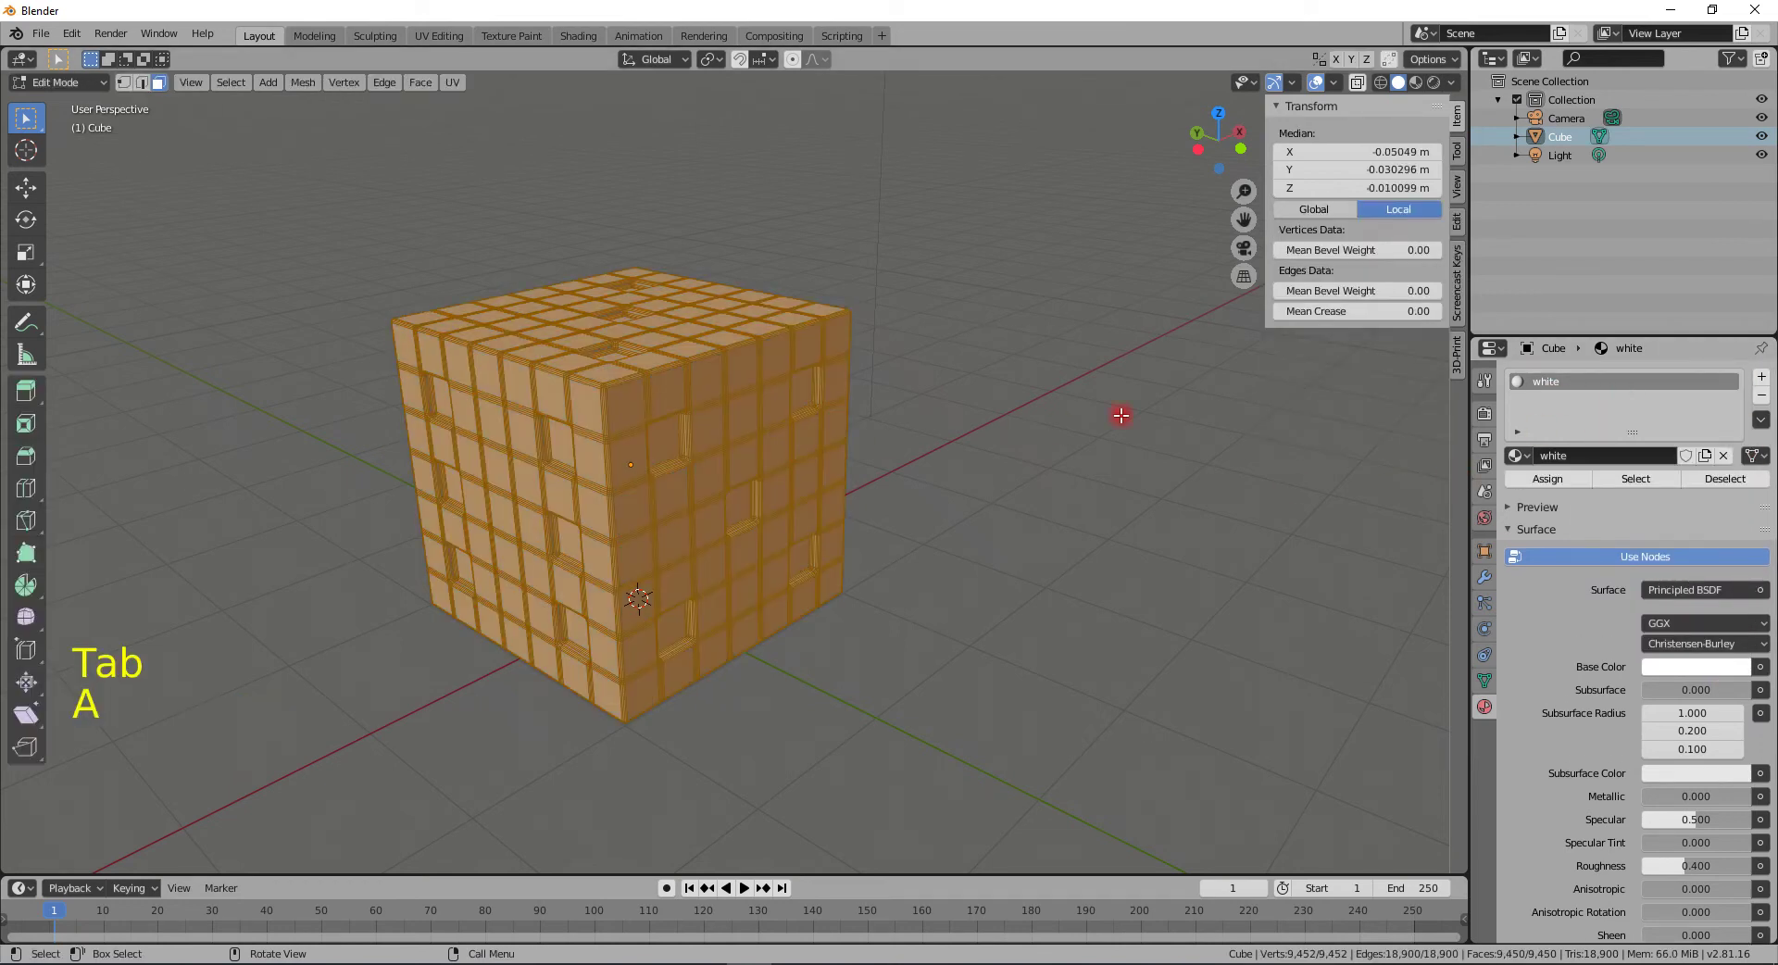
left_click(1551, 478)
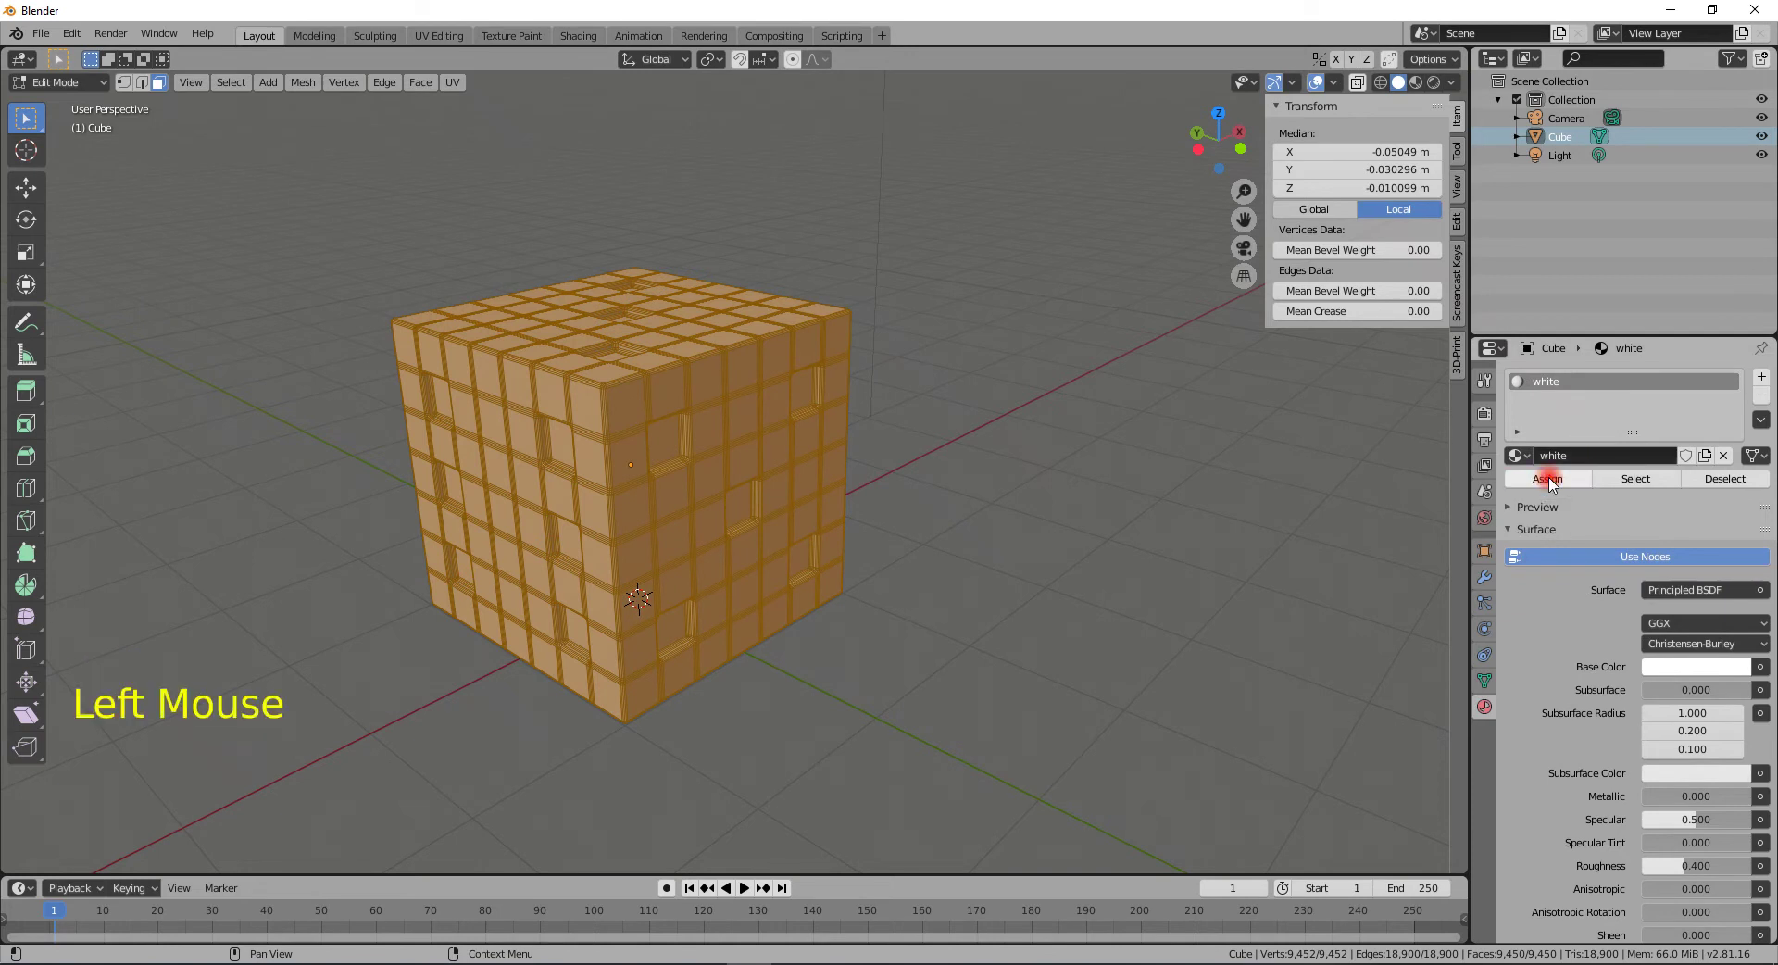
key("Tab")
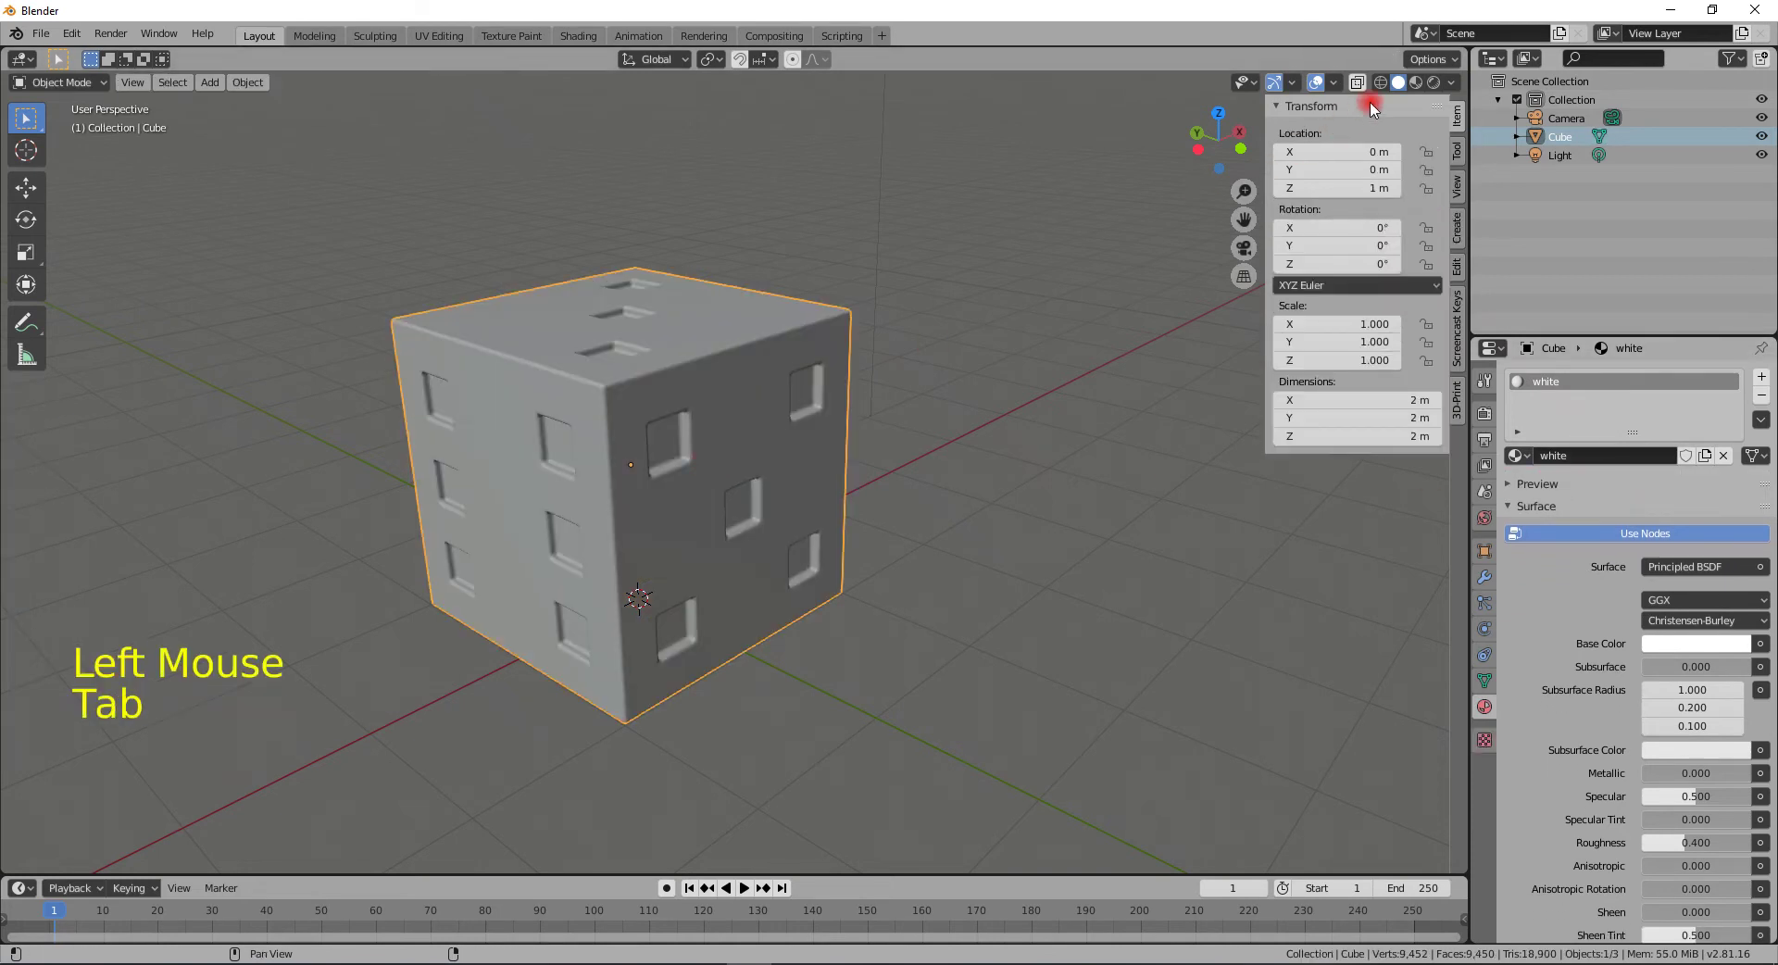
left_click(1416, 82)
middle_click_drag(941, 370, 935, 366)
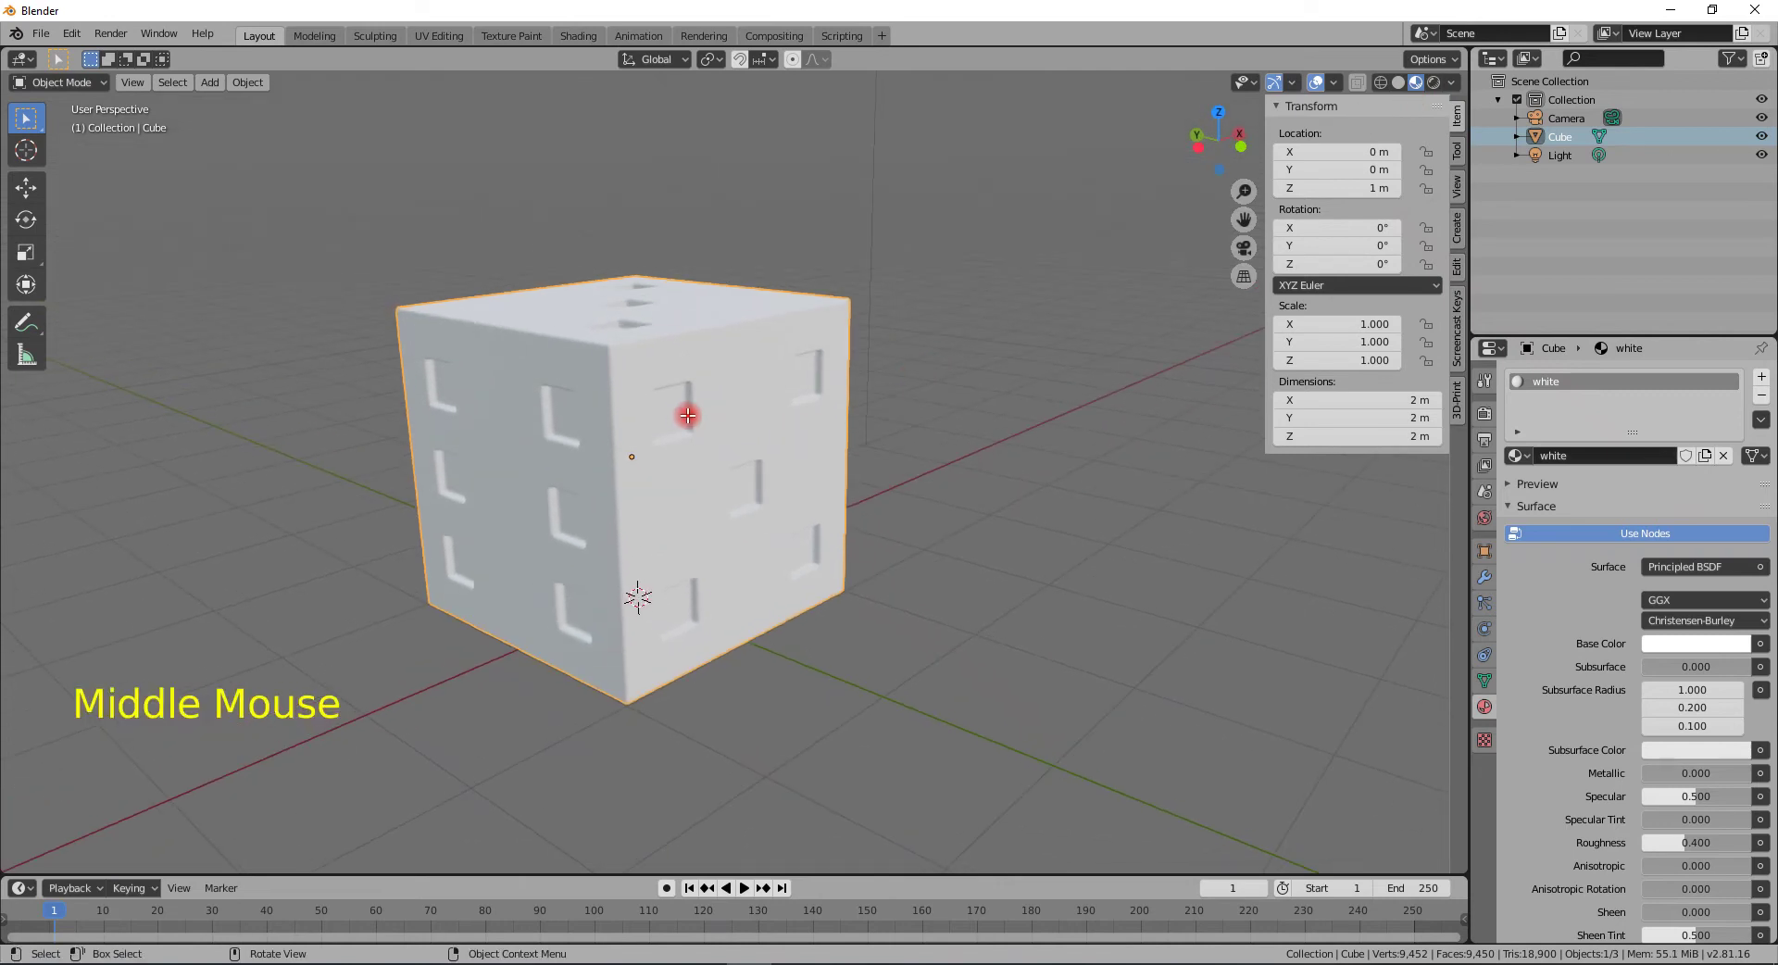
- Select the two upper recessed faces on the five-pip side in Edit Mode, and return to Object Mode
key("Tab")
left_click(679, 409)
left_click(806, 375, "shift")
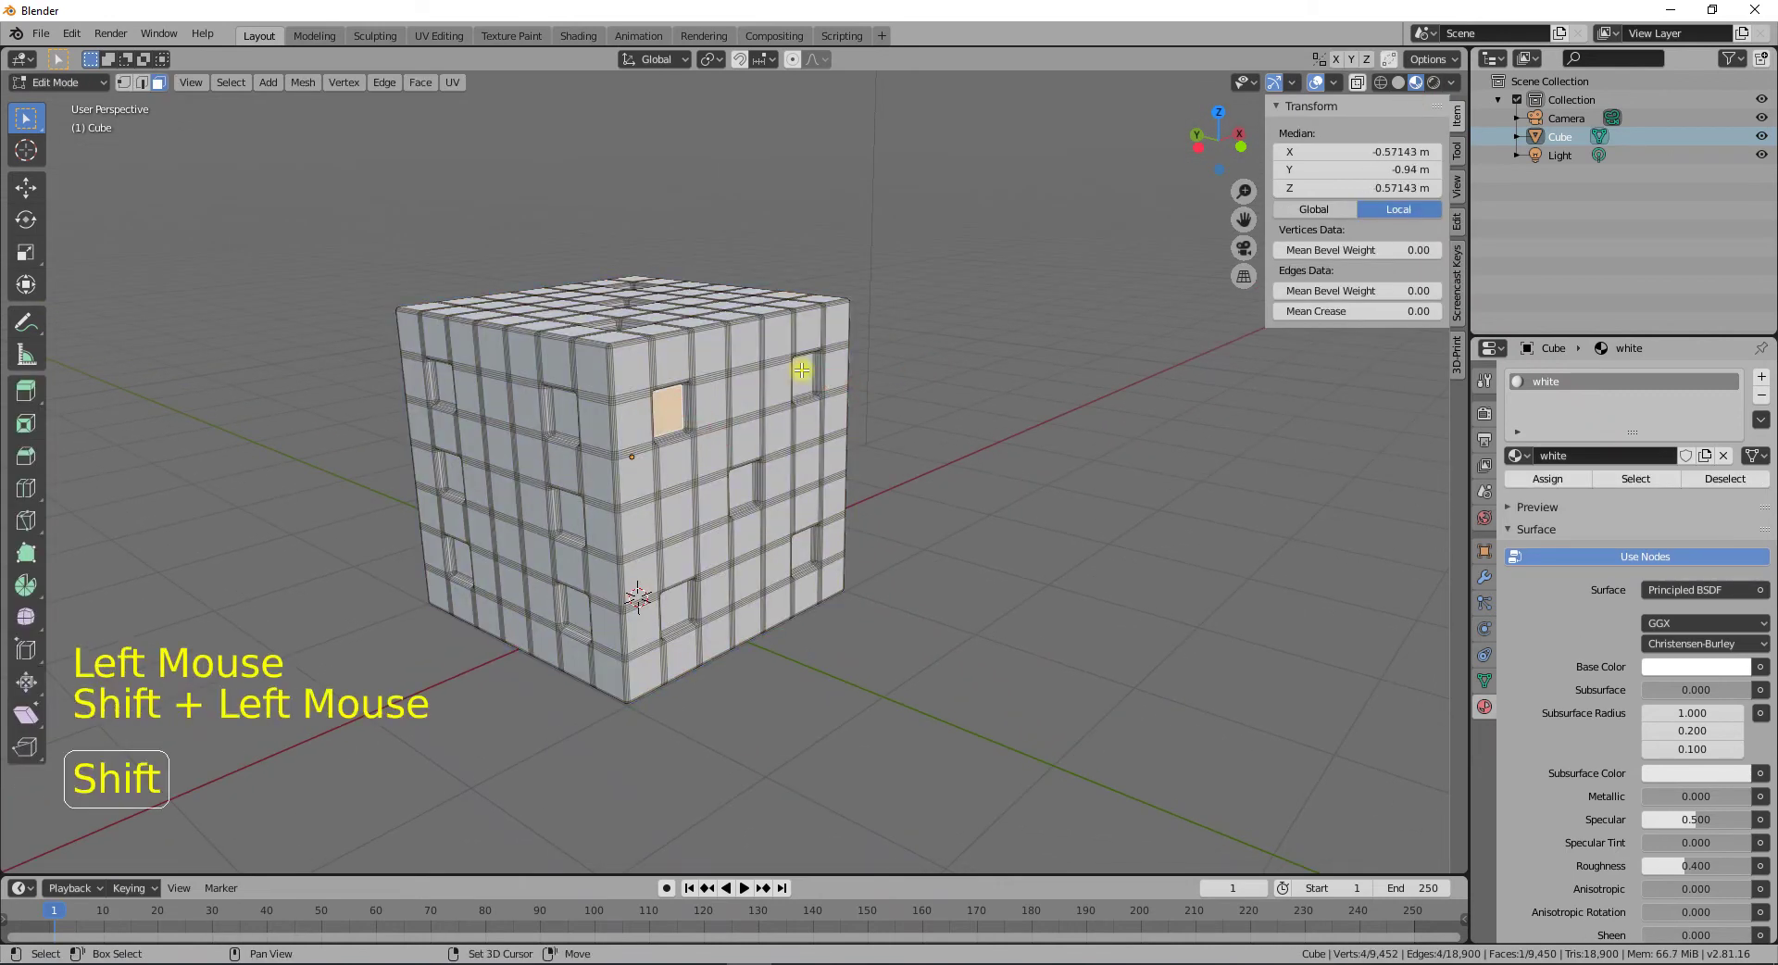
key("Escape")
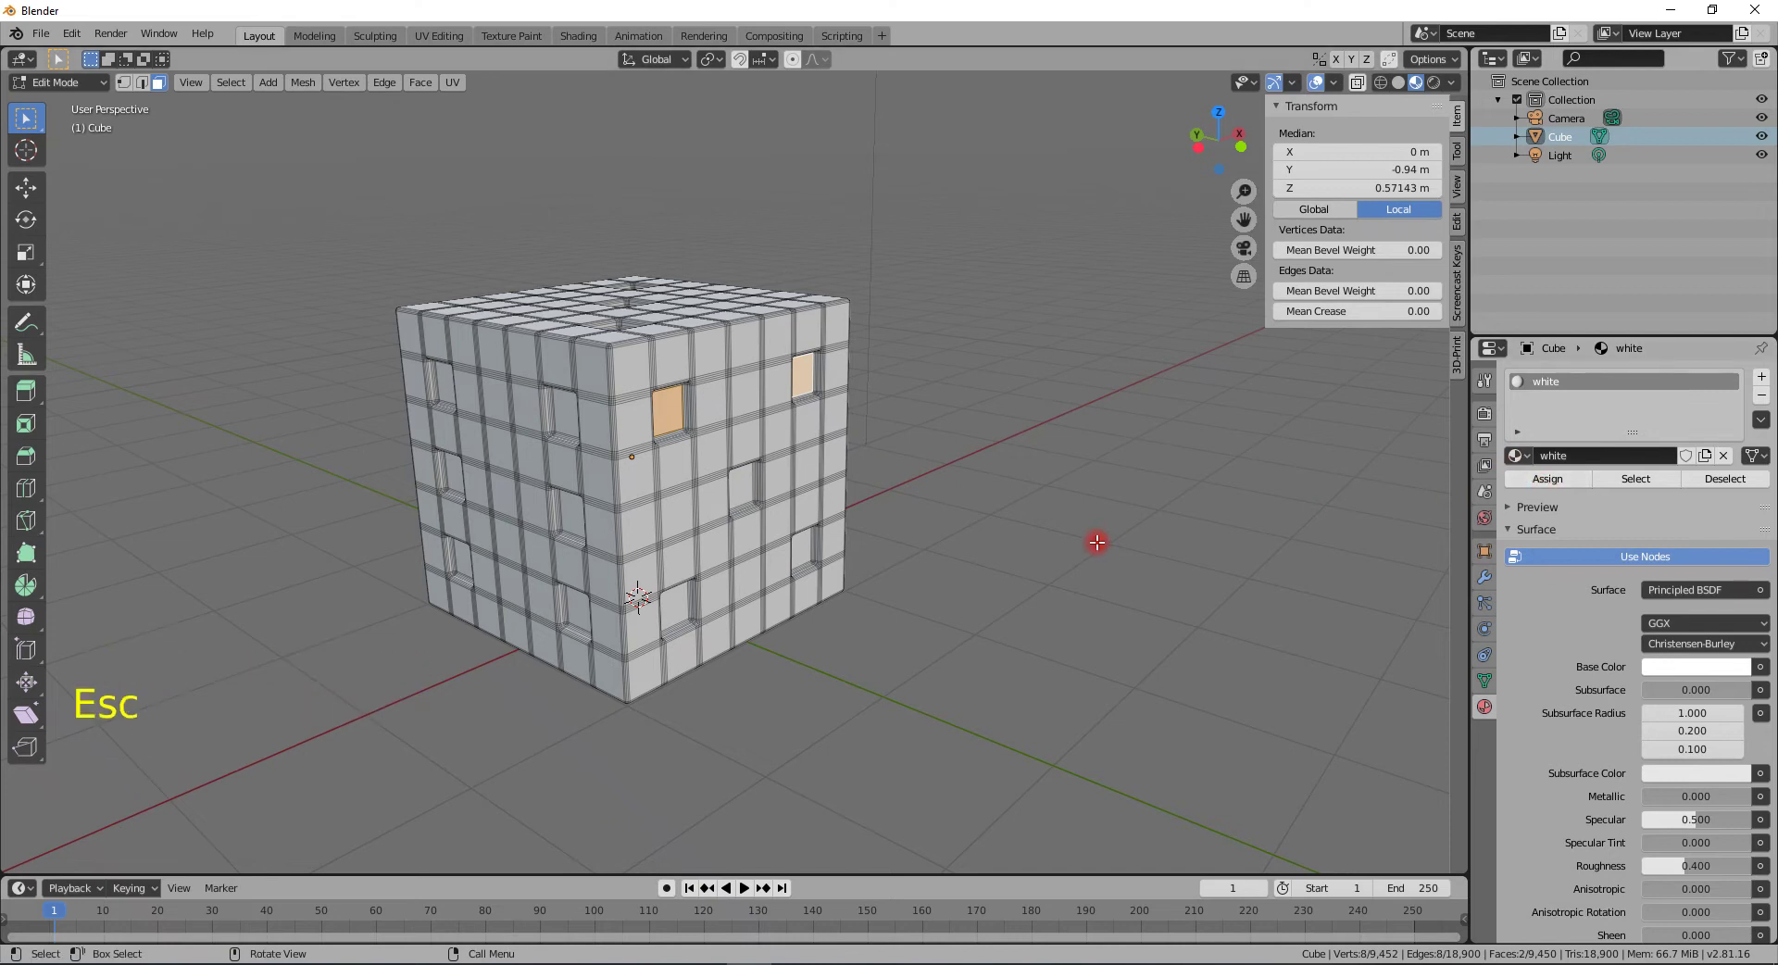
key("Tab")
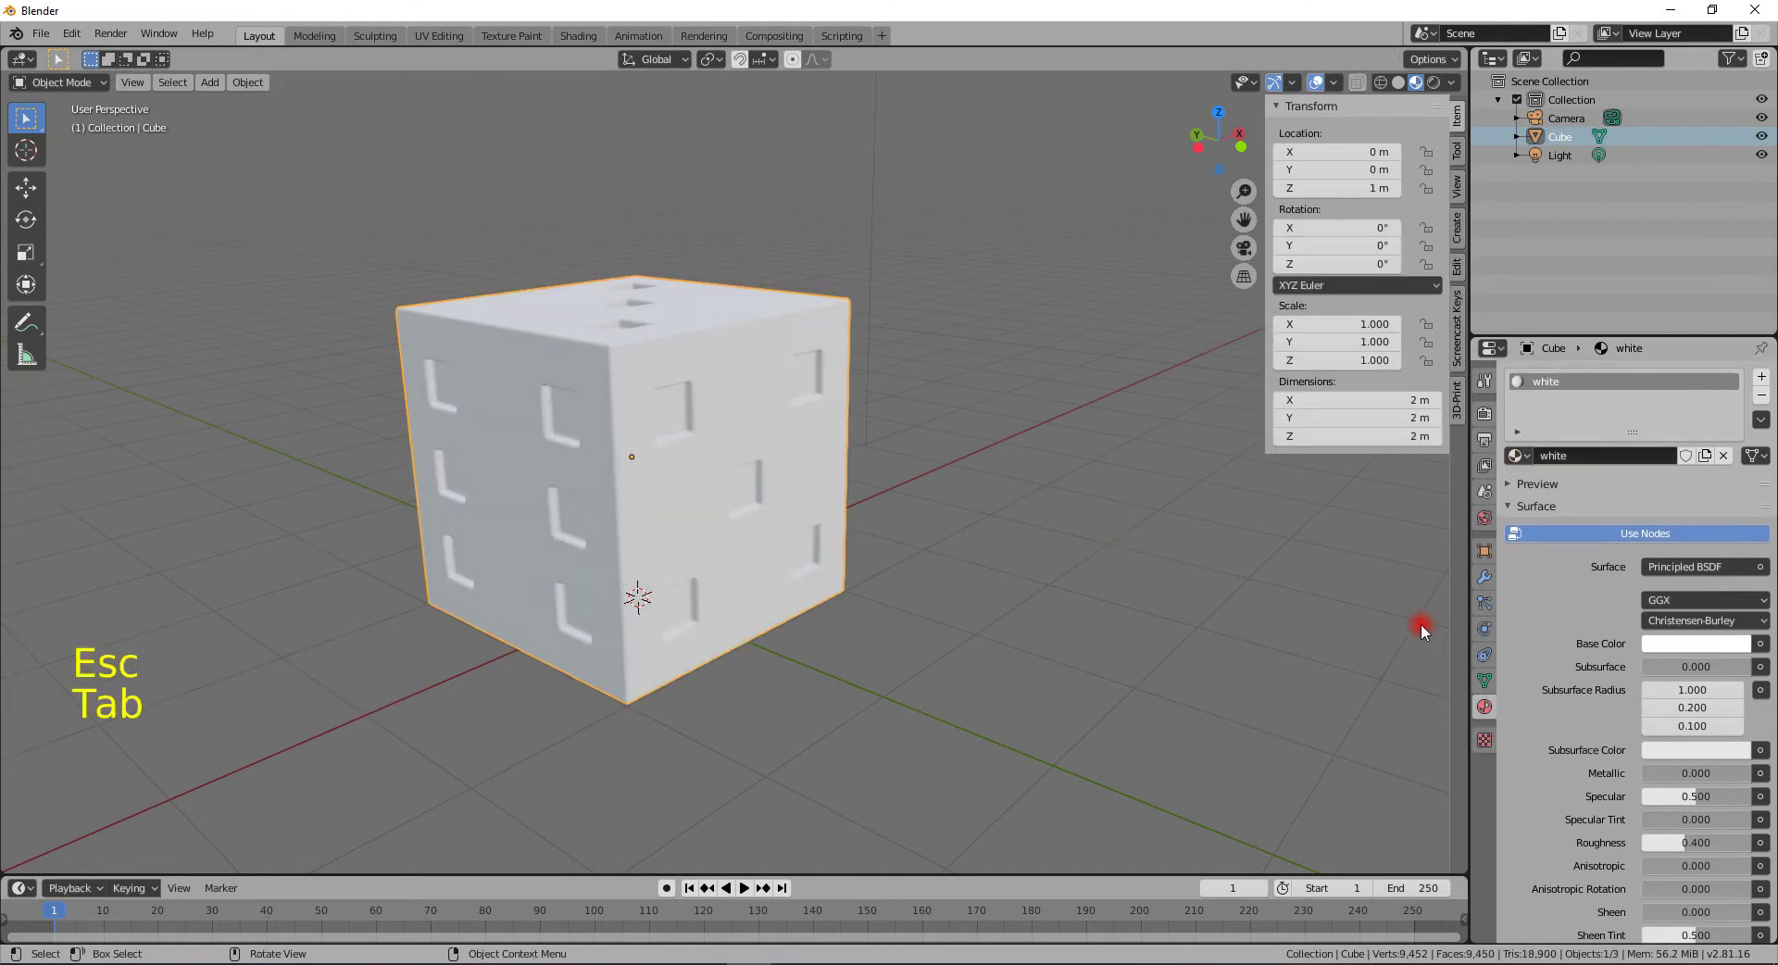
- Add a second material to the cube and name it "black"
left_click(1485, 707)
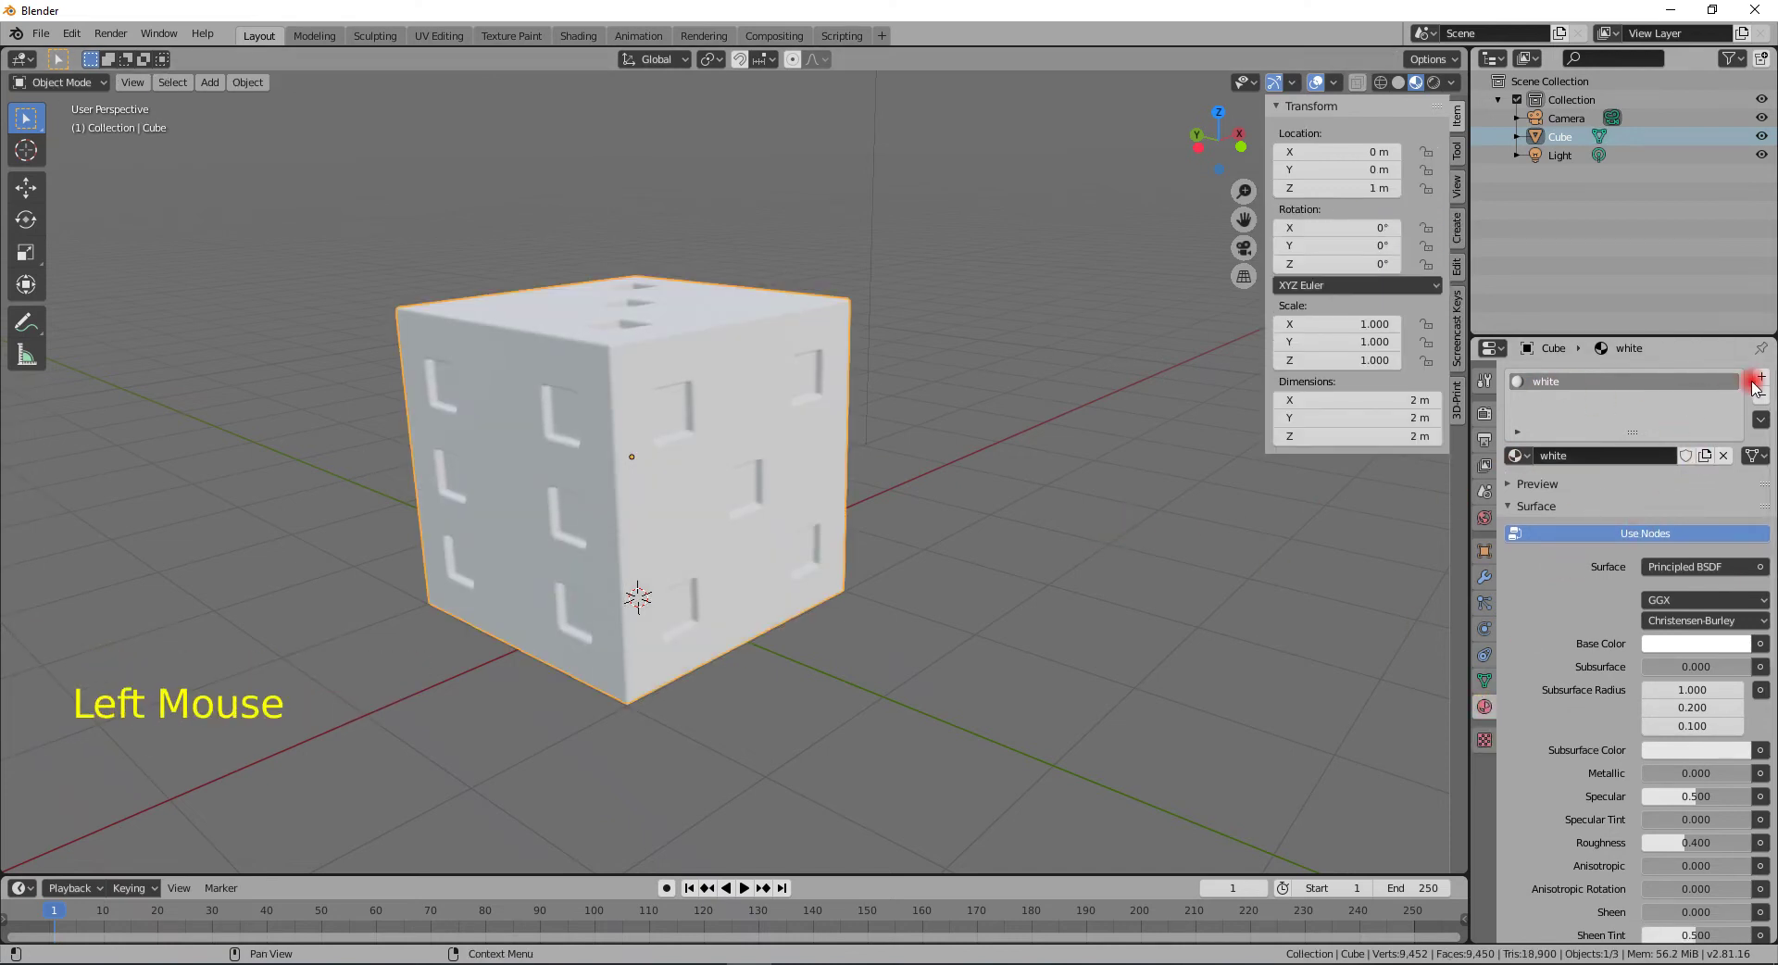
left_click(1763, 378)
left_click(1639, 491)
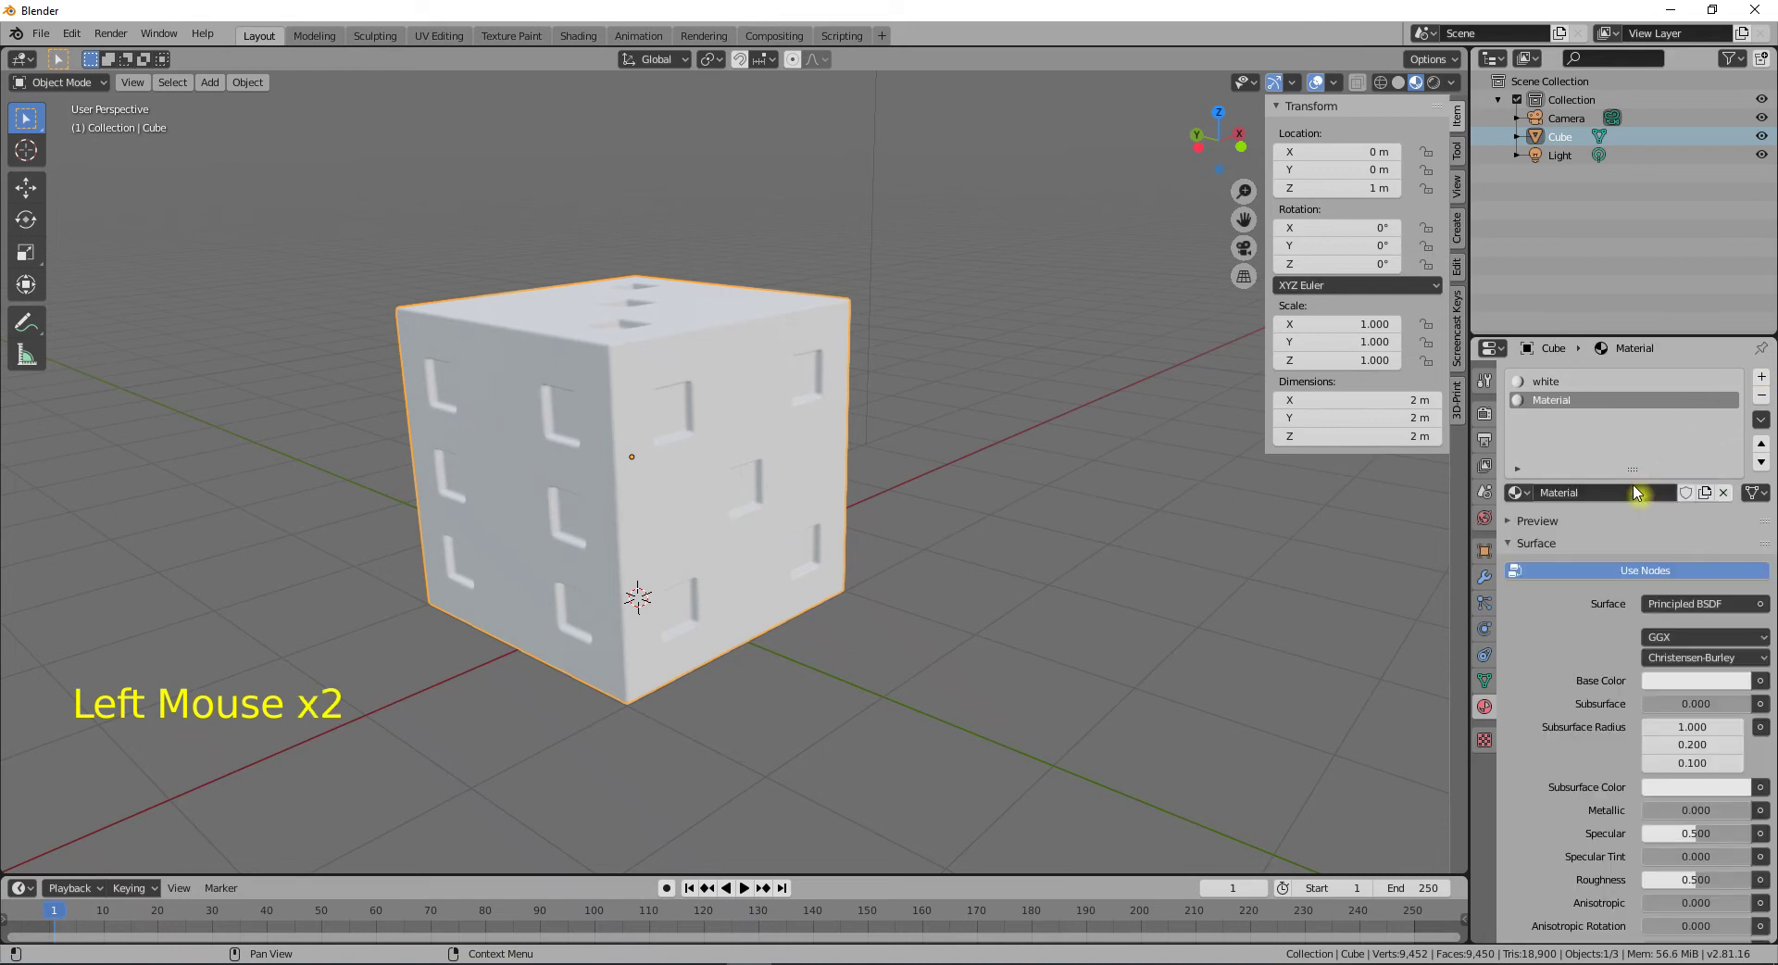
left_click(1572, 492)
key("BackSpace")
key("BackSpace")
key("BackSpace")
key("BackSpace")
key("BackSpace")
key("BackSpace")
key("Delete")
key("Delete")
key("Delete")
type("black")
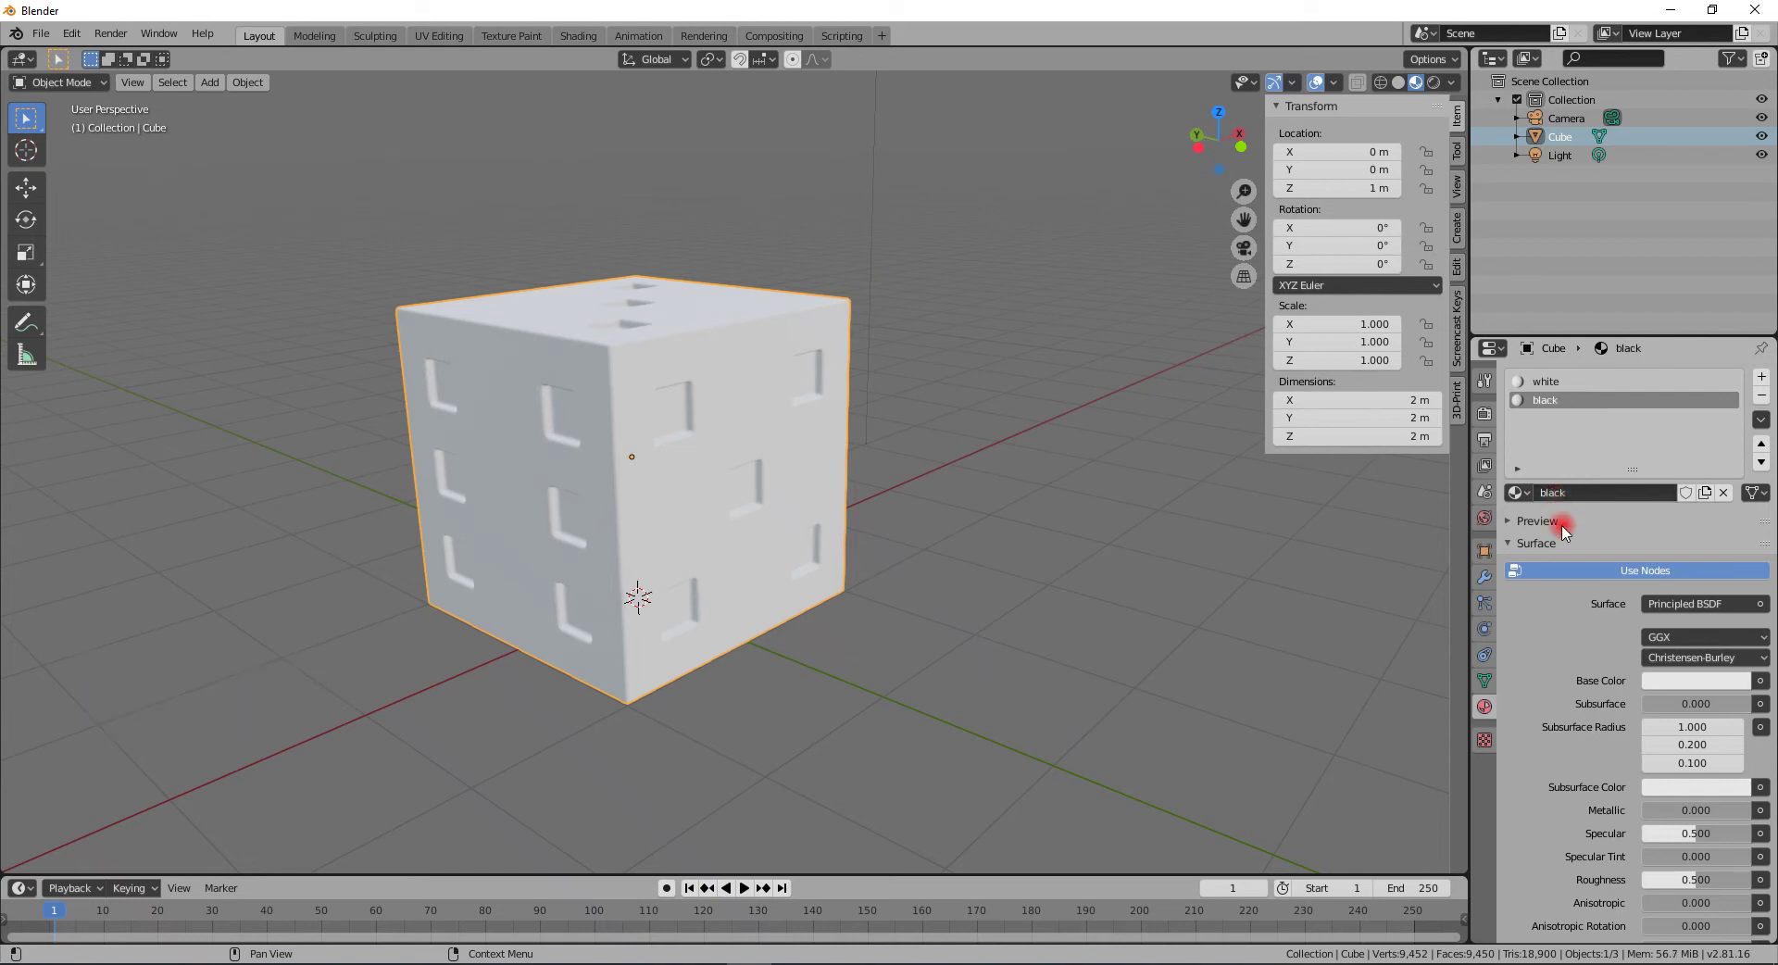
- Darken the black material's base color to nearly black
left_click(1693, 682)
left_click_drag(1746, 431, 1753, 544)
left_click(702, 515)
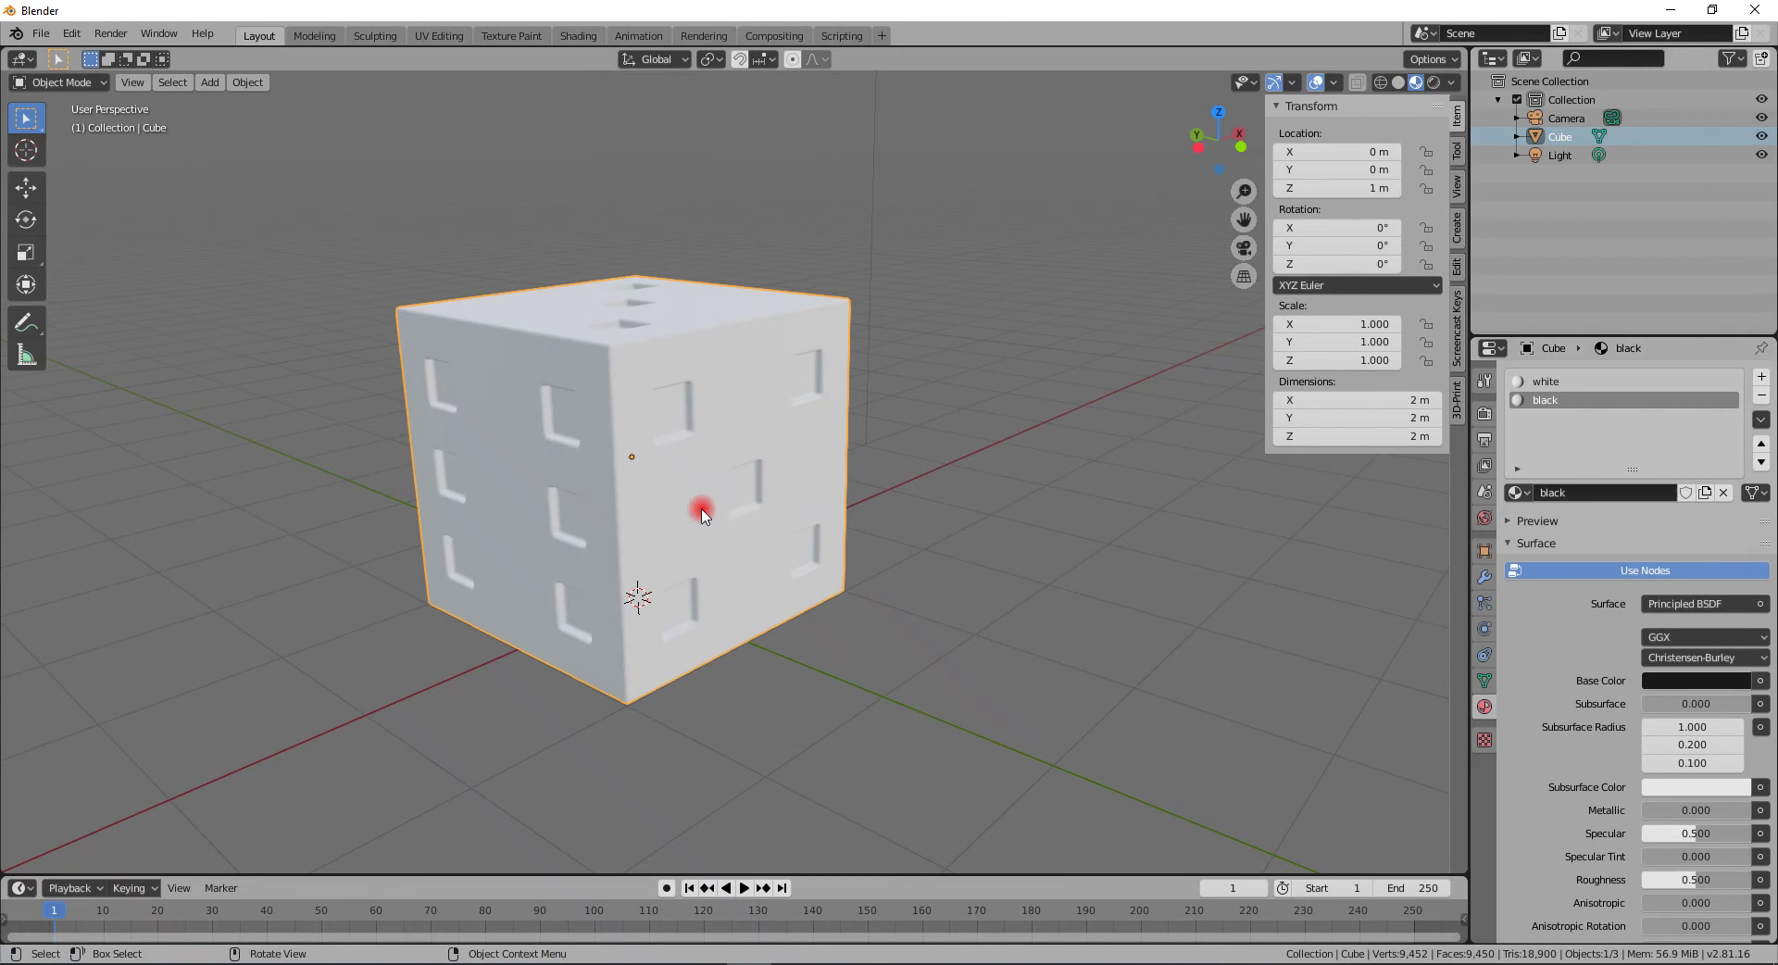
- Add the other three recessed faces of the five-pip side and all six of the six-pip side to the face selection
key("Tab")
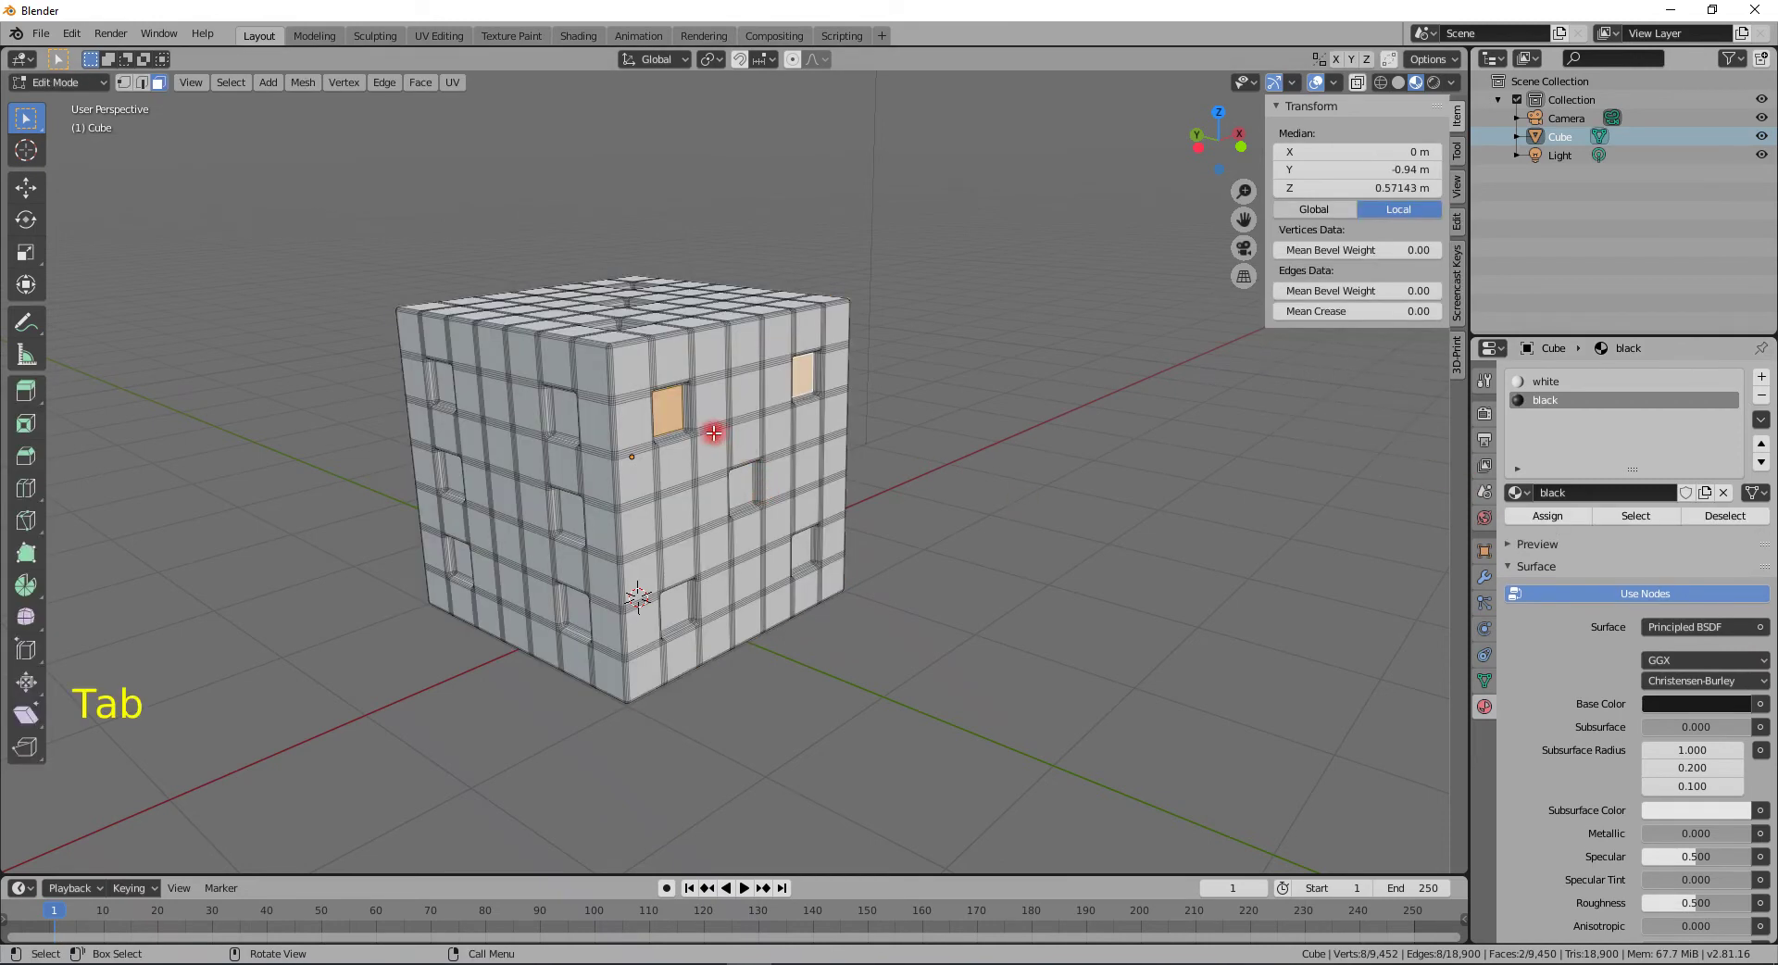
left_click(754, 483, "shift")
left_click(681, 604, "shift")
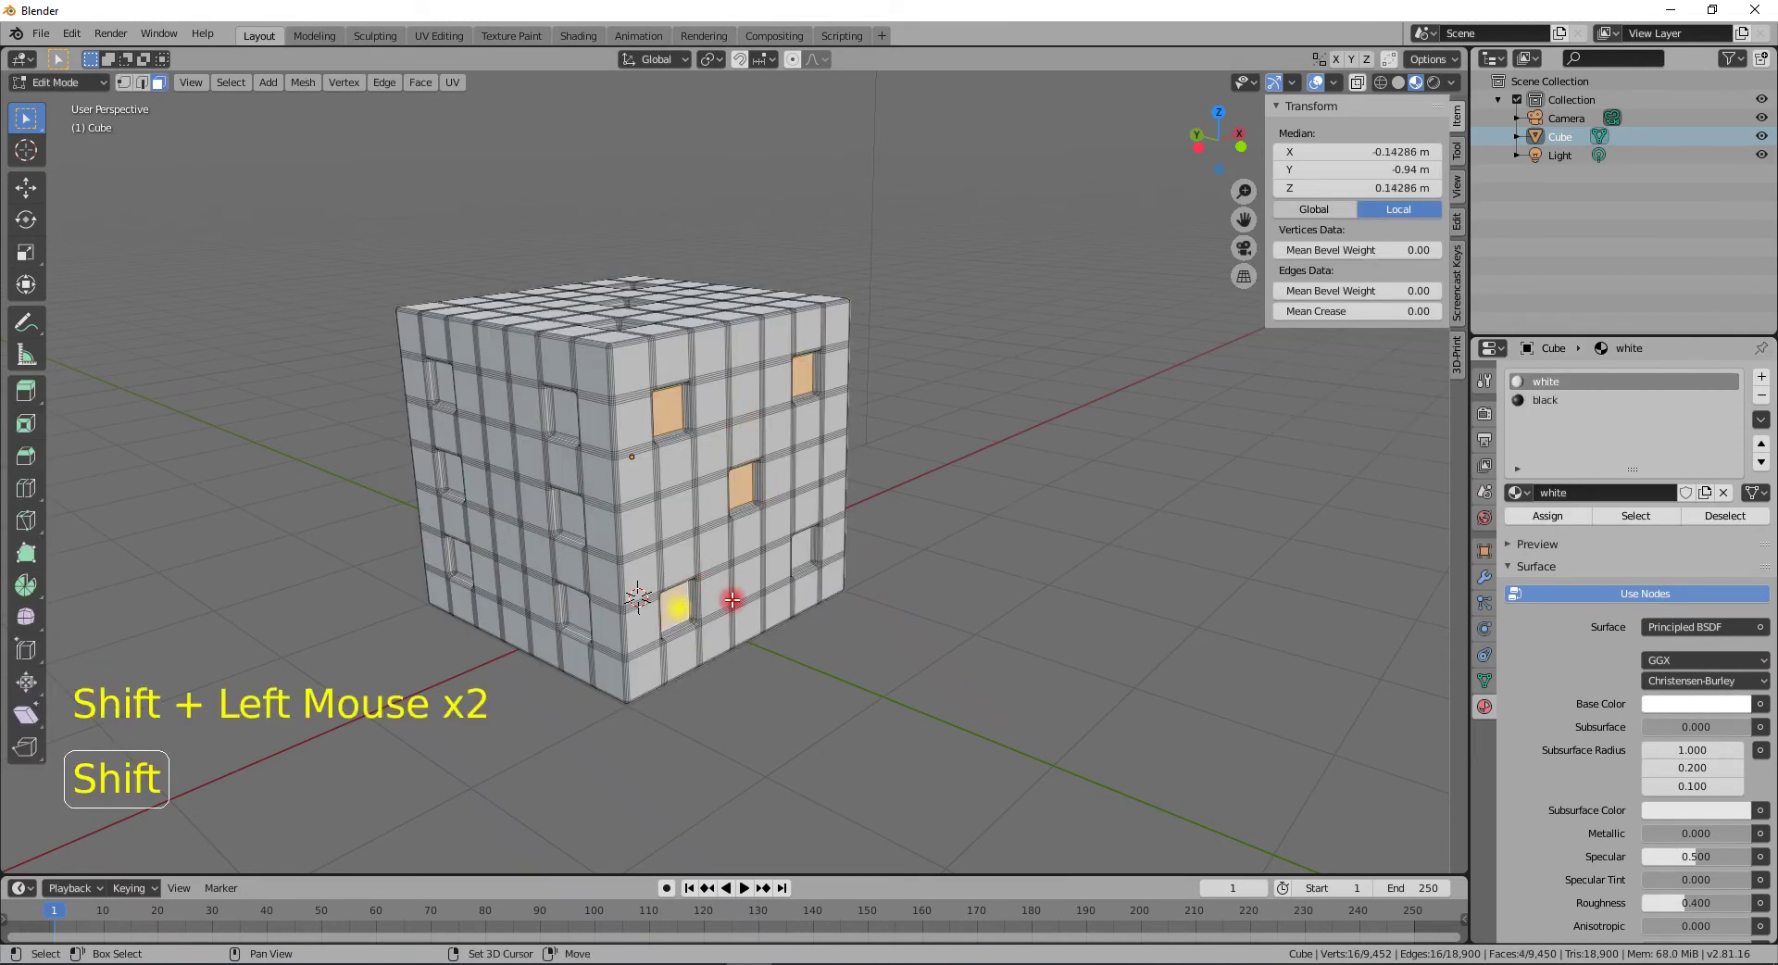
left_click(813, 553, "shift")
left_click(445, 383, "shift")
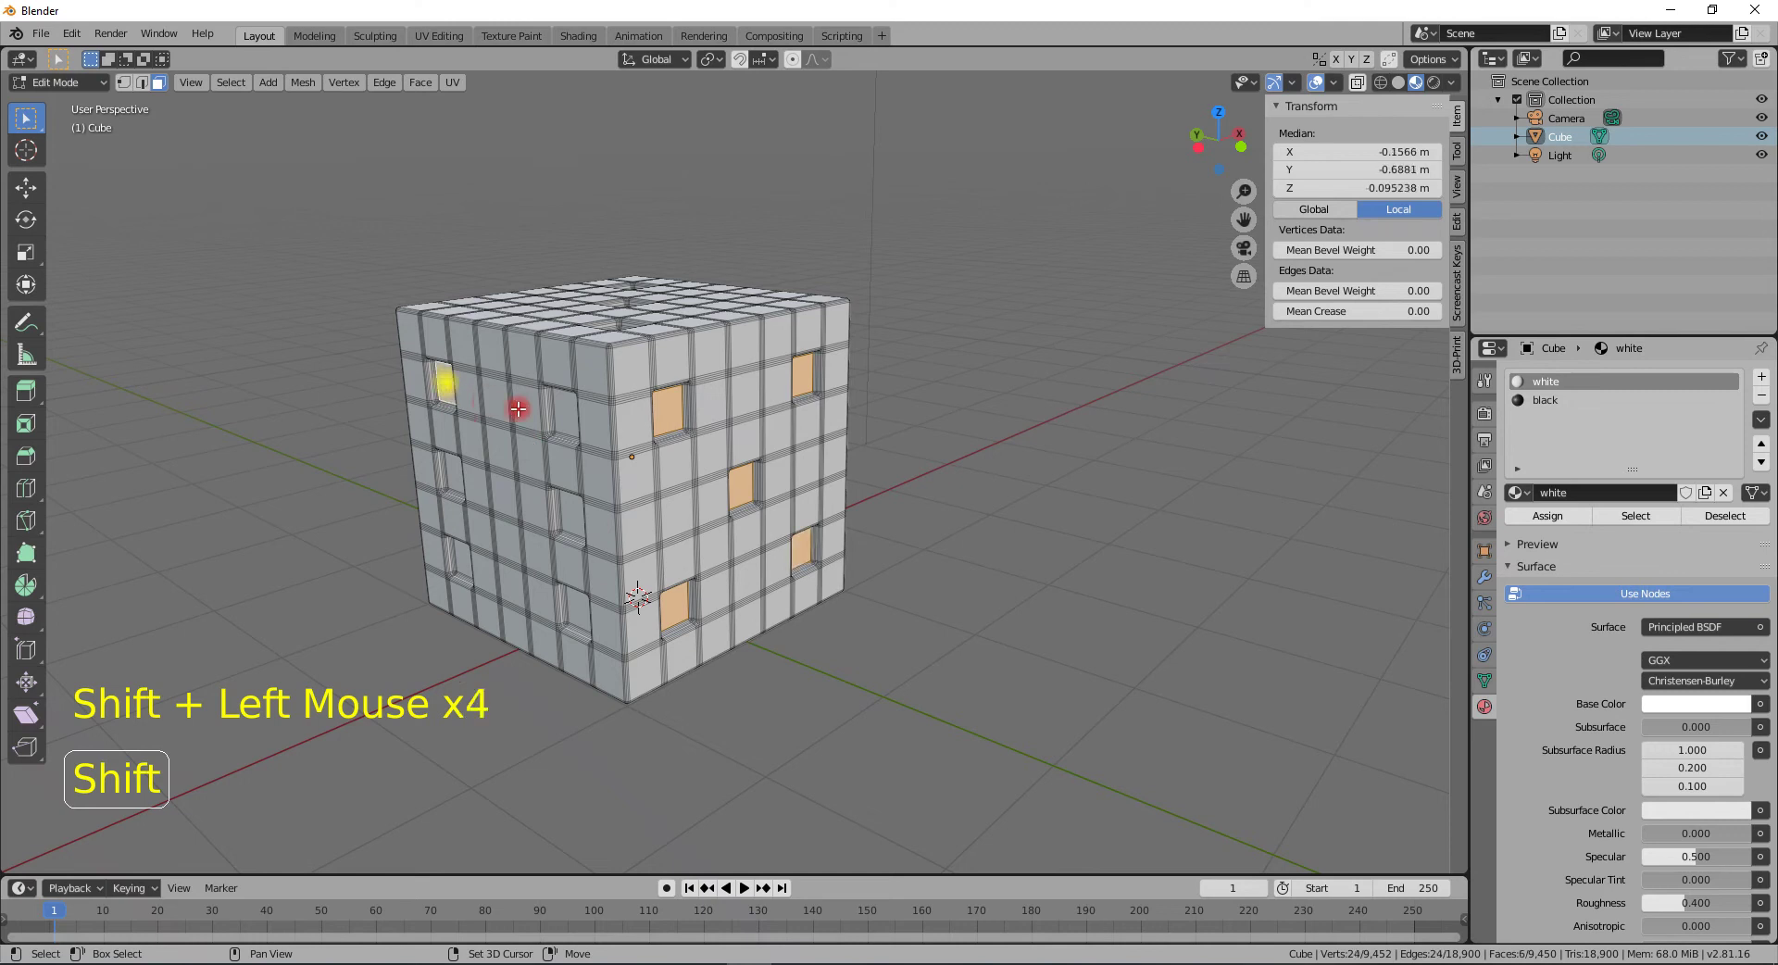
left_click(557, 419, "shift")
left_click(570, 511, "shift")
left_click(454, 474, "shift")
left_click(461, 558, "shift")
left_click(574, 609, "shift")
- Add the recessed faces of the three-pip top, the one-pip side and the two-pip side to the selection
middle_click_drag(695, 482, 540, 476)
left_click(528, 461, "shift")
left_click(591, 368, "shift")
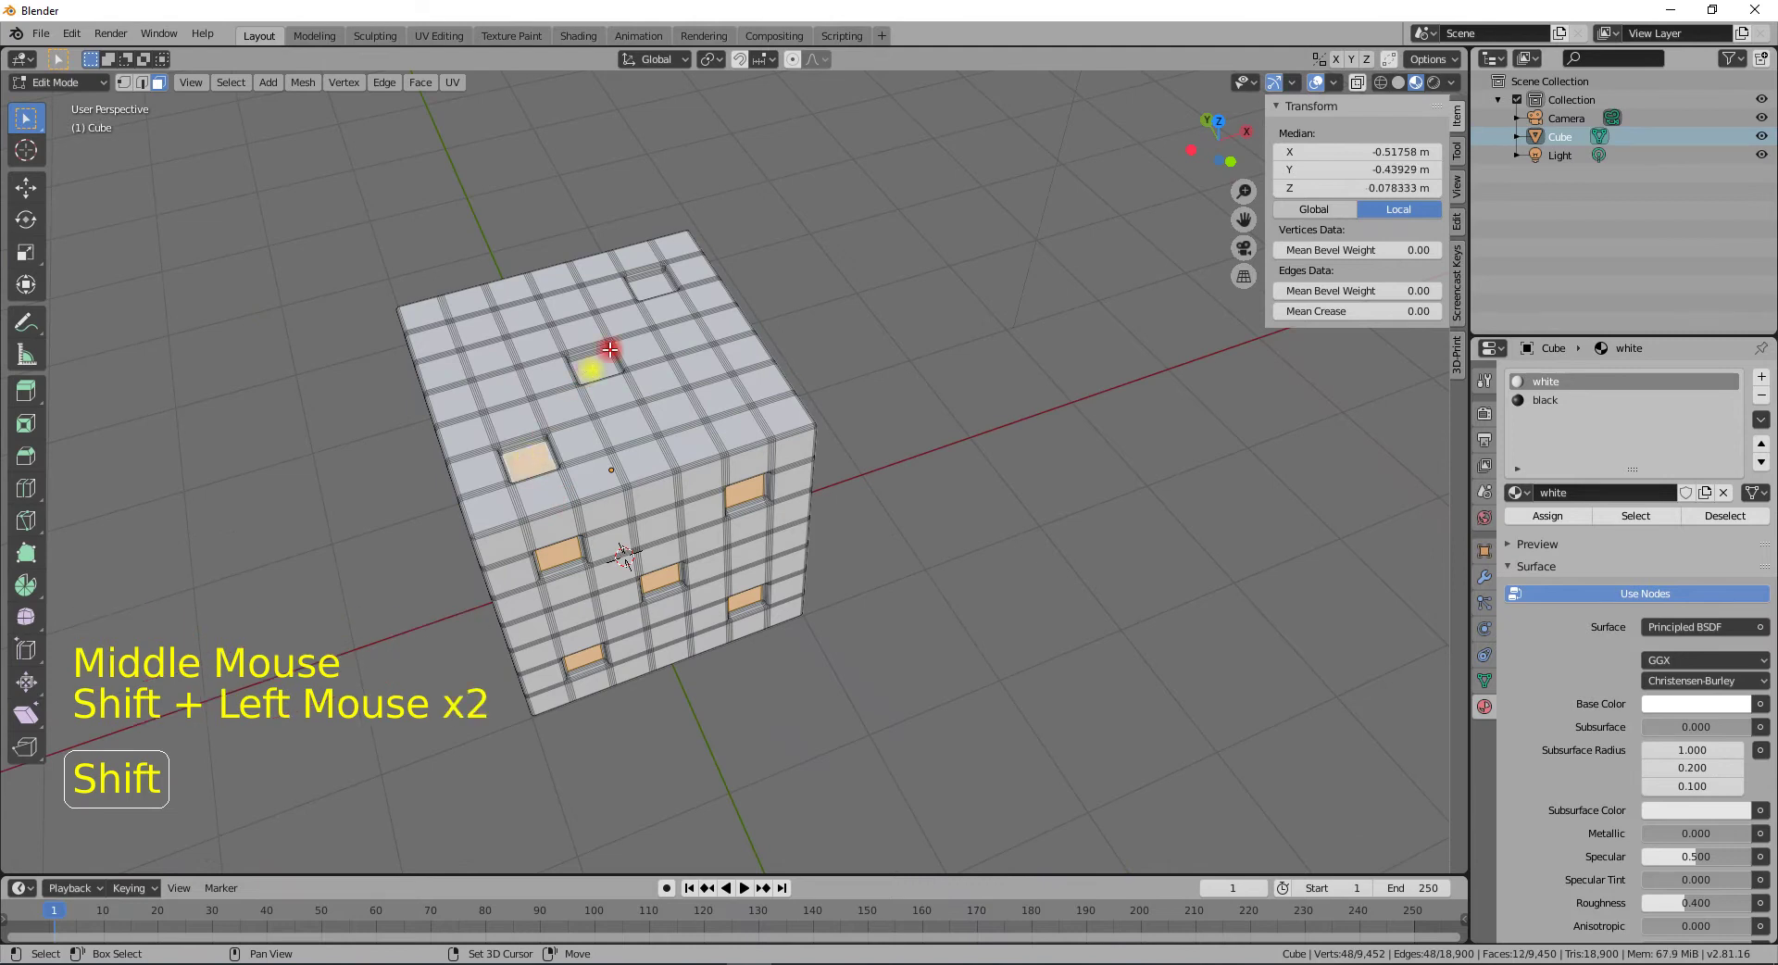
left_click(644, 283, "shift")
middle_click_drag(665, 299, 833, 389)
left_click(768, 443, "shift")
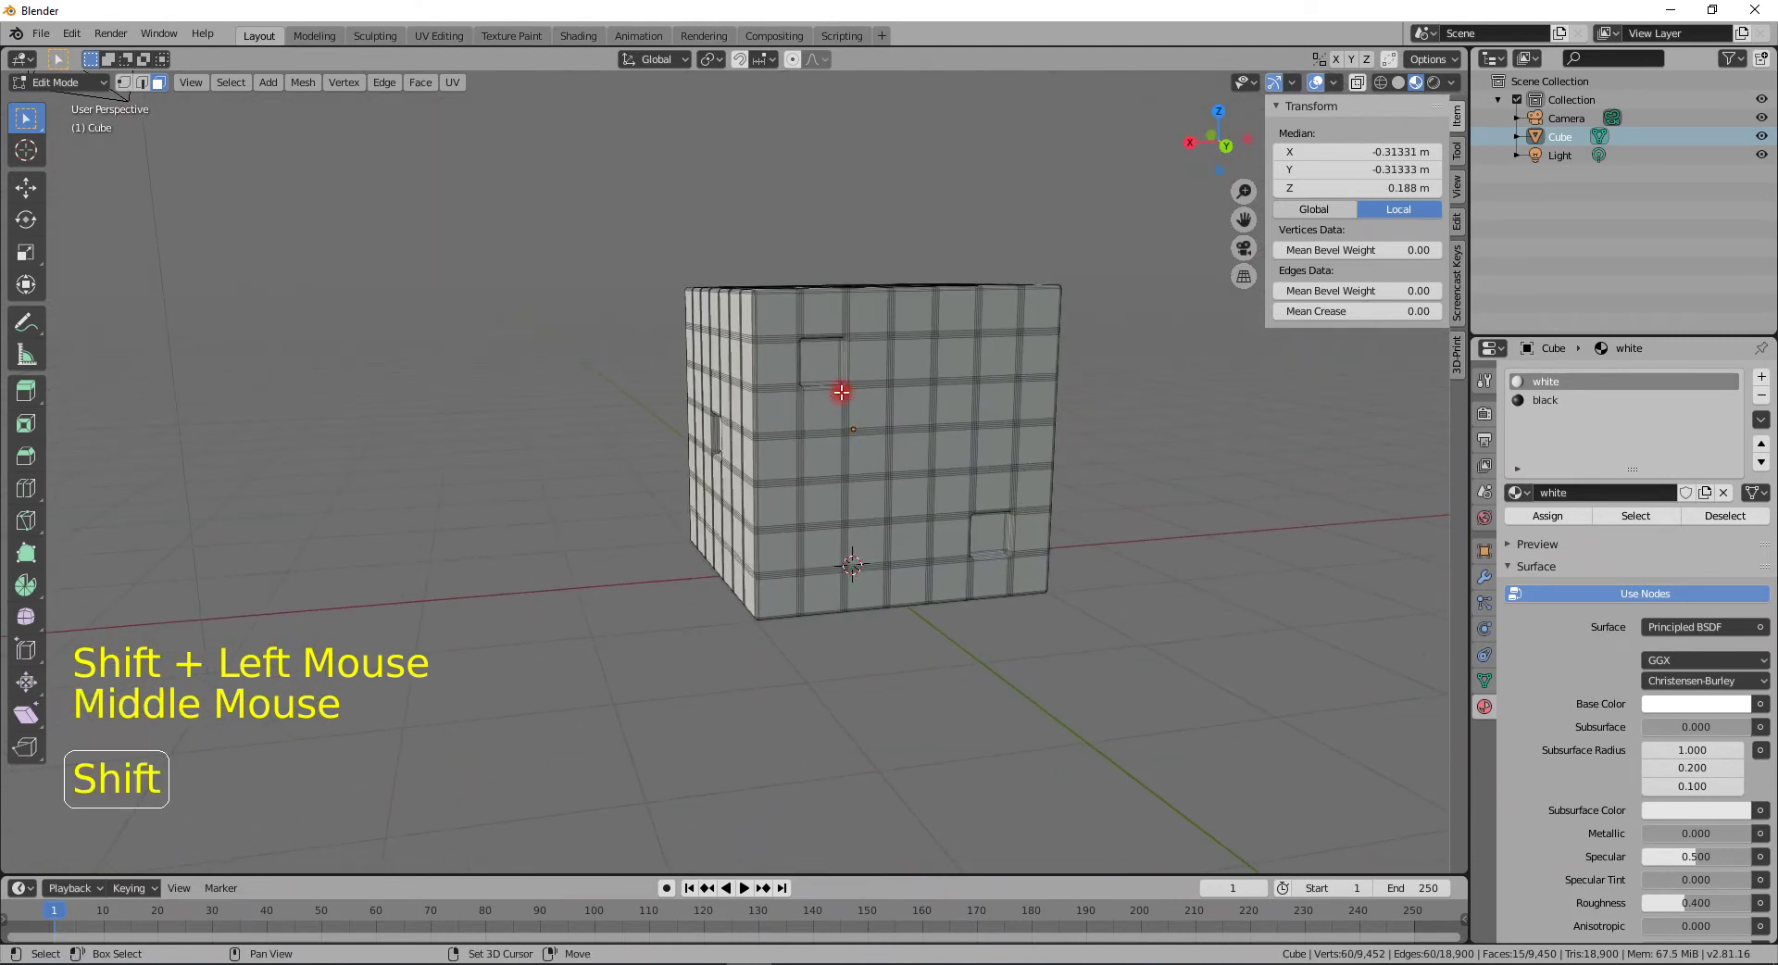
left_click(822, 362, "shift")
left_click(987, 525, "shift")
left_click(986, 525, "shift")
- Add the four recessed faces on the underside to the selection and assign the black material to all selected pip faces
middle_click_drag(990, 527, 972, 421)
left_click(971, 422, "shift")
left_click(796, 383, "shift")
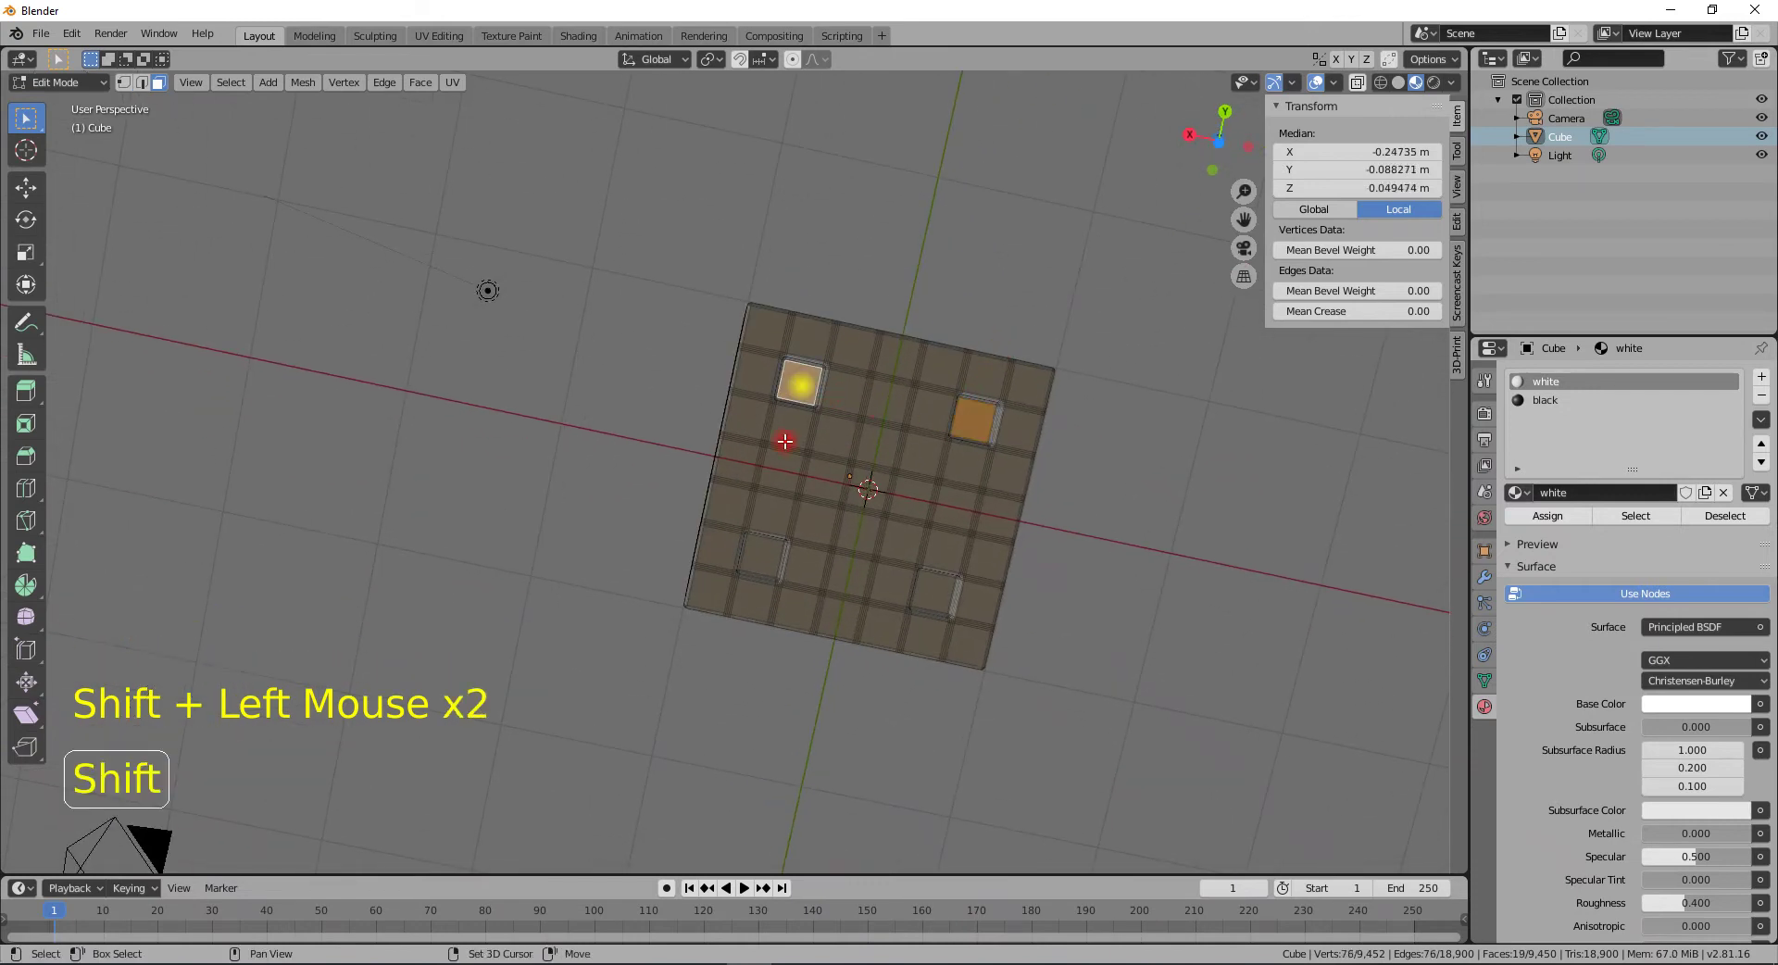
left_click(763, 560, "shift")
left_click(951, 590, "shift")
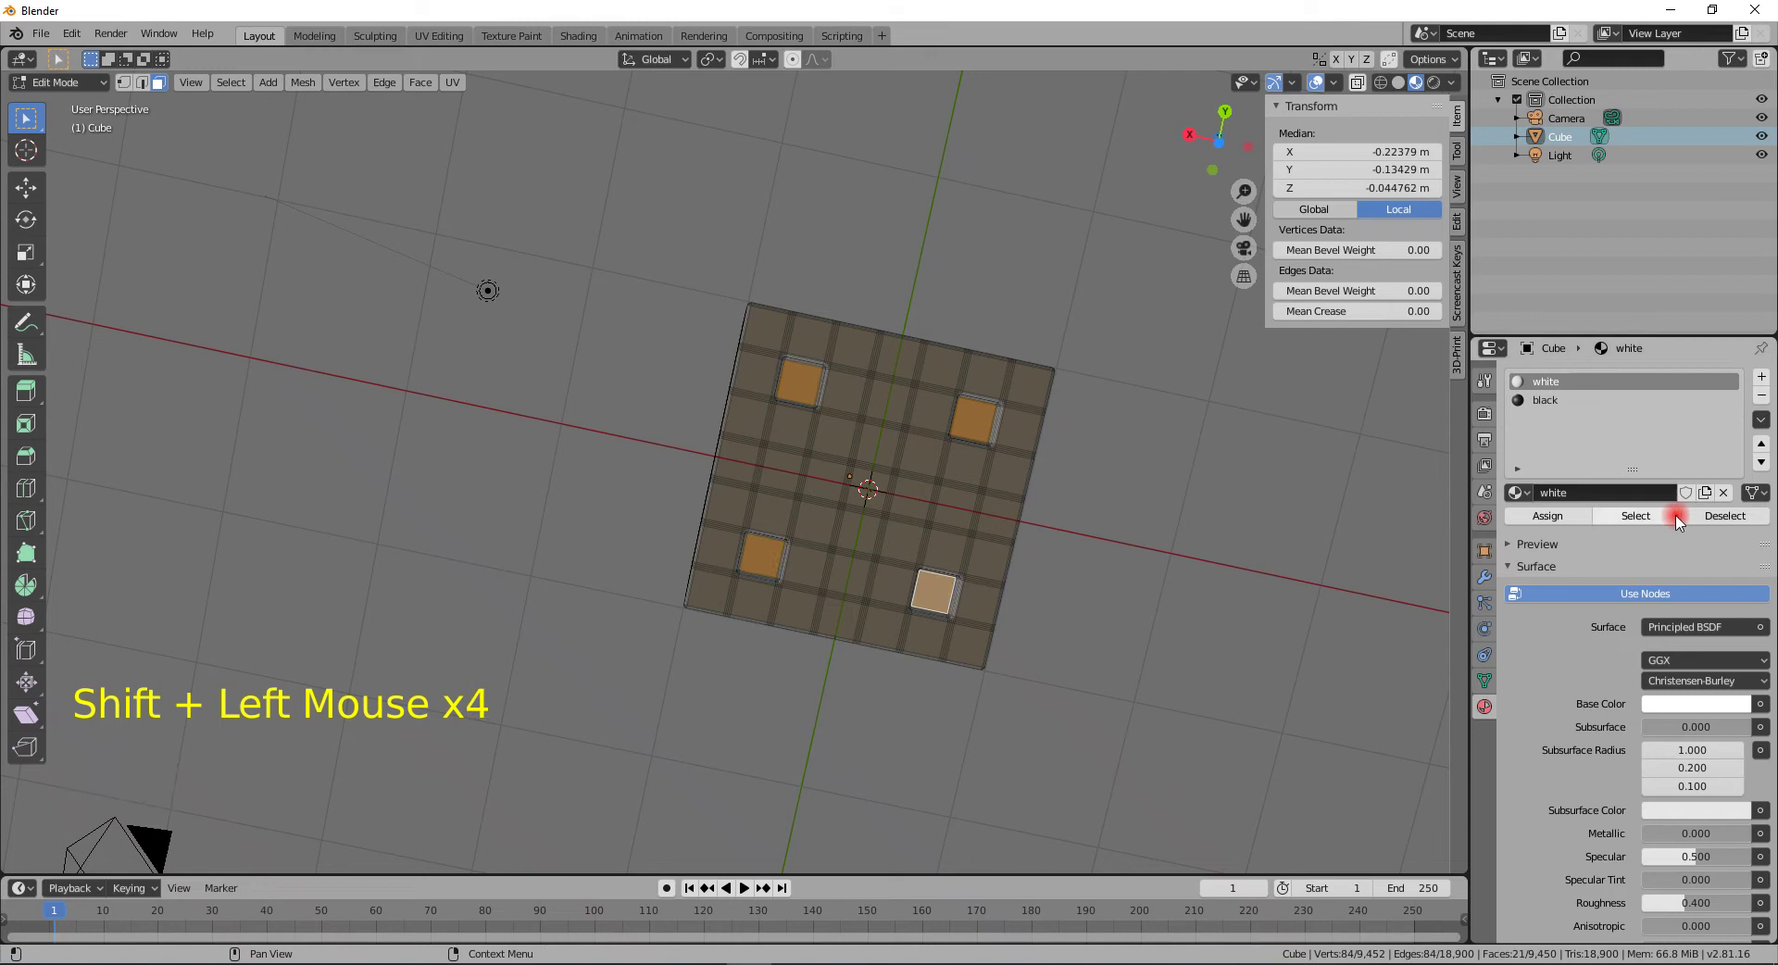
left_click(1556, 519)
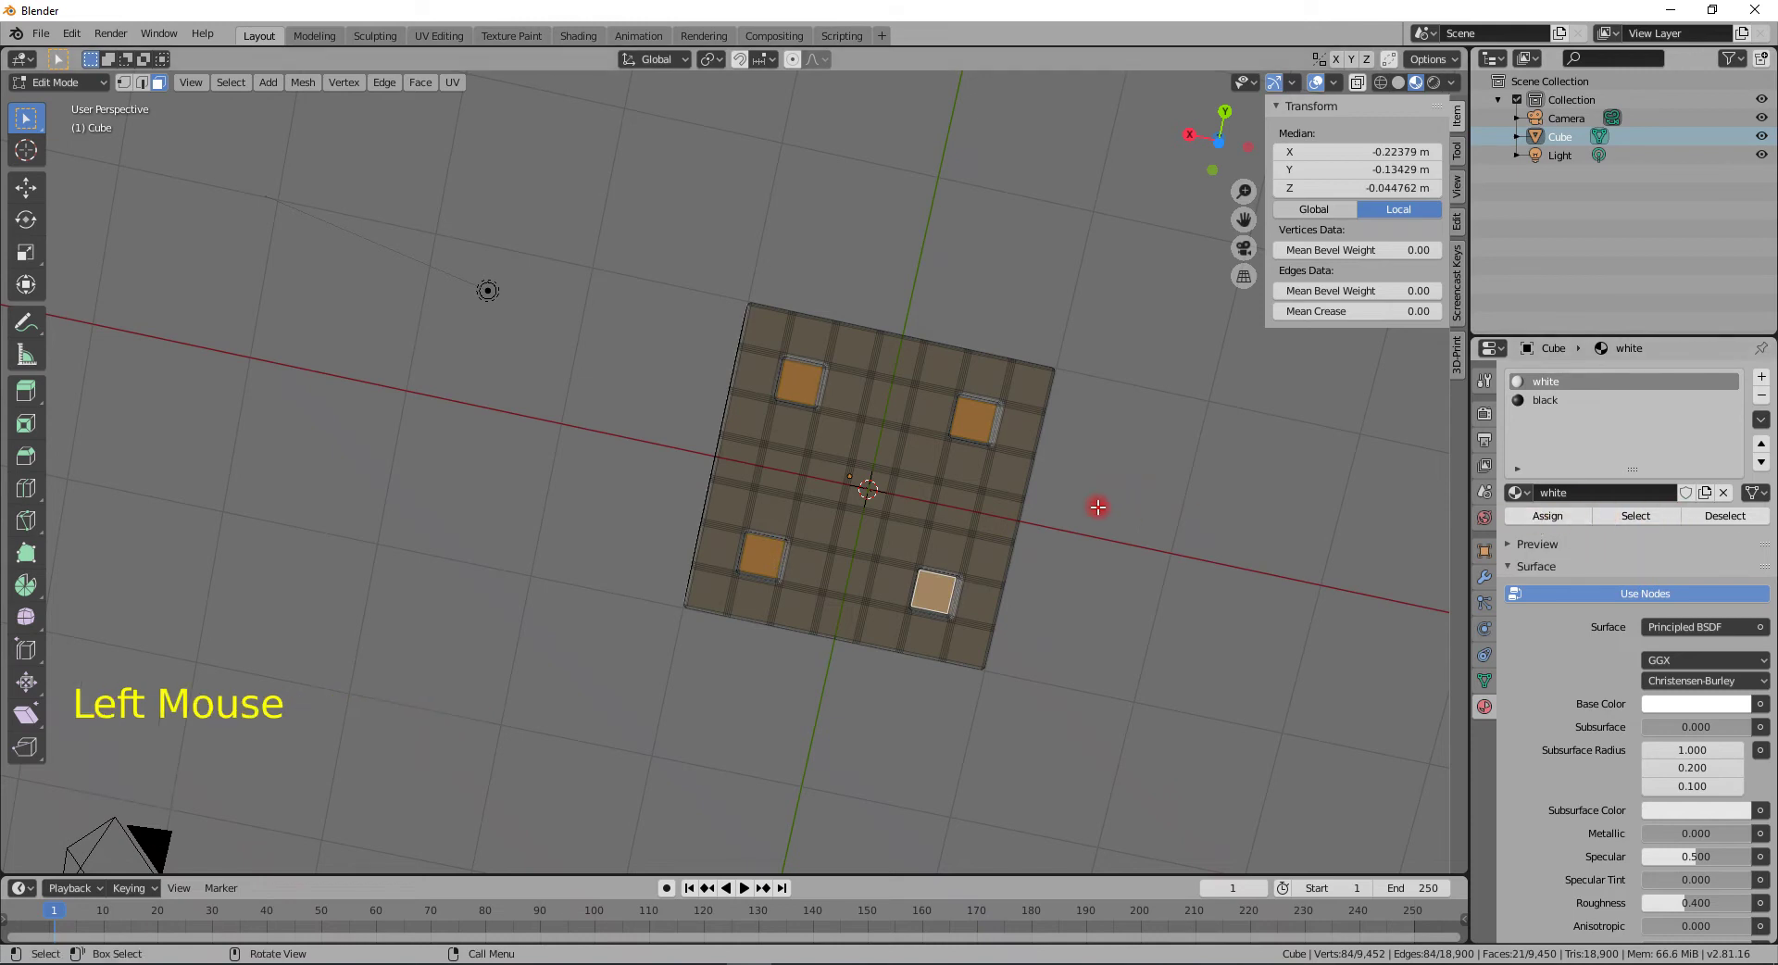
left_click(1543, 400)
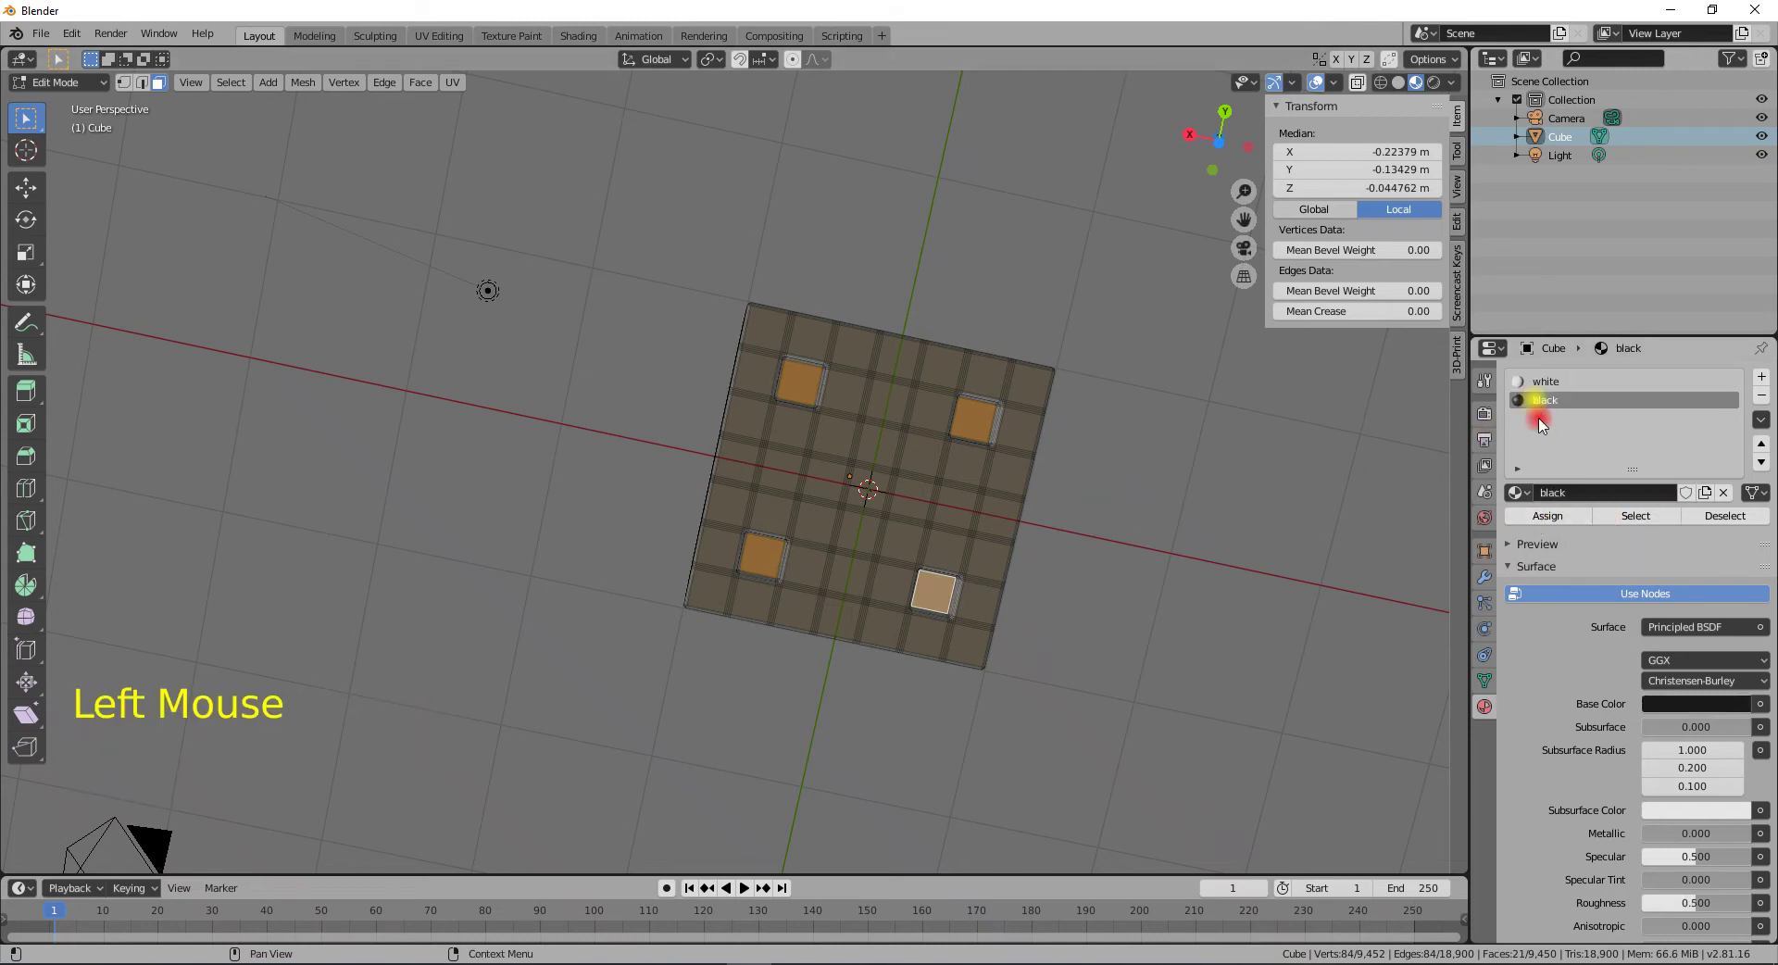
left_click(1547, 519)
- Check the black pips in Object Mode, then examine the bevelled rims of the top side's recesses in Edit Mode
middle_click_drag(964, 496, 1004, 552)
key("Tab")
middle_click_drag(830, 467, 725, 475)
scroll(1028, 424, "down", 4)
scroll(725, 475, "up", 3)
key("Tab")
middle_click_drag(726, 417, 703, 457)
scroll(709, 418, "up", 4)
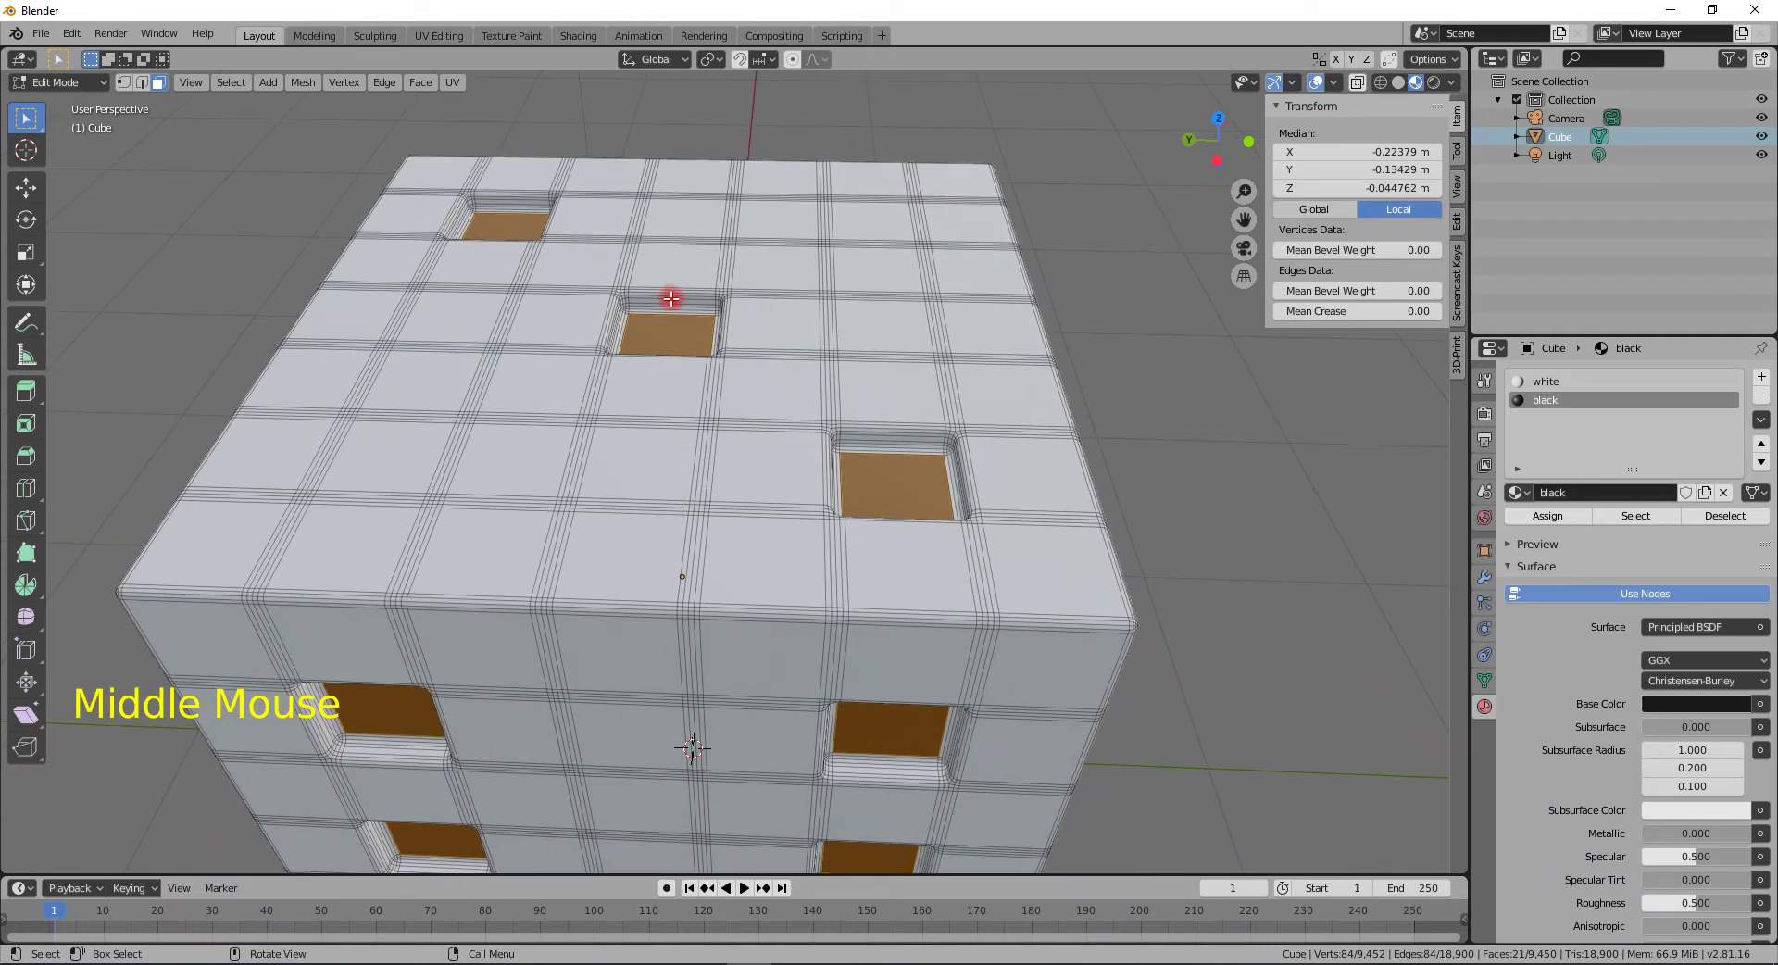
scroll(613, 308, "up", 3)
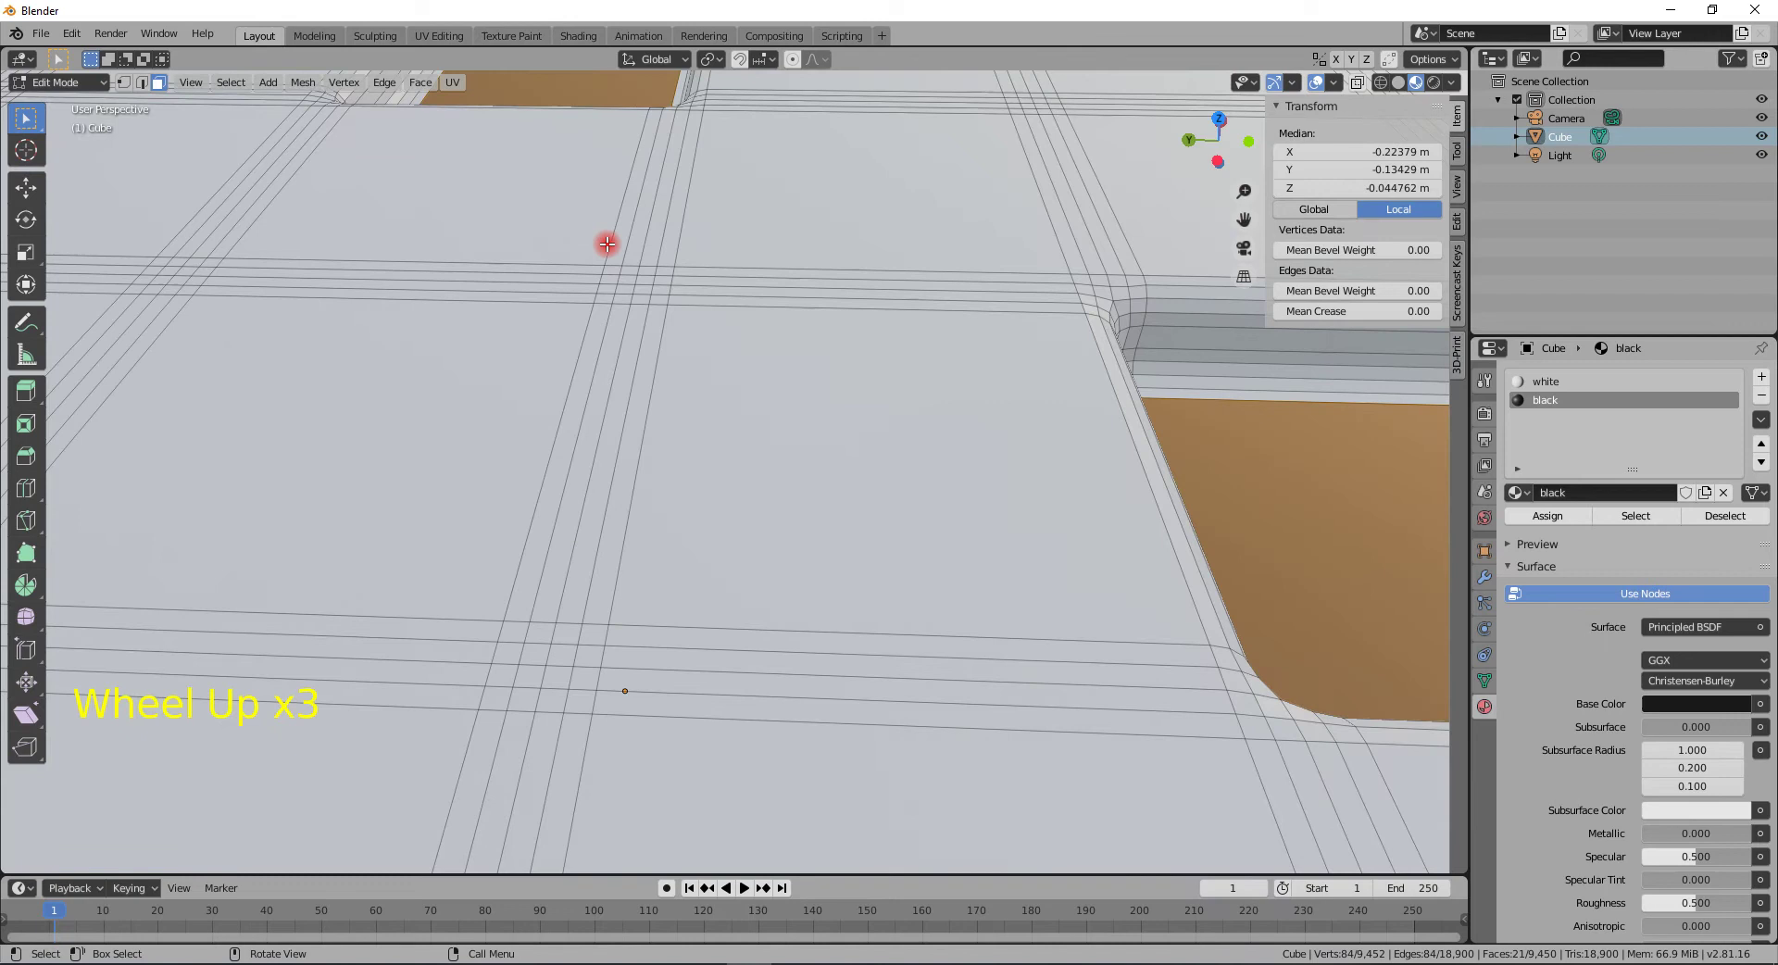
scroll(609, 253, "down", 2)
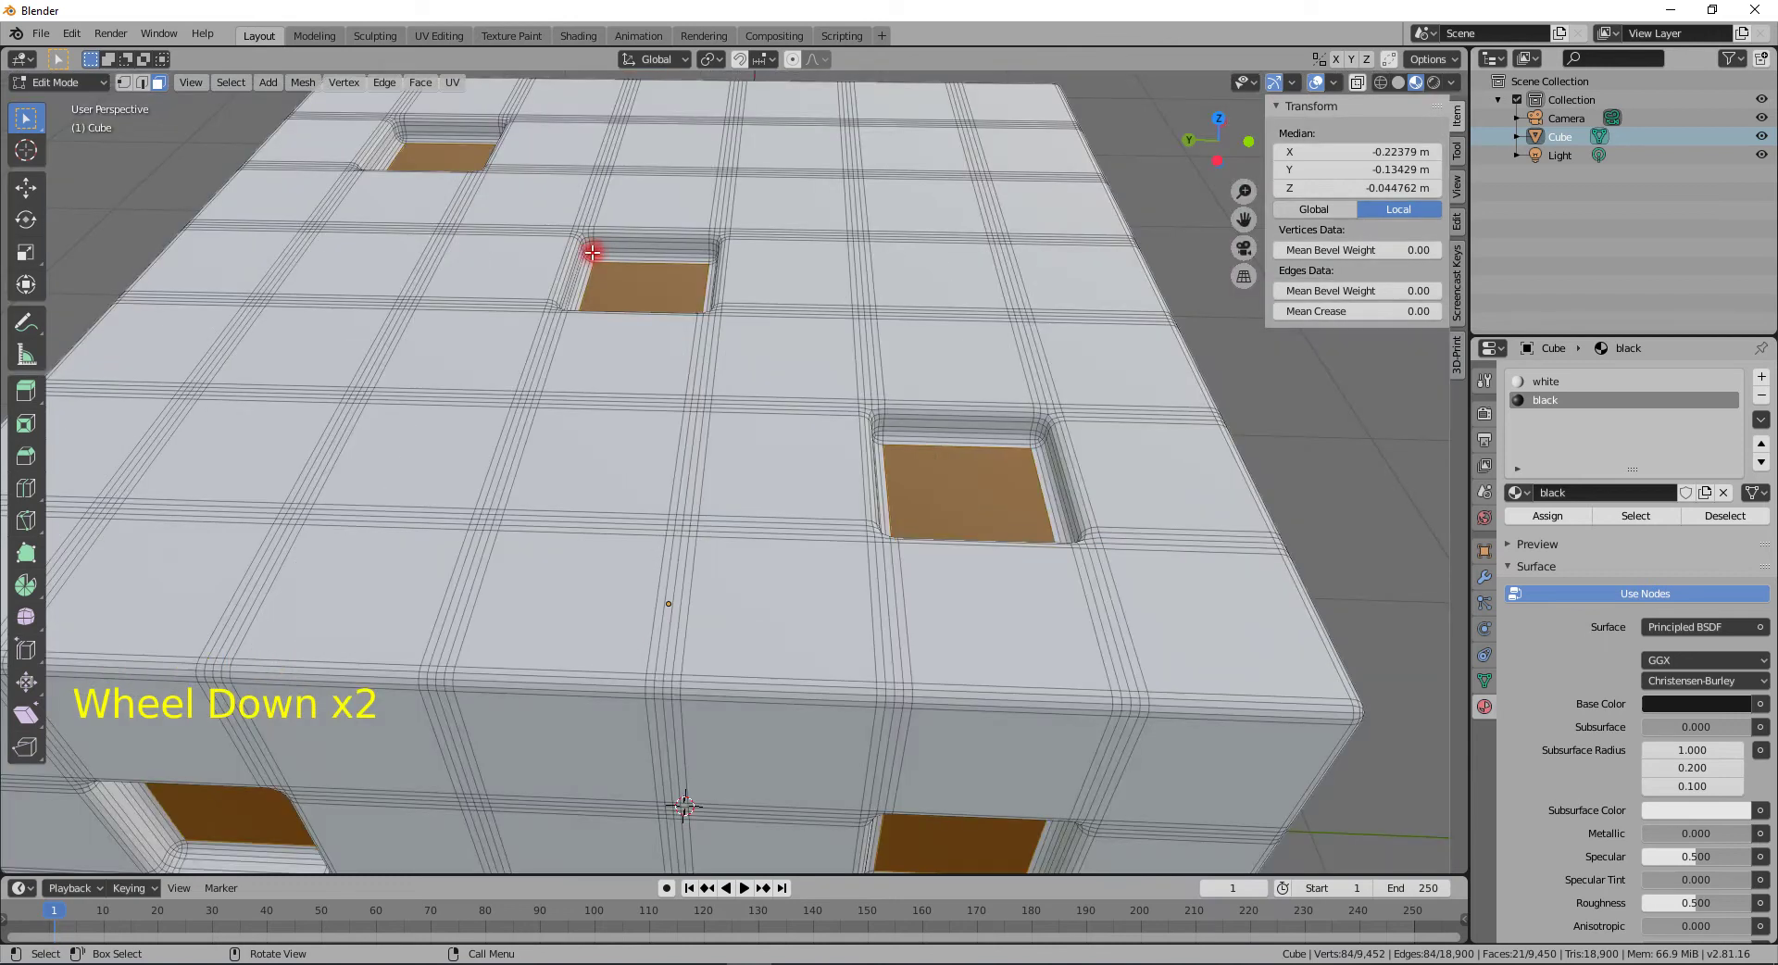
- Select a small corner face in the middle recess of the top side and examine its bevelled corner up close
left_click(591, 252)
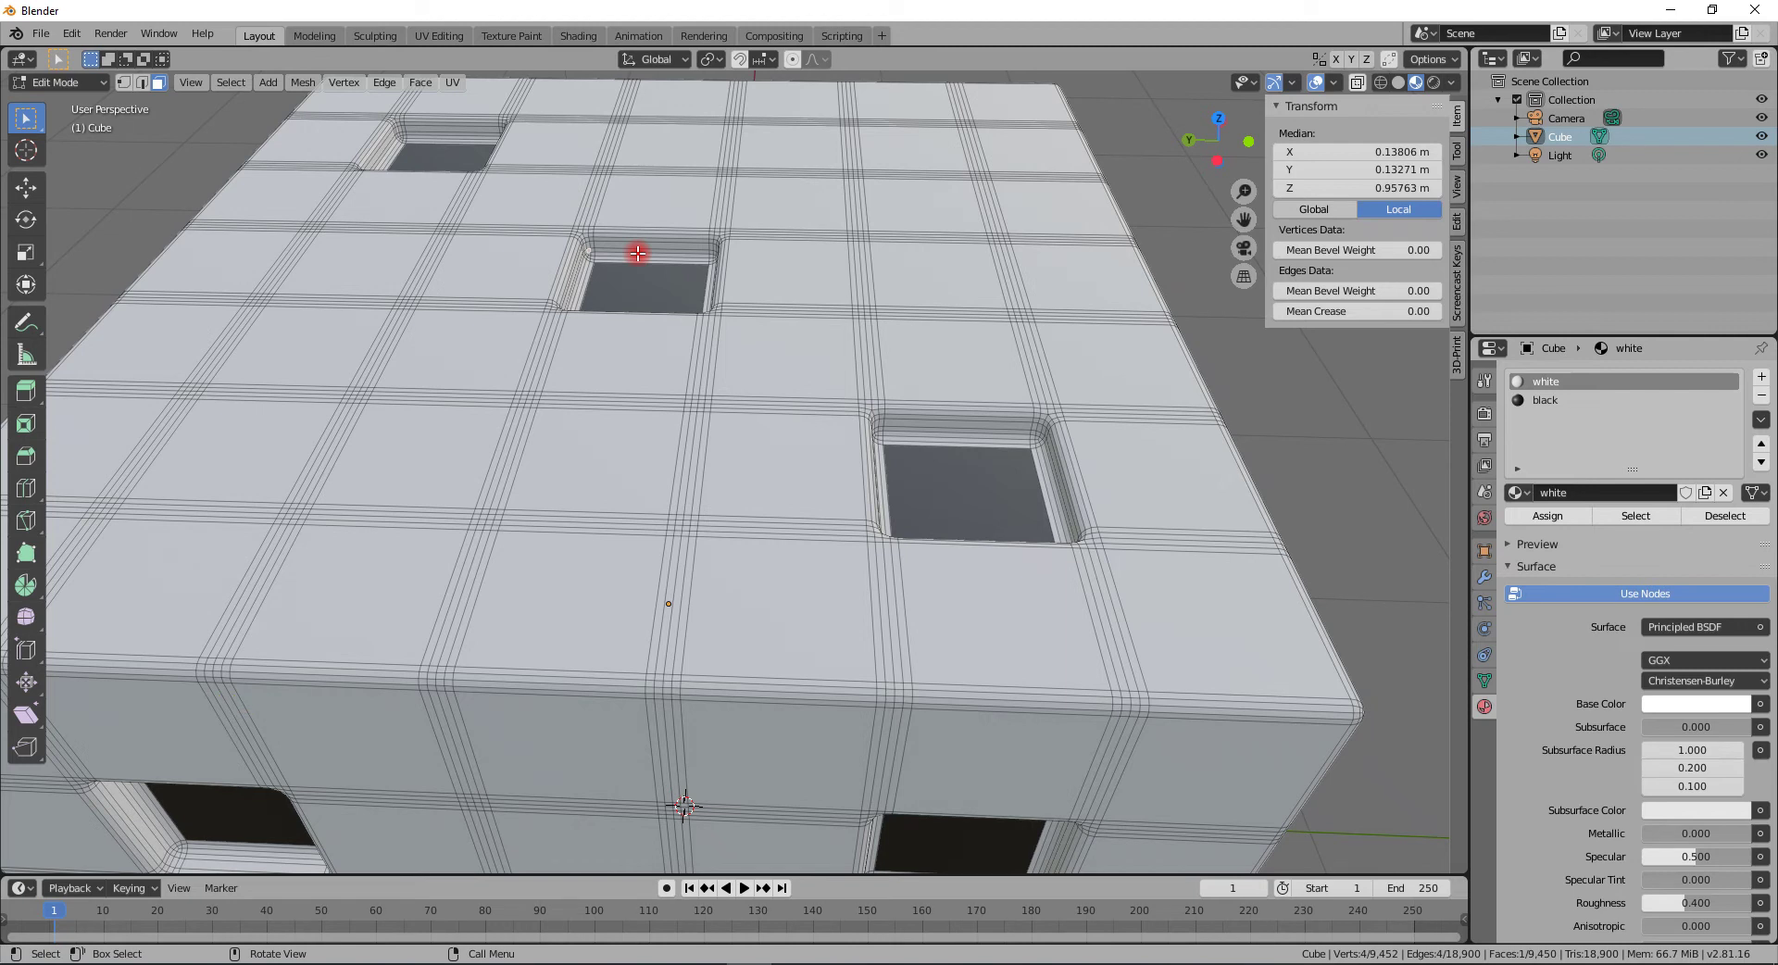
key("ctrl")
key("ctrl+KP_Decimal")
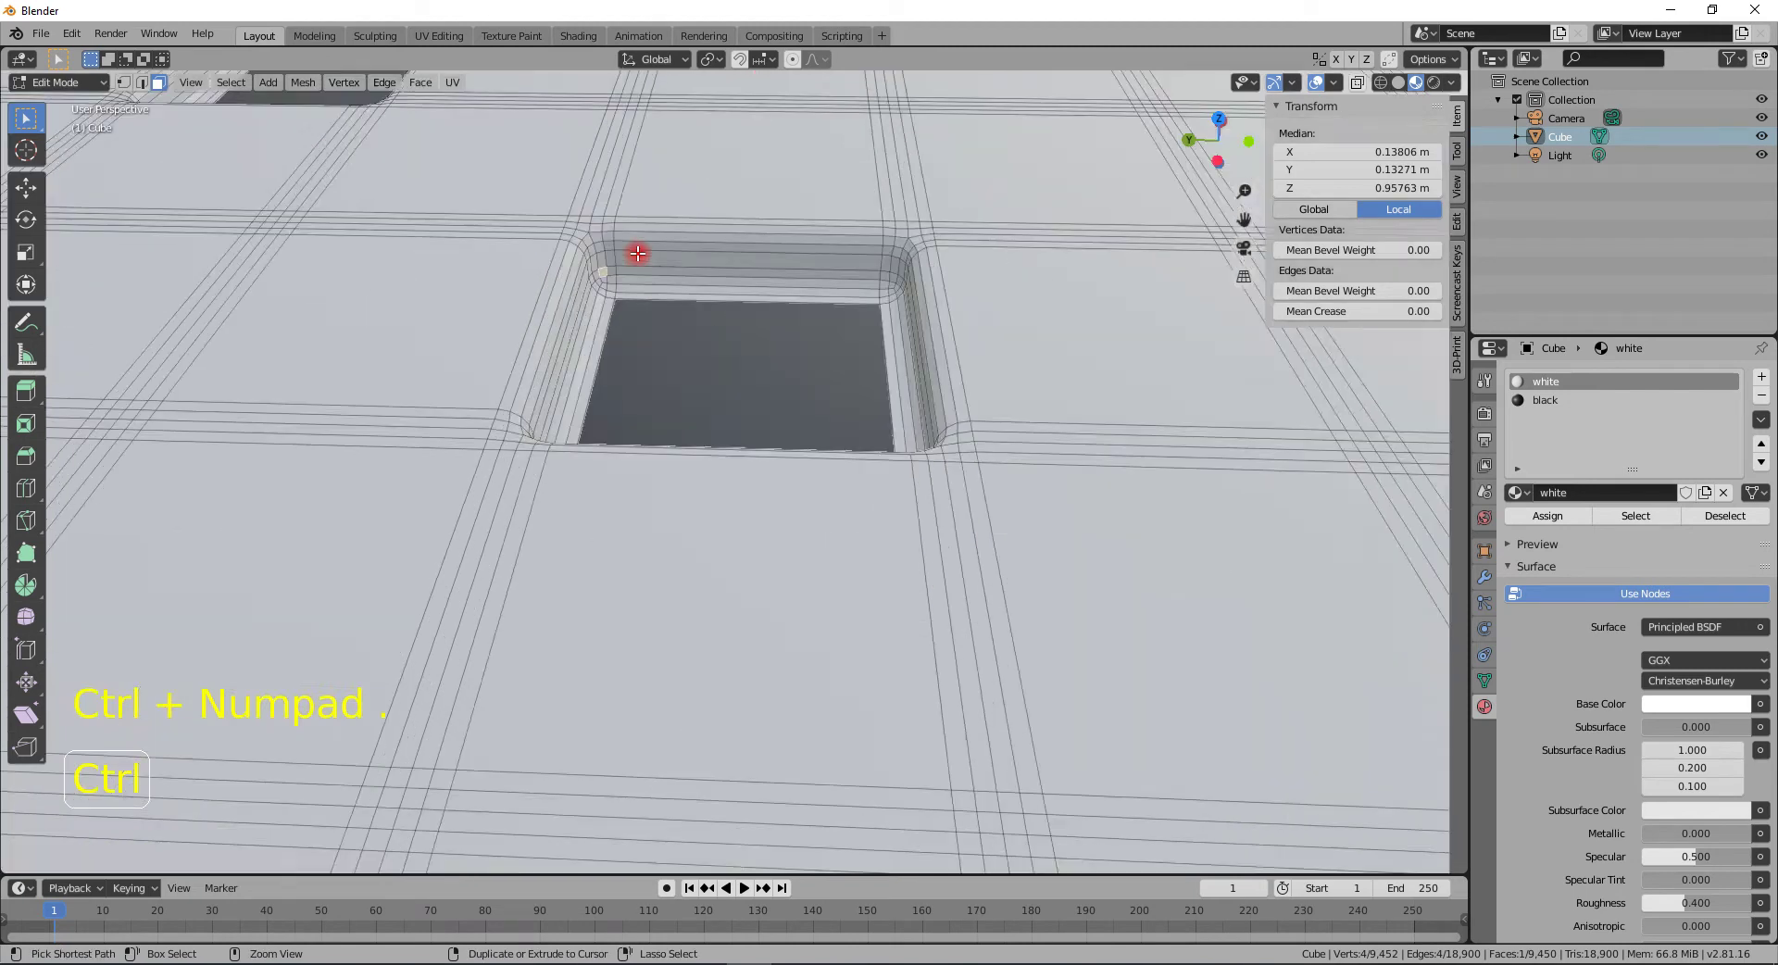
scroll(667, 369, "down", 2)
middle_click_drag(763, 454, 663, 441)
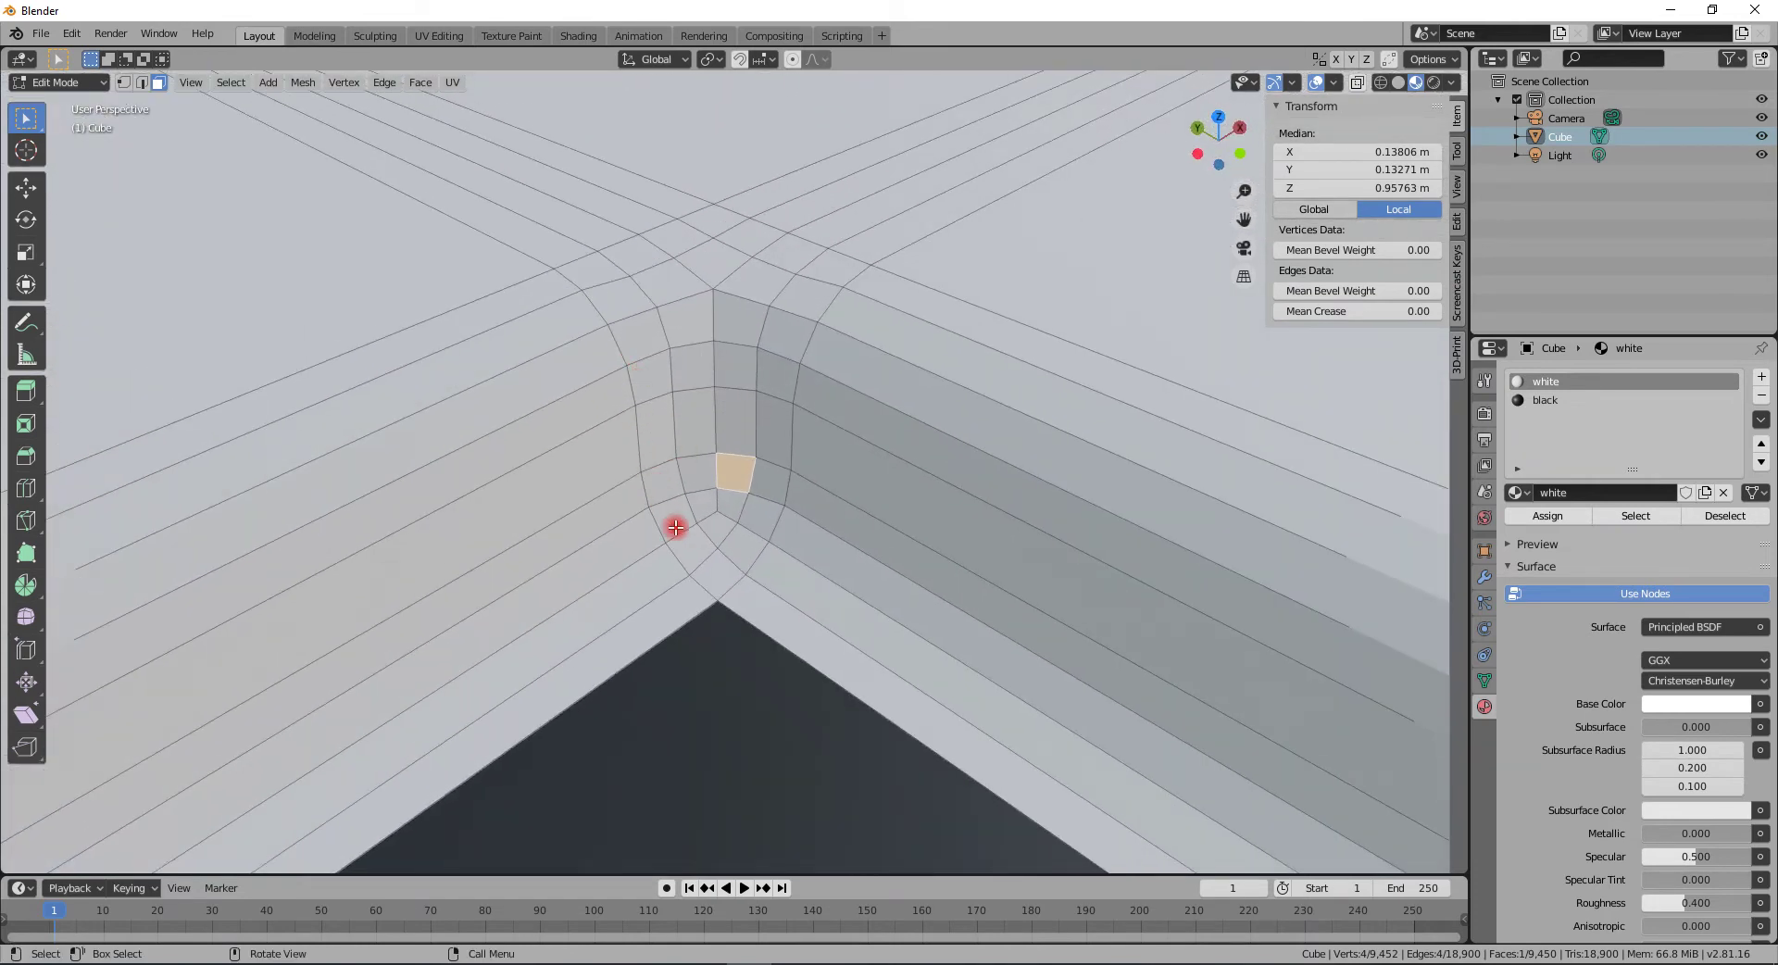
scroll(792, 399, "down", 10)
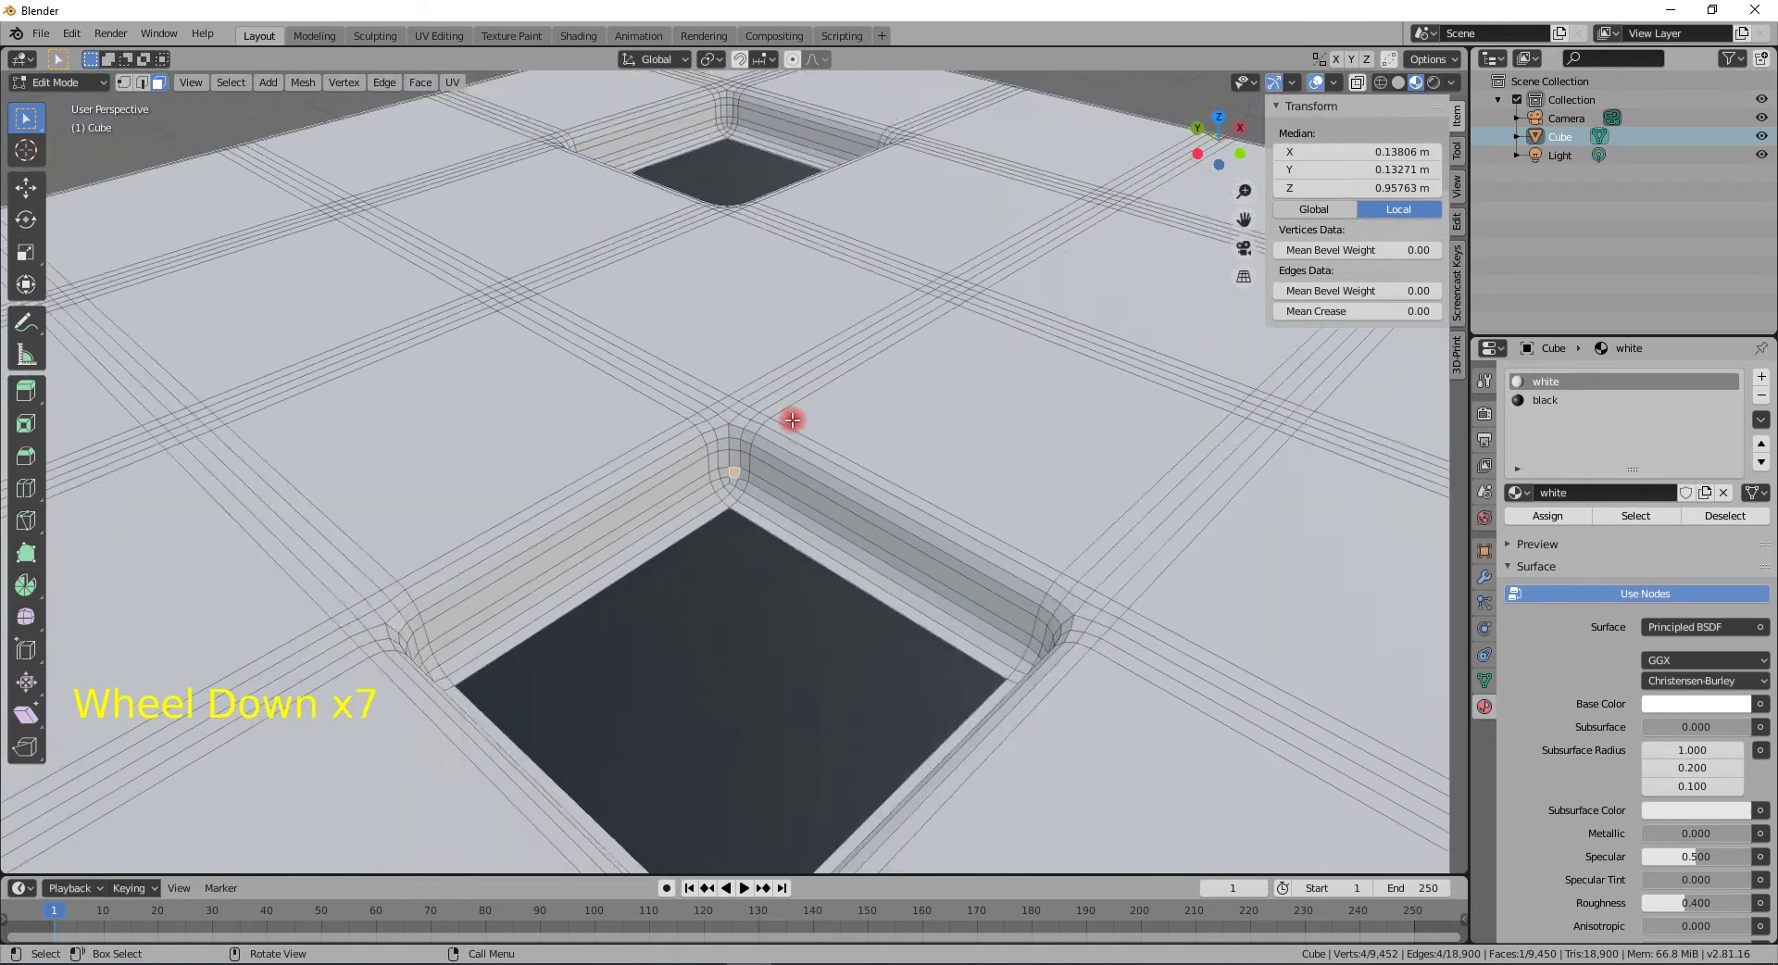
scroll(789, 423, "down", 1)
middle_click_drag(789, 423, 707, 473)
scroll(811, 515, "down", 1)
scroll(811, 515, "down", 2)
scroll(707, 489, "up", 2)
scroll(707, 488, "up", 4)
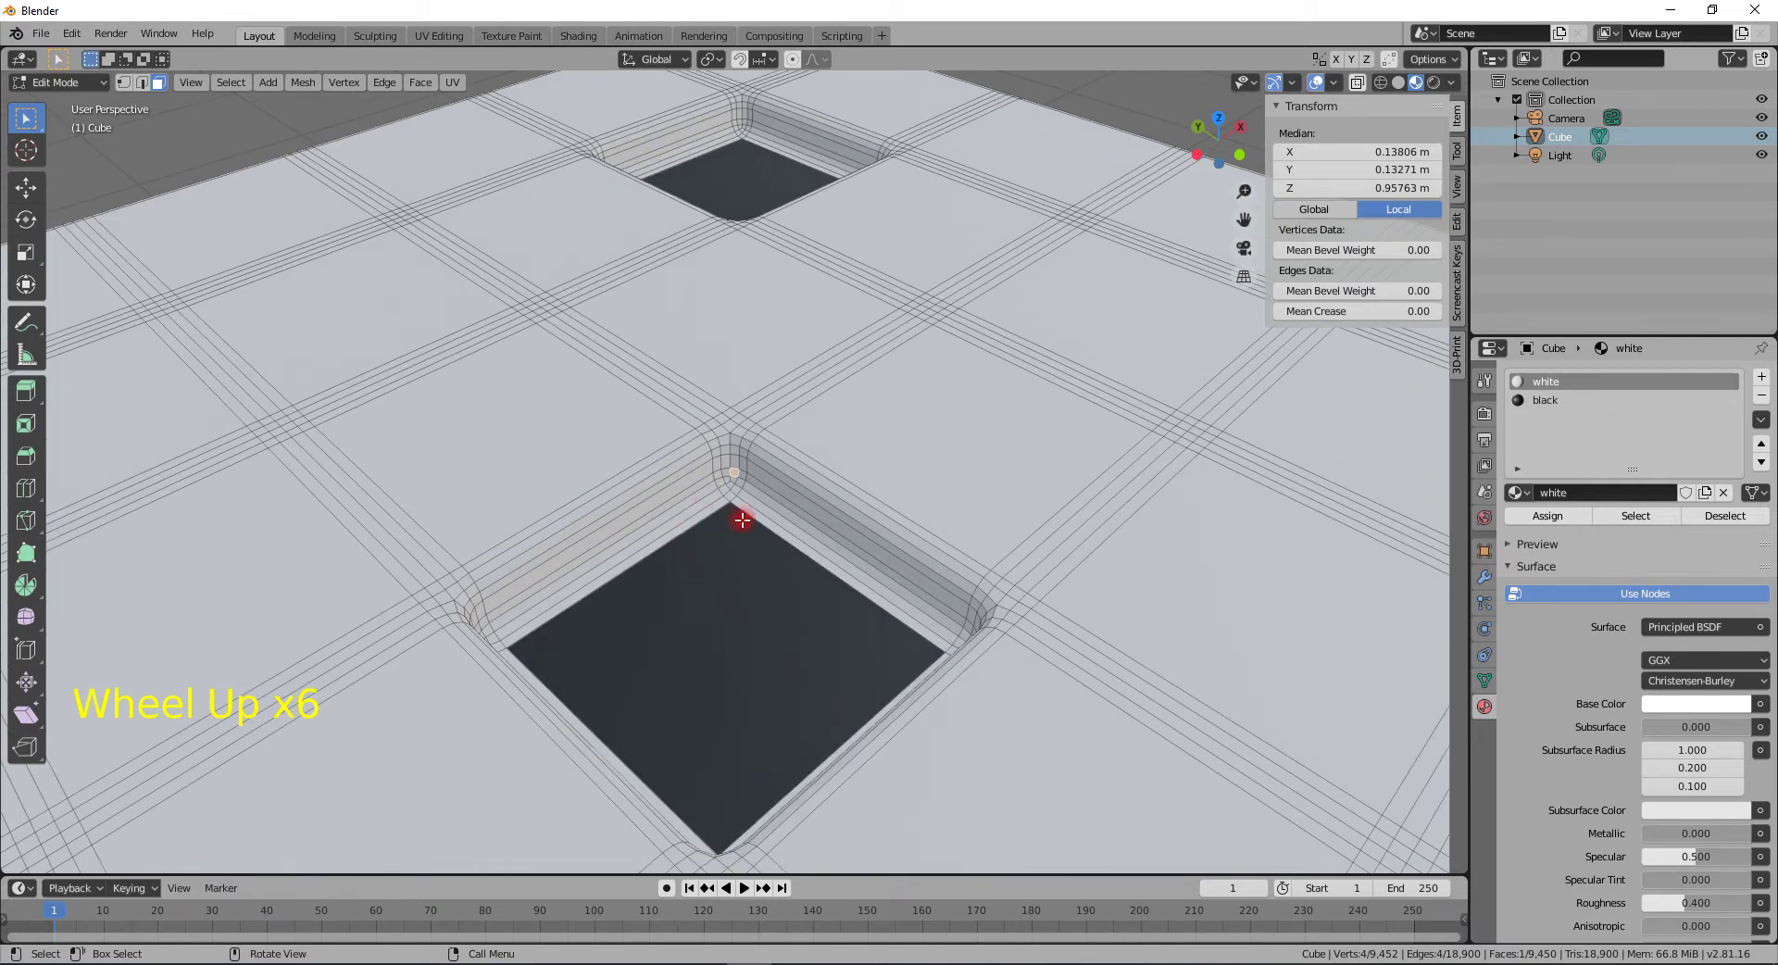
- Select the middle top pip's floor, grow the selection twice, assign the black material and check it in Object Mode
left_click(720, 569)
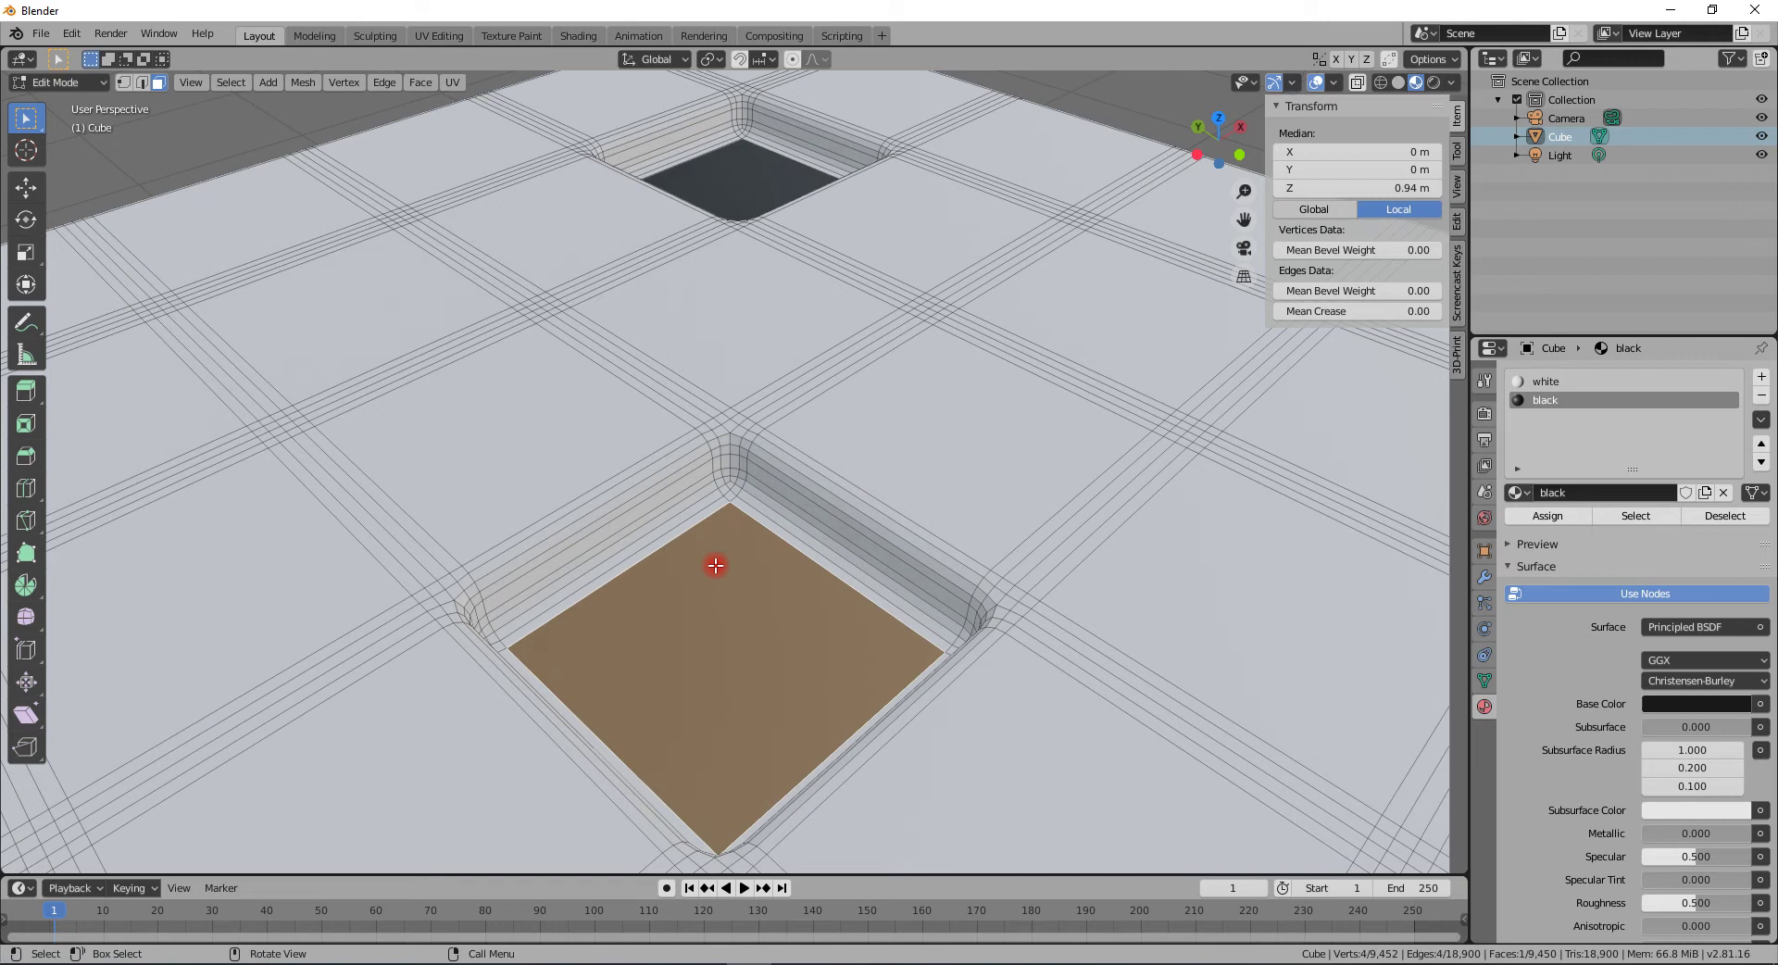
key("ctrl")
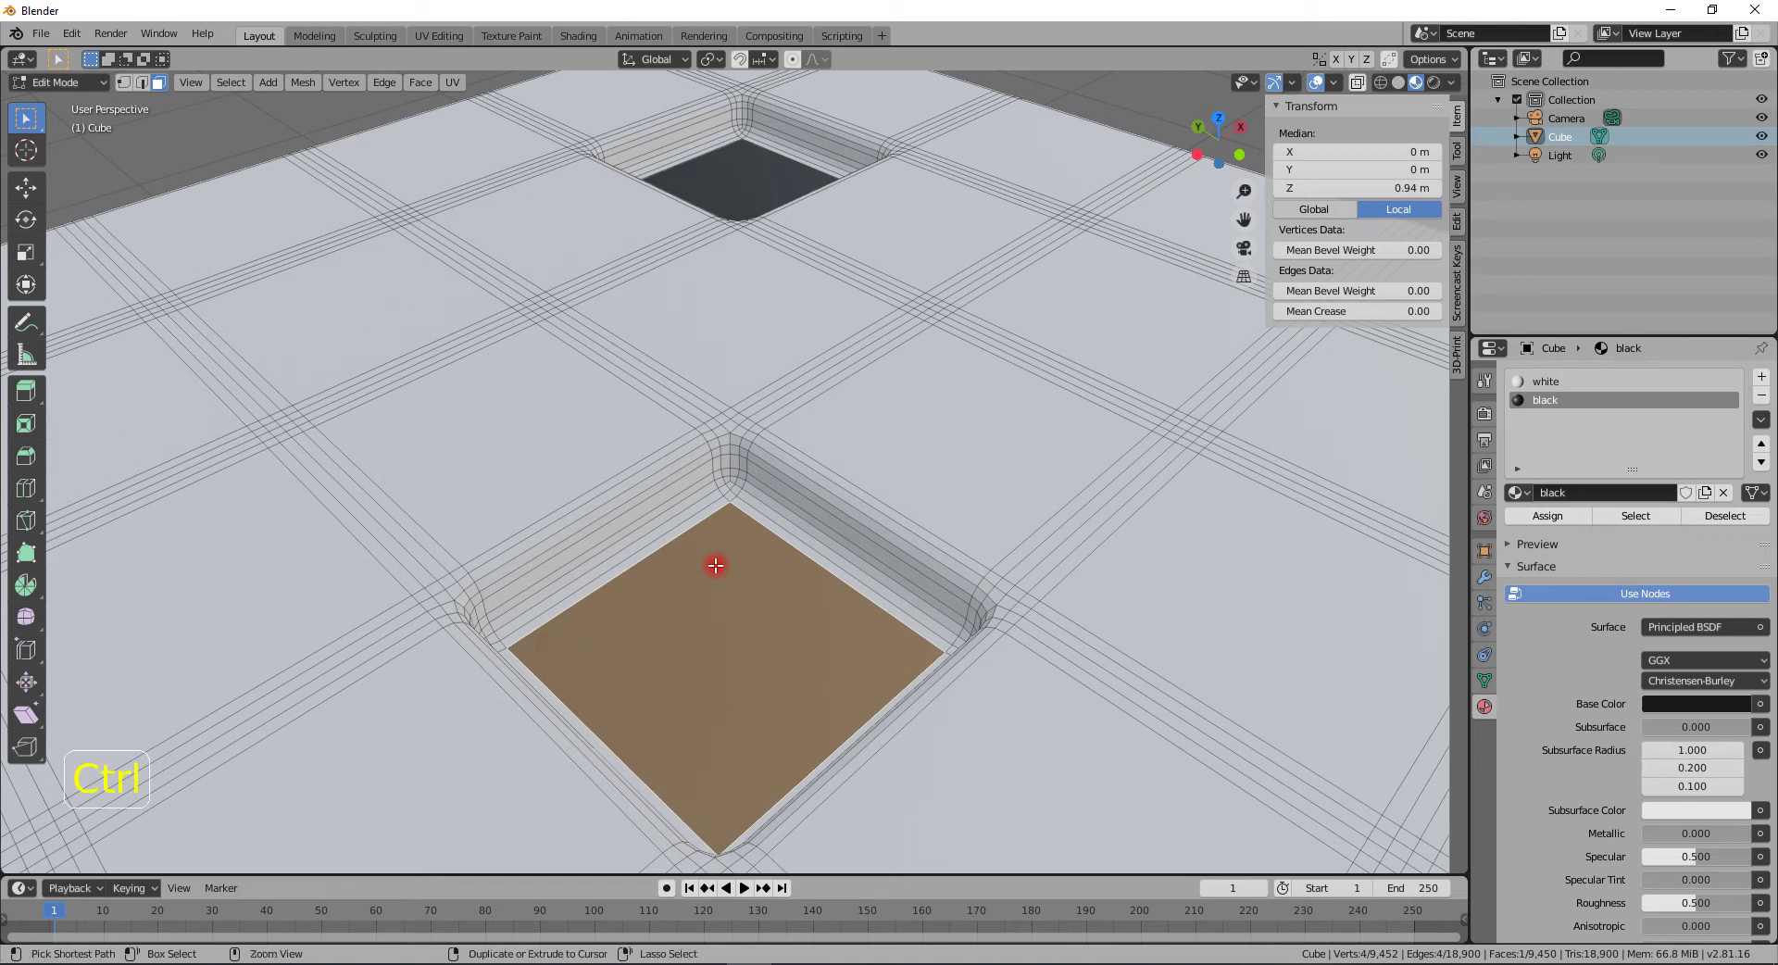
key("ctrl+KP_Add")
key("ctrl+KP_Add")
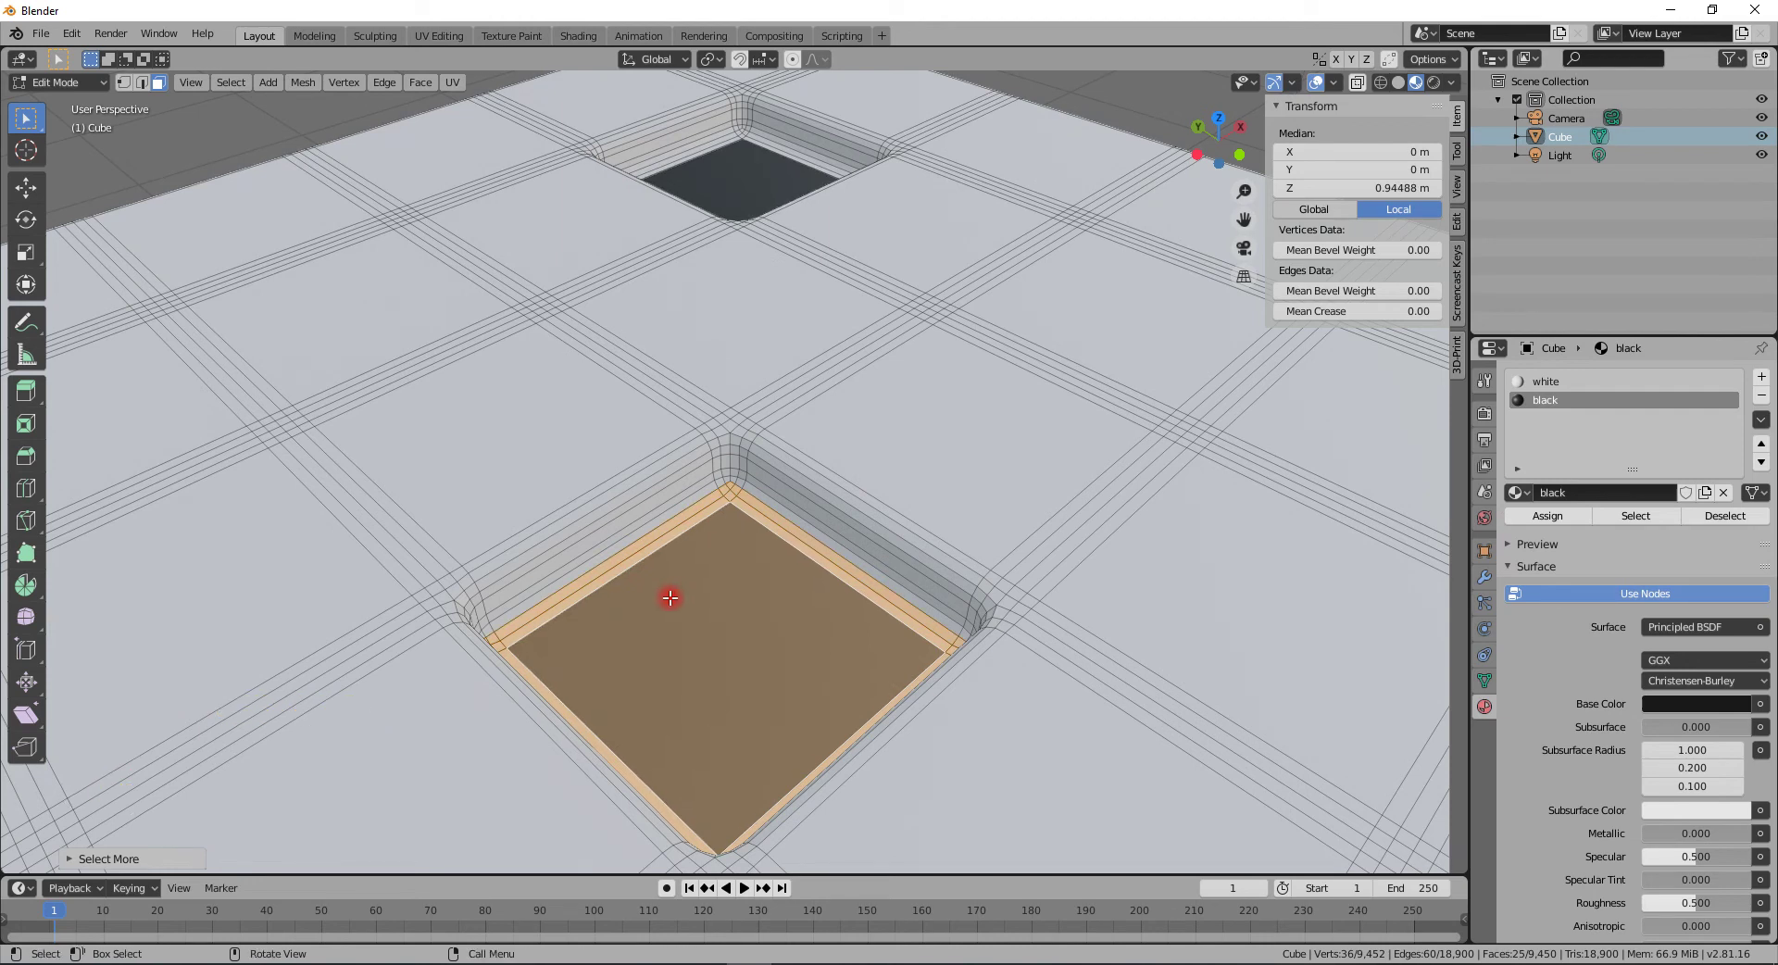
left_click(1577, 512)
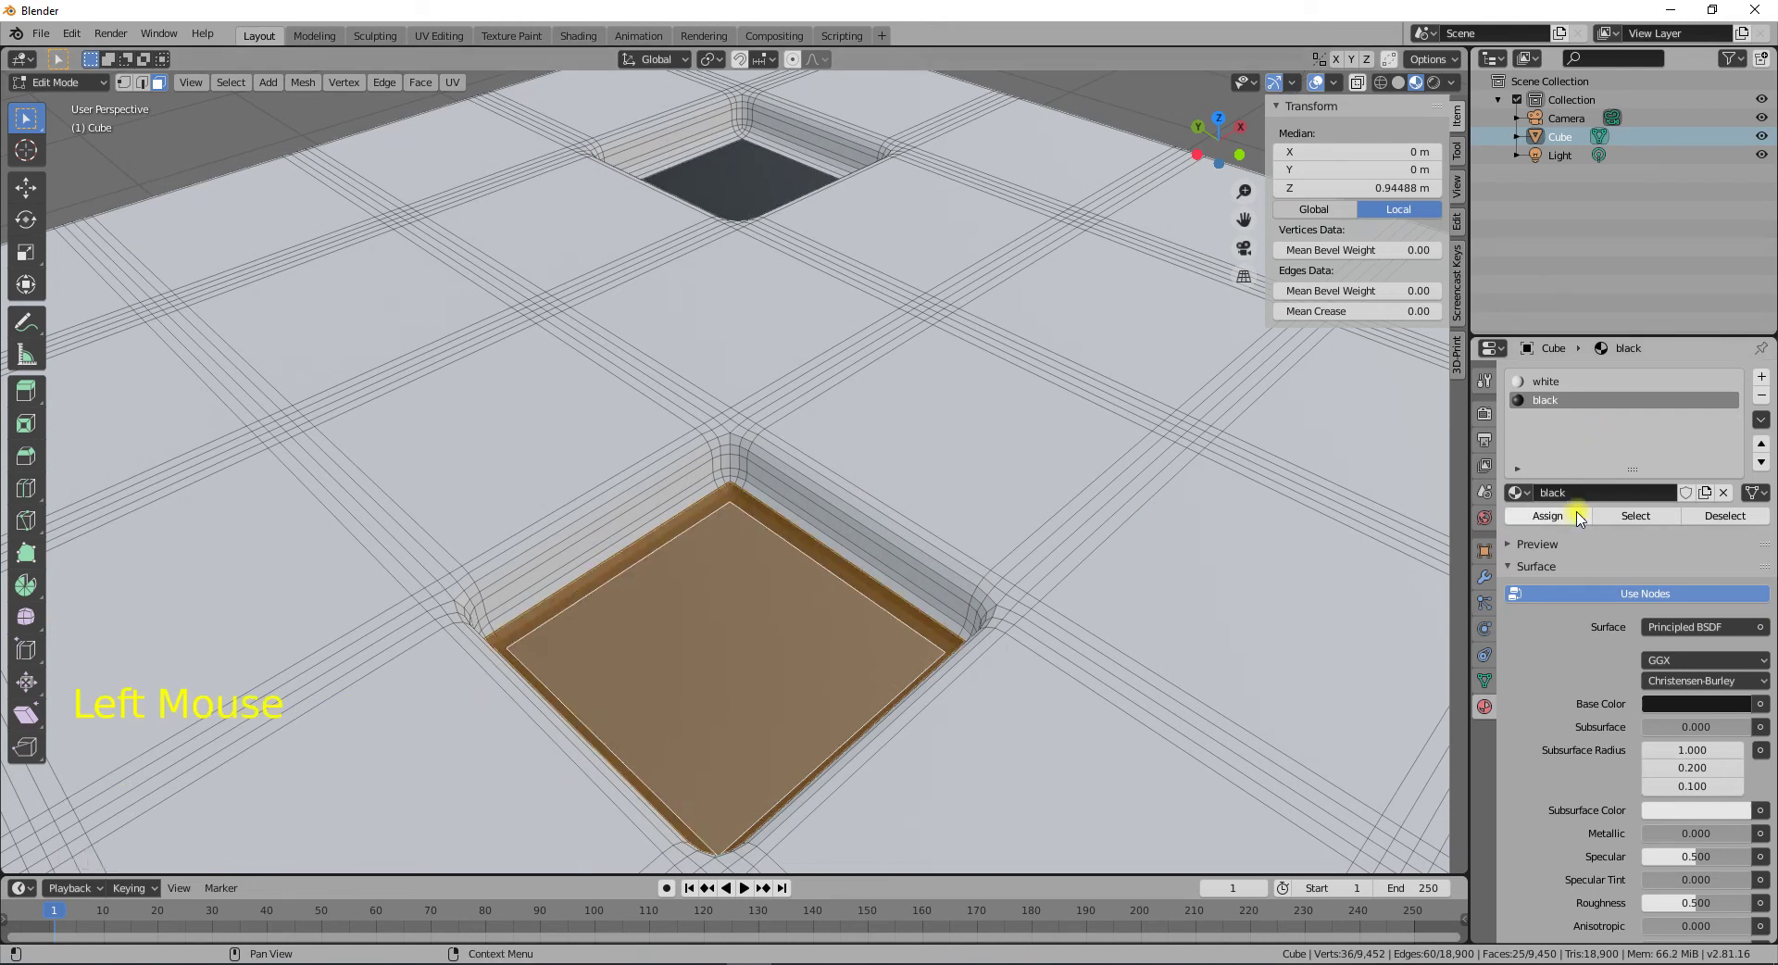
key("Tab")
middle_click_drag(837, 667, 945, 719)
scroll(953, 600, "down", 5)
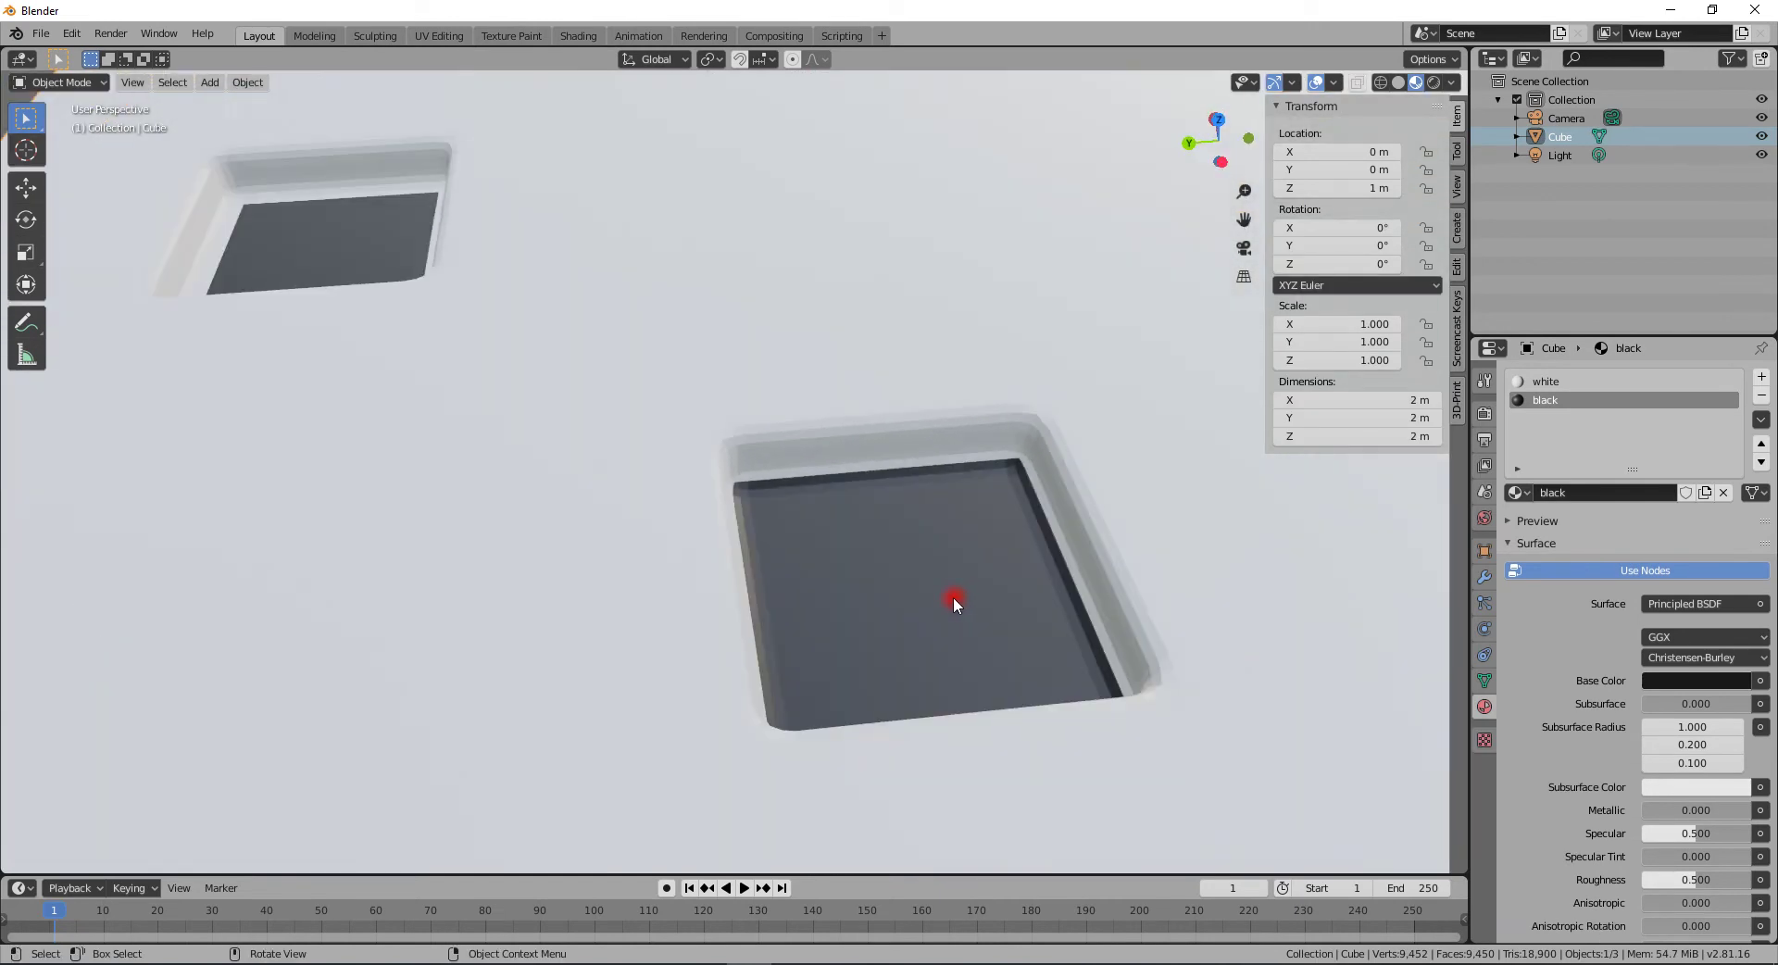
scroll(942, 576, "down", 2)
middle_click_drag(942, 576, 1037, 591)
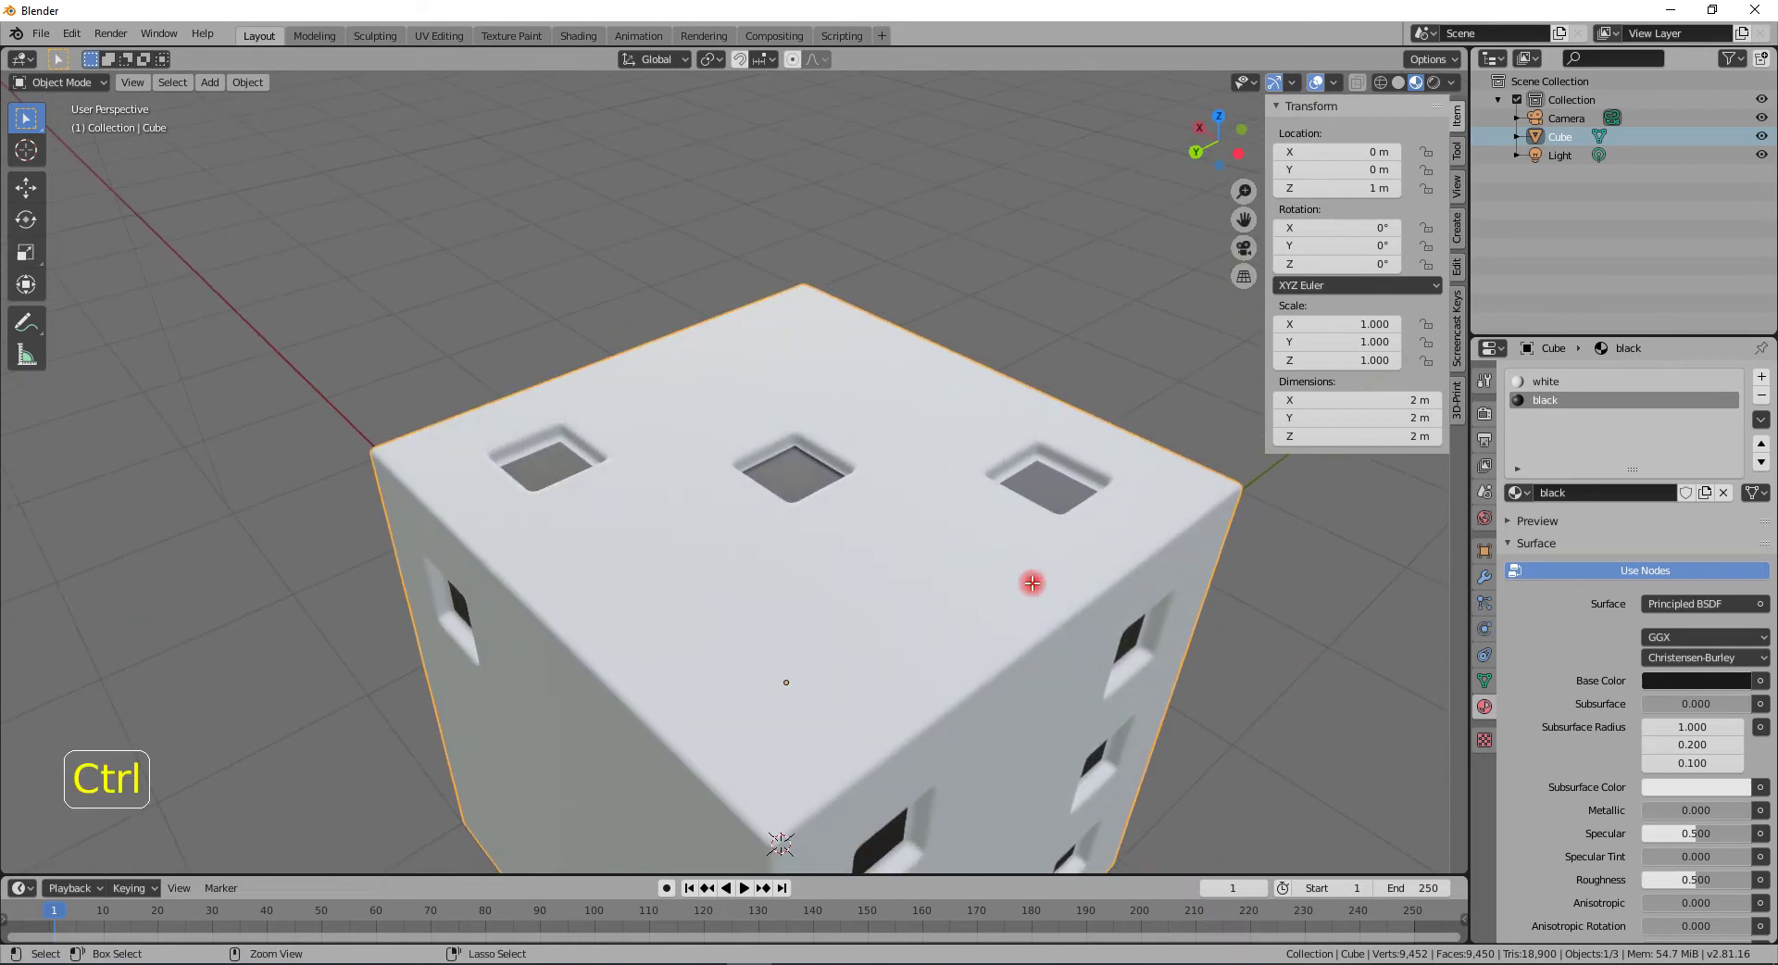
- Undo the black assignment on the middle pip's rim and the growth of its face selection
key("ctrl+z")
key("ctrl+z")
key("ctrl+z")
key("ctrl+z")
key("ctrl+z")
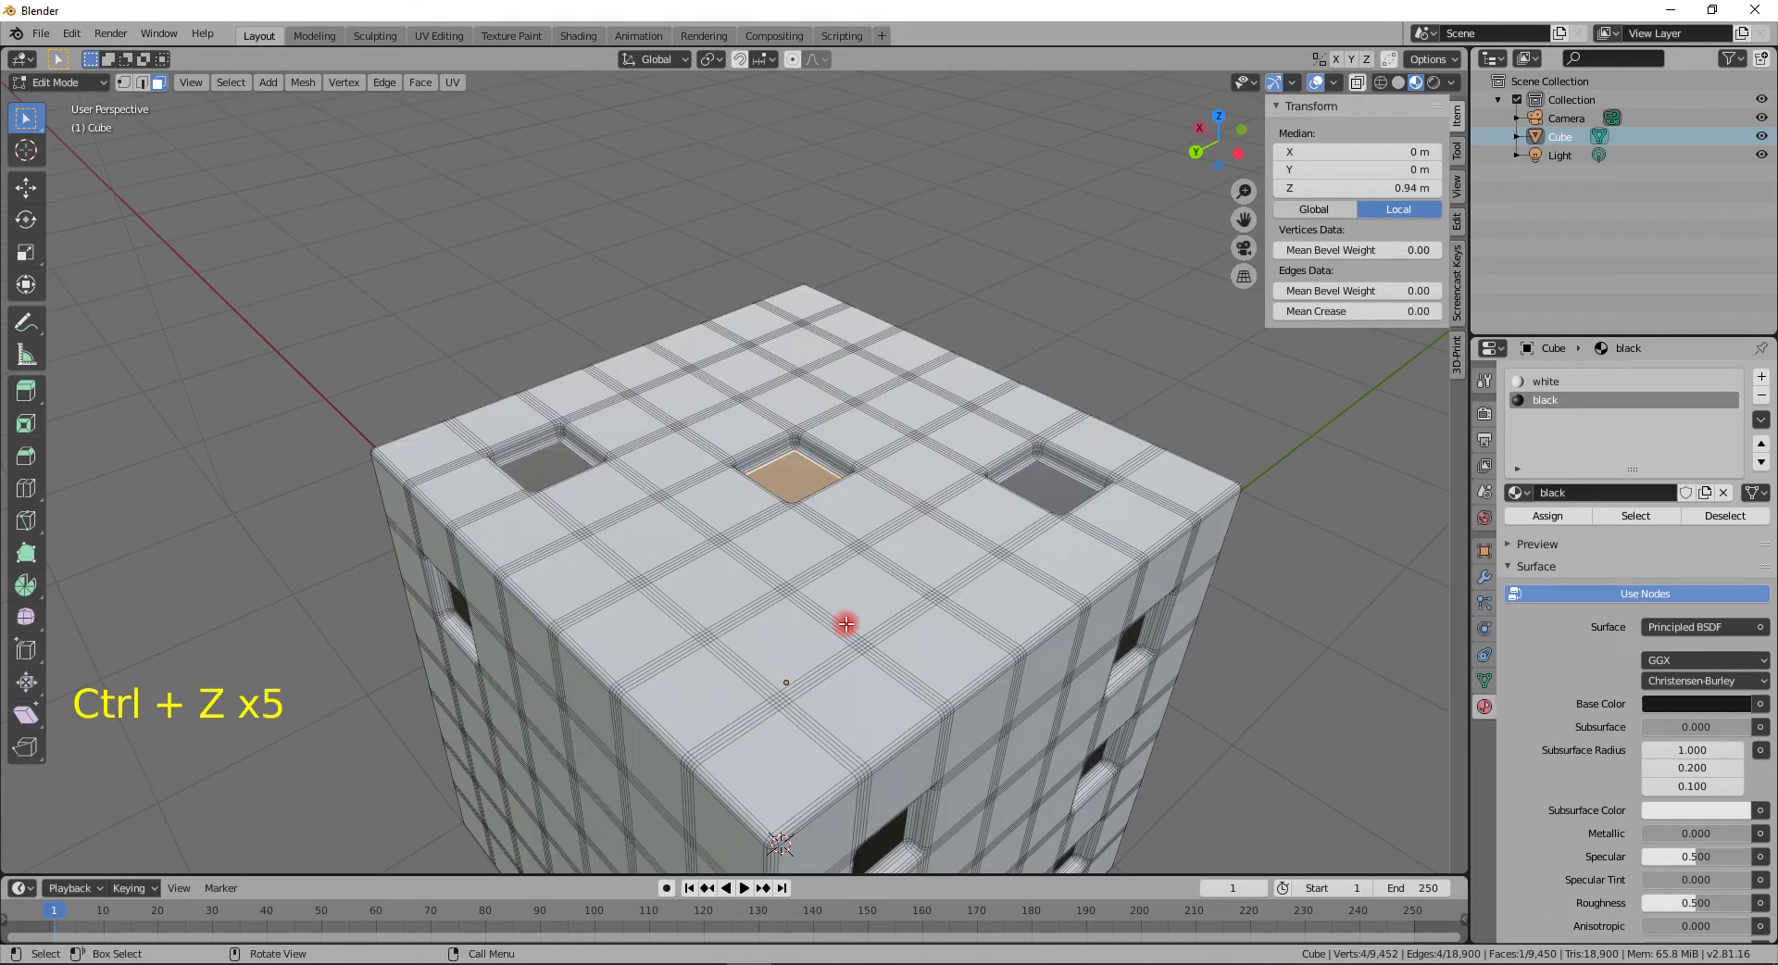
- Return to Object Mode and review the whole die with its black pips
key("Tab")
scroll(830, 520, "down", 7)
middle_click_drag(830, 520, 870, 514)
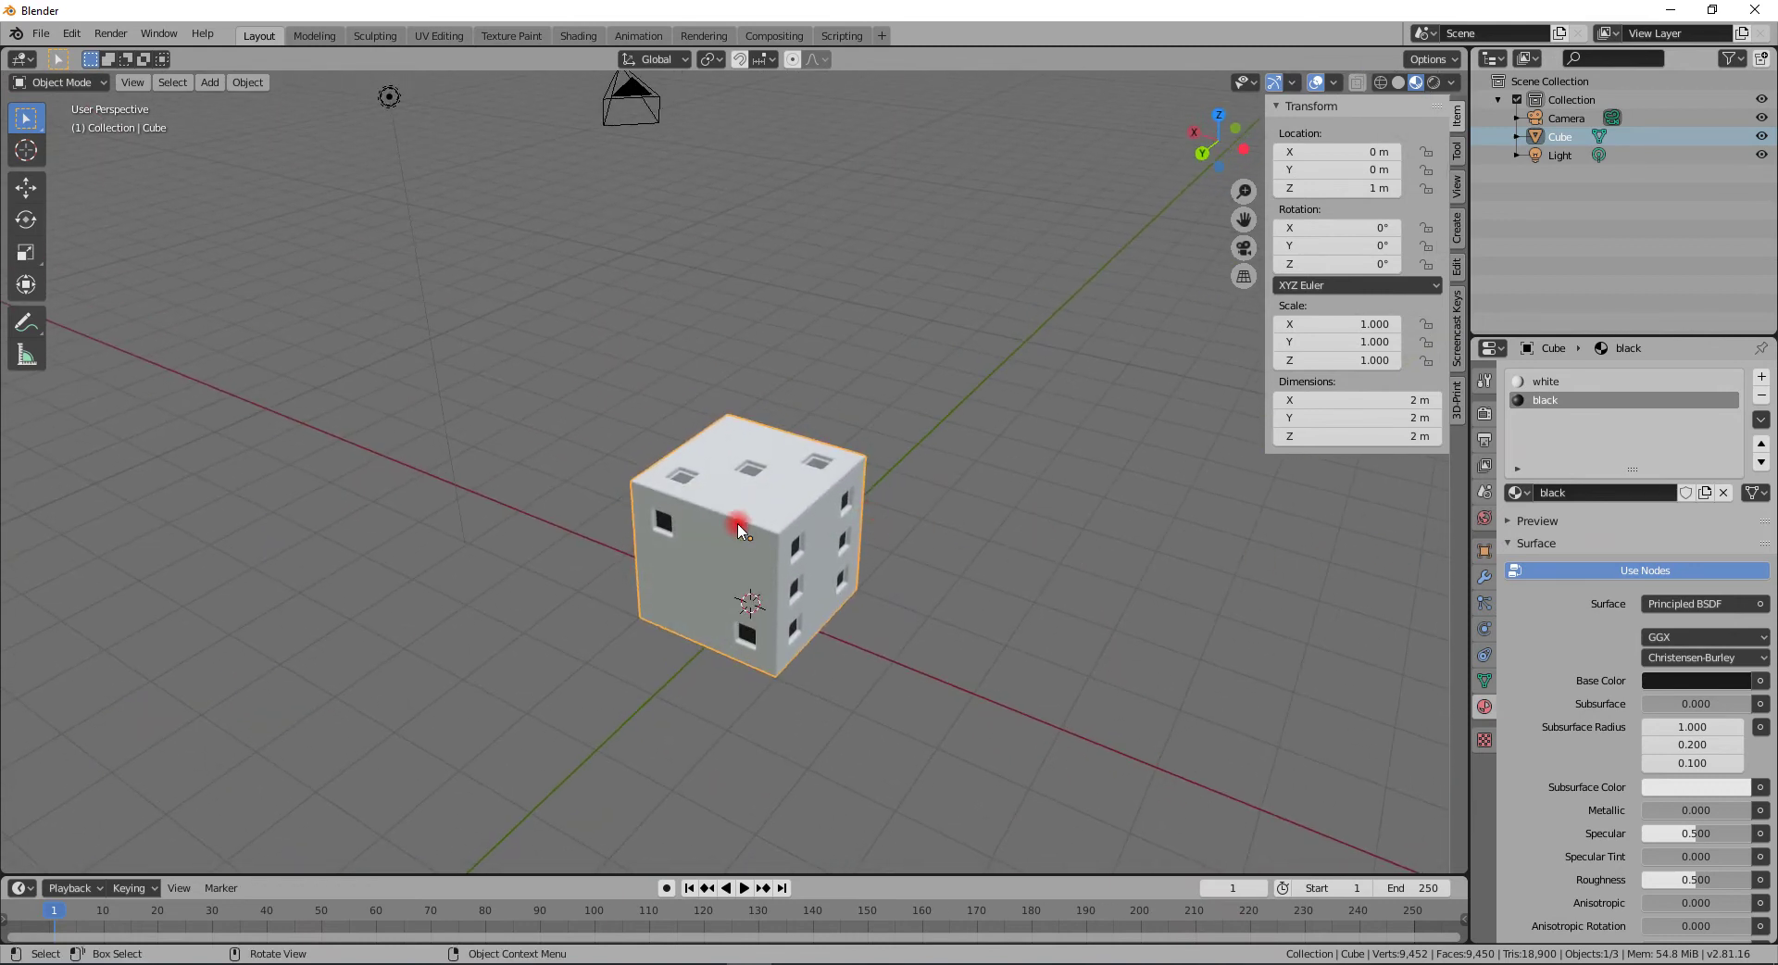
scroll(747, 526, "up", 1)
middle_click_drag(778, 560, 758, 504, "shift")
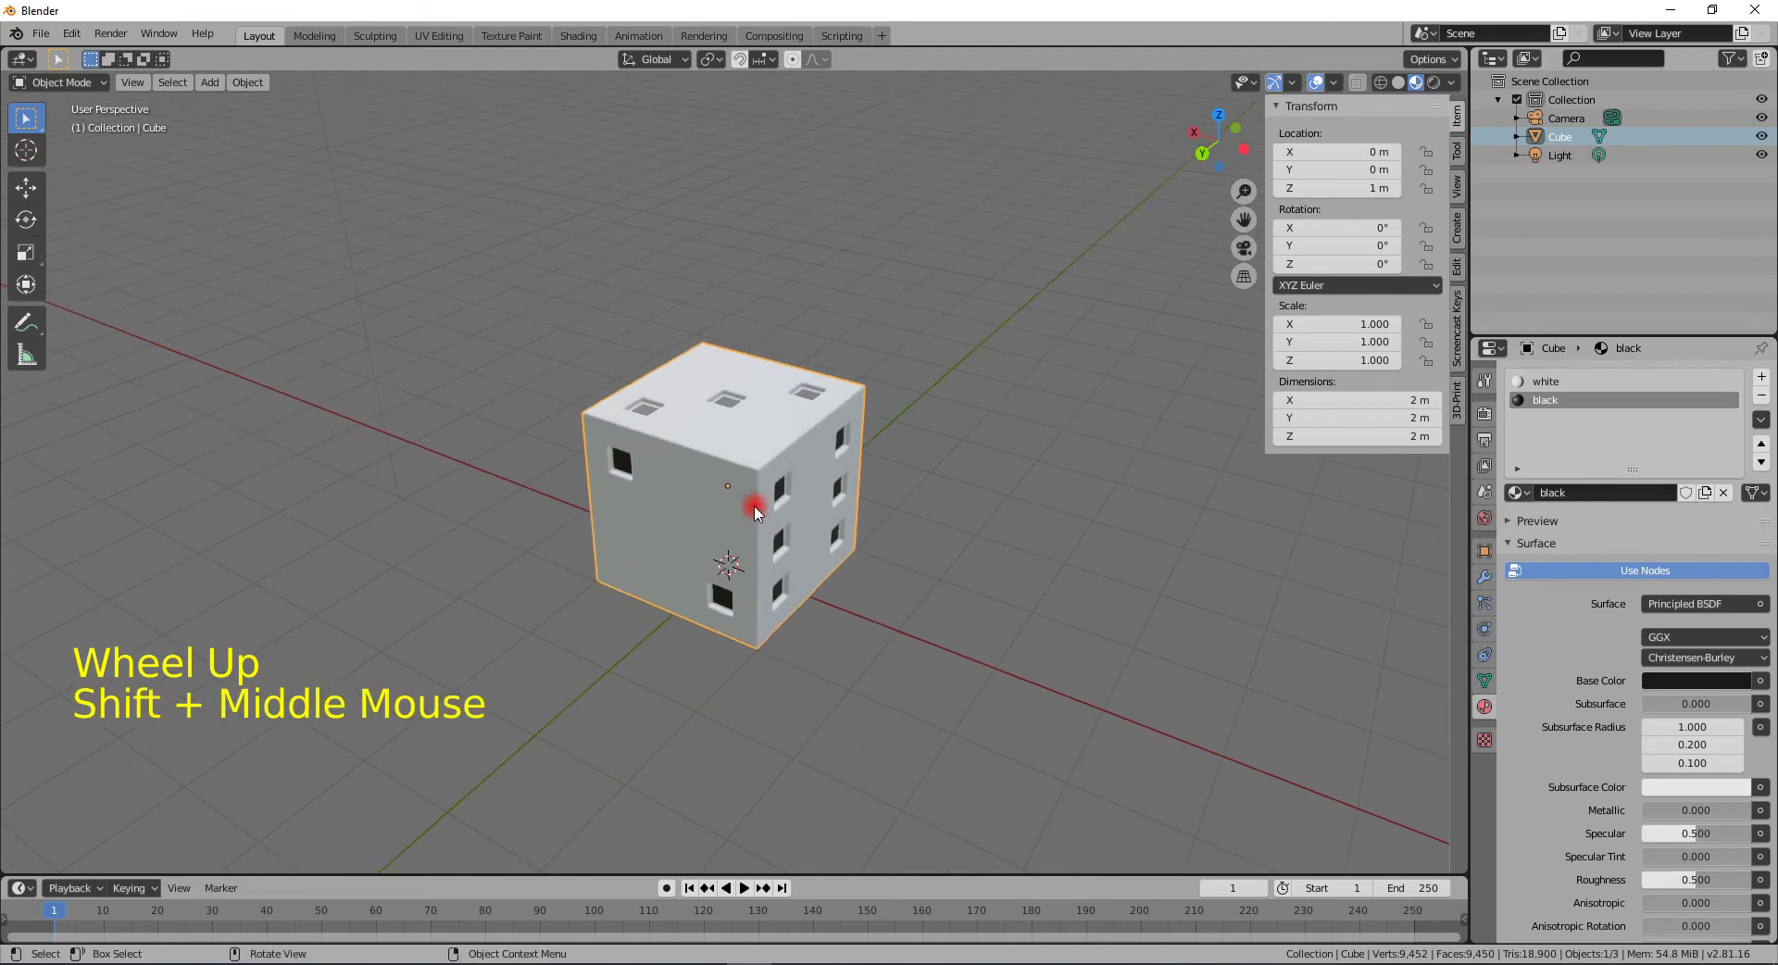
scroll(755, 505, "up", 3)
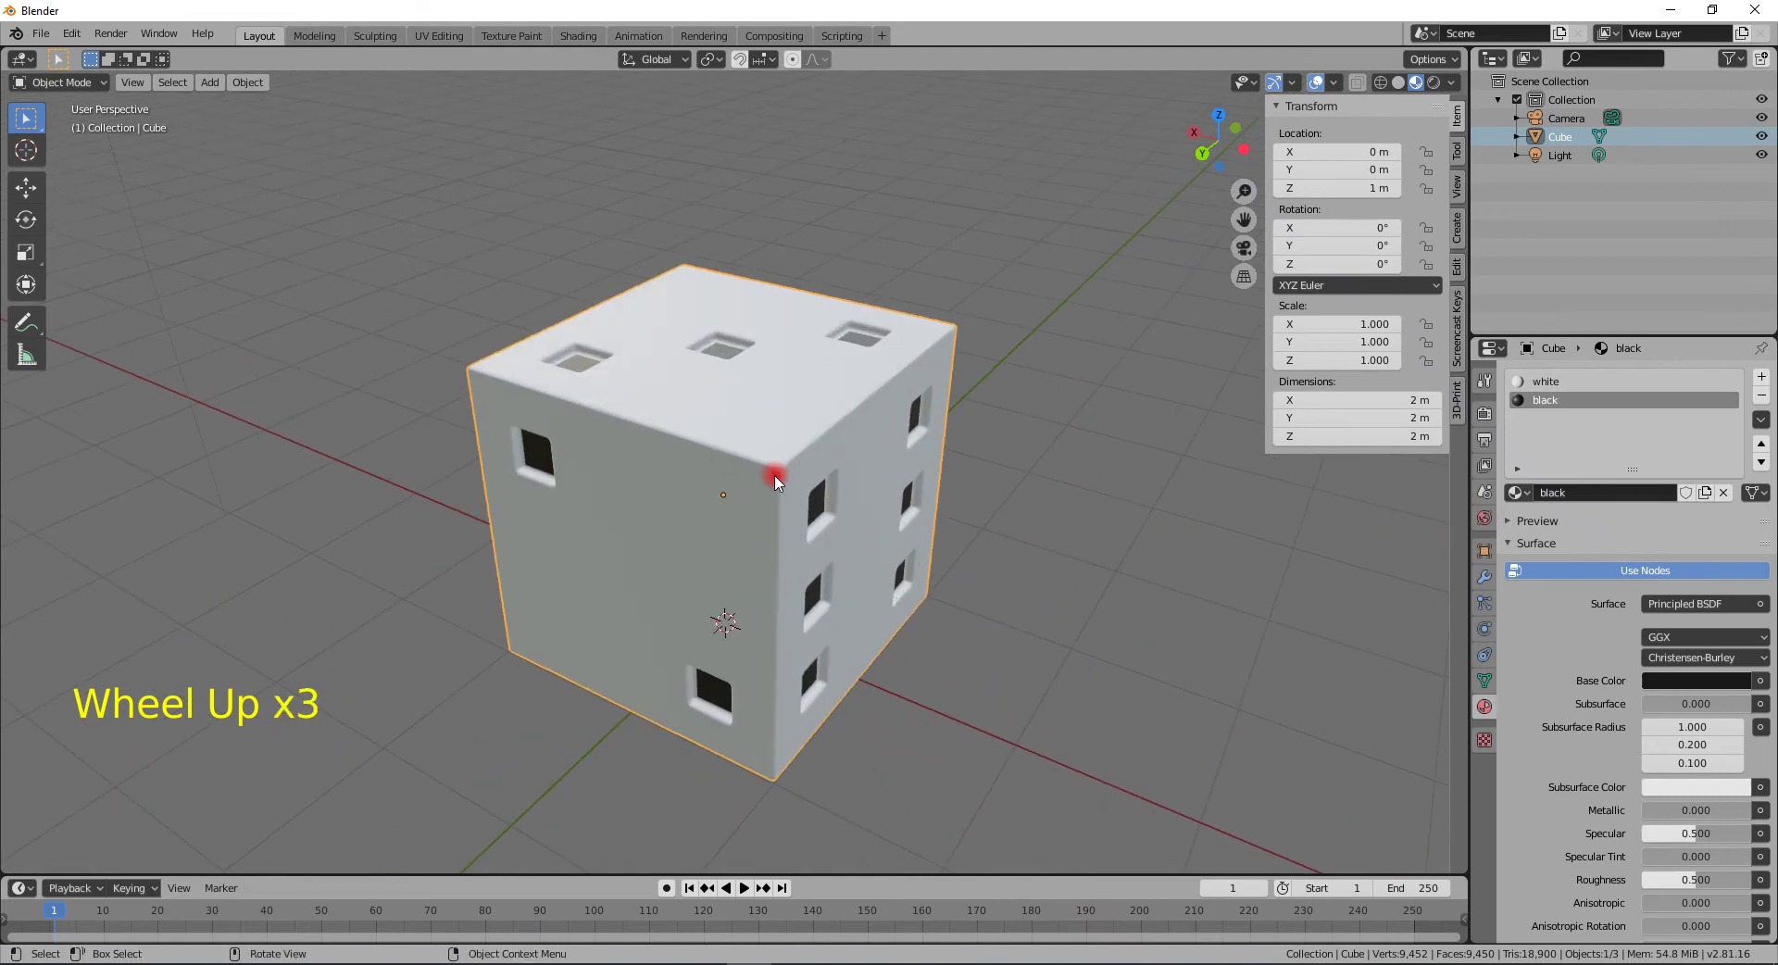
scroll(774, 482, "up", 1)
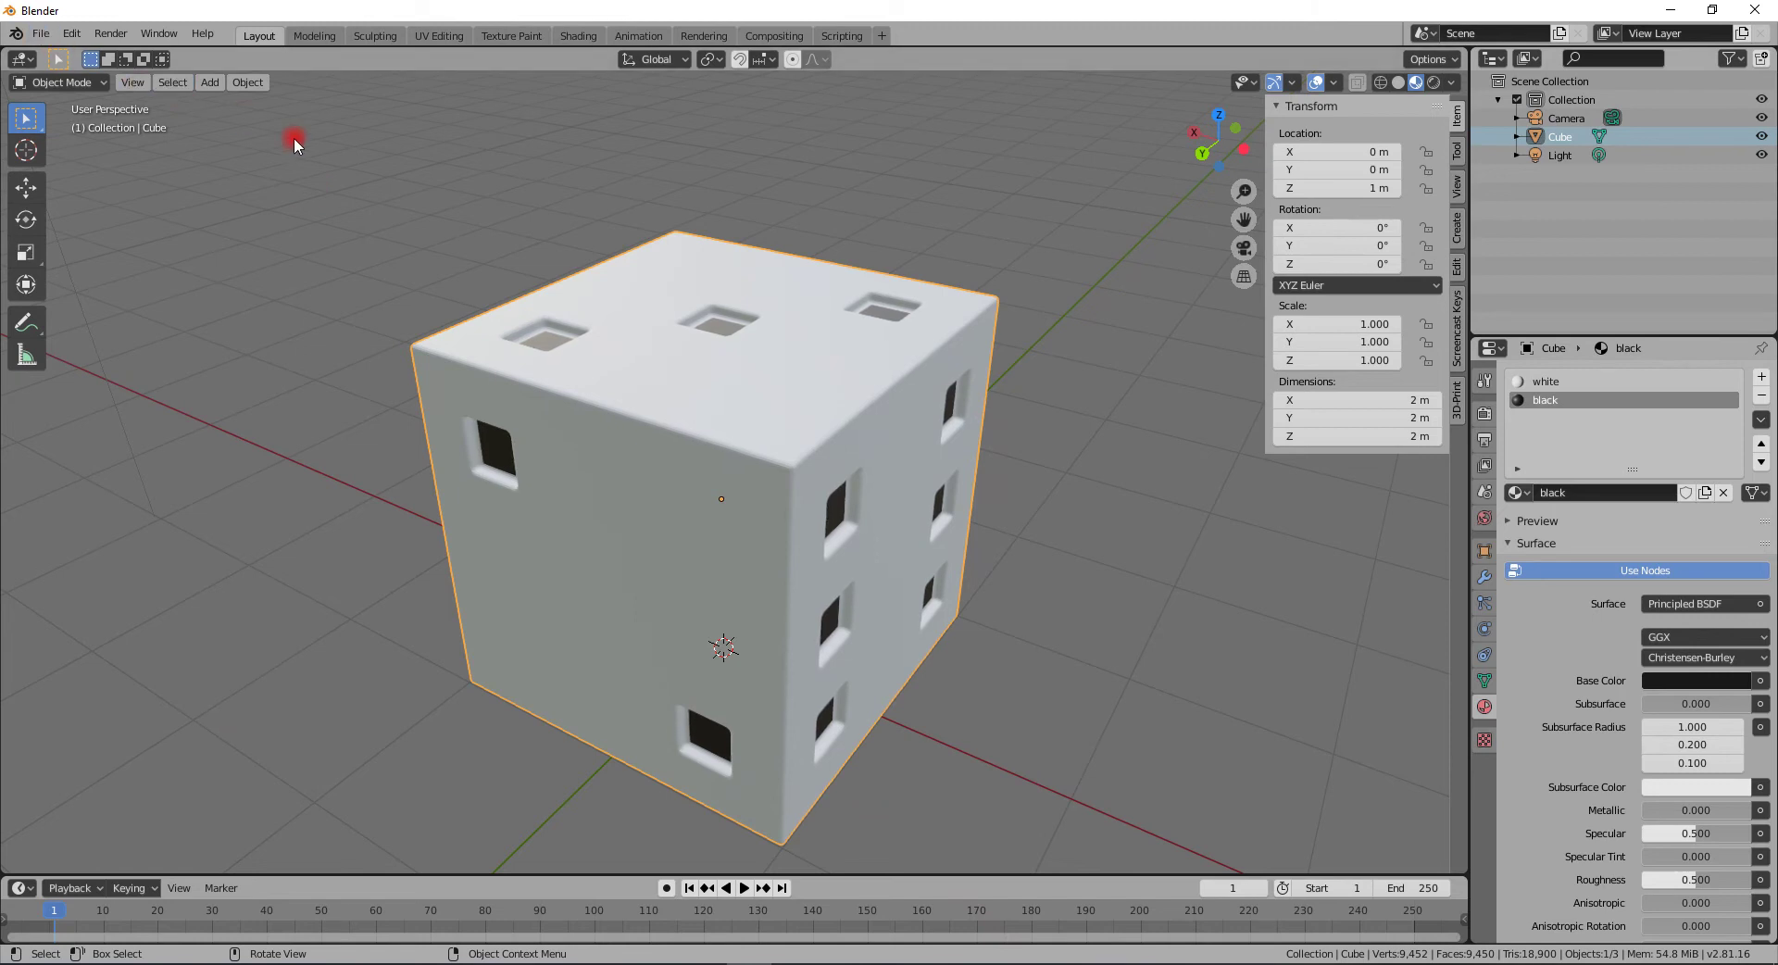
- Delete the die from the scene
key("Delete")
key("Return")
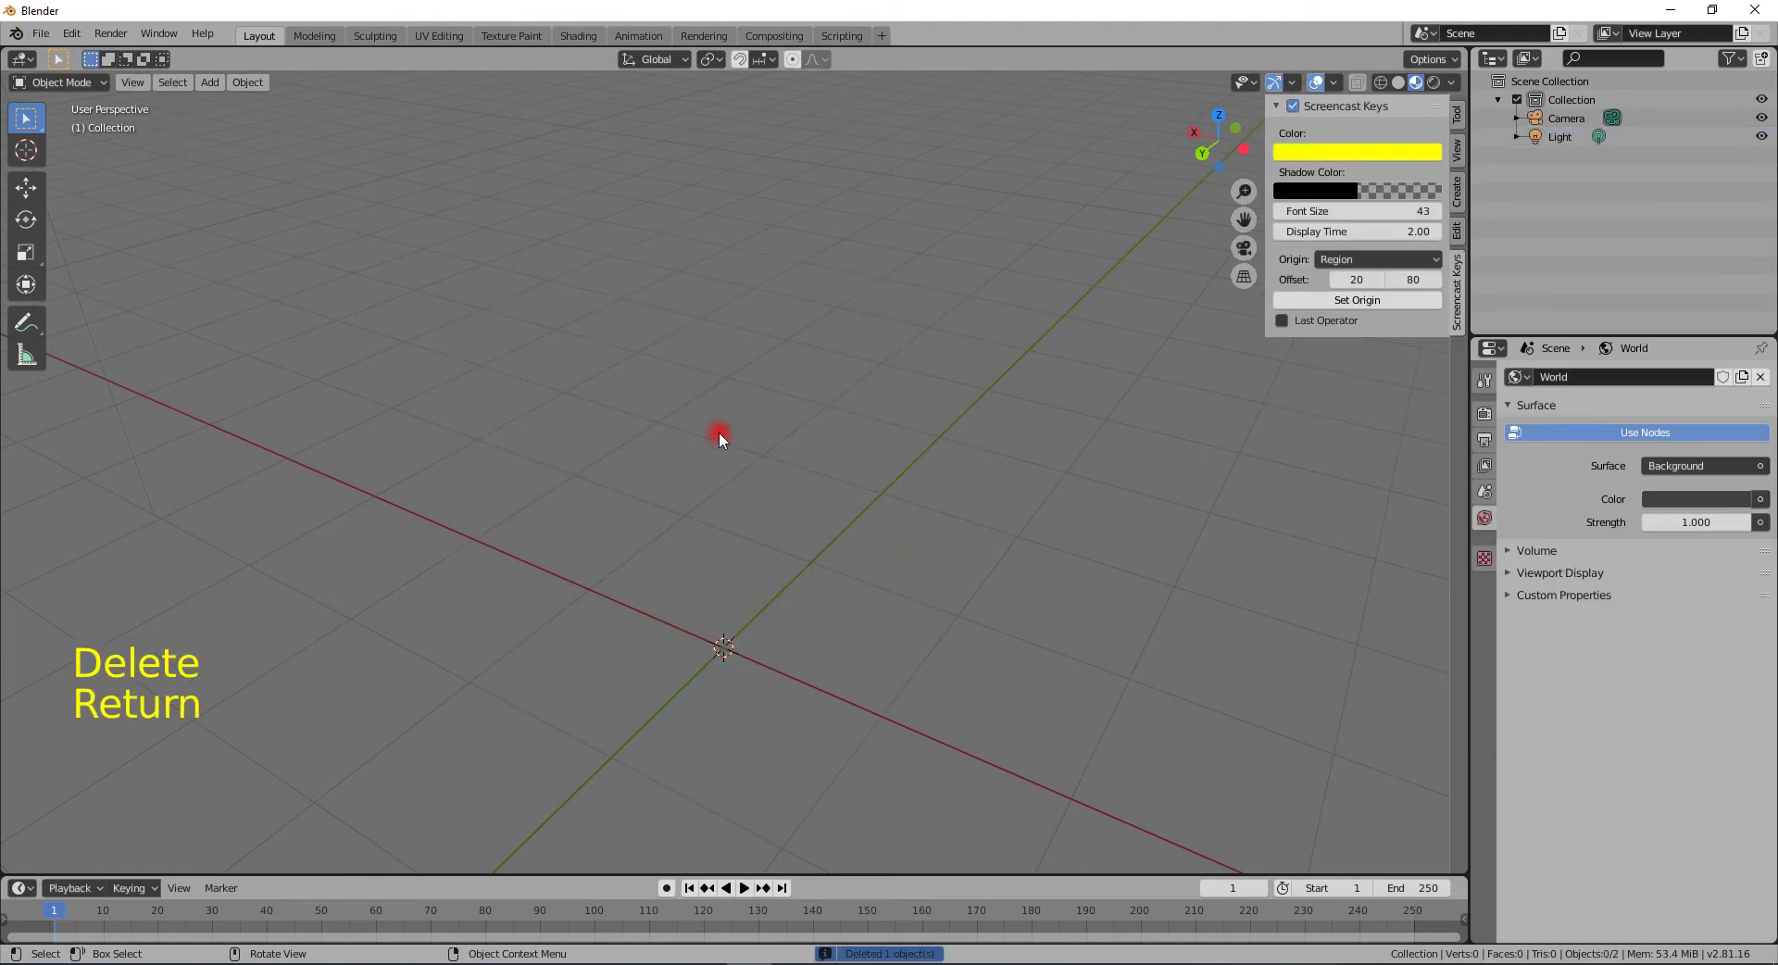
left_click(734, 643)
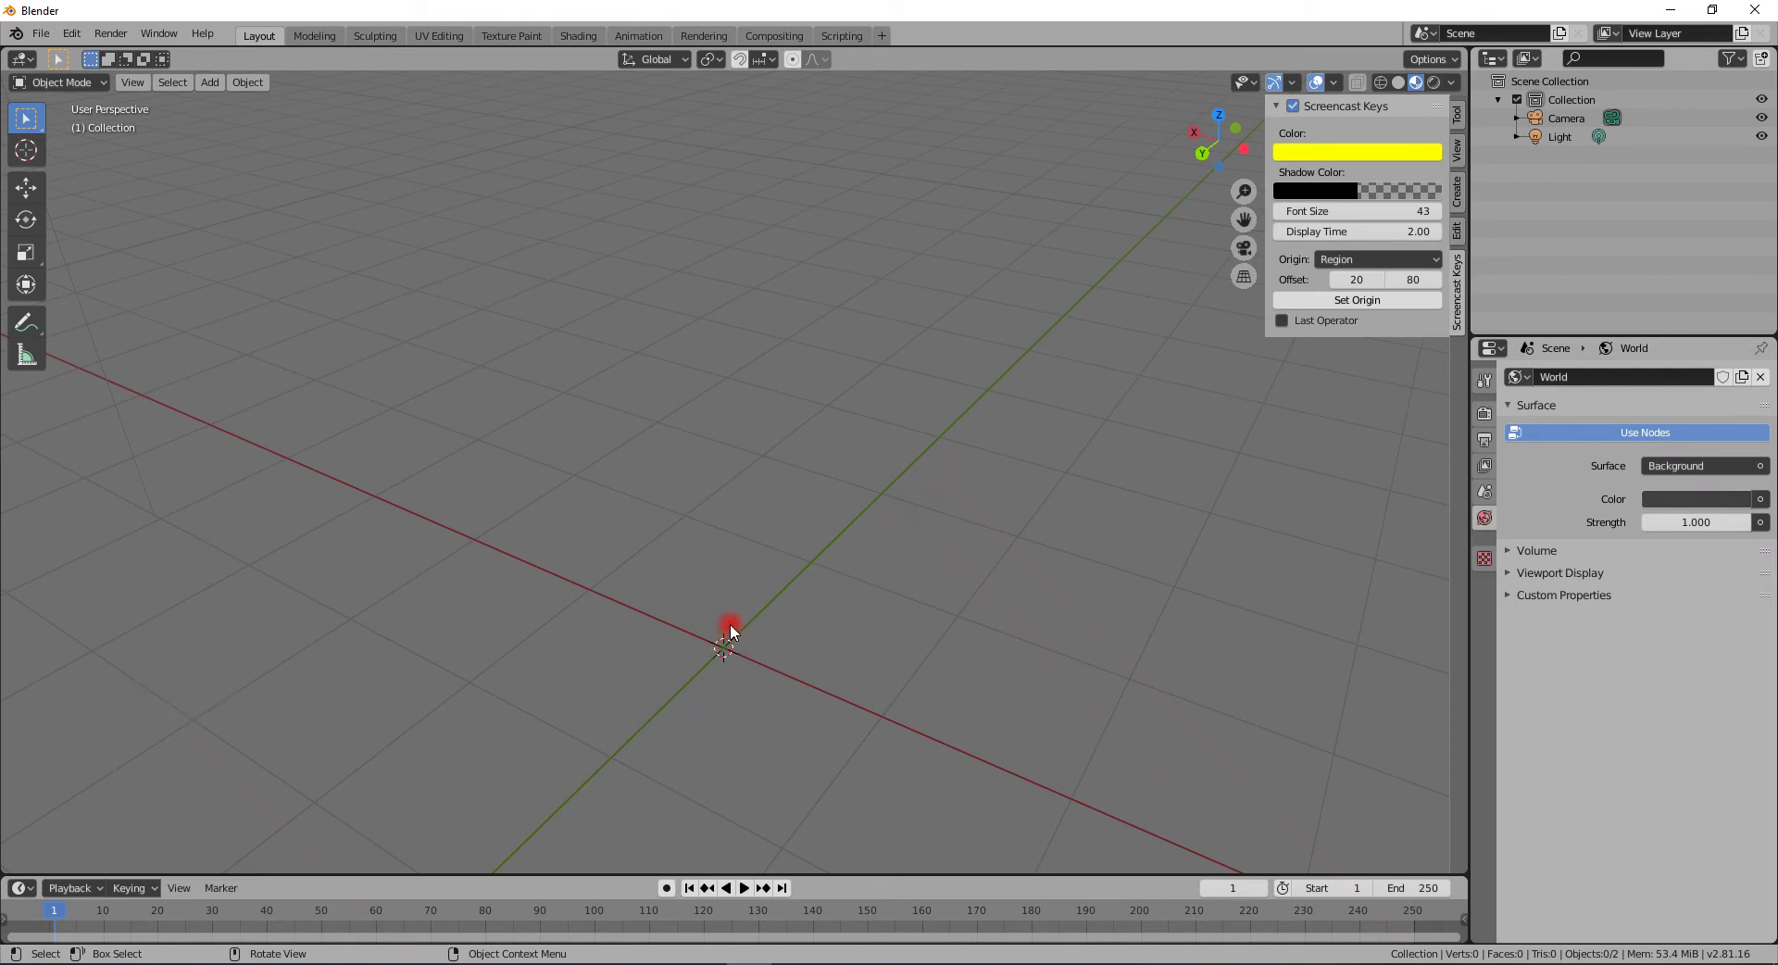
- Add a mesh cylinder at the world origin and raise it 1 m along Z
key("shift+a")
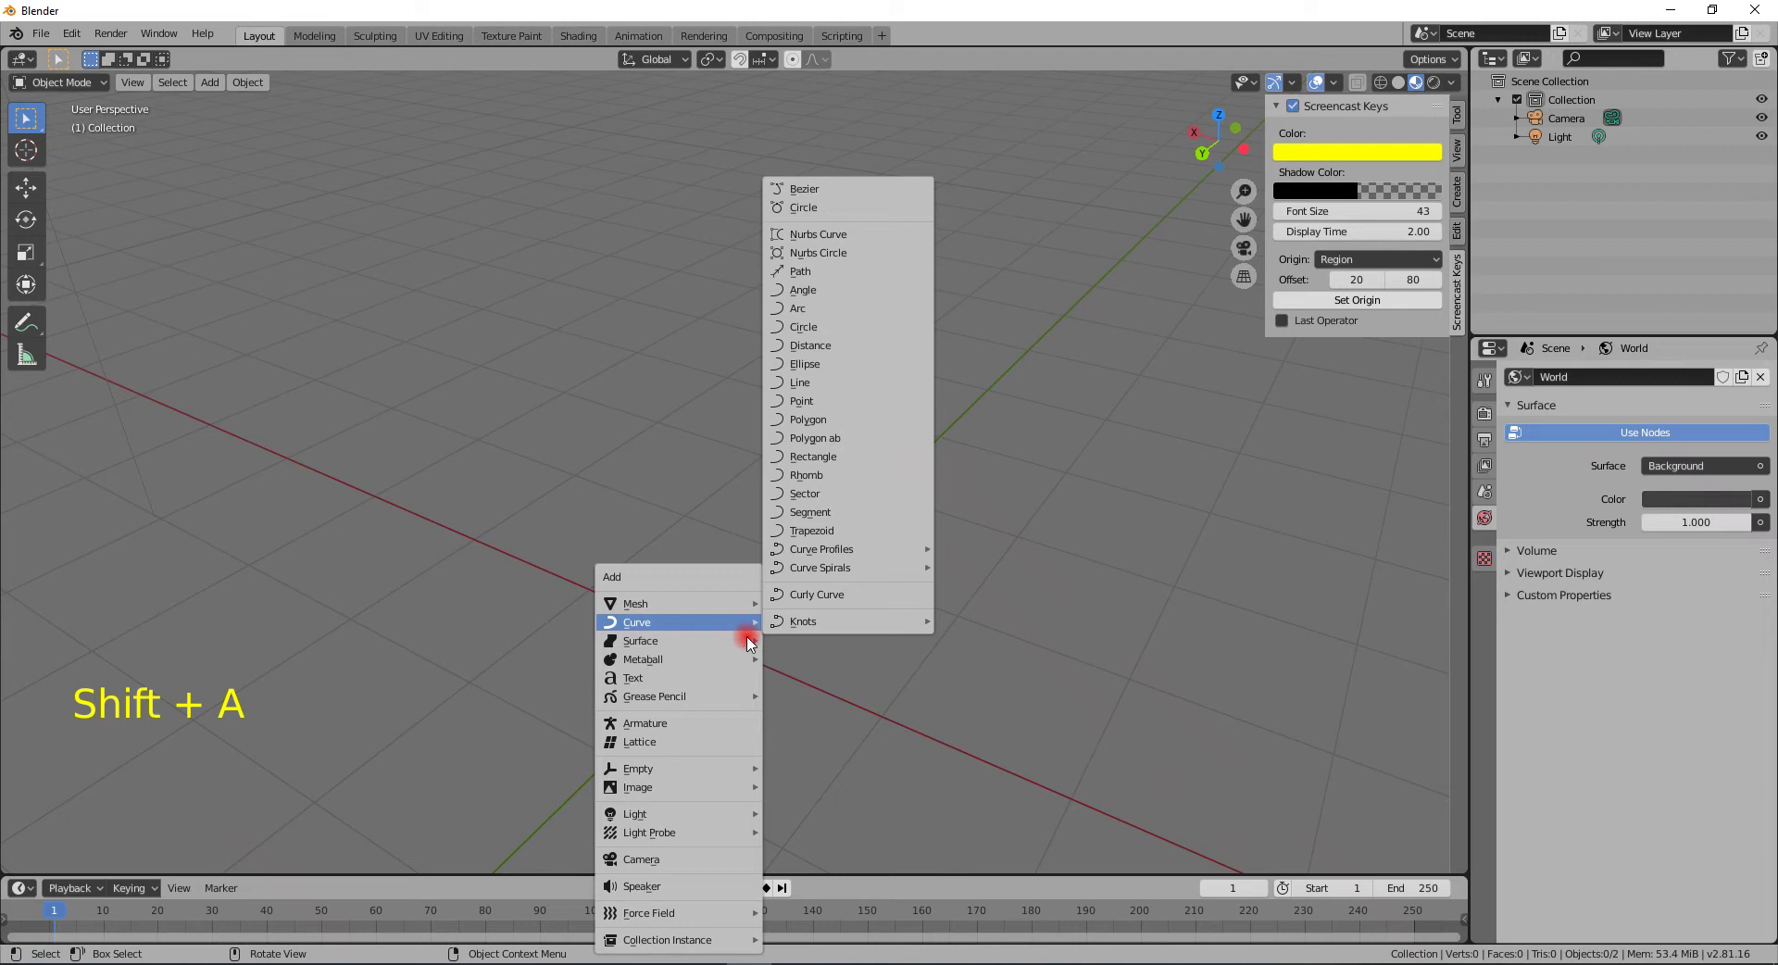
mouse_move(628, 613)
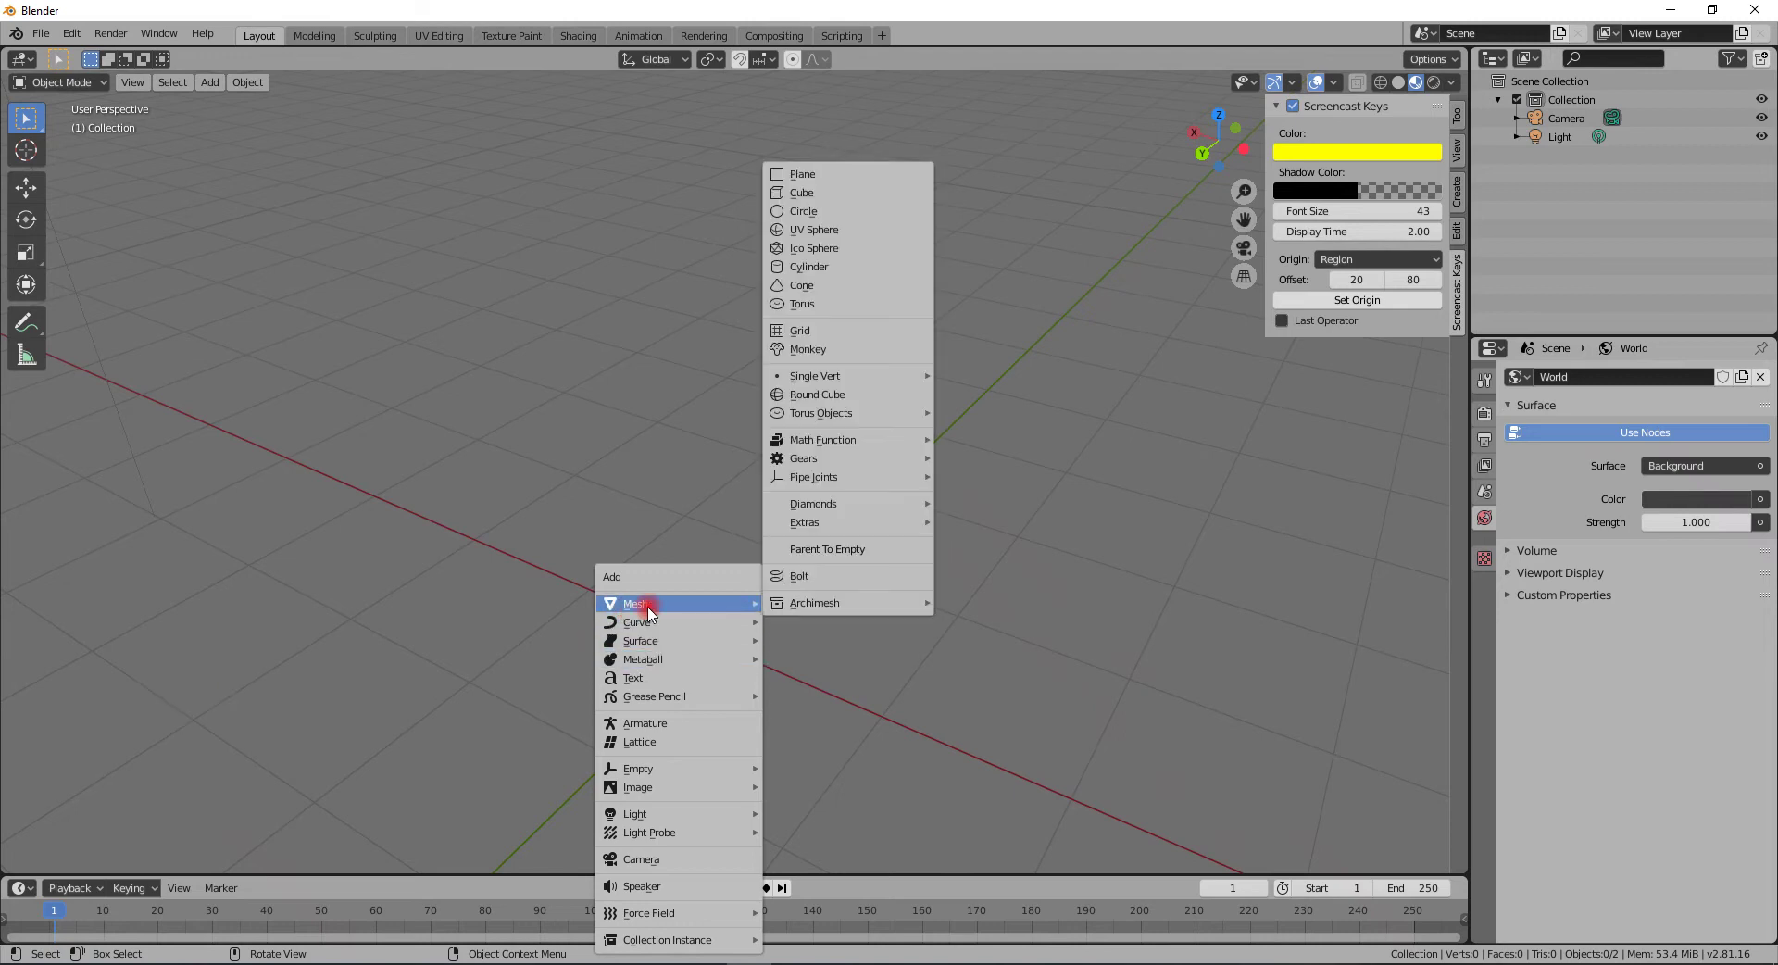
left_click(838, 266)
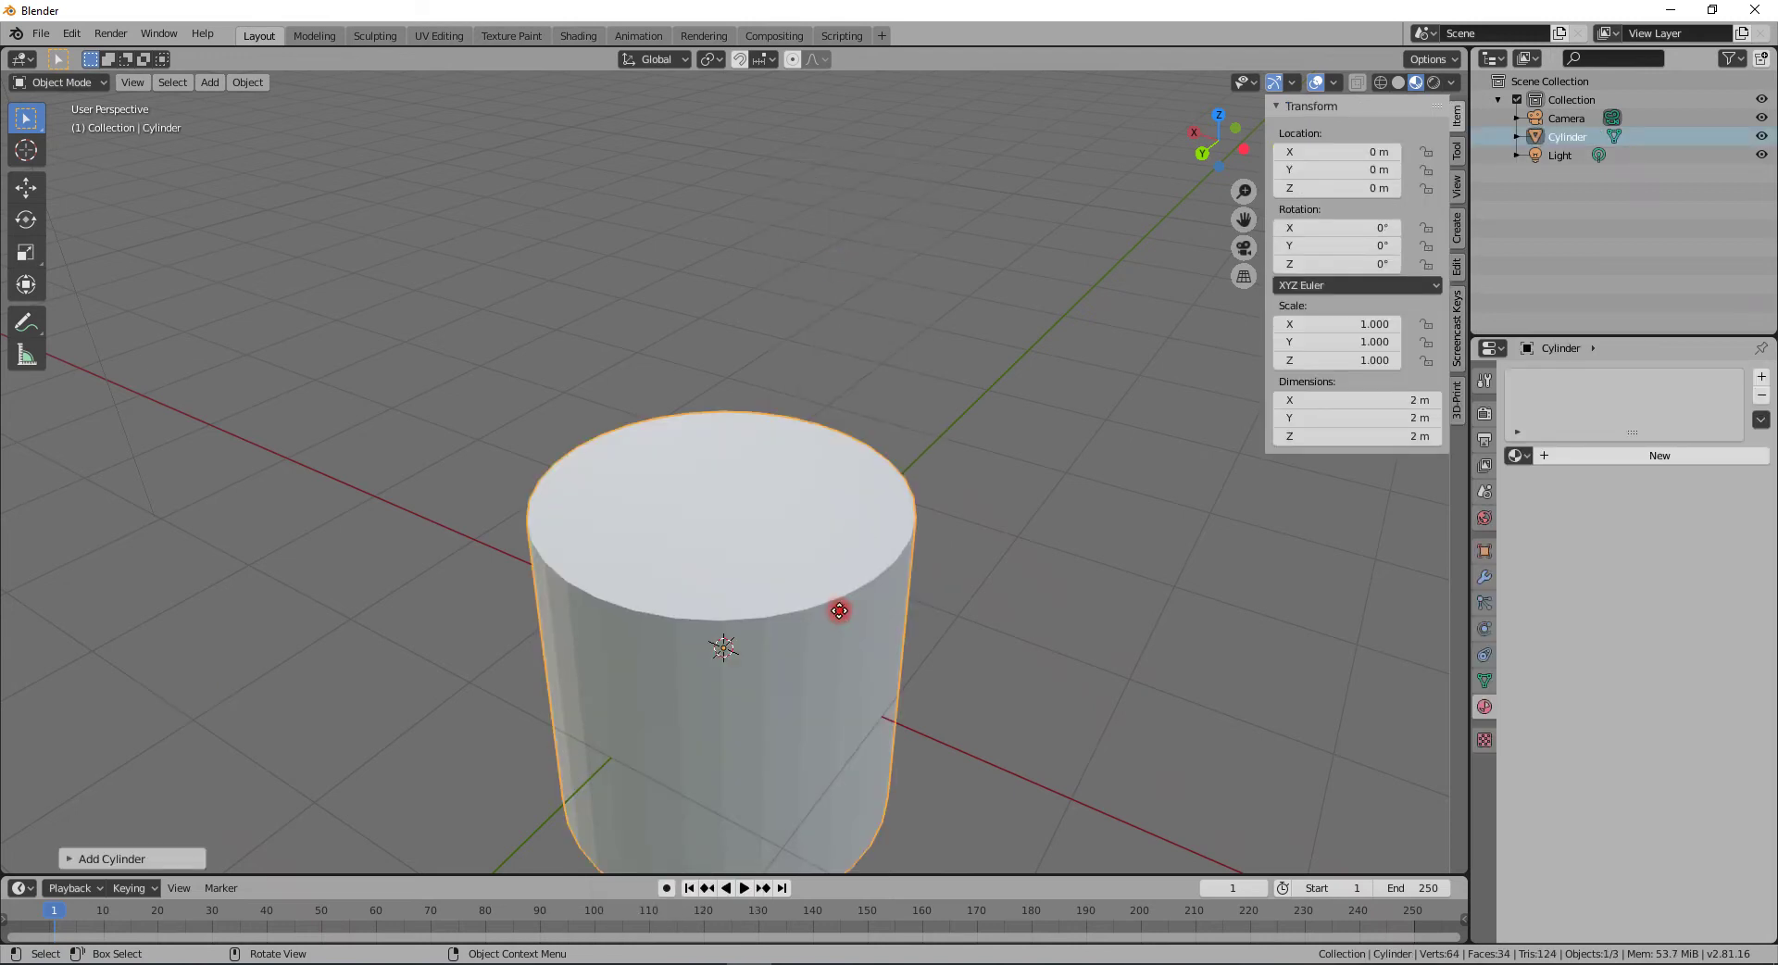
key("g")
key("shift")
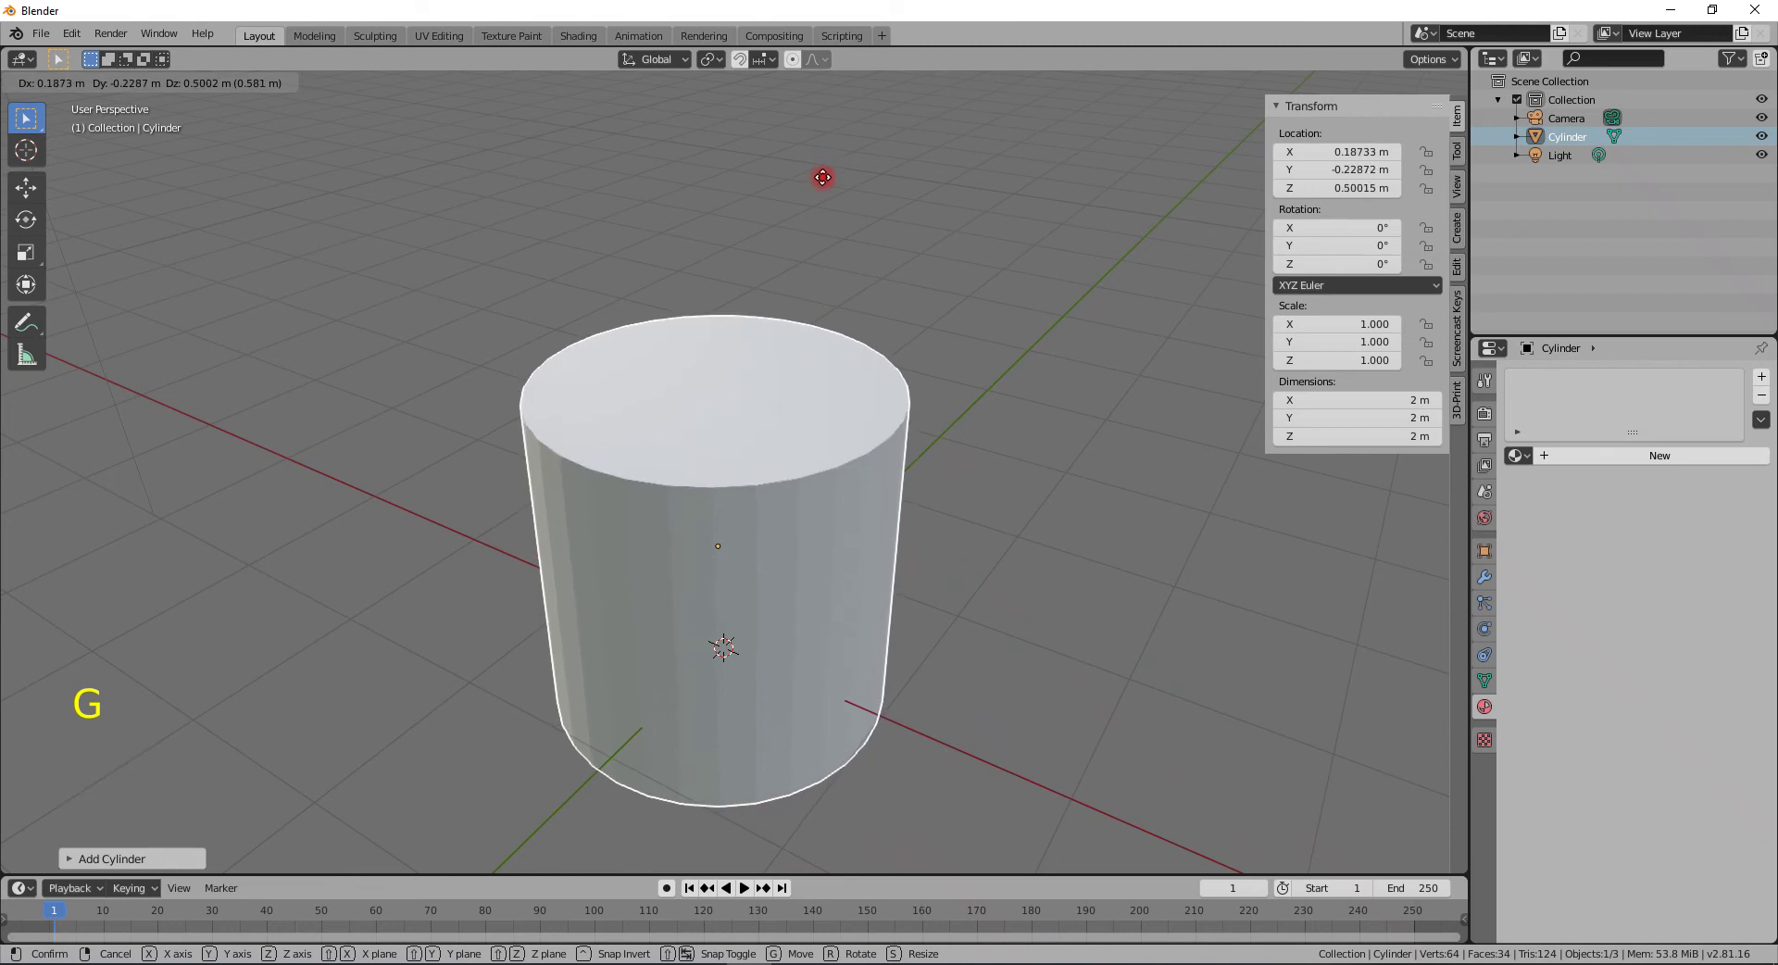
key("ctrl")
left_click(827, 852, "ctrl")
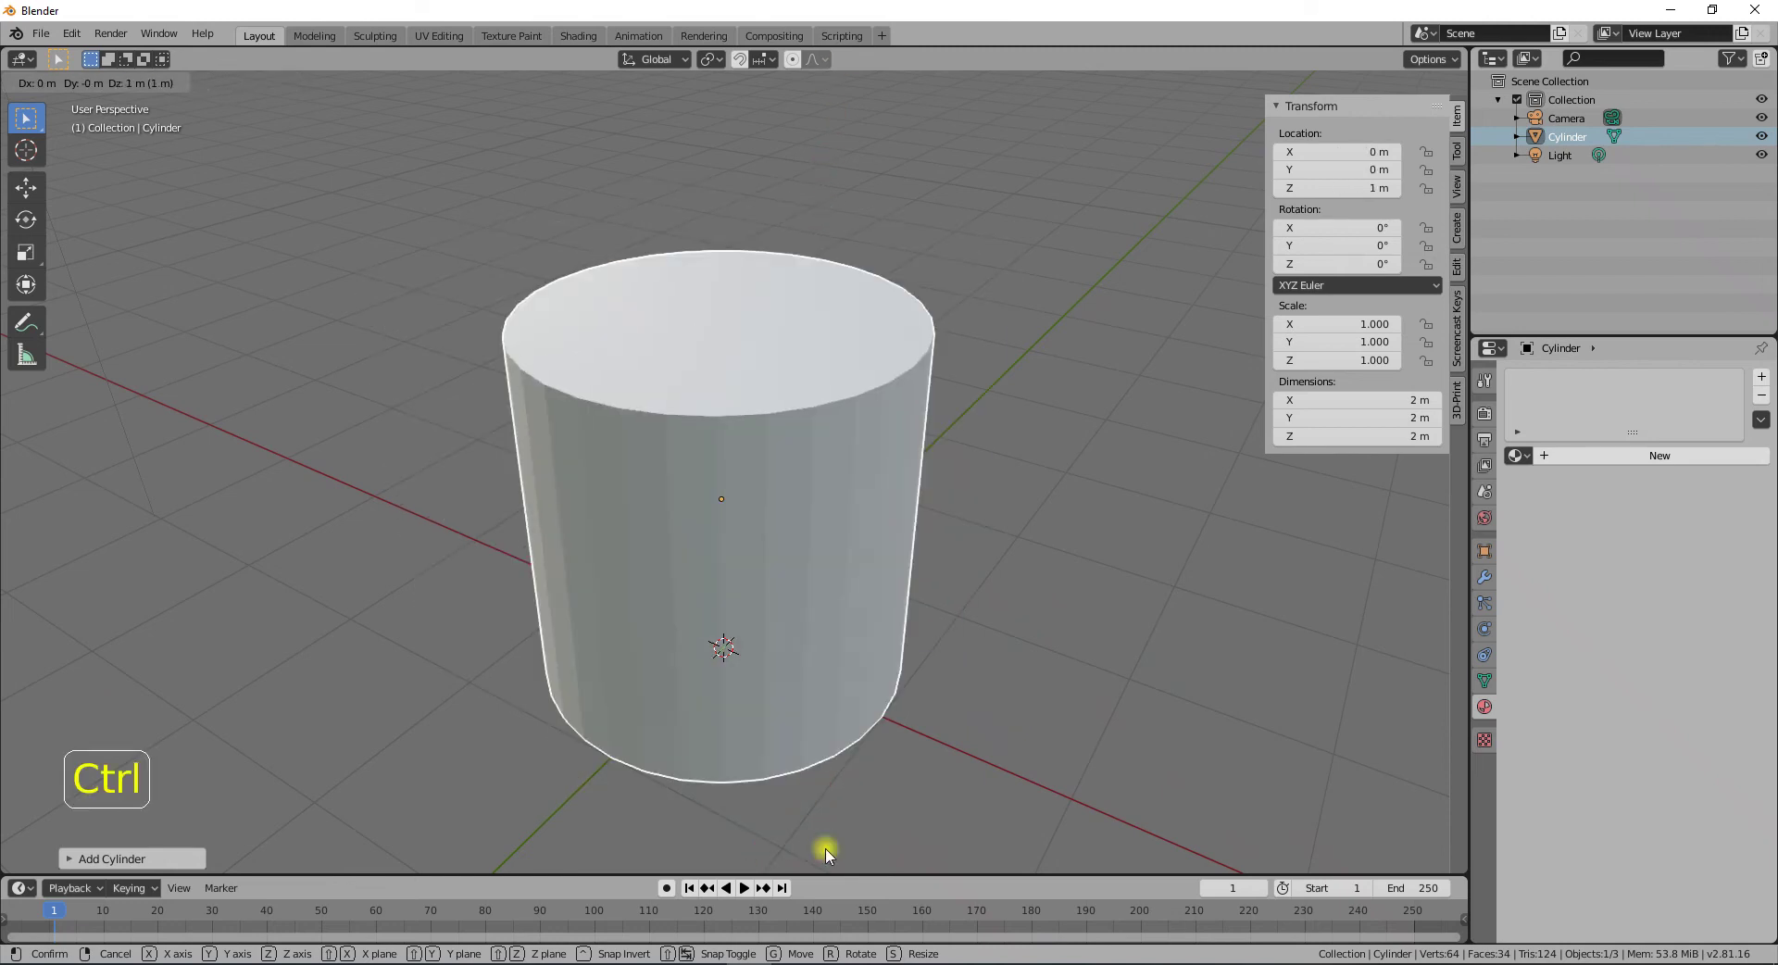
- Open the cylinder in Edit Mode and delete only its top face, keeping the edges
middle_click_drag(853, 623, 746, 547)
left_click(711, 345)
key("Tab")
left_click(711, 346)
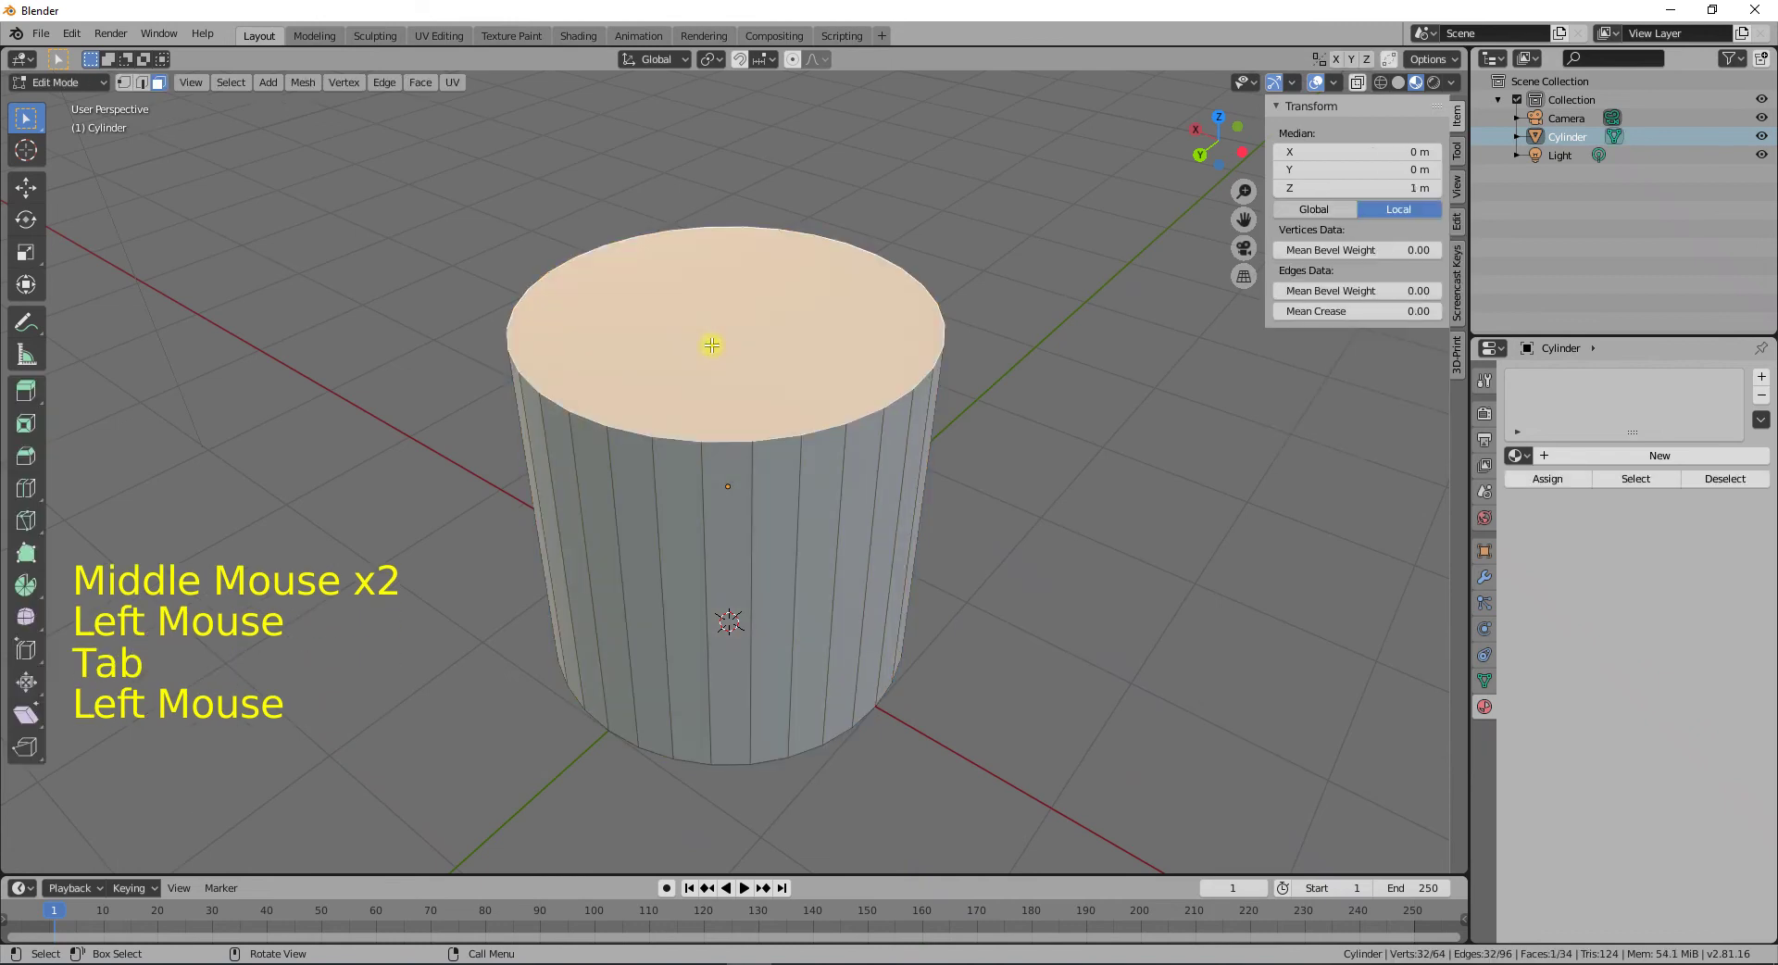
key("Delete")
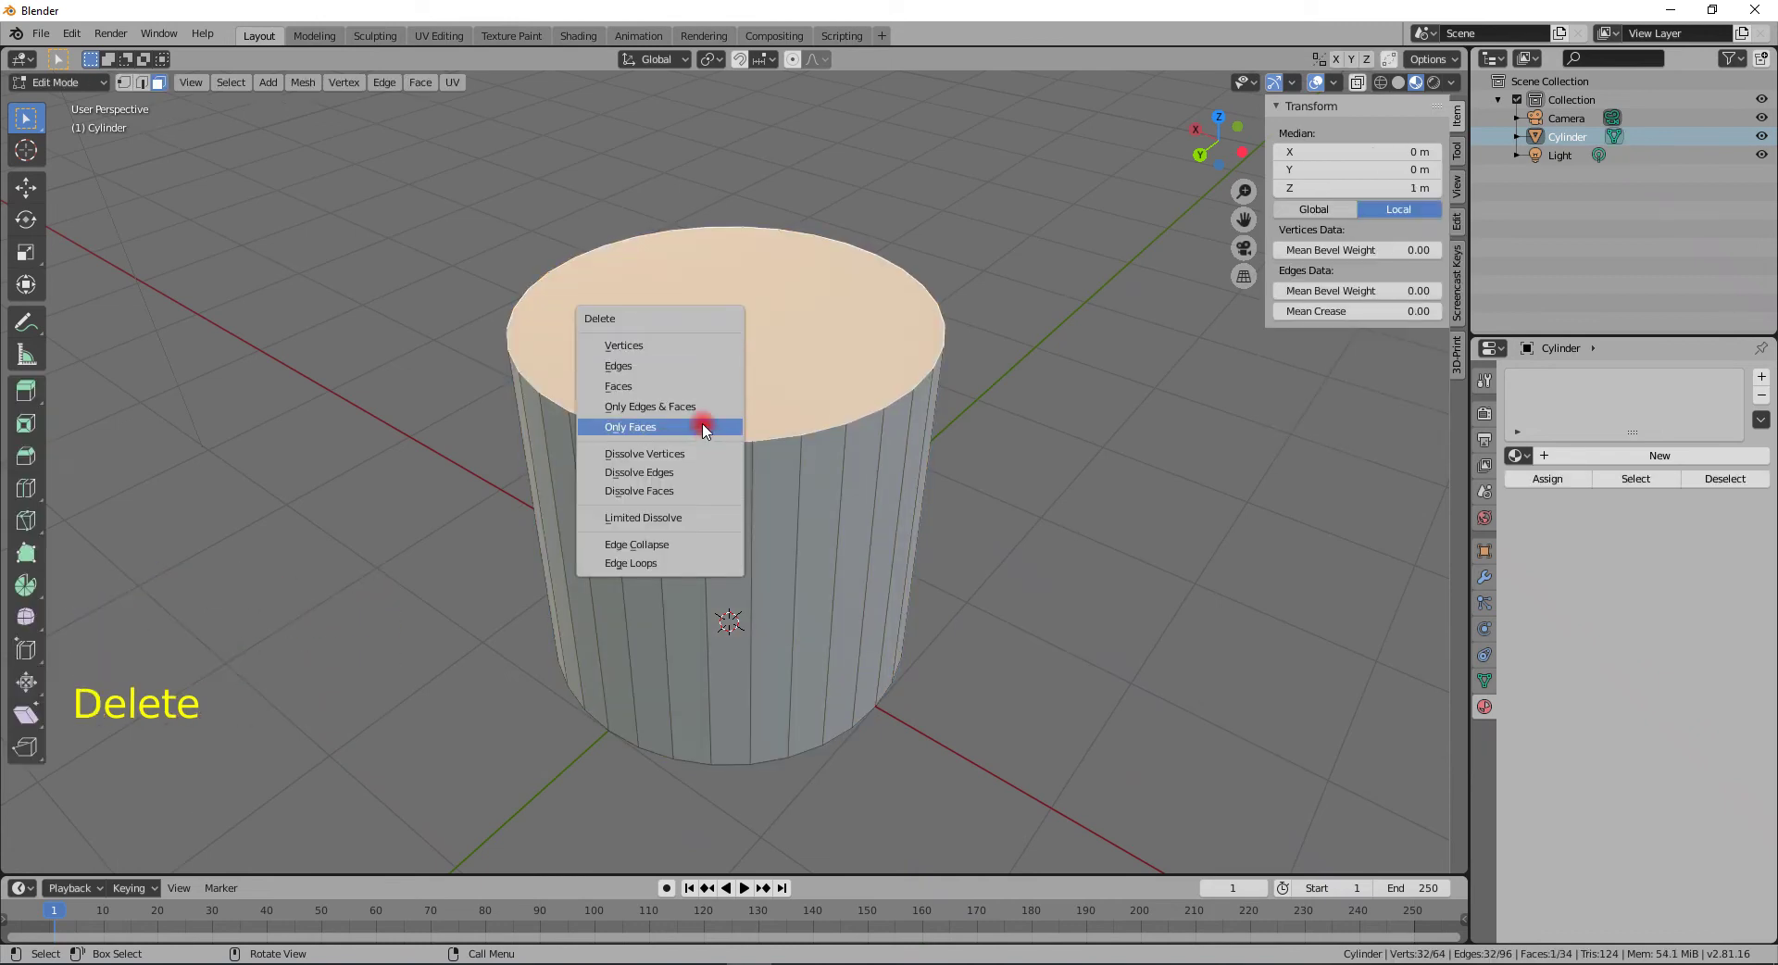
left_click(635, 428)
middle_click_drag(782, 478, 762, 536)
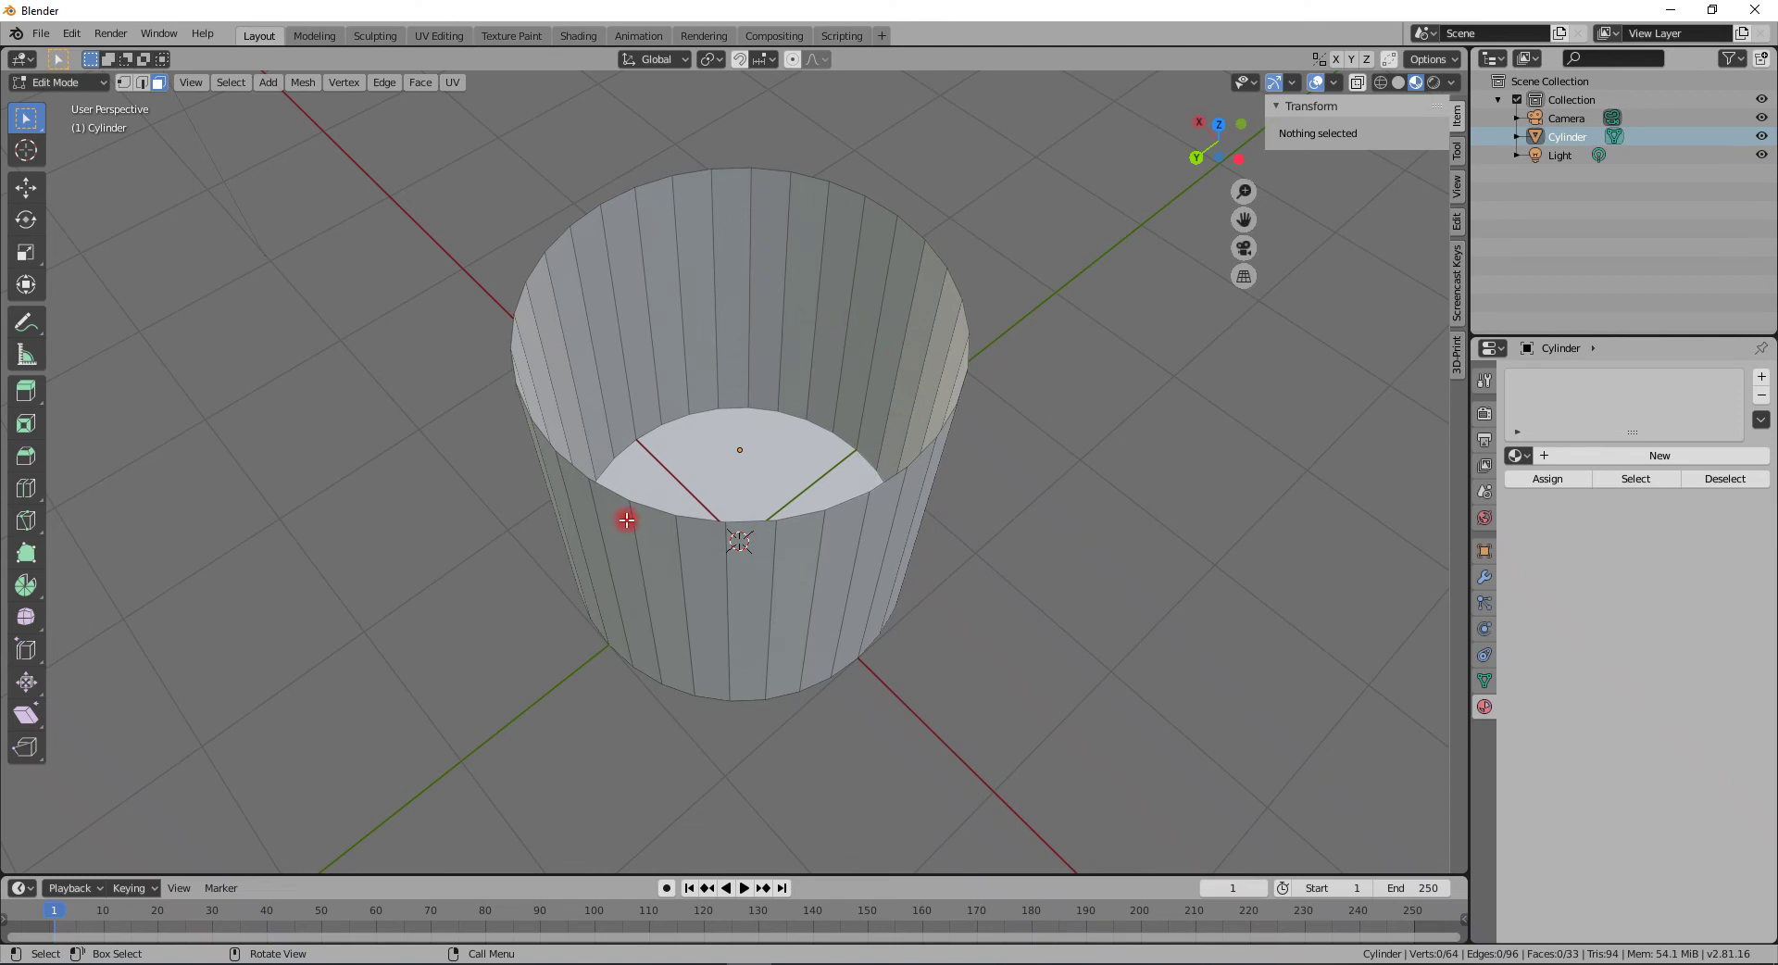
- Select the open top edge loop in edge mode and scale it up to about 1.14 so the walls flare outward
middle_click_drag(748, 520, 891, 438)
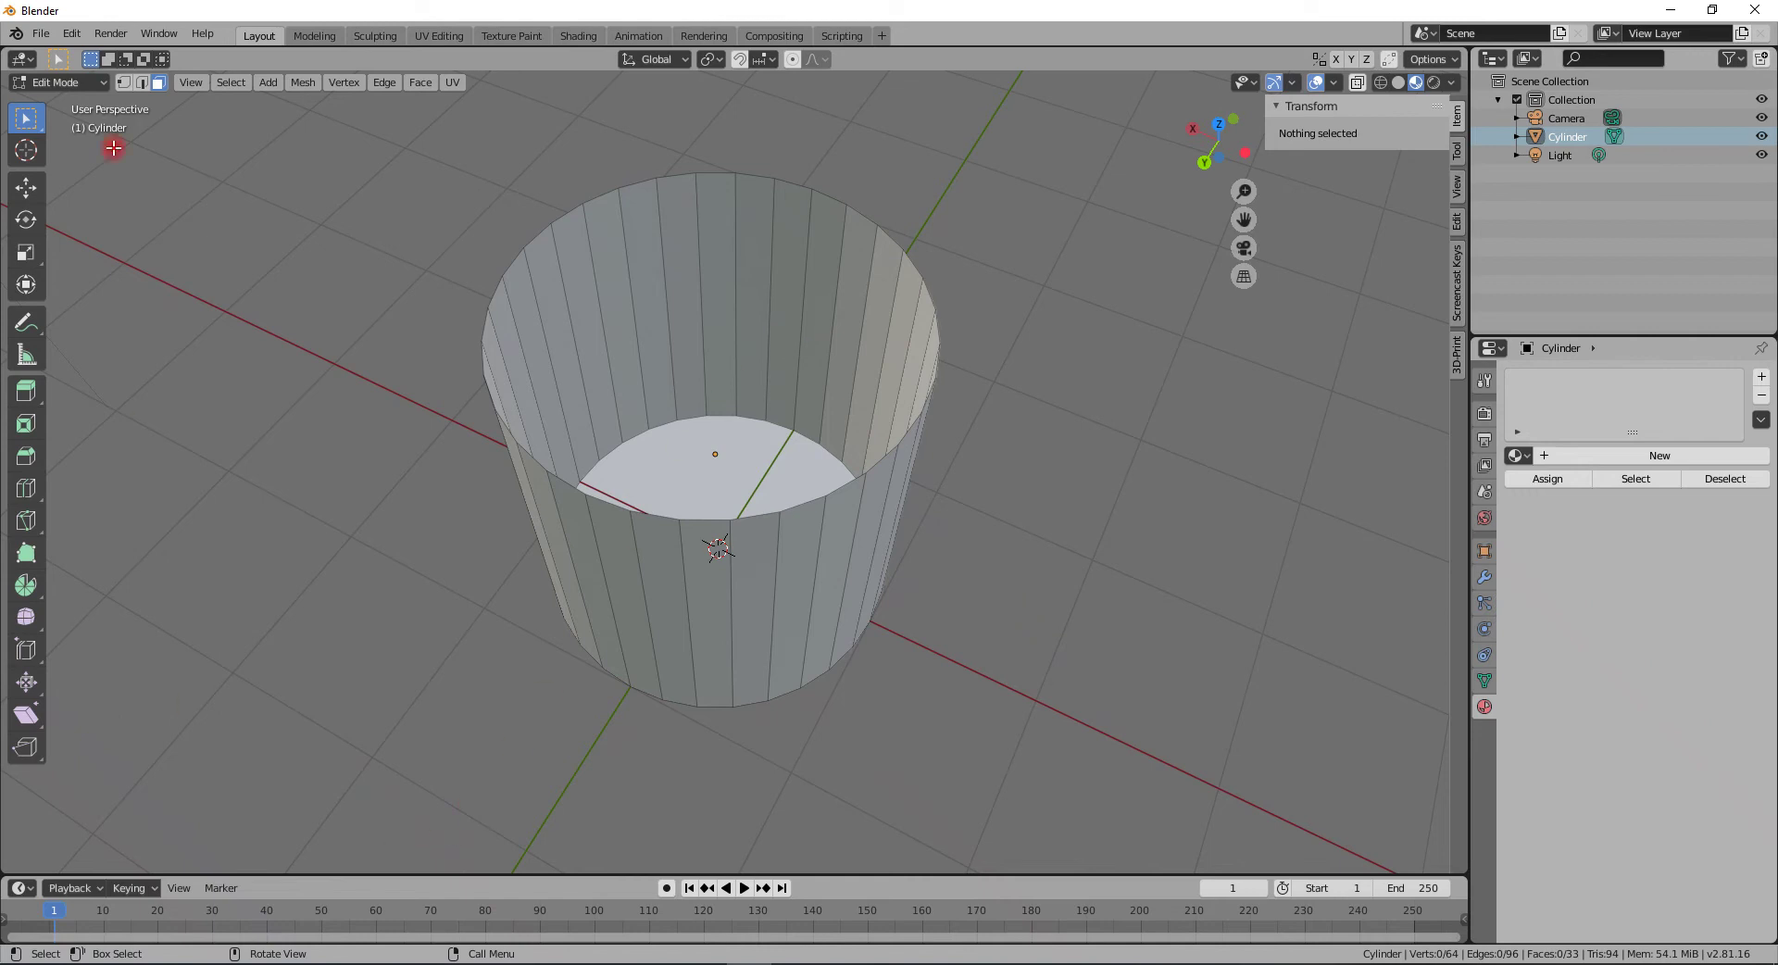
left_click(141, 82)
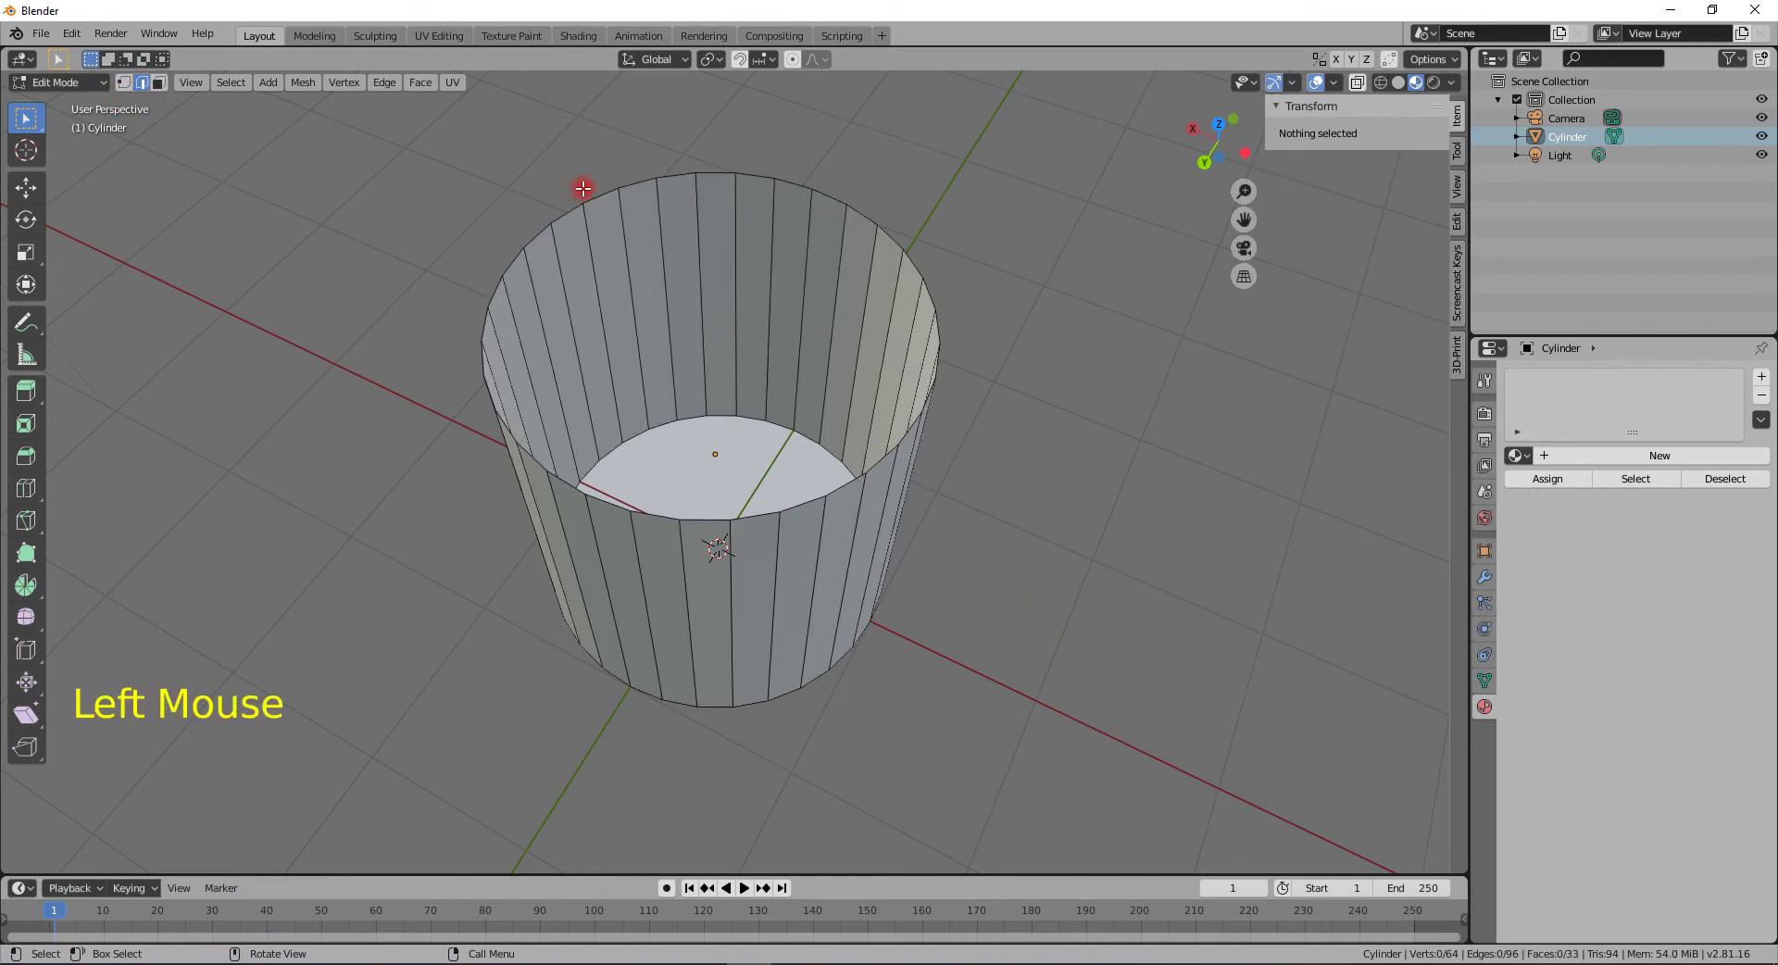
left_click(746, 173, "alt")
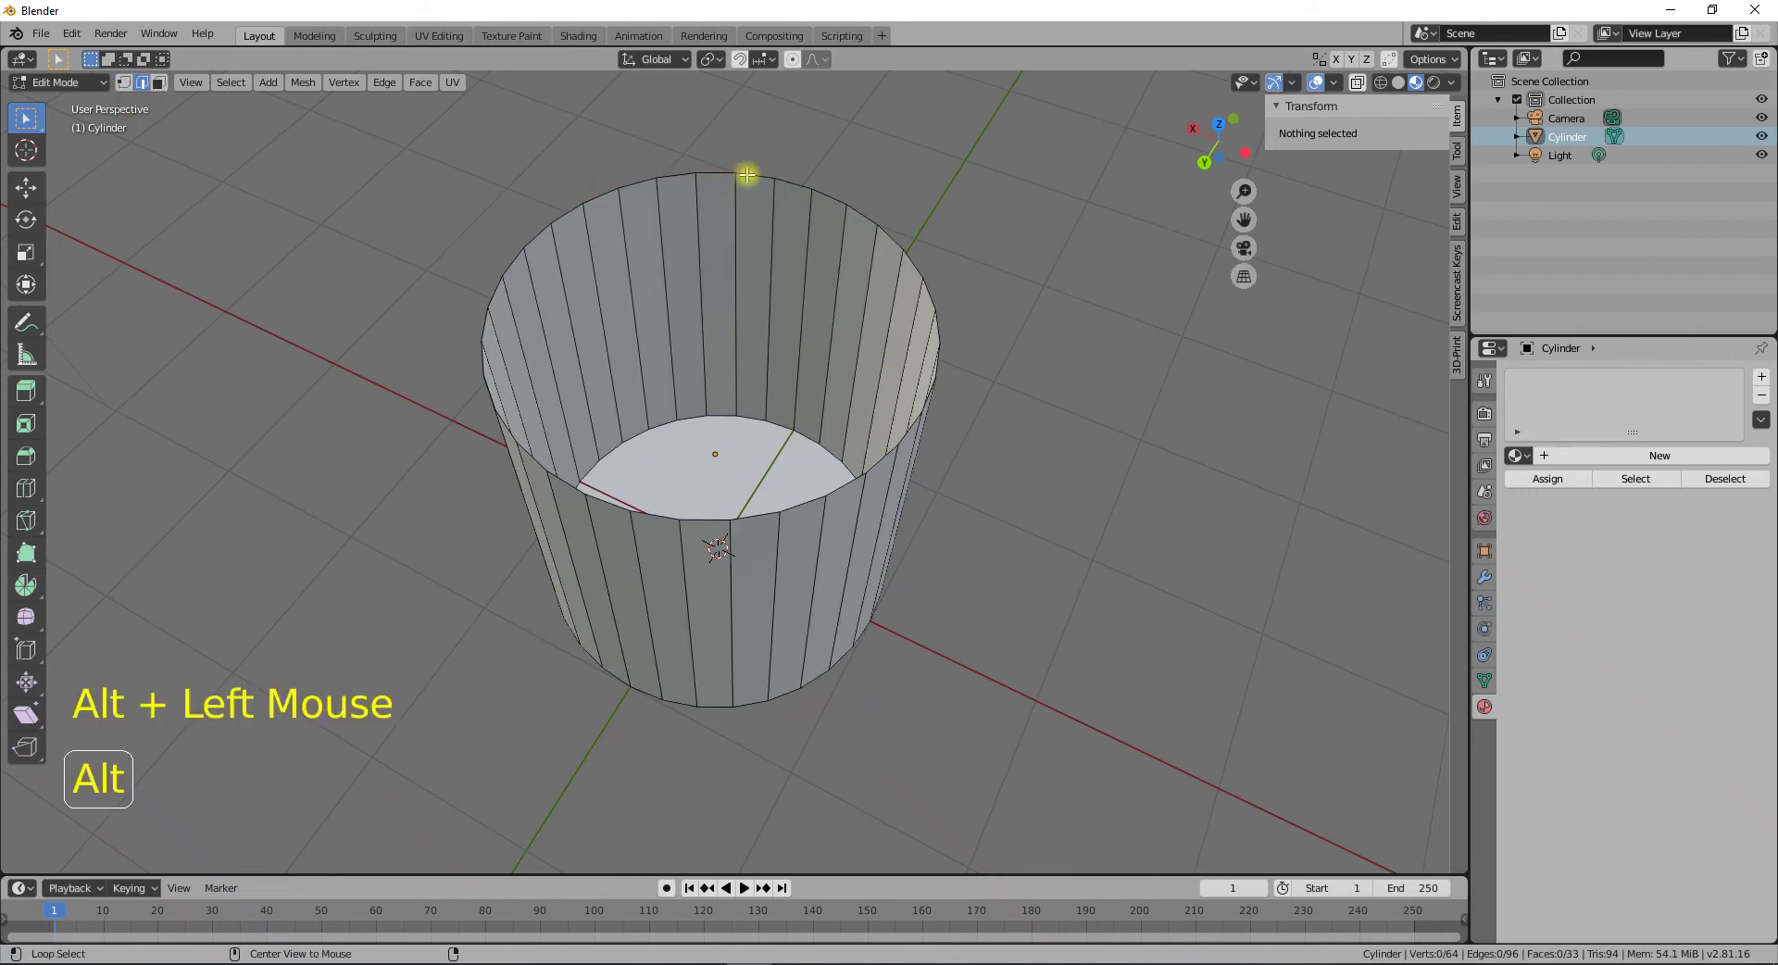
key("s")
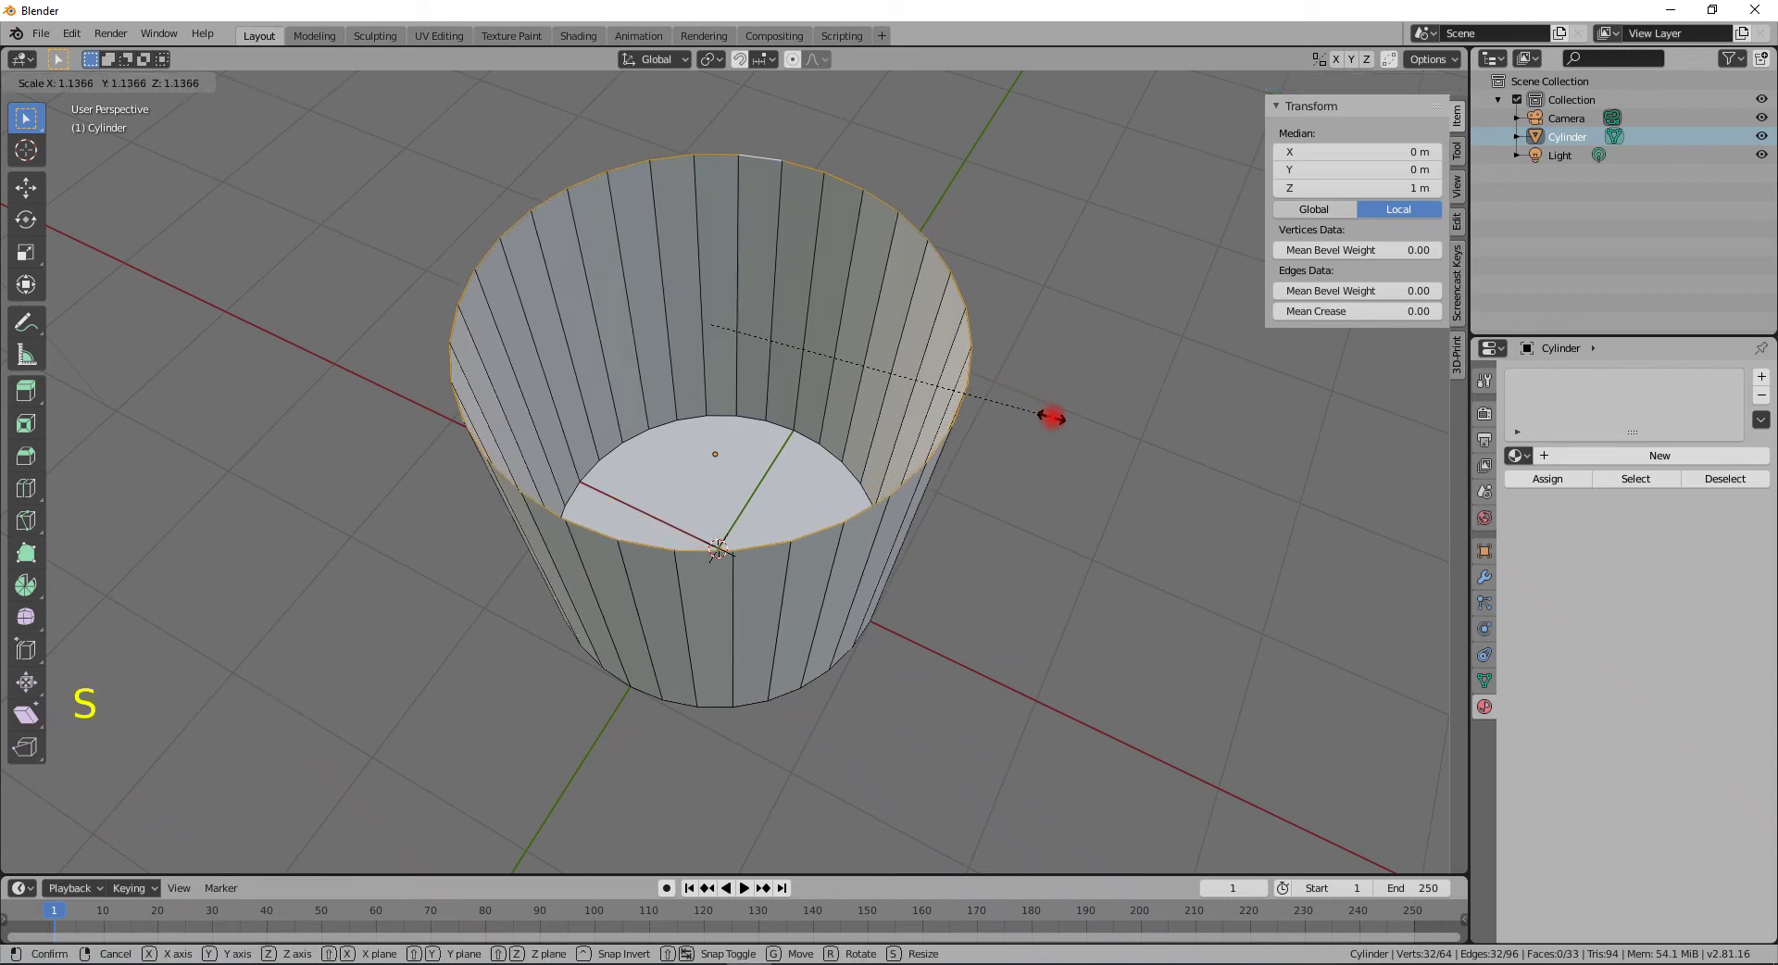
left_click(1052, 416)
middle_click_drag(1052, 417, 984, 500)
- Extrude the top edge loop and scale it inward to form a flat rim giving the cup its wall thickness
scroll(1052, 392, "down", 3)
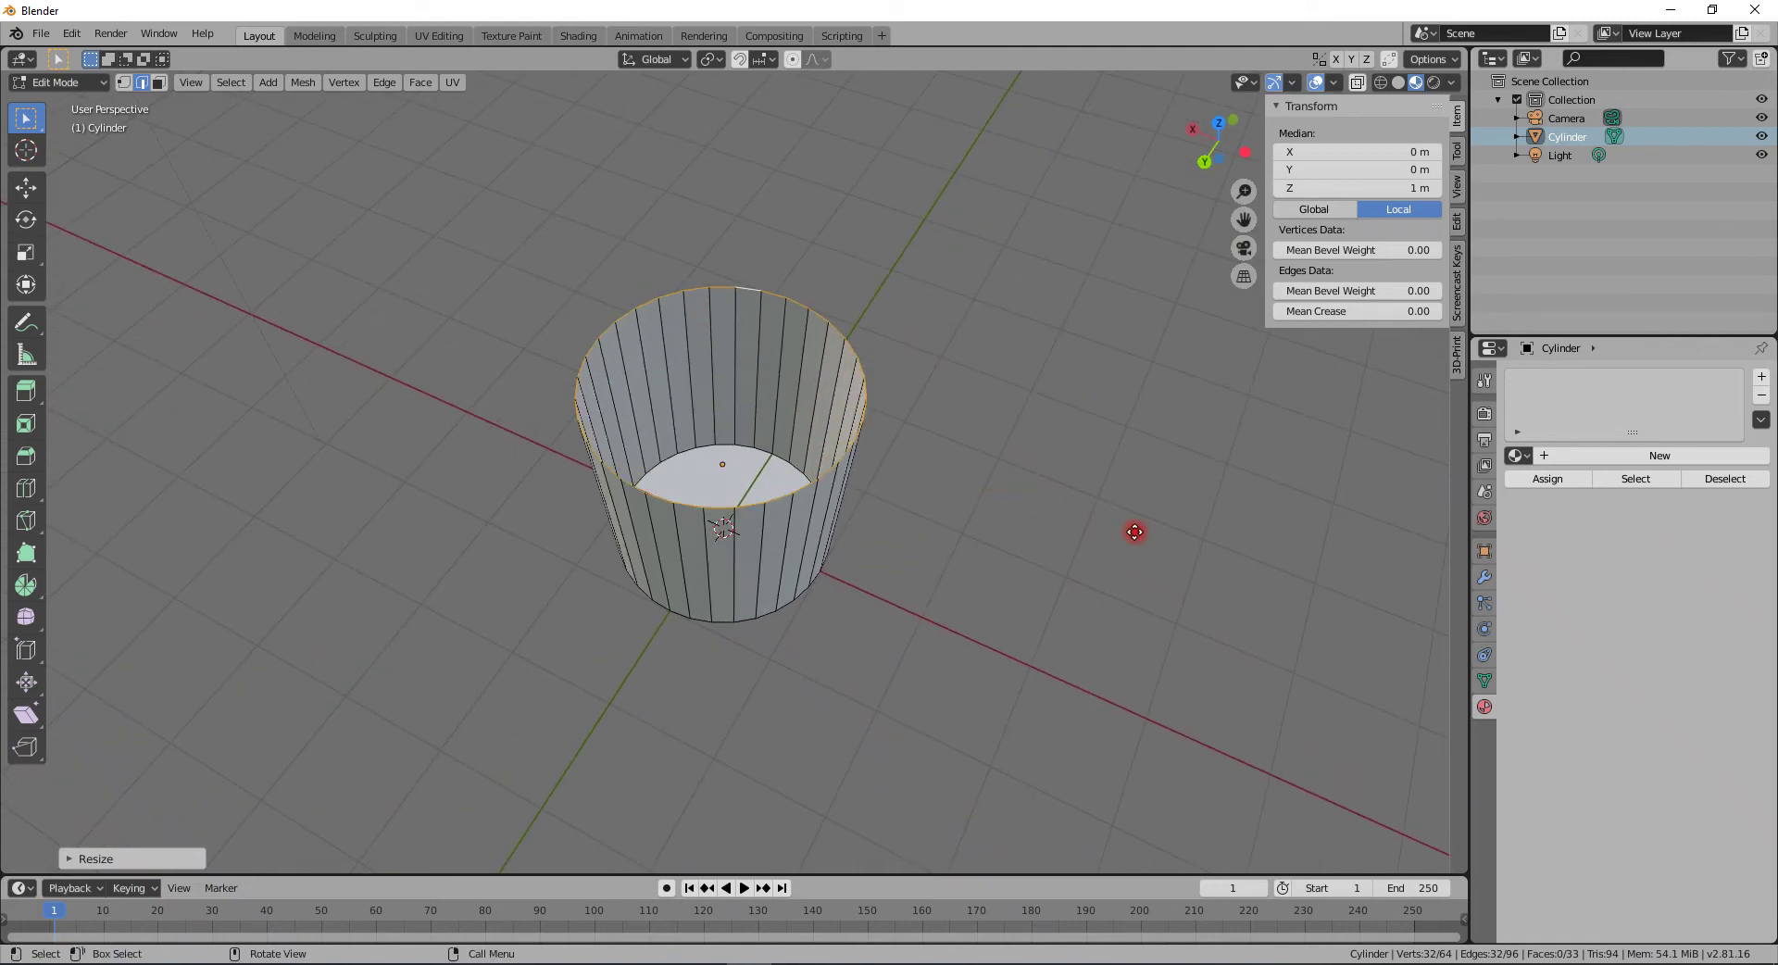
key("e")
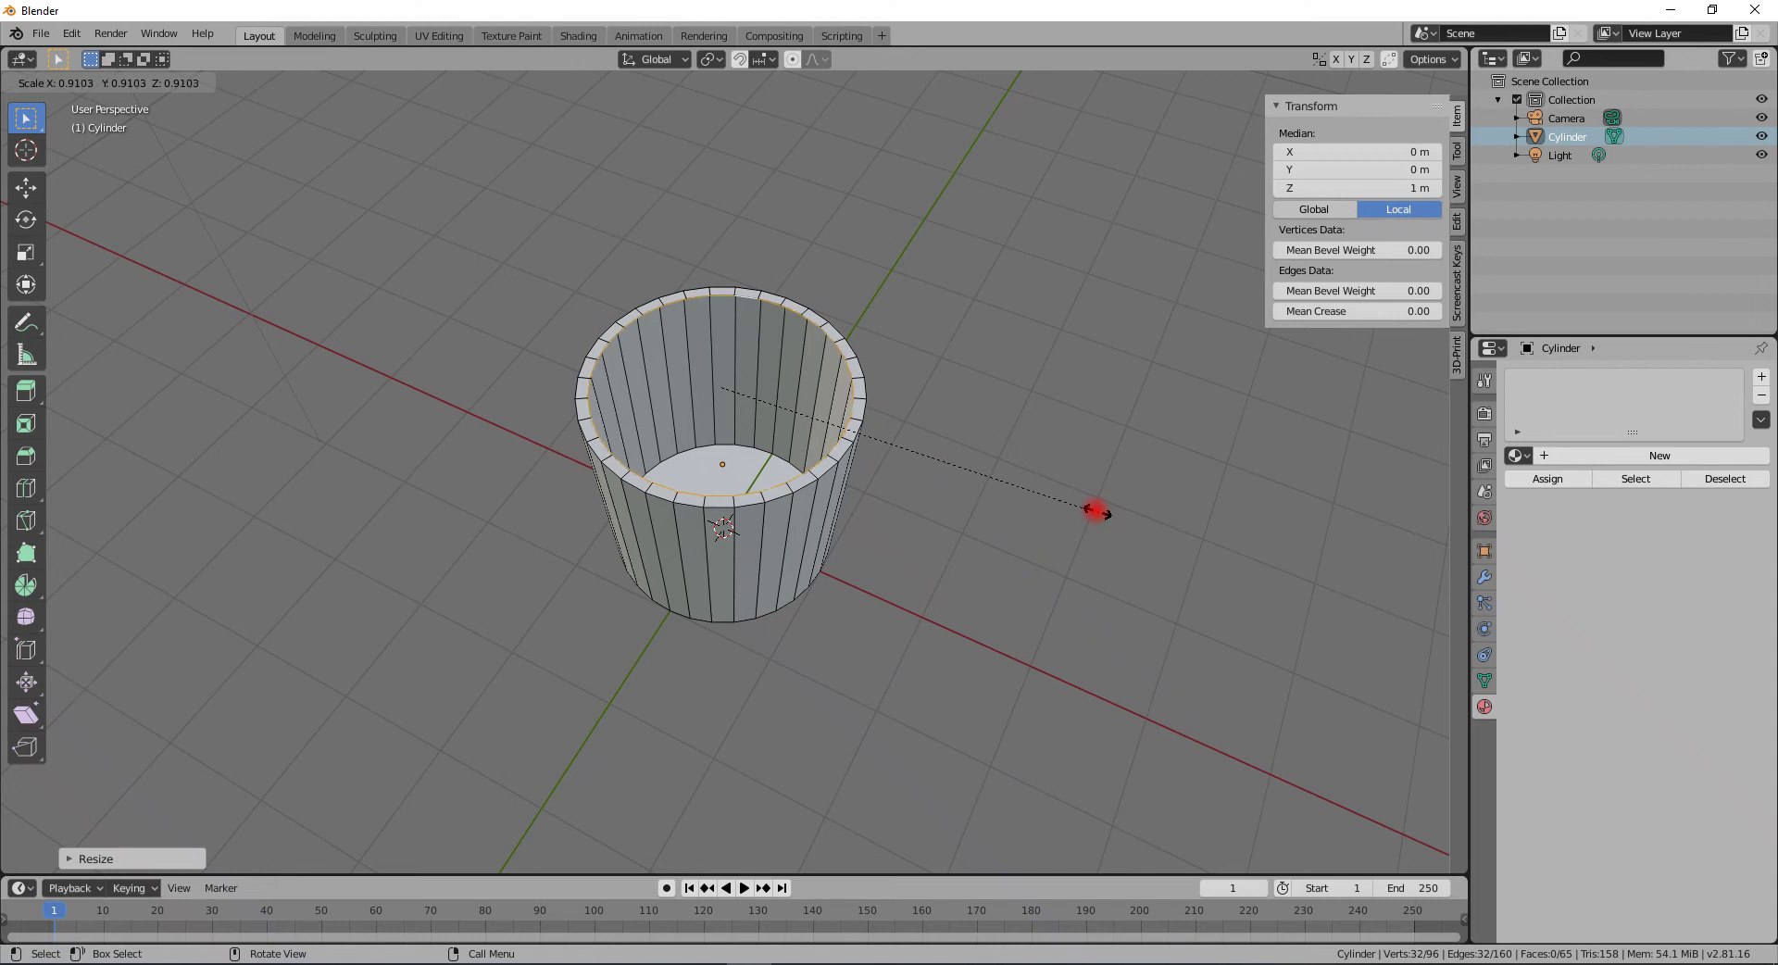
left_click(1040, 493)
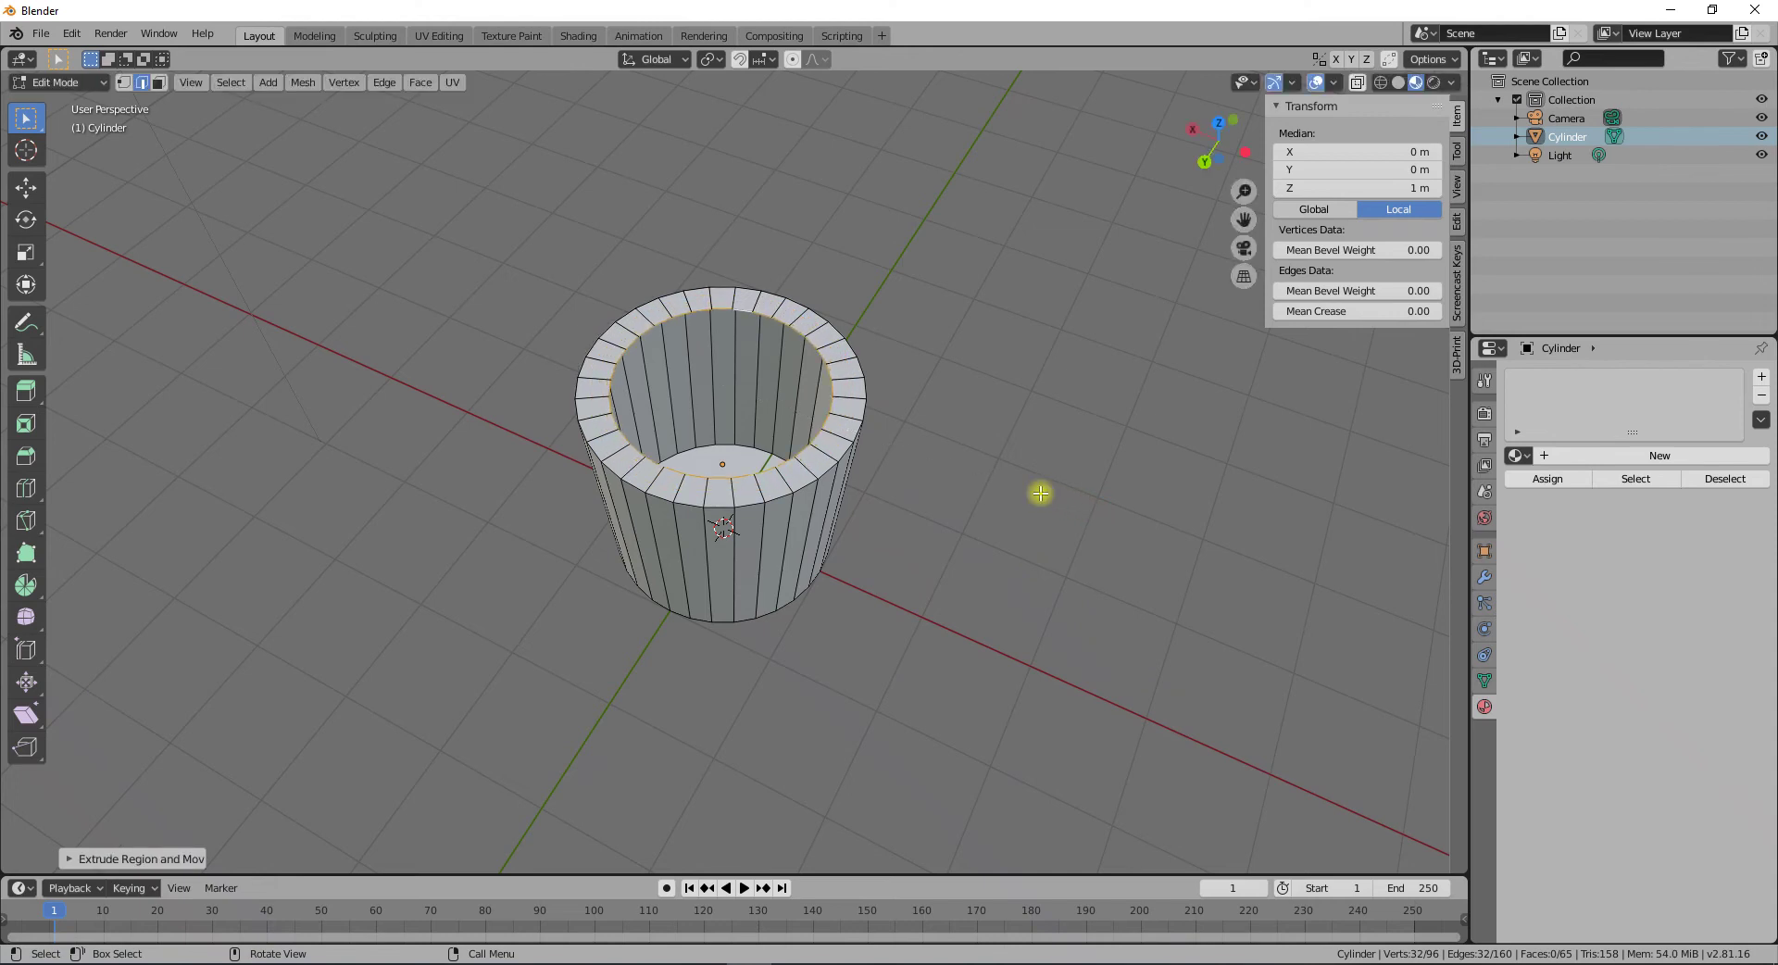
- Extrude the rim's inner edge loop straight down along Z by about 1.67 m to form the inner wall
middle_click_drag(1023, 484, 957, 438)
key("e")
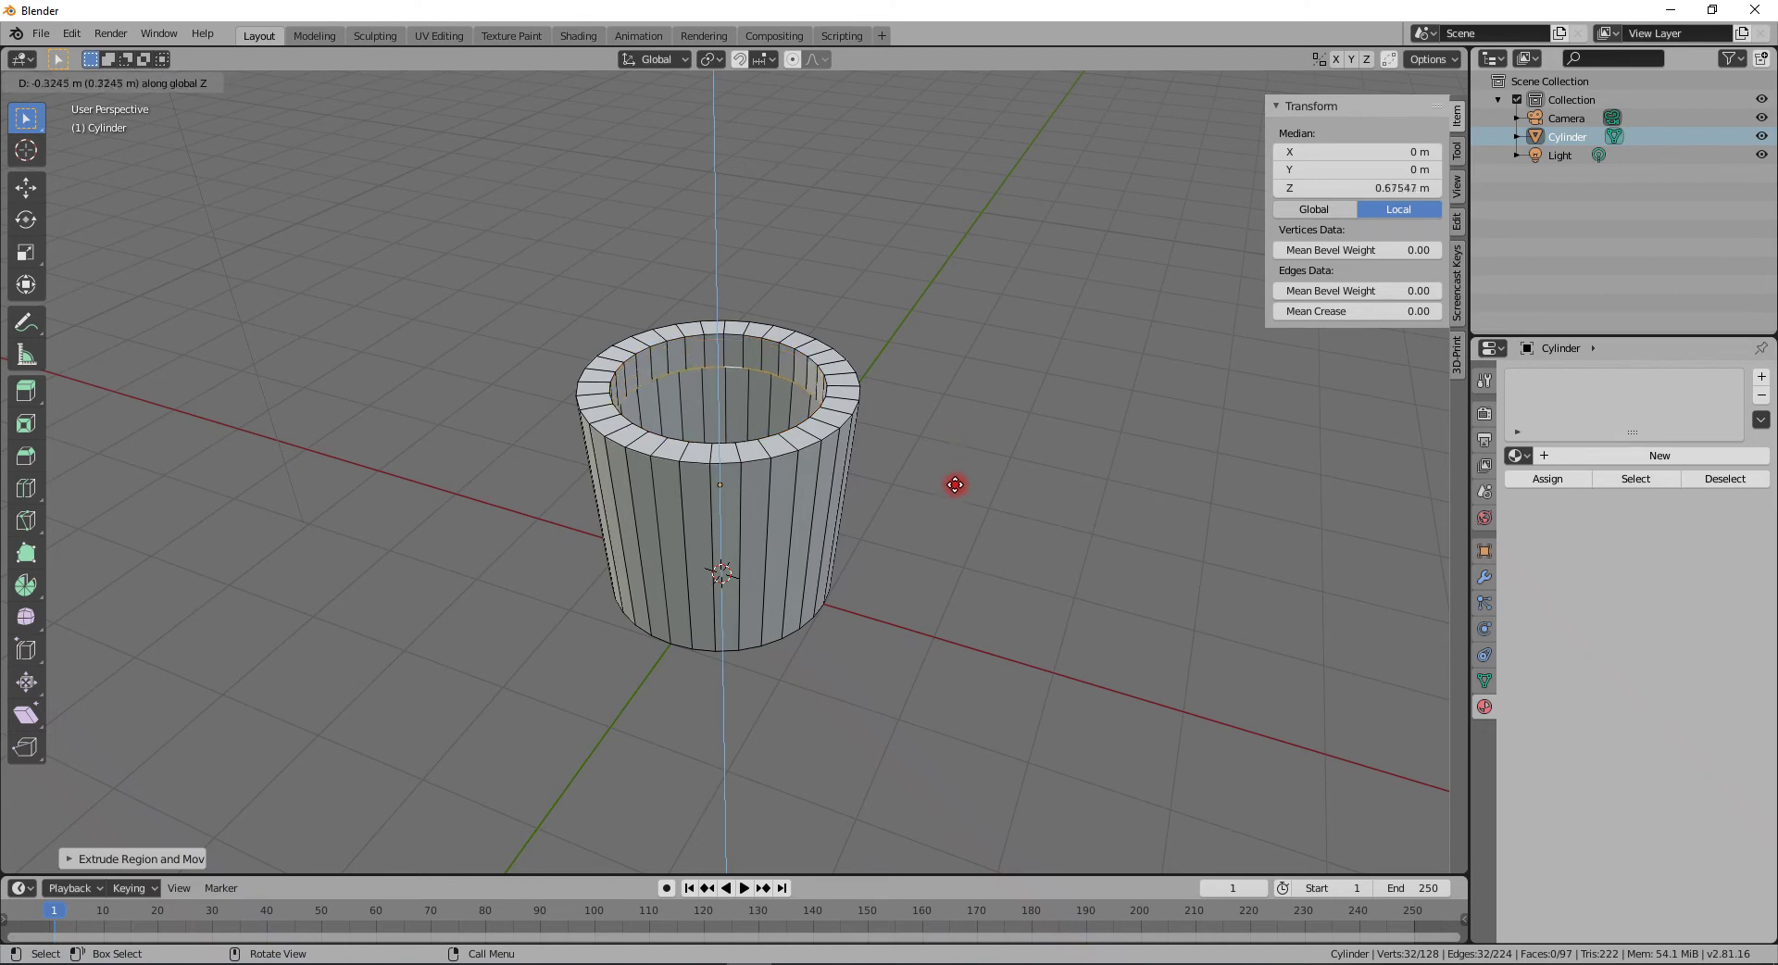
left_click(964, 600)
middle_click_drag(964, 600, 734, 425)
scroll(825, 459, "up", 2)
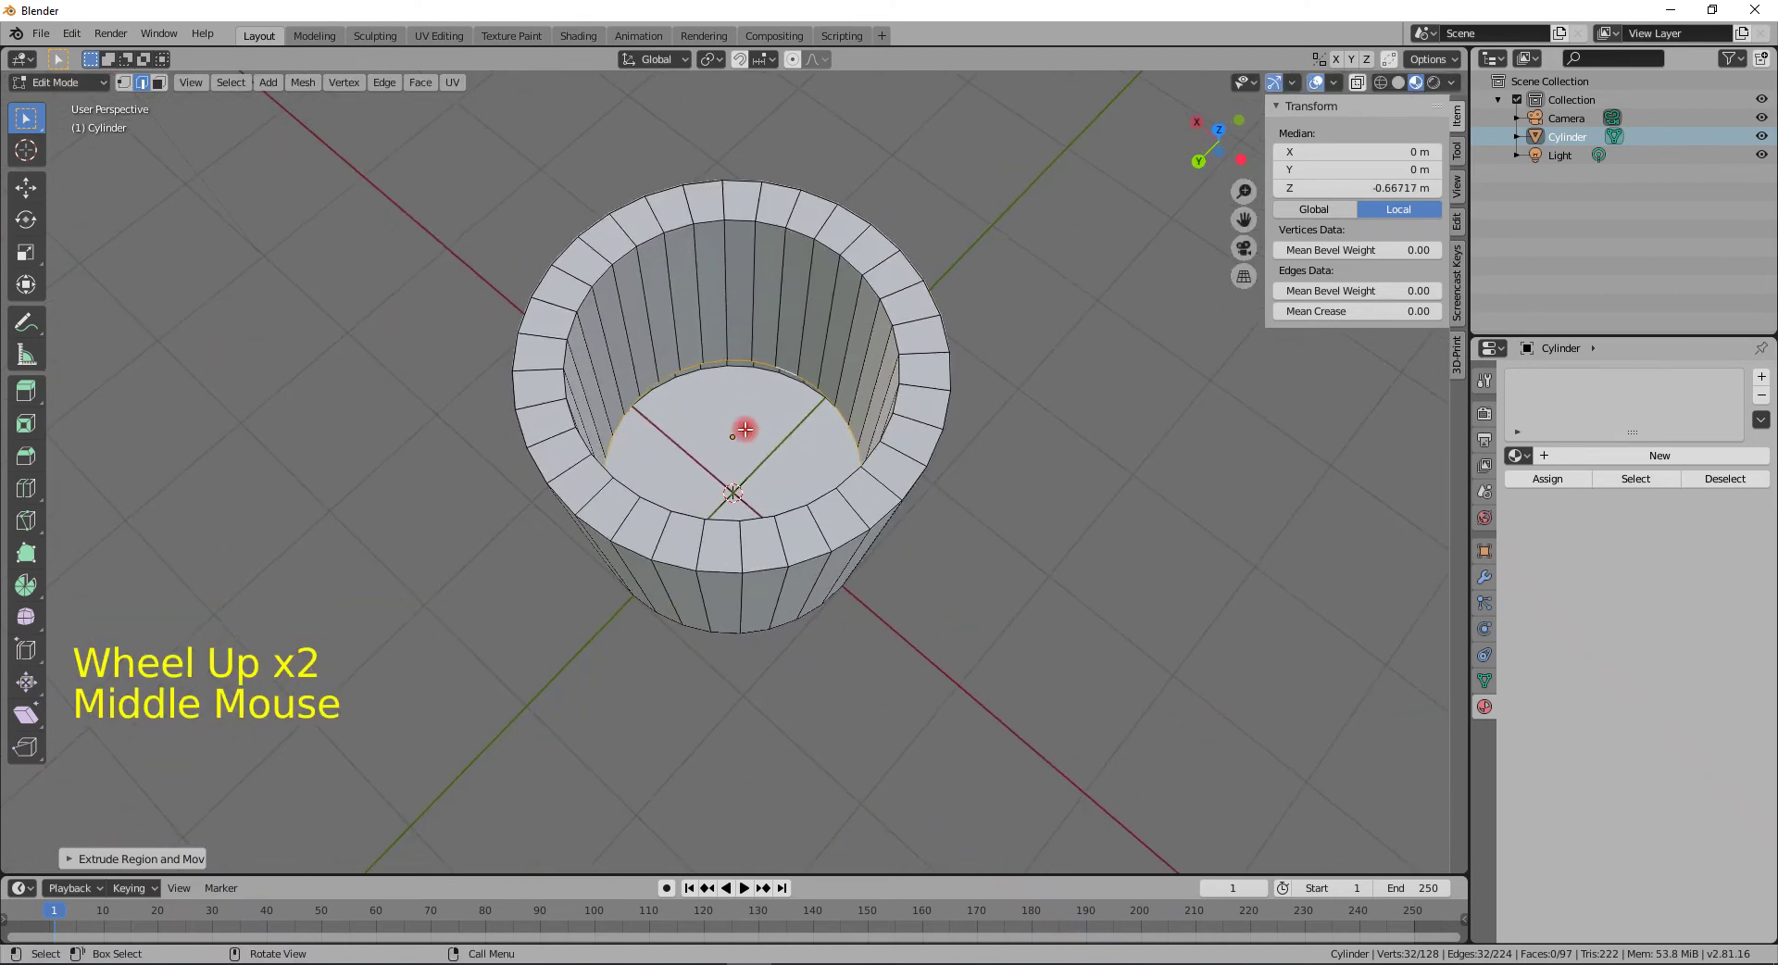
- Extrude the inner wall's bottom edge loop and scale it to 0 to close the cup's inner floor, then return to Object Mode
scroll(810, 425, "up", 3)
key("e")
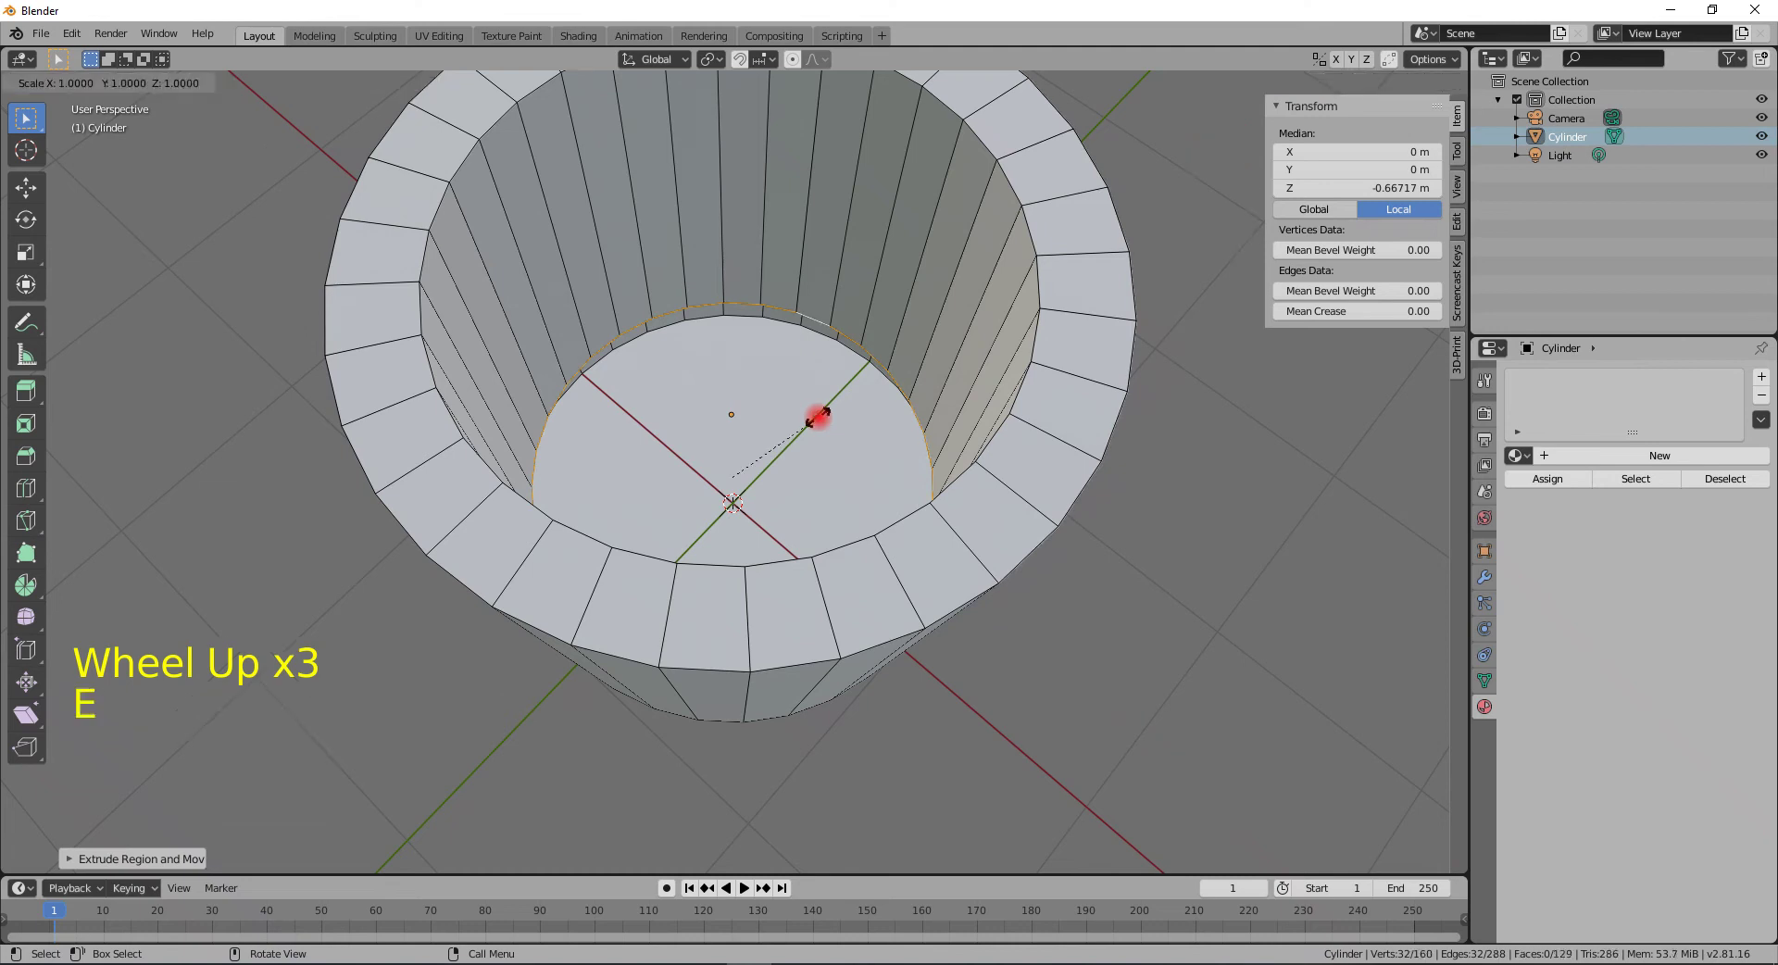
key("s")
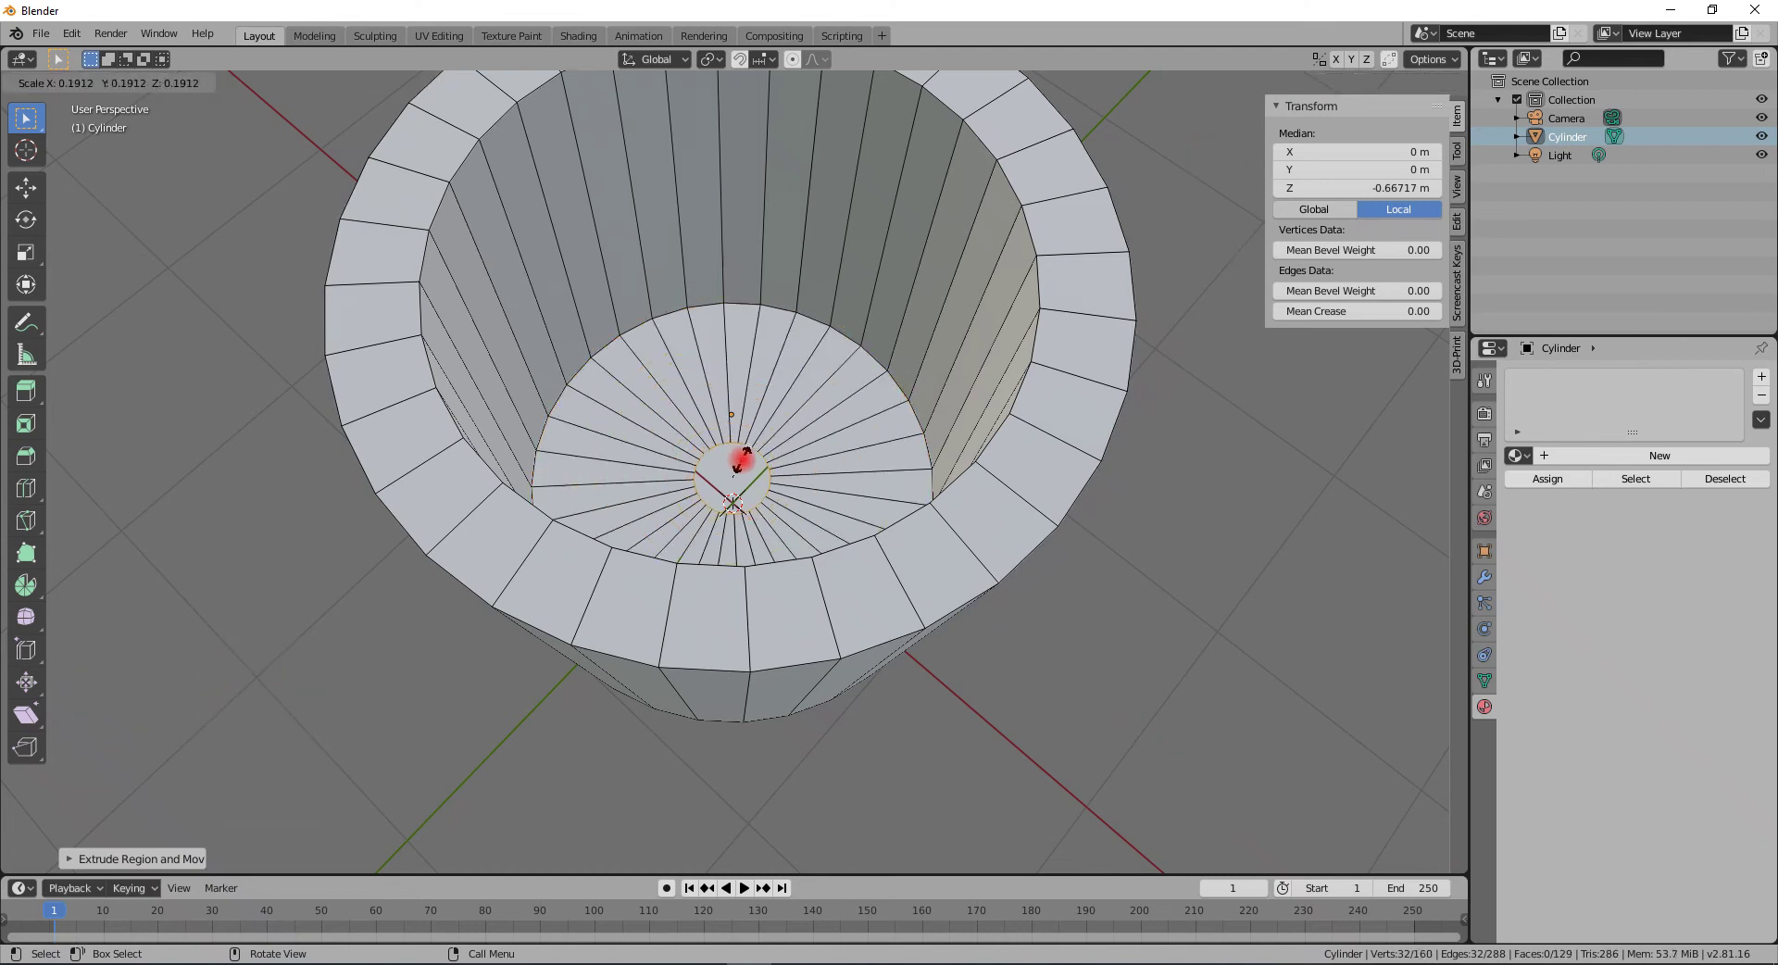
type("0")
key("Tab")
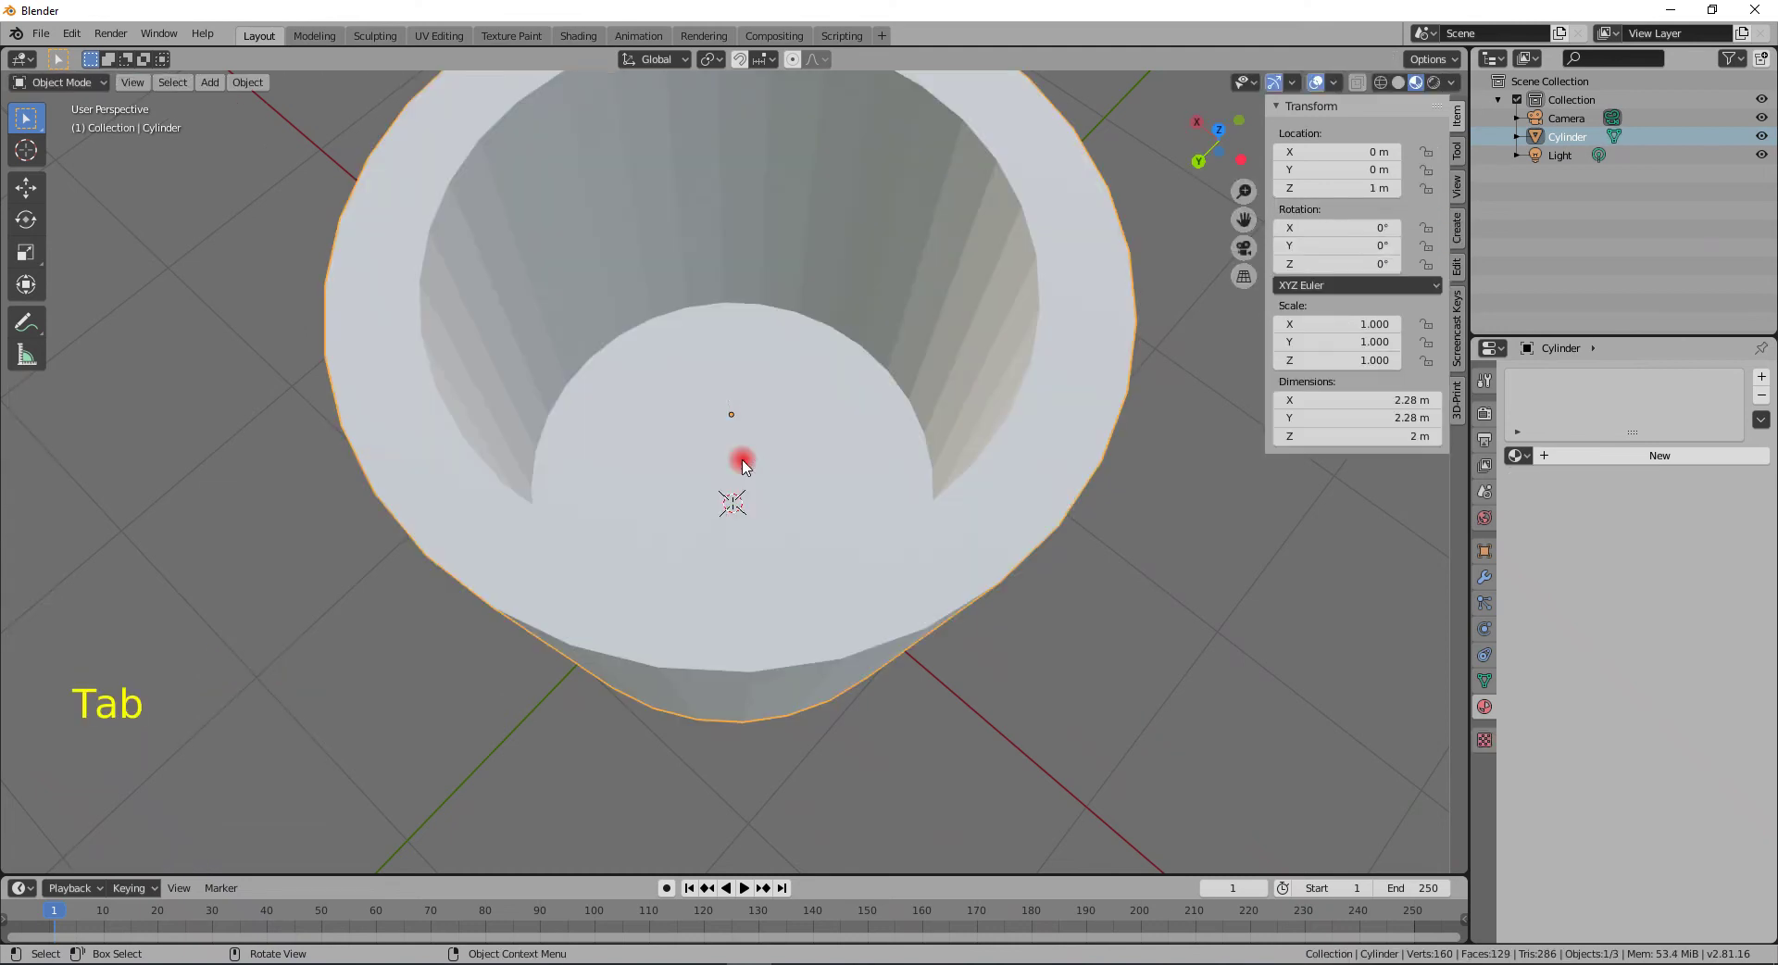
middle_click_drag(787, 500, 822, 401)
scroll(810, 525, "down", 1)
scroll(809, 526, "down", 3)
key("Tab")
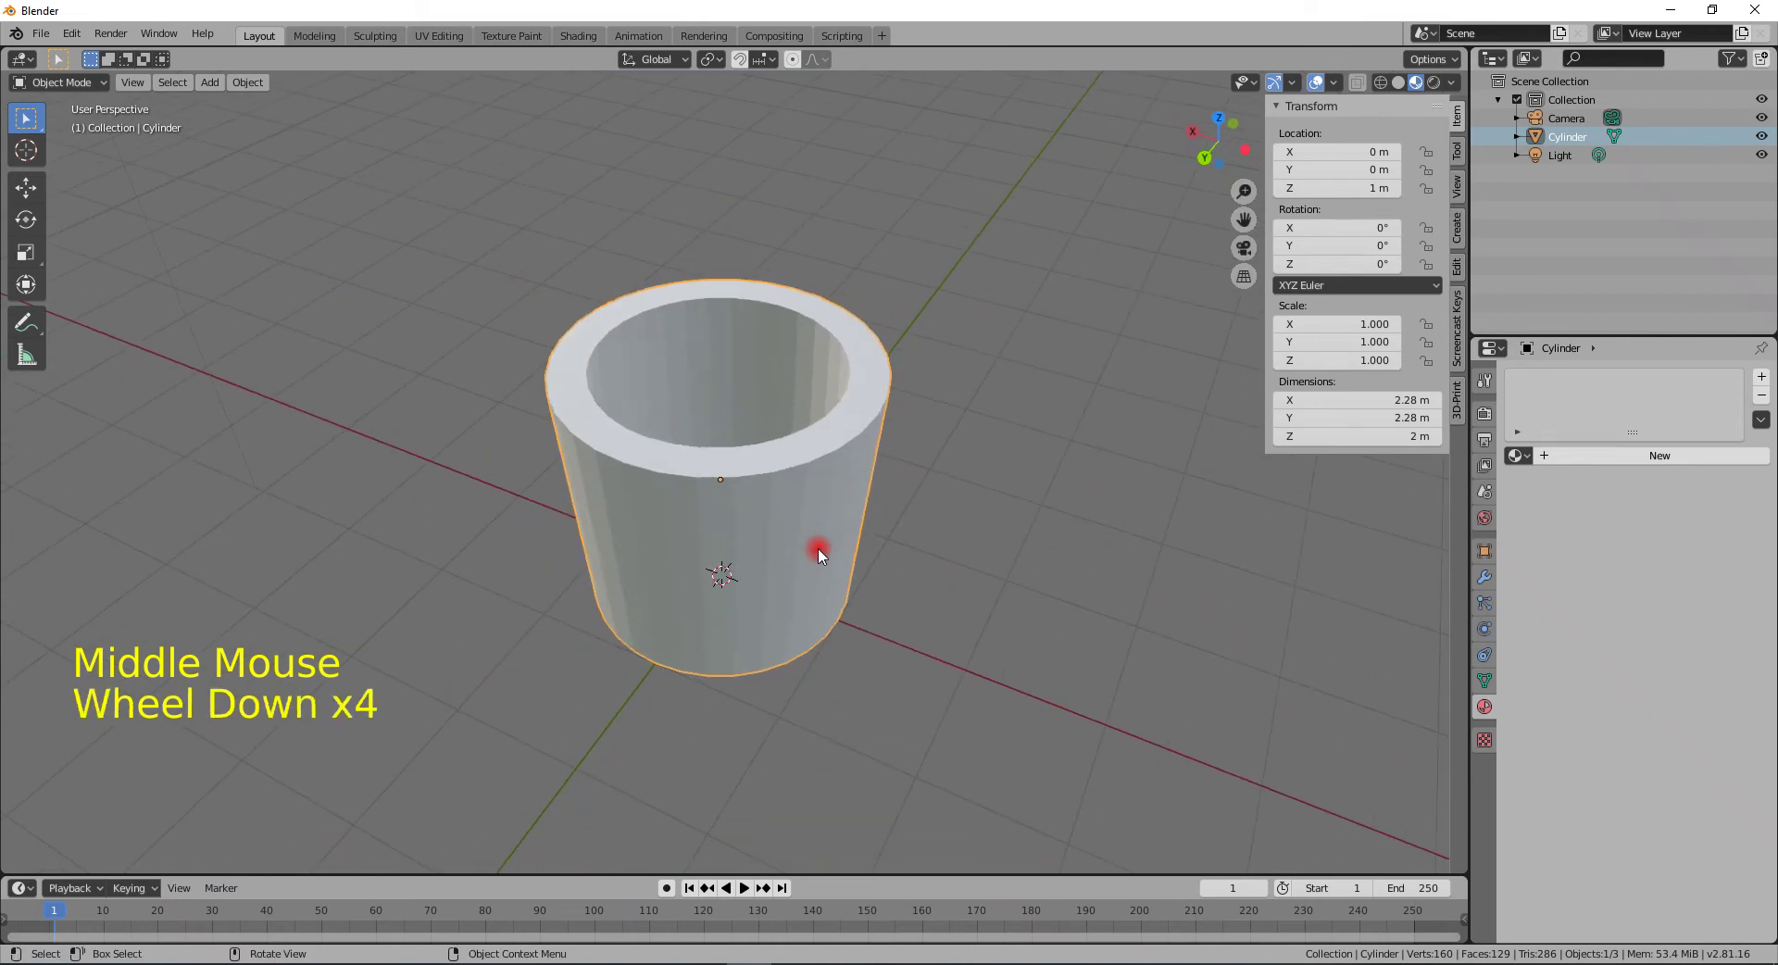
key("Tab")
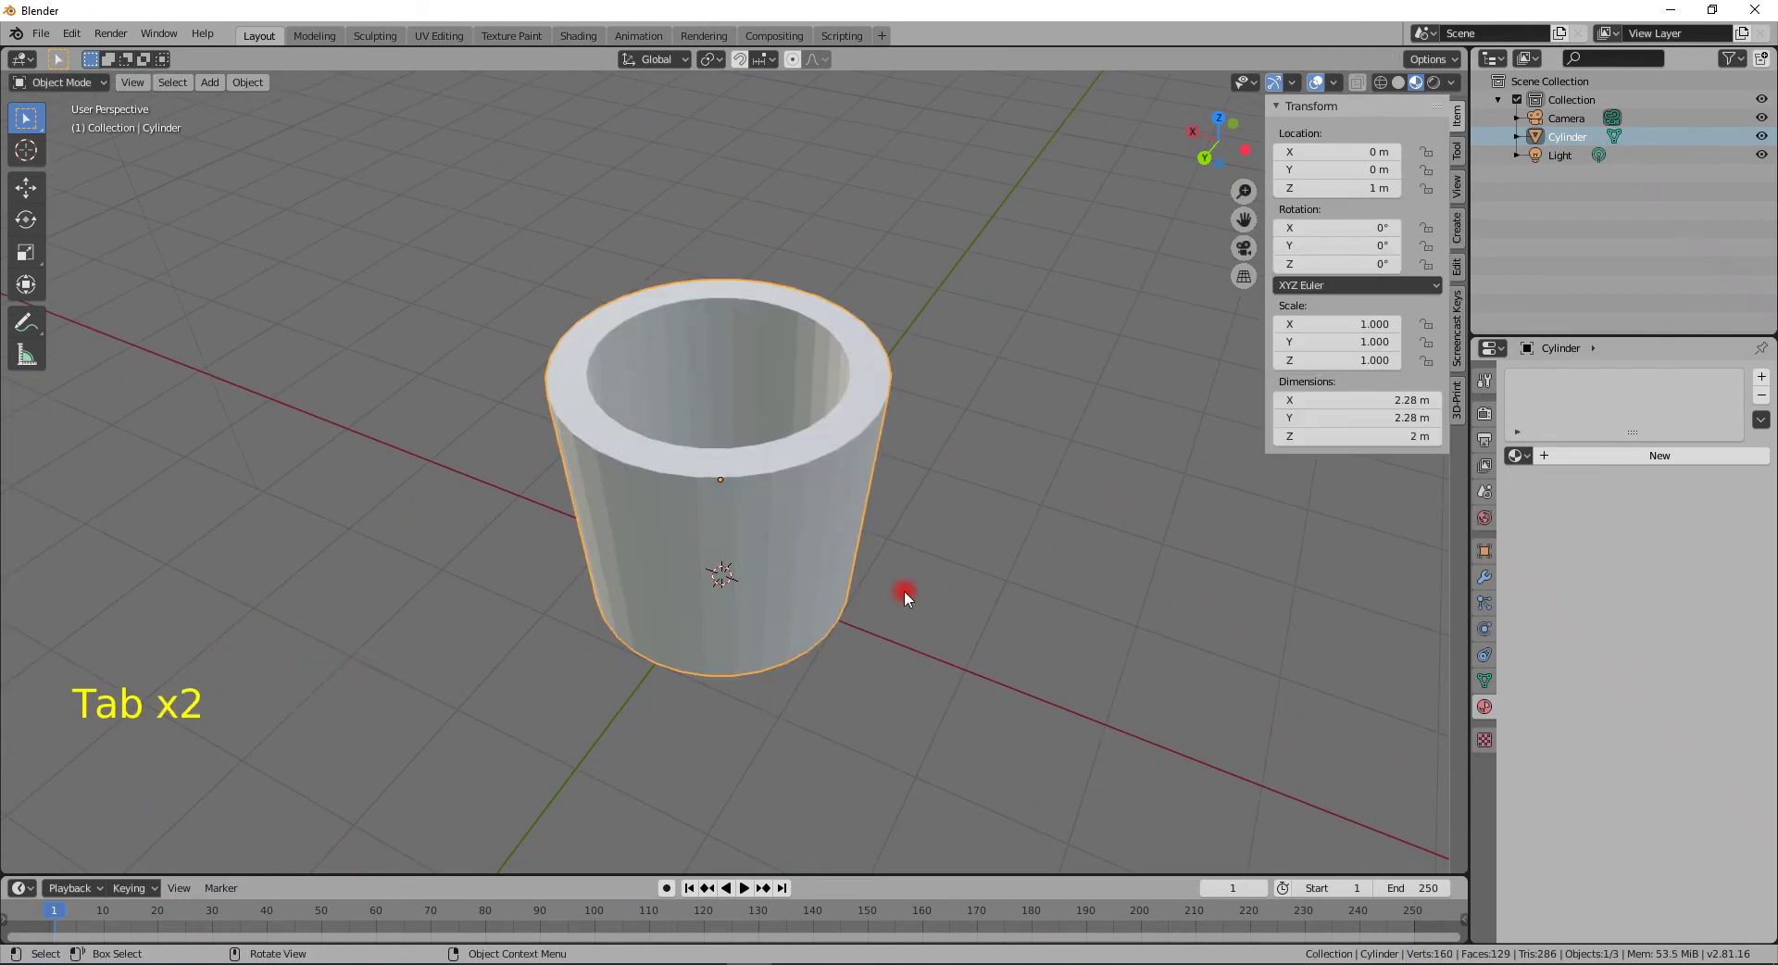
- Display the cup in wireframe and scale its outer bottom edge loop slightly outward in Edit Mode
key("z")
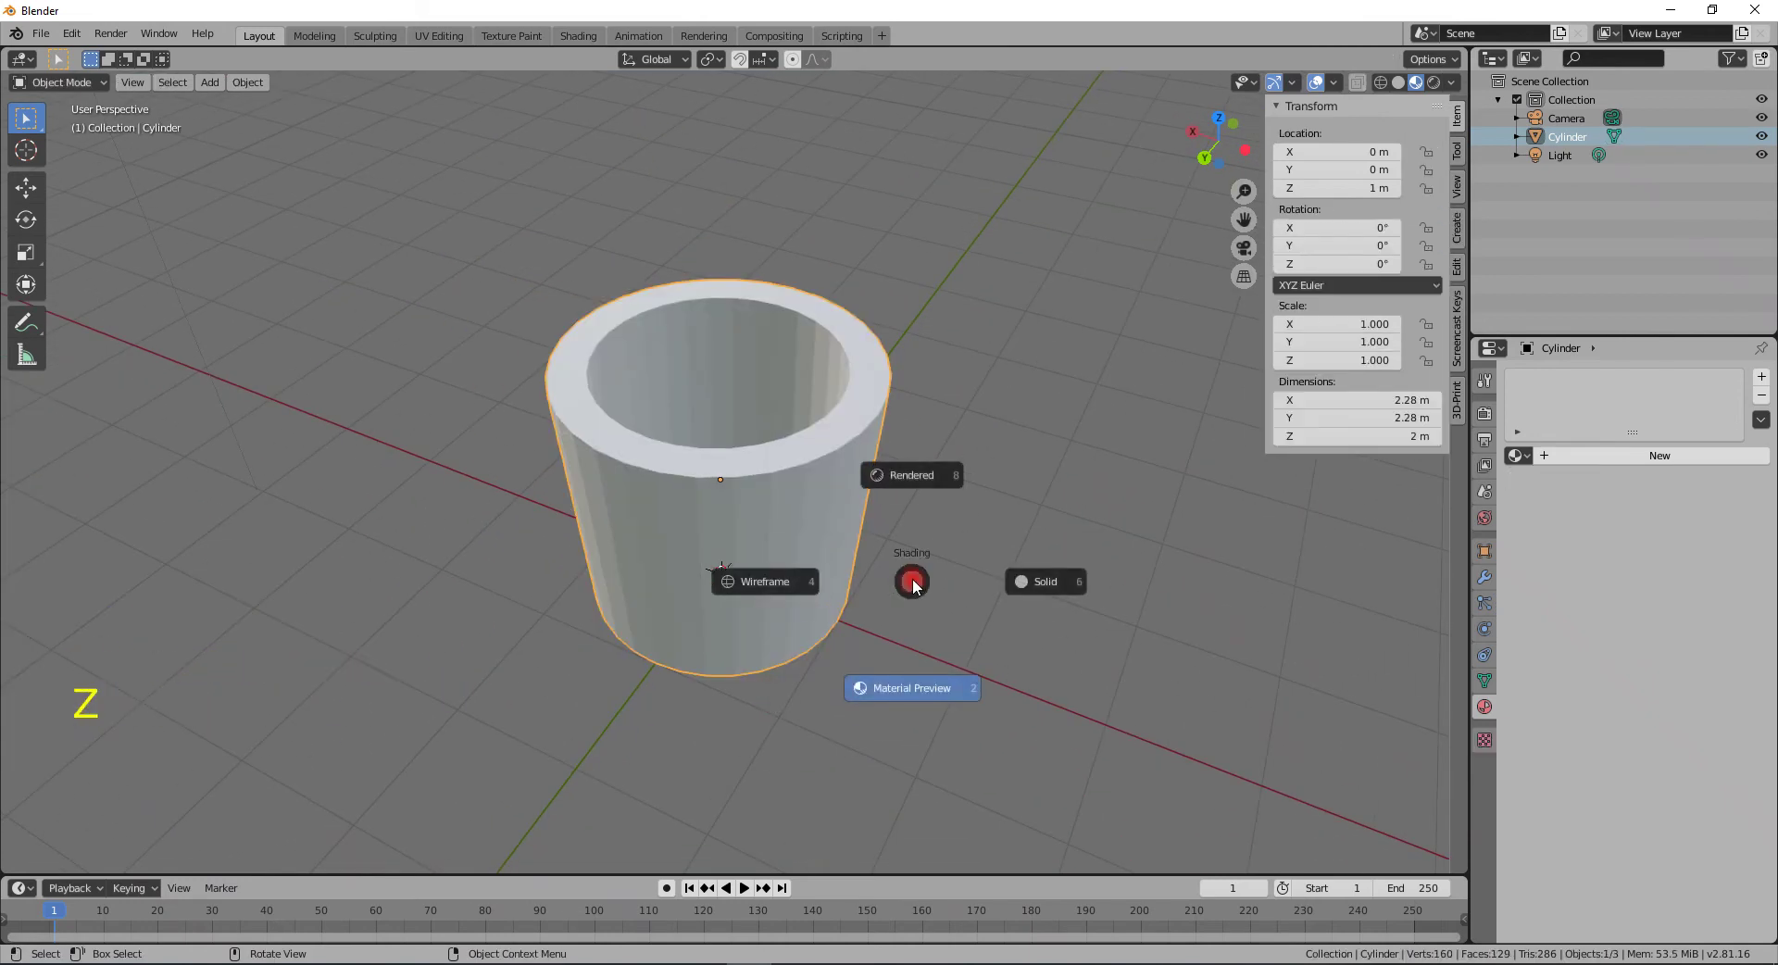
left_click(780, 586)
mouse_move(781, 586)
middle_mouse_down()
mouse_move(848, 460)
mouse_move(886, 443)
mouse_move(852, 628)
mouse_move(834, 641)
mouse_move(808, 606)
middle_mouse_up()
key("Tab")
left_click(729, 424)
left_click(720, 415, "alt")
key("s")
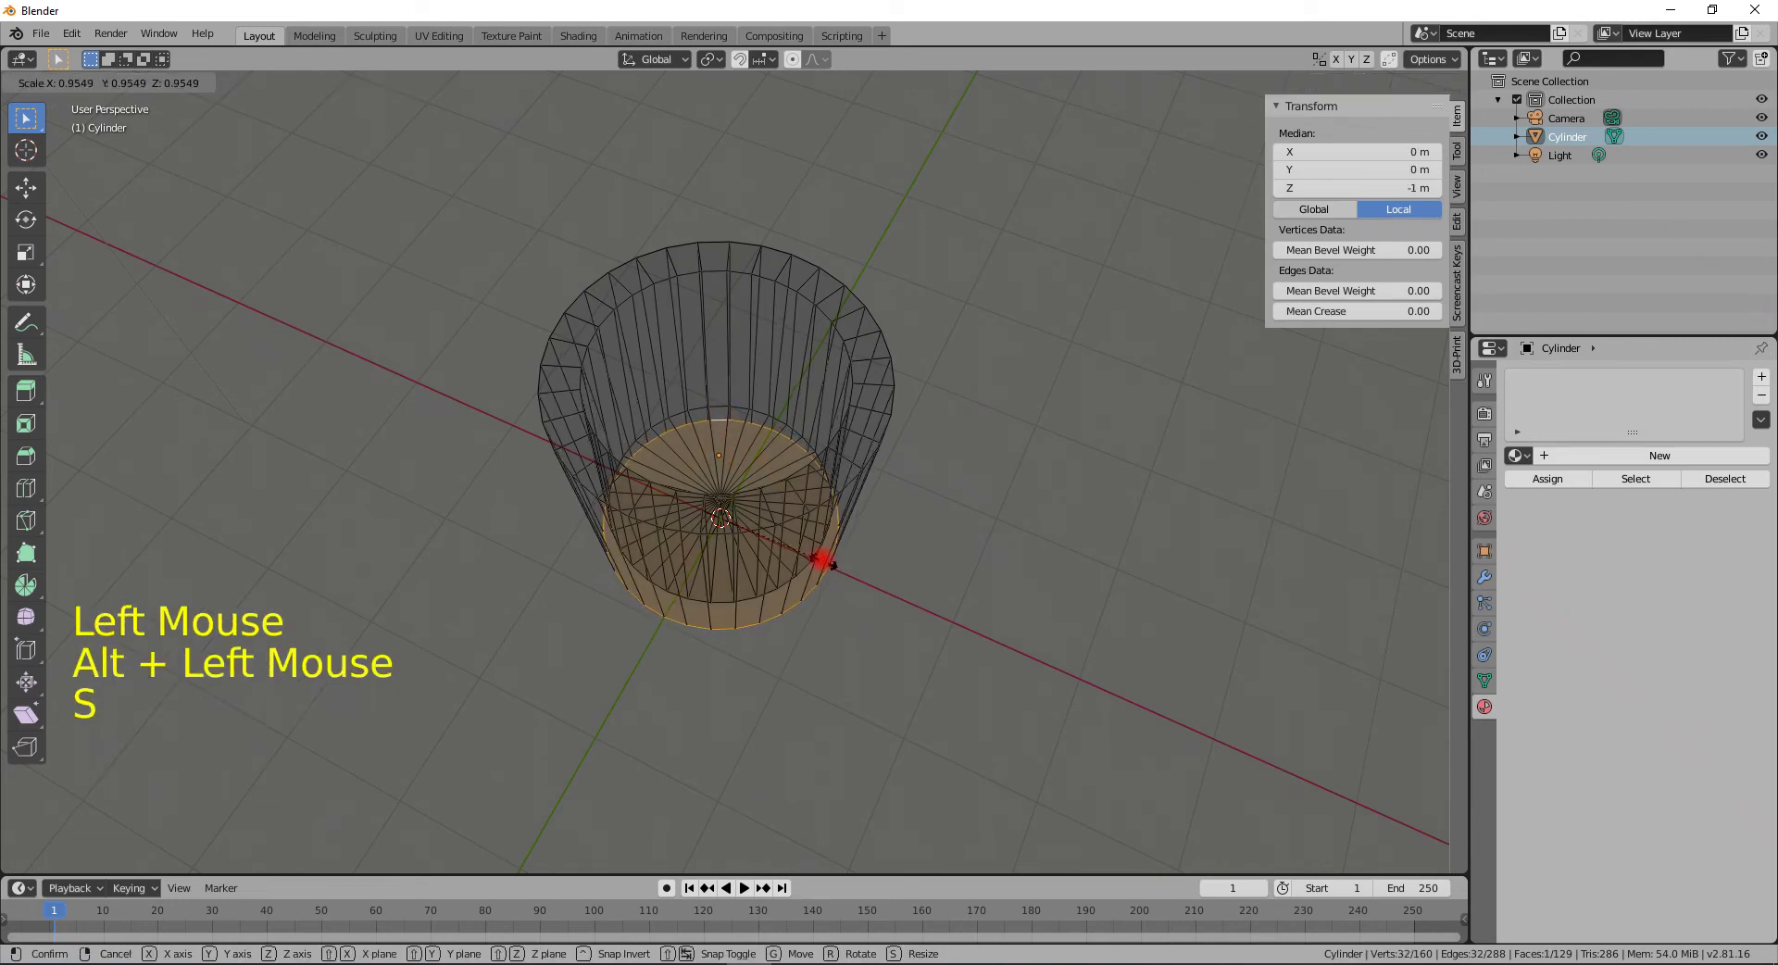
left_click(834, 576)
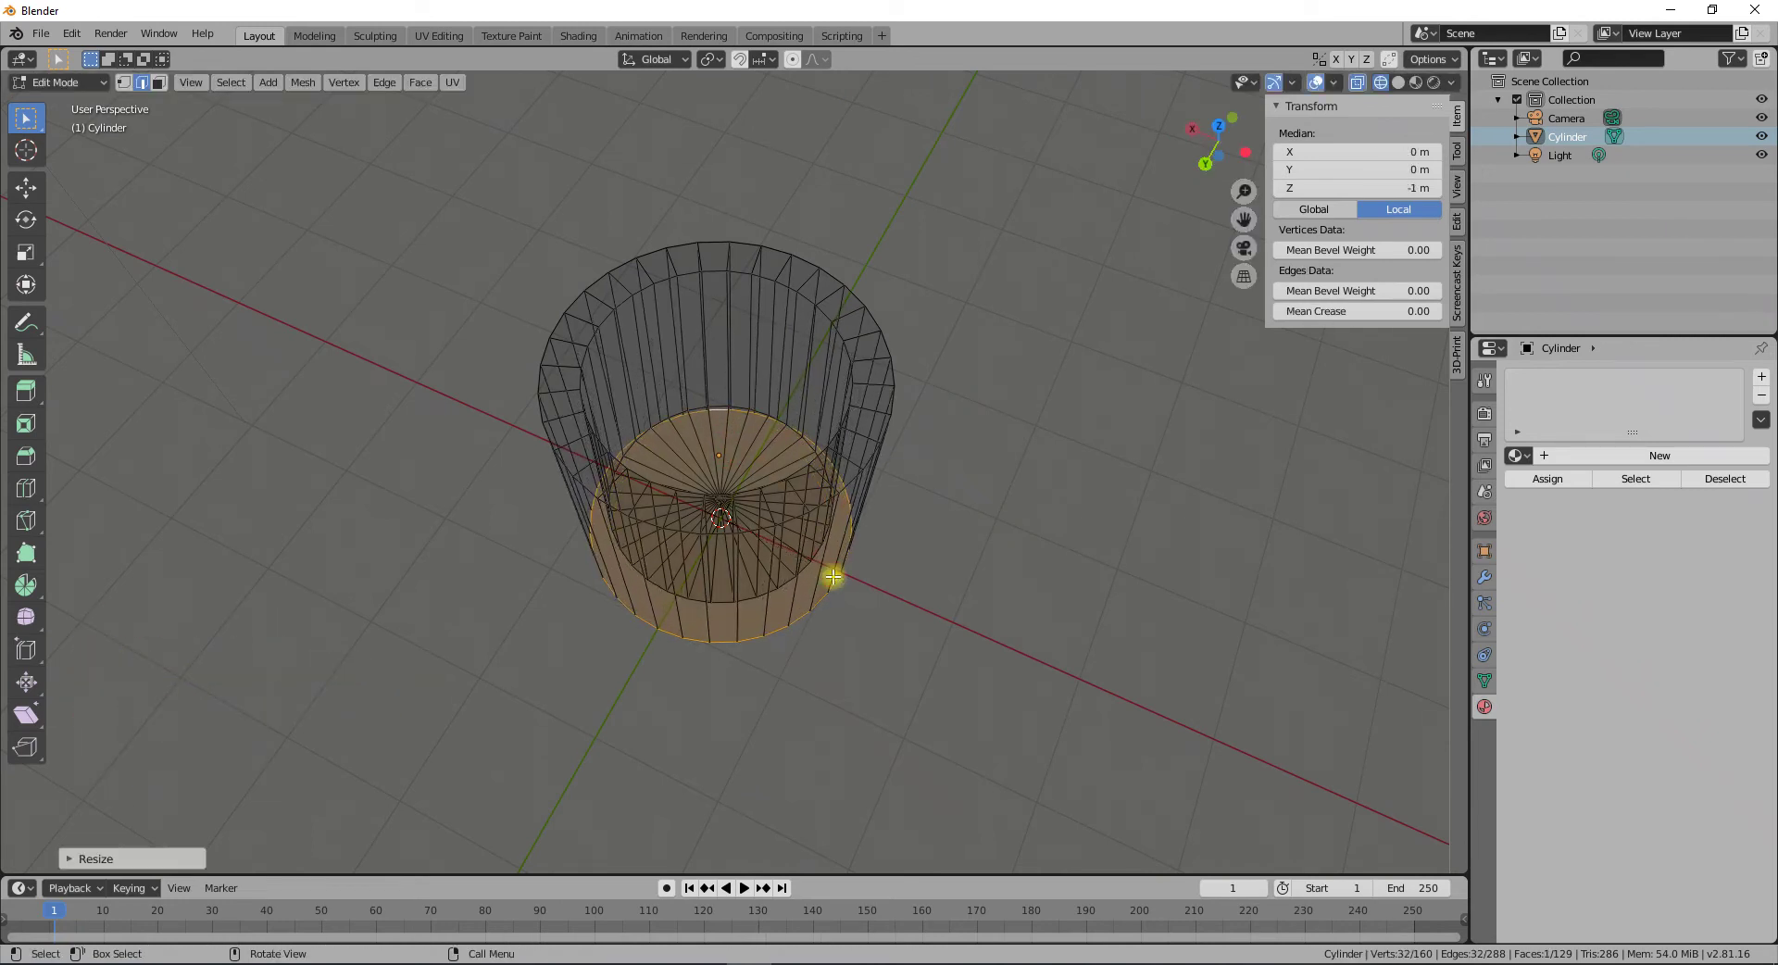
- Select the edge loop around the cup's inner floor and scale it slightly inward
left_click(721, 403)
left_click(720, 402, "alt")
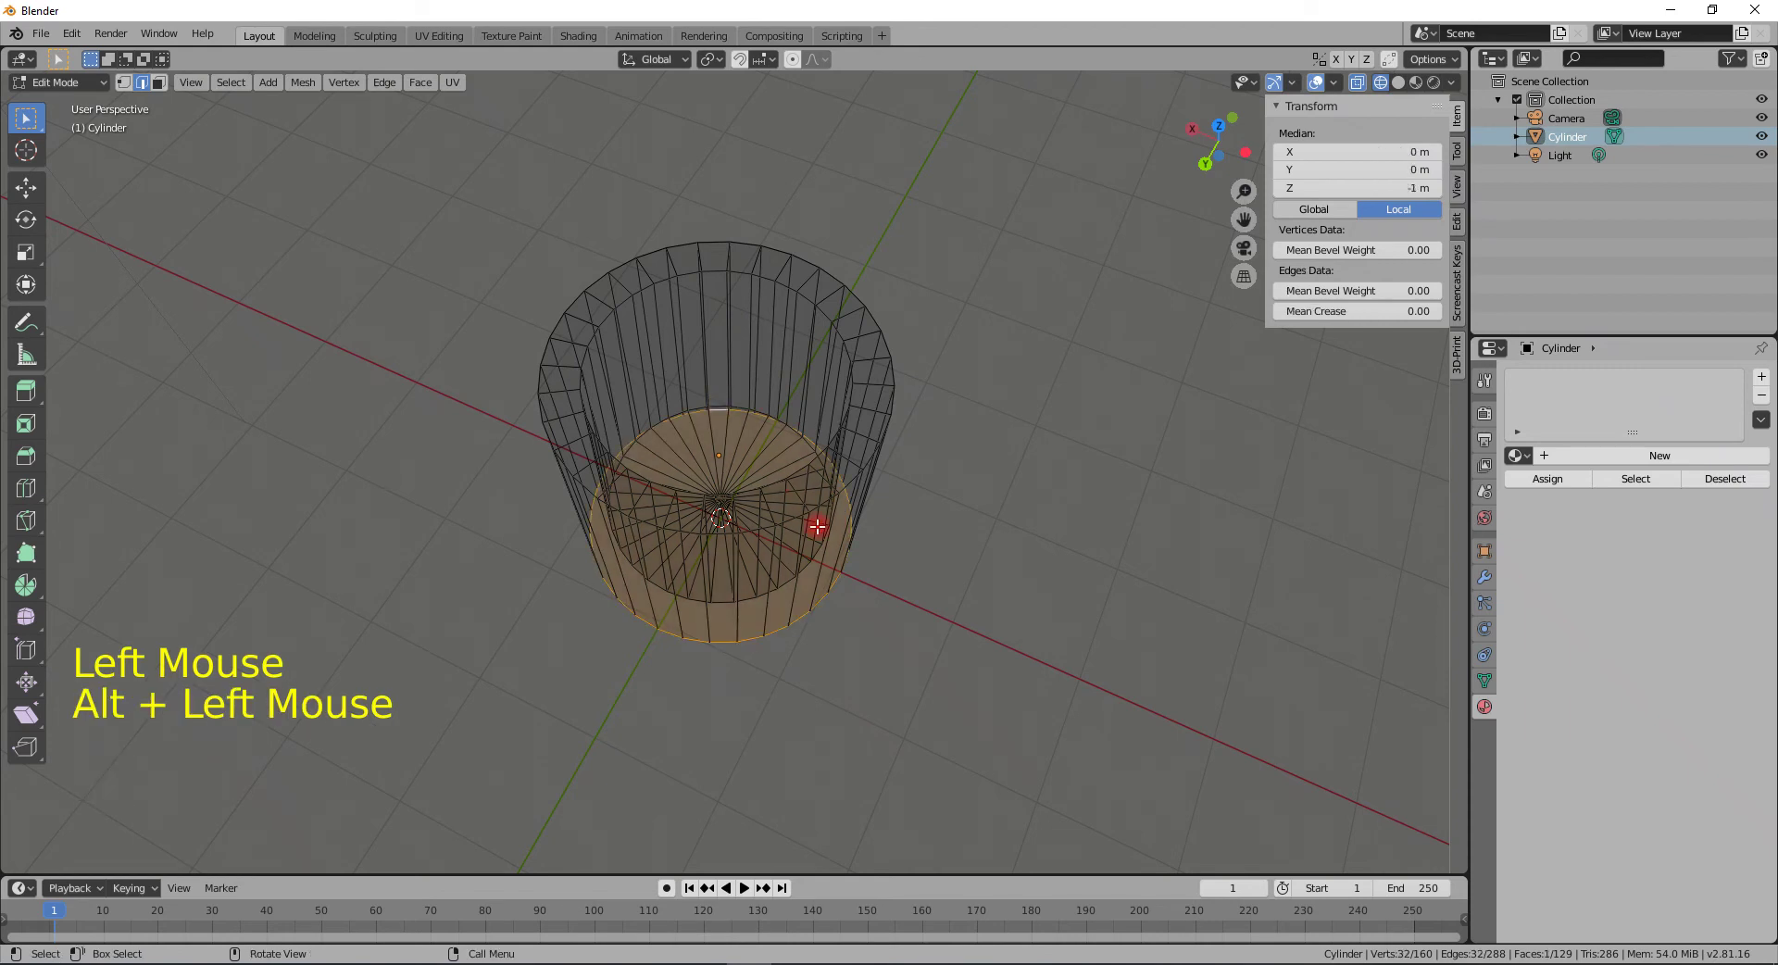
left_click(655, 588)
left_click(691, 603, "alt")
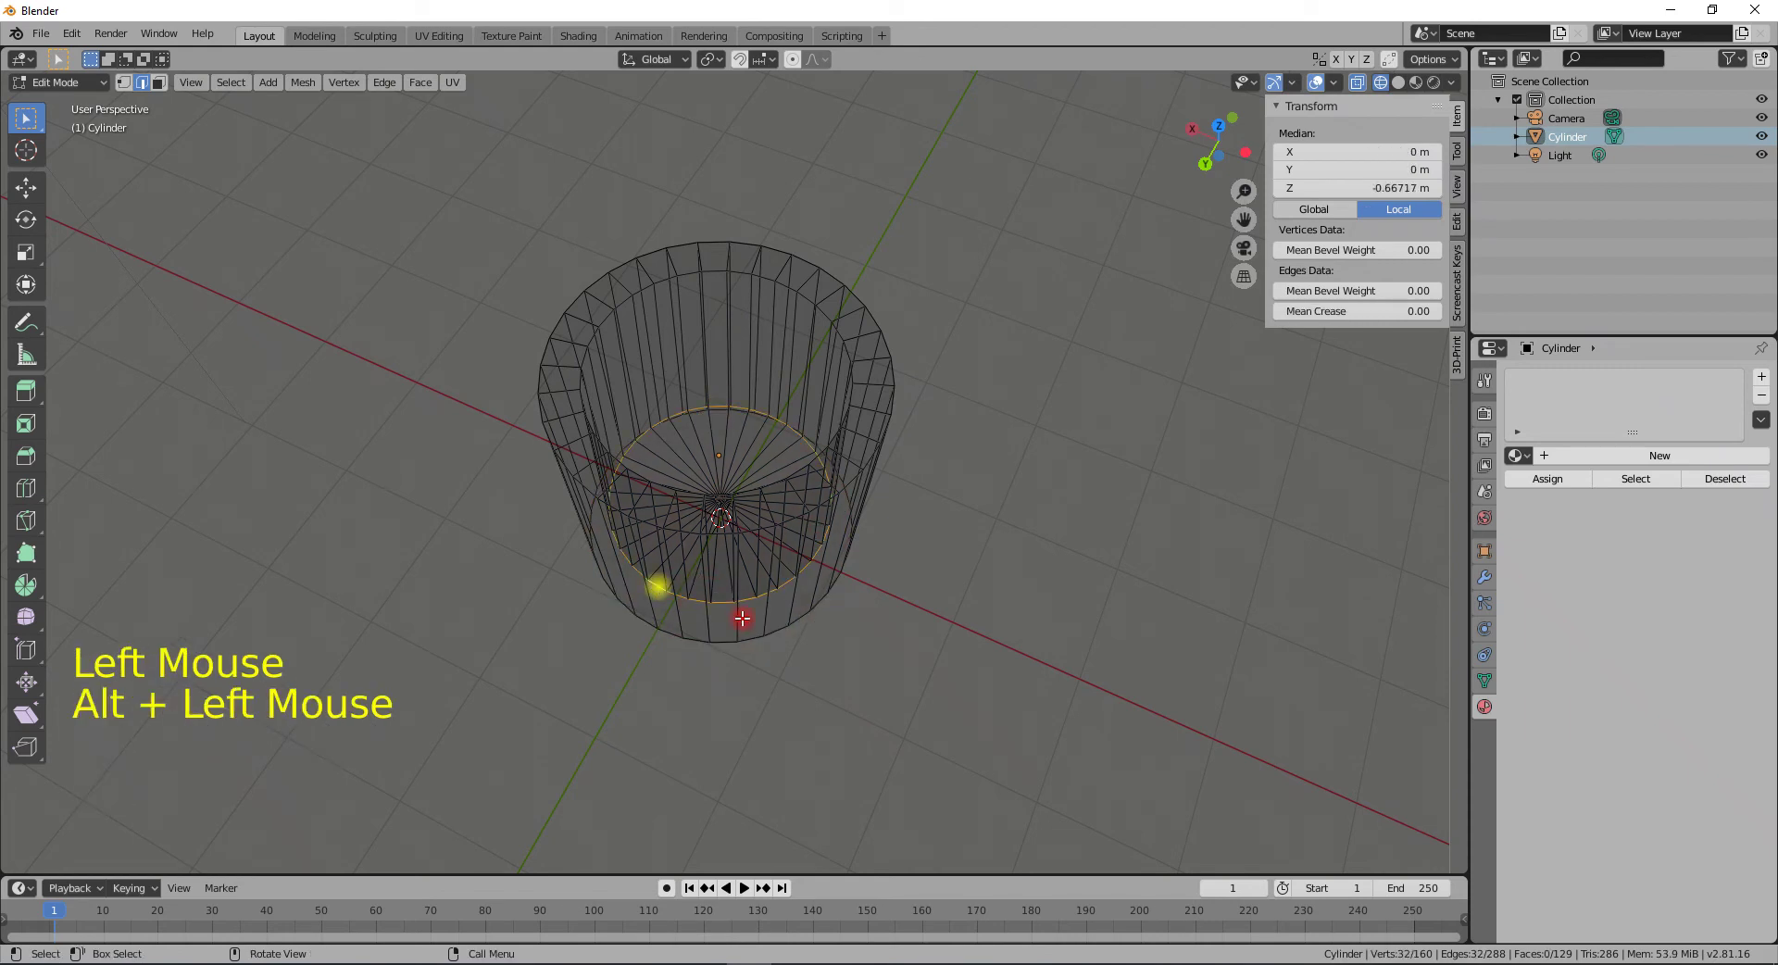
key("s")
left_click(765, 604)
- Select the outer bottom edge loop from a low side view and scale it inward to taper the cup towards its base
middle_click_drag(765, 604, 814, 697)
left_click(802, 693)
left_click(802, 694, "alt")
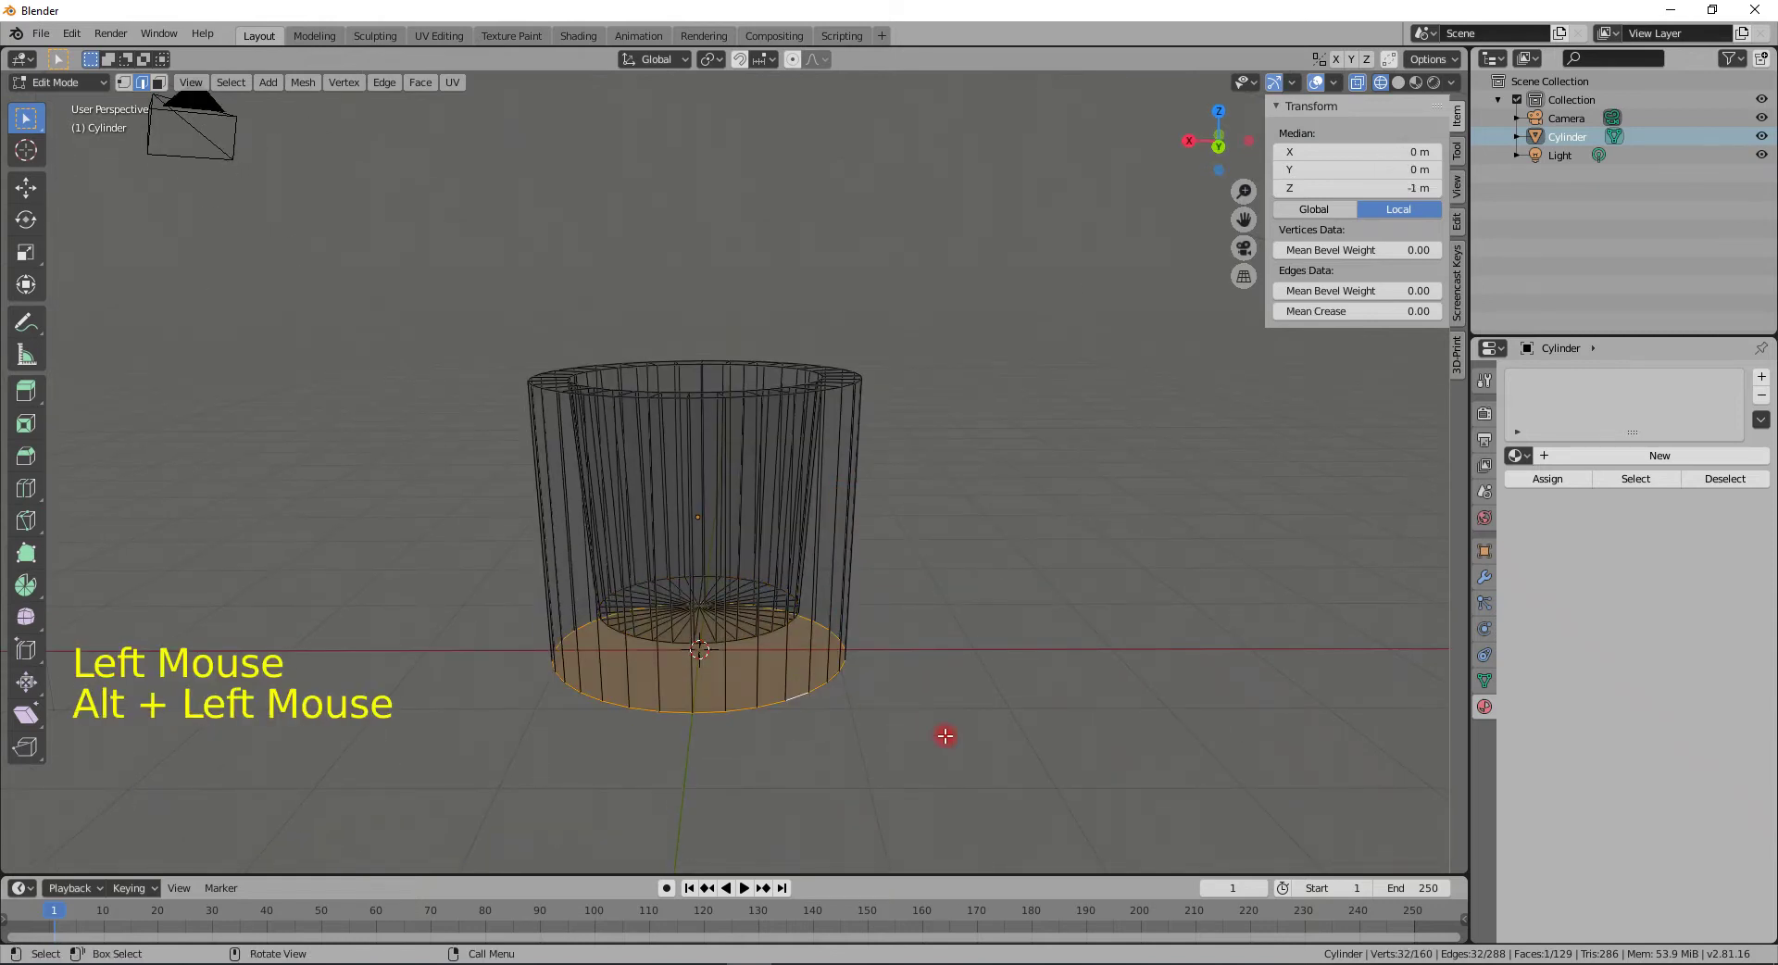
key("s")
left_click(915, 722)
- Return the viewport to Solid shading and keep the cup open in Edit Mode
key("Tab")
middle_click_drag(926, 670, 869, 682)
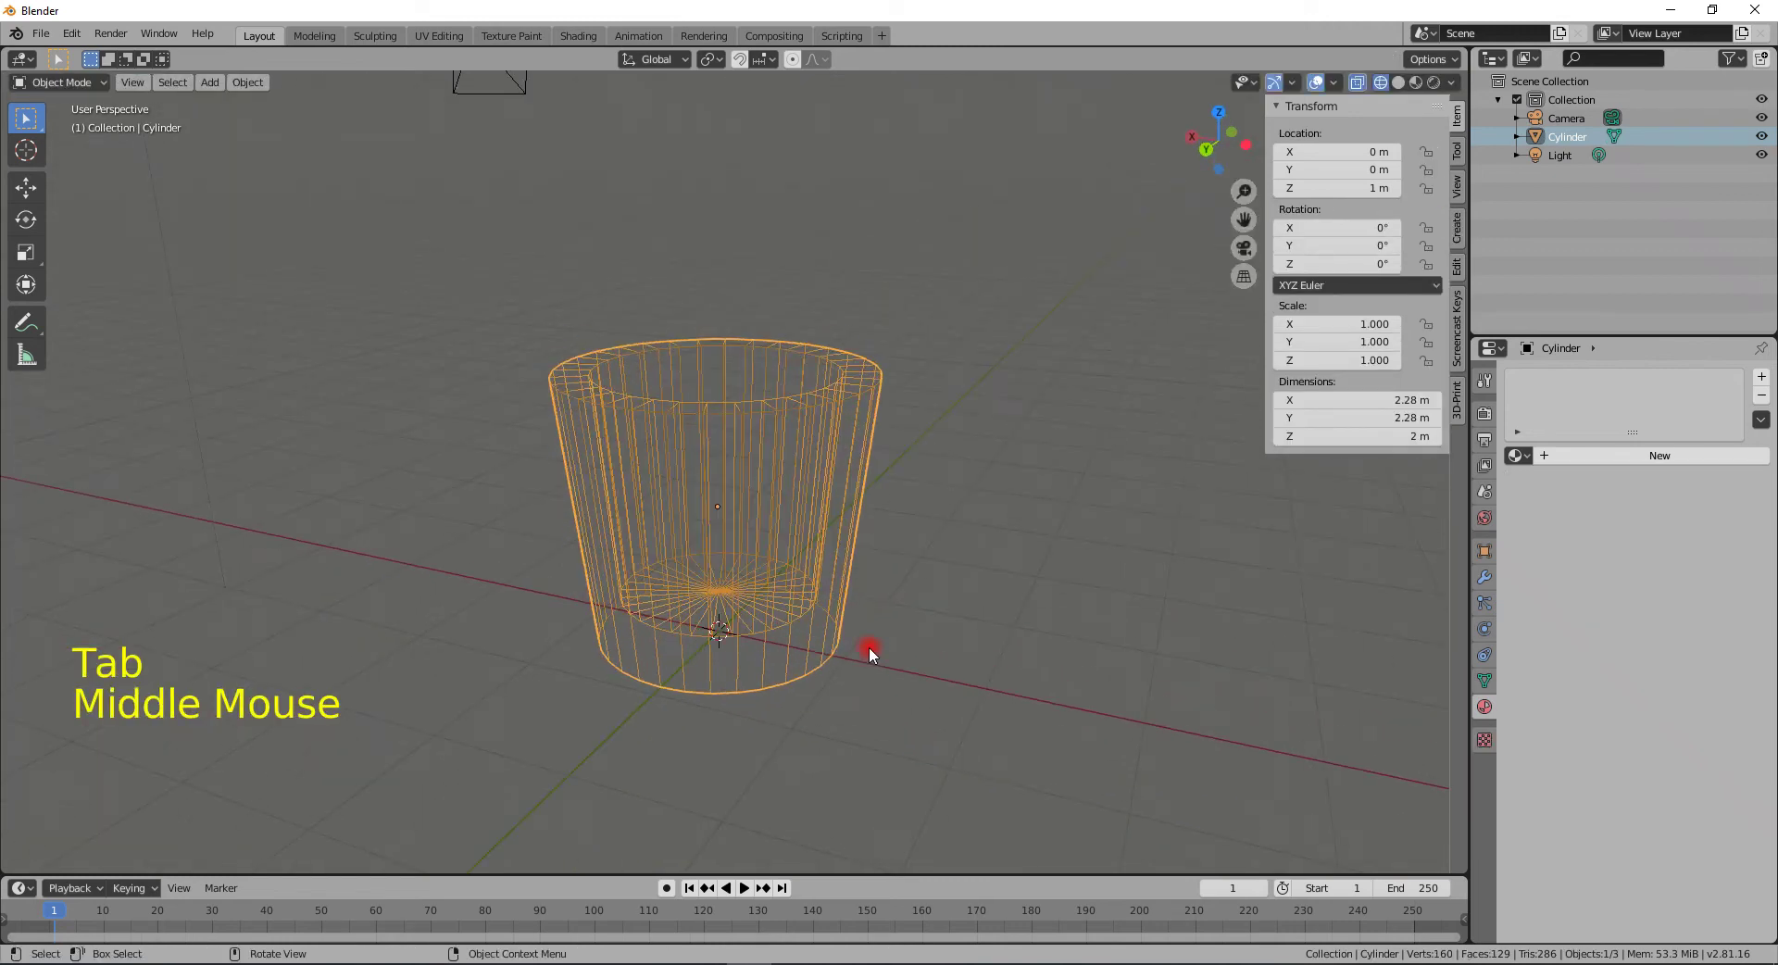
scroll(870, 584, "down", 2)
key("Tab")
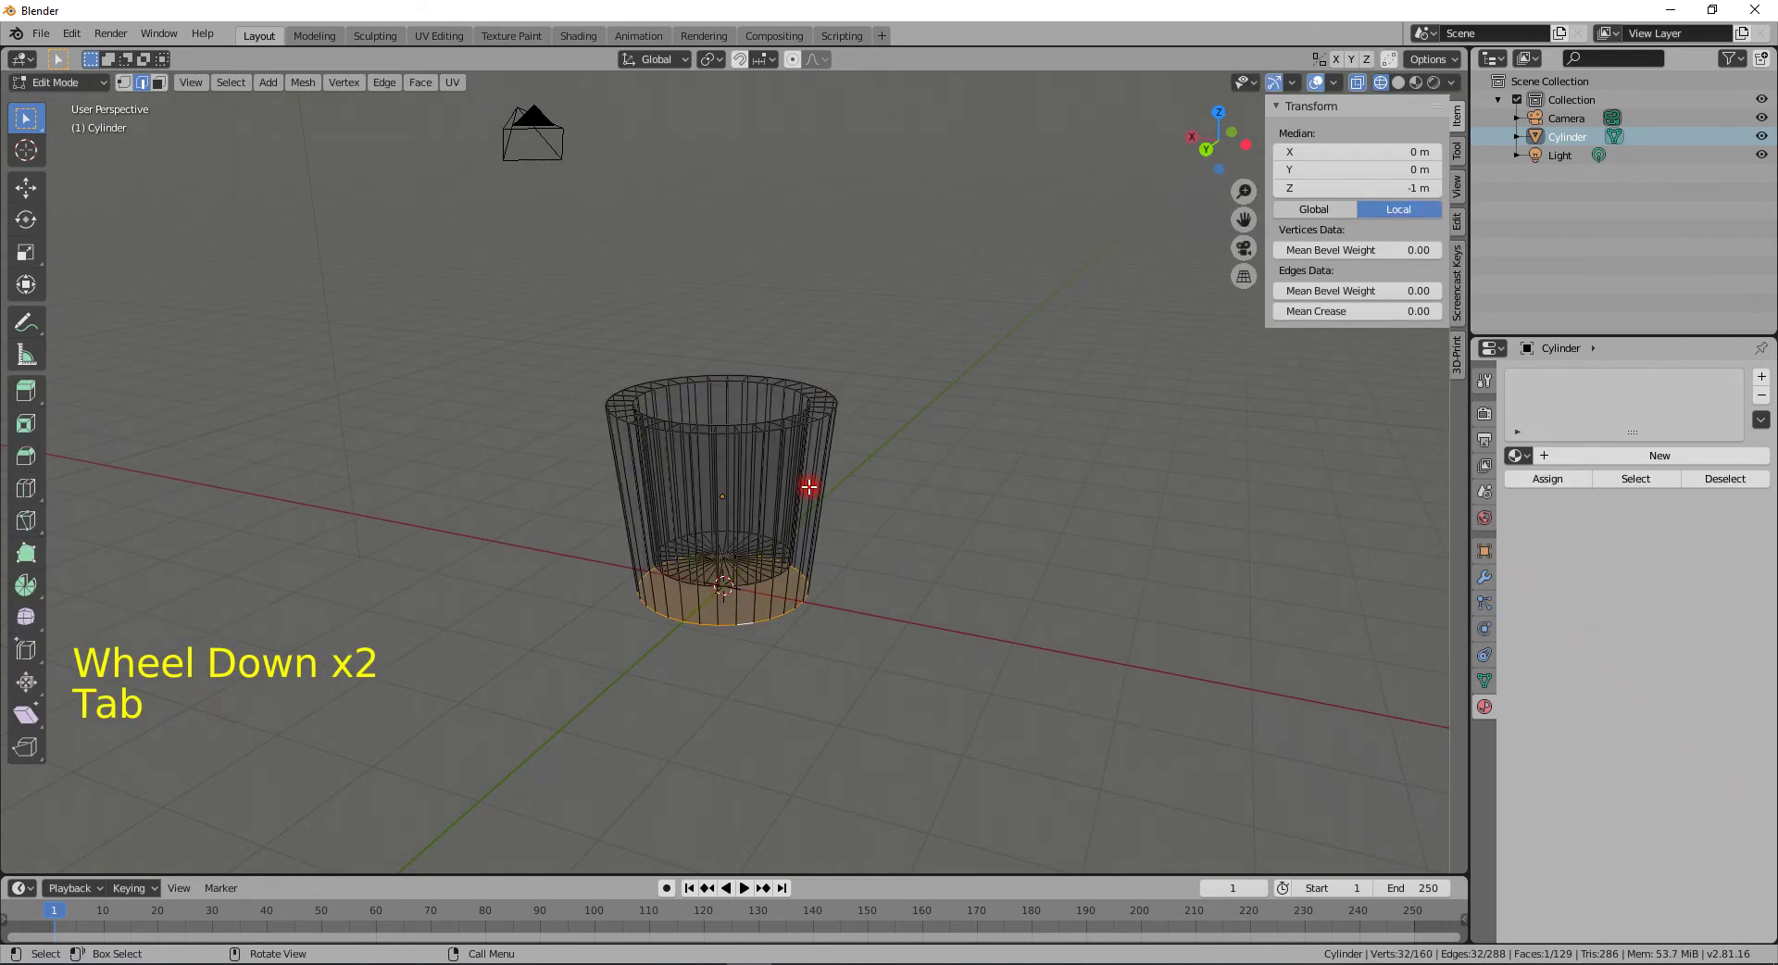
key("z")
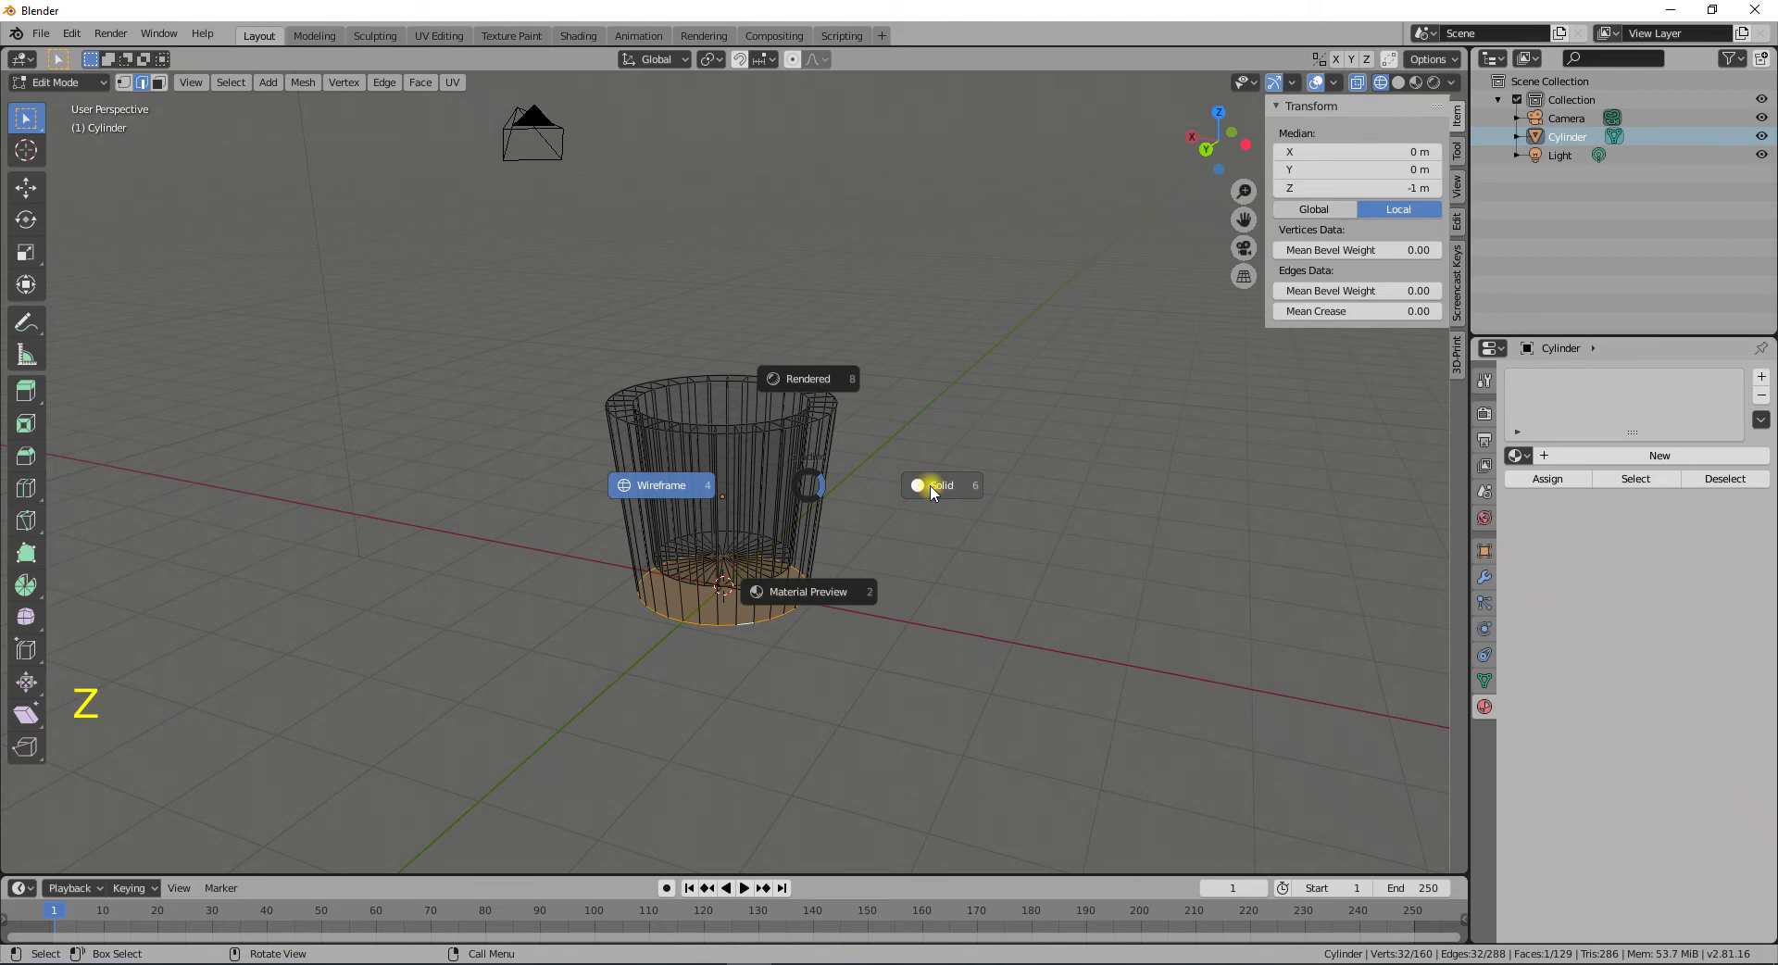
key("Tab")
key("Tab")
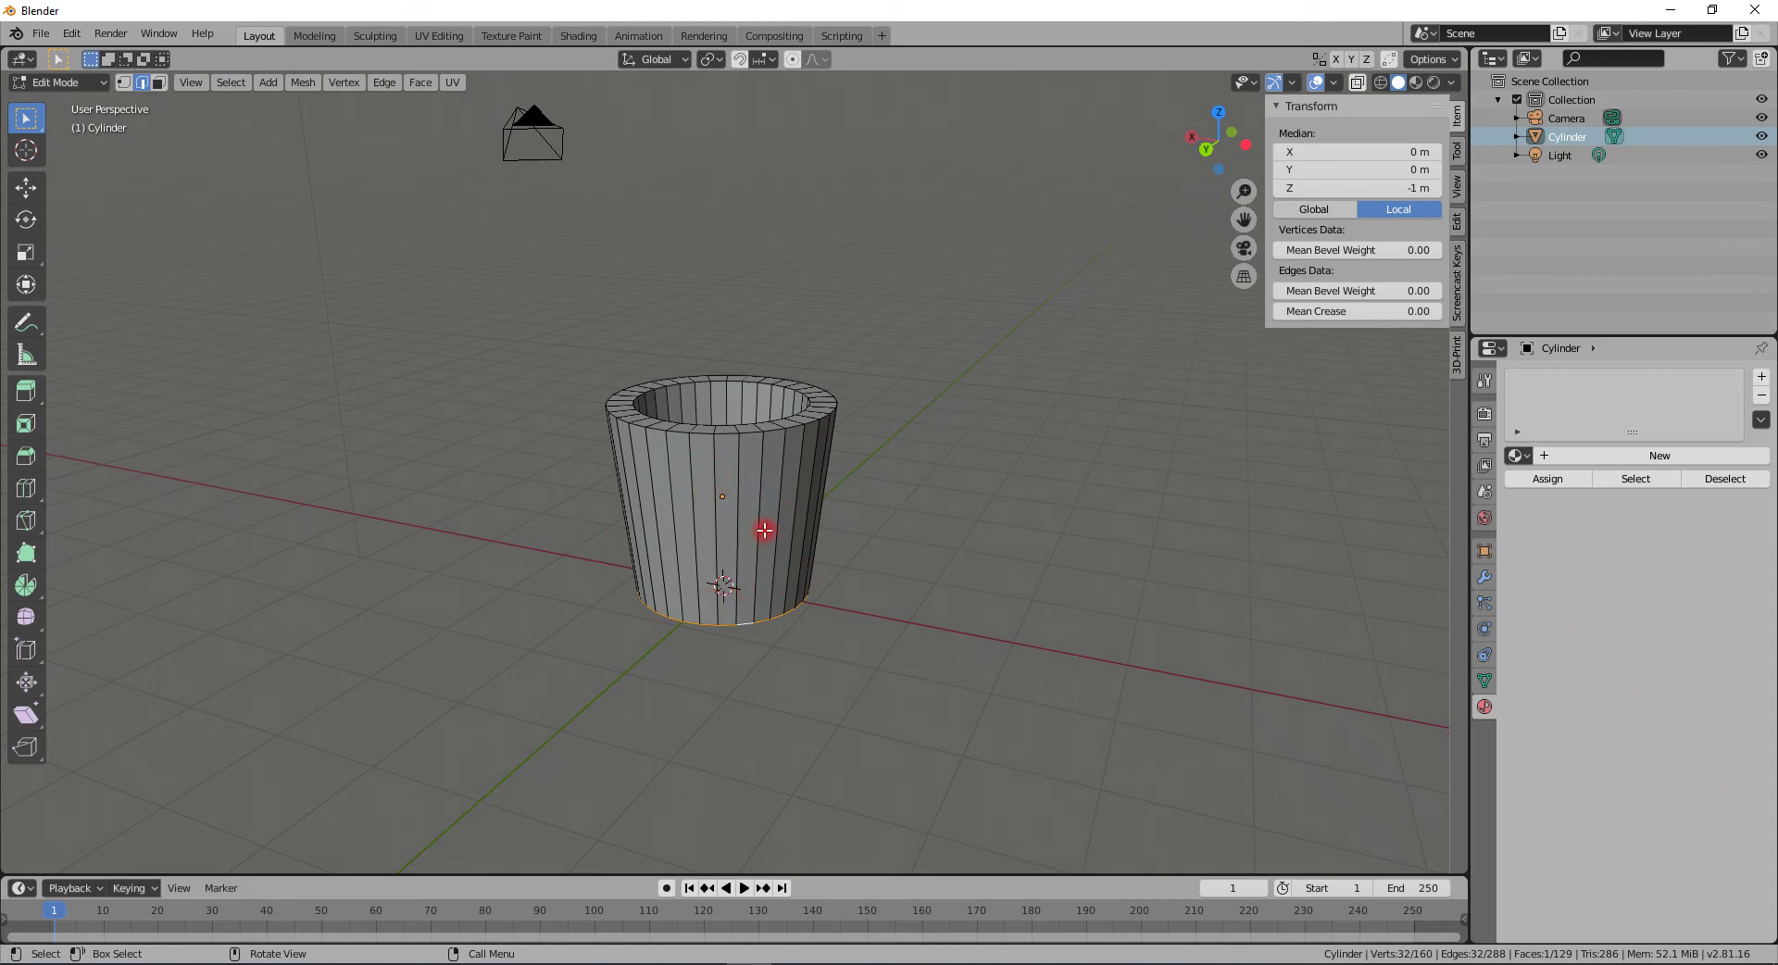
- Add two horizontal loop cuts around the upper outer wall at local Z of about 0.50 m and 0.75 m
key("ctrl+r")
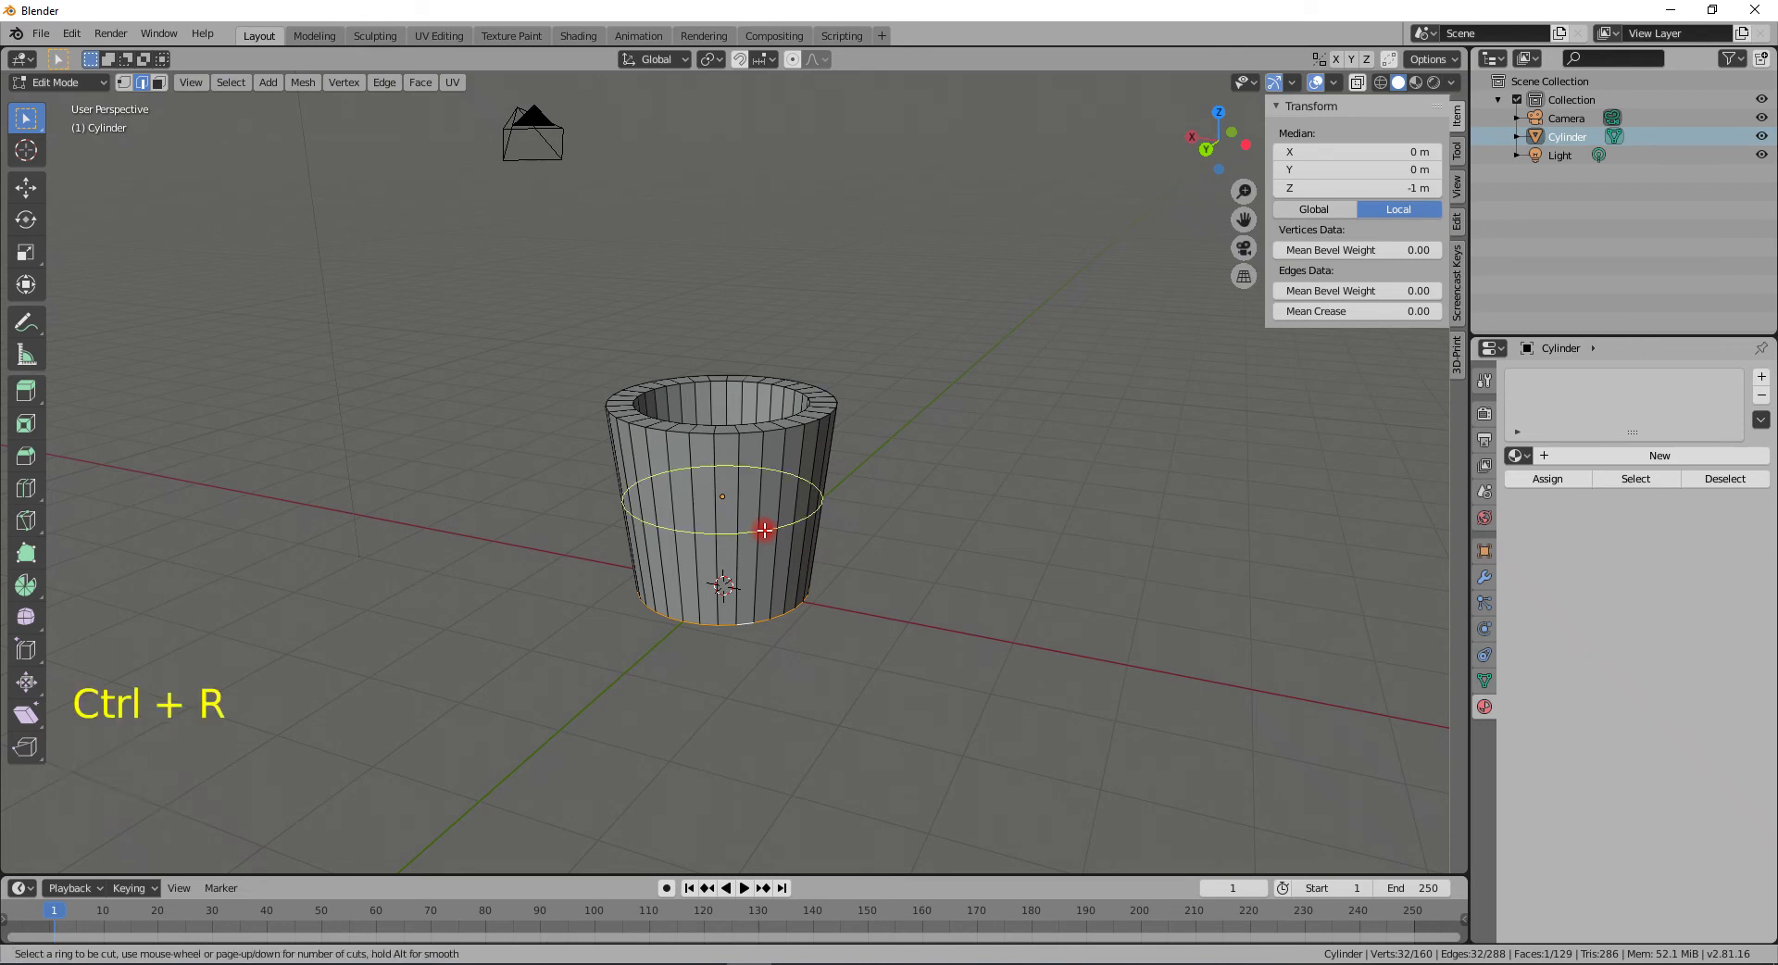
left_click(764, 497)
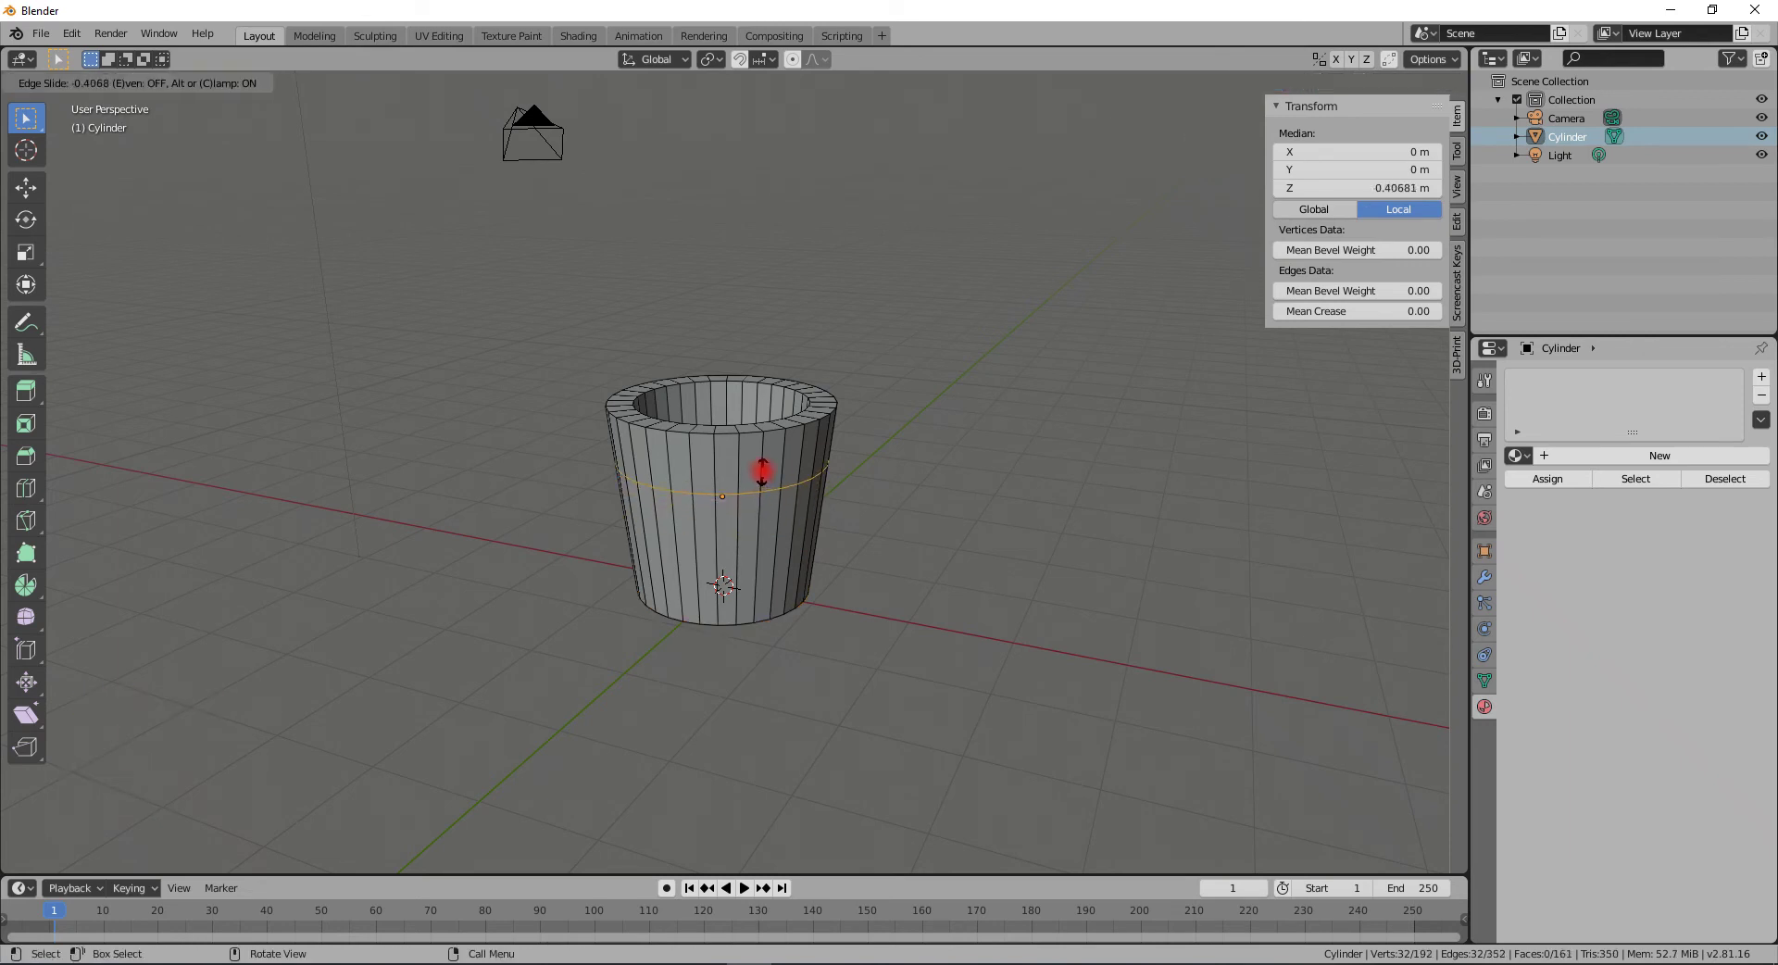
left_click(764, 466)
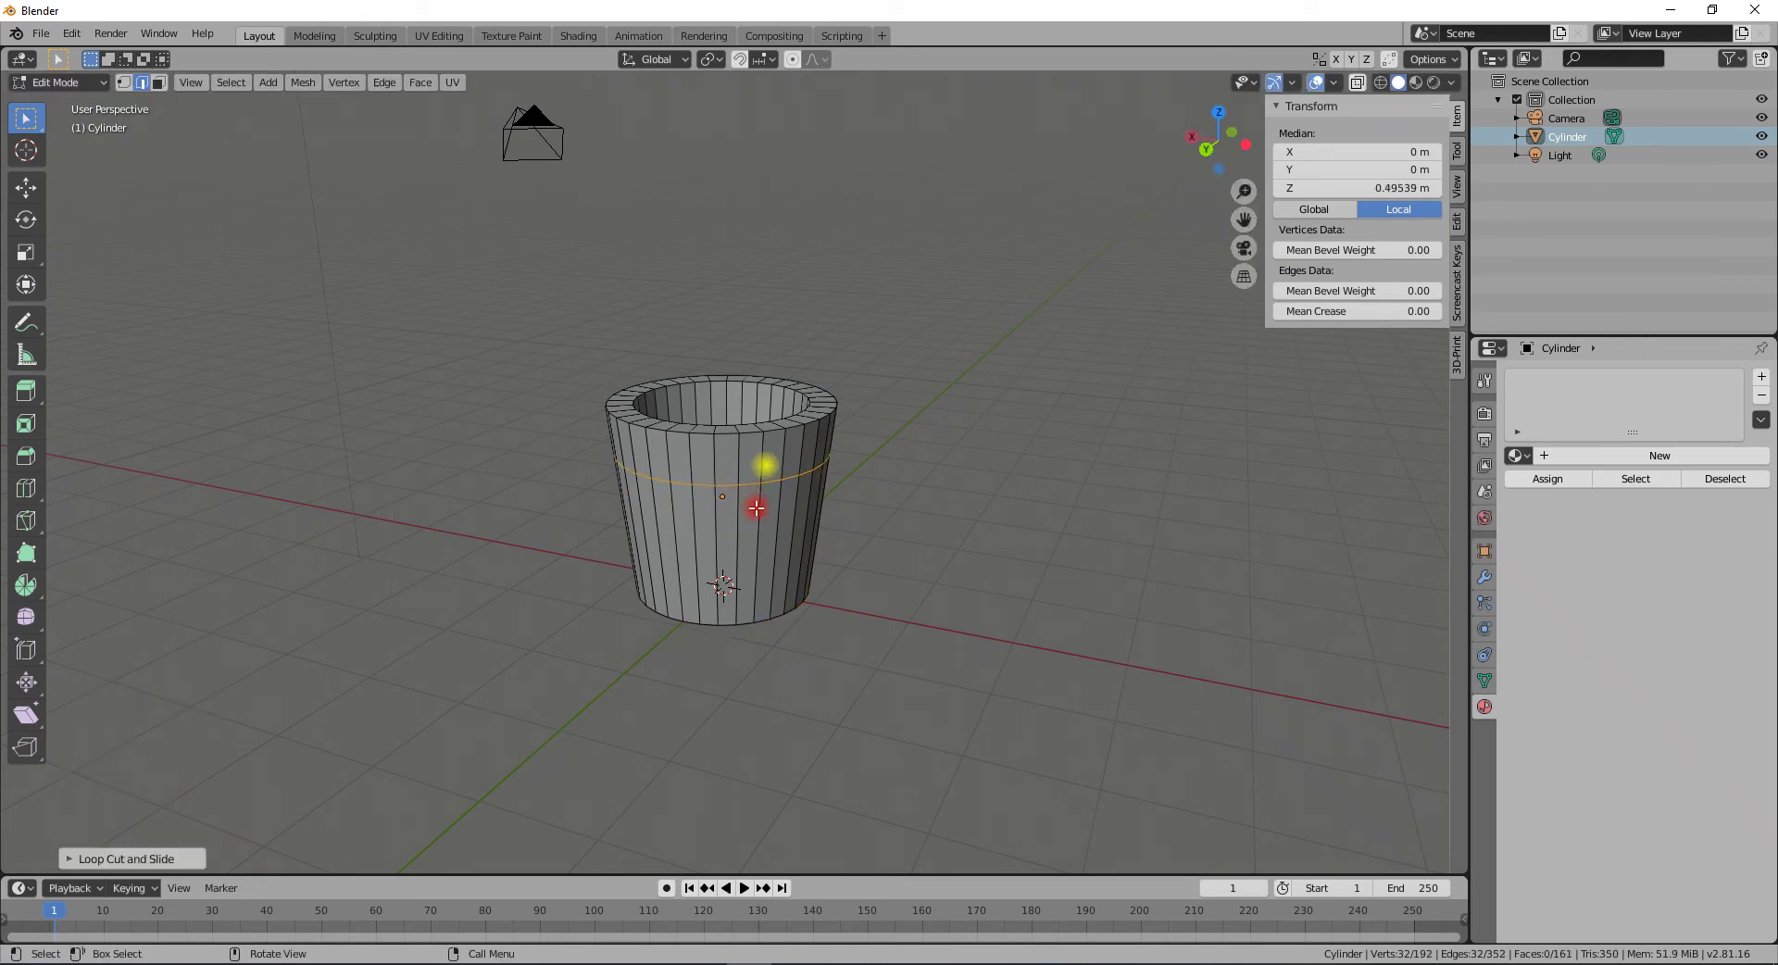
key("ctrl+r")
left_click_drag(759, 482, 758, 472)
- Add two horizontal loop cuts around the lower outer wall at local Z of about -0.84 m and -0.64 m
key("ctrl+r")
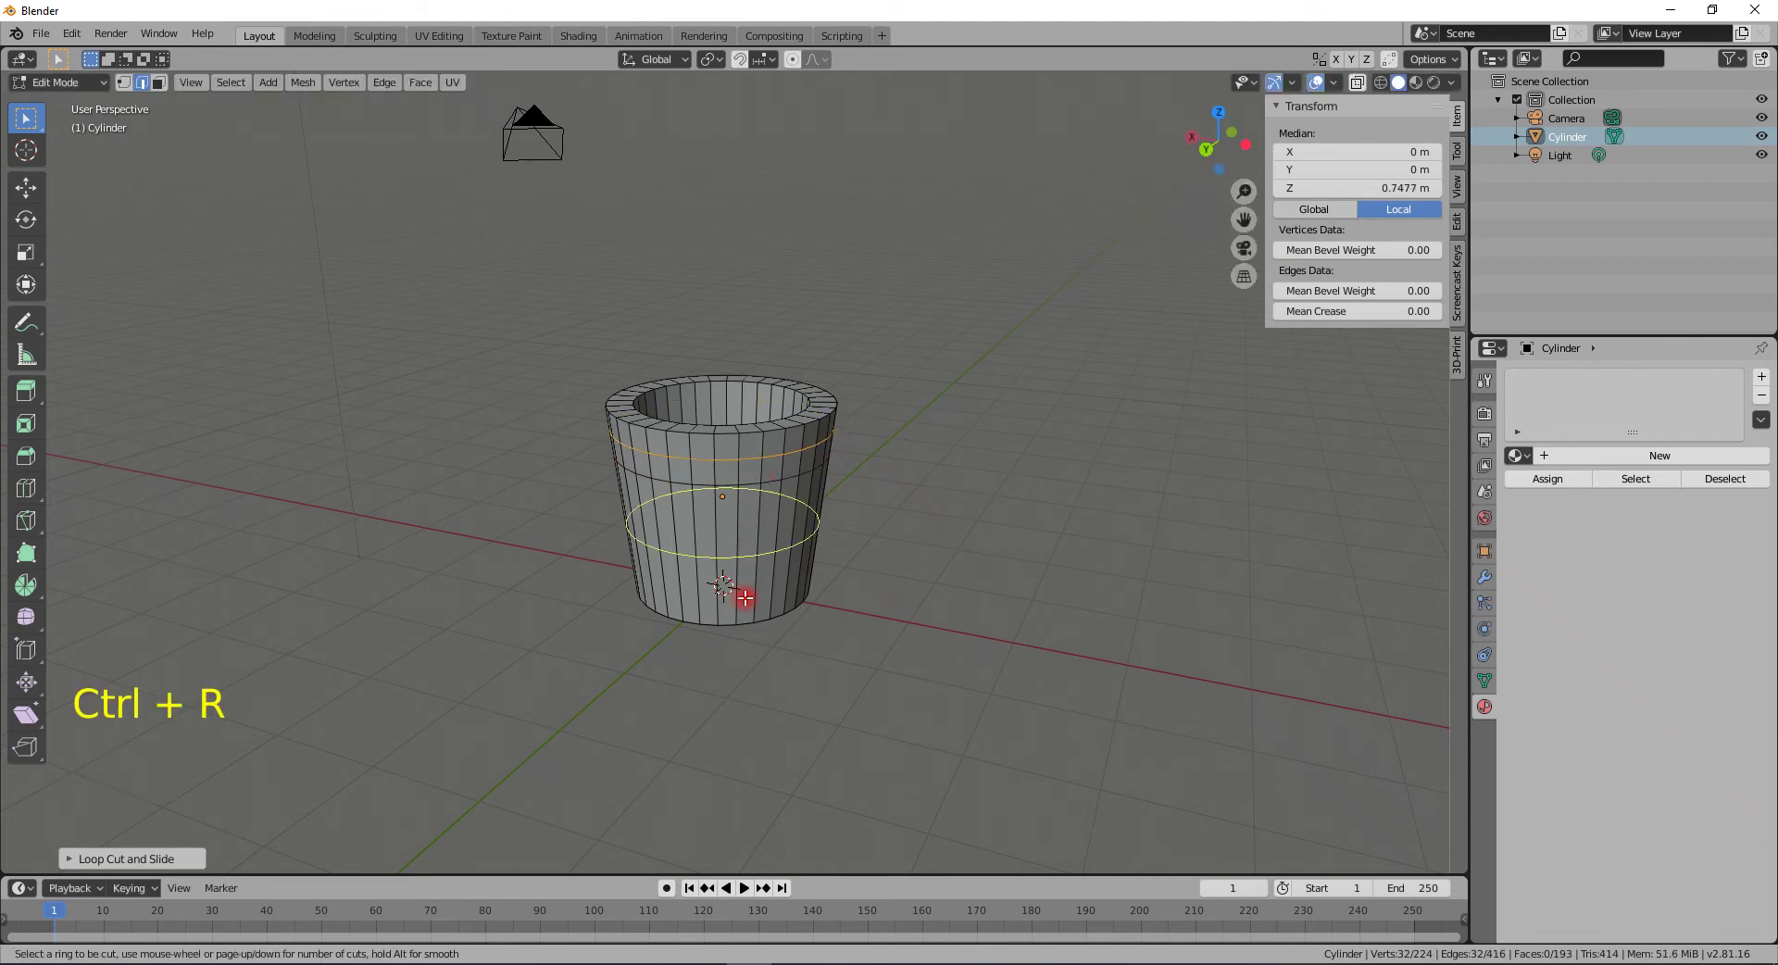
left_click_drag(742, 599, 742, 649)
key("ctrl+r")
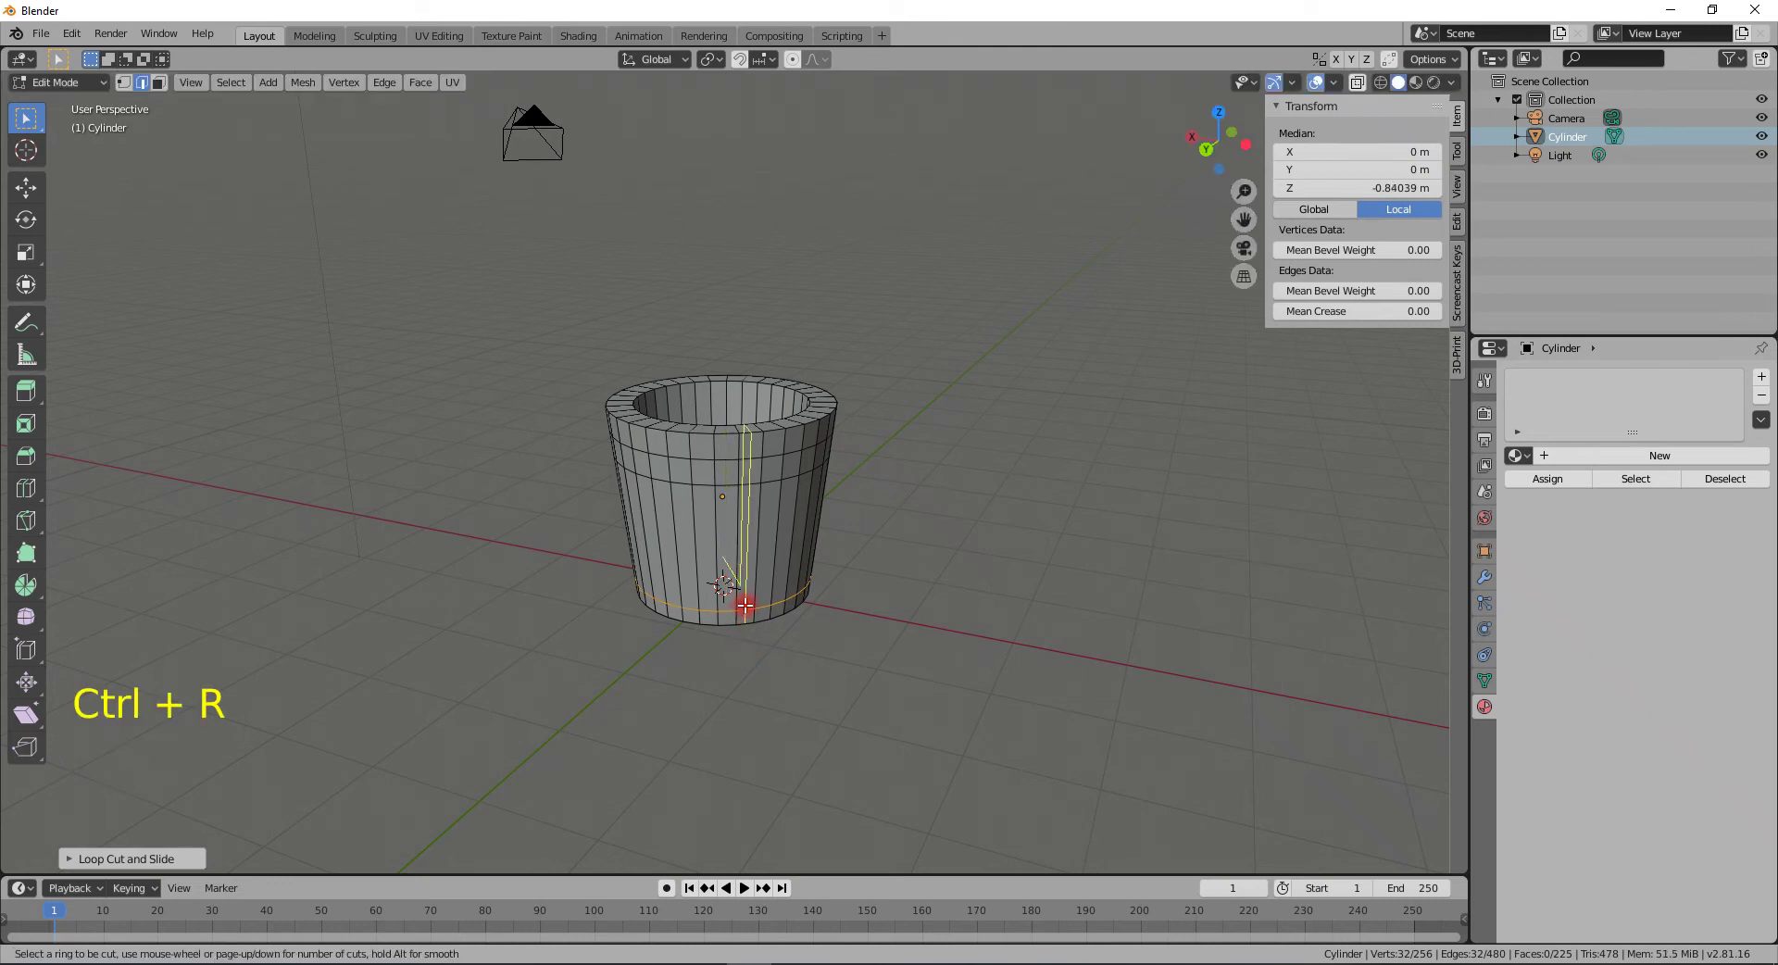
left_click_drag(752, 590, 743, 632)
- Switch to face selection and select the tall outer wall face between the upper and lower loop cuts, facing the X axis
middle_click_drag(885, 603, 743, 622)
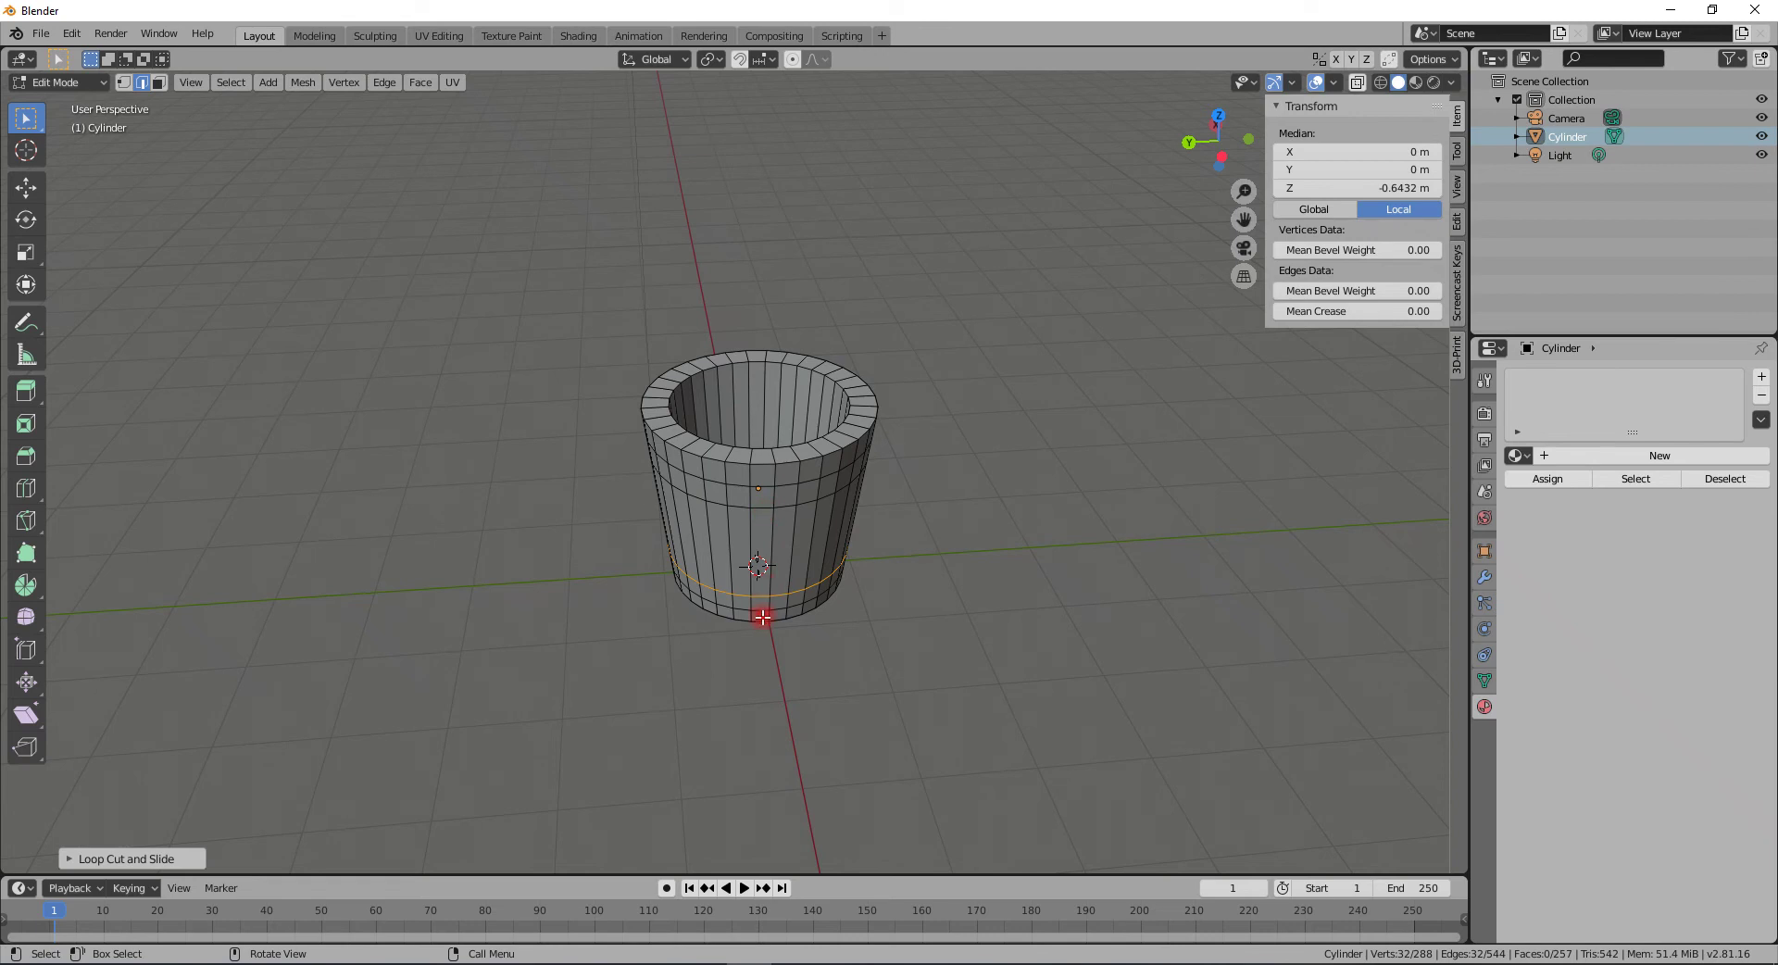
scroll(763, 617, "up", 3)
left_click(761, 583)
left_click(189, 82)
left_click(158, 82)
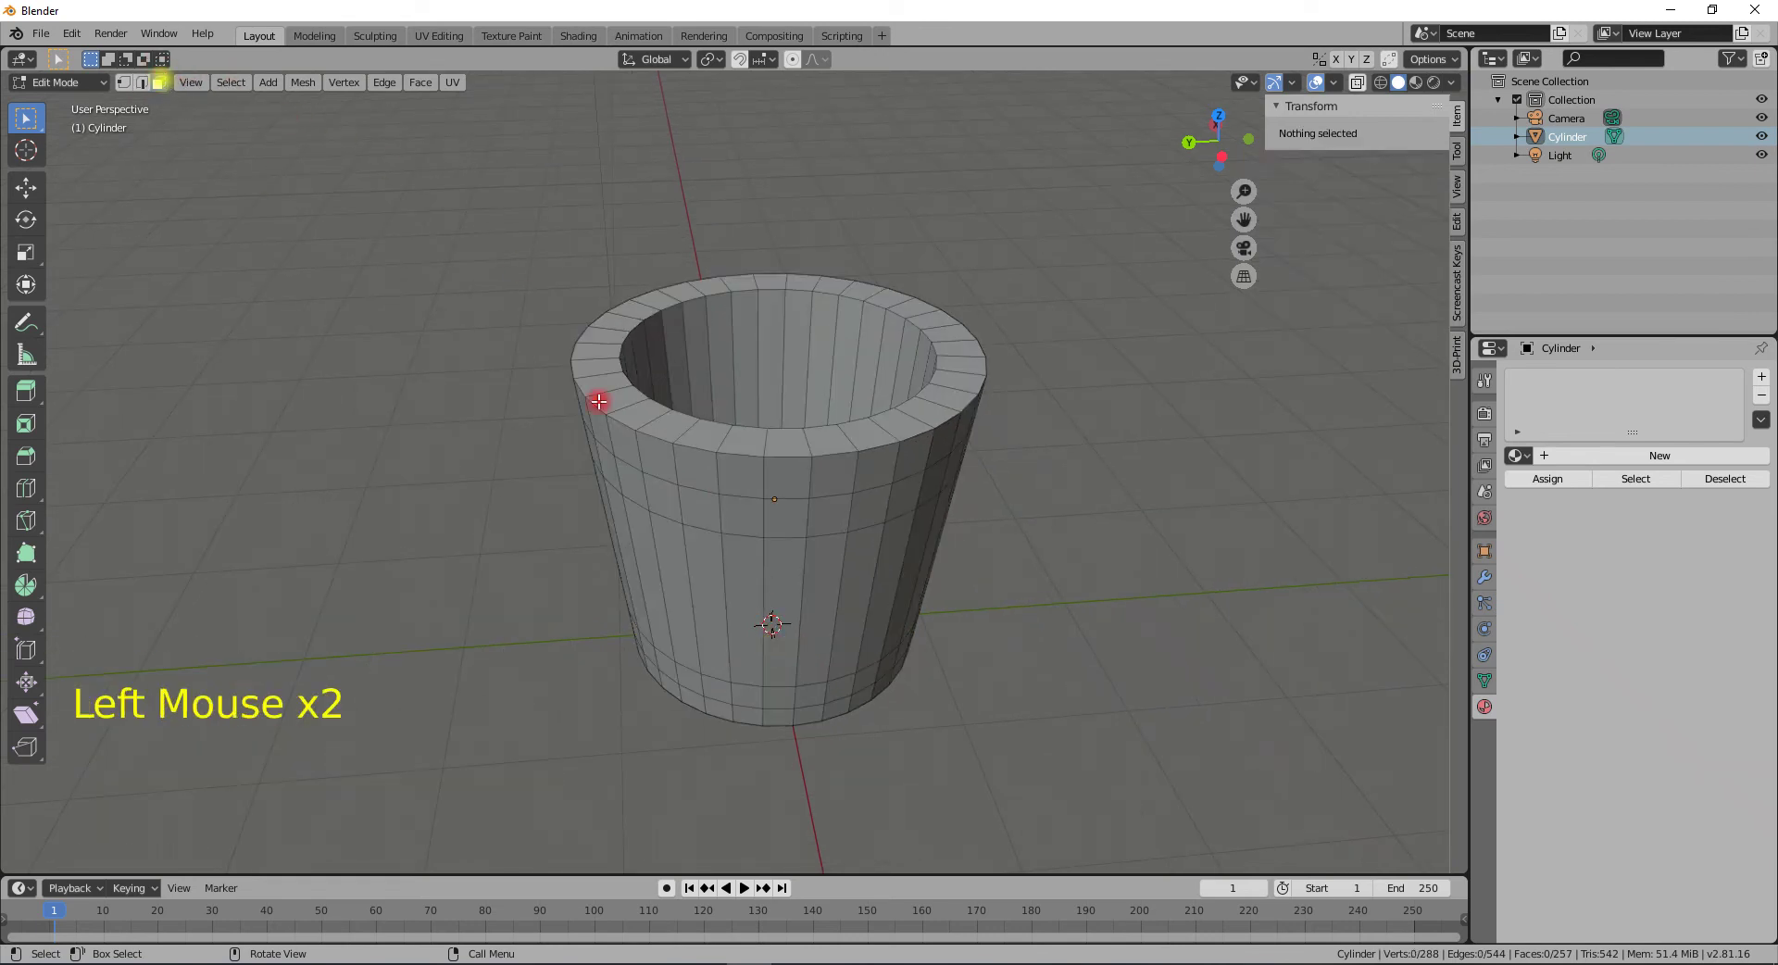
left_click(783, 652)
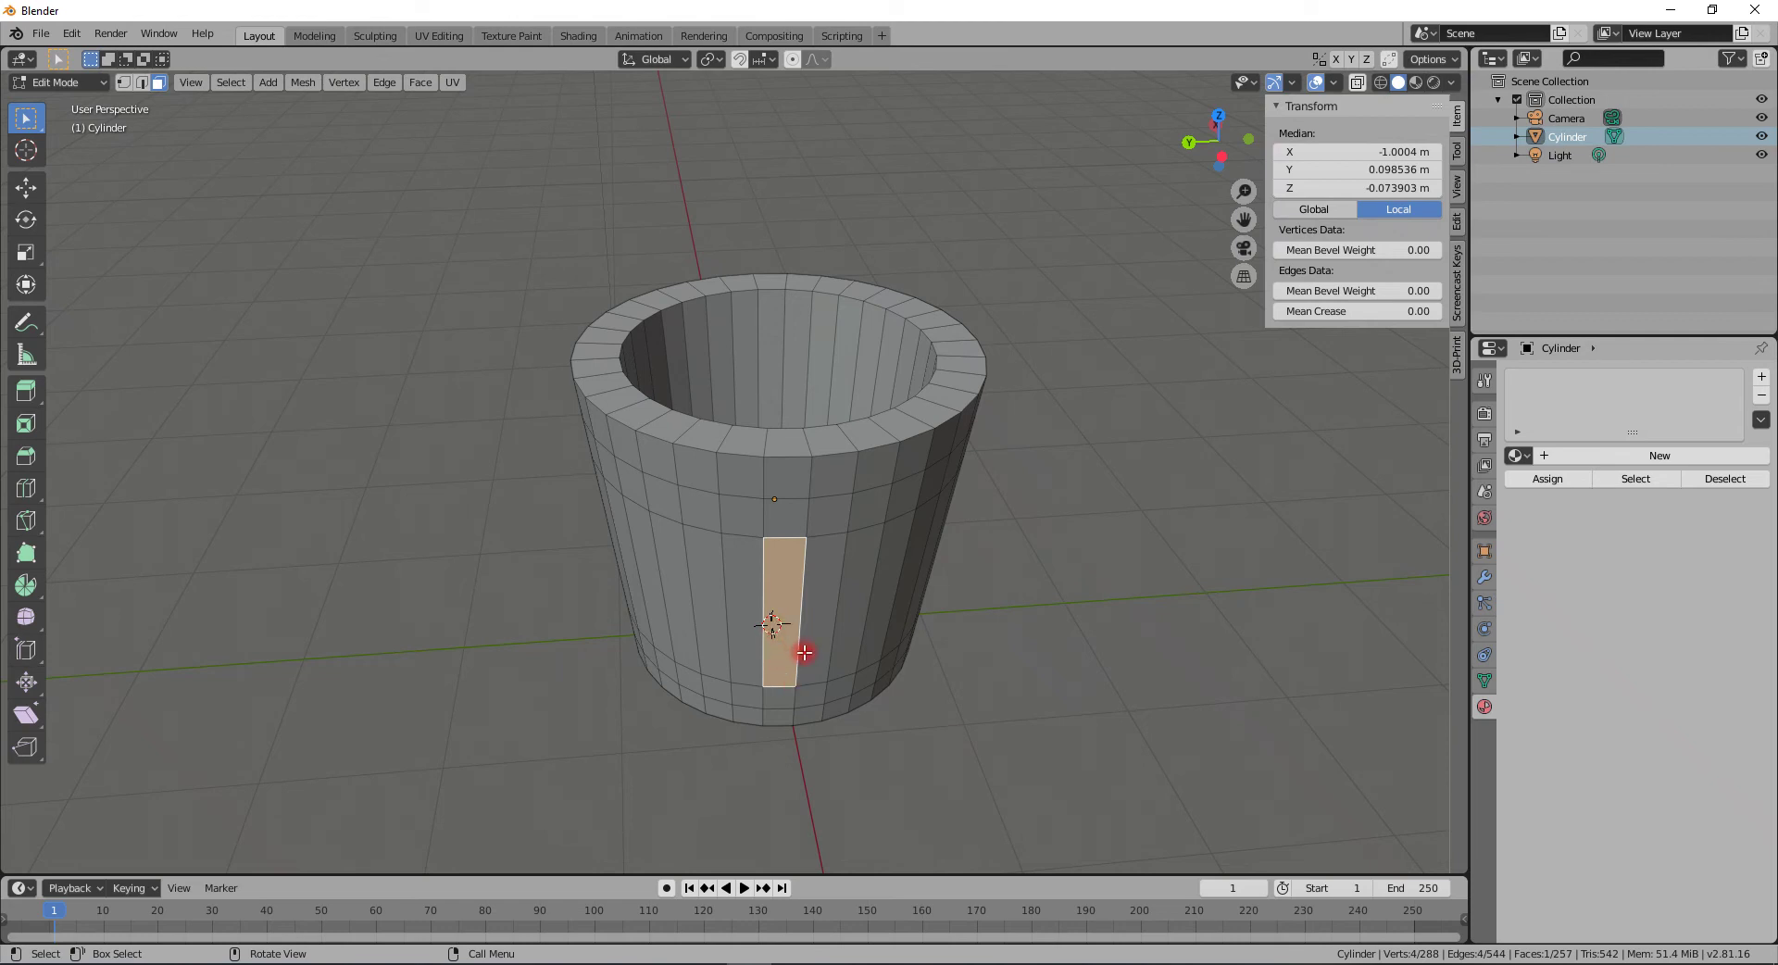
- Rotate the whole cup 5° around the global Z axis in Object Mode
key("Tab")
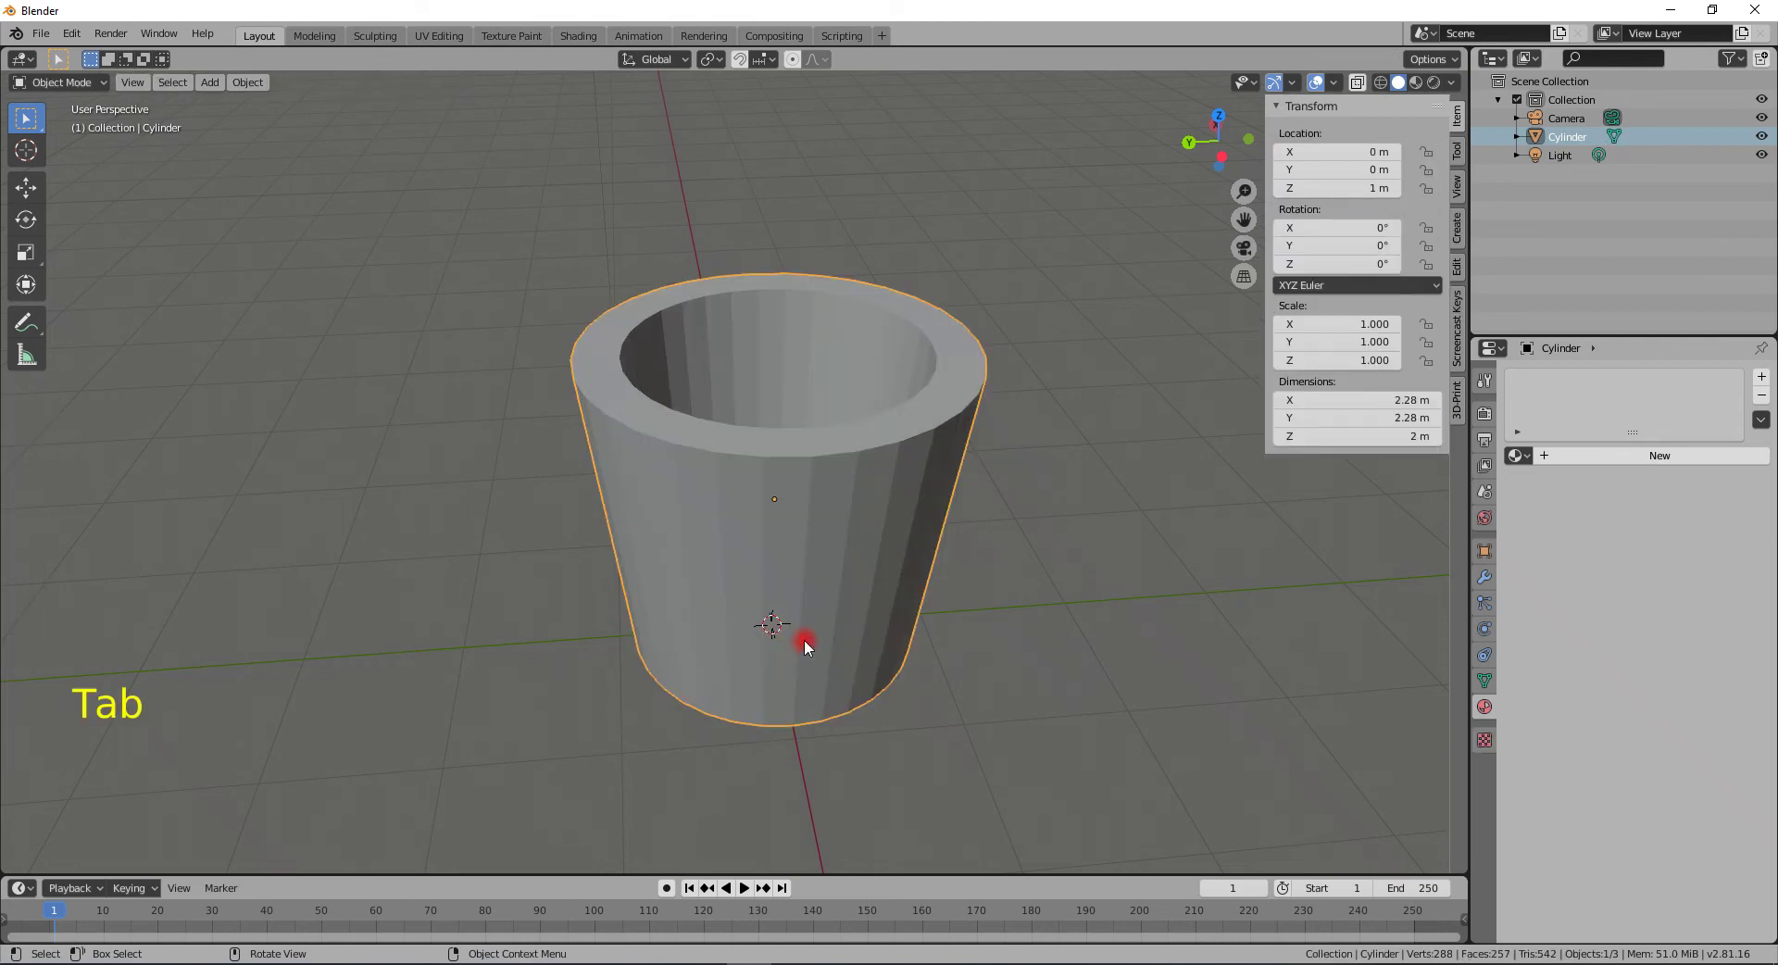
key("r")
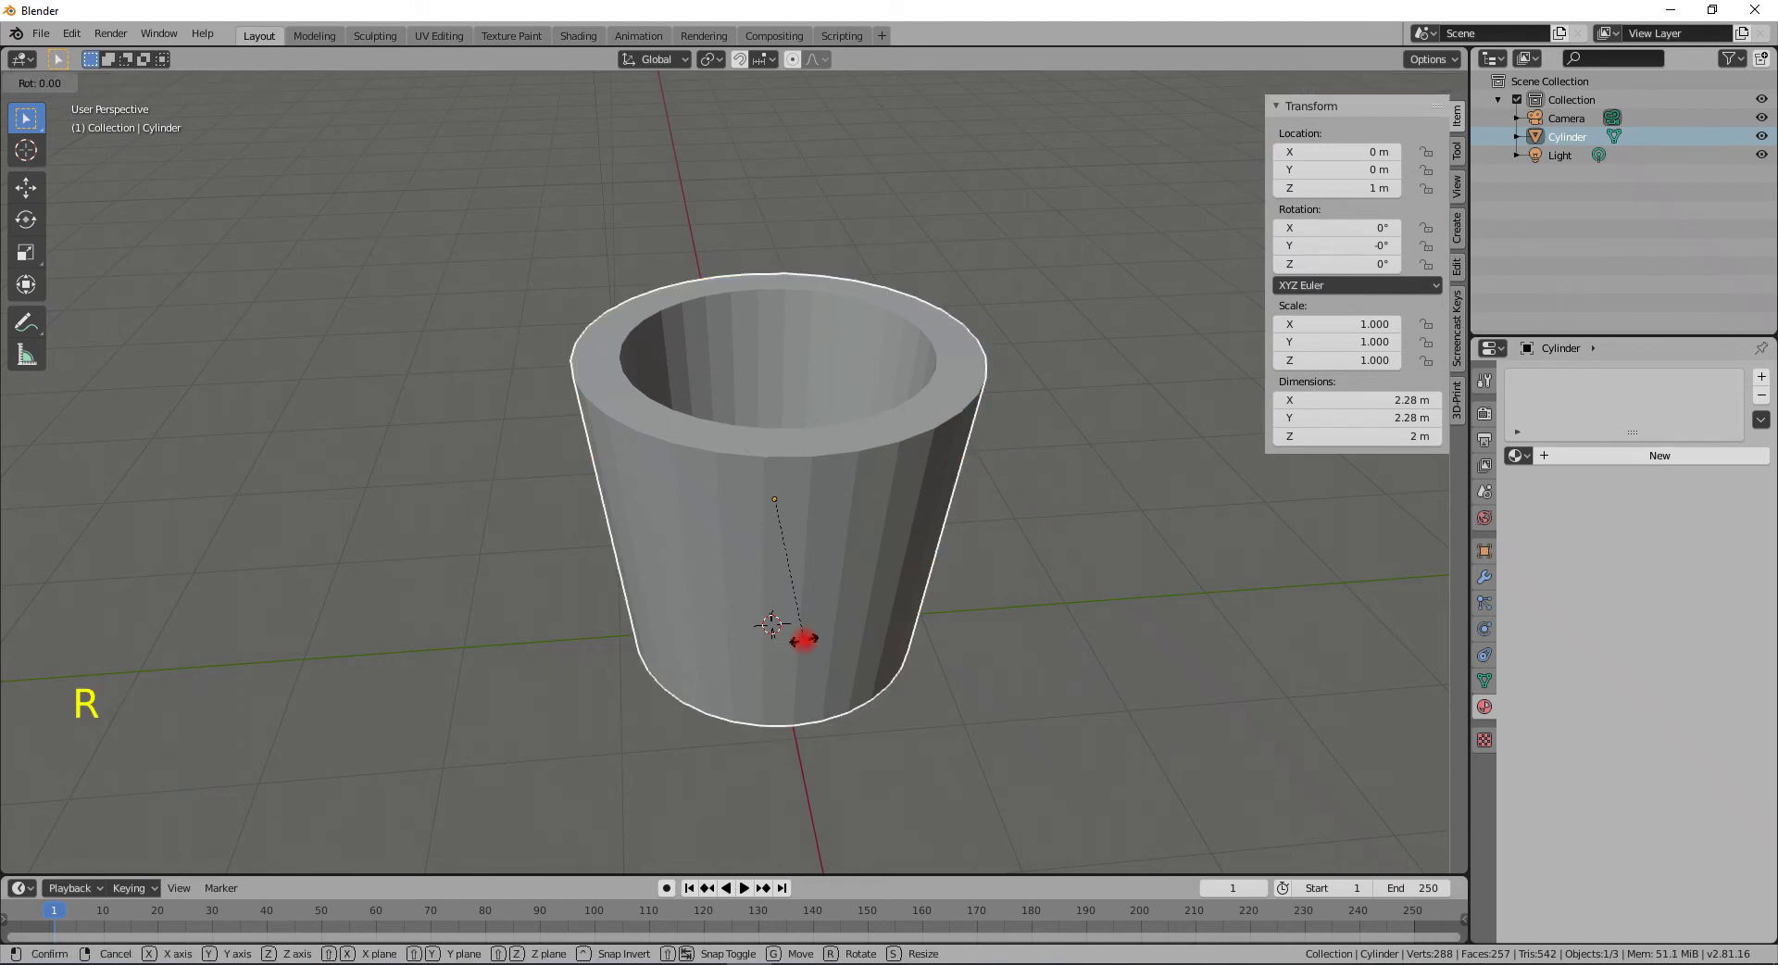
key("z")
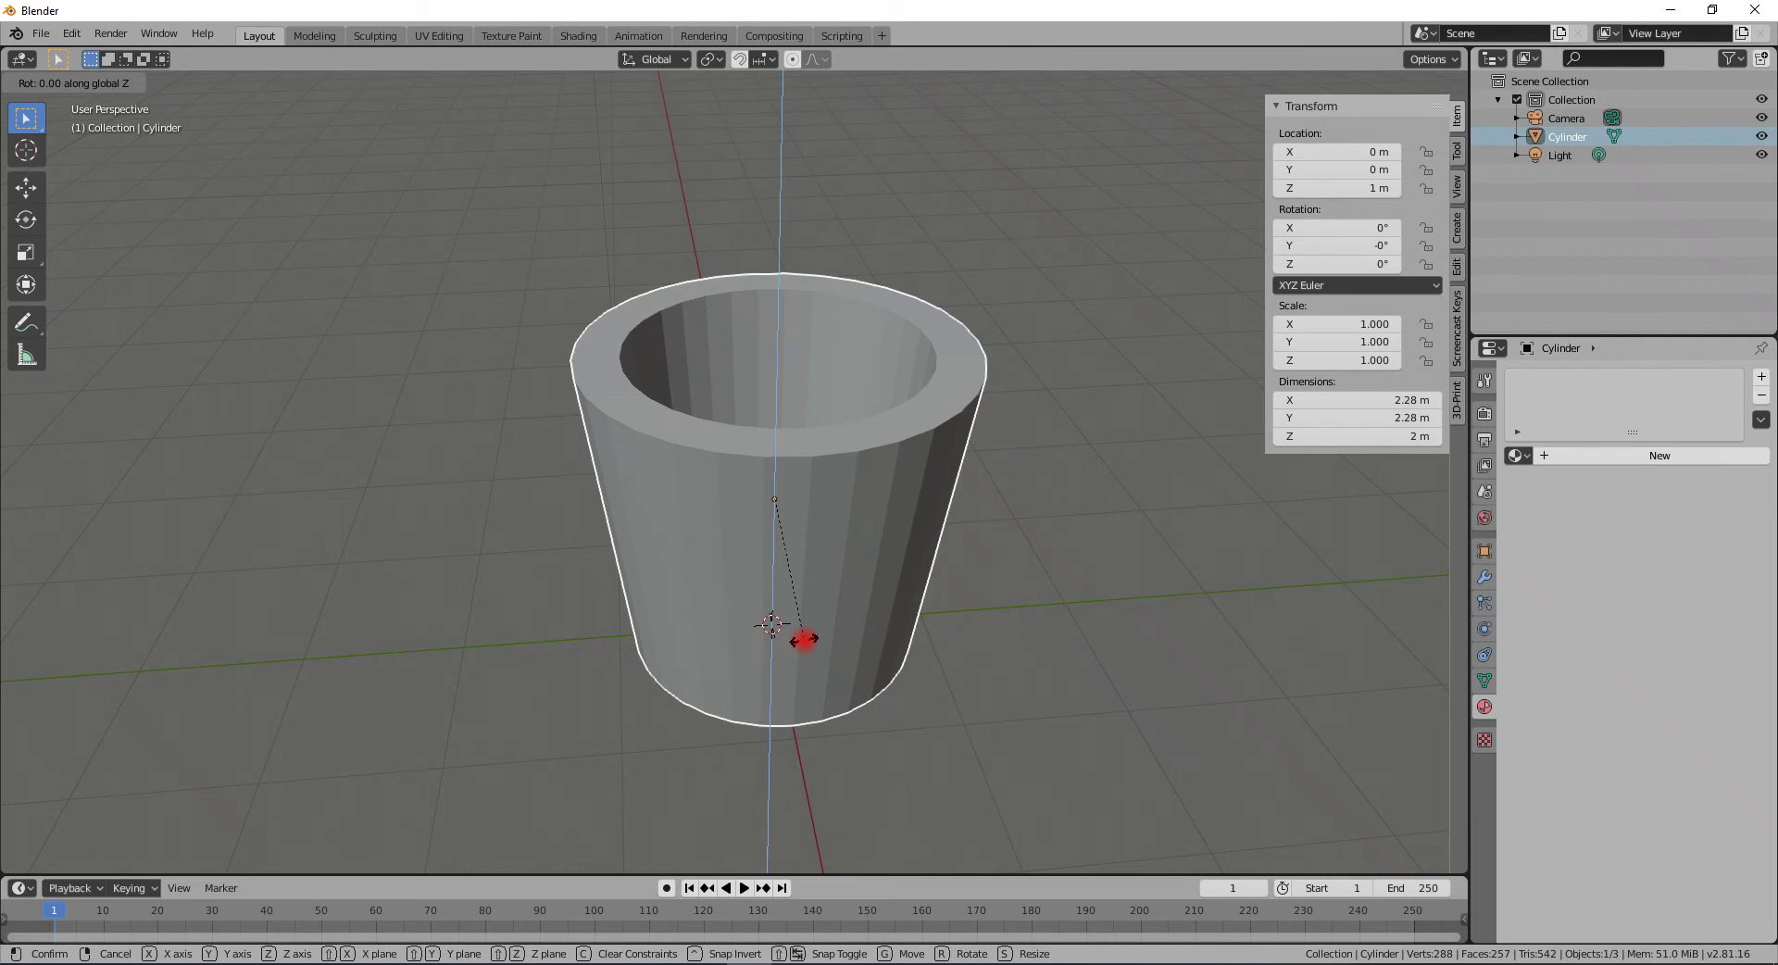
key("ctrl")
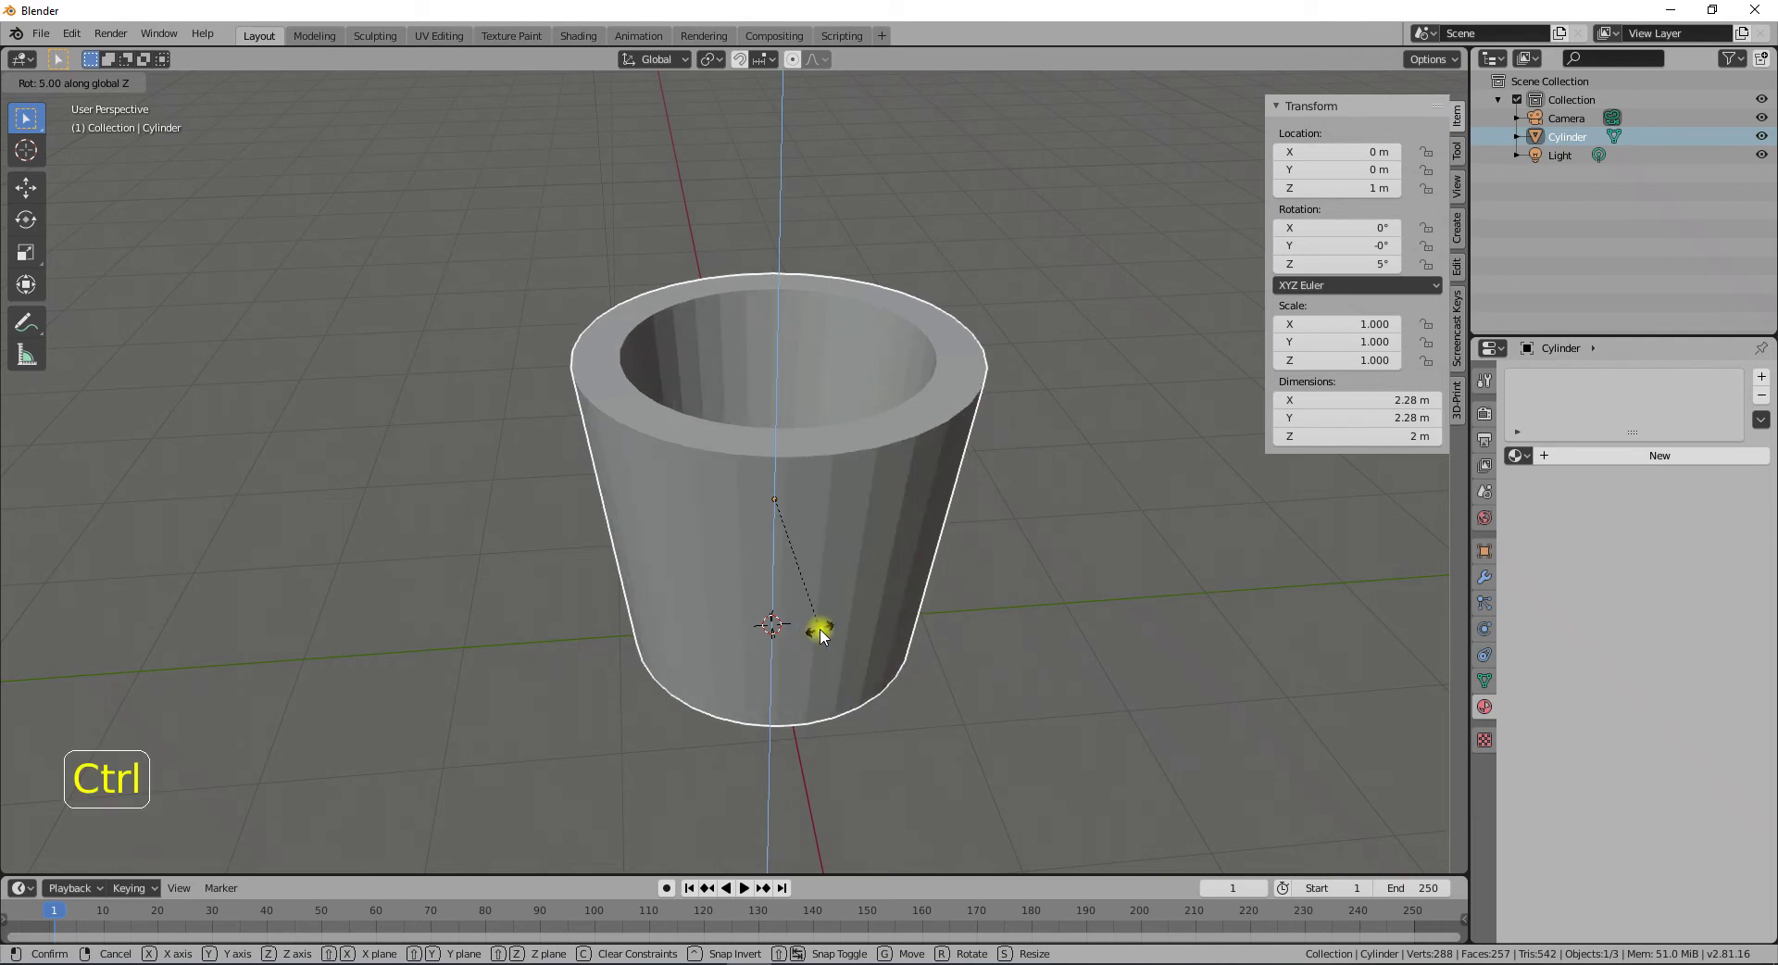
left_click(820, 630)
- Select the small outer wall face between the two lower loop cuts, near the X axis, and delete it
key("Tab")
middle_click_drag(829, 620, 878, 674)
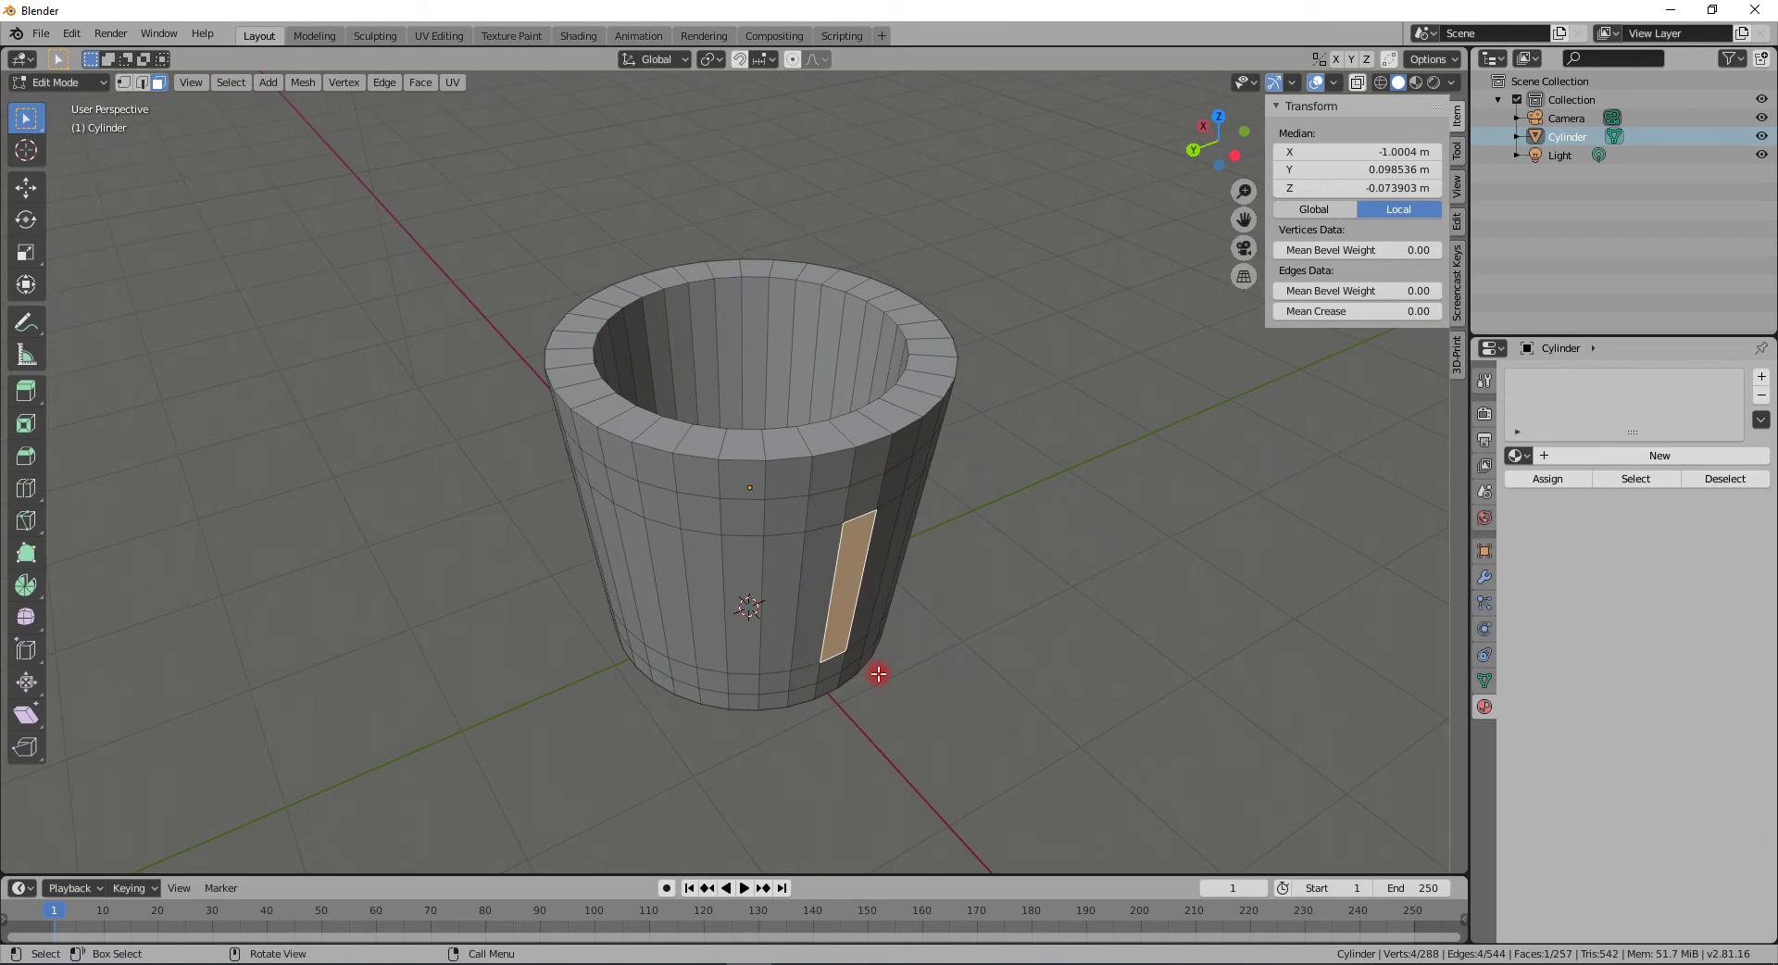
left_click(833, 659)
middle_click_drag(833, 659, 896, 548)
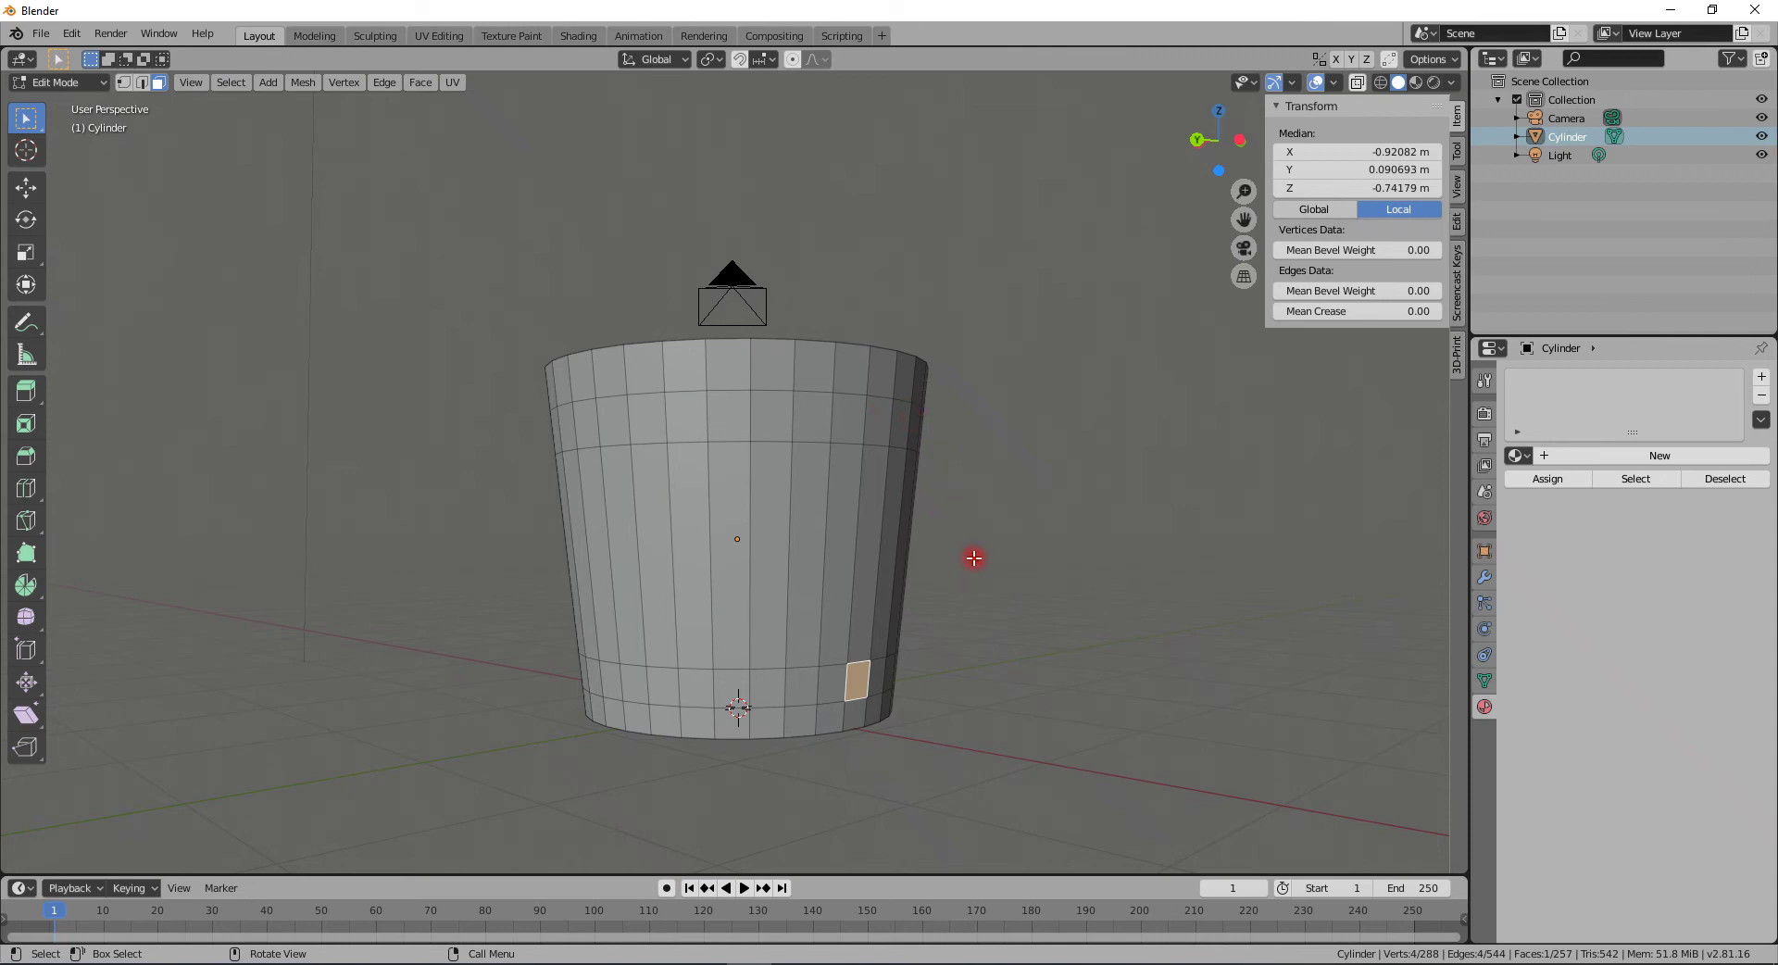
middle_click_drag(916, 652, 830, 711)
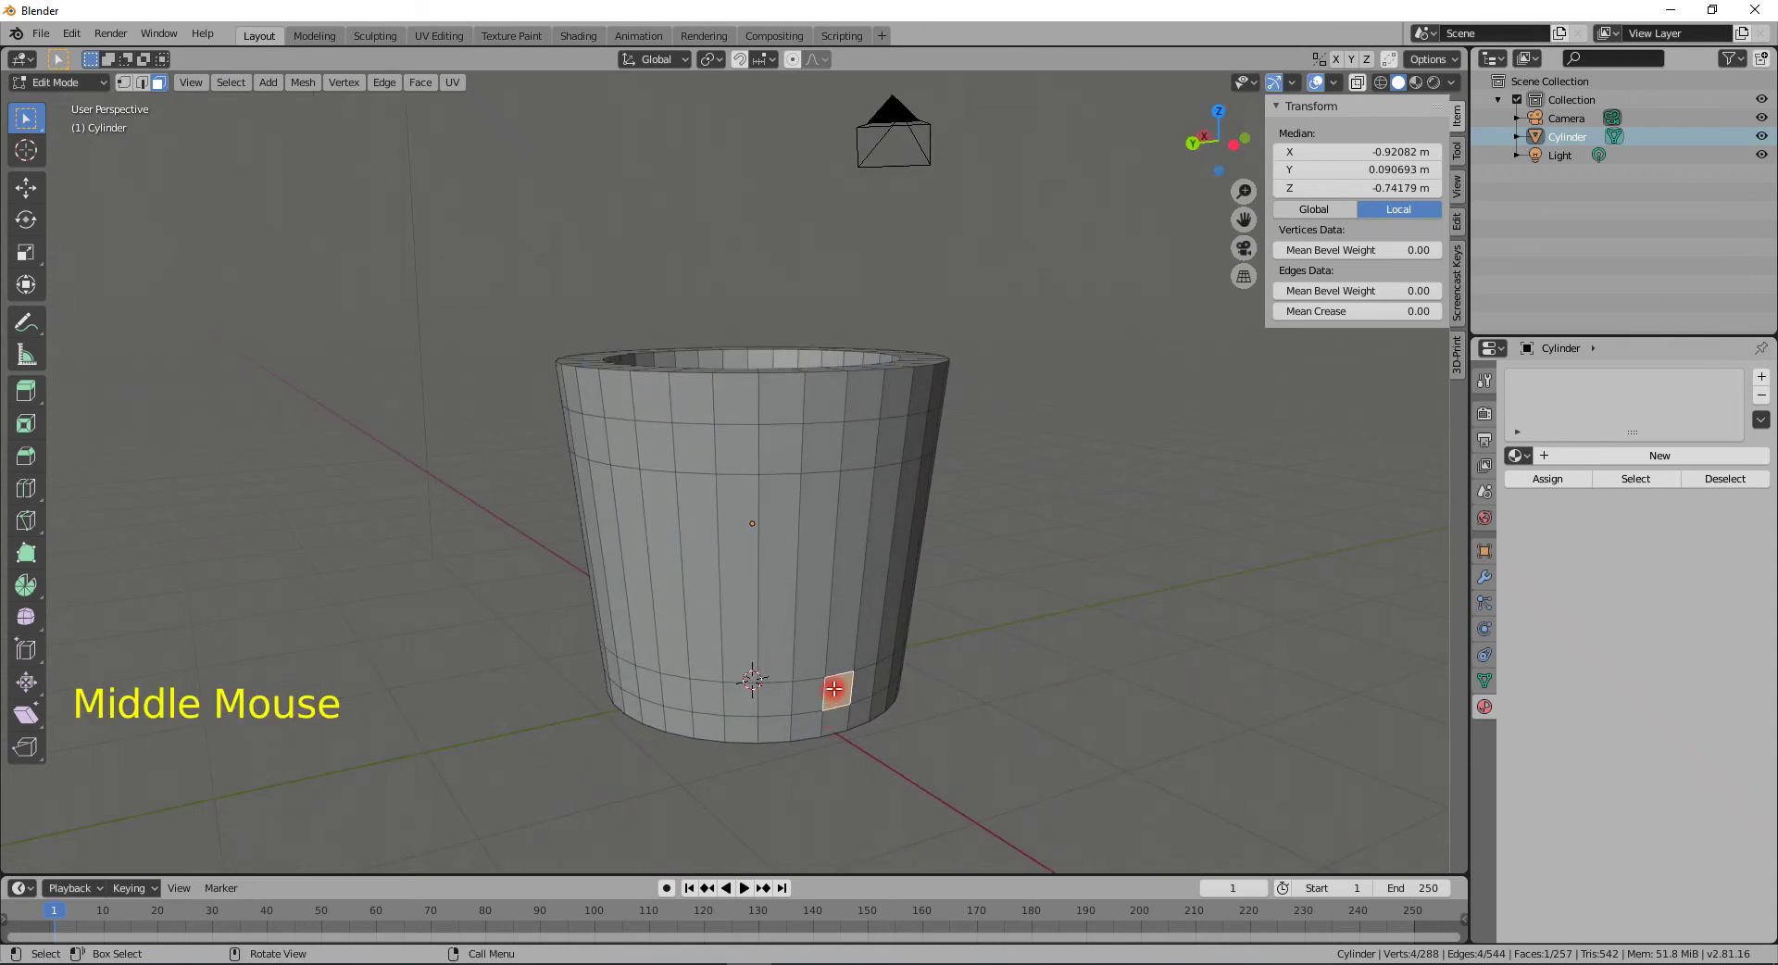
key("x")
left_click(834, 688)
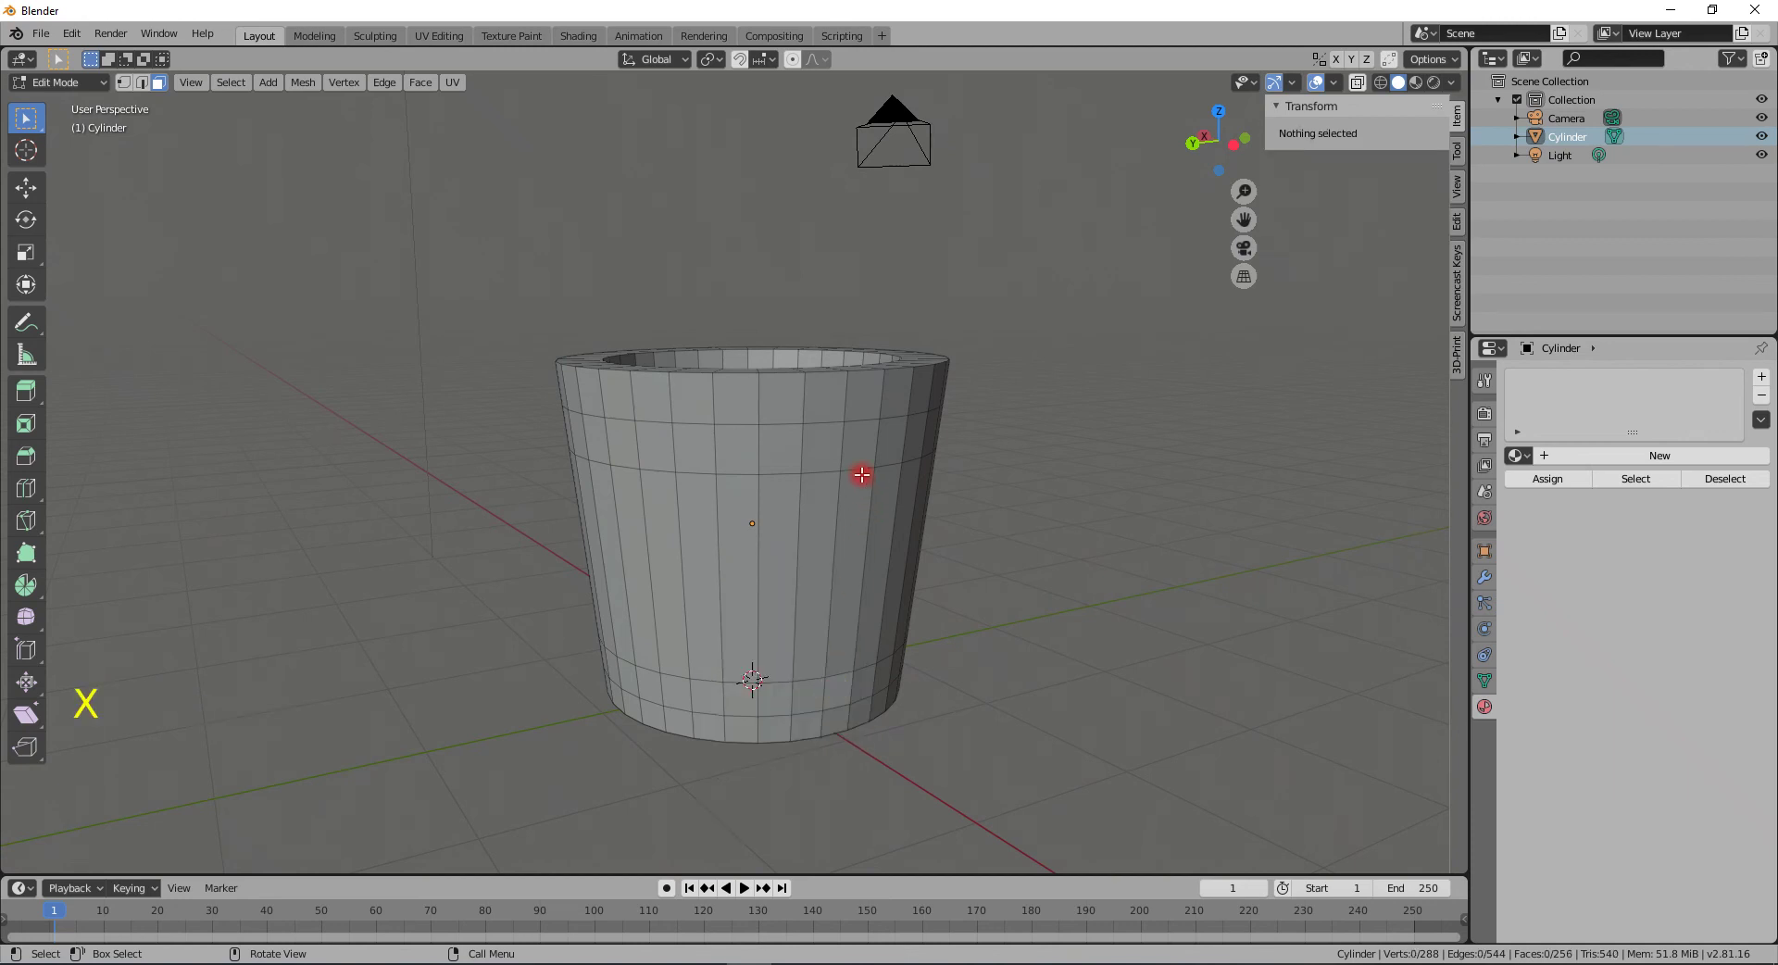
- Delete the face between the two upper loop cuts in the same column as the lower opening, and switch to edge selection
middle_click_drag(874, 705, 834, 616)
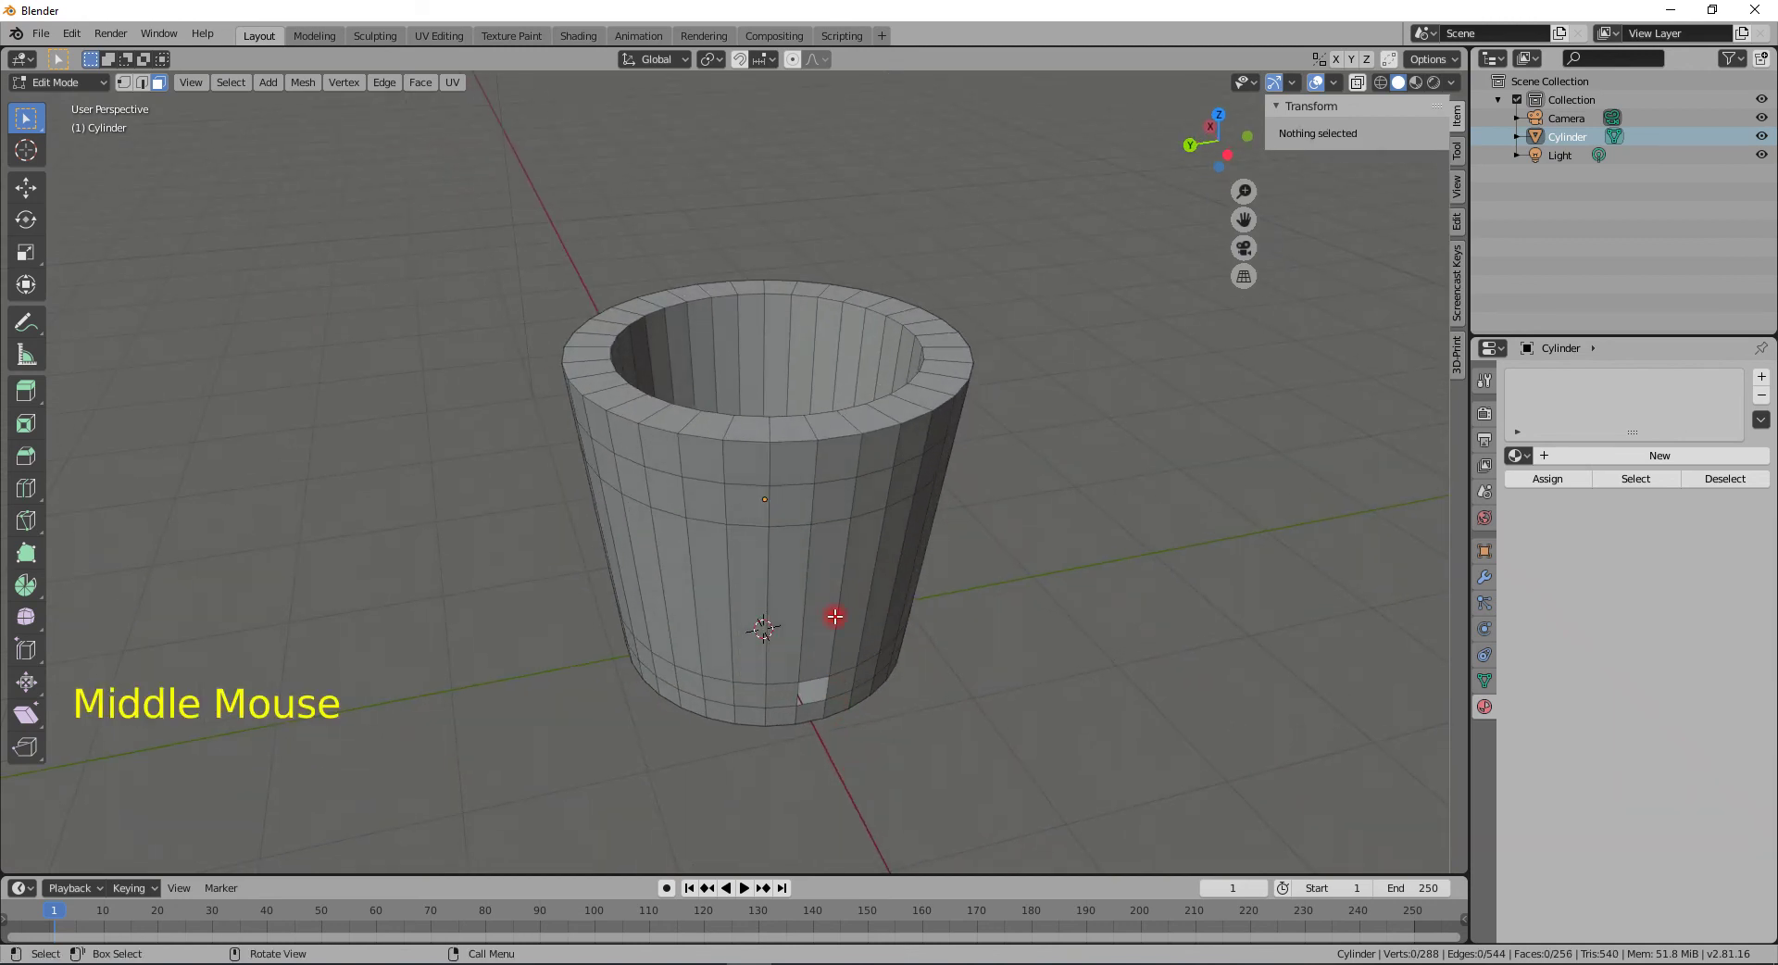
left_click(833, 500)
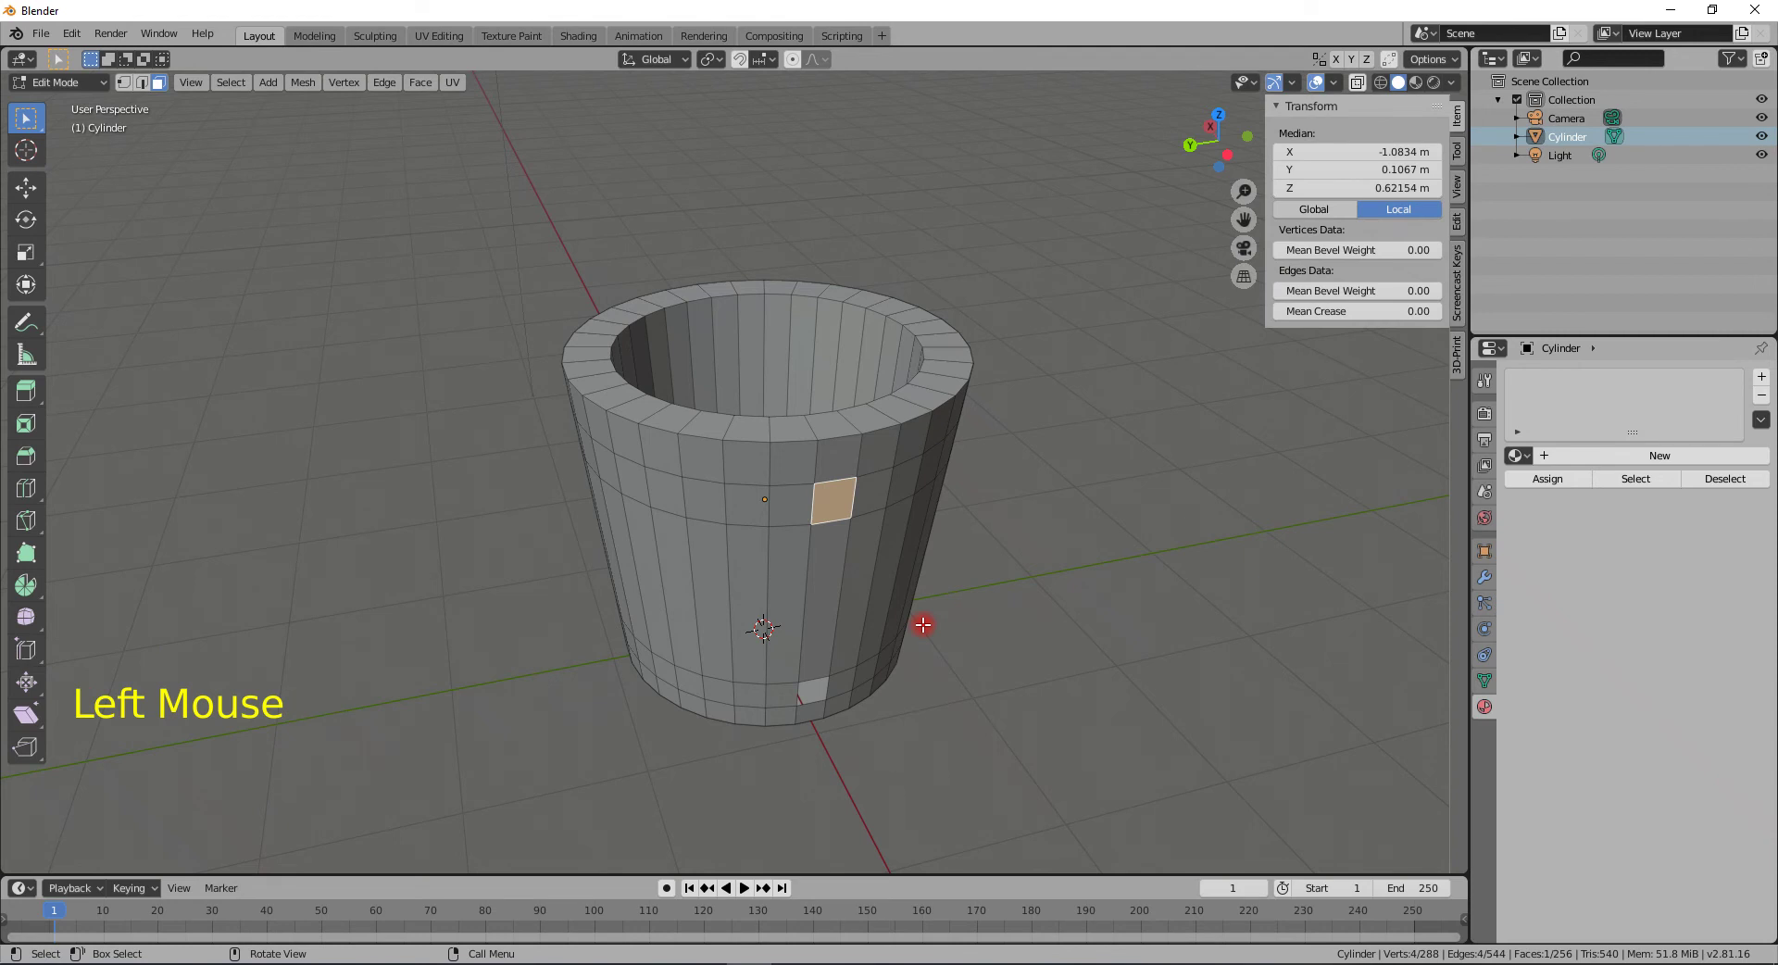
key("x")
left_click(924, 630)
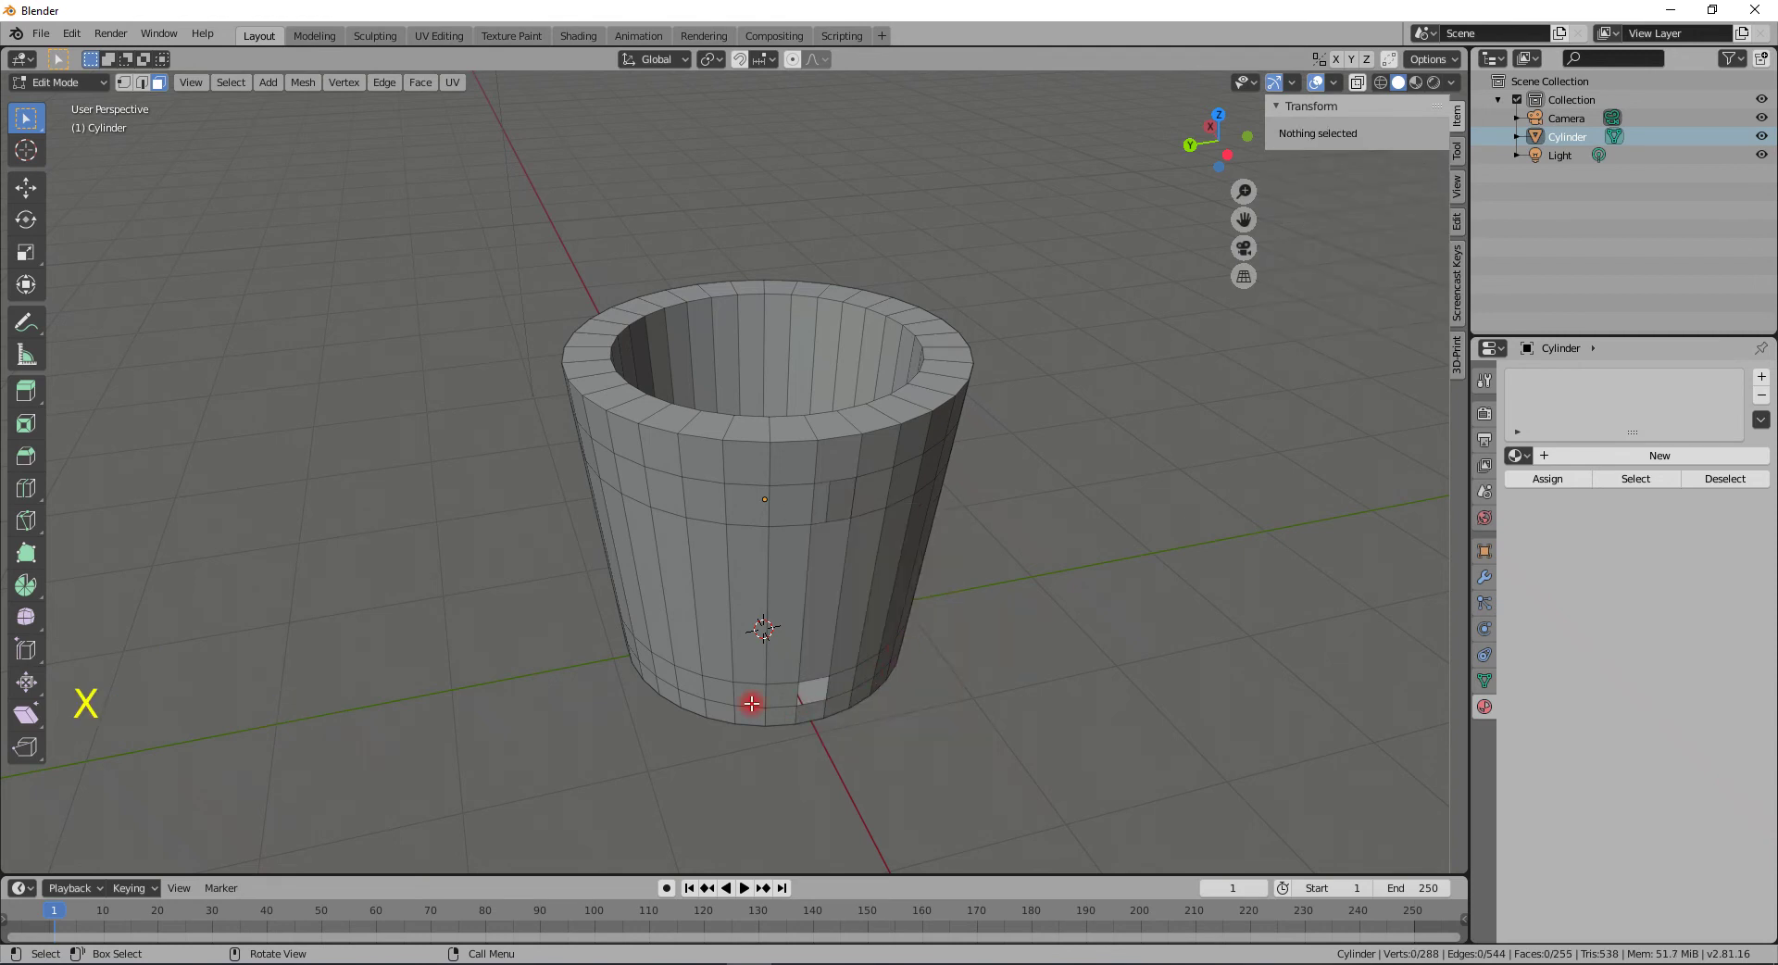
left_click(142, 84)
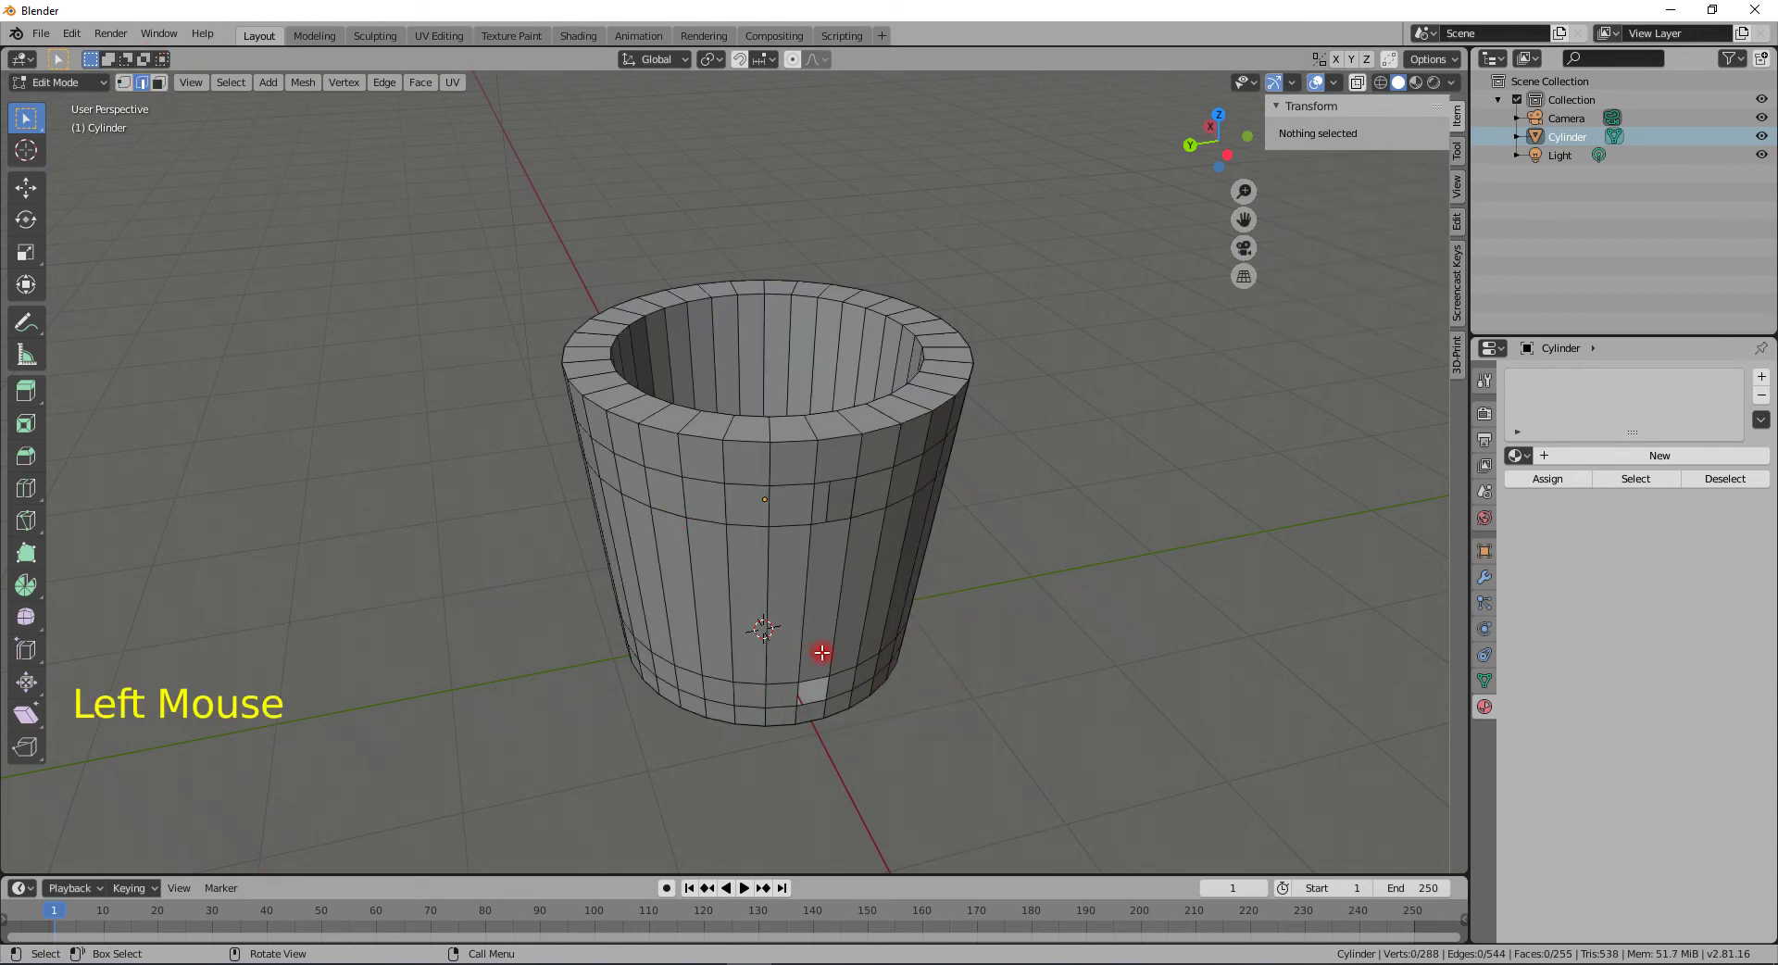
- Select the edge loops around both wall openings and extrude them about 0.5 m outward along the global X axis
left_click(815, 699)
left_click(815, 683, "alt")
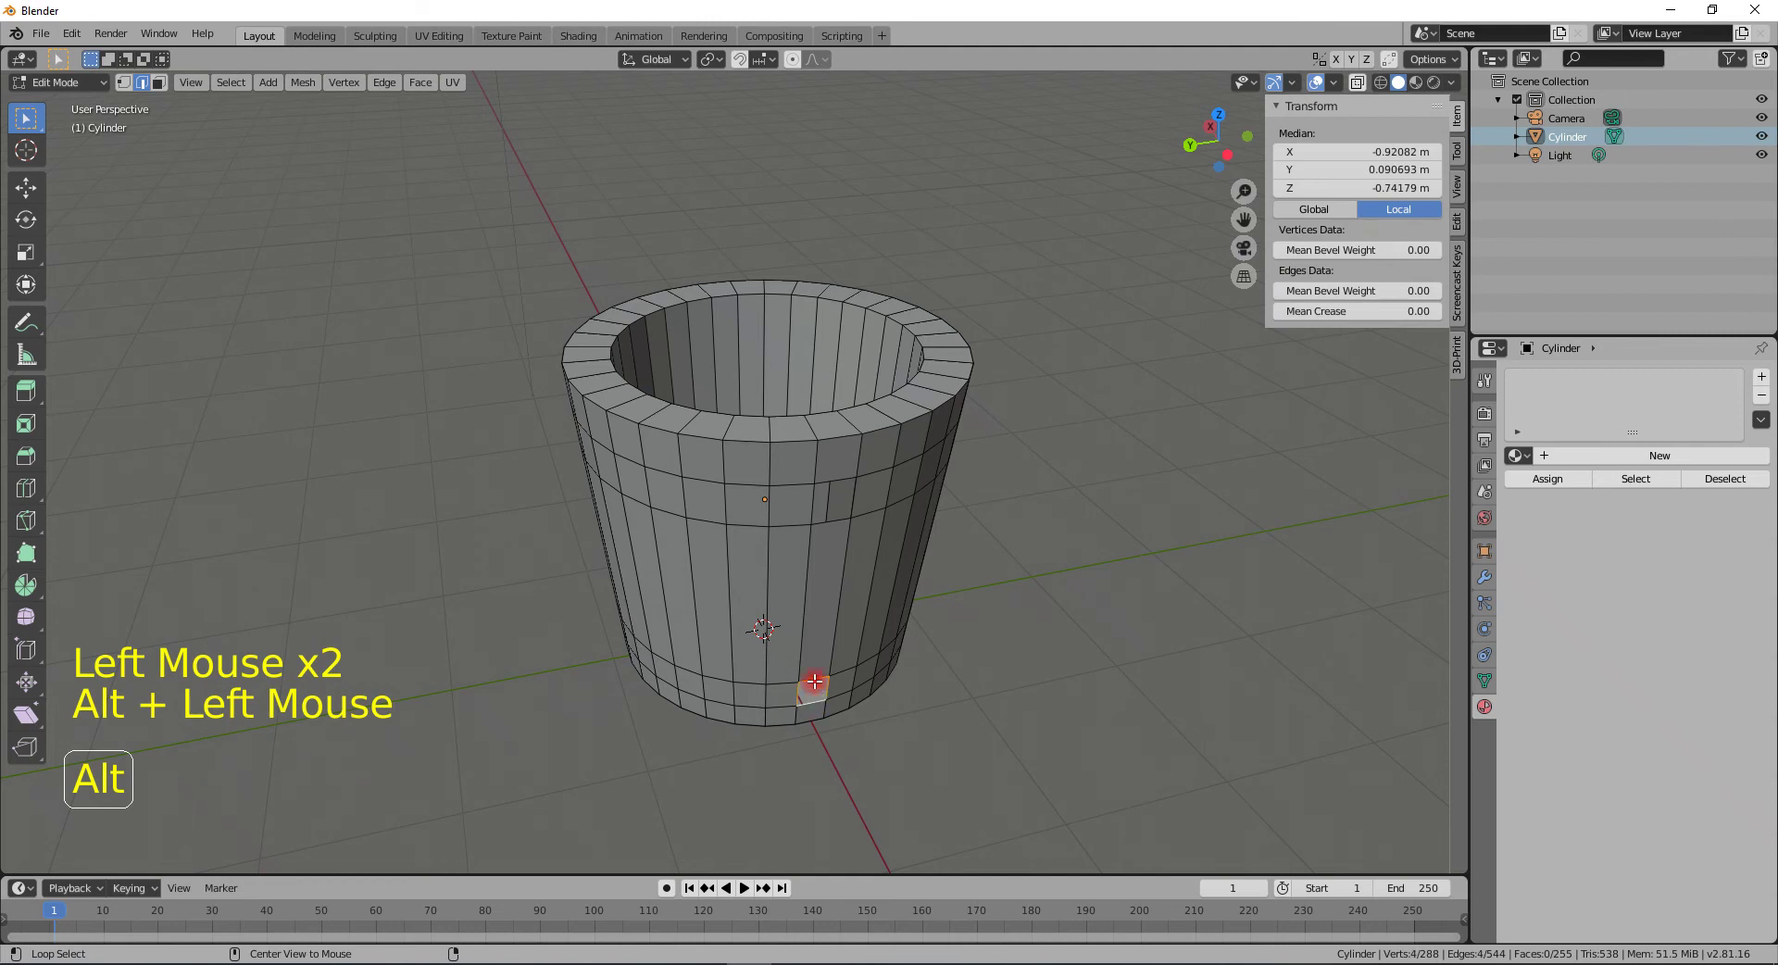
left_click(827, 522, "alt+shift")
middle_click_drag(830, 520, 992, 534)
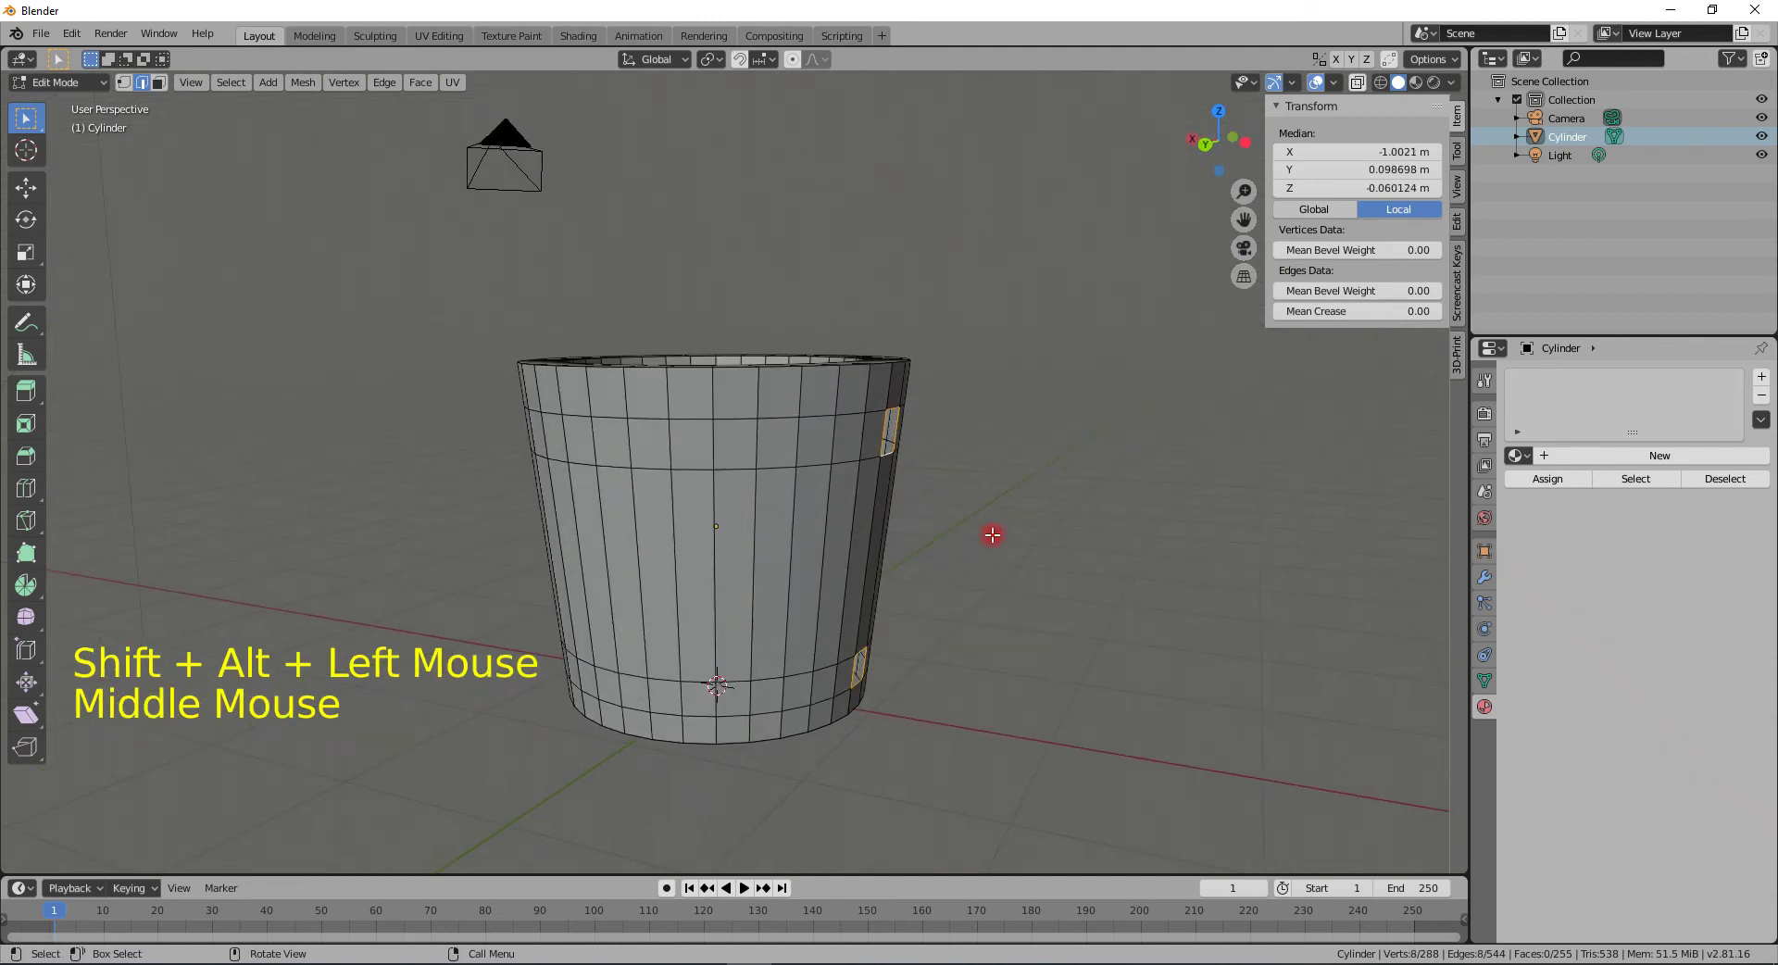
key("e")
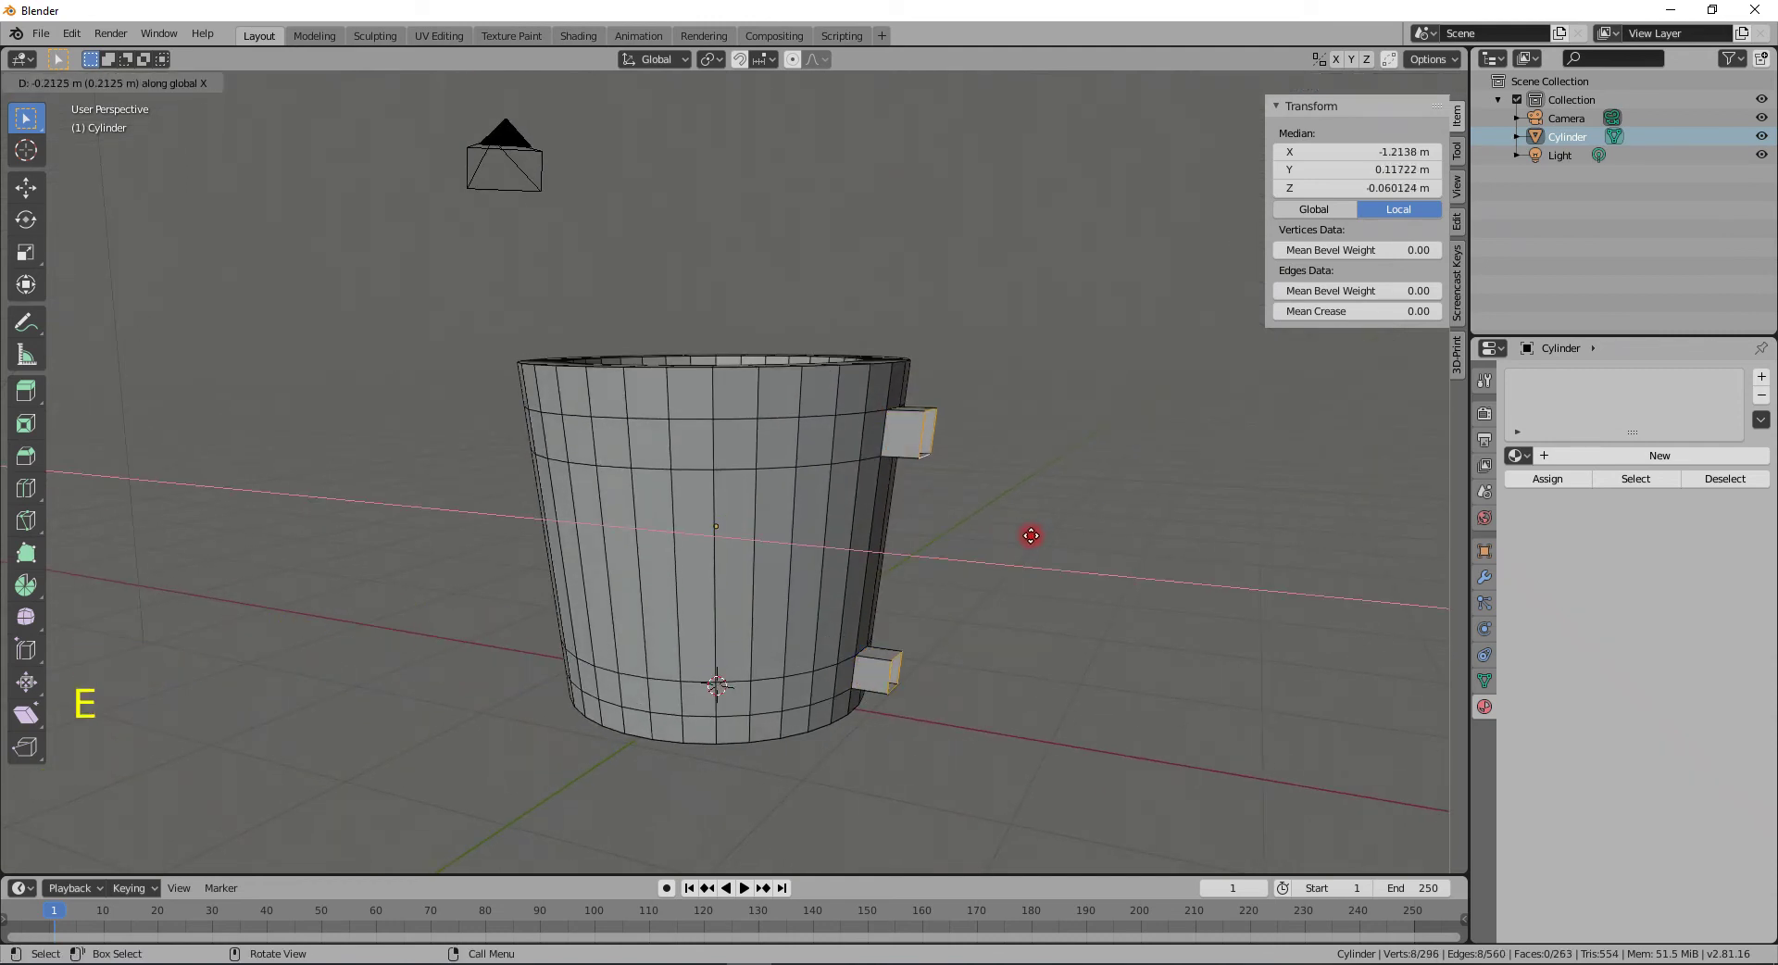
left_click(1081, 546)
- Select the end edge loop of the lower handle stub and raise it about 0.17 m along the global Z axis
middle_click_drag(1081, 546, 981, 703)
key("Tab")
left_click(941, 713)
left_click(941, 712, "alt")
key("Tab")
left_click(935, 711)
left_click(932, 708, "alt")
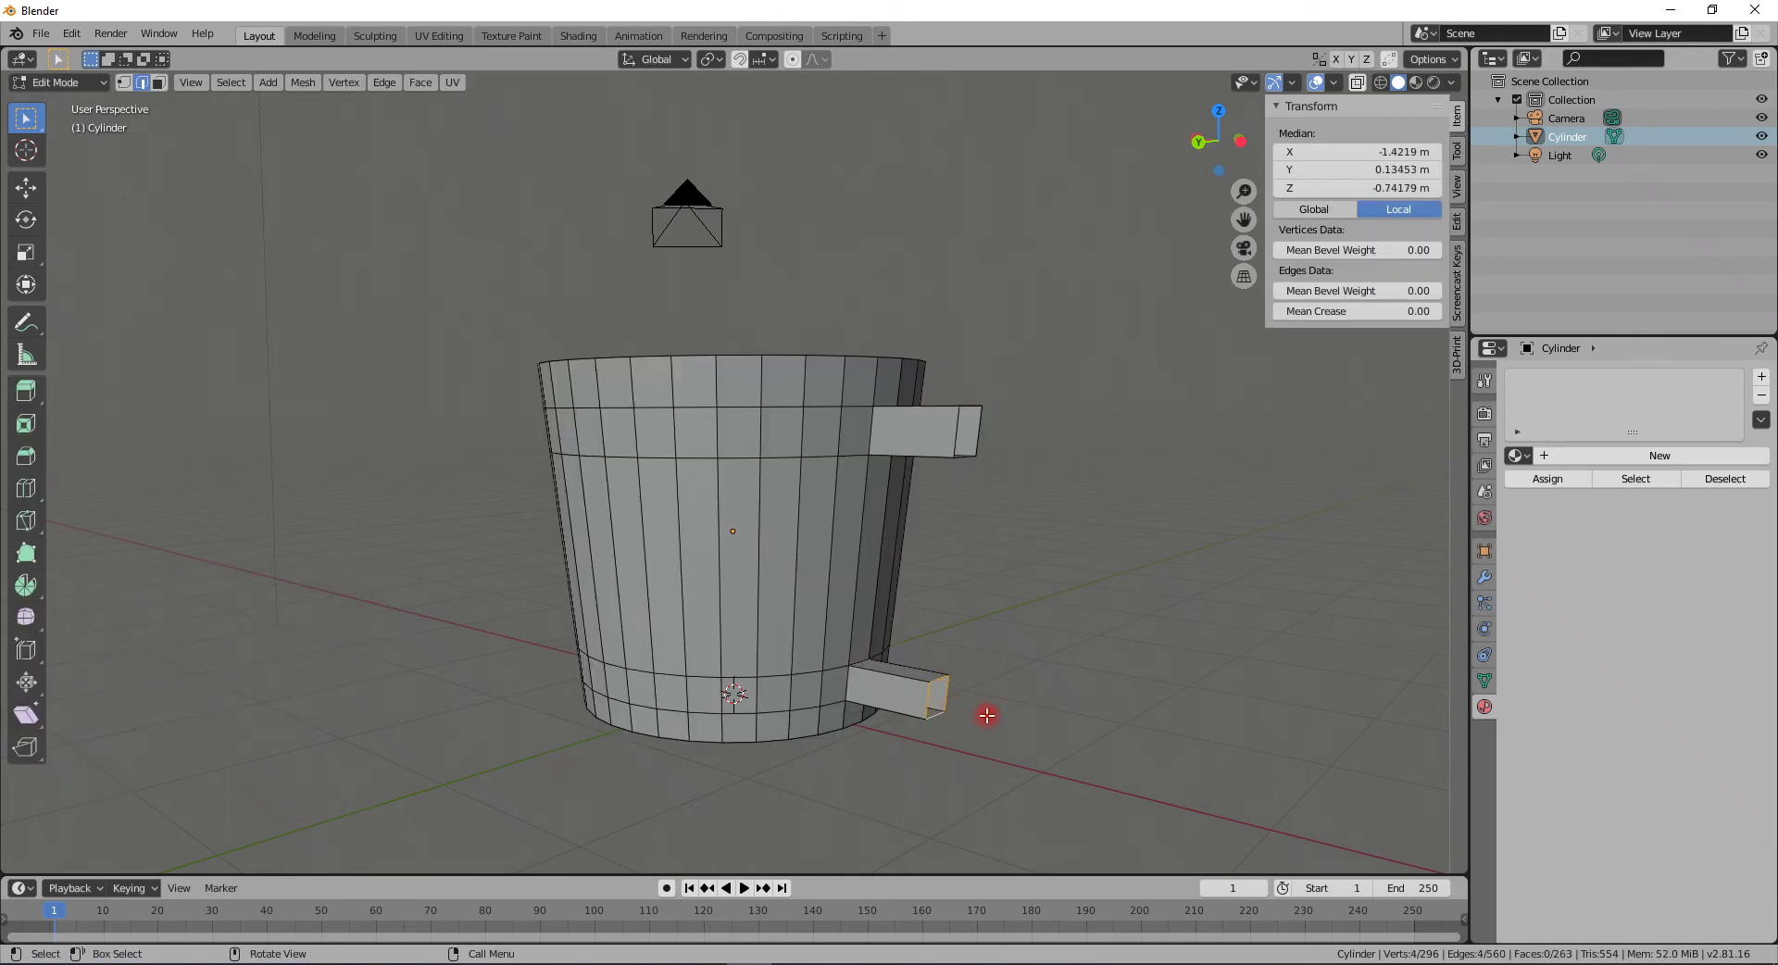
key("g")
key("x")
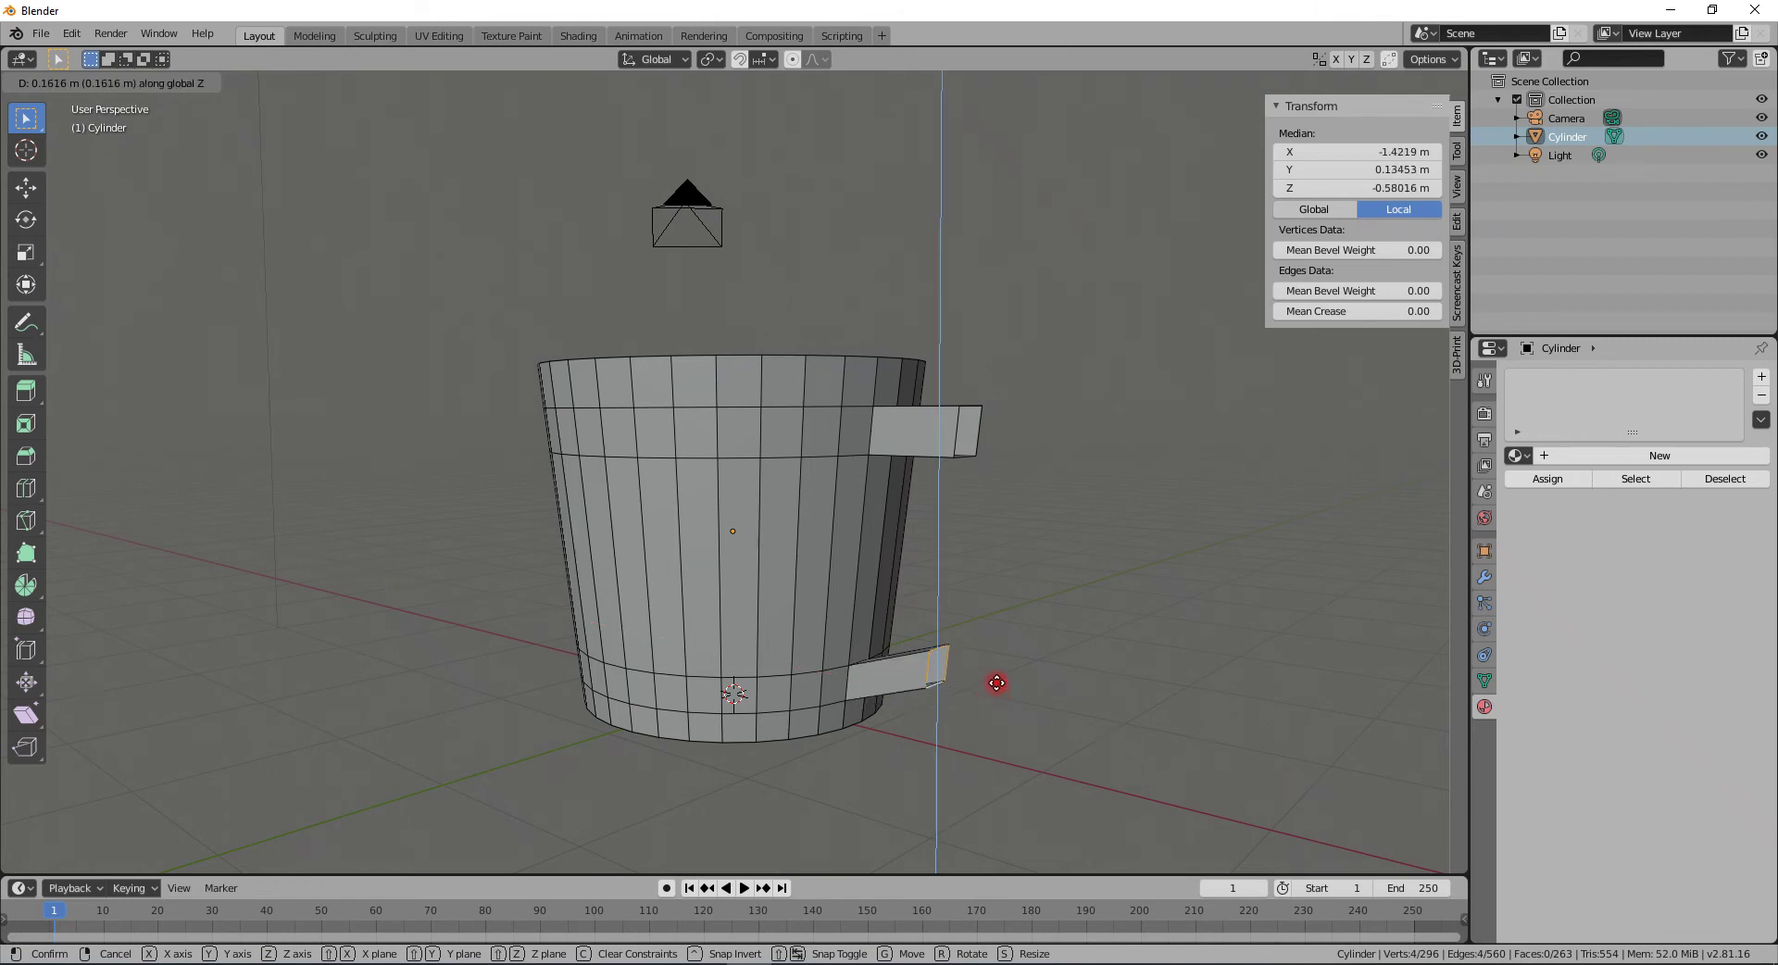
left_click(1002, 705)
- Rotate the lower stub's end loop about 41° around the global Y axis
key("r")
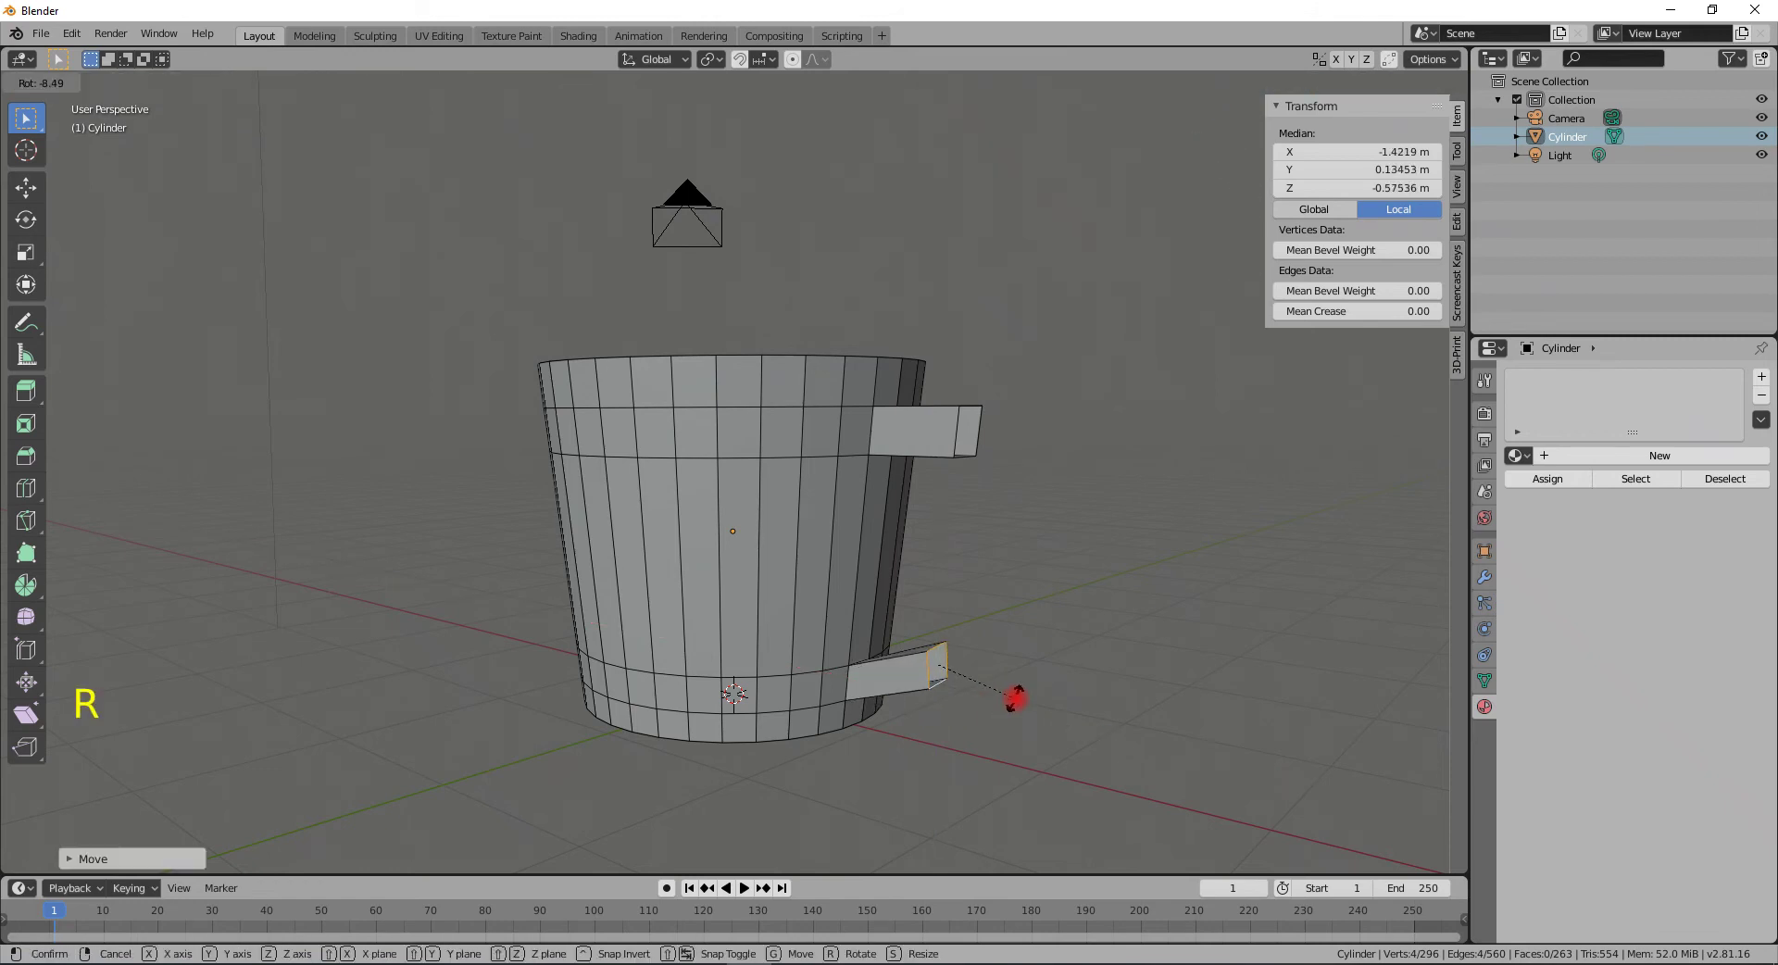
key("y")
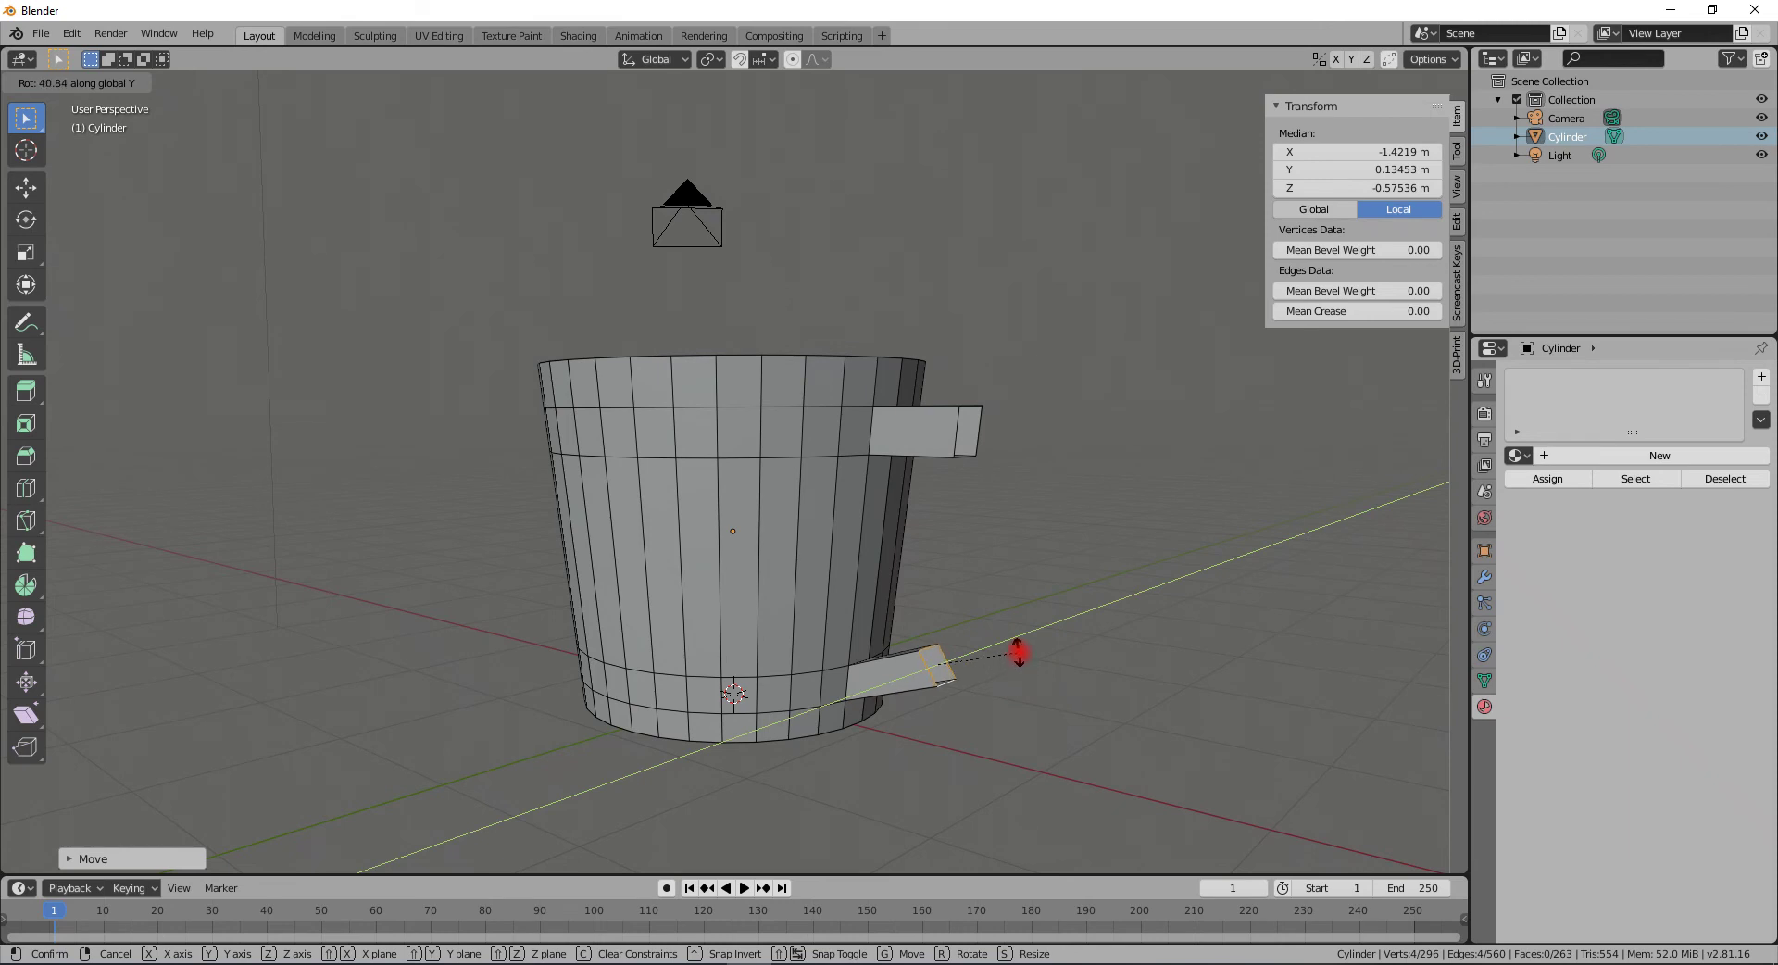
left_click(1019, 652)
- Select the upper stub's end edge loop and extrude it about 0.25 m outward along the global X axis
left_click(960, 426)
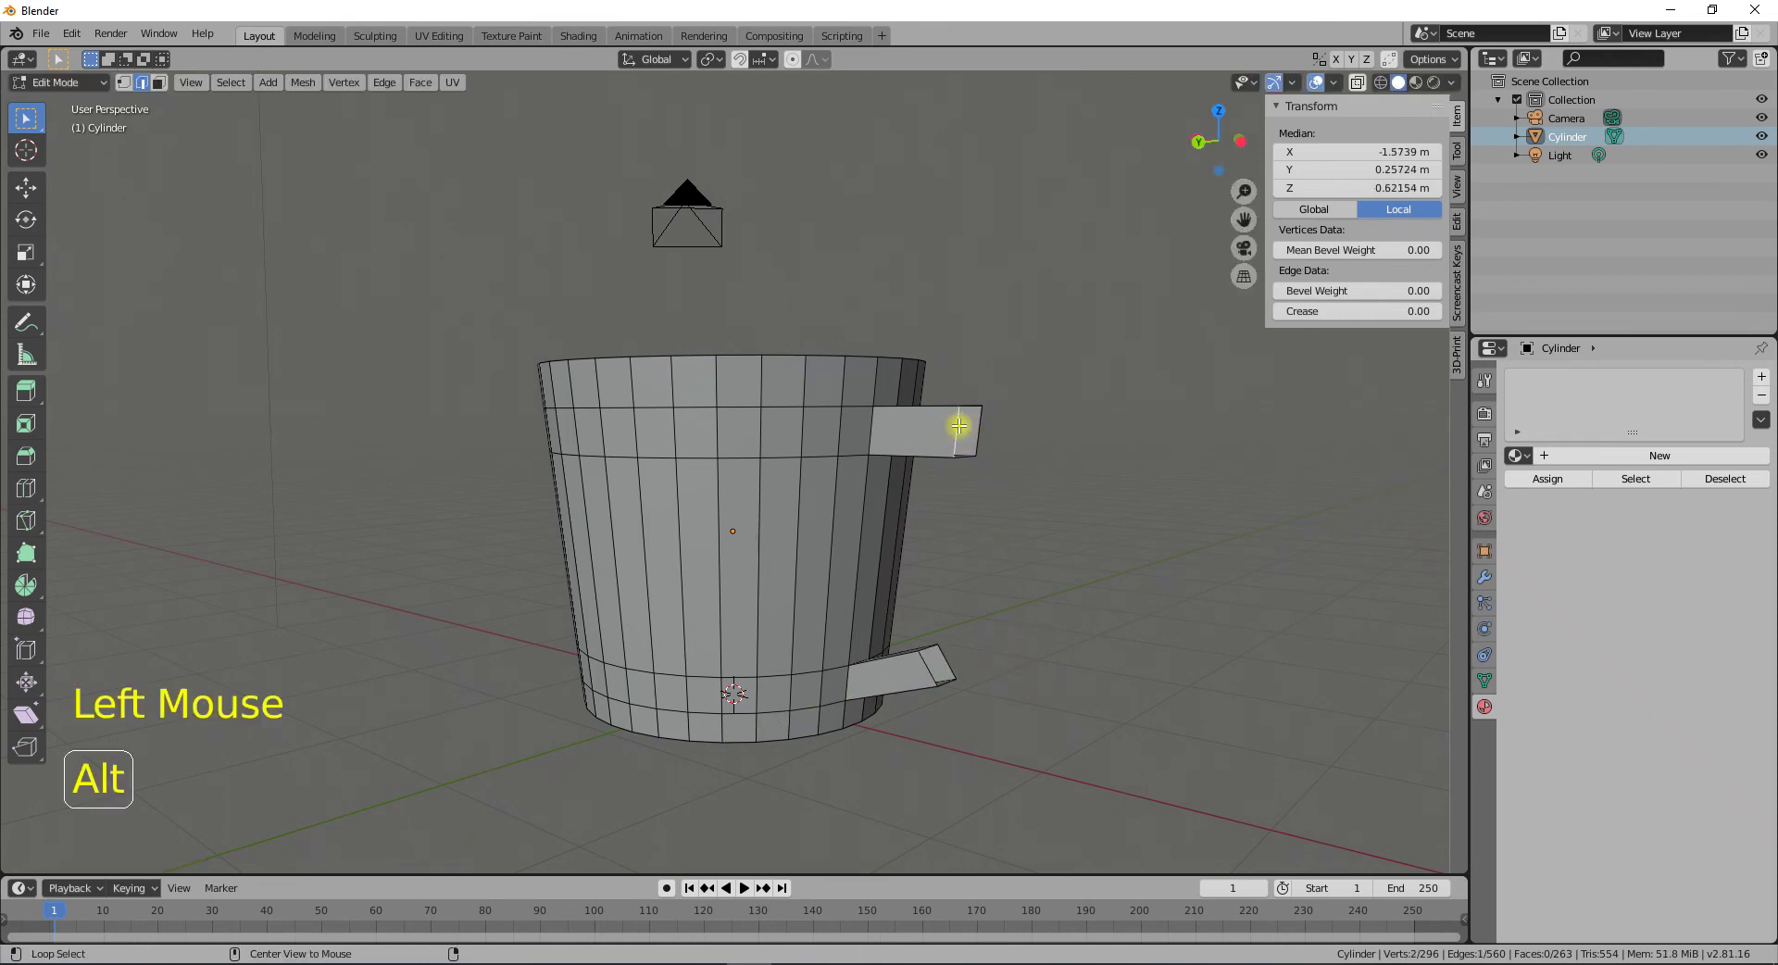
left_click(961, 426, "alt")
key("e")
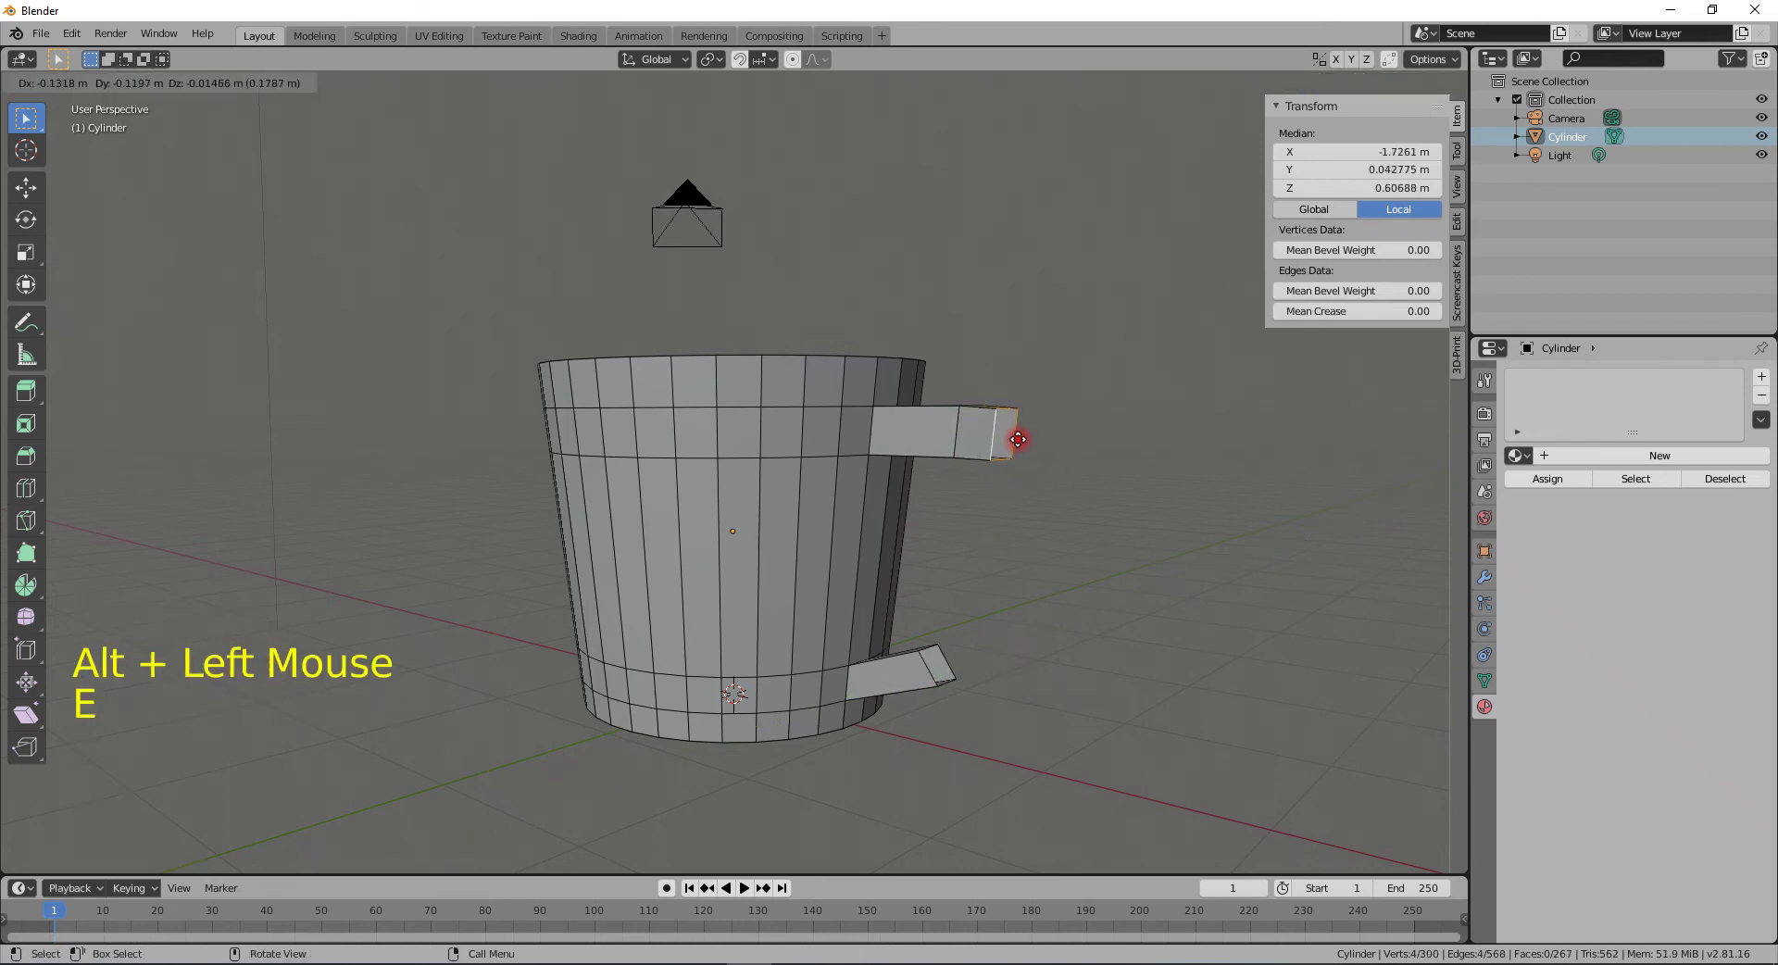
key("x")
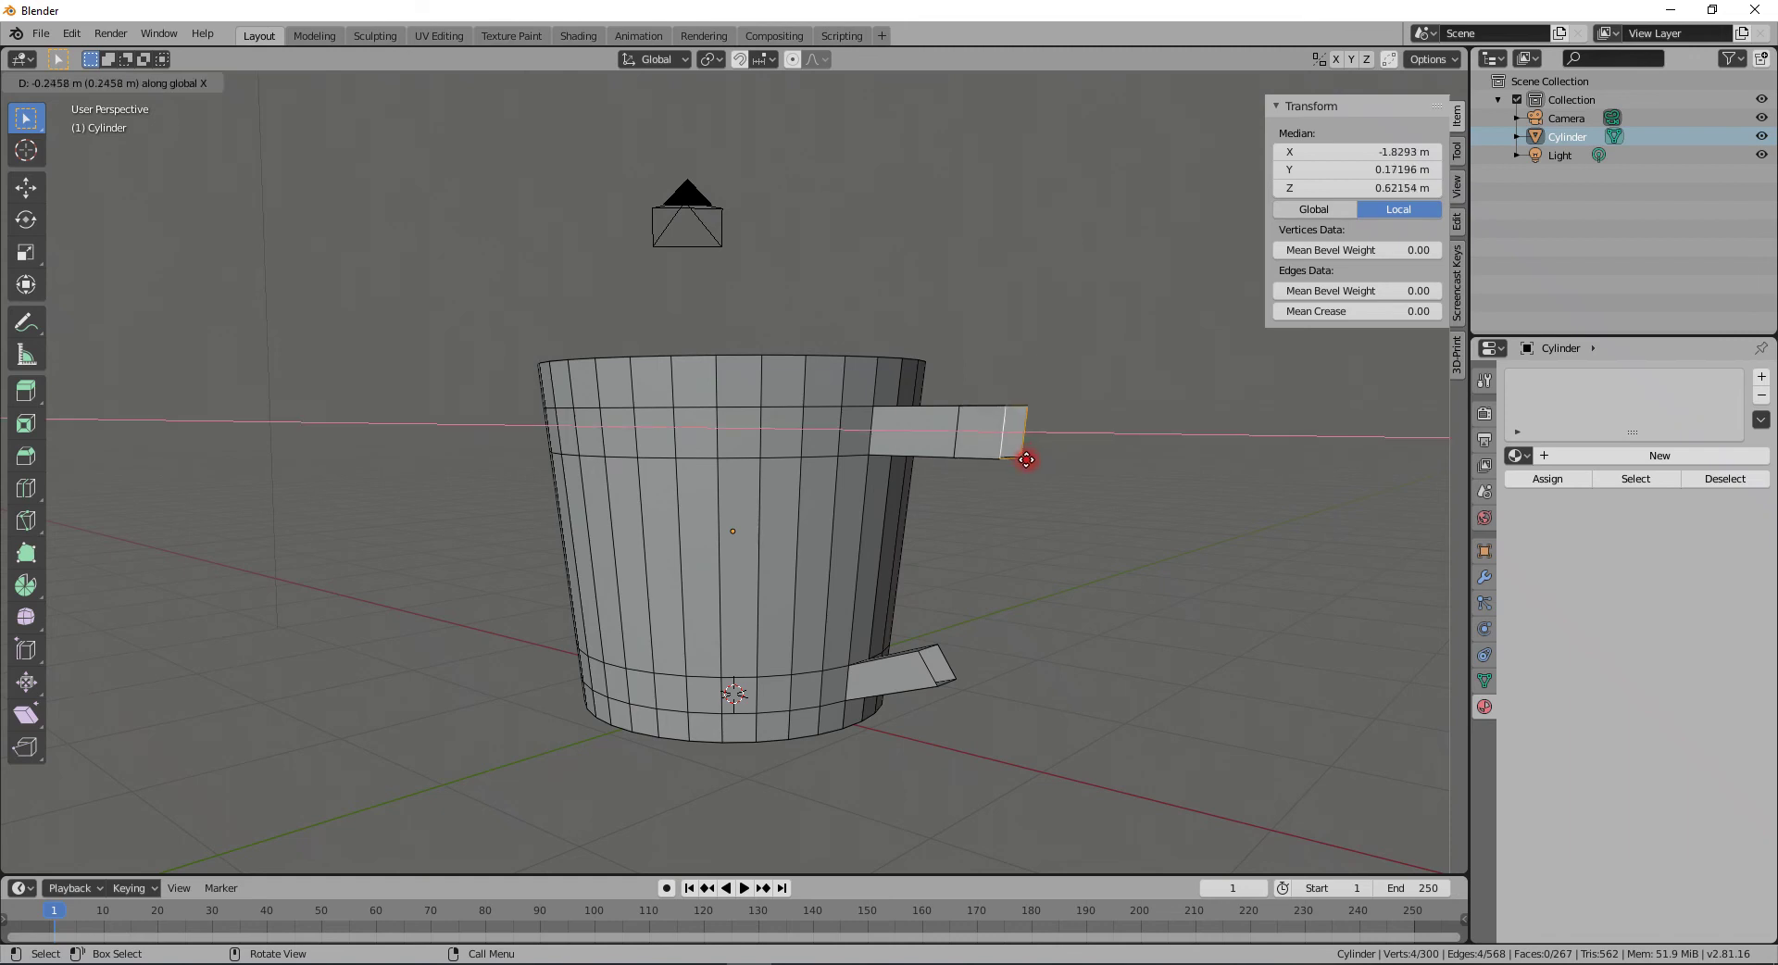
left_click(1027, 461)
- Tilt the upper arm's new end loop to face downward and outward, and lower it about 0.28 m along the global Z axis
key("r")
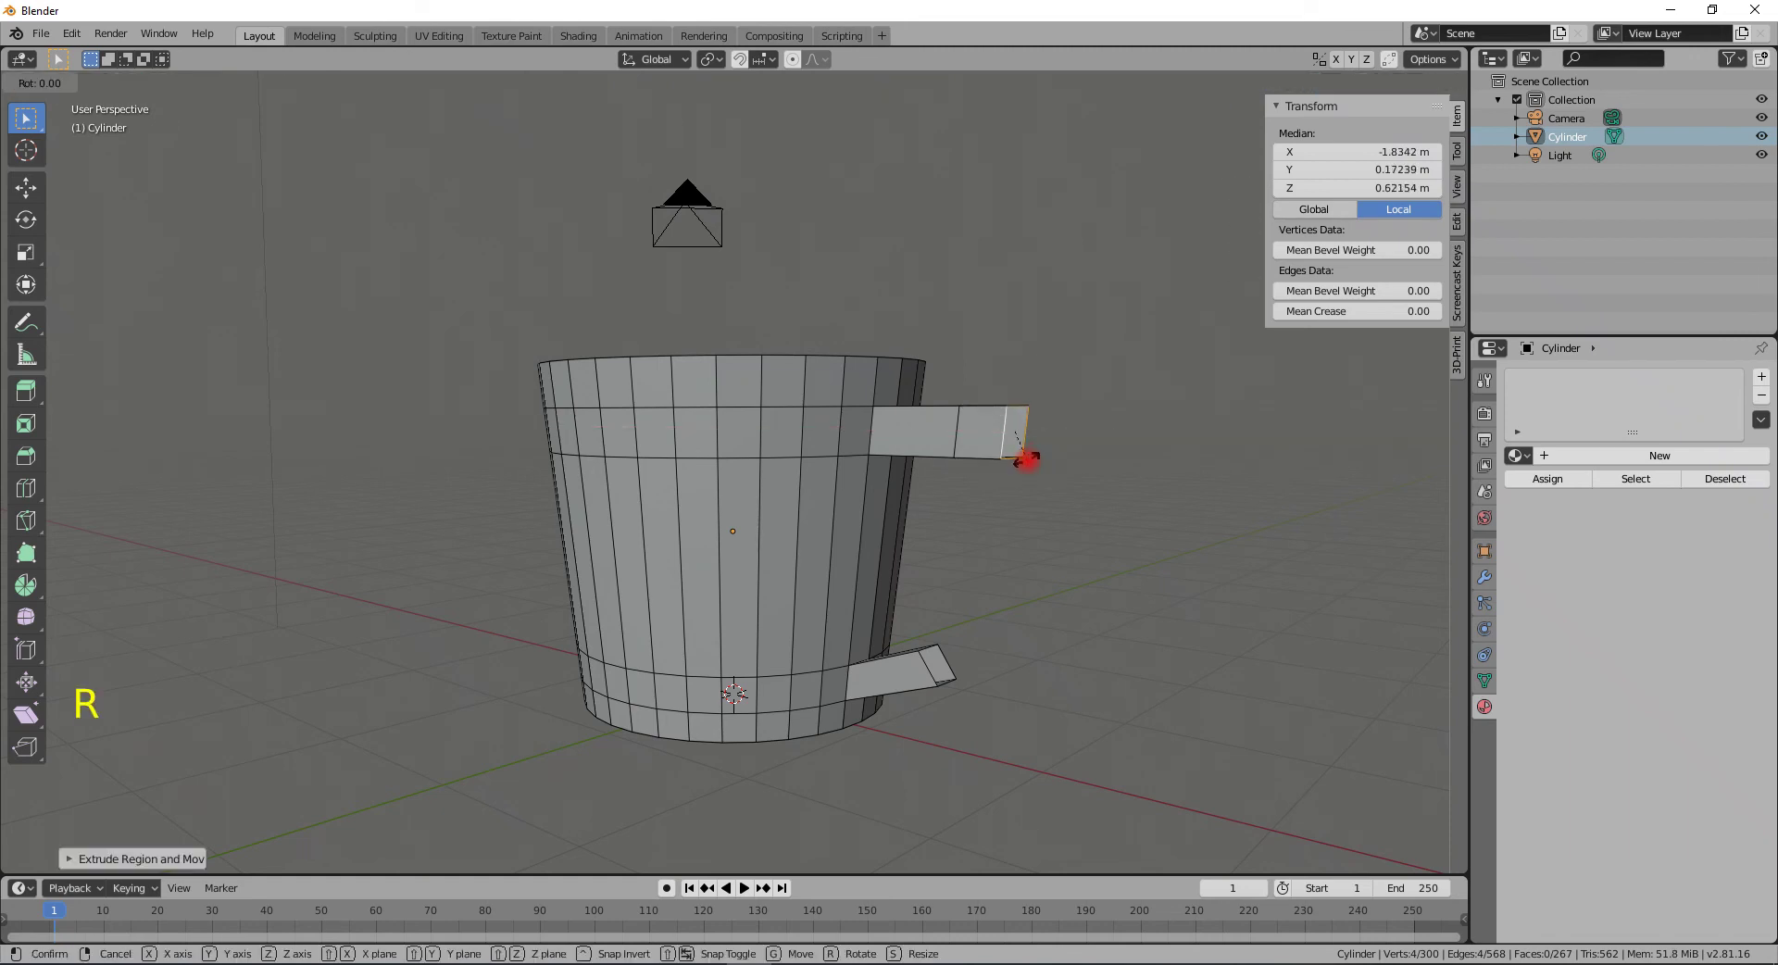
left_click(988, 522)
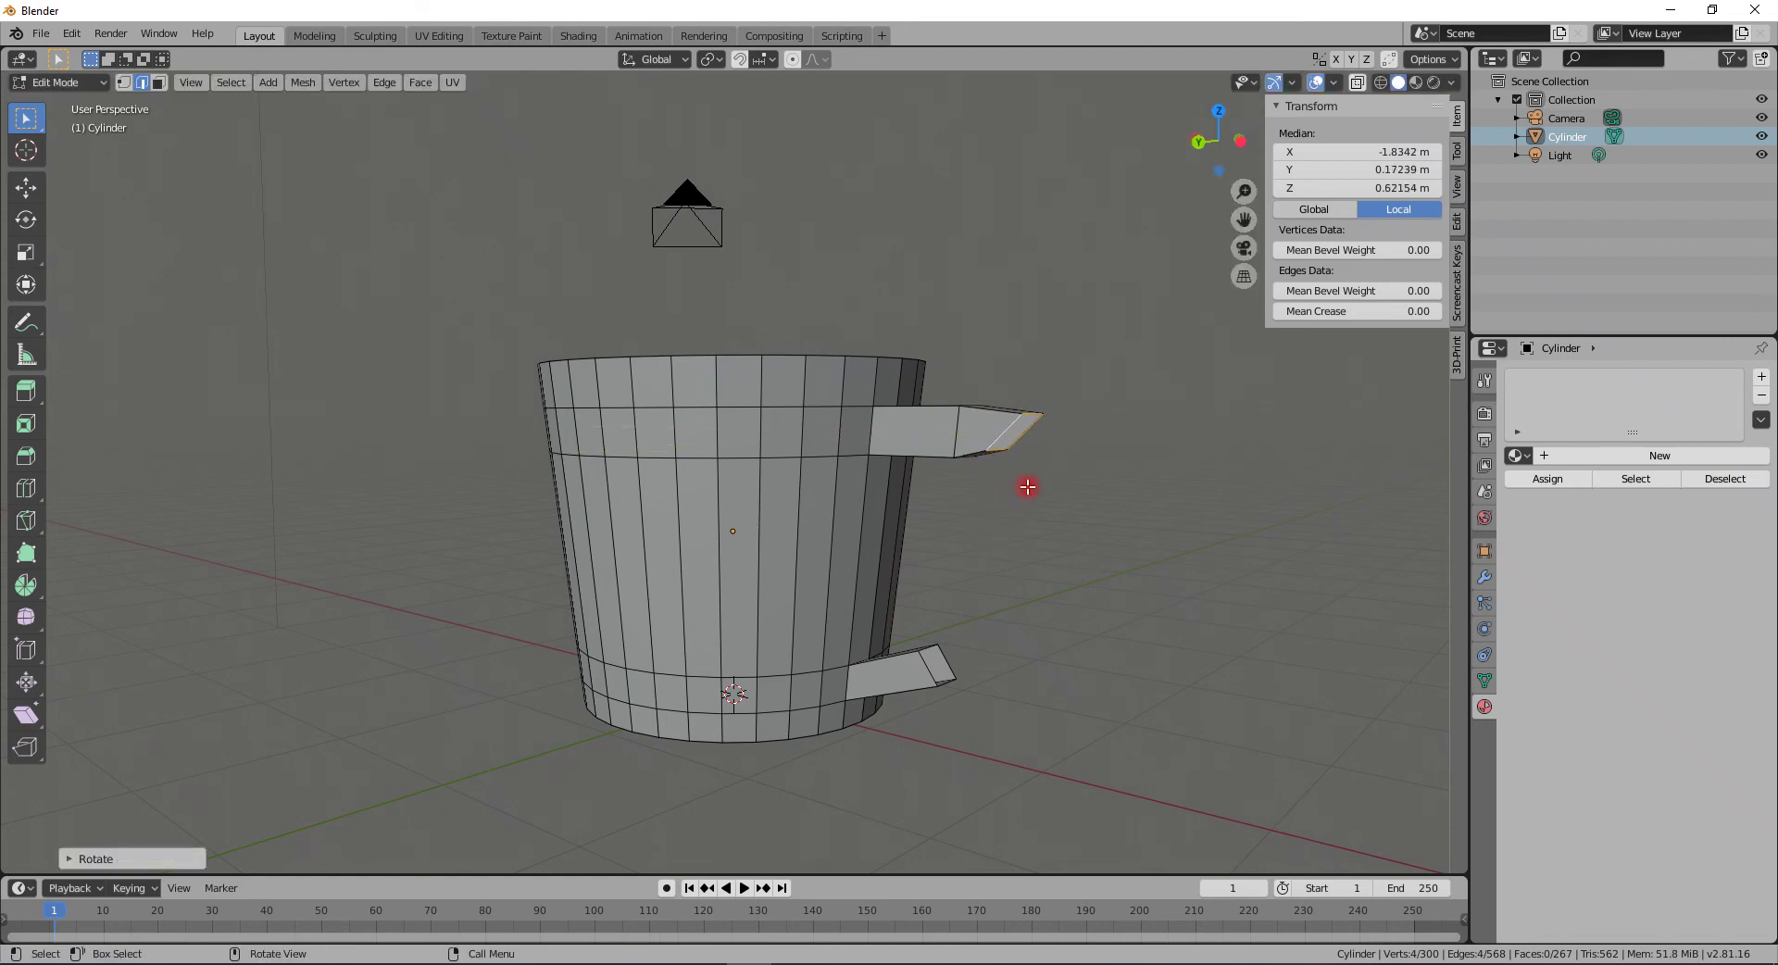
key("g")
key("x")
key("z")
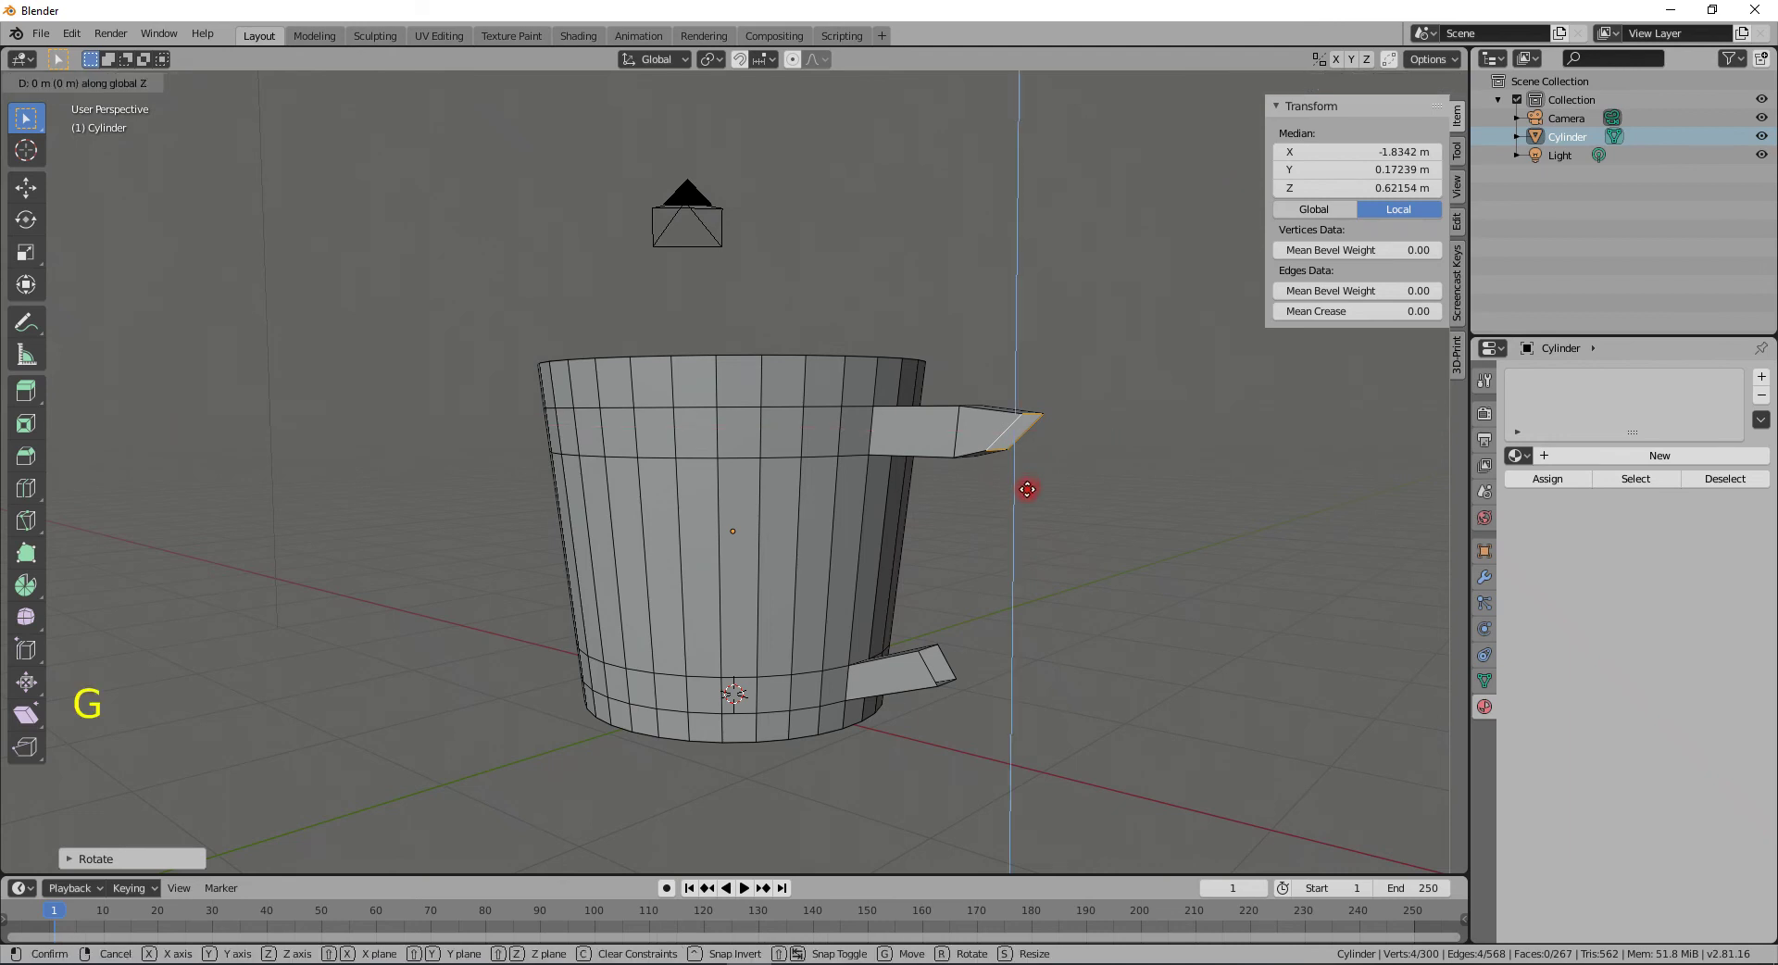
left_click(1025, 542)
- Select the lower stub's end edge loop and extrude it about 0.45 m outward along the global X axis
middle_click_drag(1079, 606, 956, 686)
left_click(941, 666)
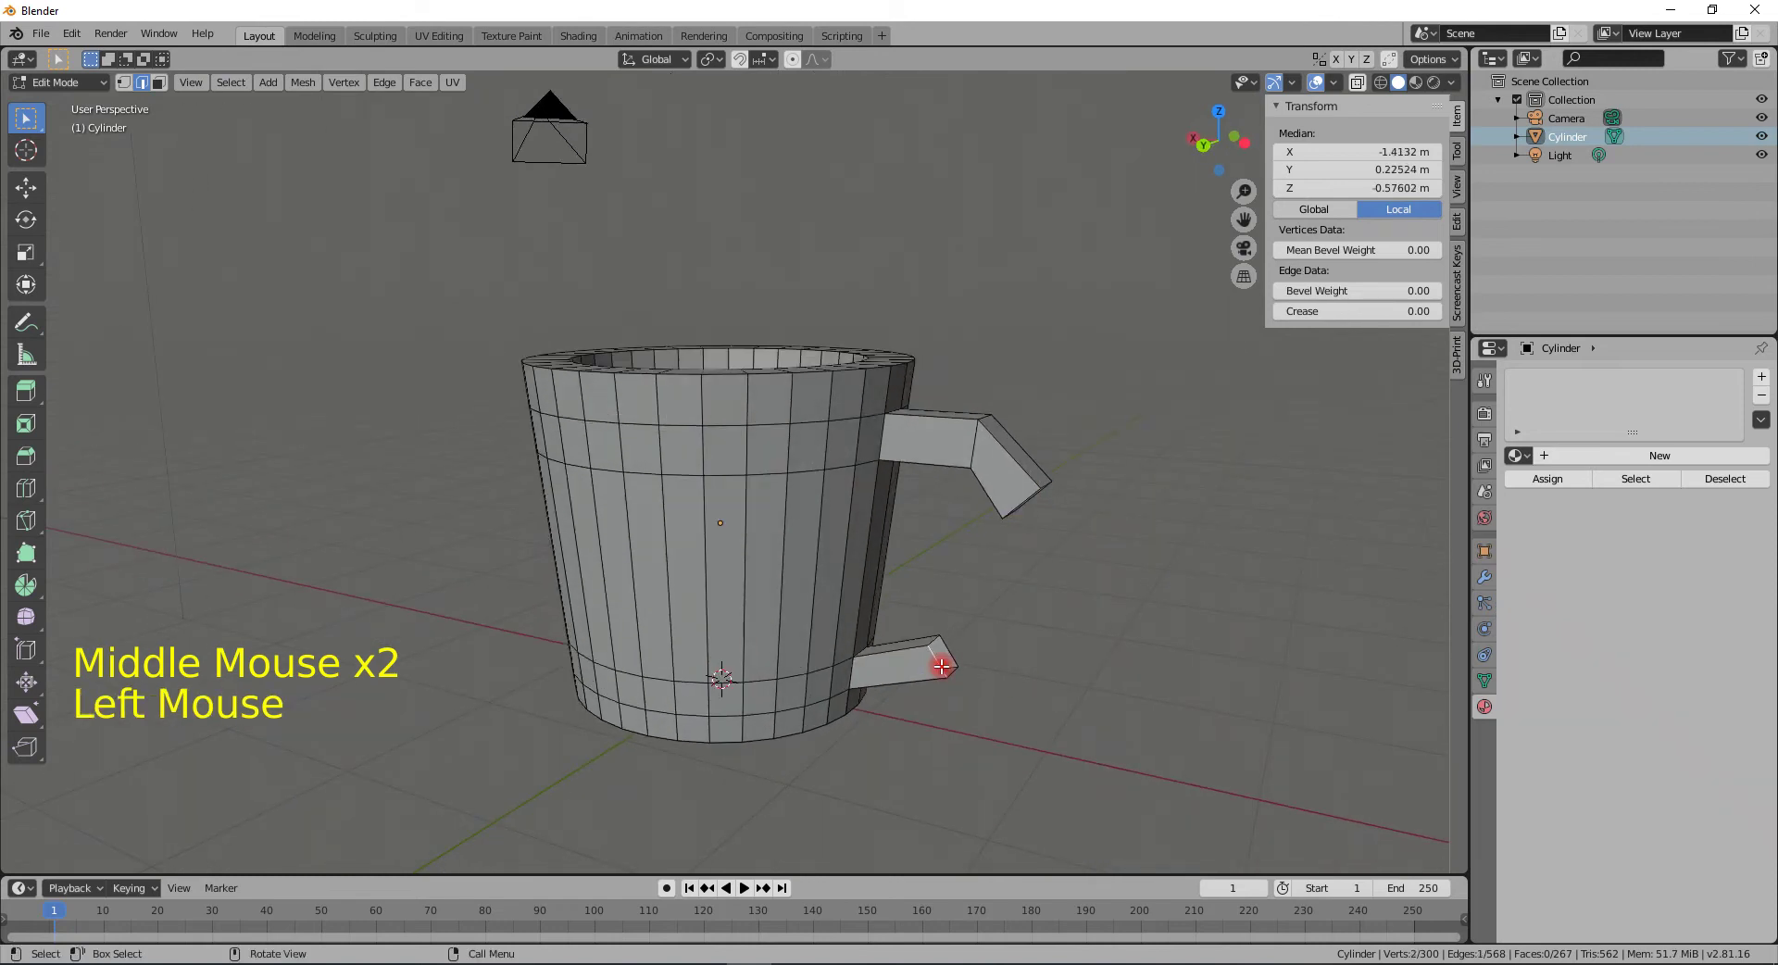
left_click(942, 665, "alt")
key("e")
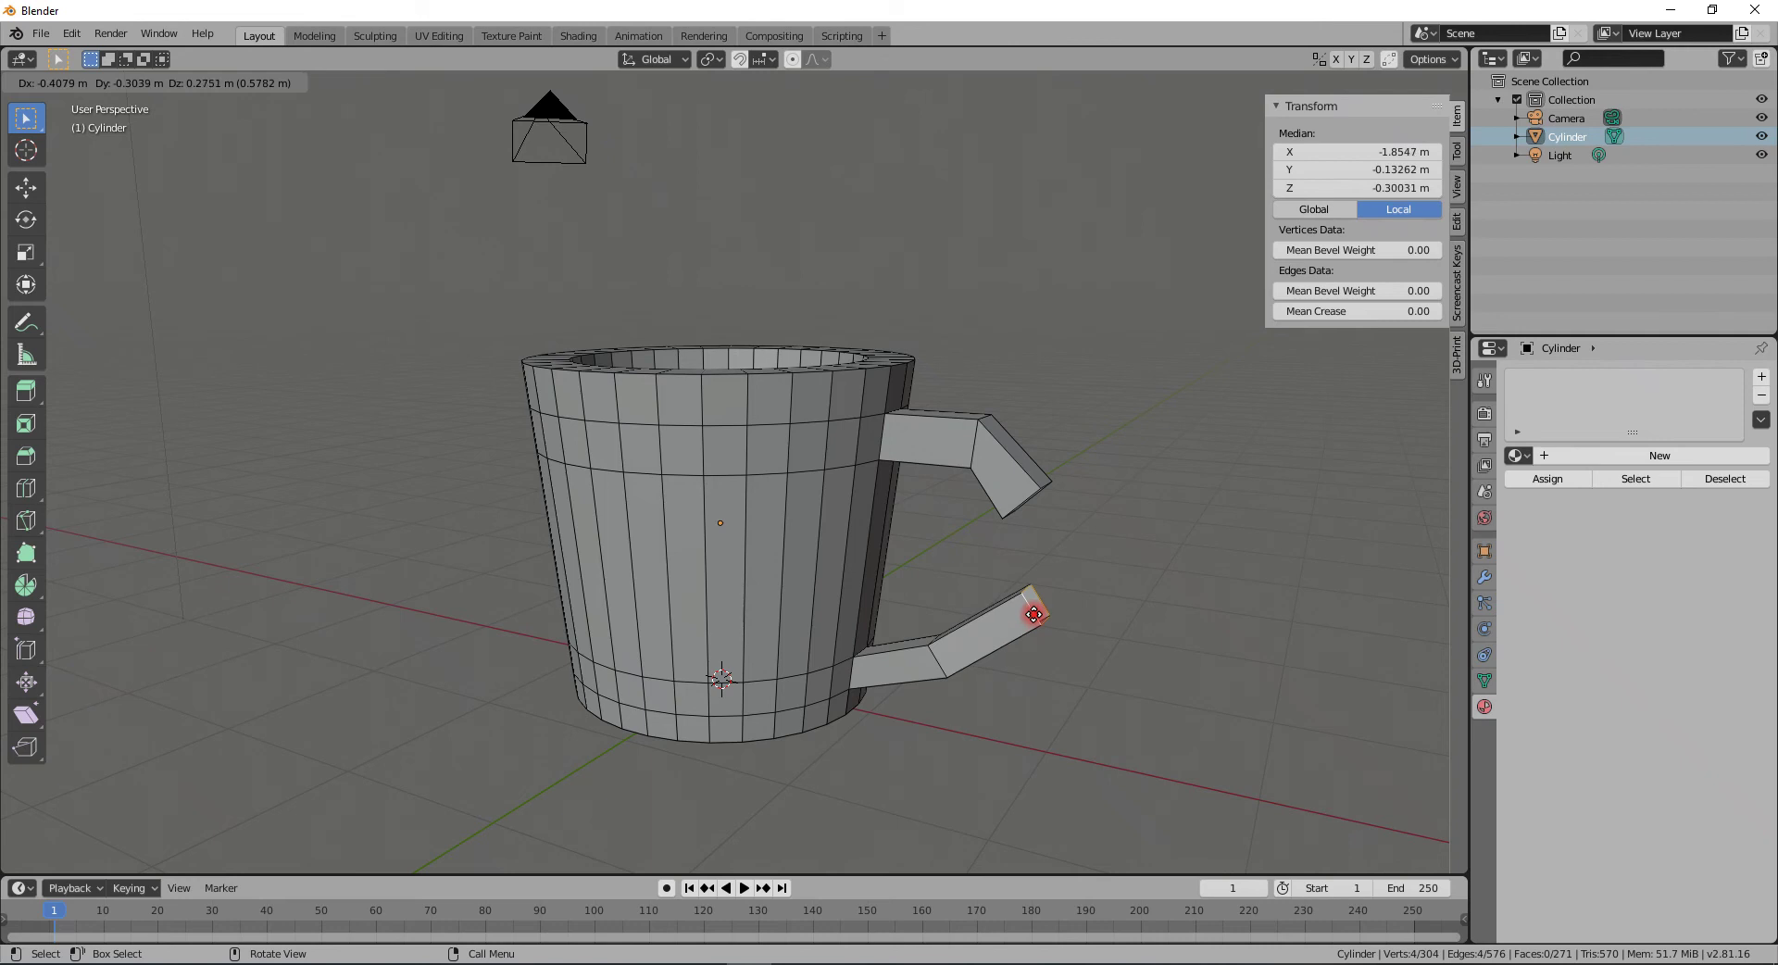
key("x")
left_click(1033, 613)
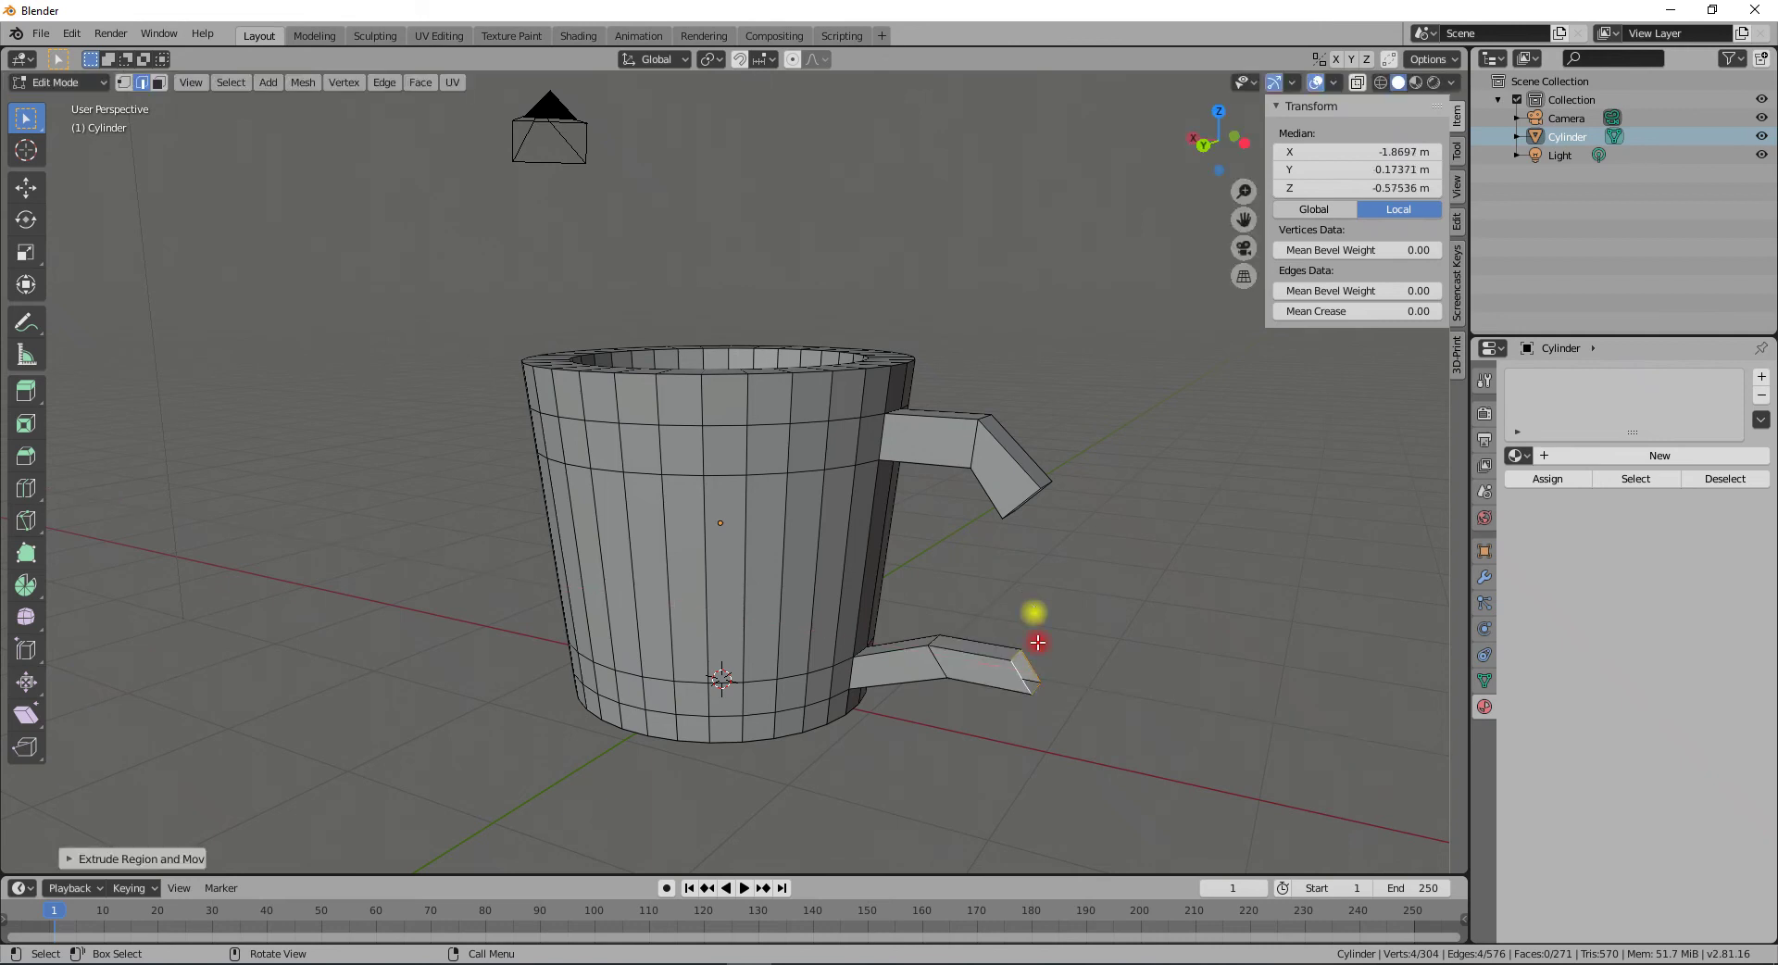
- Raise the lower arm's new end loop about 0.42 m along the global Z axis and rotate it to face upward
key("g")
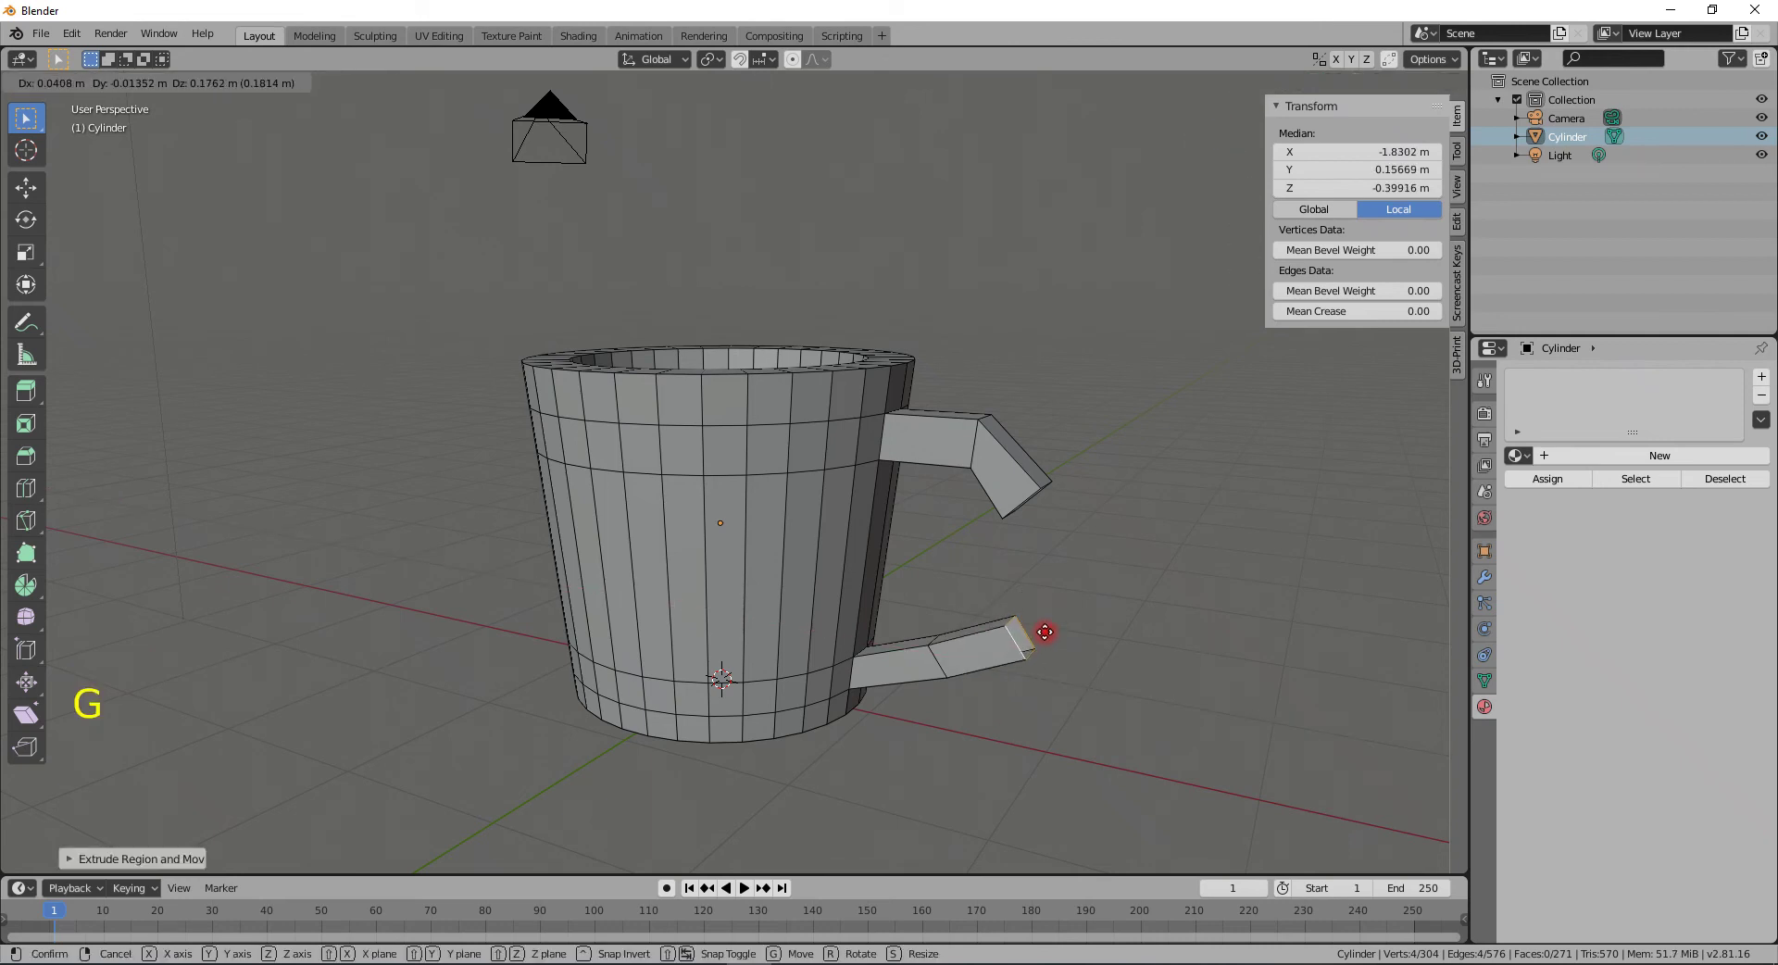
left_click(1042, 602)
key("r")
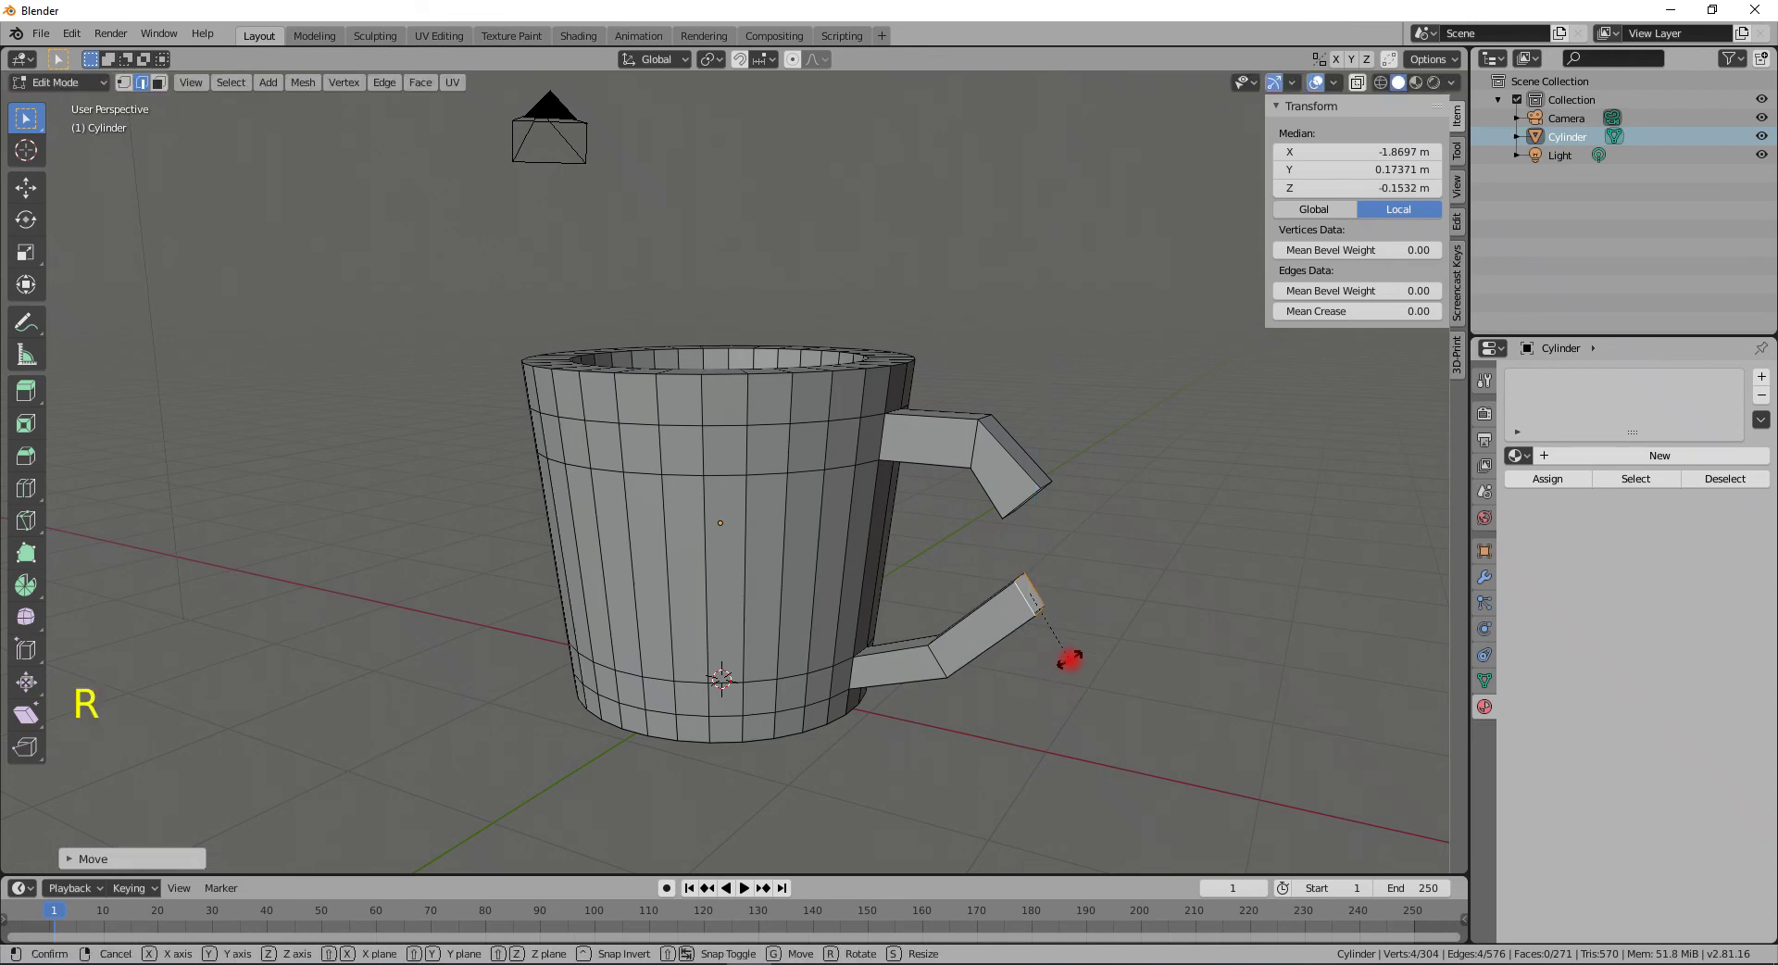
left_click(1072, 597)
- Select the open end edge loop of the upper handle arm
middle_click_drag(1073, 597, 1007, 491)
left_click(997, 492)
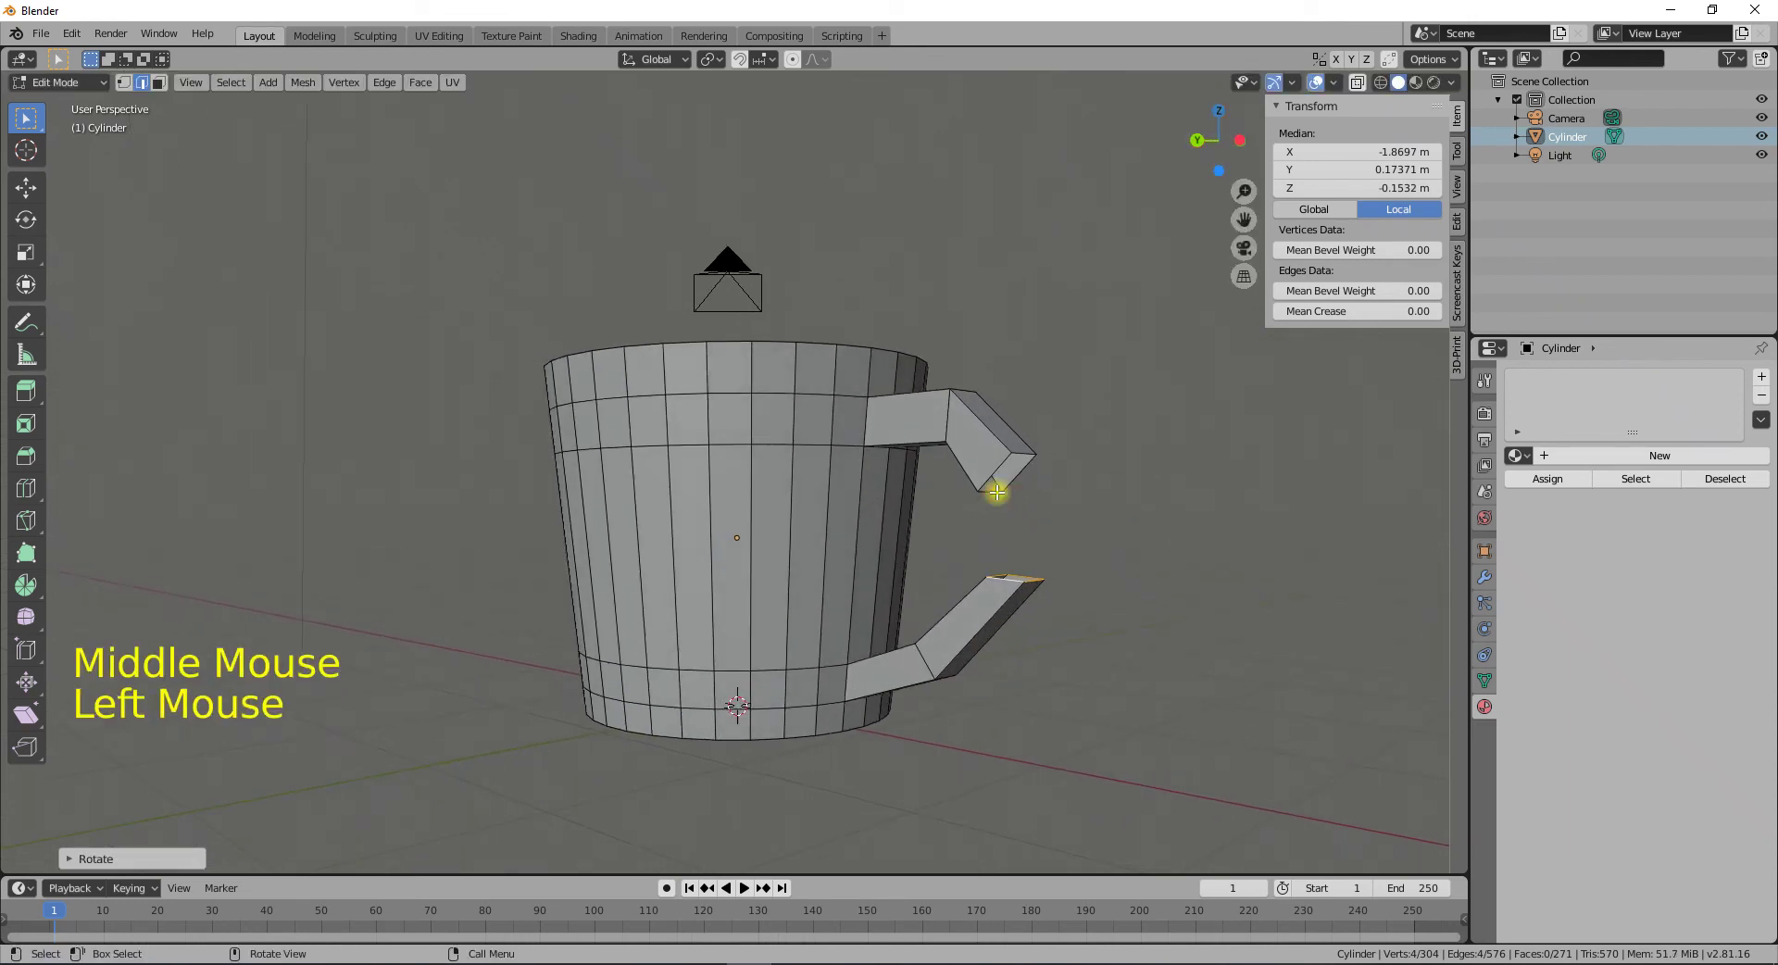
left_click(997, 492, "alt")
- Try to extend the upper arm with a free extrusion, levelling its end around the global Y axis and shifting it along X
key("e")
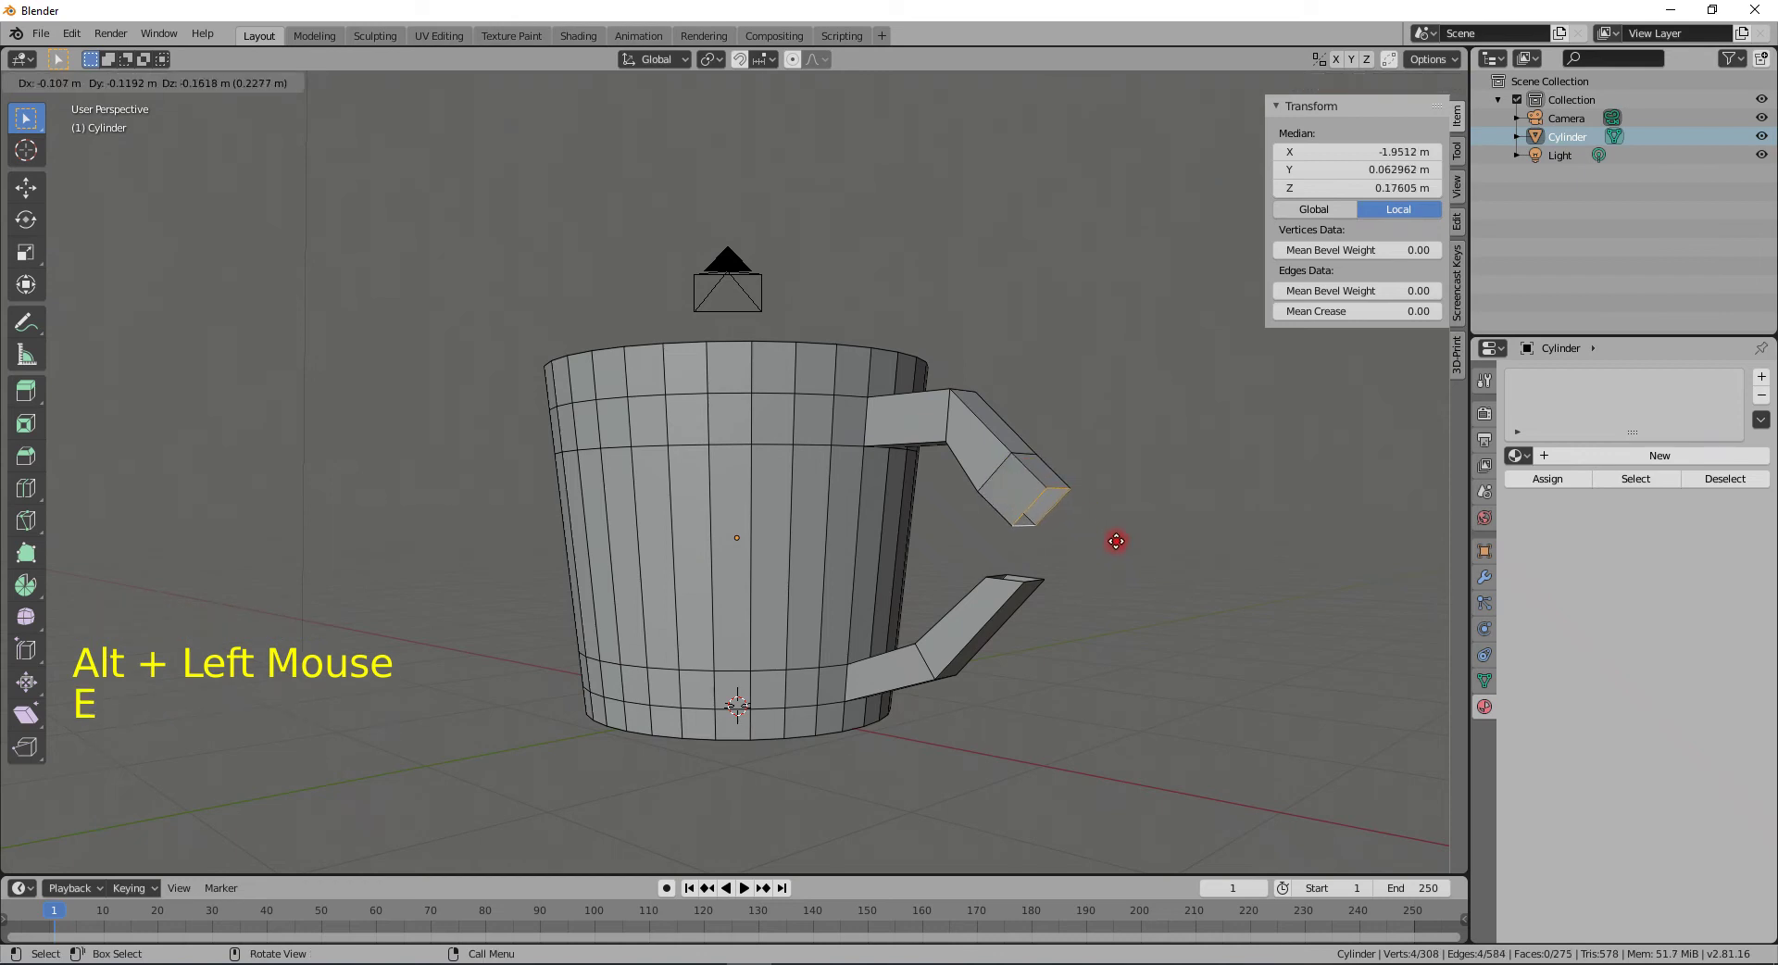
left_click(1111, 538)
key("r")
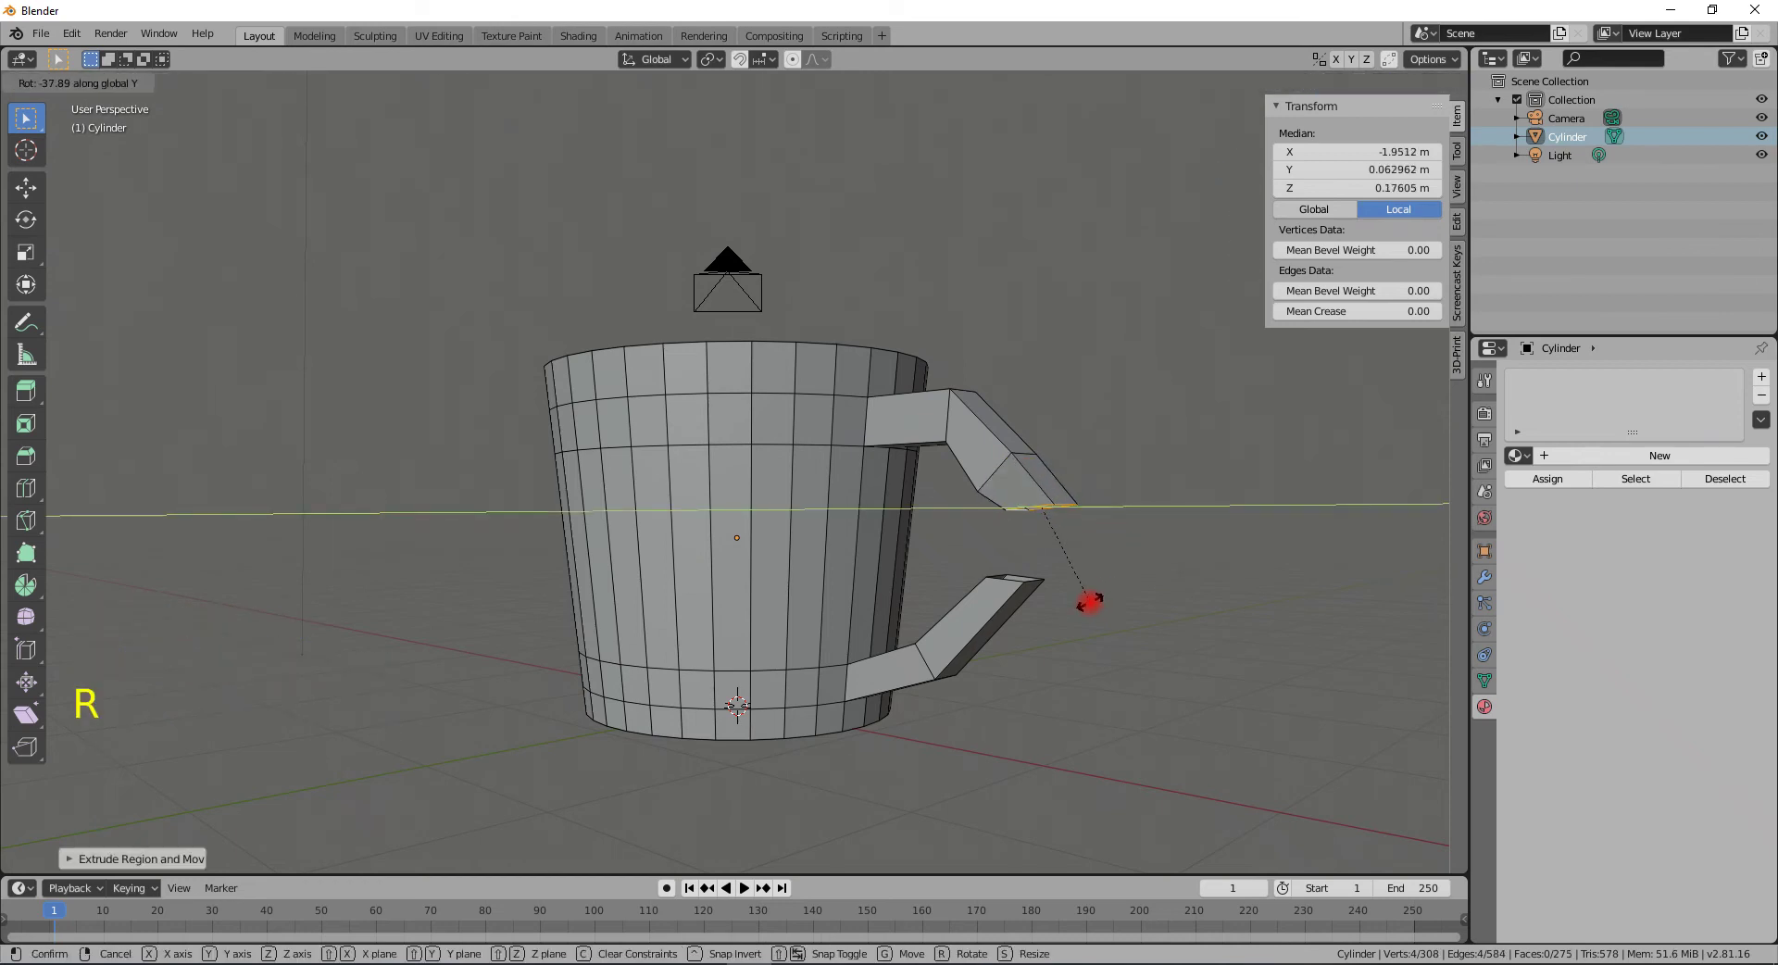
left_click(1088, 606)
key("g")
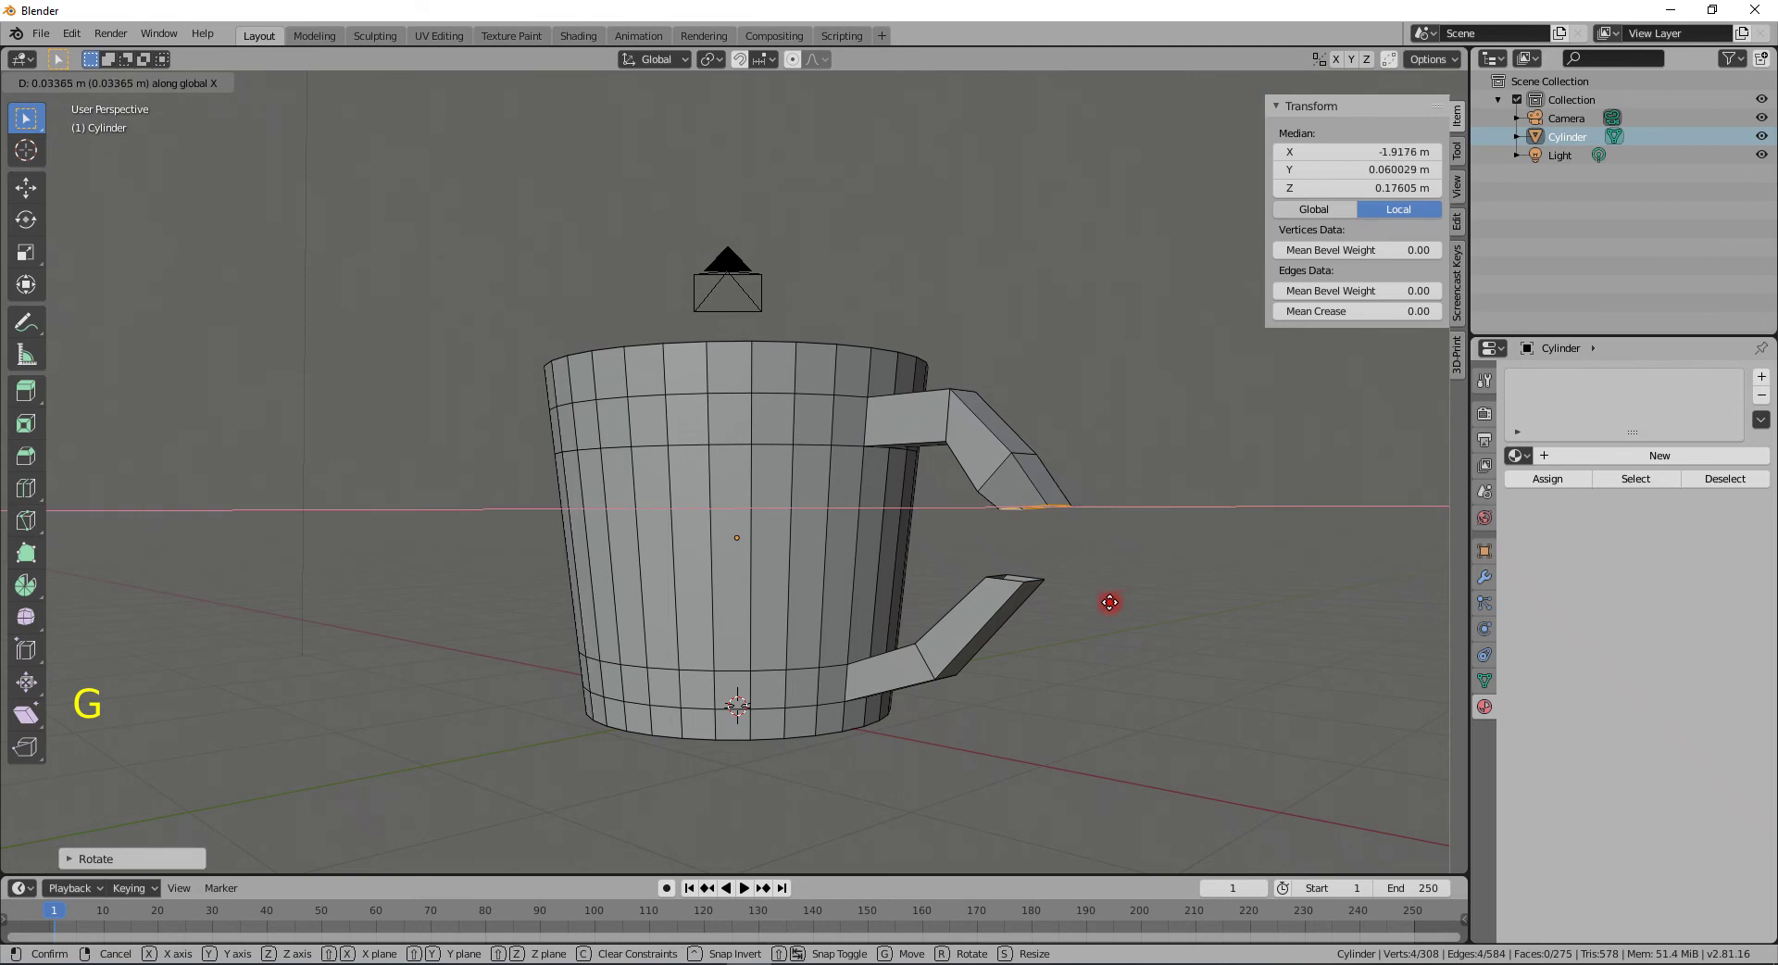
left_click(1100, 606)
middle_click_drag(1104, 622, 1024, 667)
middle_click_drag(893, 616, 1085, 608)
- Undo the upper arm's last extrusion, rotation and move
key("ctrl+z")
key("ctrl+z")
key("ctrl+z")
- Extrude the upper arm's end loop about 0.25 m outward along the global X axis and rotate it around Y to face downward
key("e")
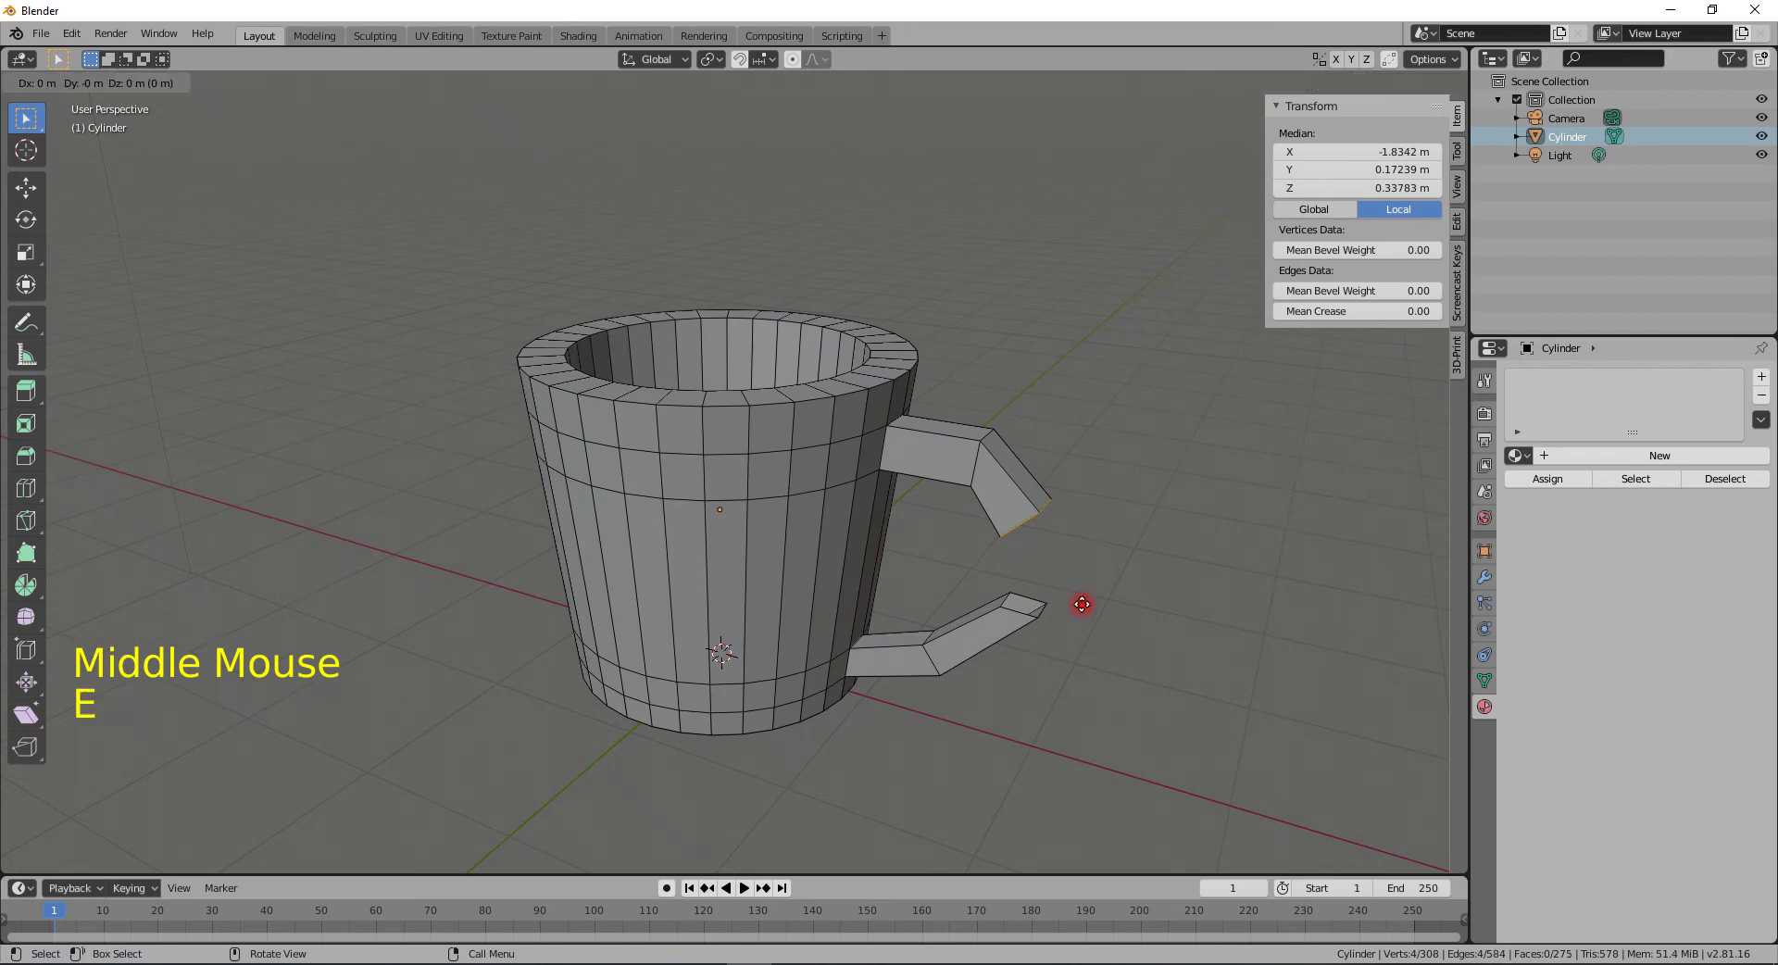
left_click(1124, 657)
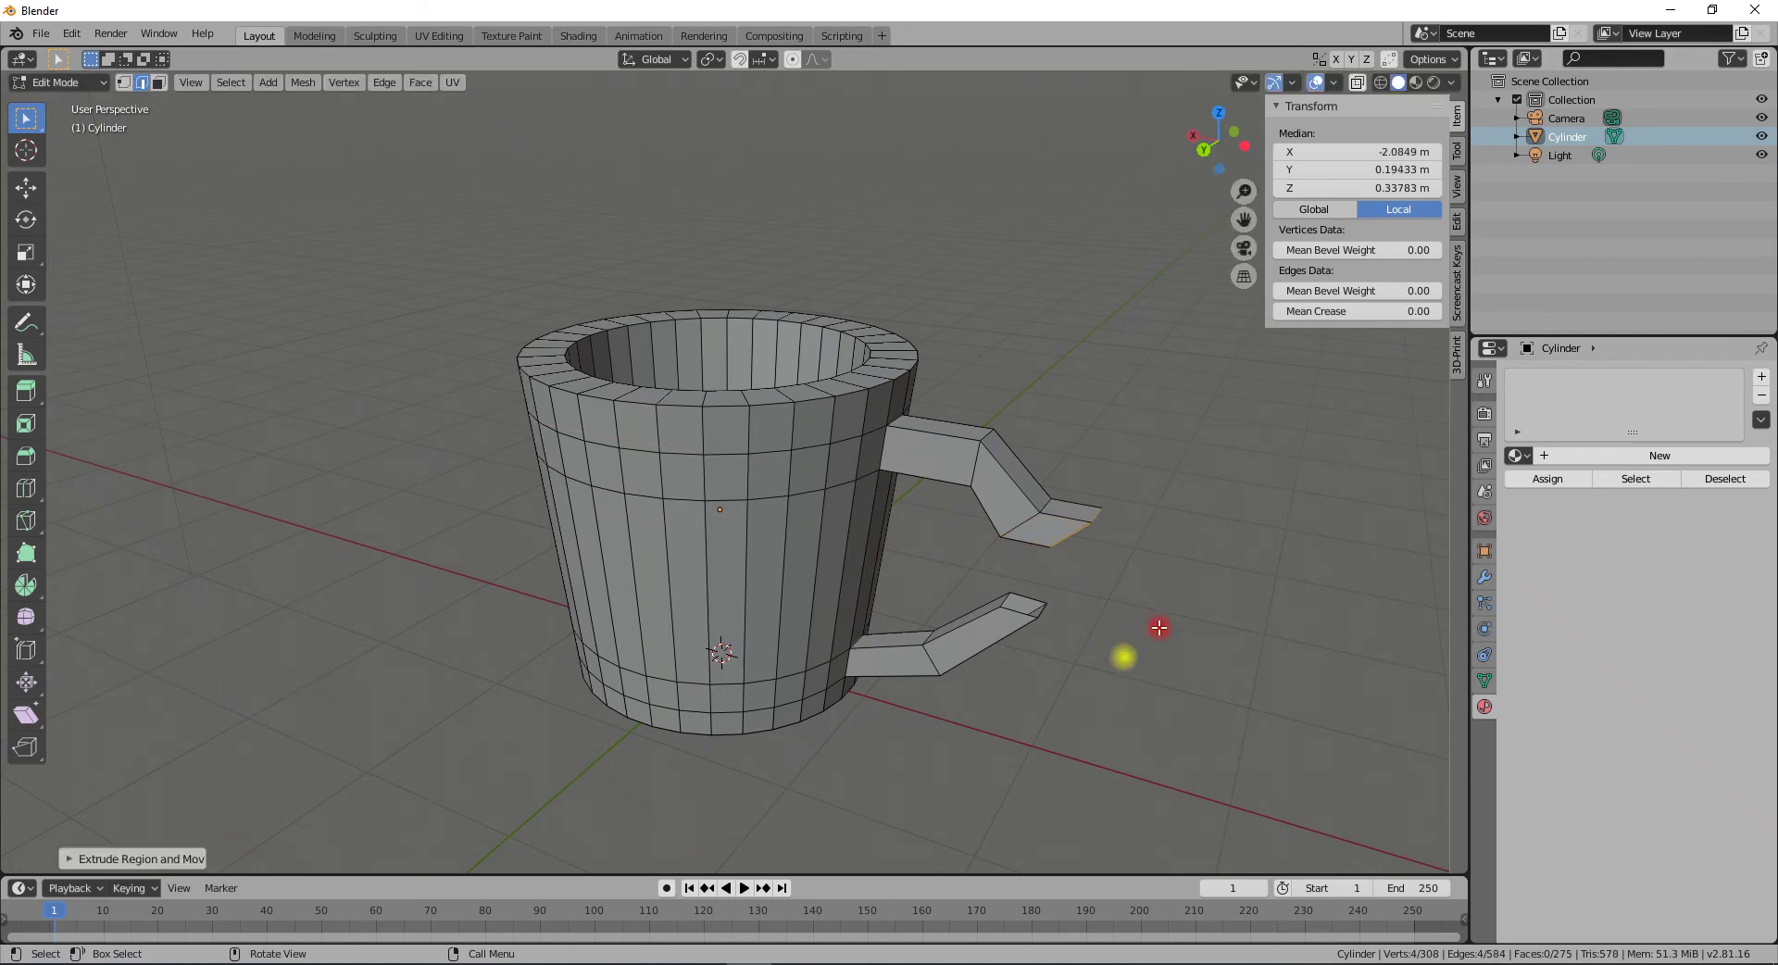
key("r")
key("y")
left_click(1057, 668)
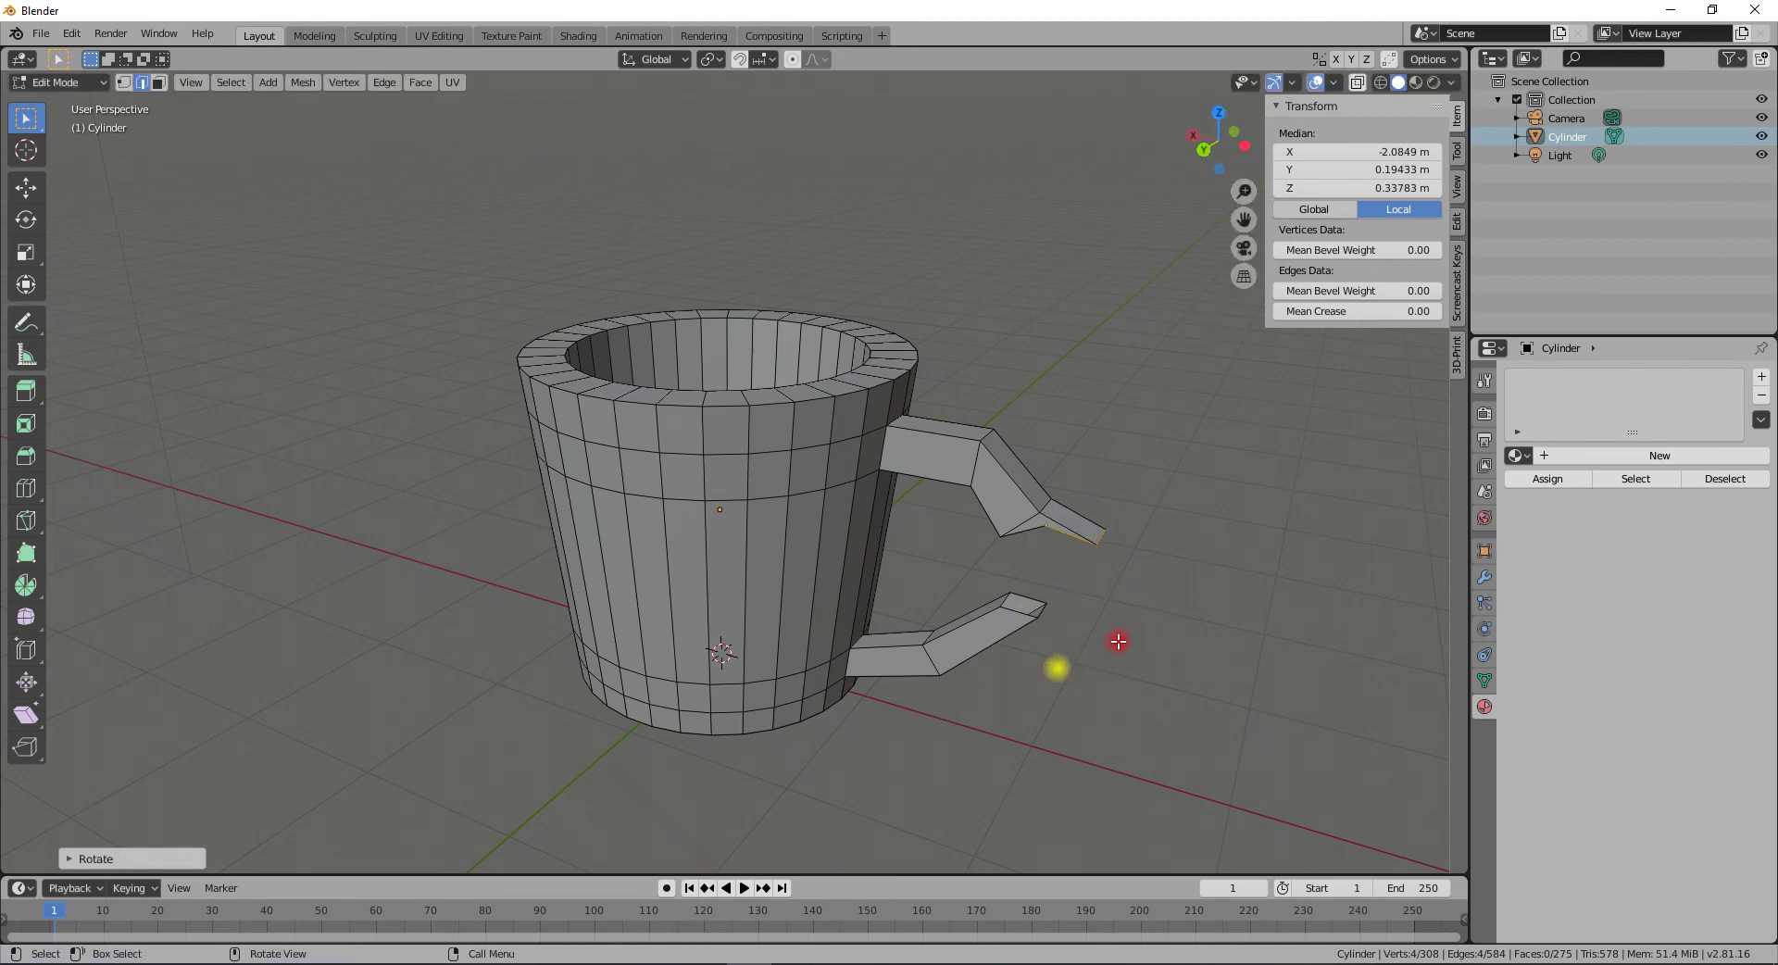
- Lower the upper arm's new end loop about 0.22 m along global Z and move it about 0.2 m toward the cup along X
key("g")
key("z")
left_click(1091, 676)
key("g")
key("x")
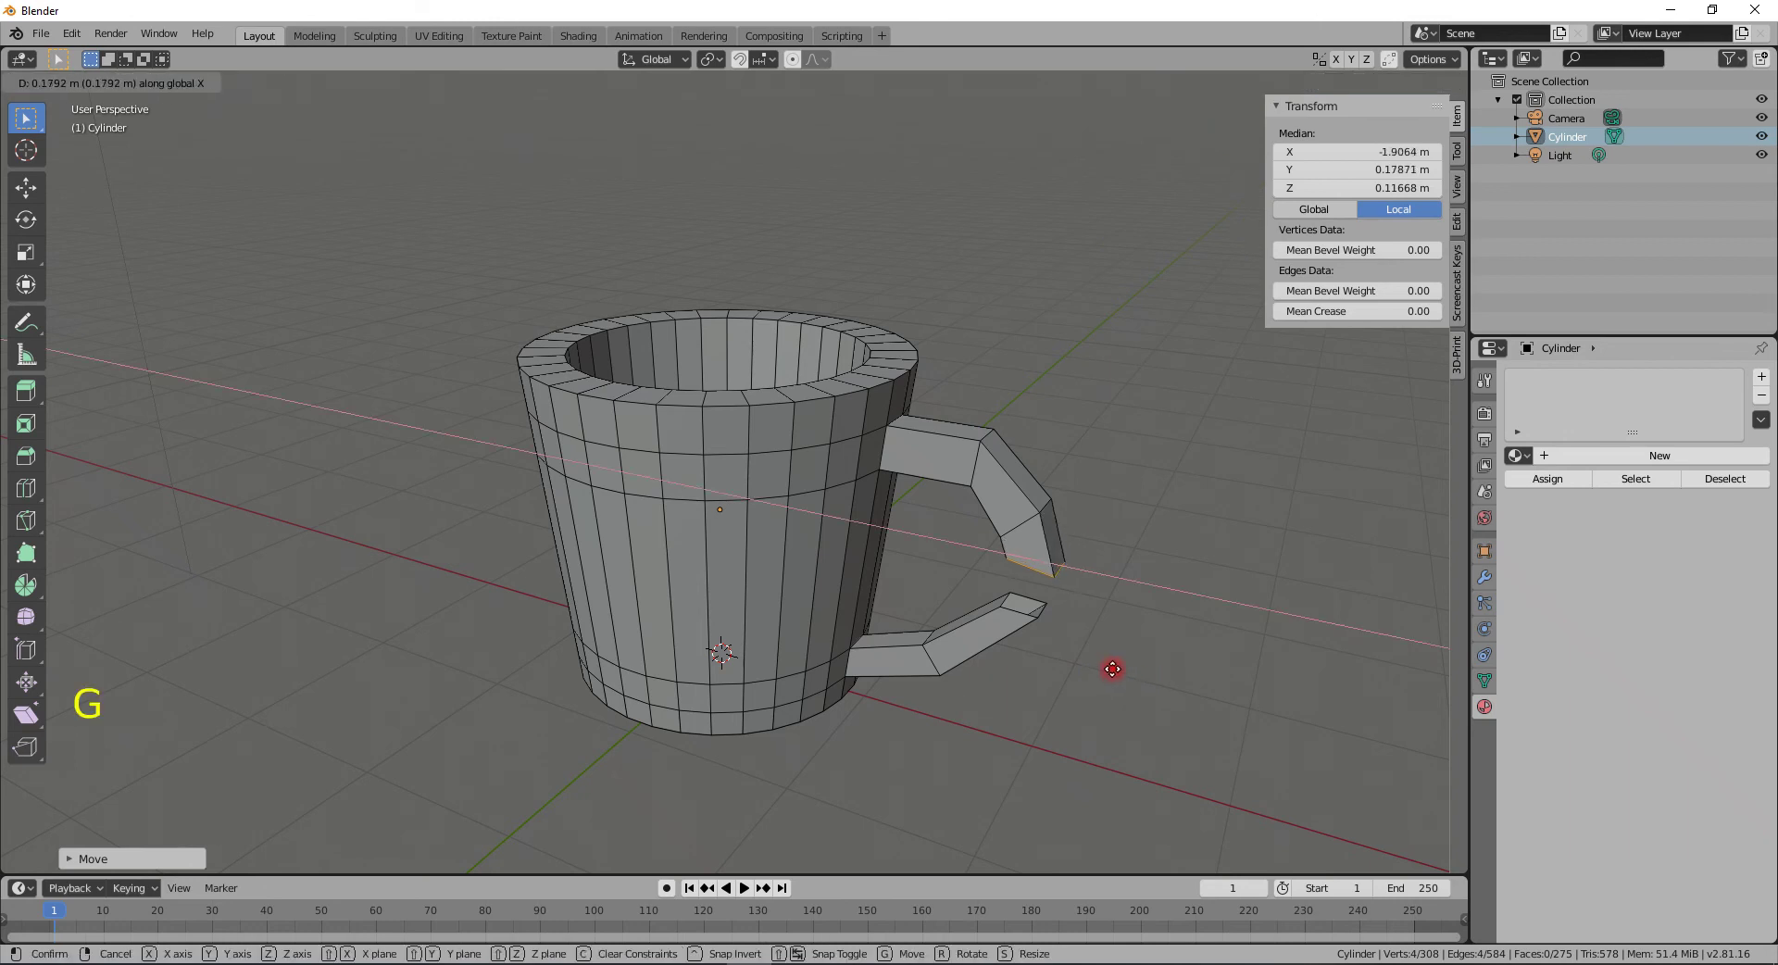
left_click(1112, 667)
- Add the lower arm's open end edge loop to the selection so both facing handle ends are selected
middle_click_drag(1112, 667, 921, 580)
middle_click_drag(643, 595, 742, 359)
middle_click_drag(789, 412, 664, 576)
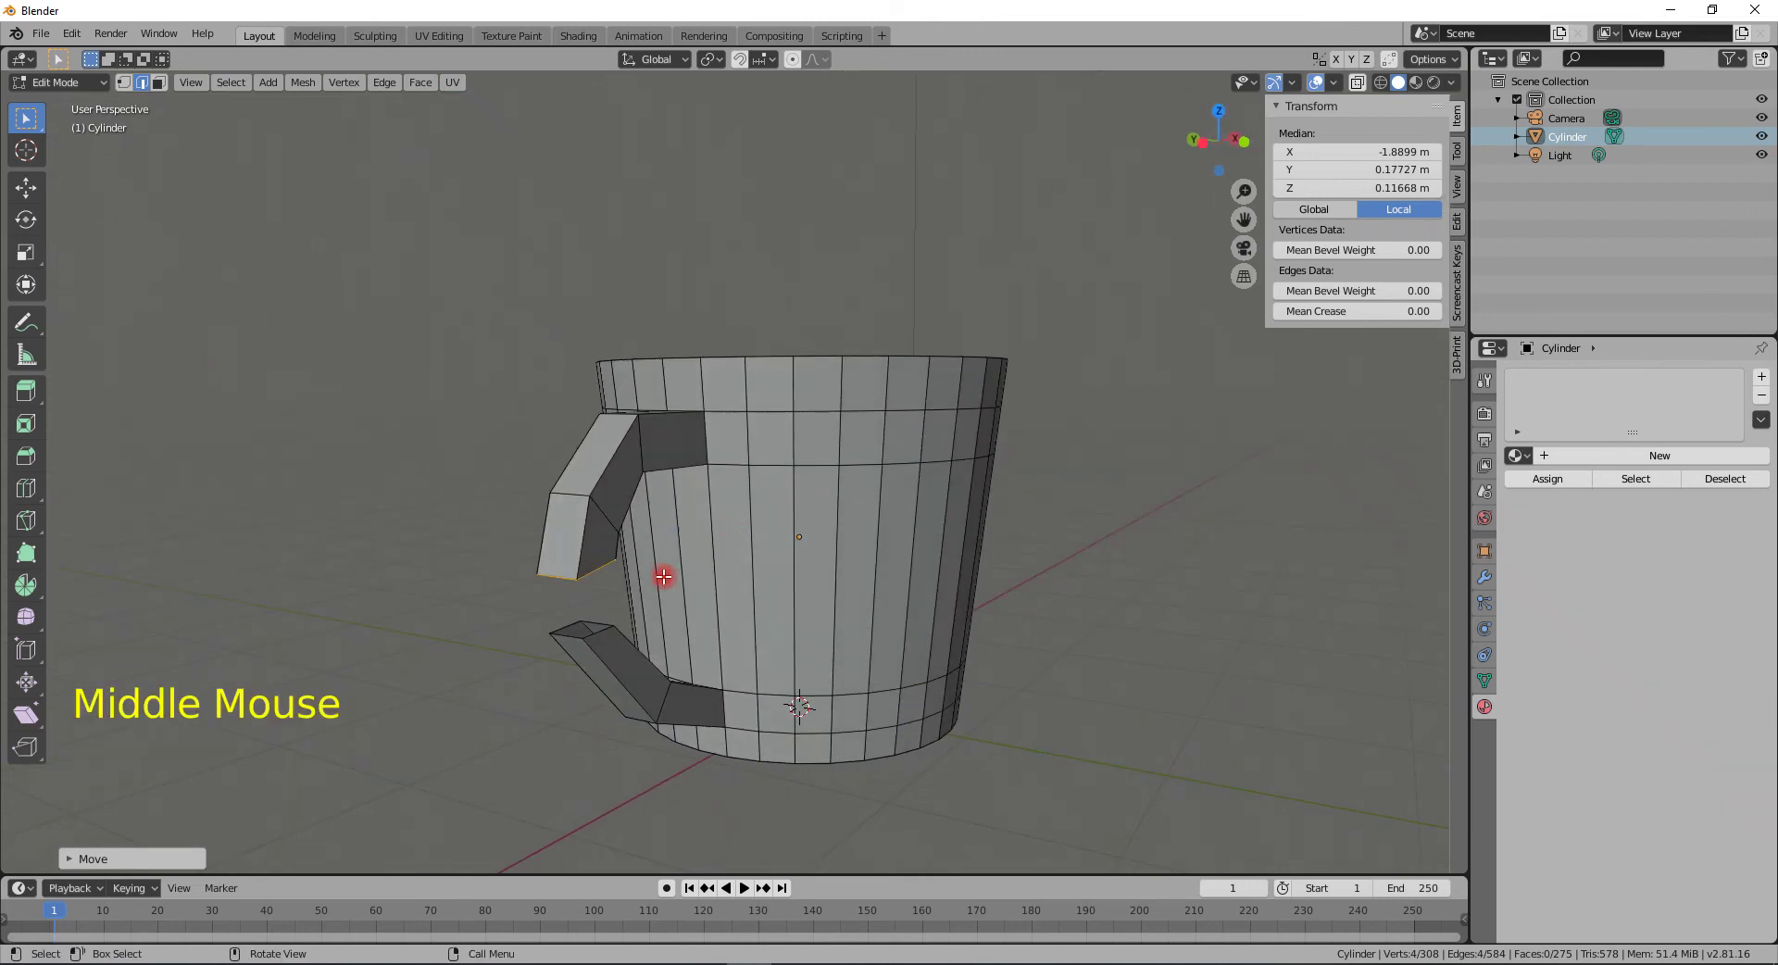
left_click(602, 630, "alt+shift")
middle_click_drag(657, 619, 1062, 434)
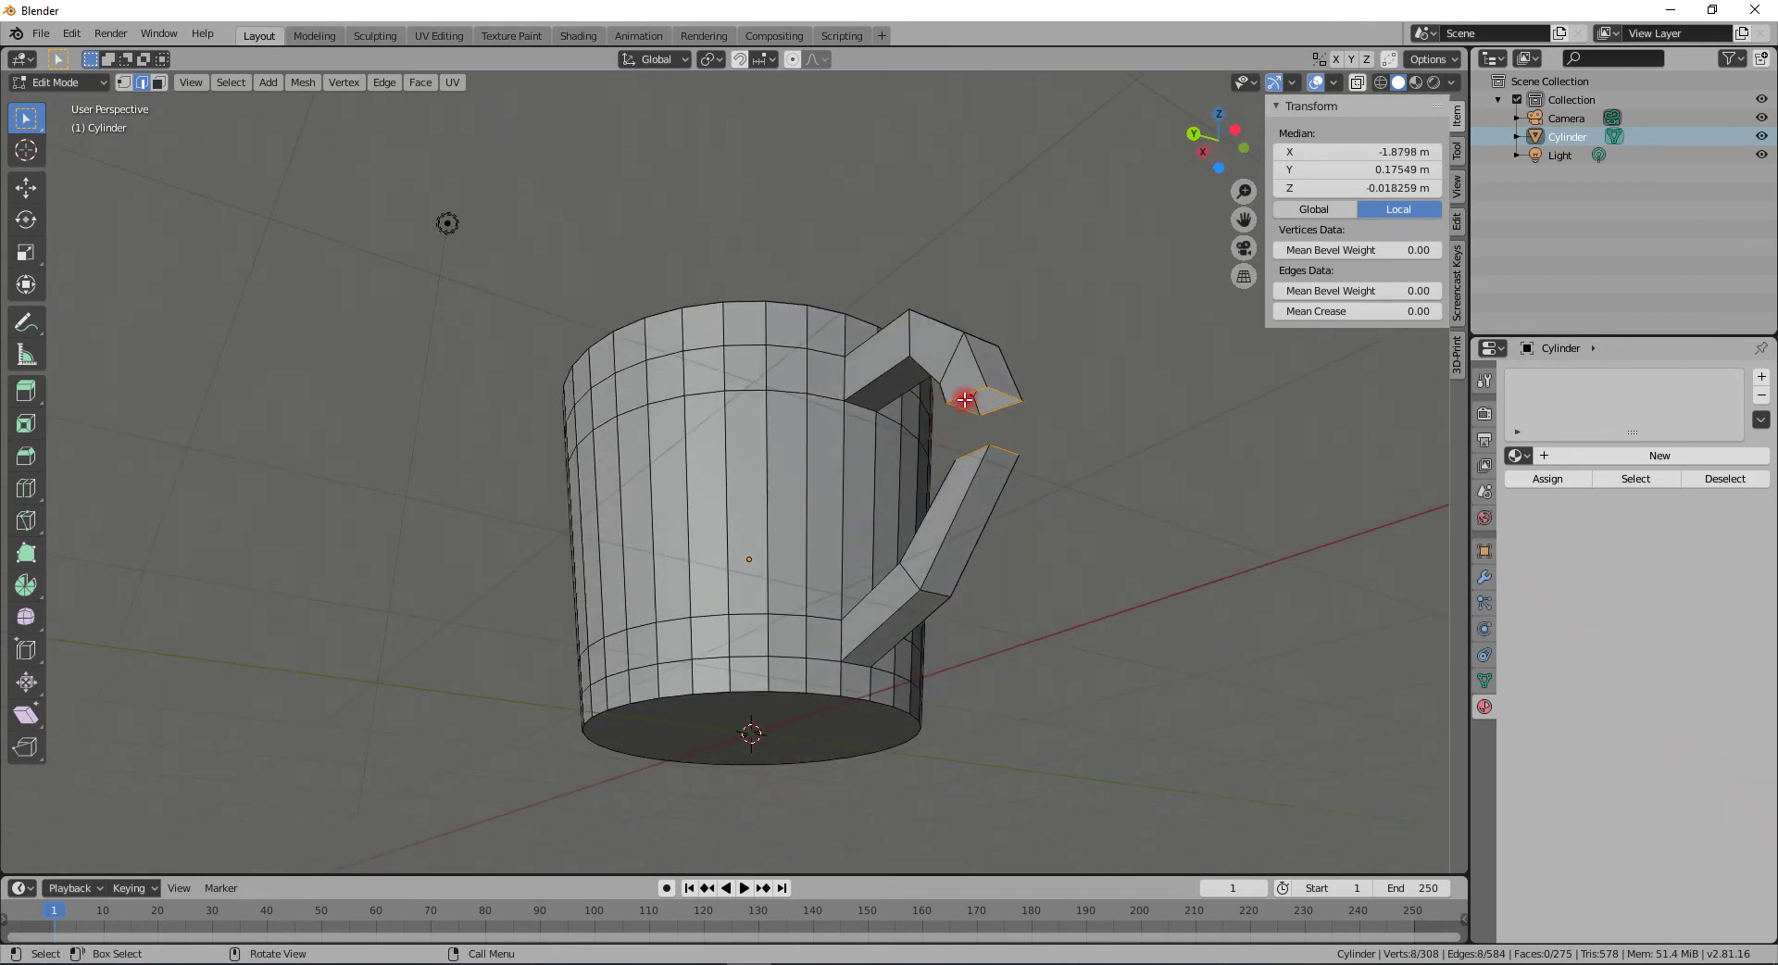
- Try joining the two handle ends with LoopTools Bridge, and undo it
right_click(1030, 423)
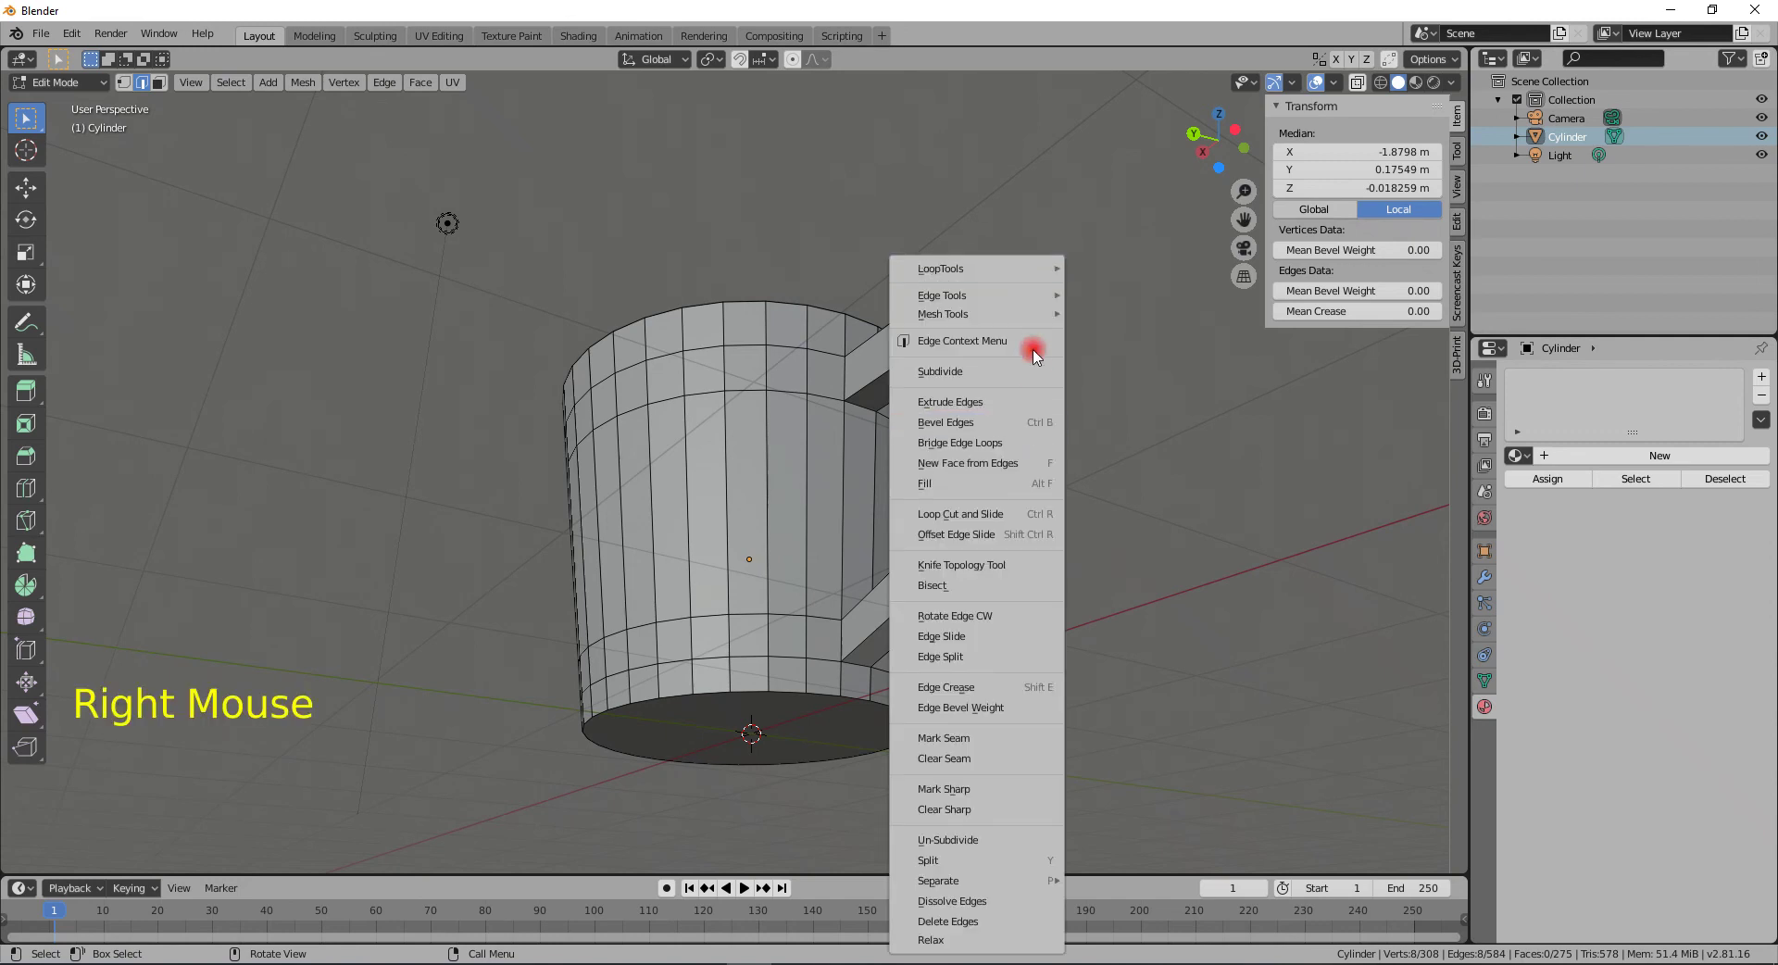
mouse_move(1034, 271)
left_click(1121, 268)
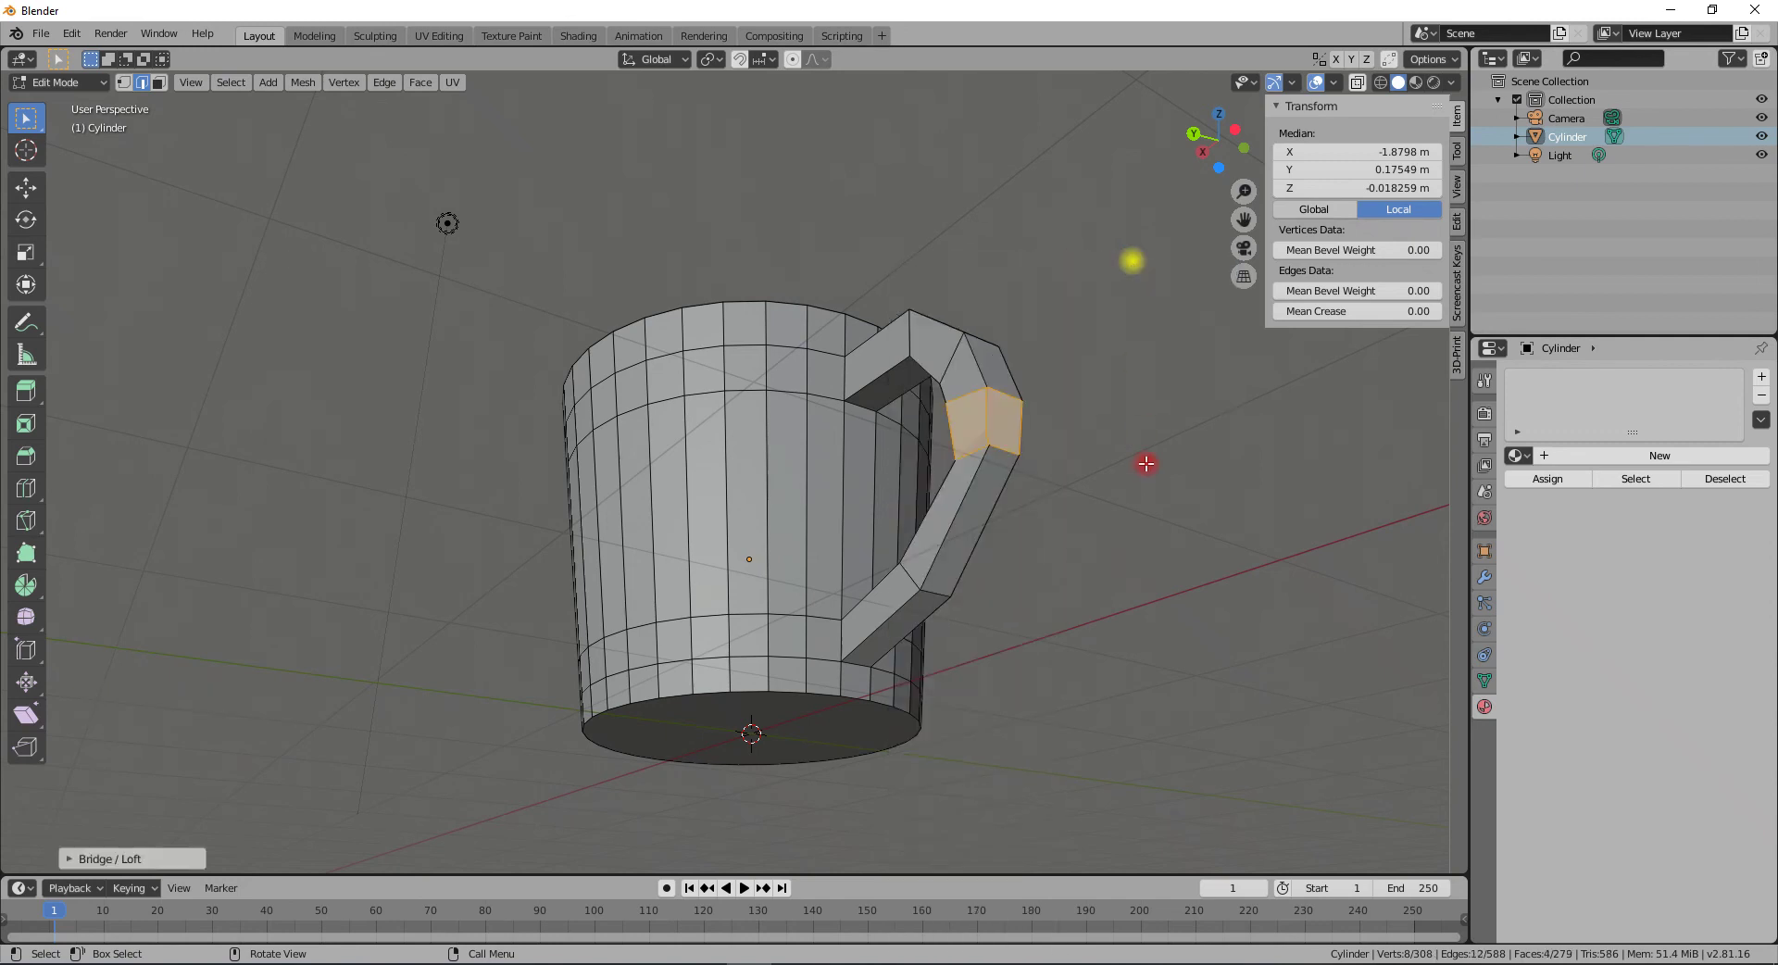
key("Tab")
middle_click_drag(1146, 463, 566, 607)
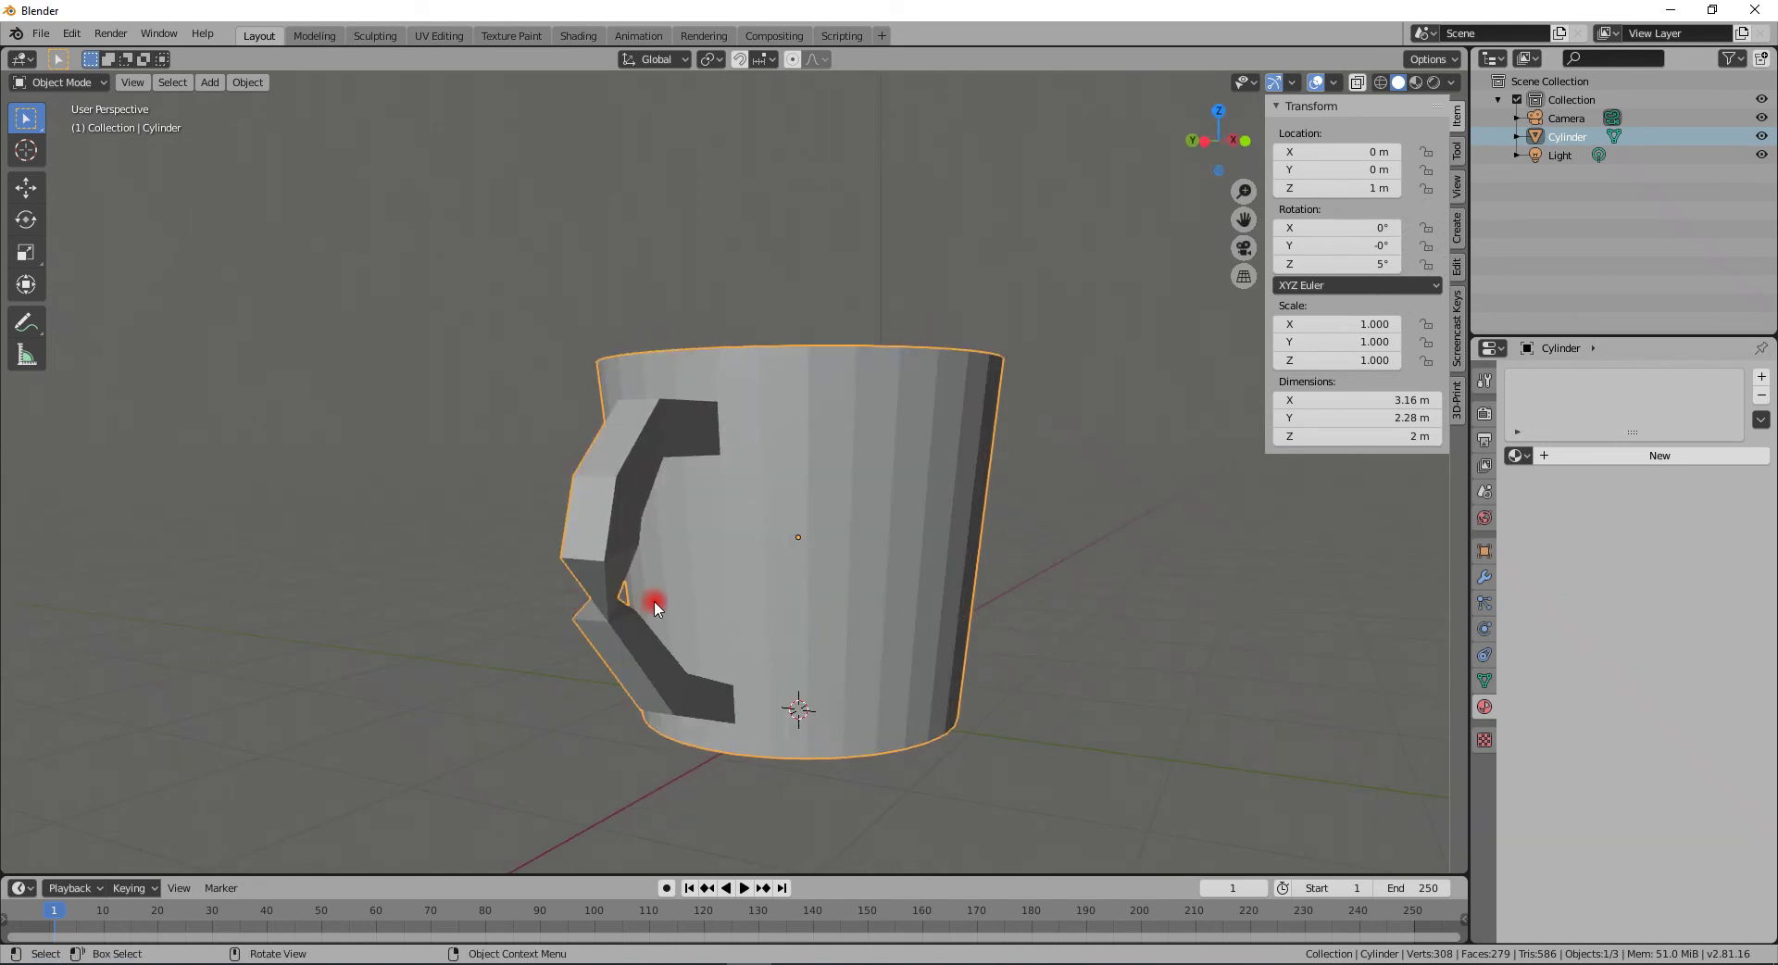
key("ctrl+z")
key("ctrl+z")
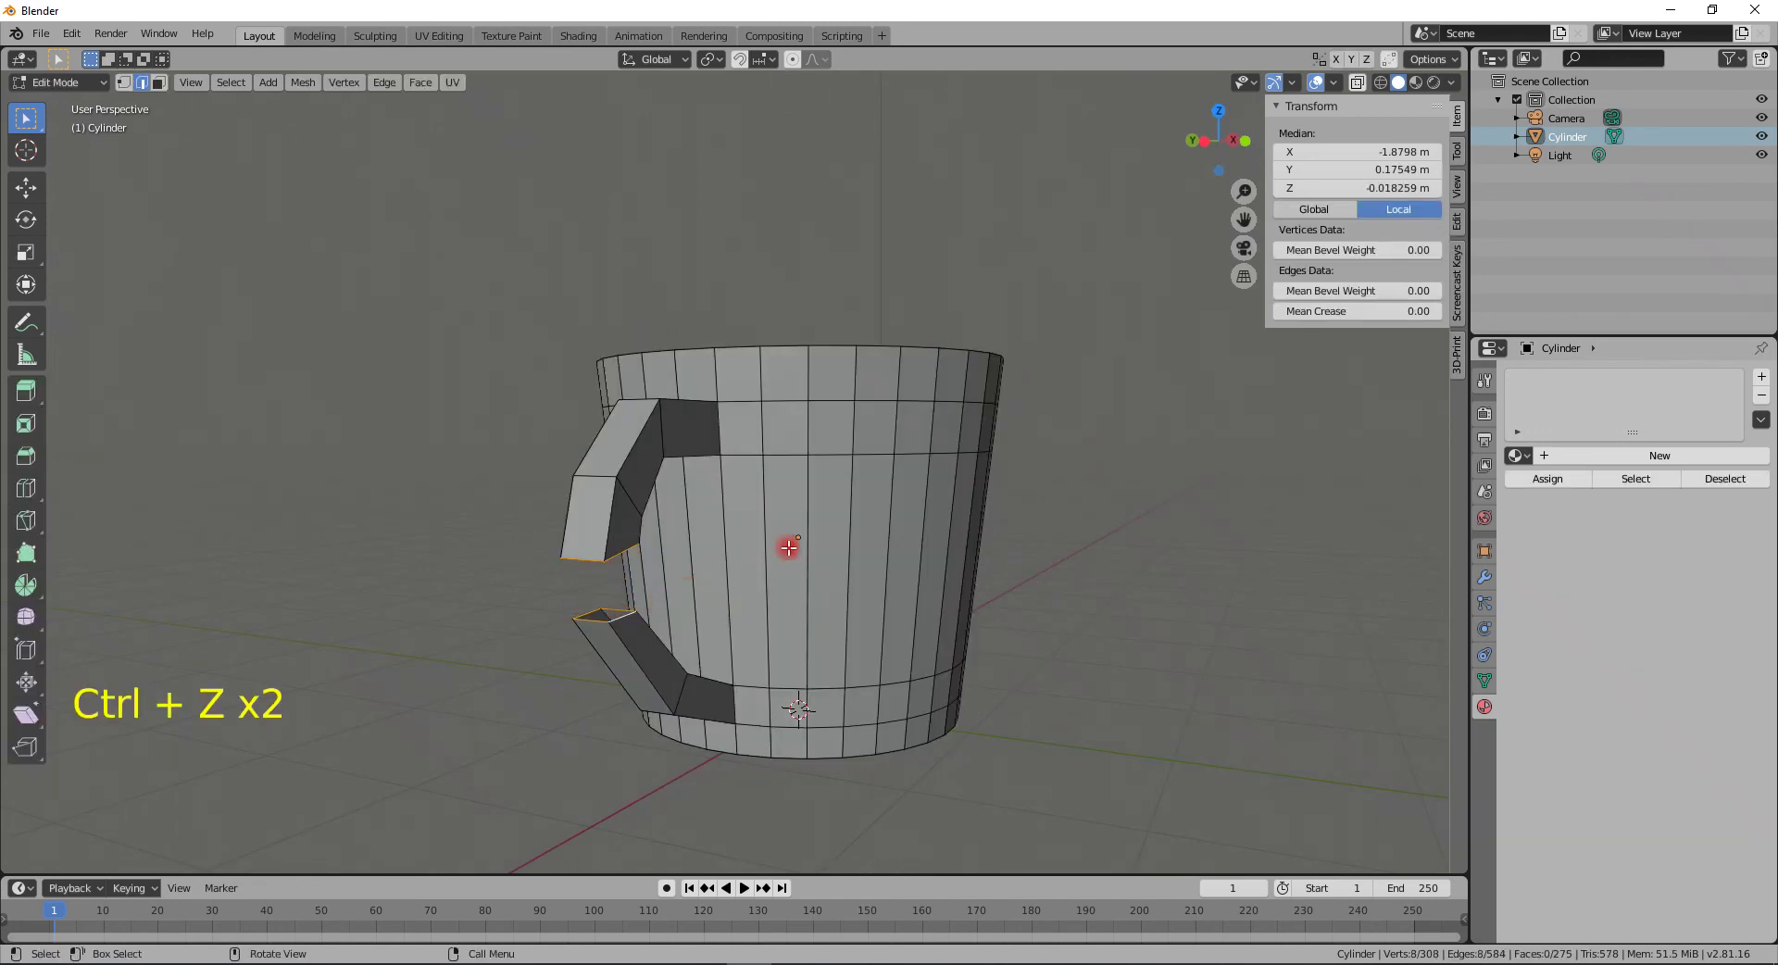
- Join the two facing open end loops of the handle with LoopTools Bridge
middle_click_drag(920, 579, 1052, 544)
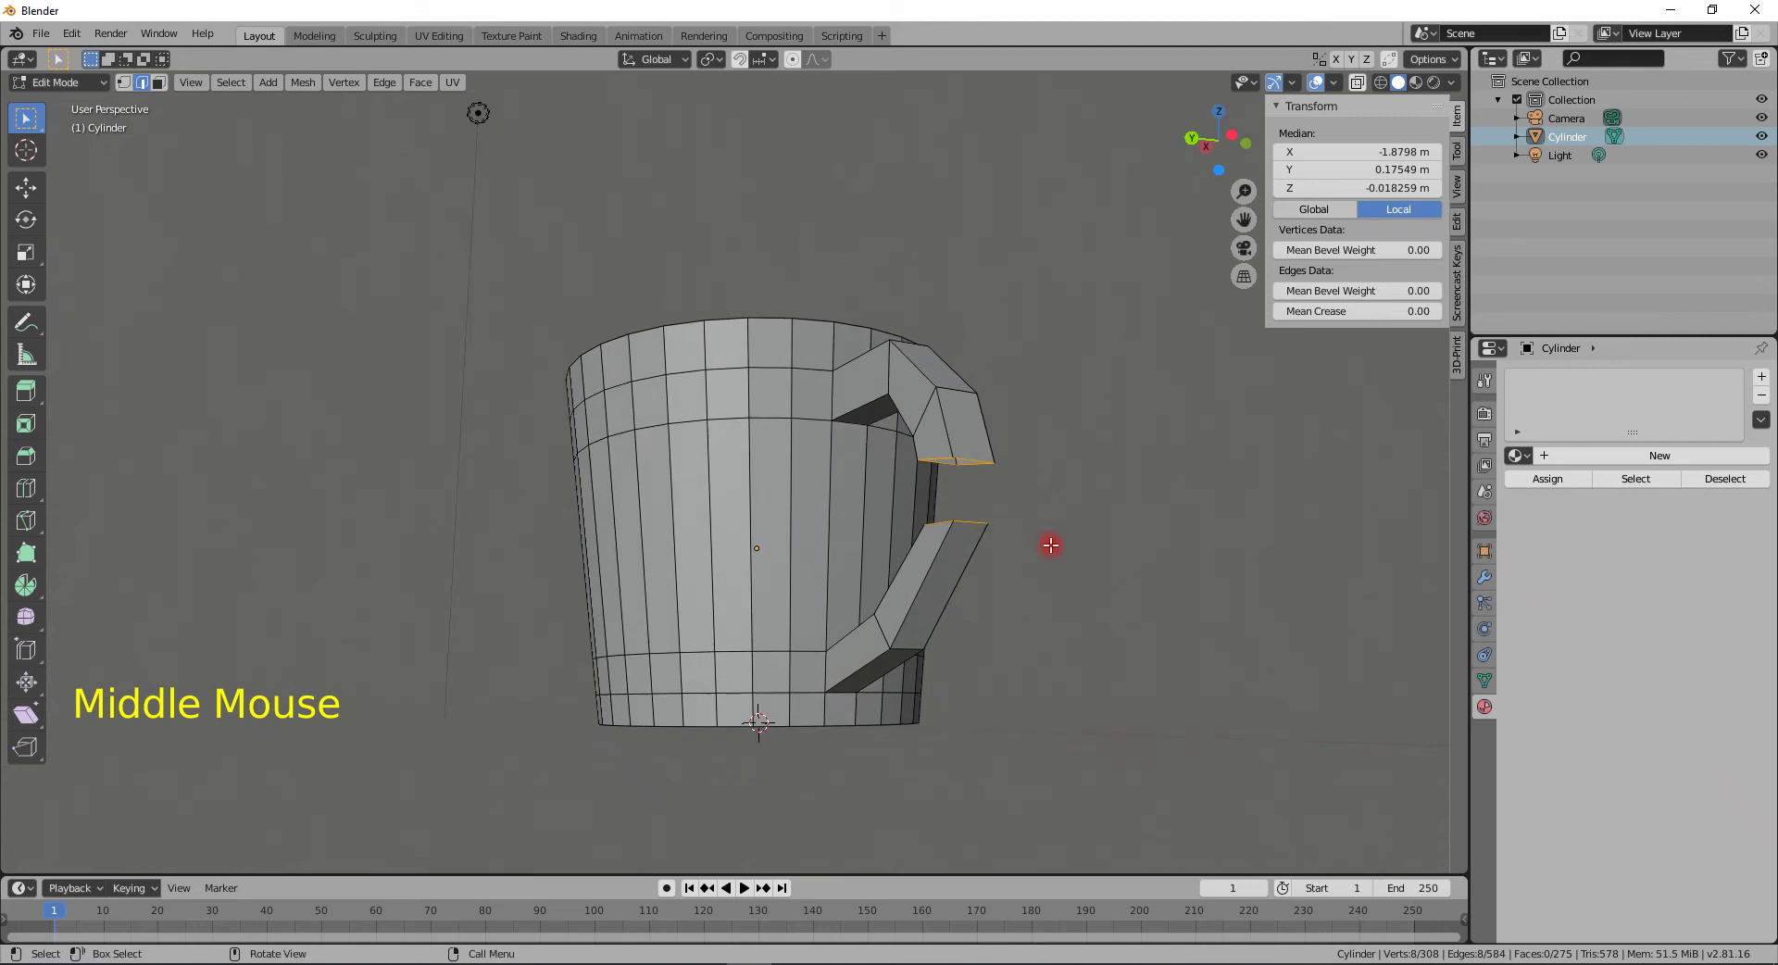
right_click(1043, 491)
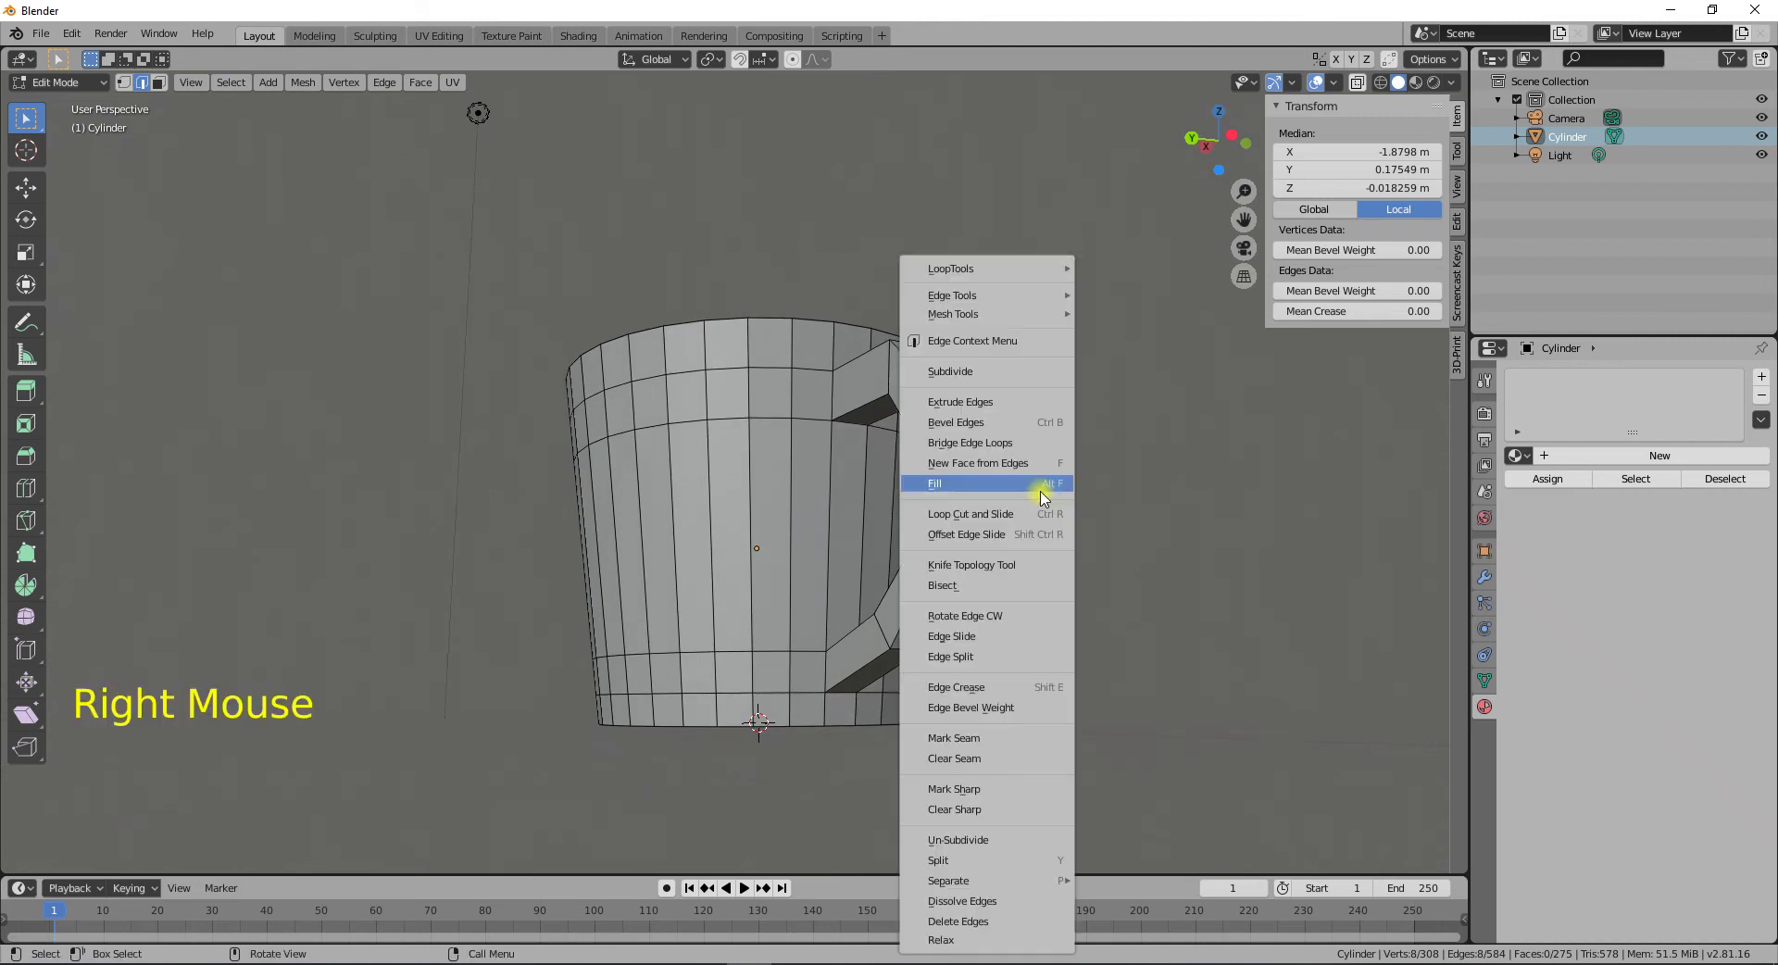
mouse_move(1022, 271)
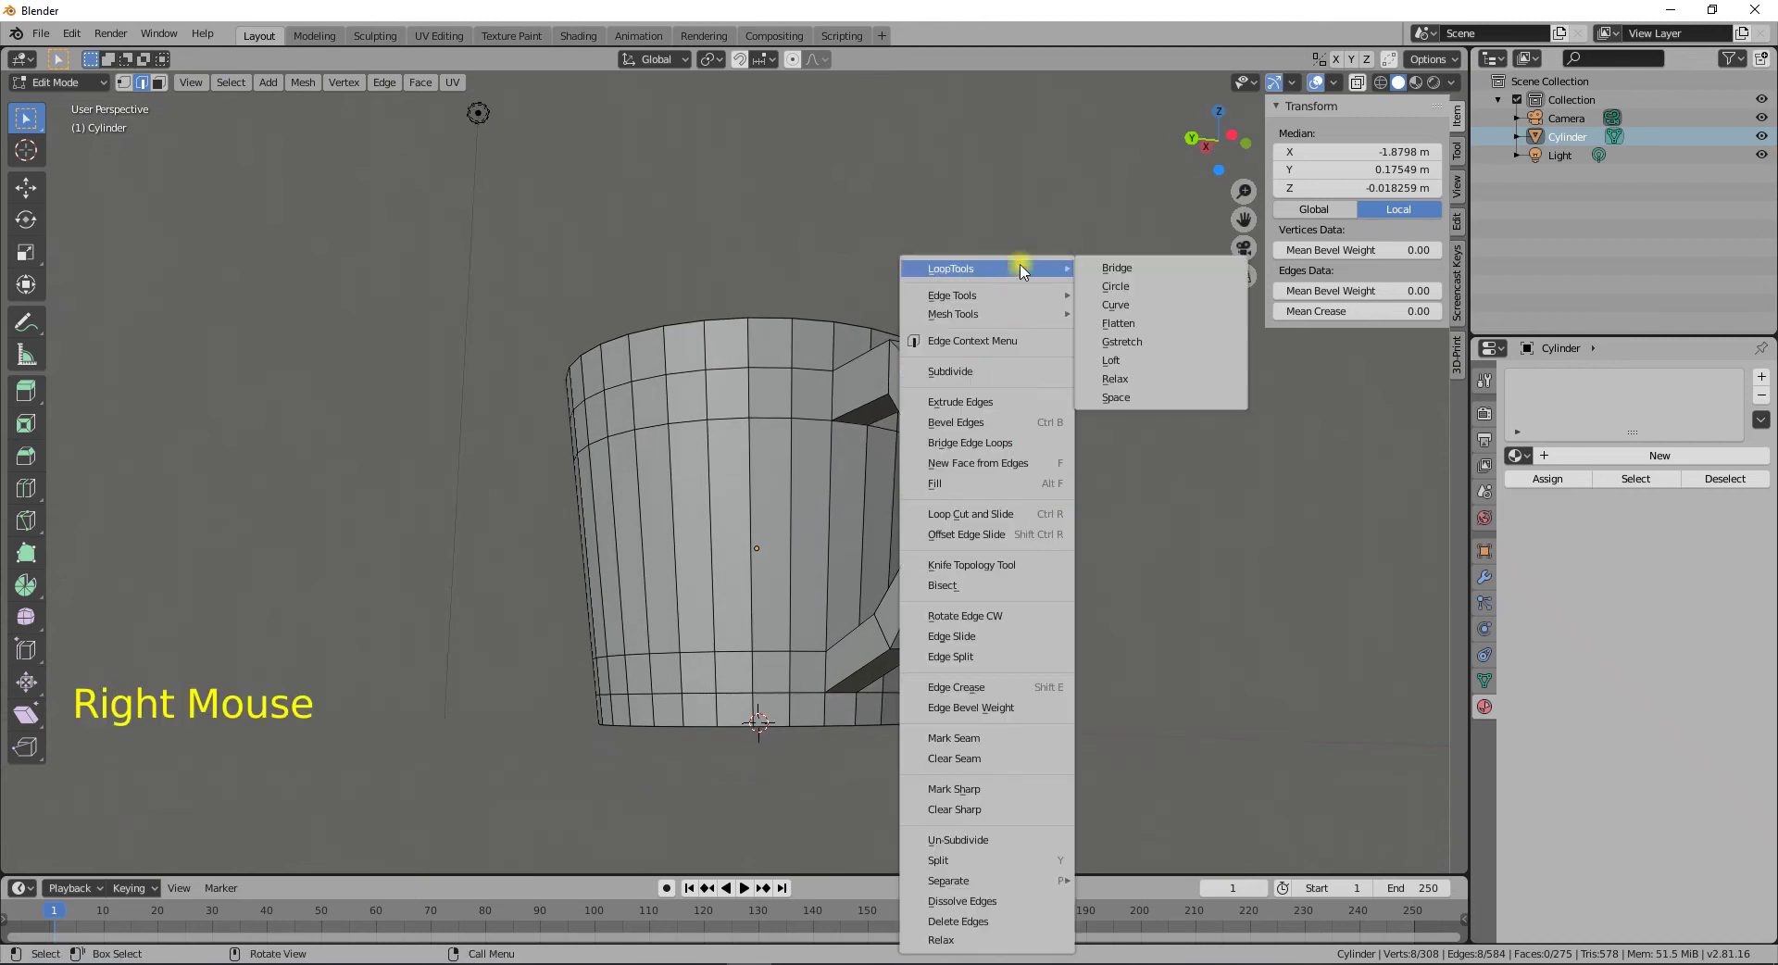
left_click(1126, 269)
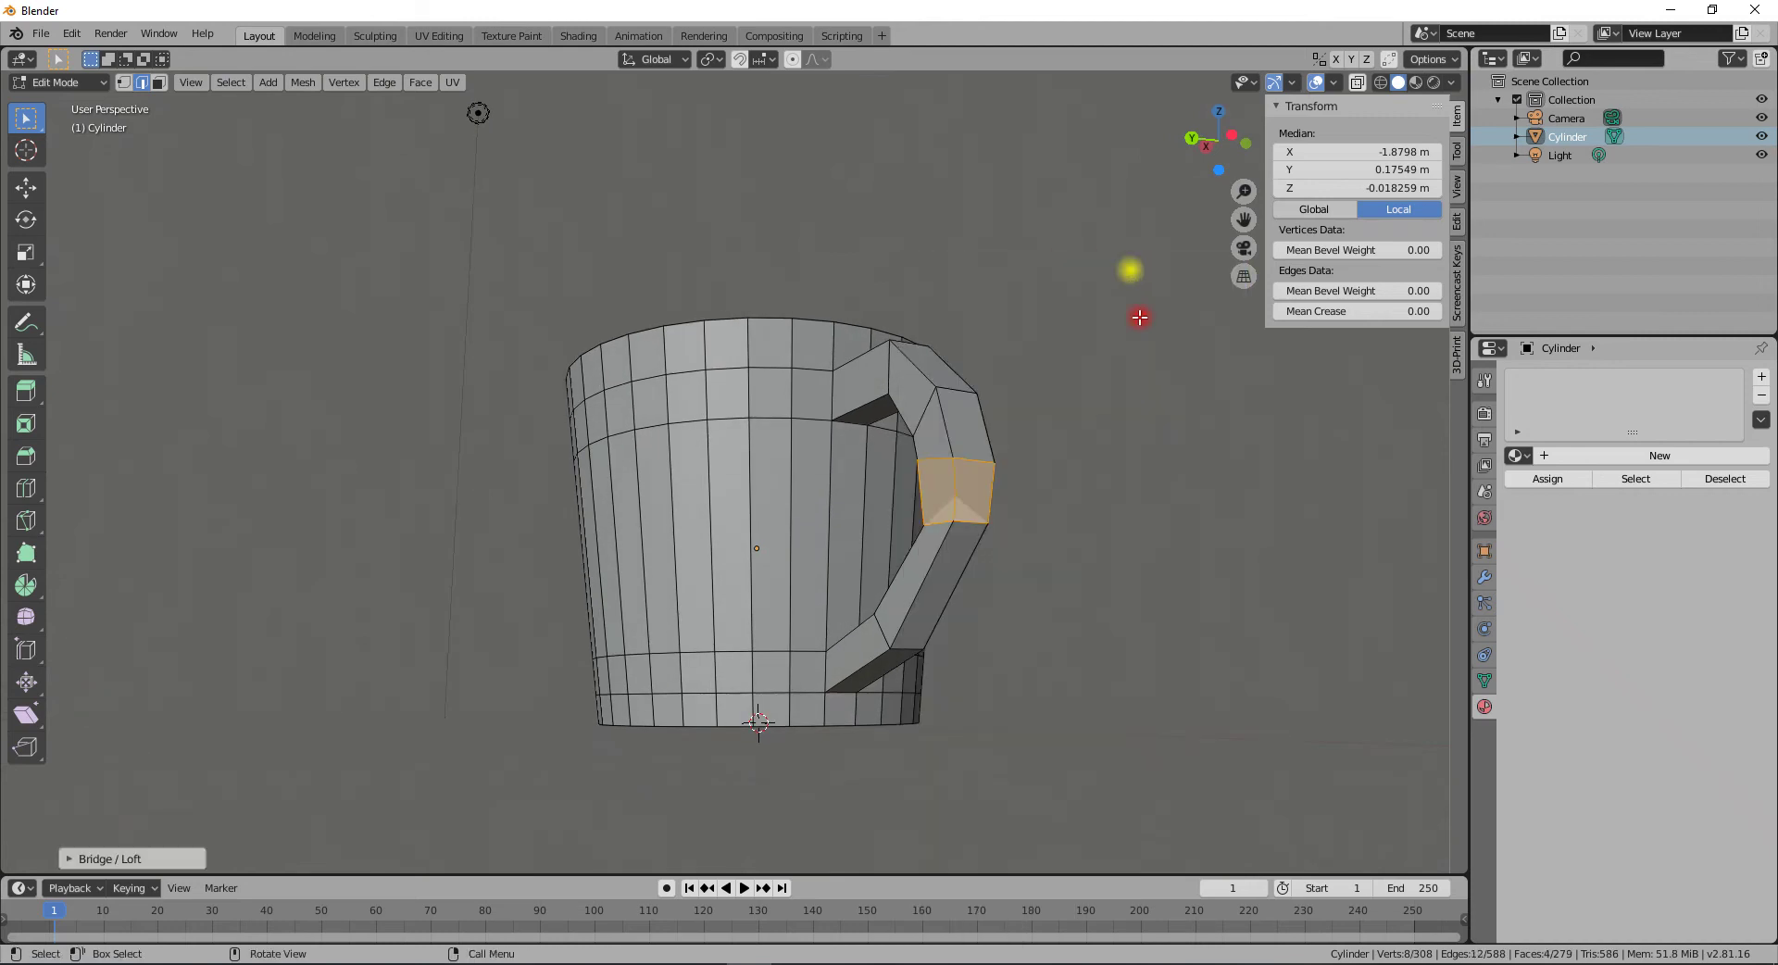
- Try different Twist values on the handle bridge, stepping both below and above 0
left_click(74, 859)
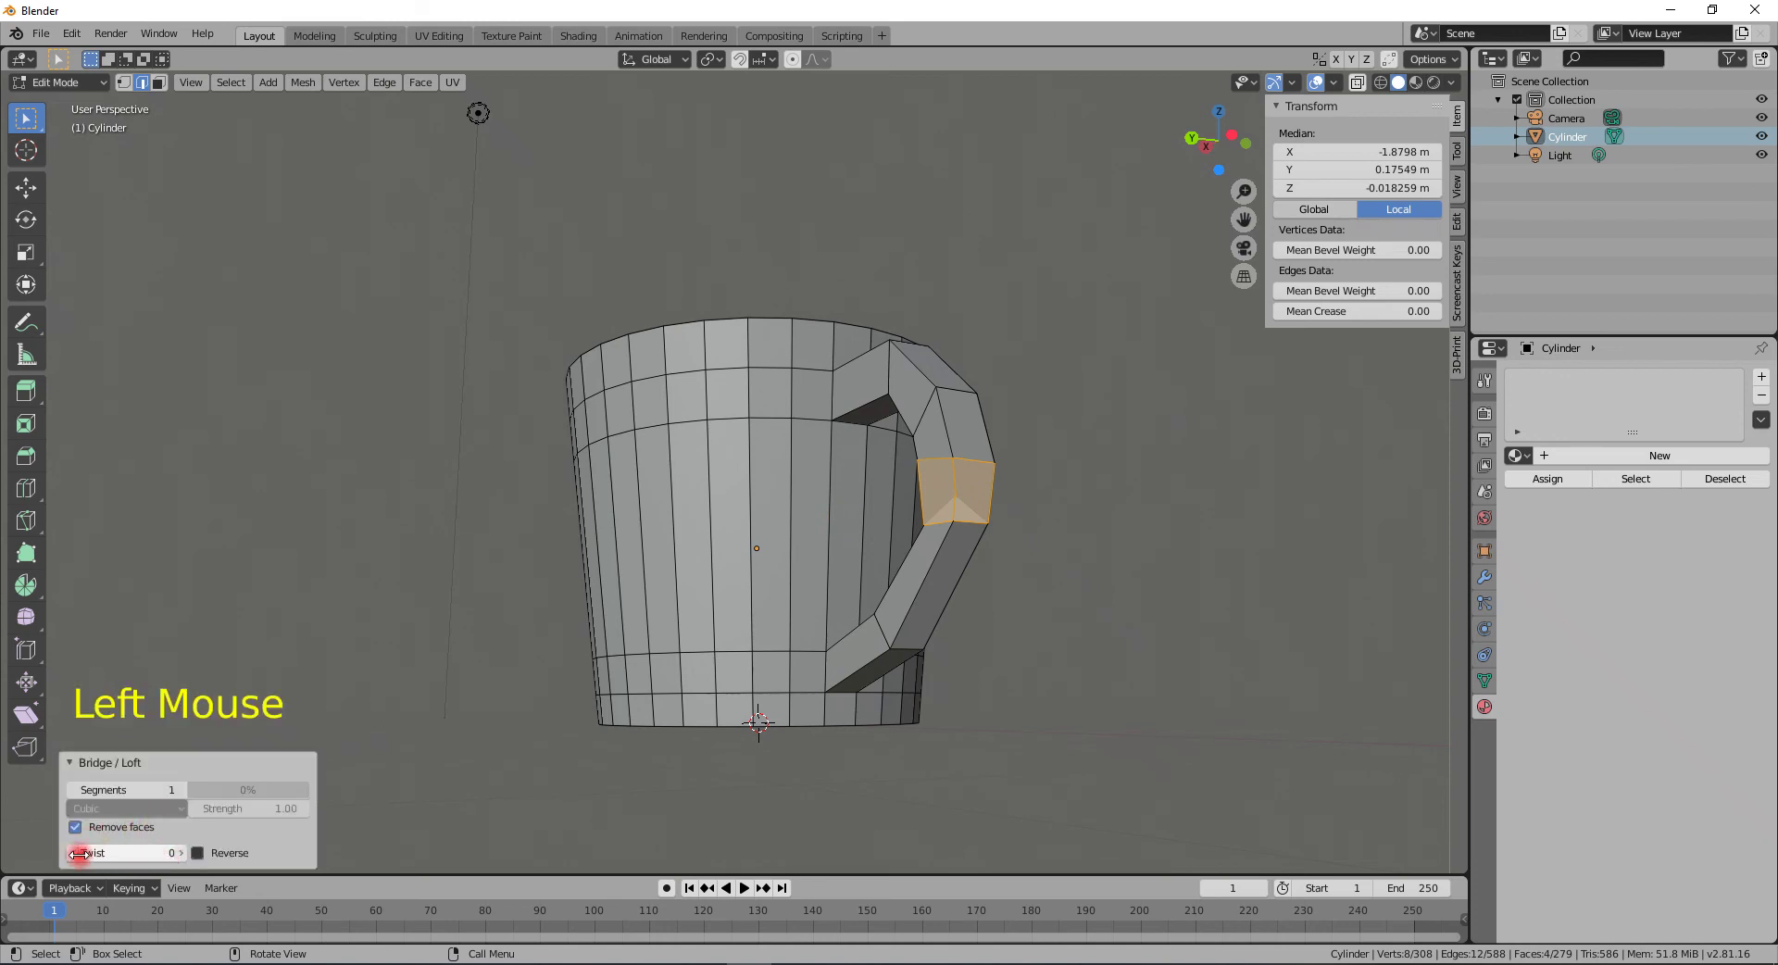
left_click(79, 853)
left_click(175, 854)
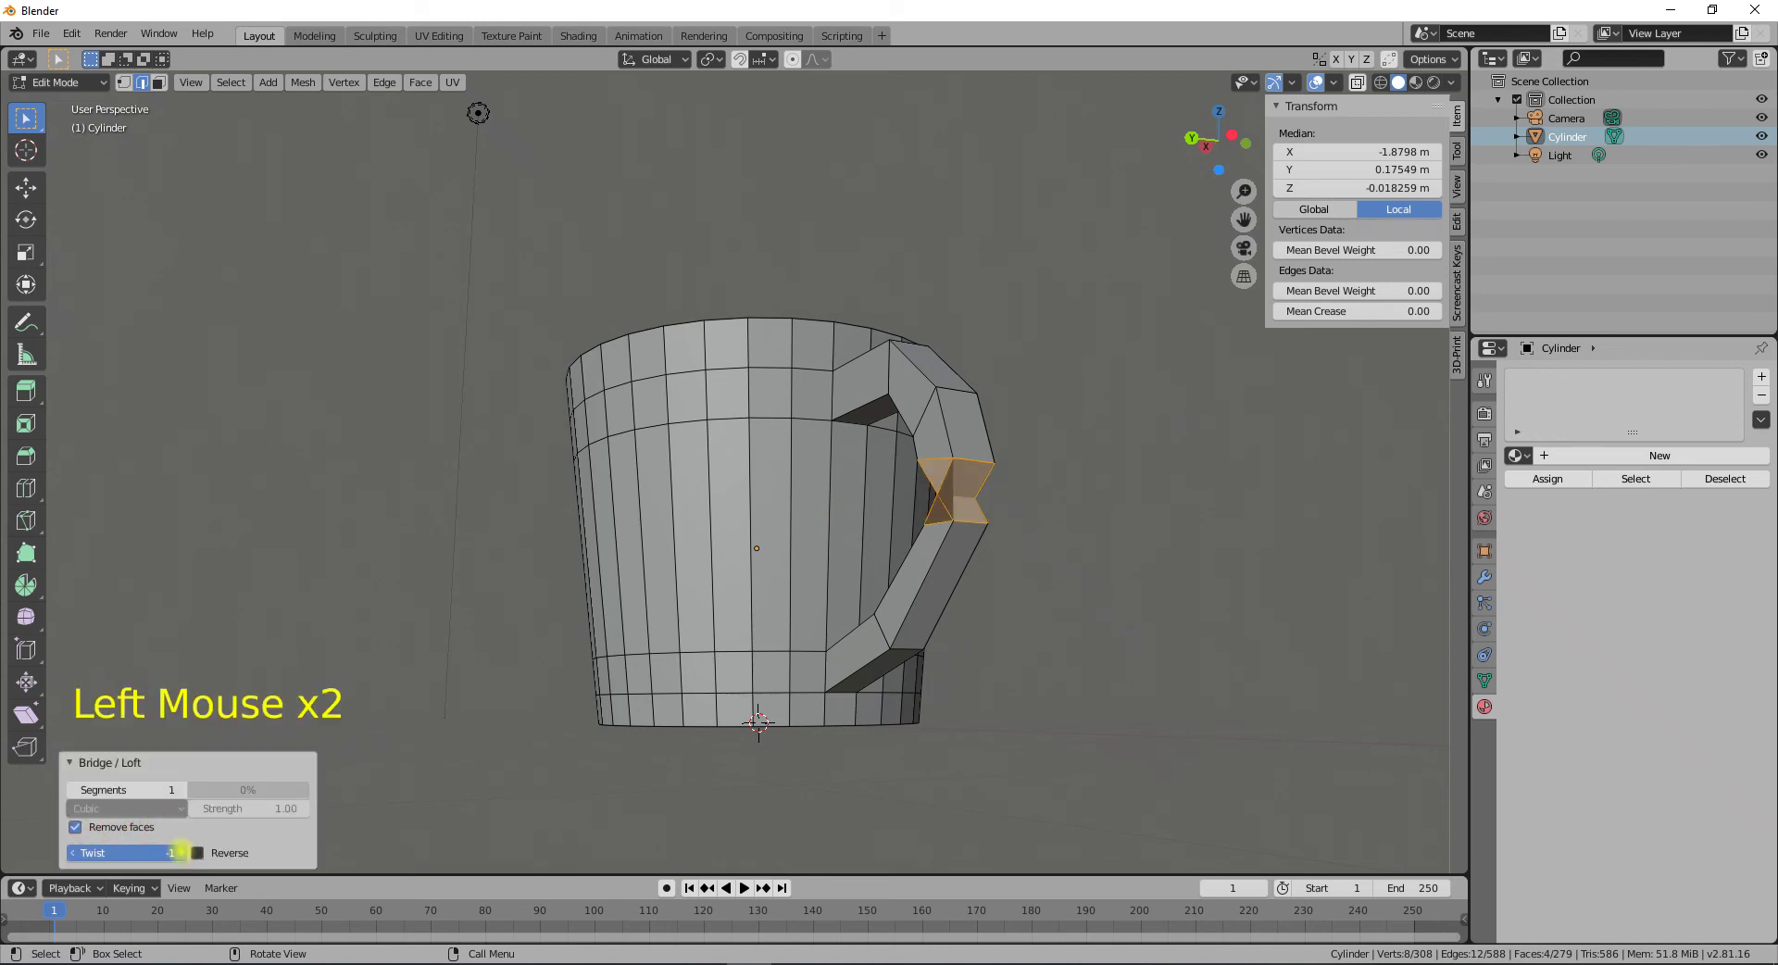
left_click(176, 853)
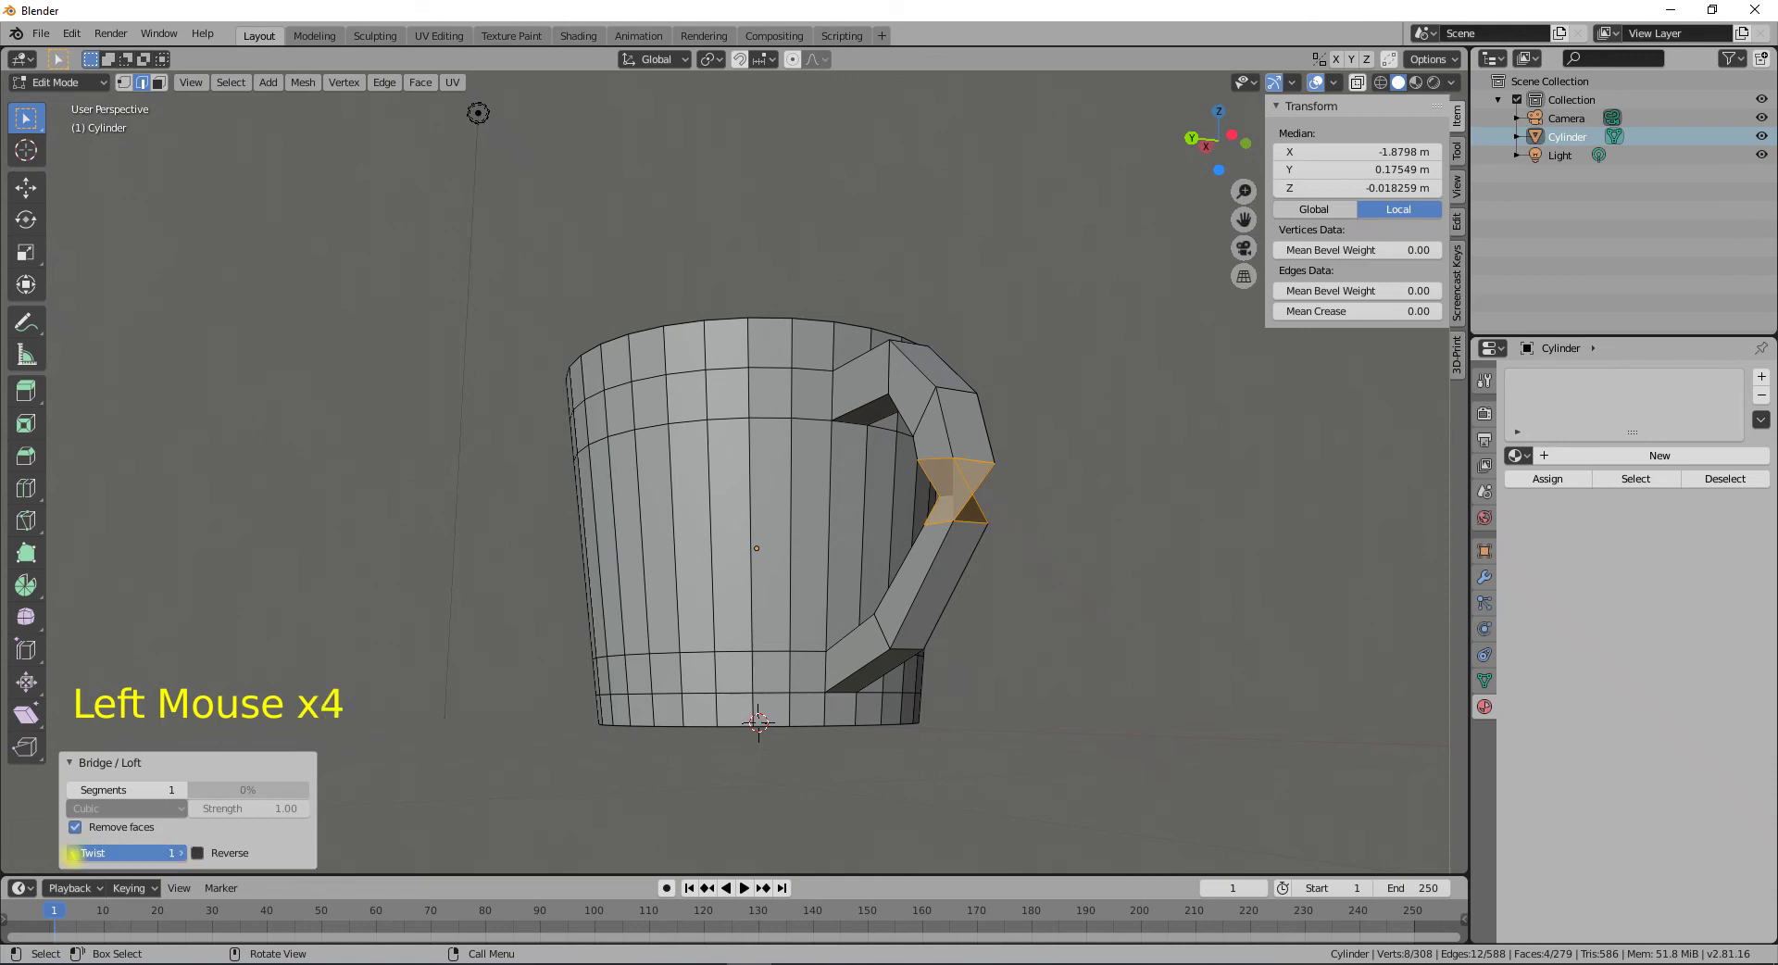
left_click(73, 853)
middle_click_drag(714, 796, 542, 552)
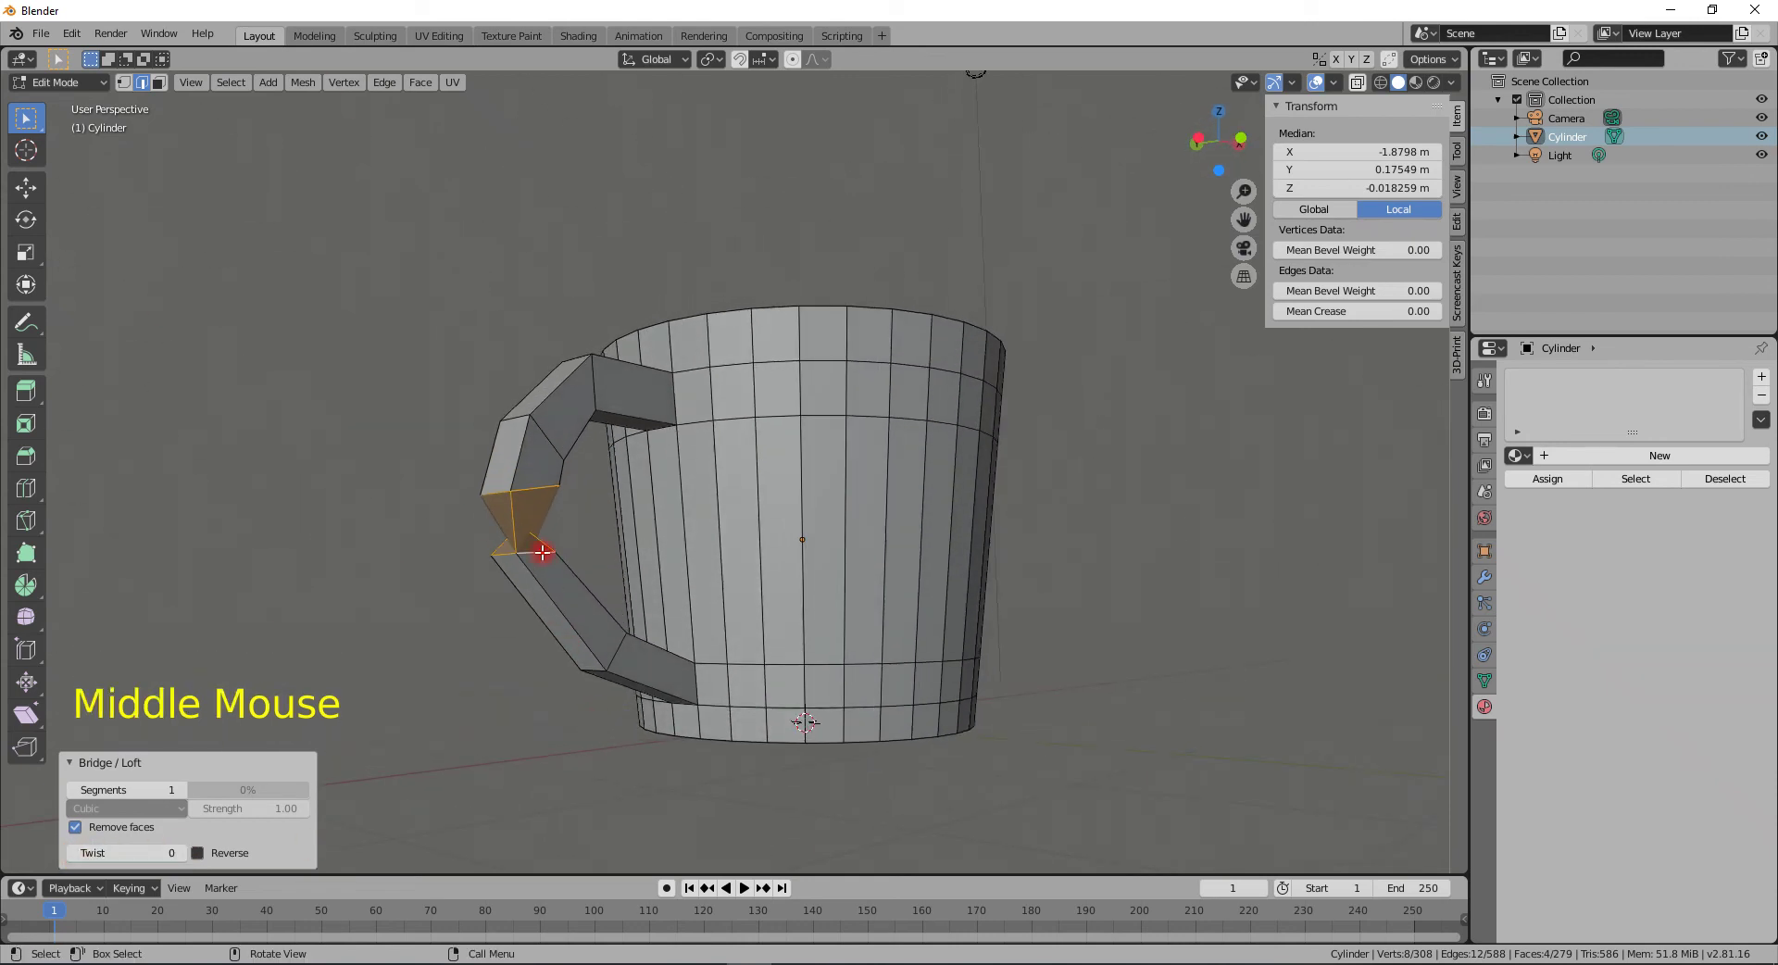
left_click(178, 854)
left_click(180, 857)
left_click(180, 855)
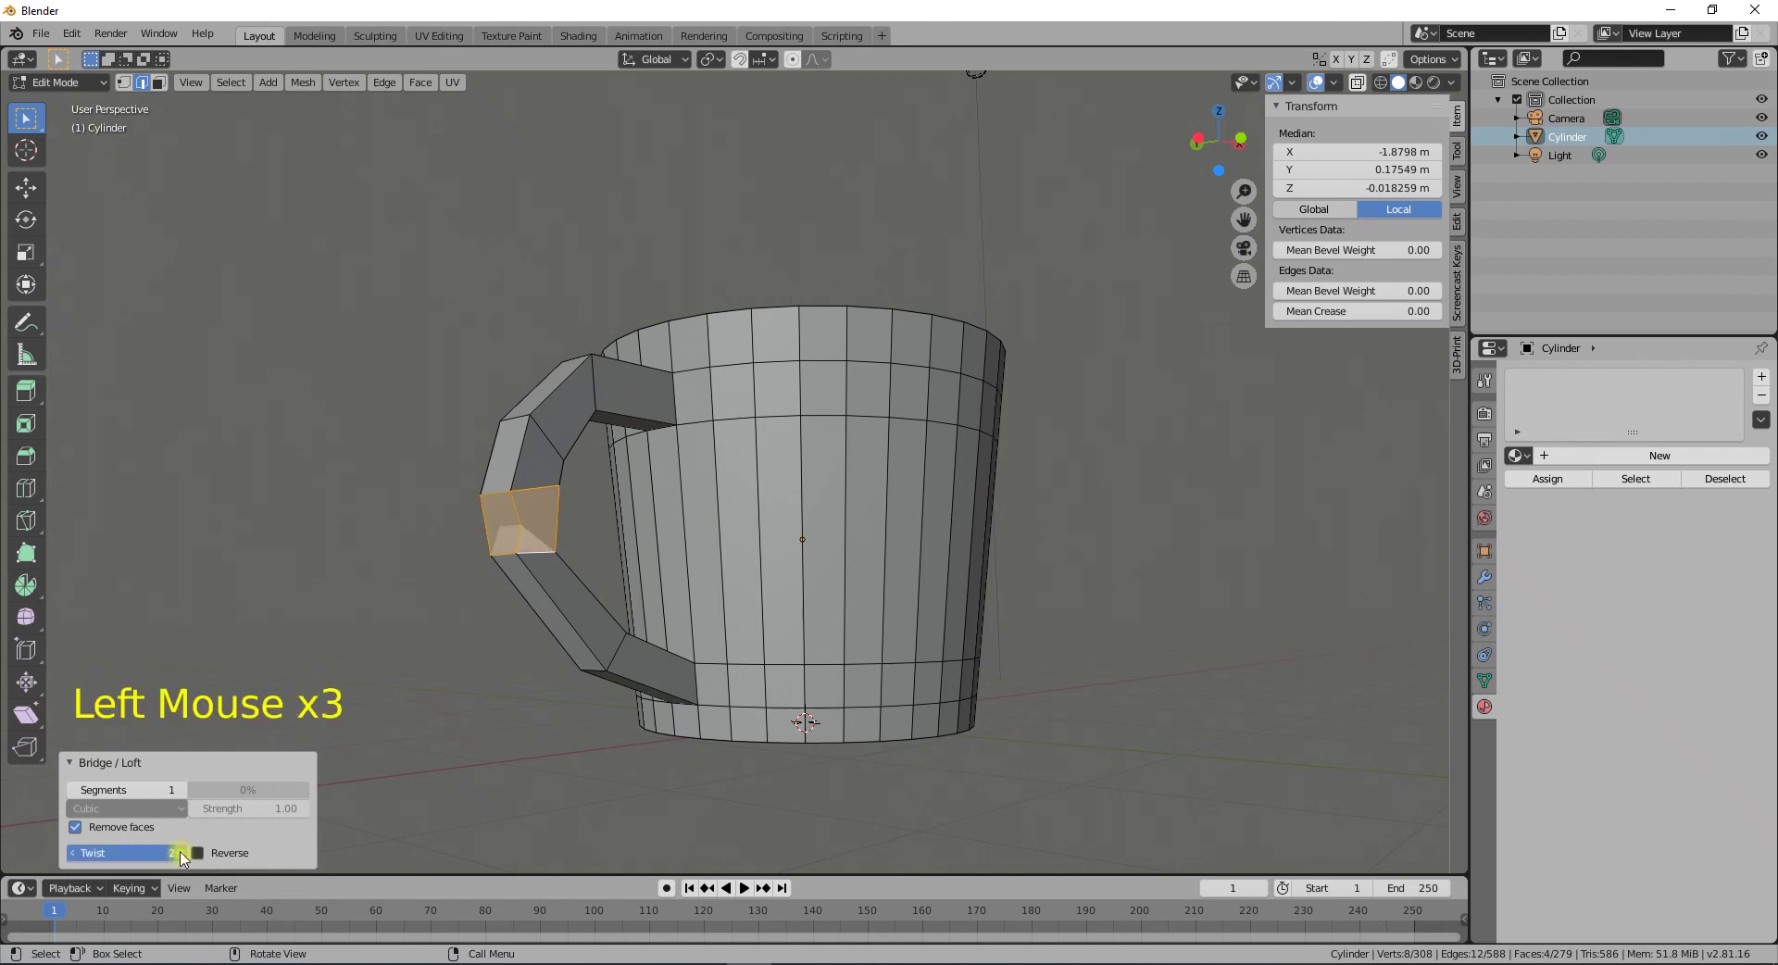
- Lower the handle bridge's Twist to -3 and toggle its Remove faces and Reverse options
left_click(74, 853)
left_click(74, 853)
left_click(74, 854)
left_click(73, 854)
left_click(72, 855)
left_click(72, 854)
left_click(71, 854)
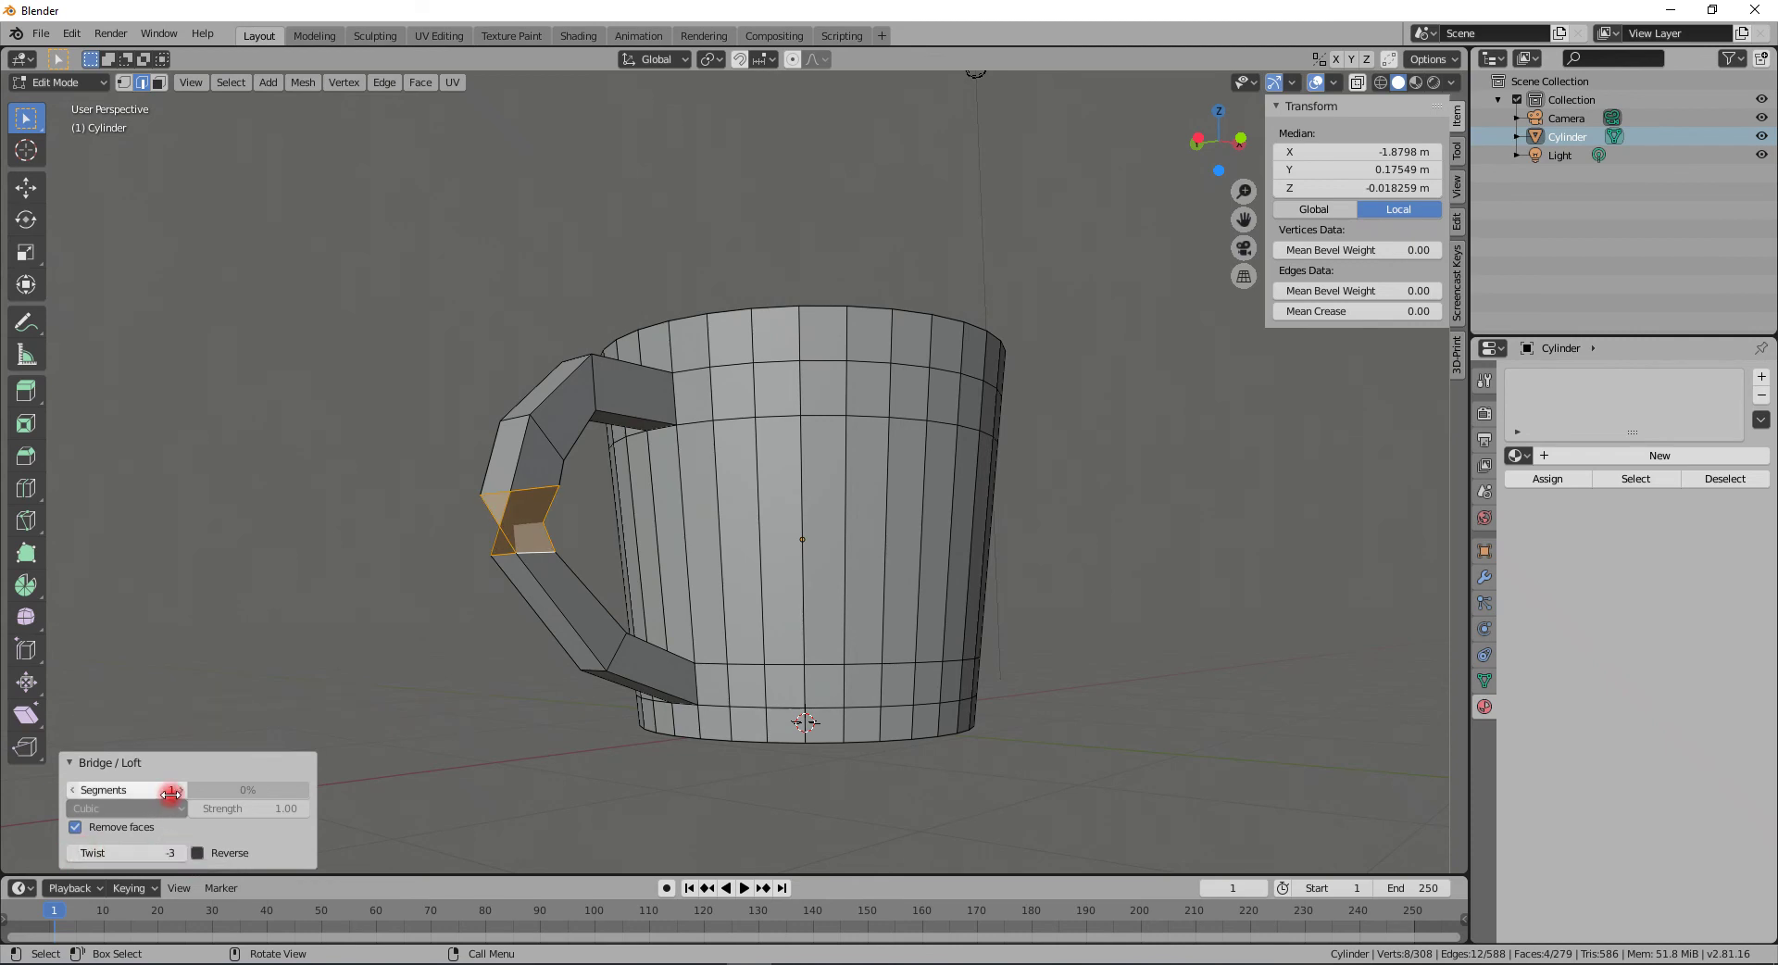
left_click(93, 824)
left_click(233, 859)
middle_click_drag(317, 761, 592, 690)
- Add a Subdivision Surface modifier to the mug in Object Mode and set its Viewport subdivisions to 2
key("Tab")
middle_click_drag(1099, 593, 1140, 645)
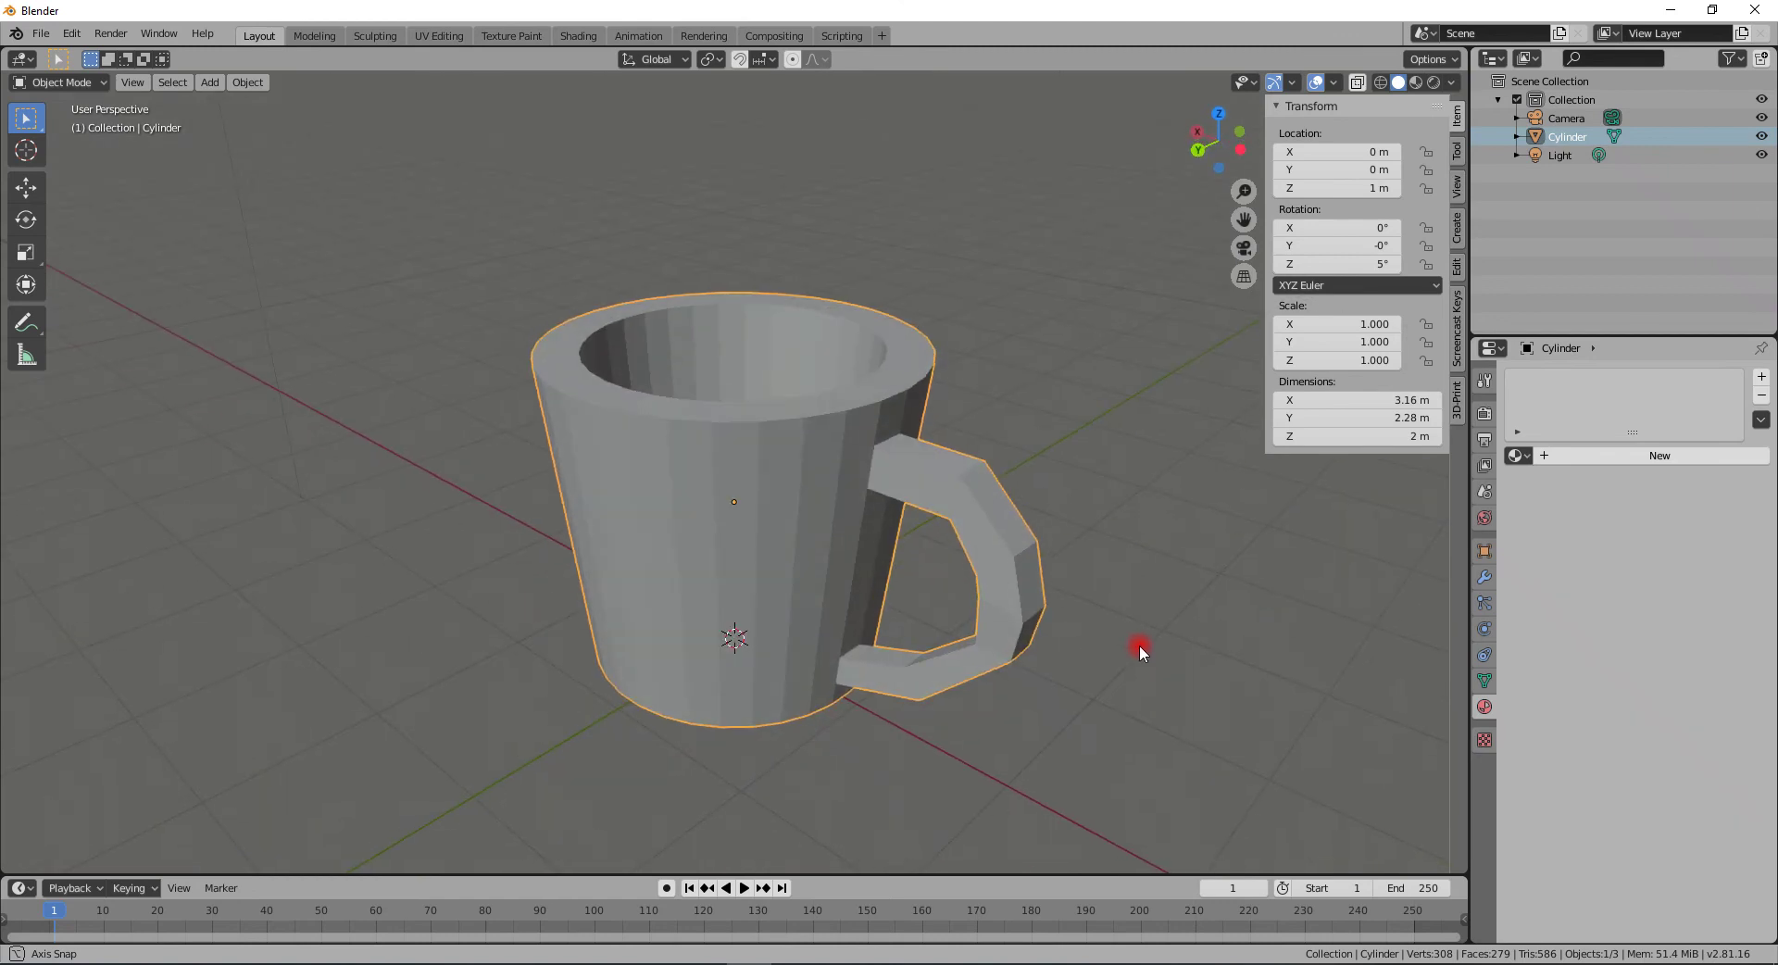
left_click(1485, 578)
left_click(1567, 383)
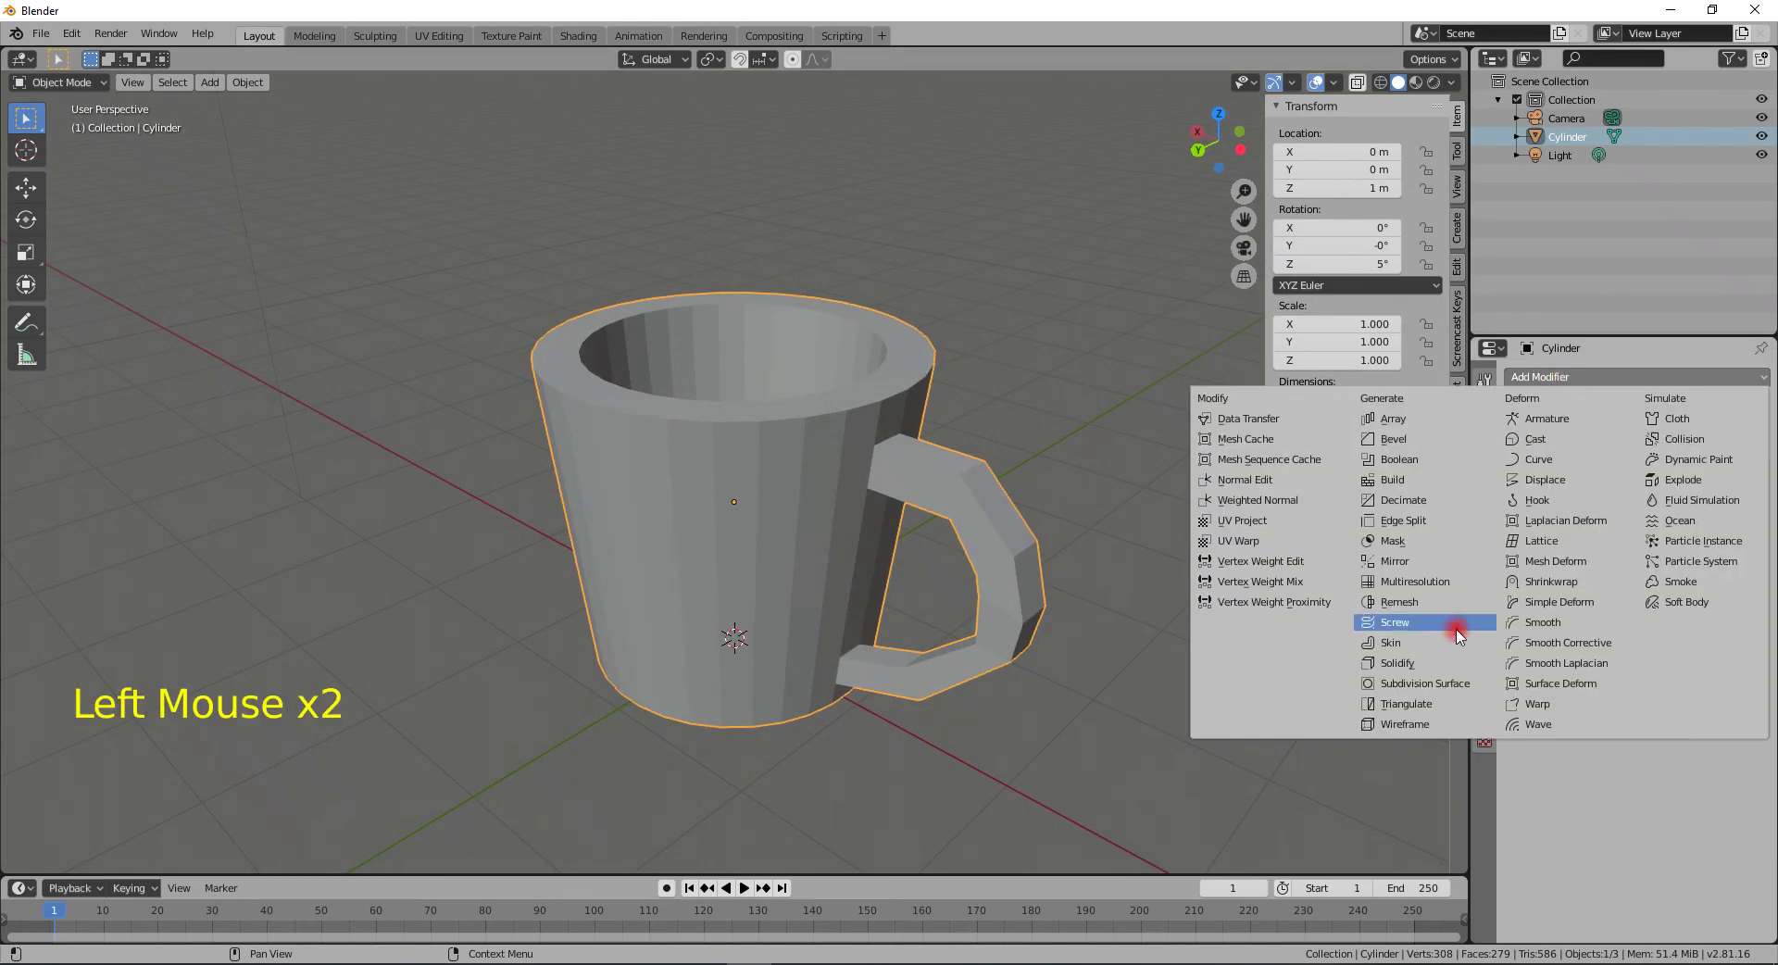
left_click(1423, 683)
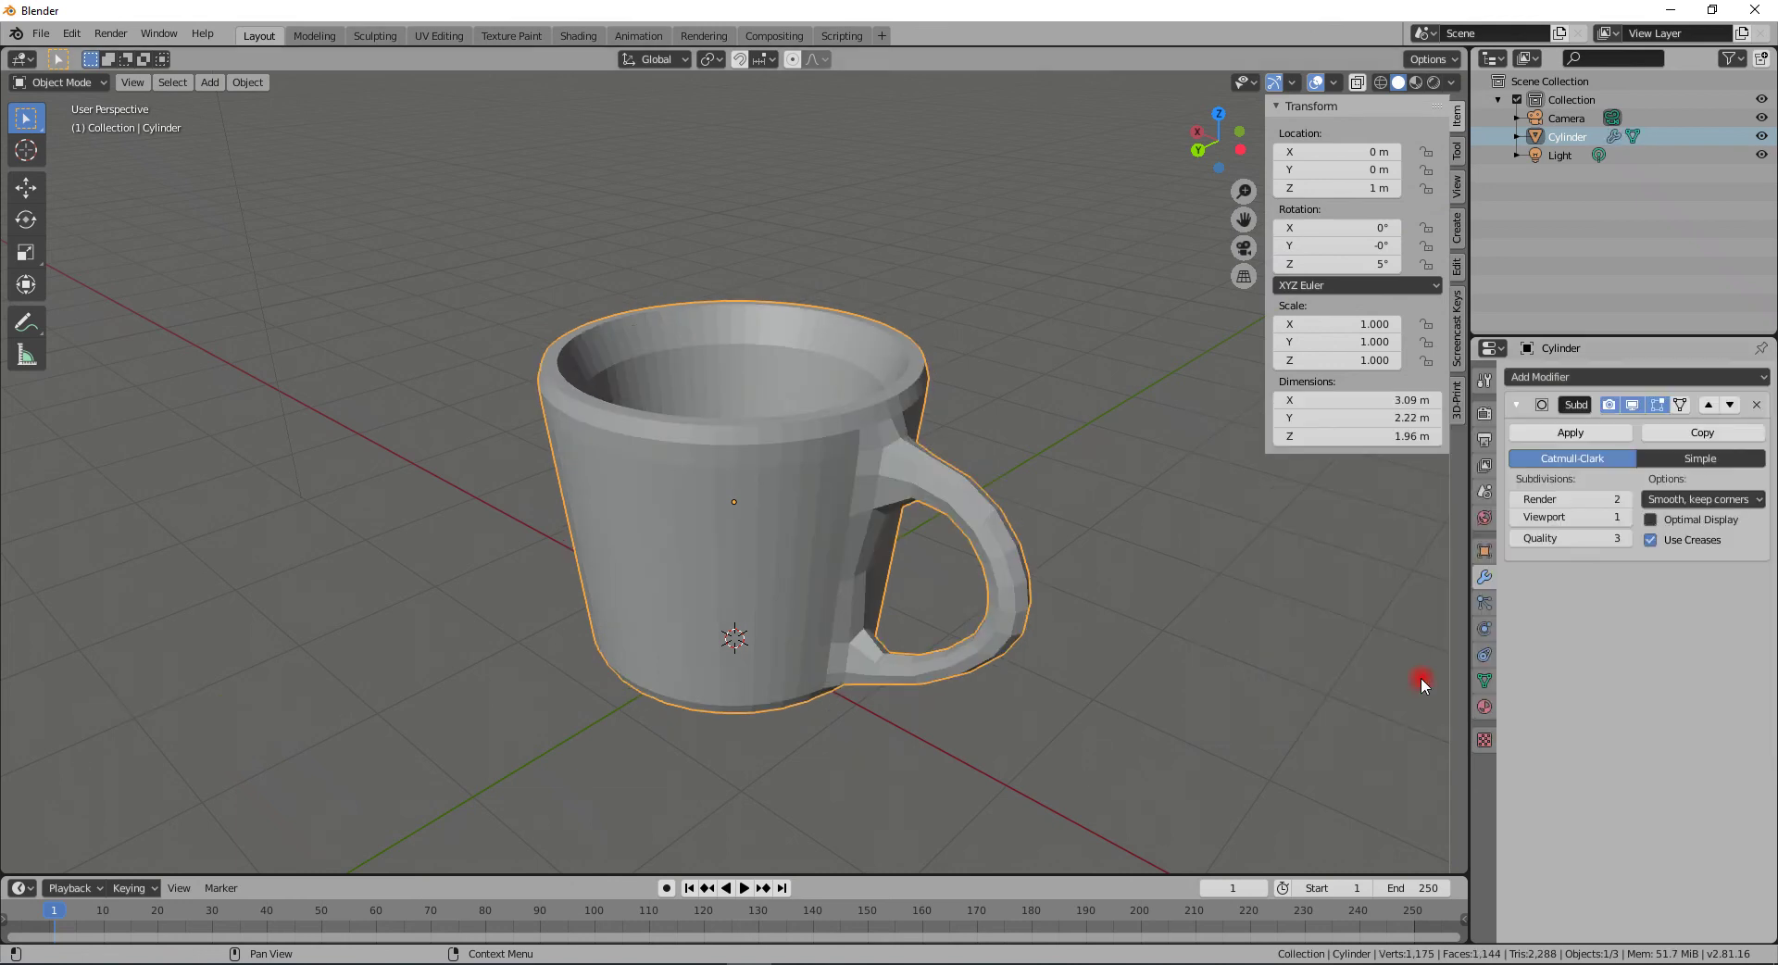
left_click(1628, 519)
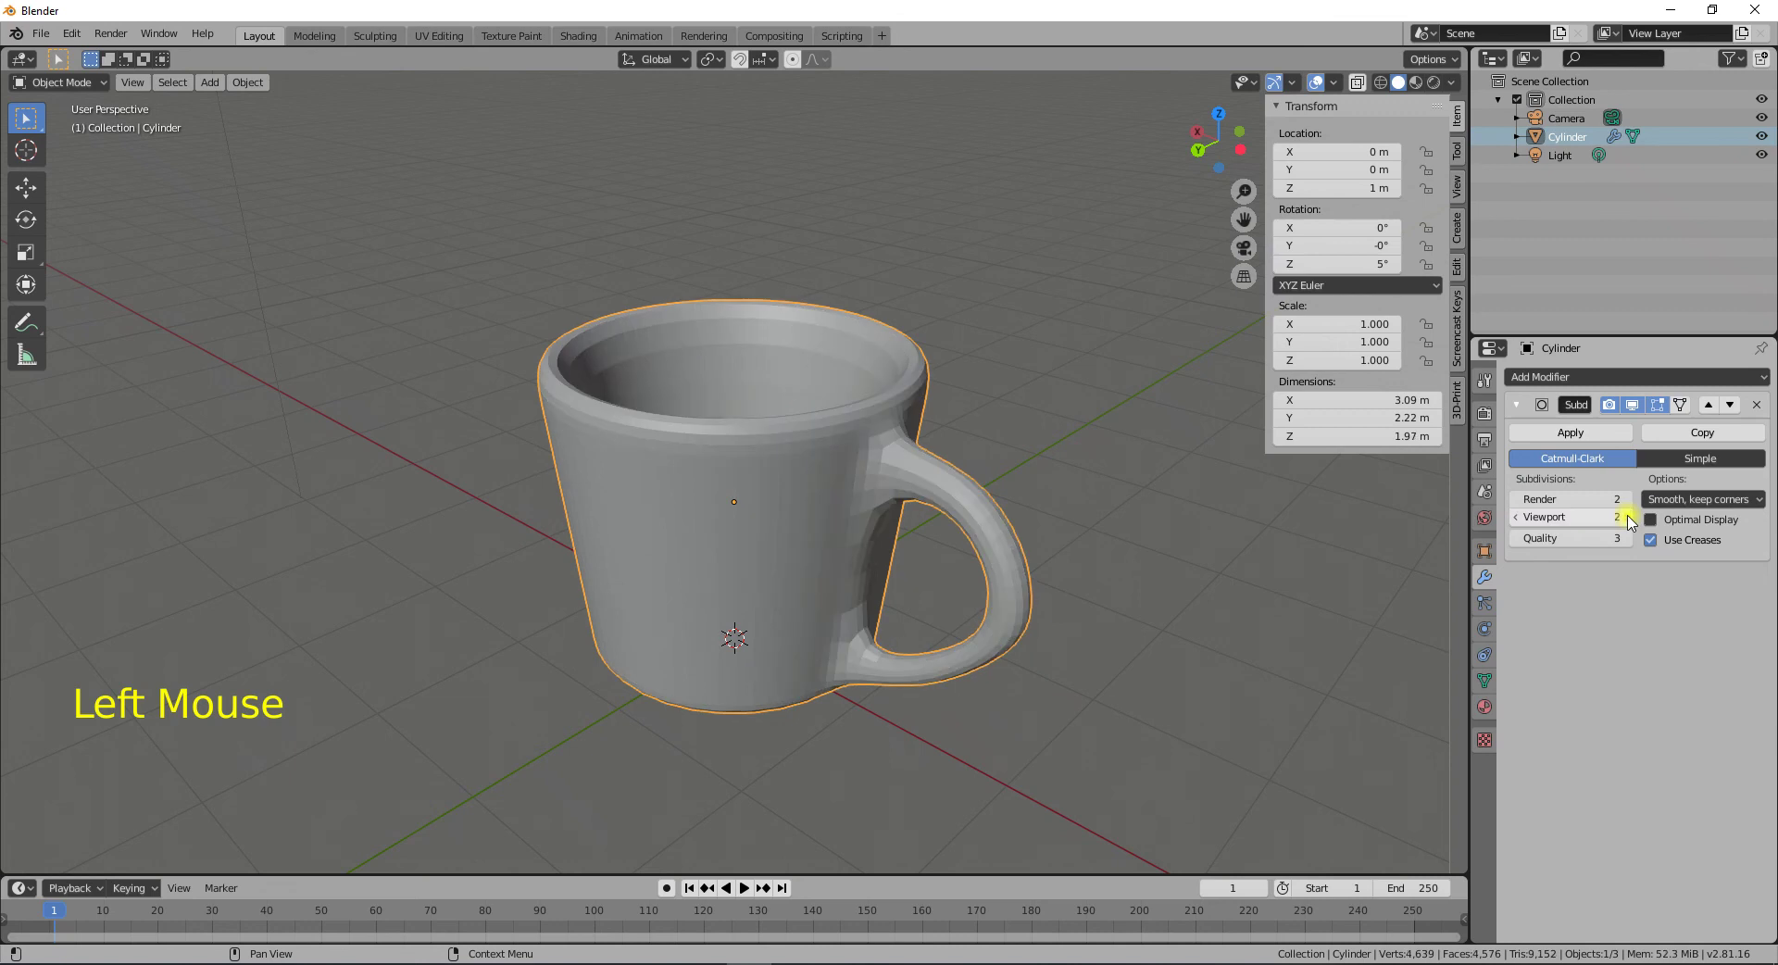
- Select the edge loop at the upper end of the handle's bridged section and scale it to about 0.8
middle_click_drag(1281, 558, 398, 543)
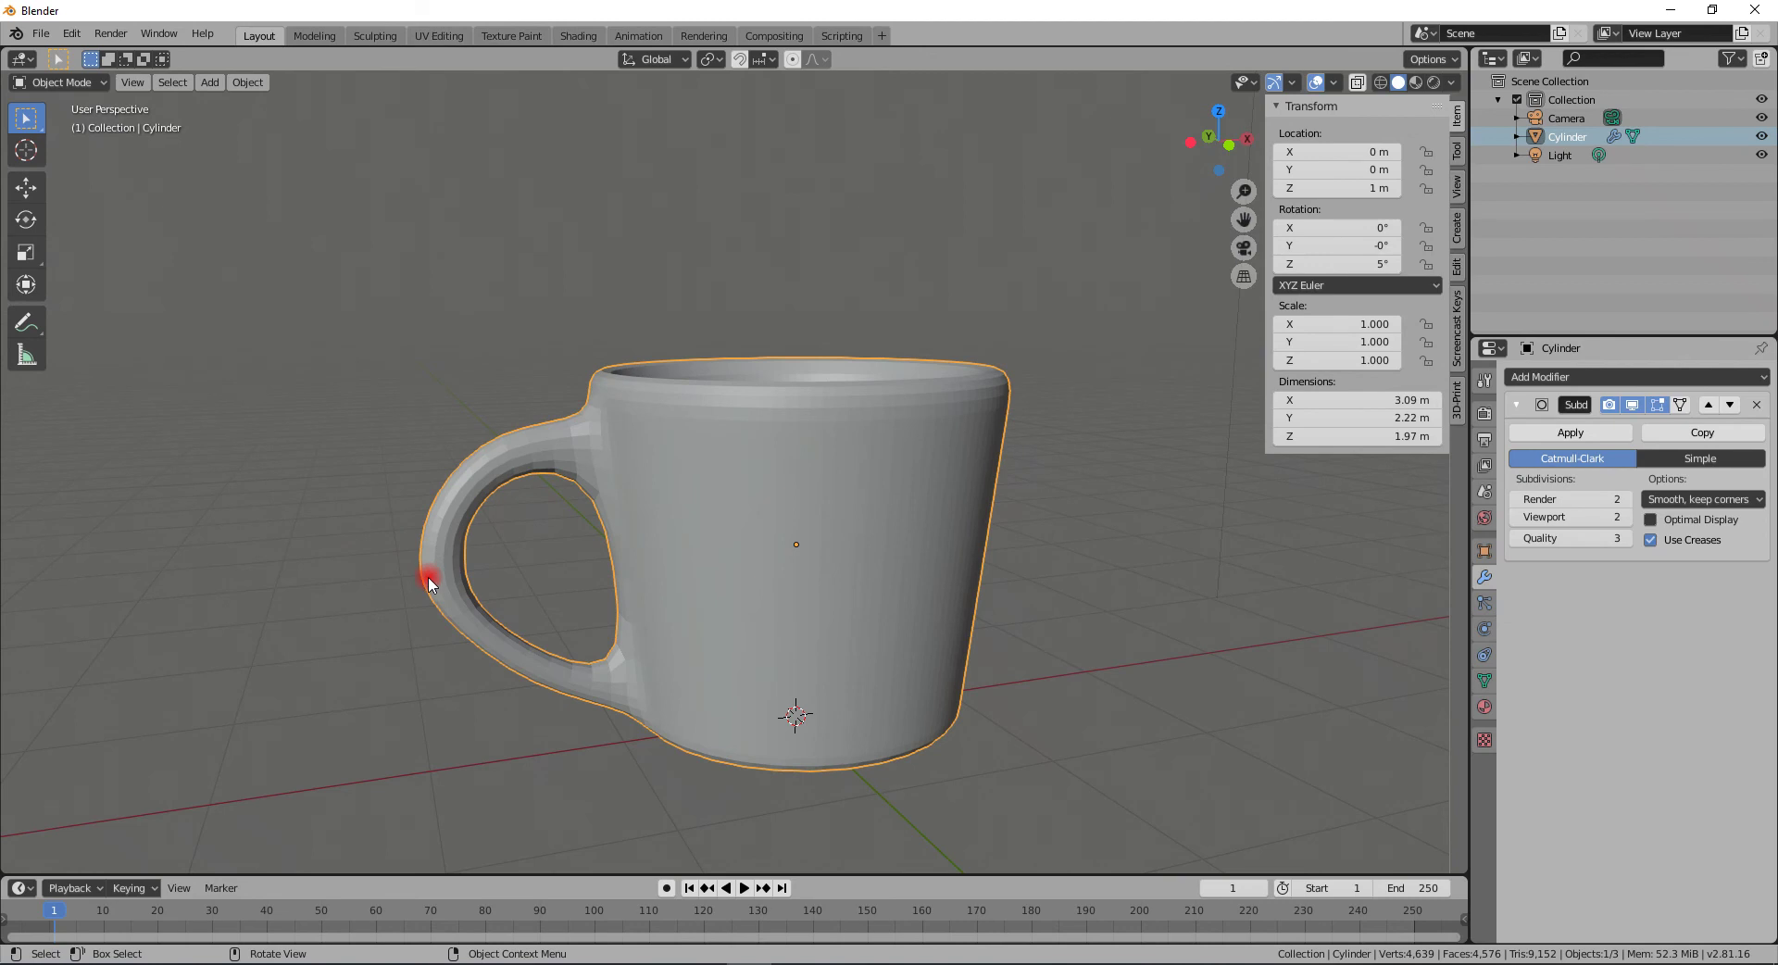
key("Tab")
middle_click_drag(429, 583, 495, 602)
left_click(502, 597)
left_click(502, 596, "alt")
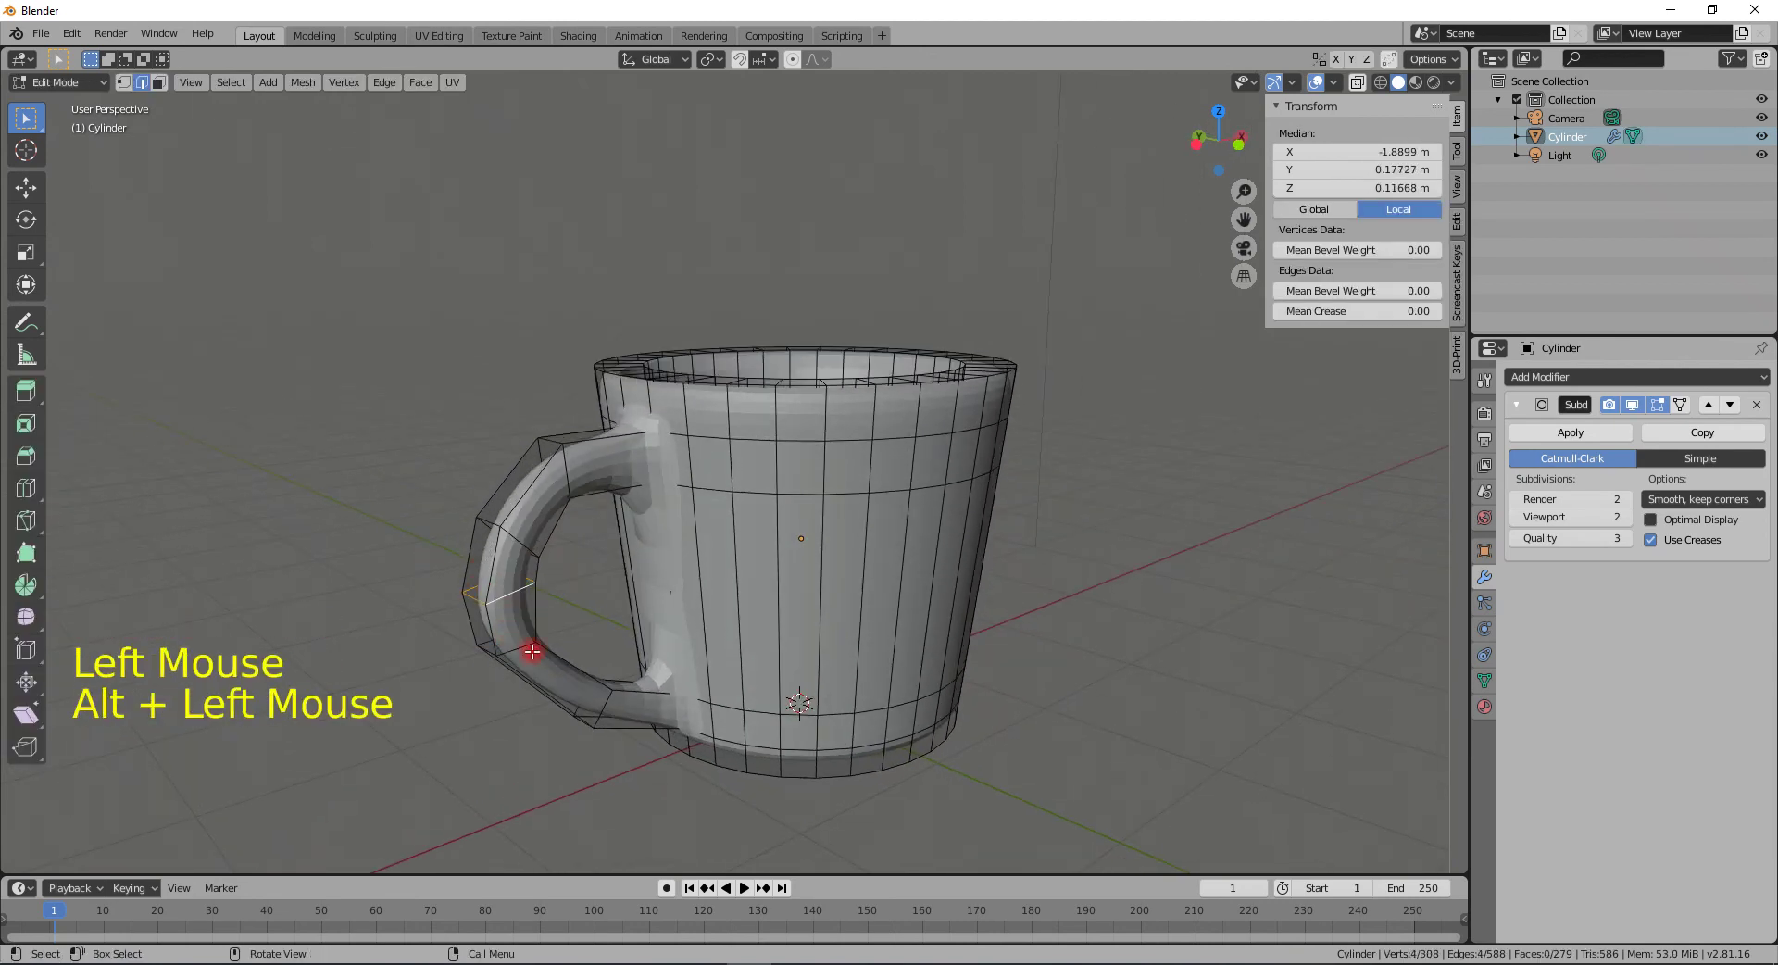
key("s")
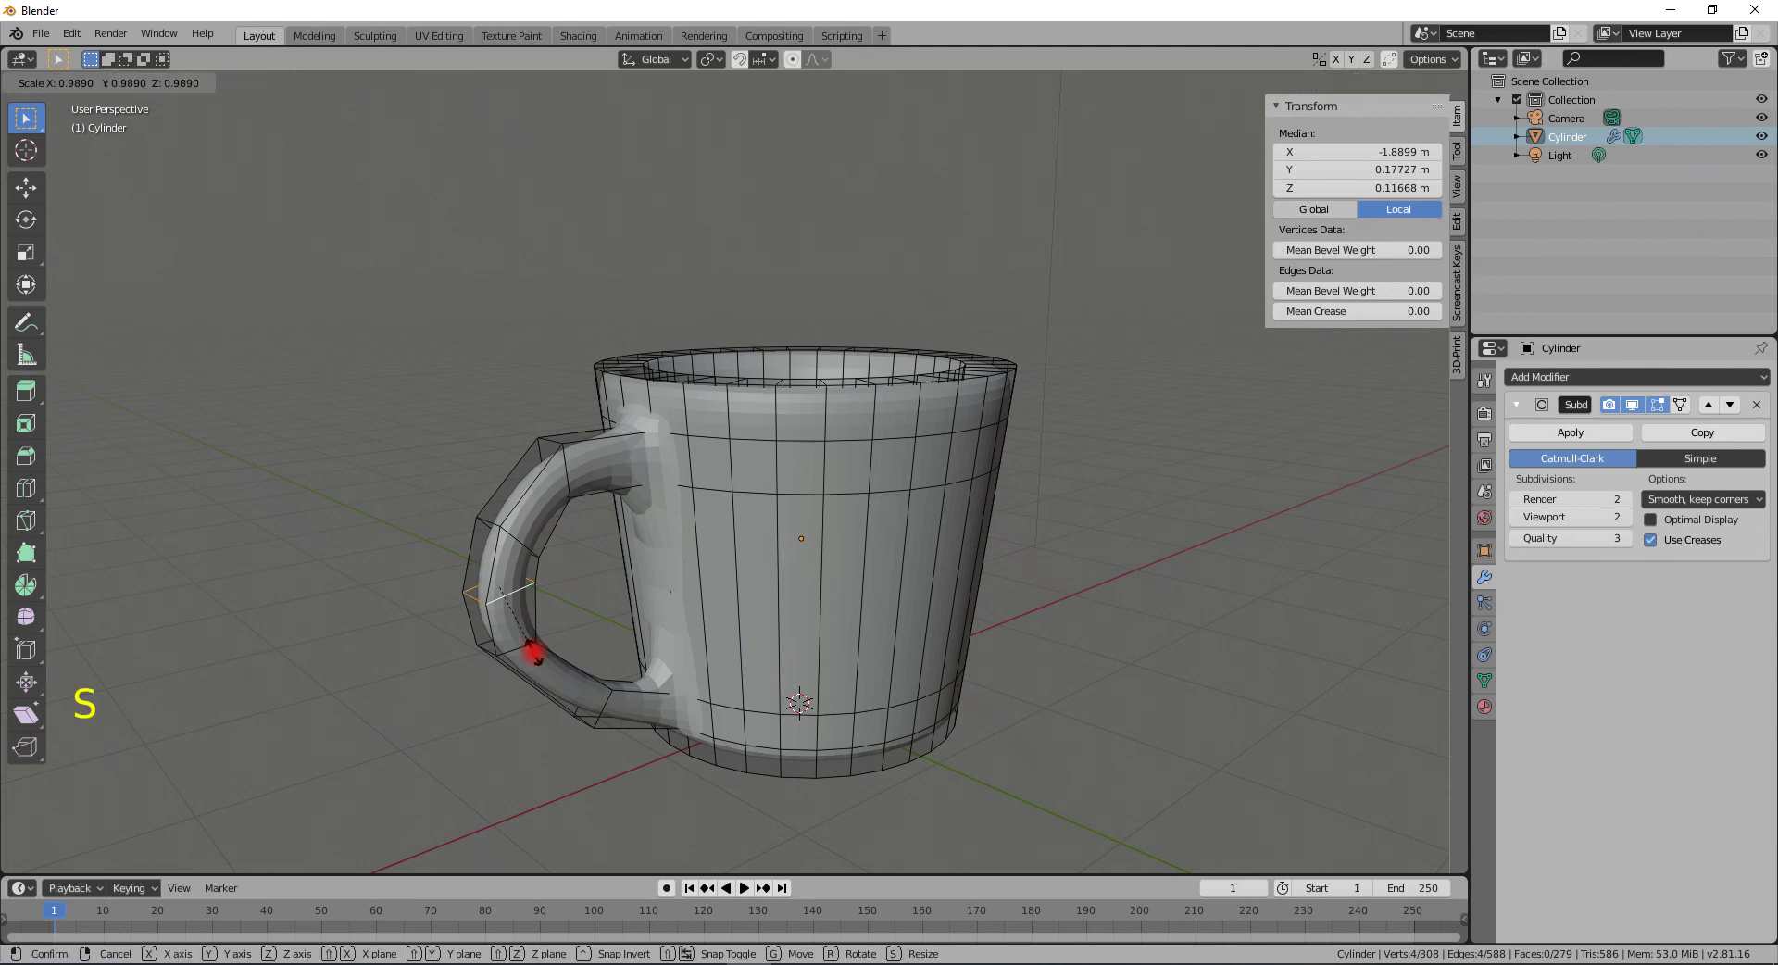
left_click(527, 639)
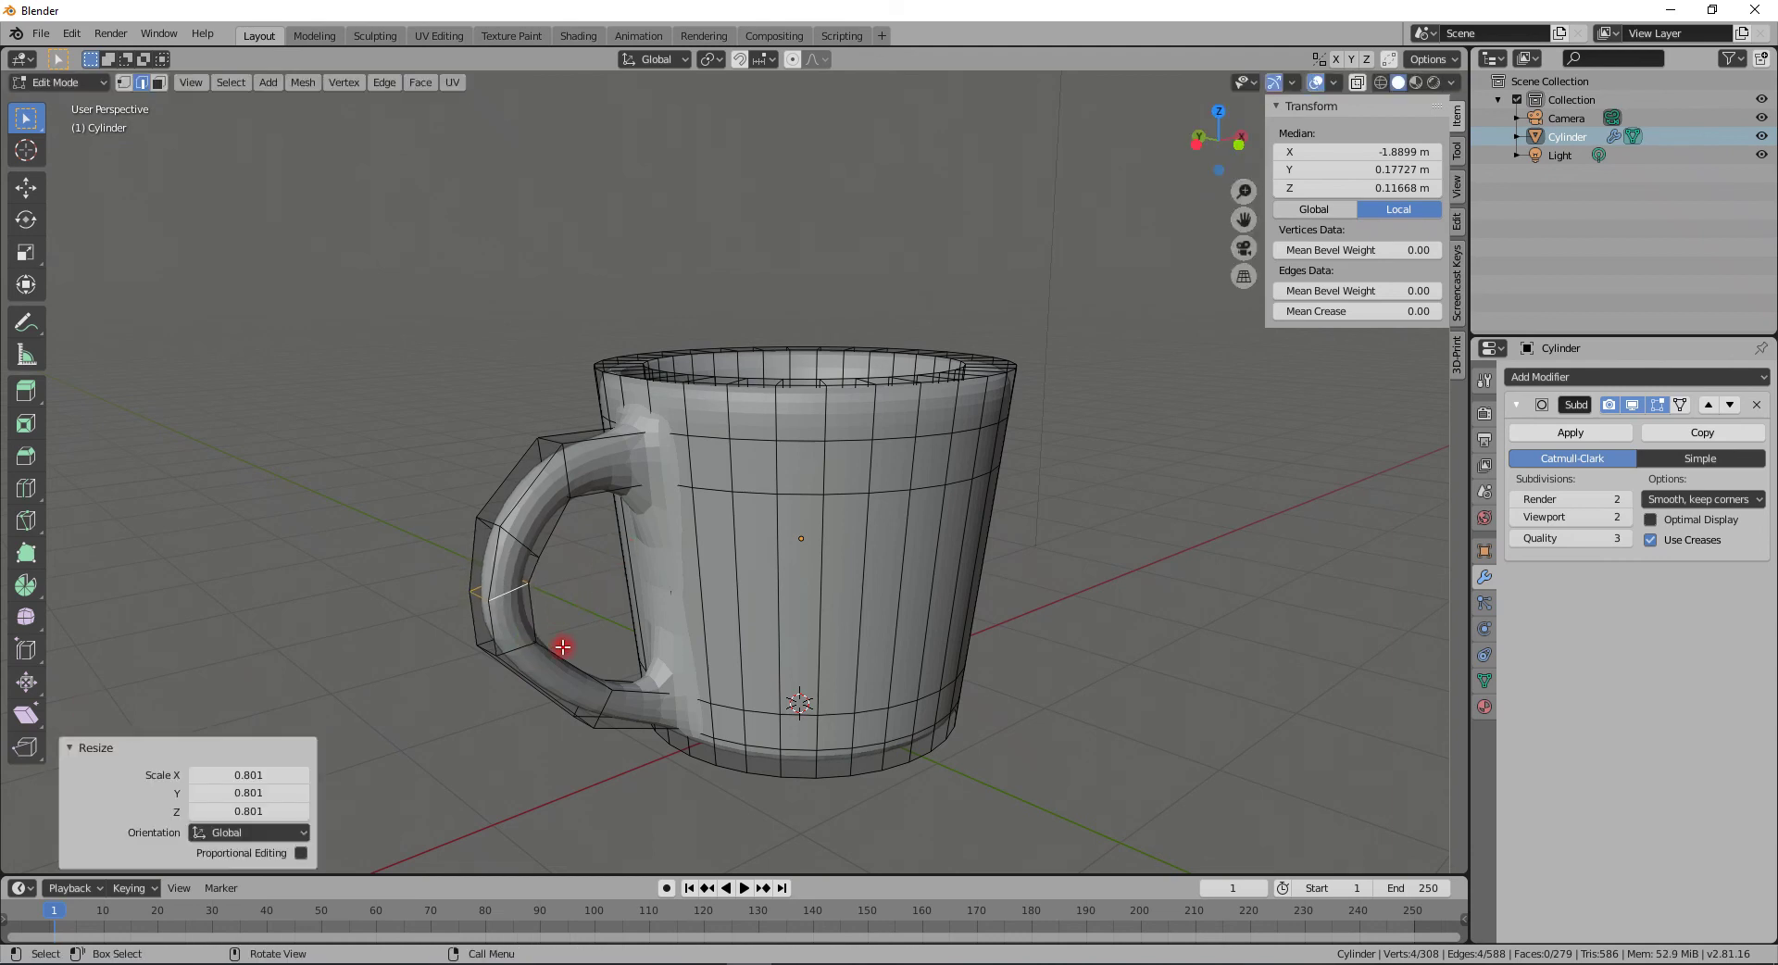
- Add the handle's next lower edge loop to the selection and move both loops about 0.09 m toward the cup along global X
left_click(516, 614, "alt+shift")
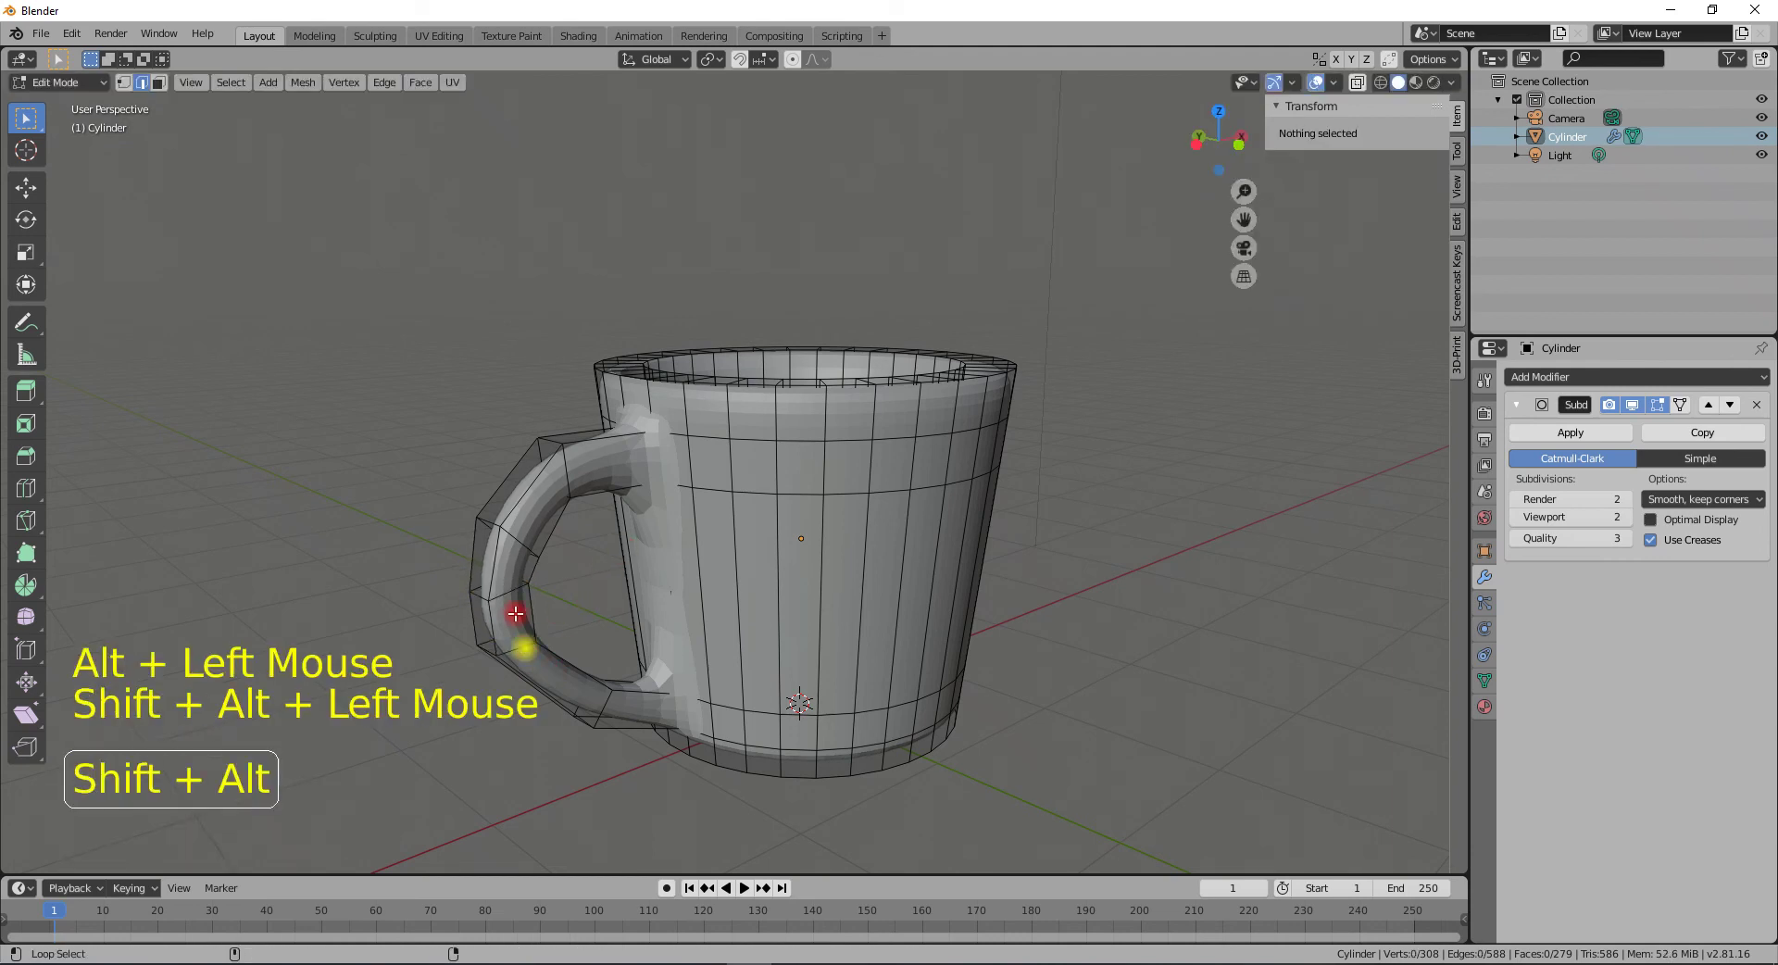
left_click(506, 596, "alt+shift")
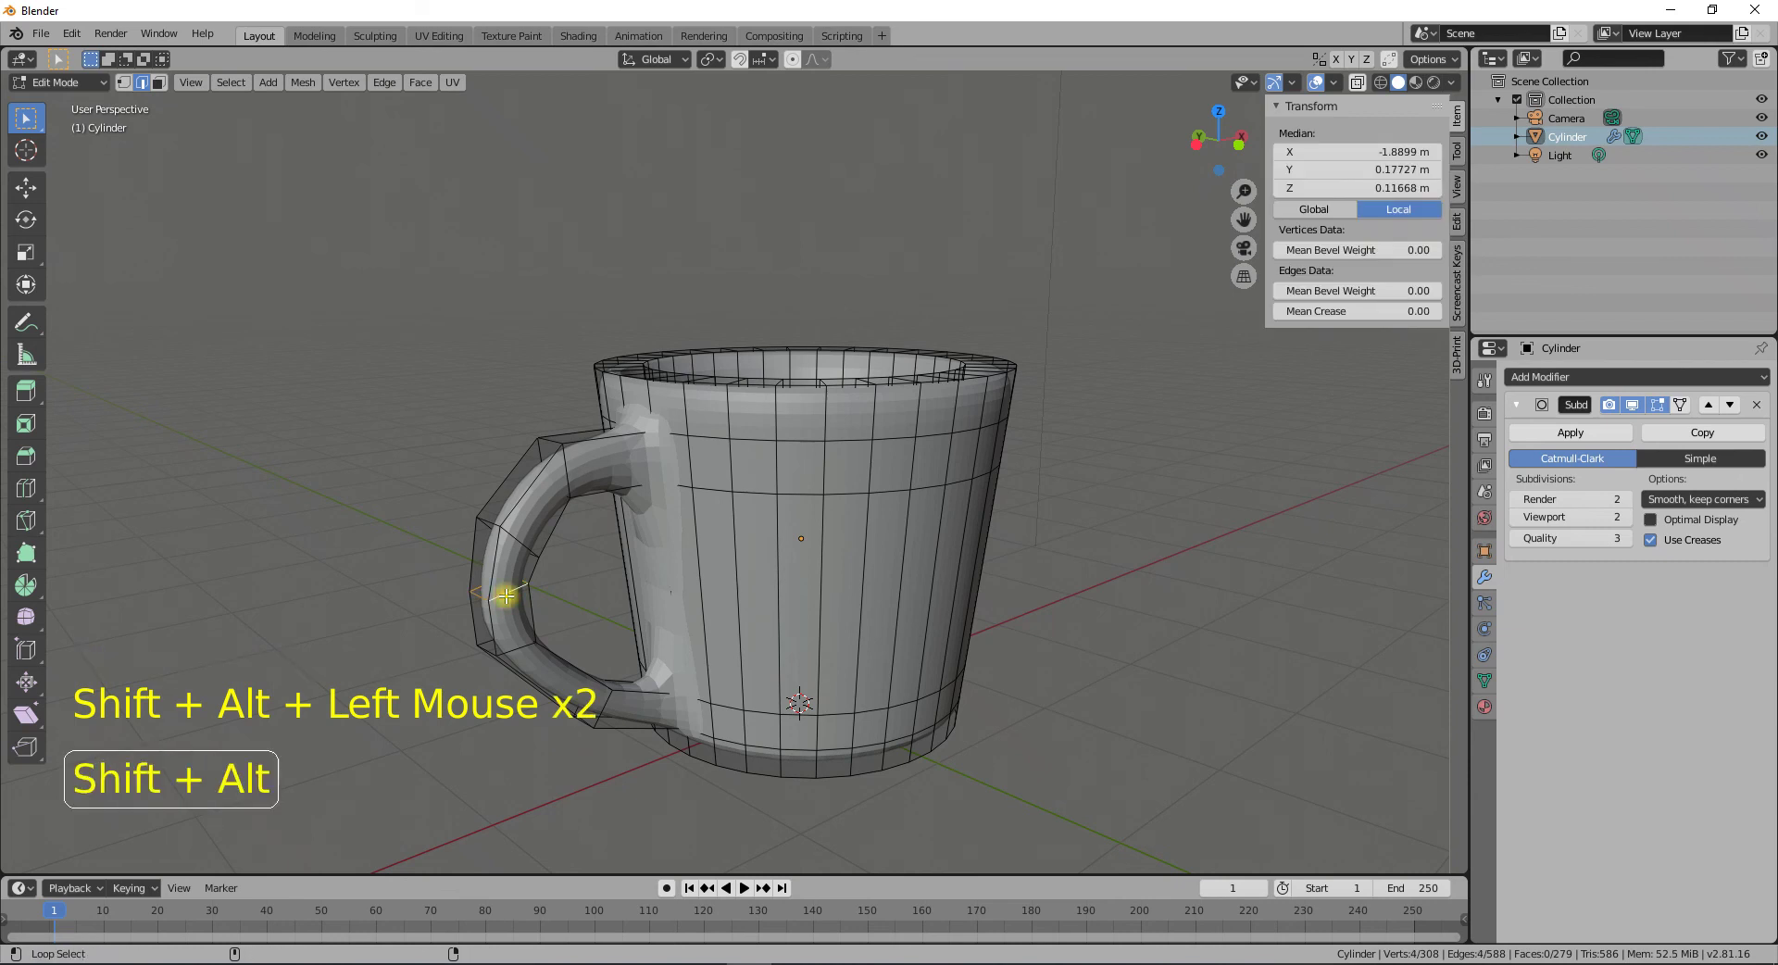
left_click(504, 608, "alt+shift")
left_click(508, 657, "alt+shift")
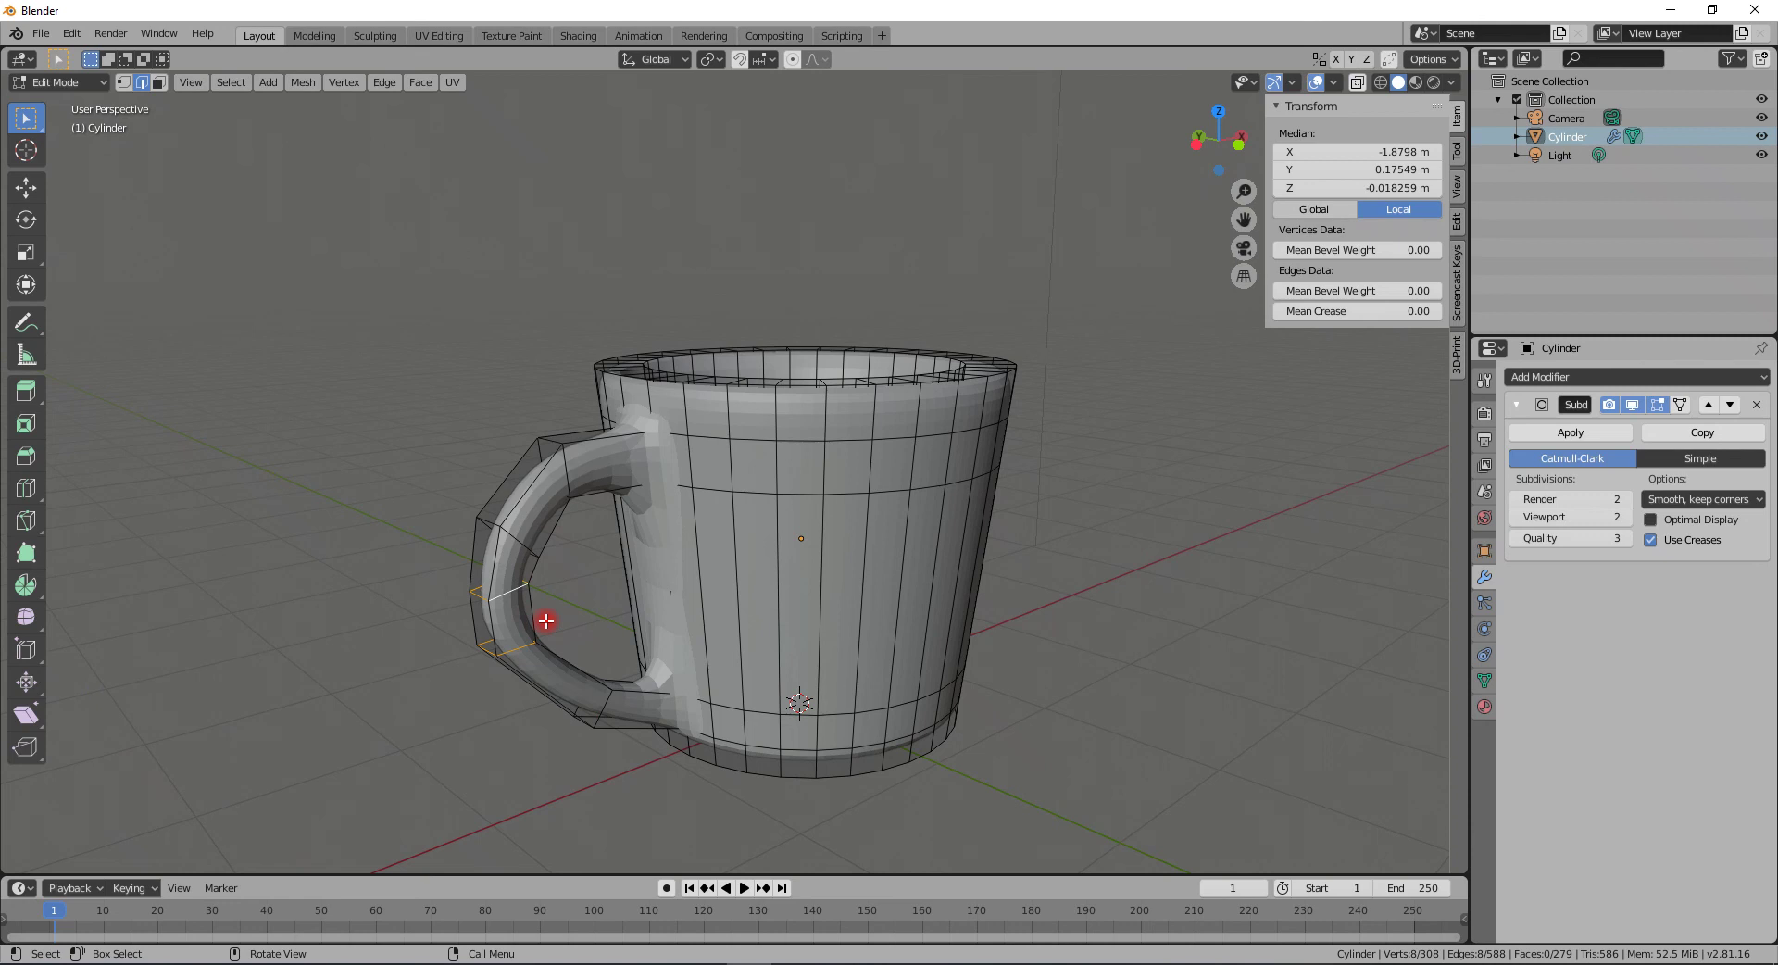
key("g")
key("x")
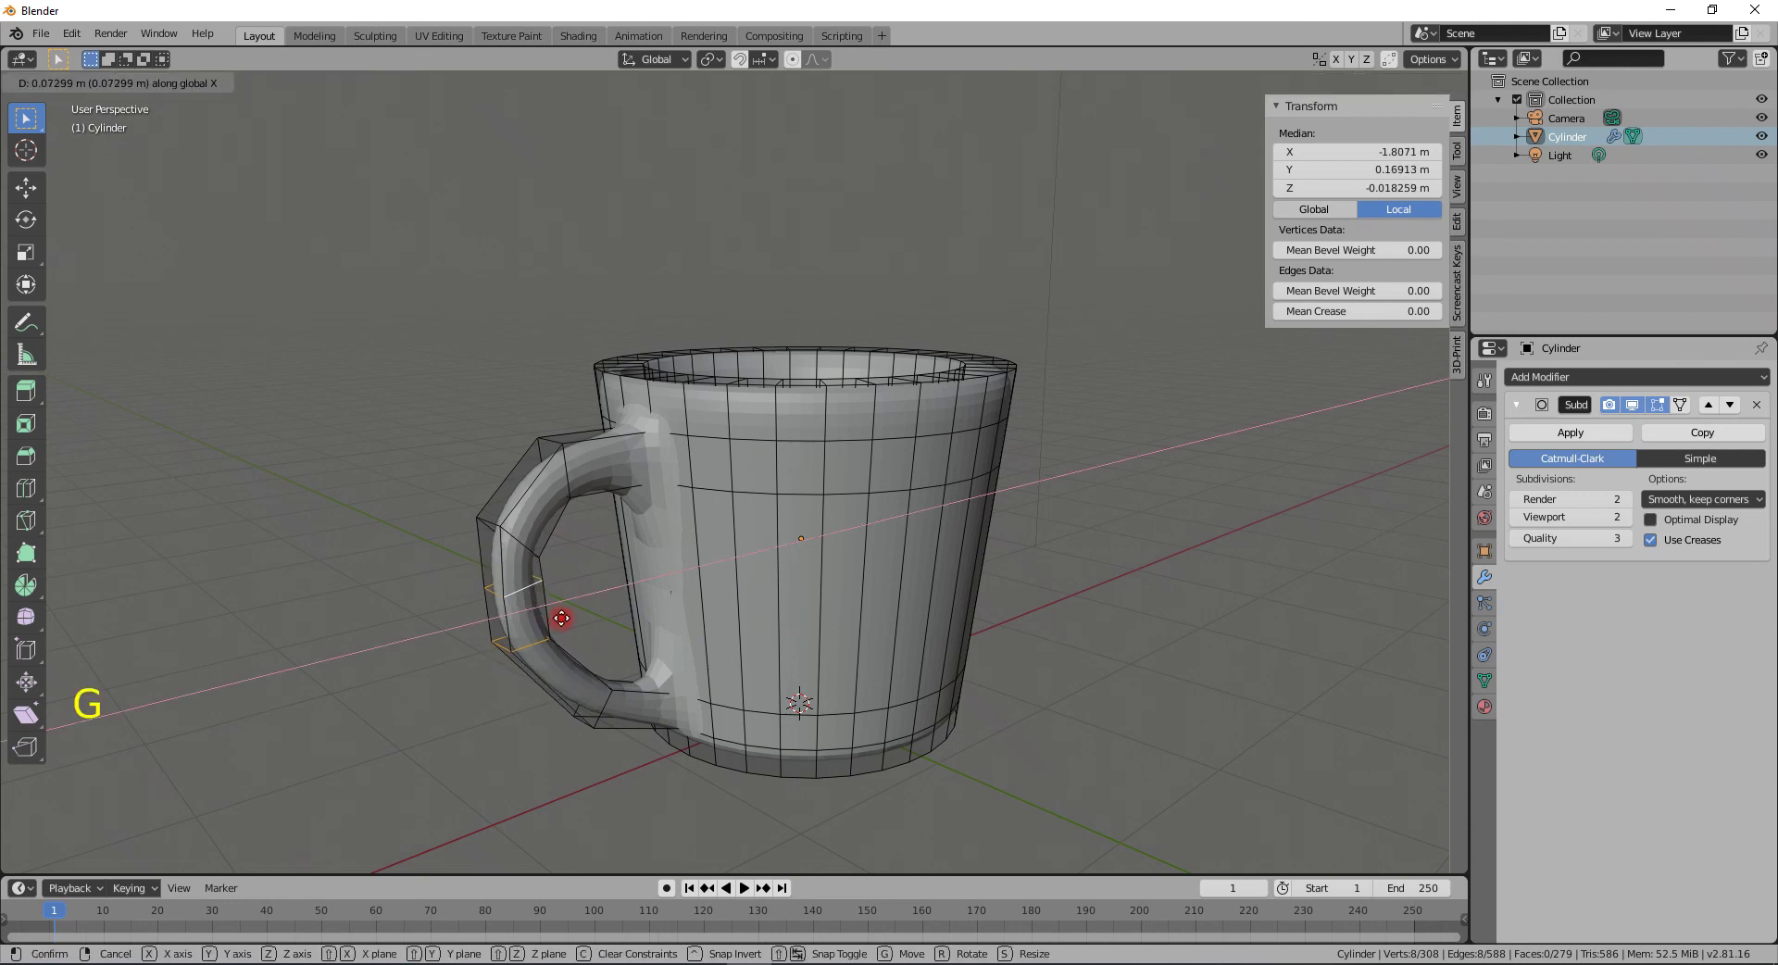
left_click(563, 617)
key("Tab")
middle_click_drag(602, 578, 848, 598)
- Add a loop cut just below the outer rim at factor -0.56 and another just inside the rim at factor 0.875
key("Tab")
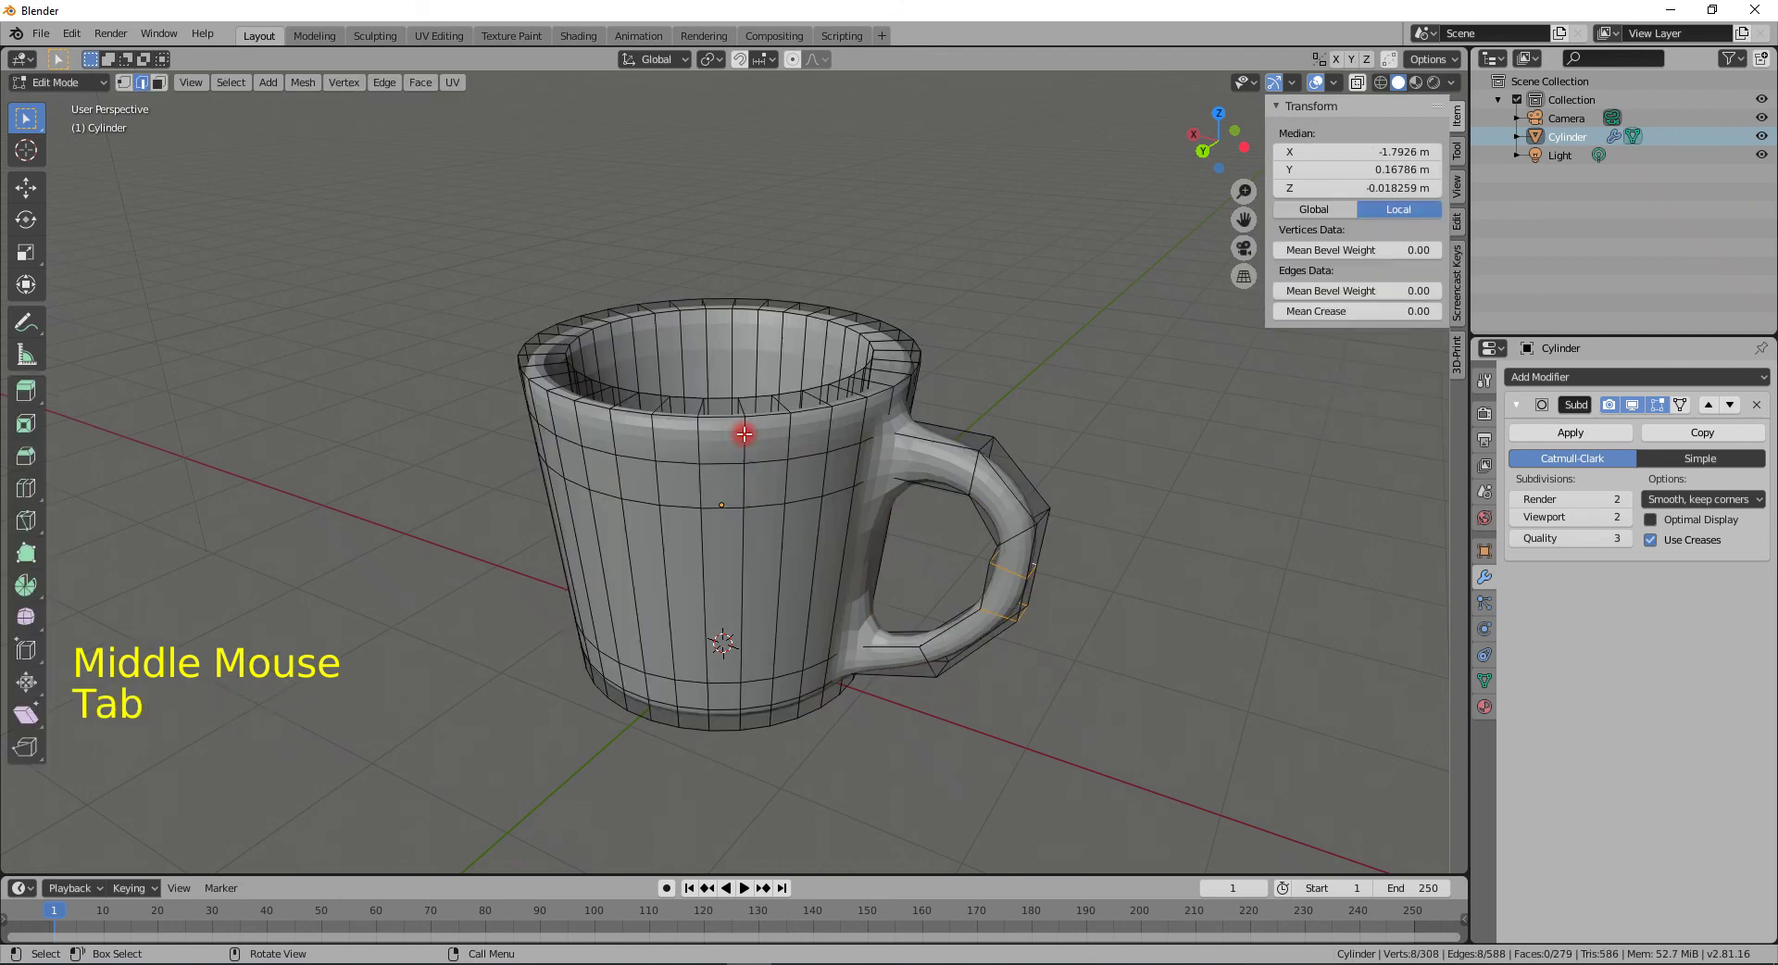
key("ctrl+r")
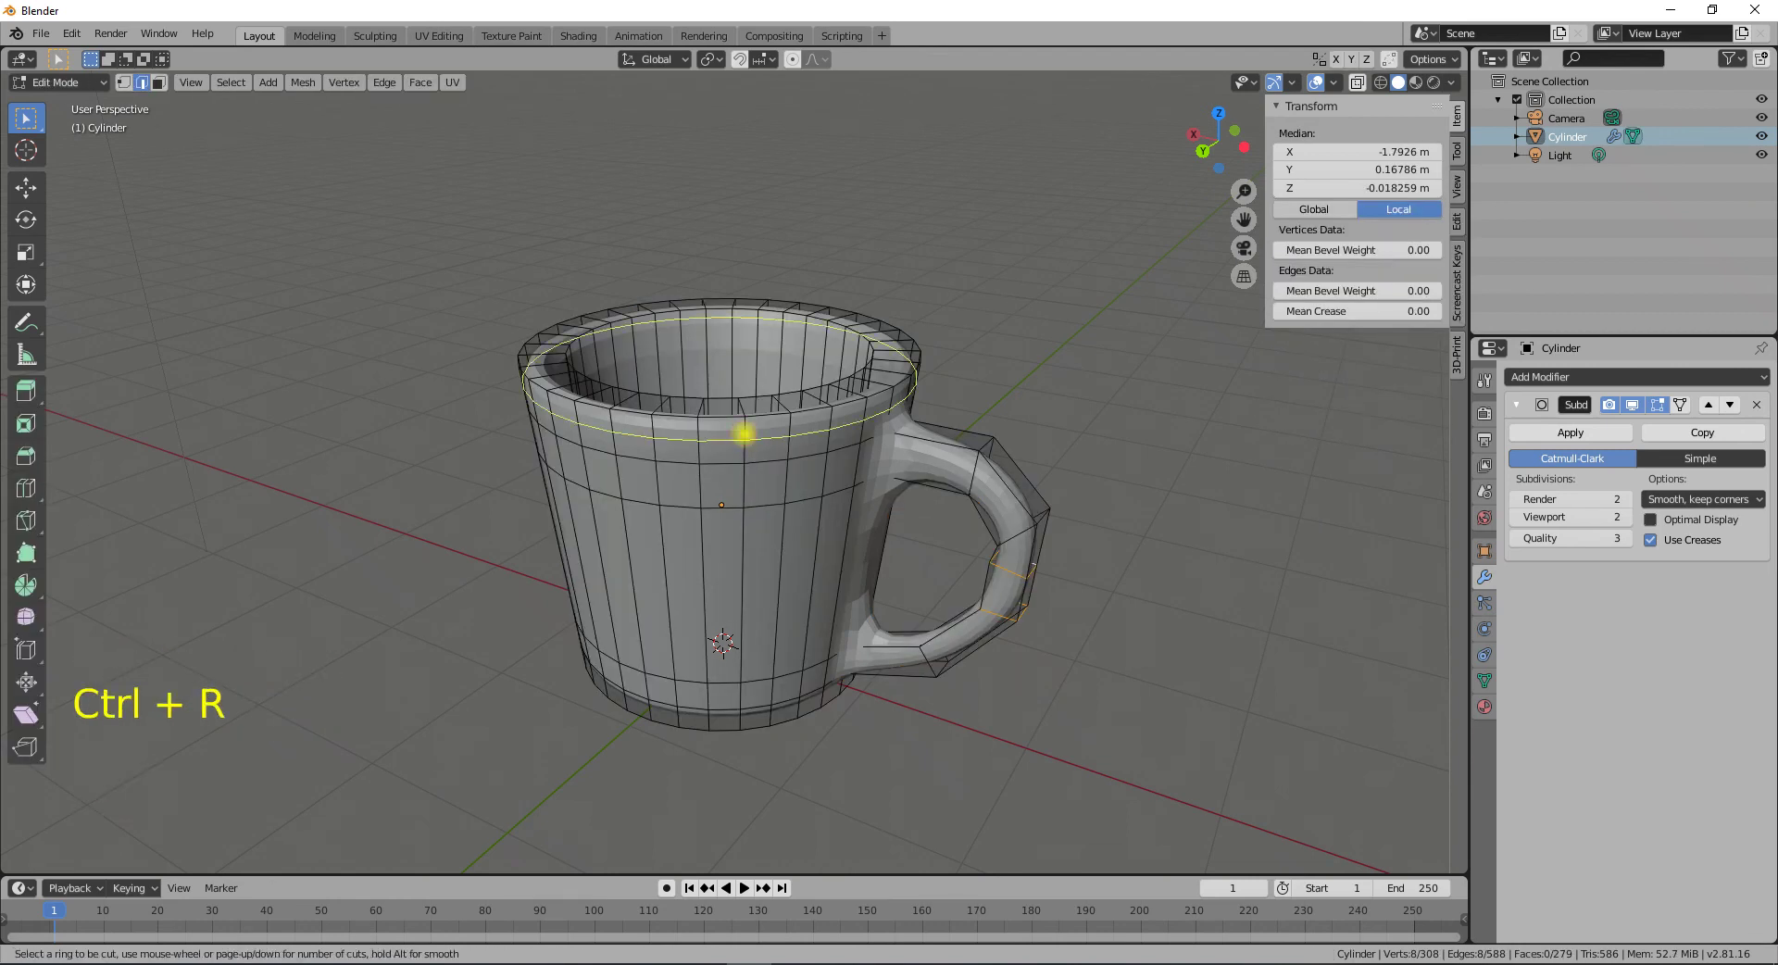
left_click(744, 433)
left_click(744, 422)
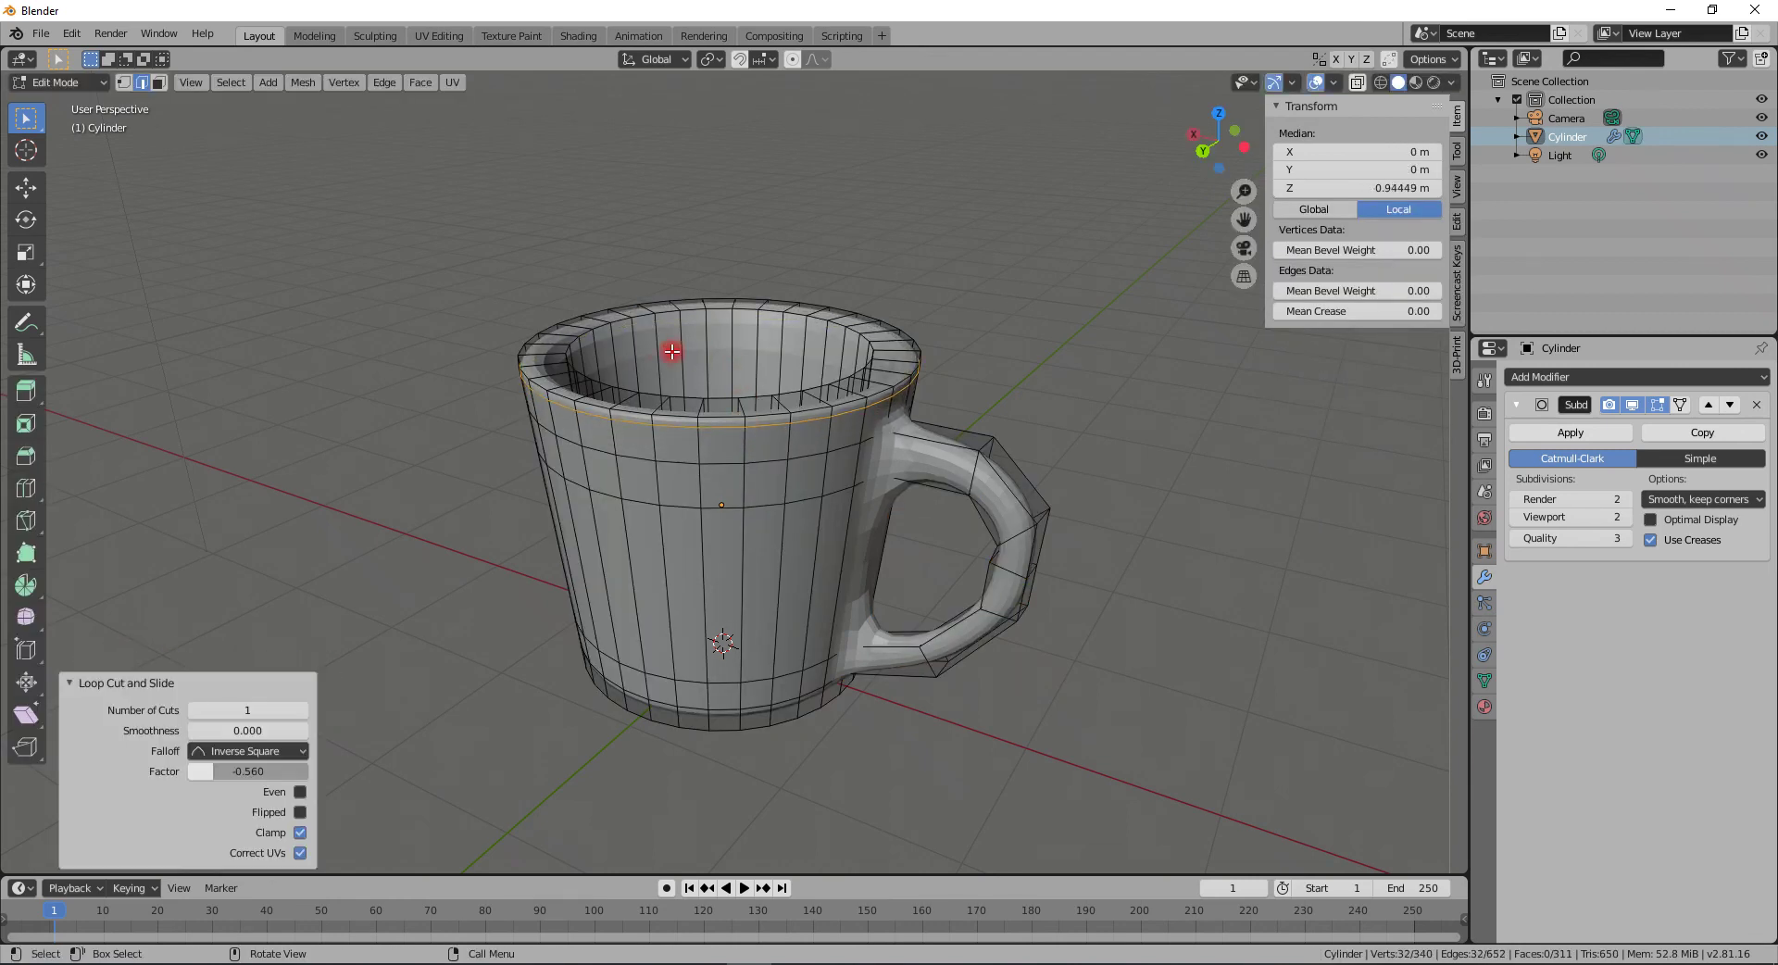
key("ctrl+r")
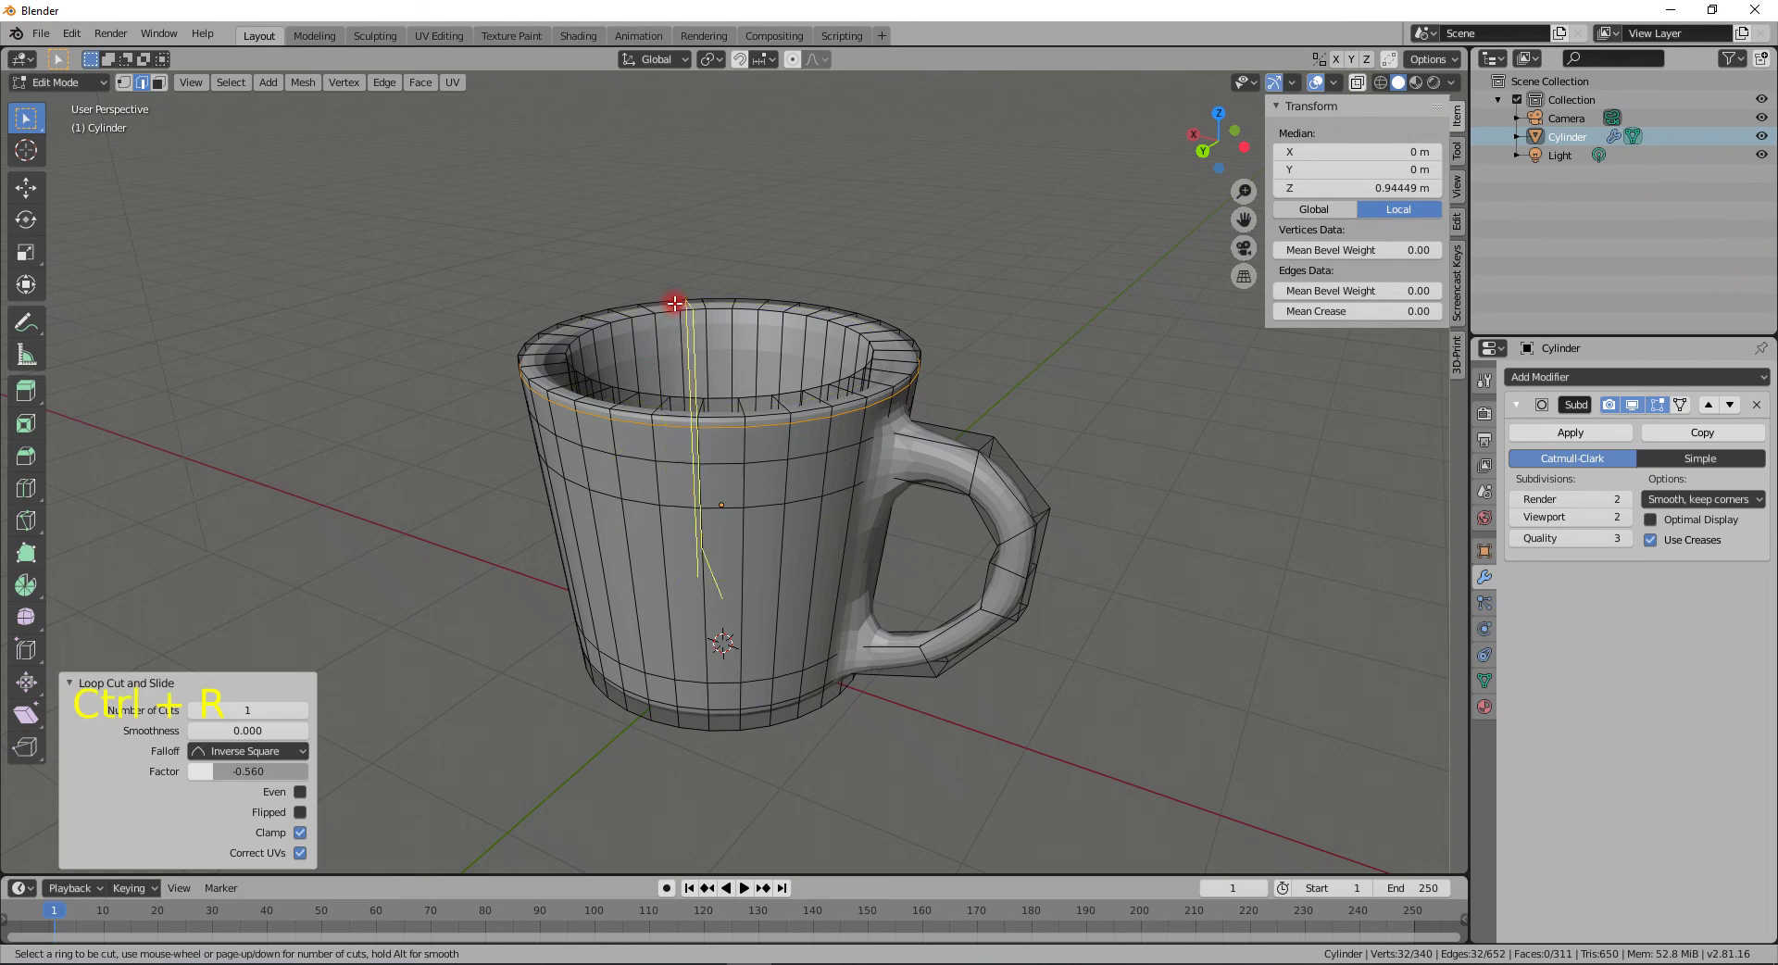
left_click(679, 320)
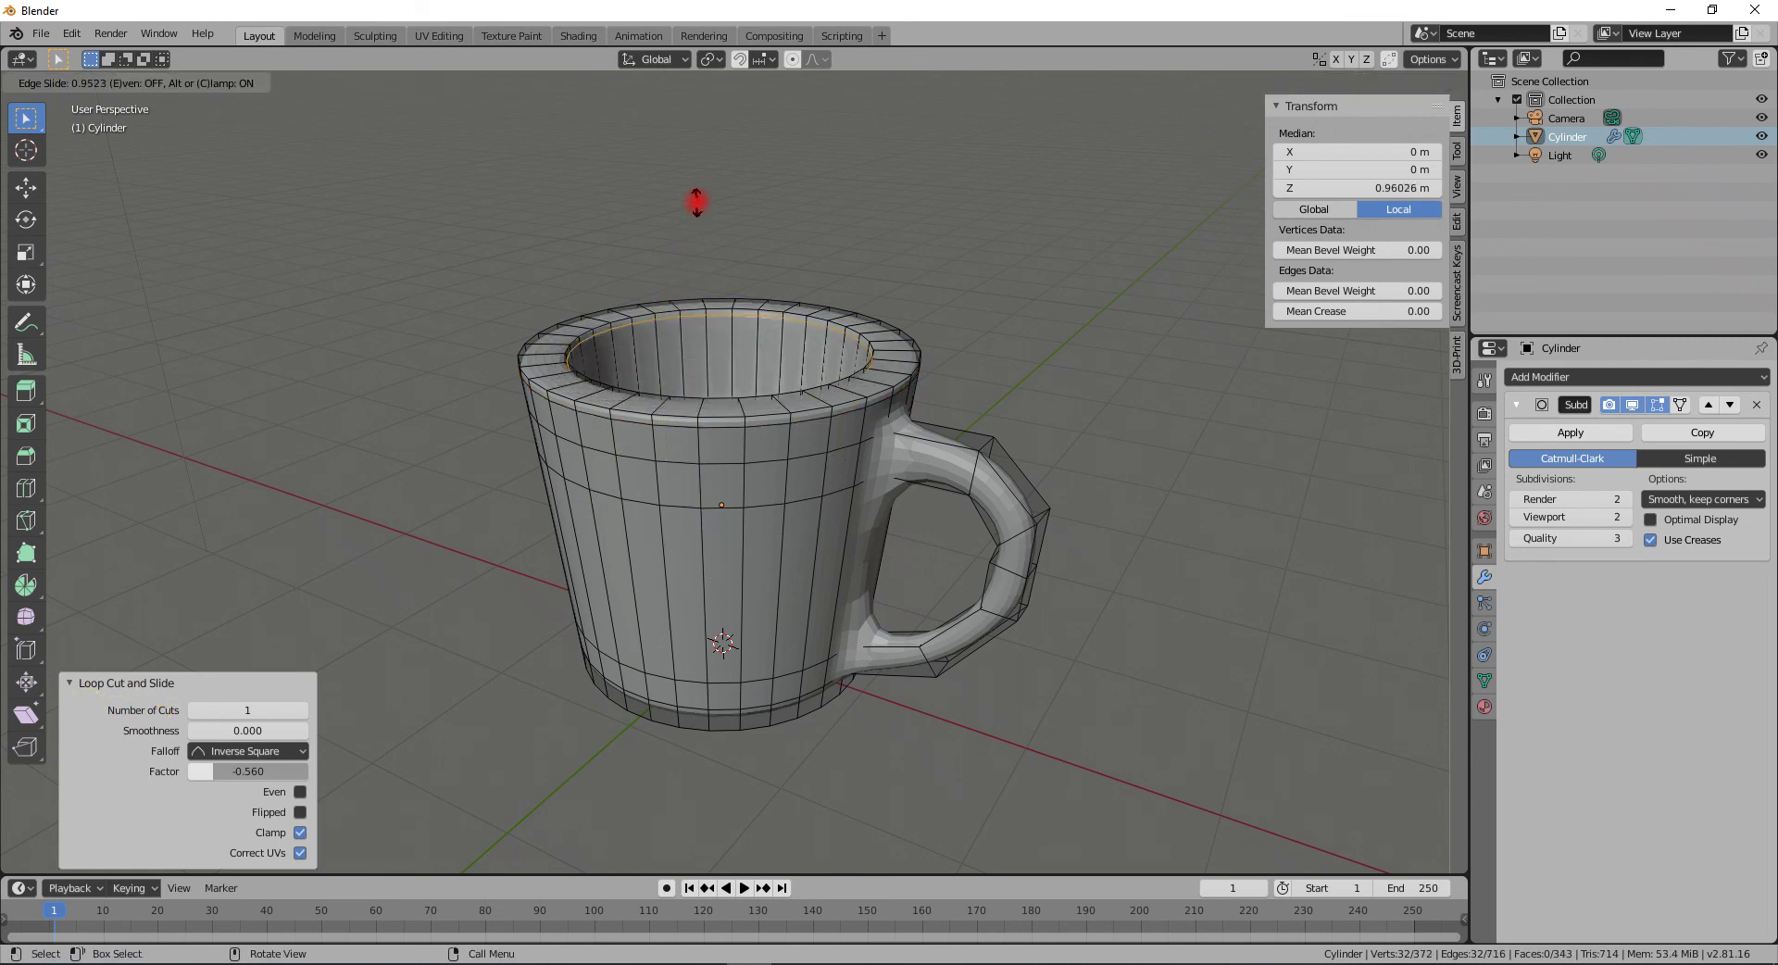
left_click(694, 217)
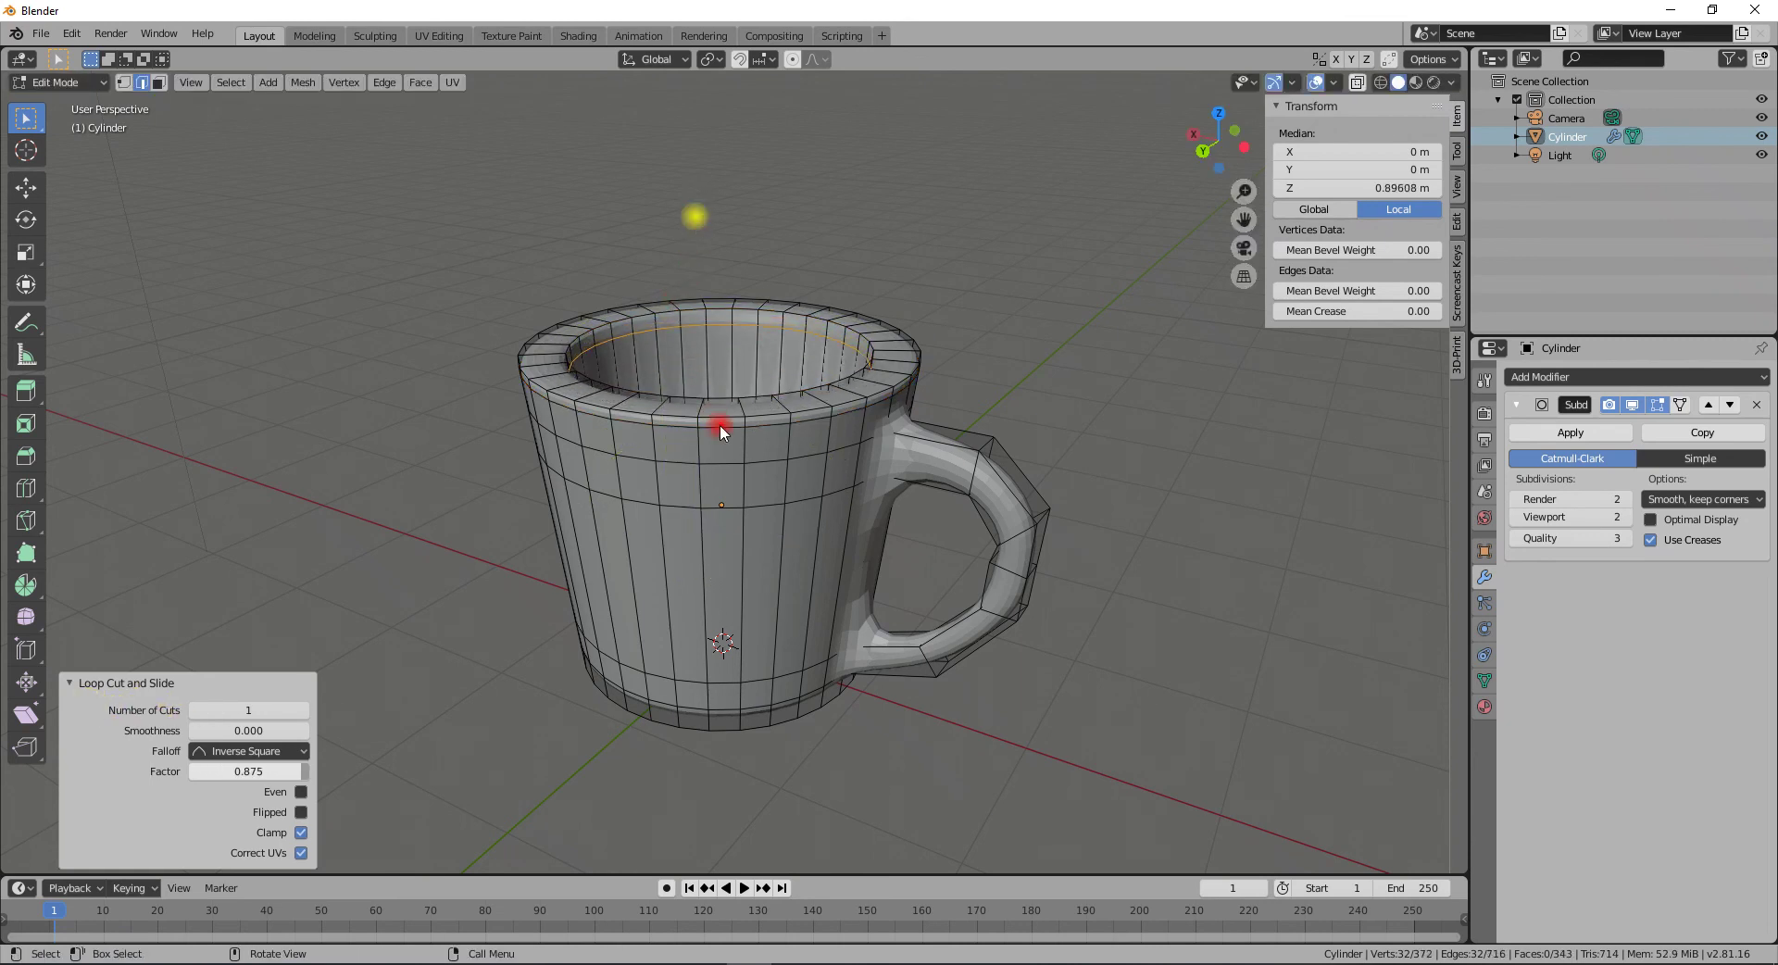
key("Tab")
middle_click_drag(793, 509, 815, 360)
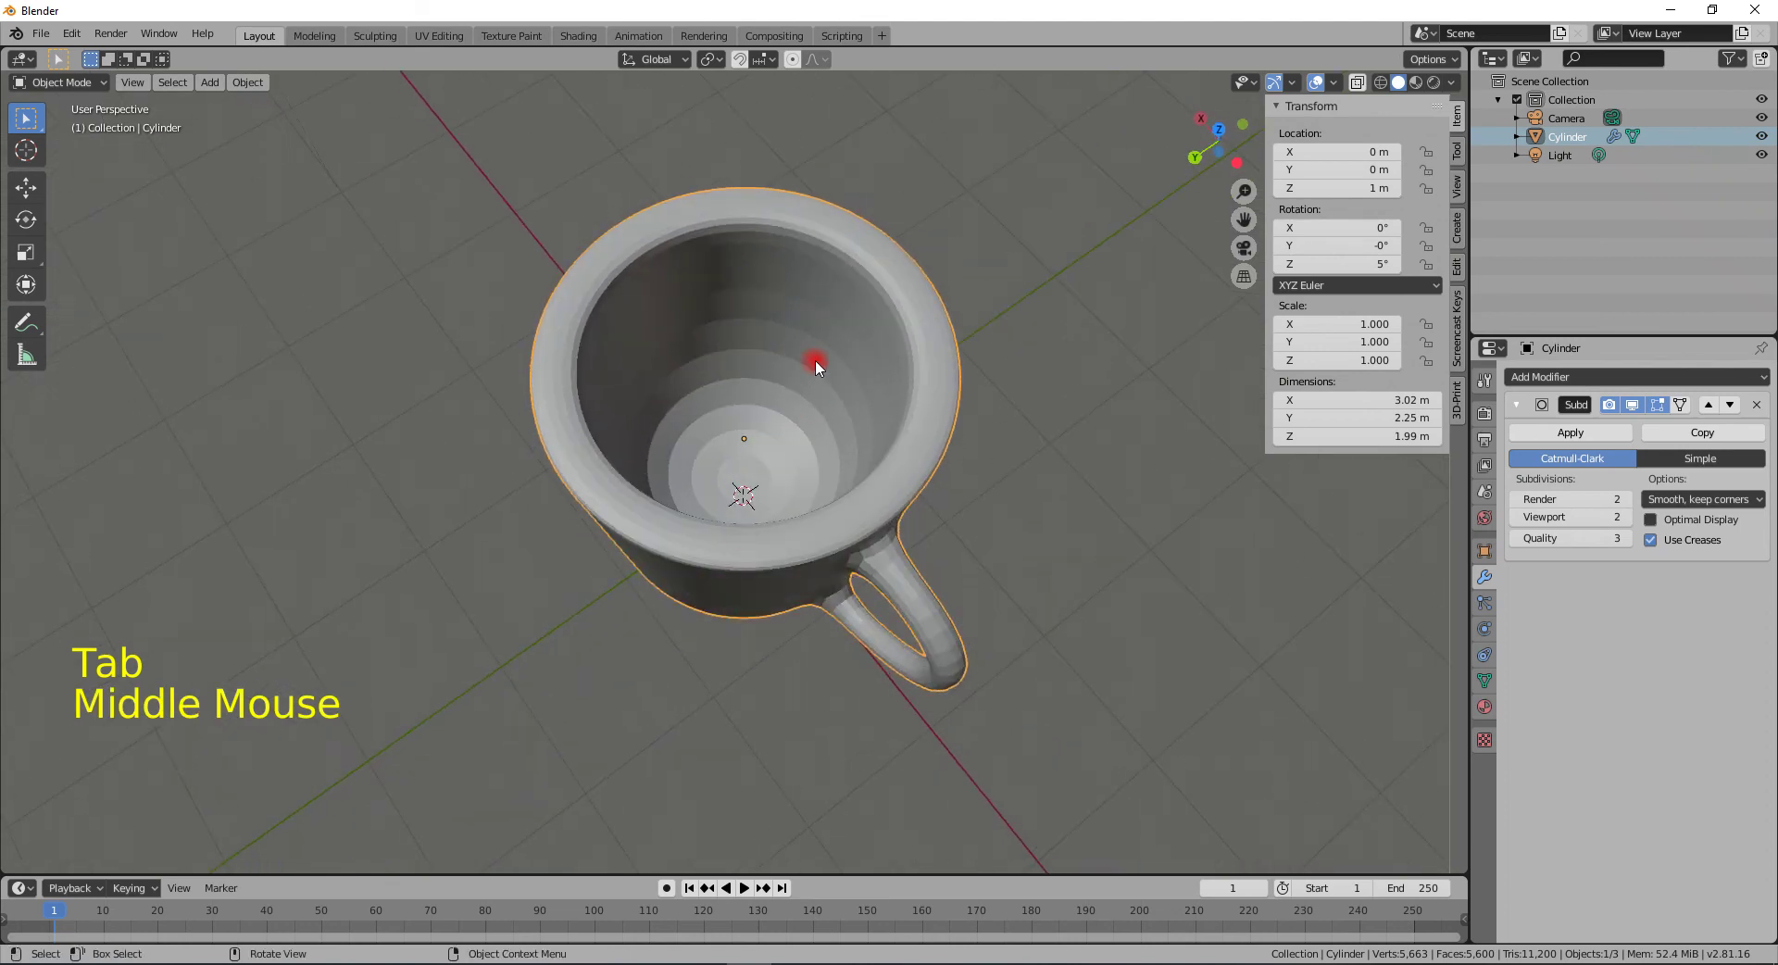
- Add a loop cut around the cup's inner wall and slide it down to the inner floor at factor -1
key("Tab")
key("ctrl+r")
left_click_drag(833, 323, 814, 397)
middle_click_drag(814, 397, 710, 741)
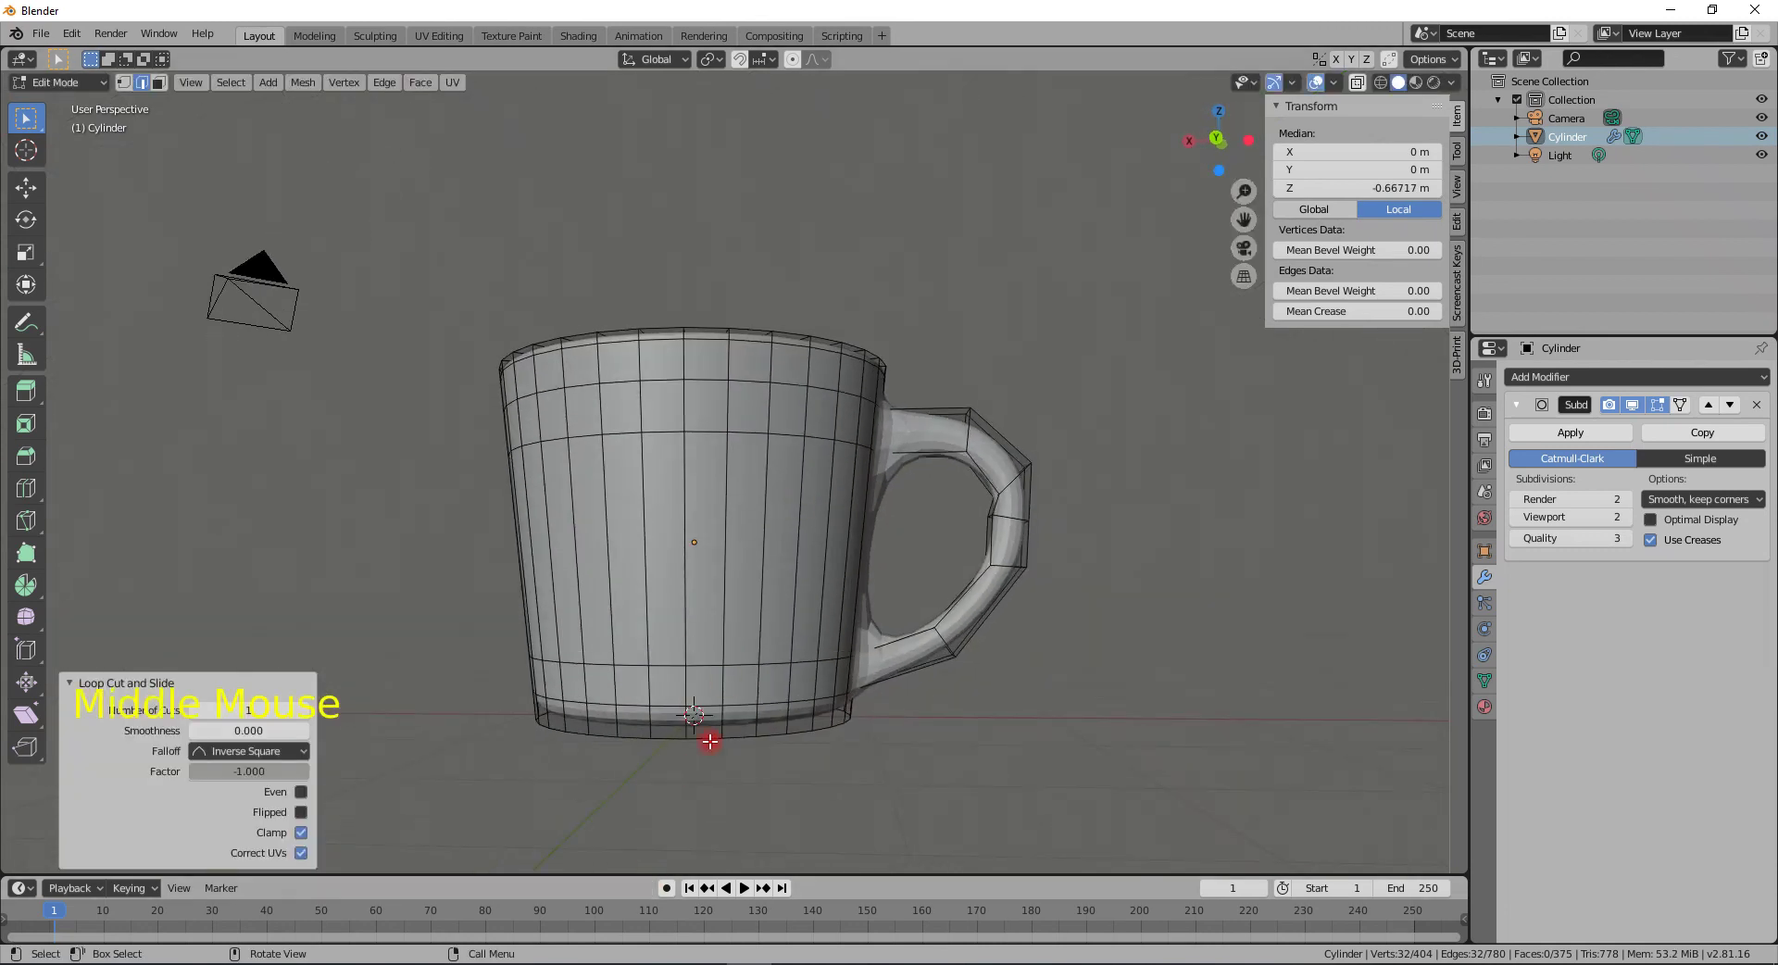
- Add a loop cut around the outer wall just above the base, at about -0.98 m local Z
key("Tab")
key("Tab")
key("ctrl+r")
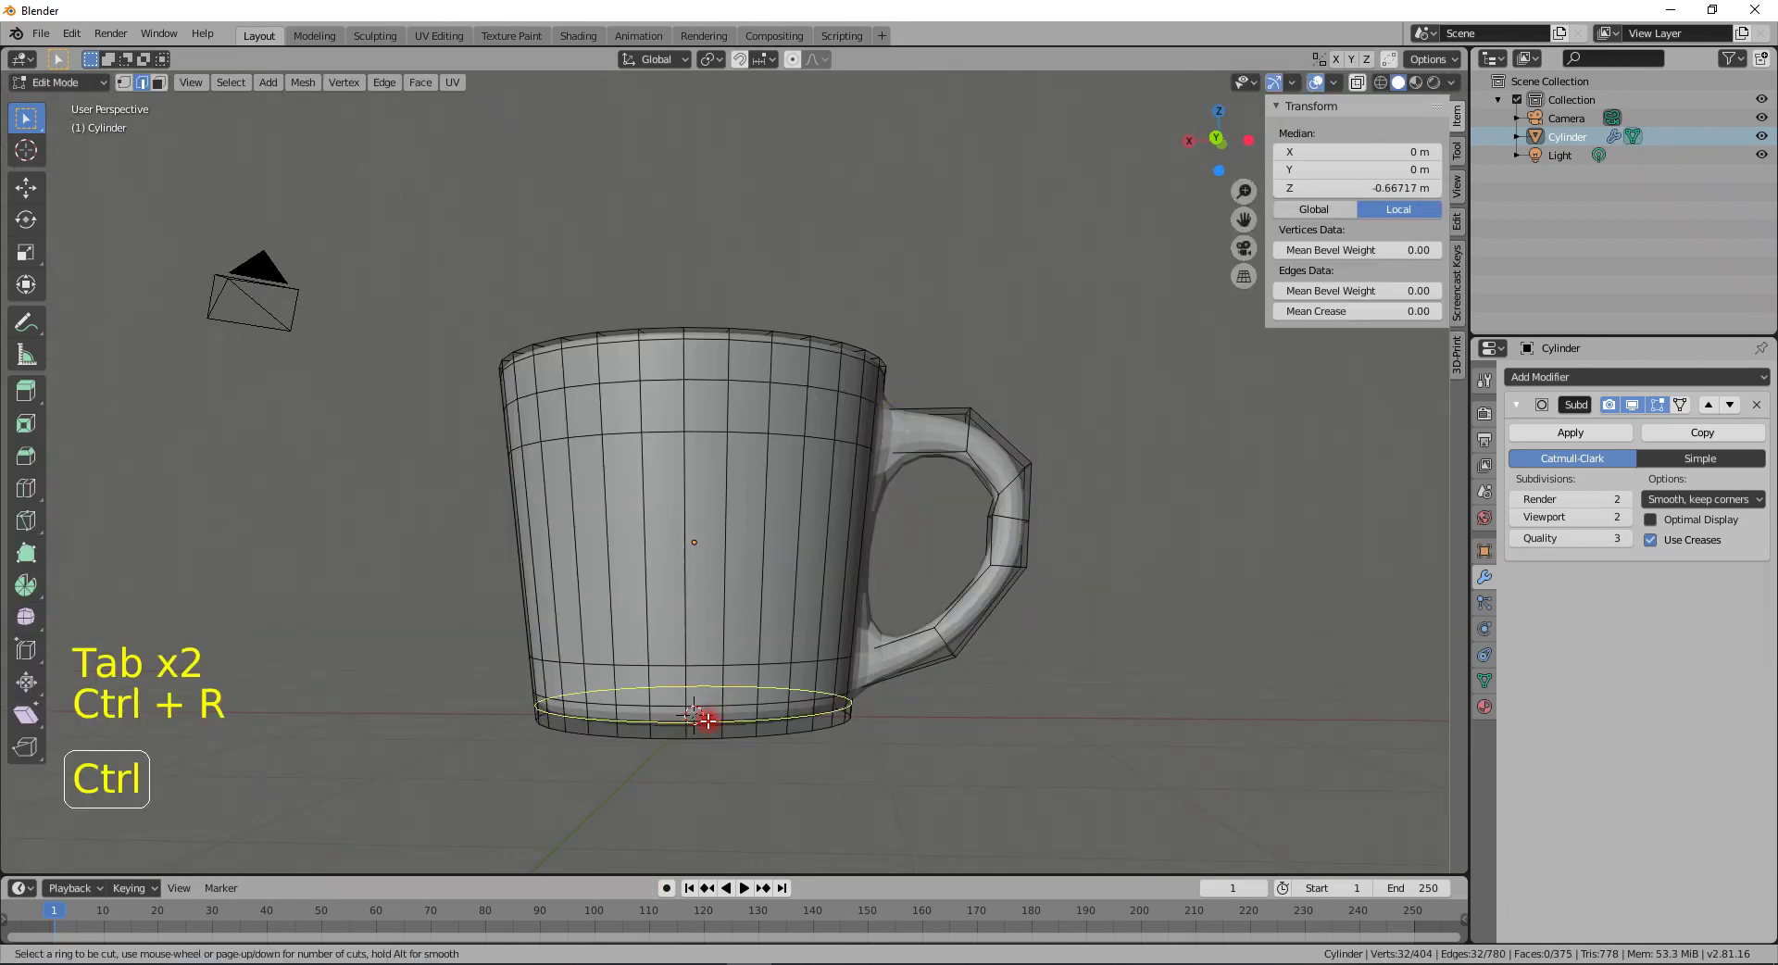
left_click_drag(707, 715, 766, 763)
key("Tab")
middle_click_drag(766, 762, 830, 504)
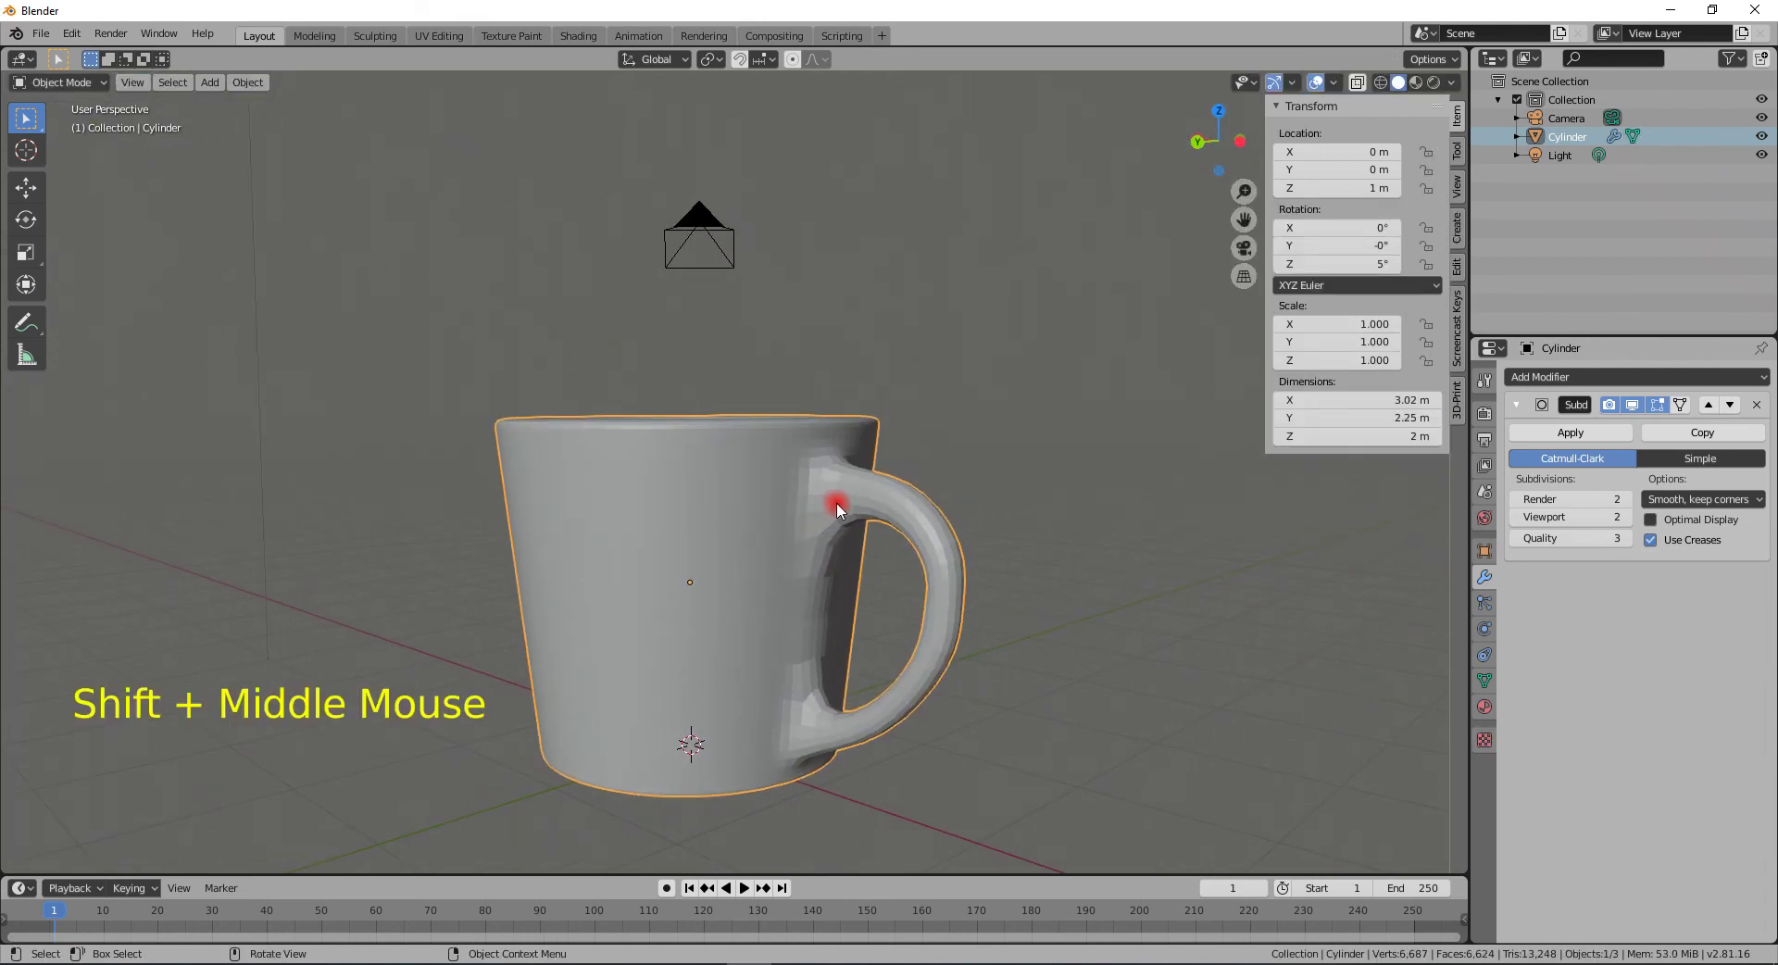
- Add a loop cut to the upper handle arm at factor 0.735 and one to the lower arm, both slid close to the cup wall
scroll(865, 504, "up", 1)
key("Tab")
key("ctrl+r")
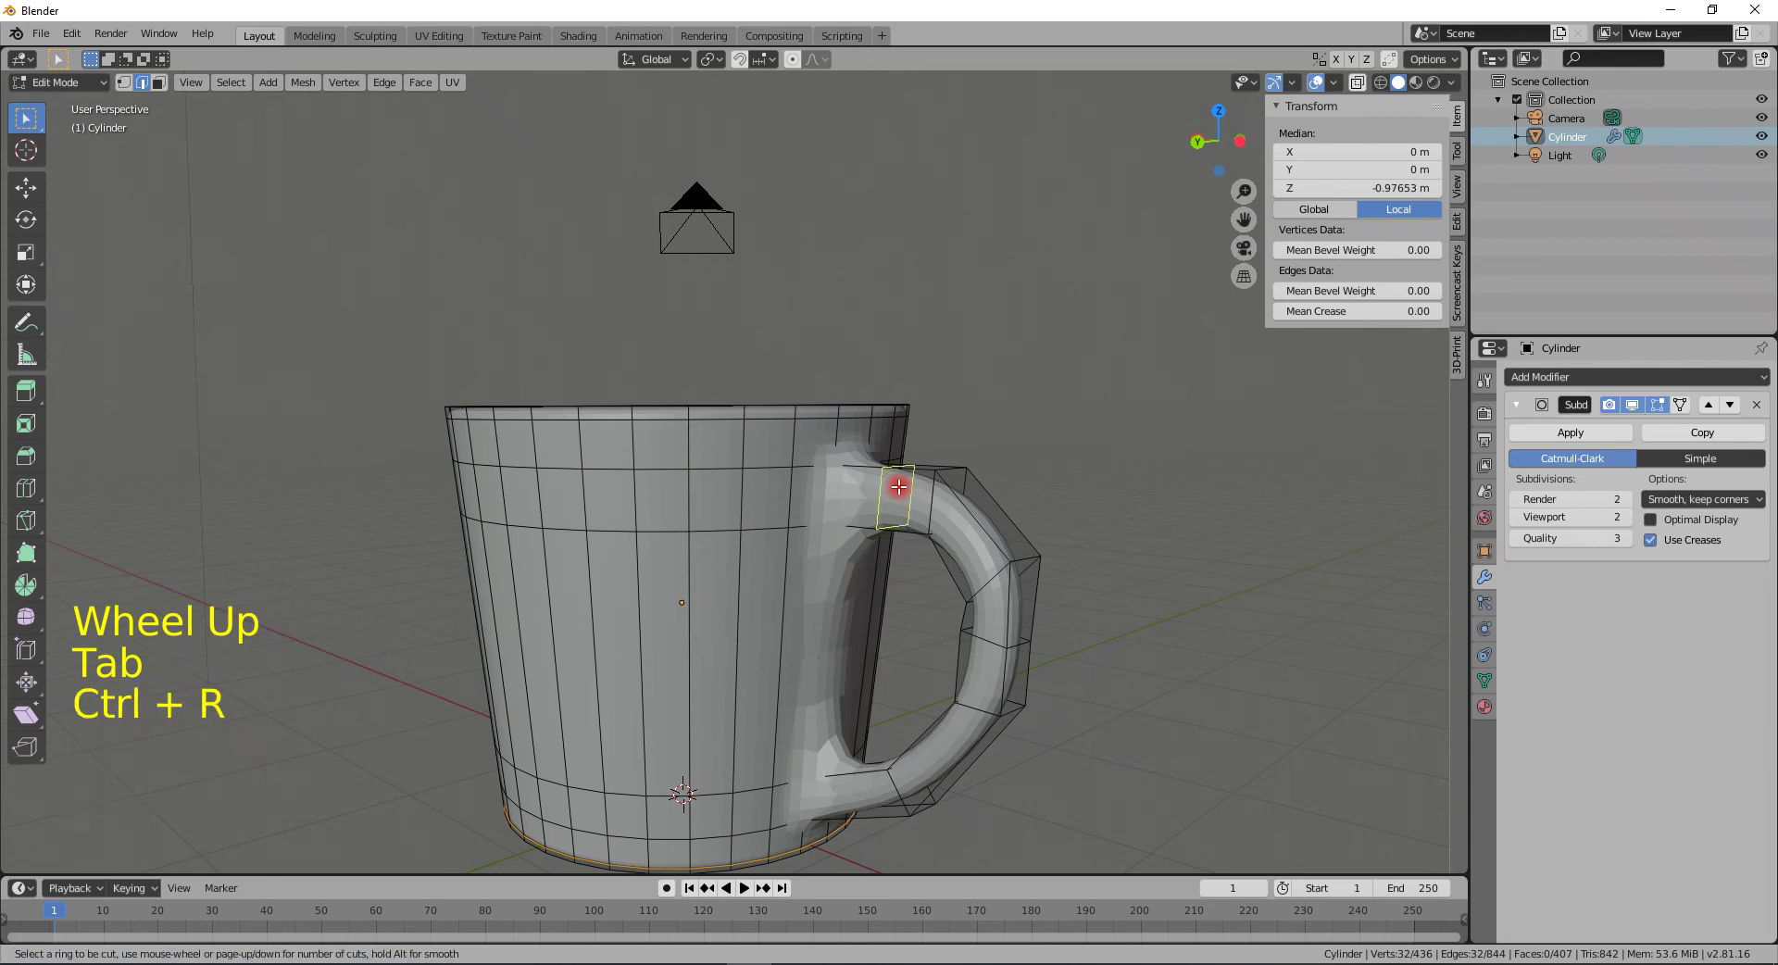
left_click(898, 487)
left_click(862, 489)
key("ctrl+r")
left_click(860, 778)
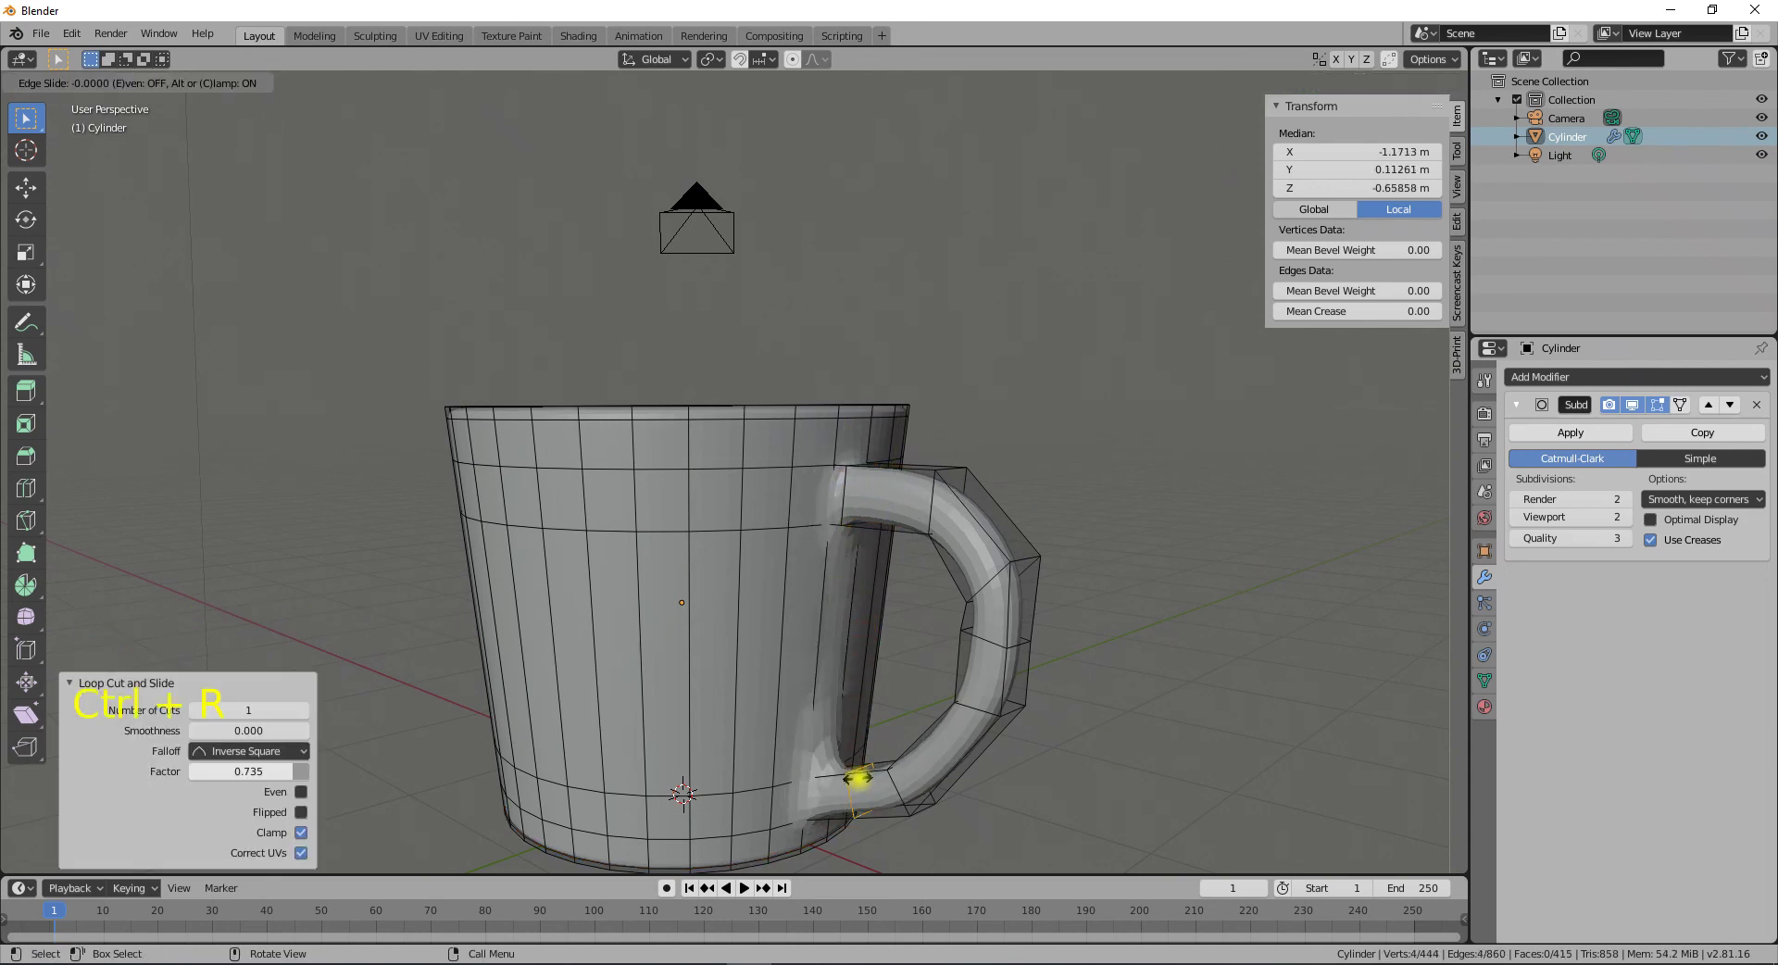
left_click(827, 777)
key("Tab")
mouse_move(917, 781)
middle_mouse_down()
mouse_move(1086, 747)
mouse_move(1027, 715)
mouse_move(969, 720)
mouse_move(923, 769)
middle_mouse_up()
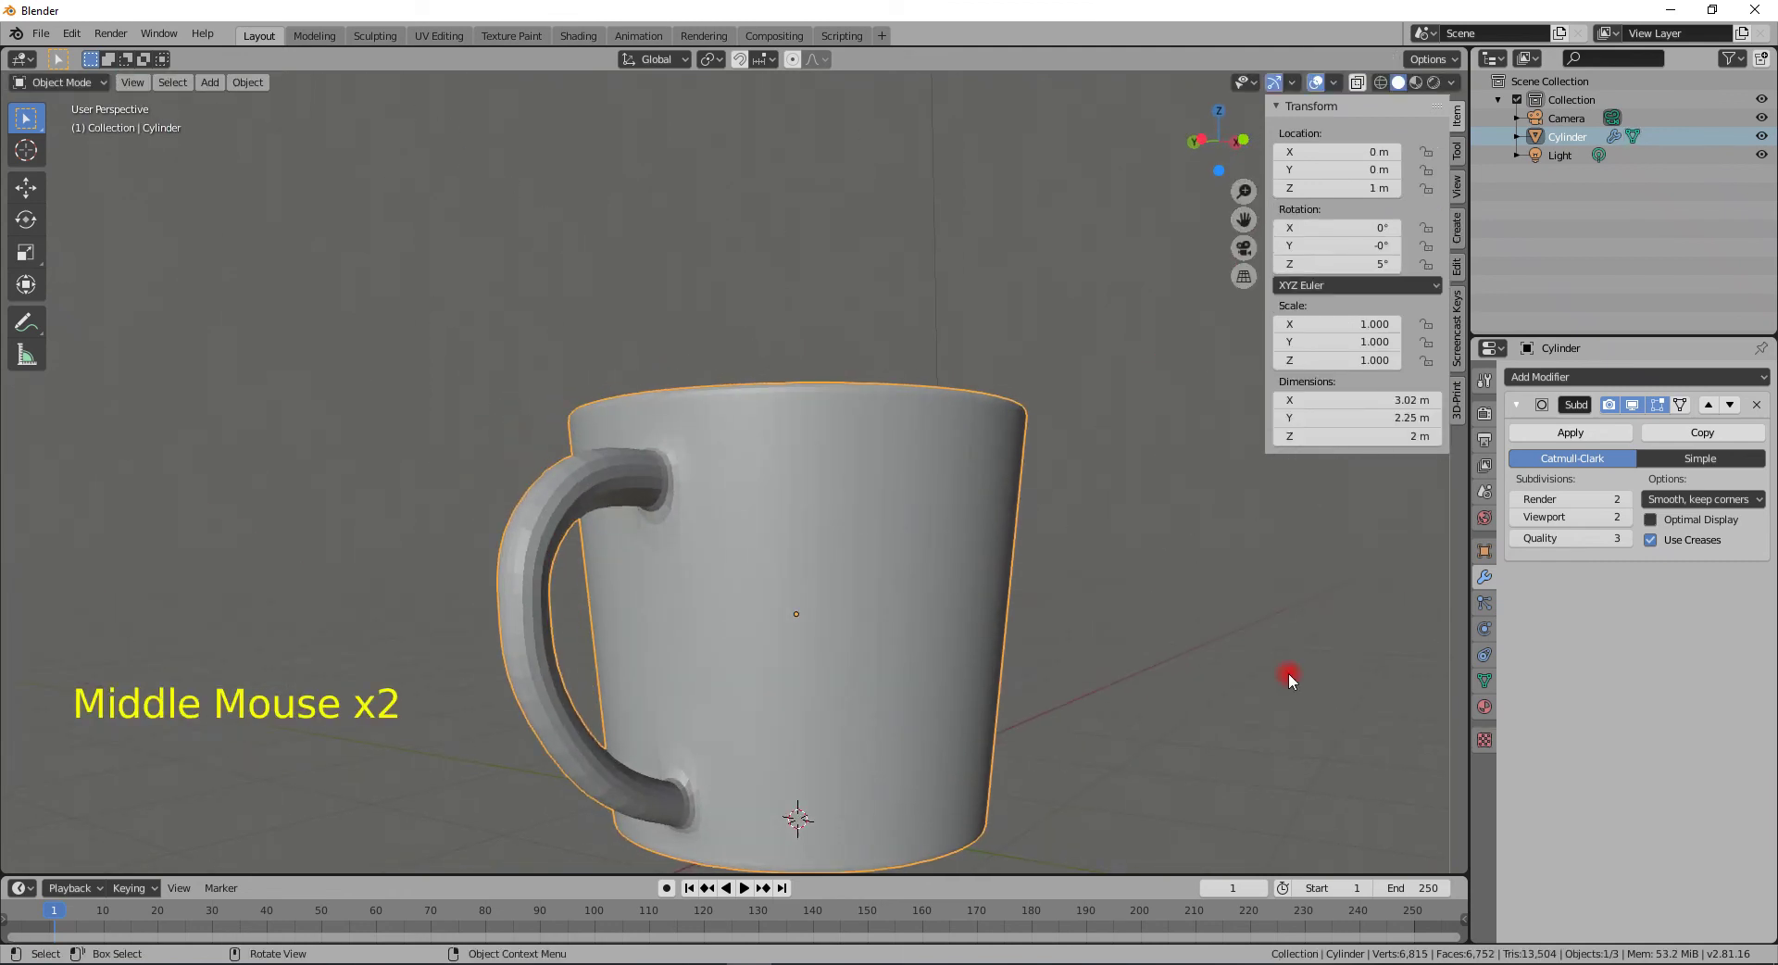
- Set the Subdivision Surface modifier's viewport level to 3 and view the mug briefly without overlays
left_click(1625, 518)
middle_click_drag(667, 741, 968, 706)
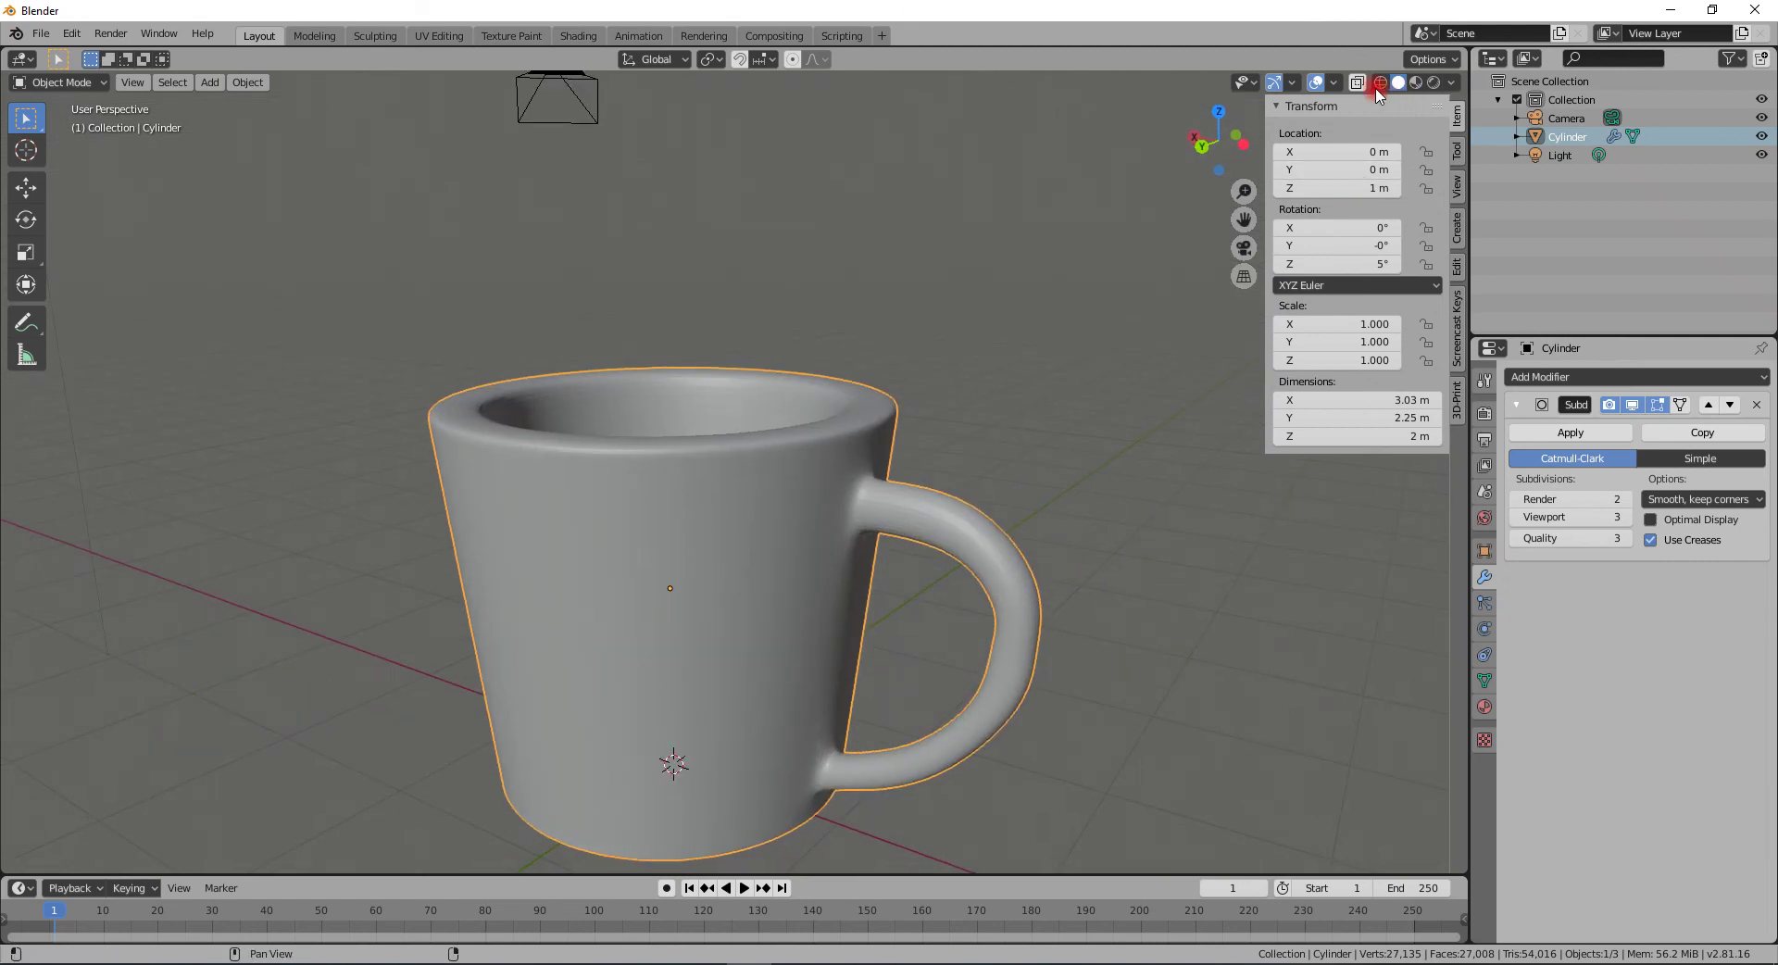
left_click(1316, 83)
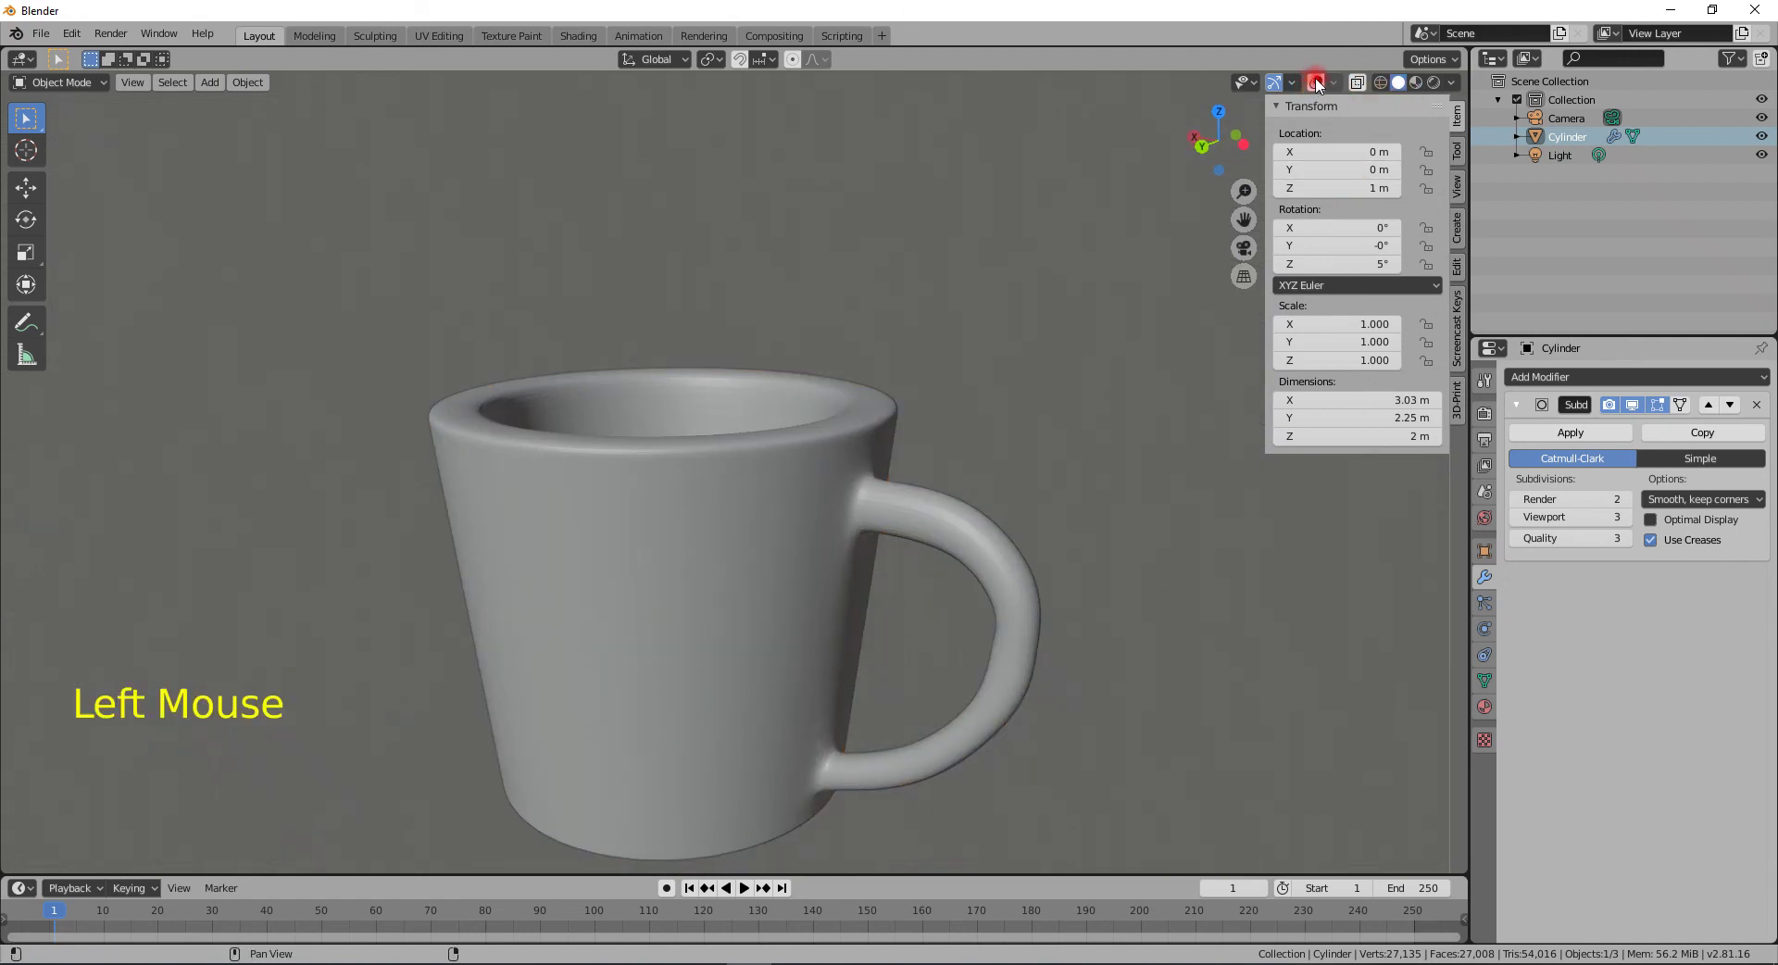
left_click(1318, 84)
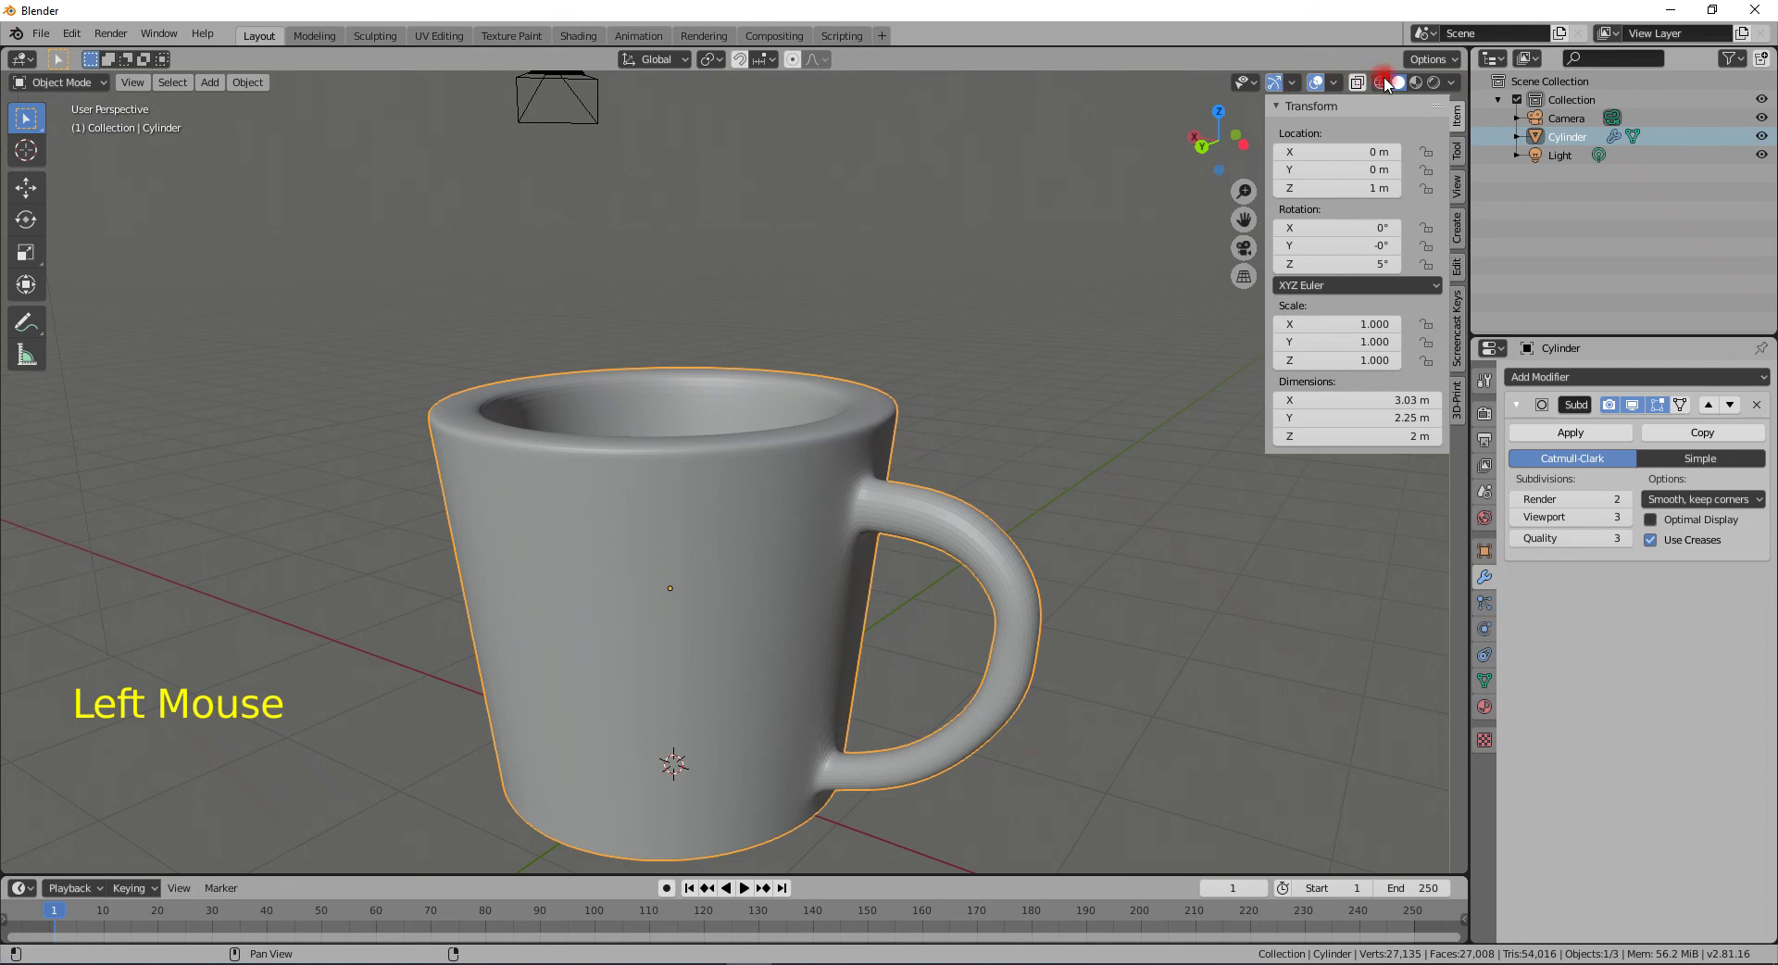
- Preview the mug in Rendered shading and set the viewport to Material Preview shading
left_click(1434, 86)
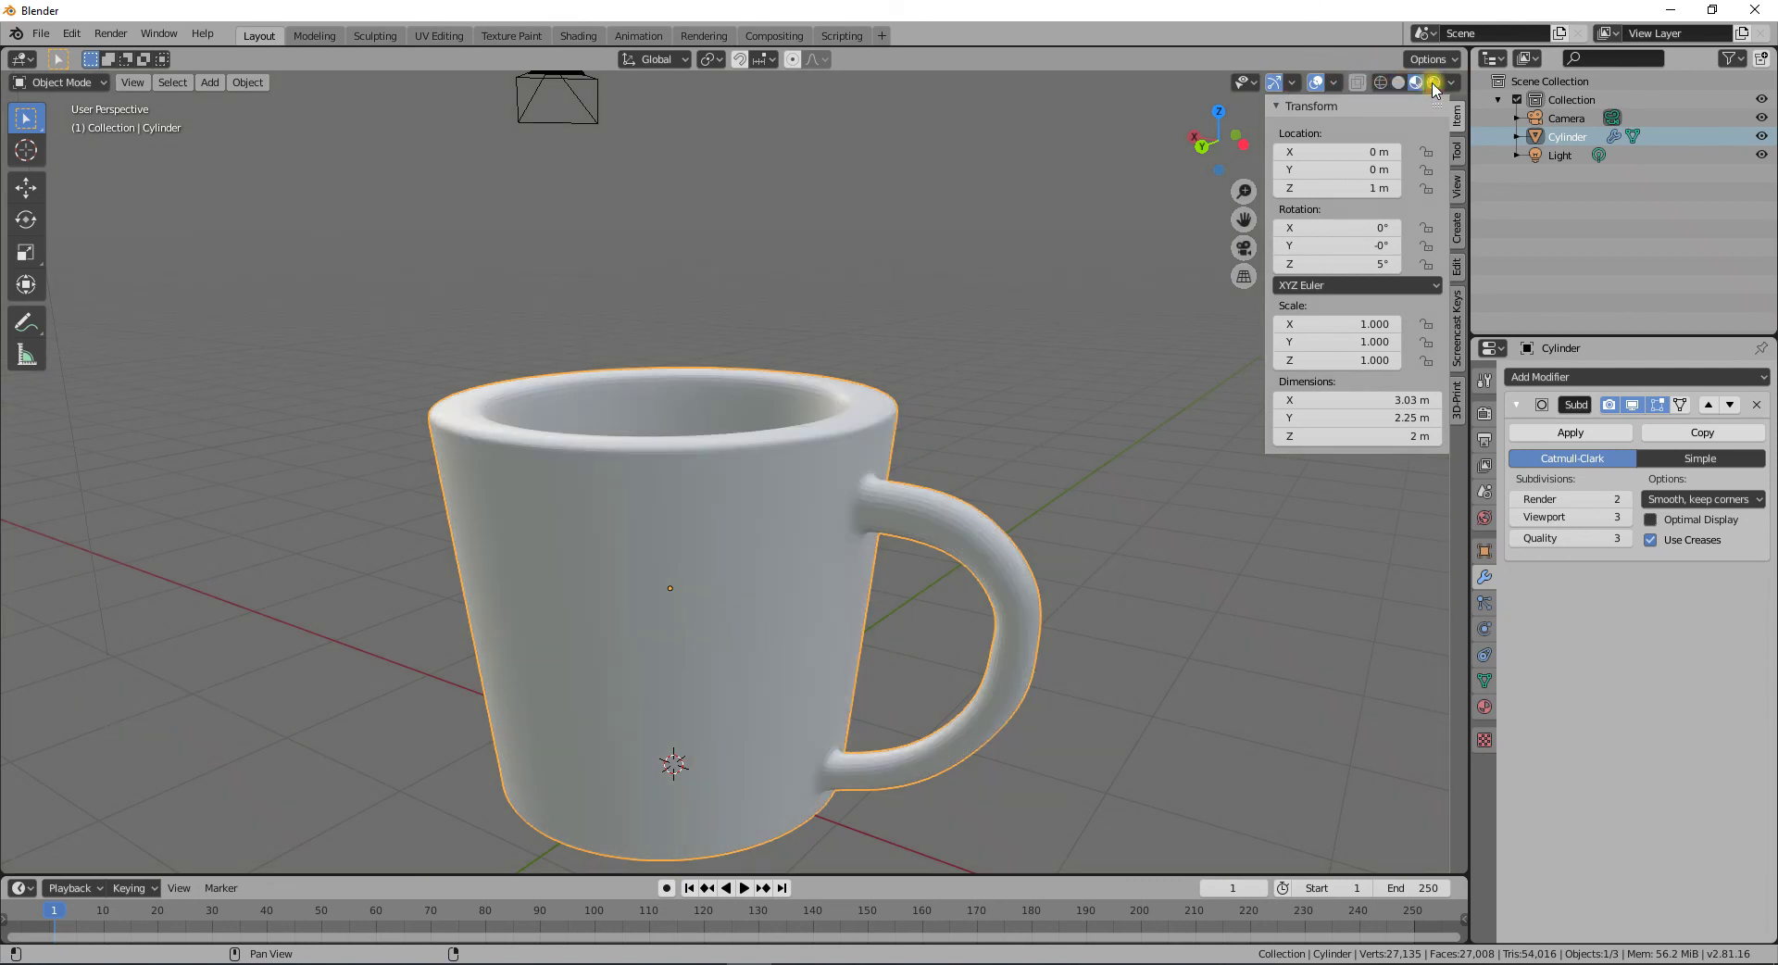
mouse_move(1155, 421)
middle_mouse_down()
mouse_move(1088, 488)
mouse_move(942, 514)
mouse_move(877, 599)
mouse_move(842, 576)
mouse_move(1018, 444)
mouse_move(885, 408)
mouse_move(790, 432)
mouse_move(972, 394)
middle_mouse_up()
left_click(1414, 84)
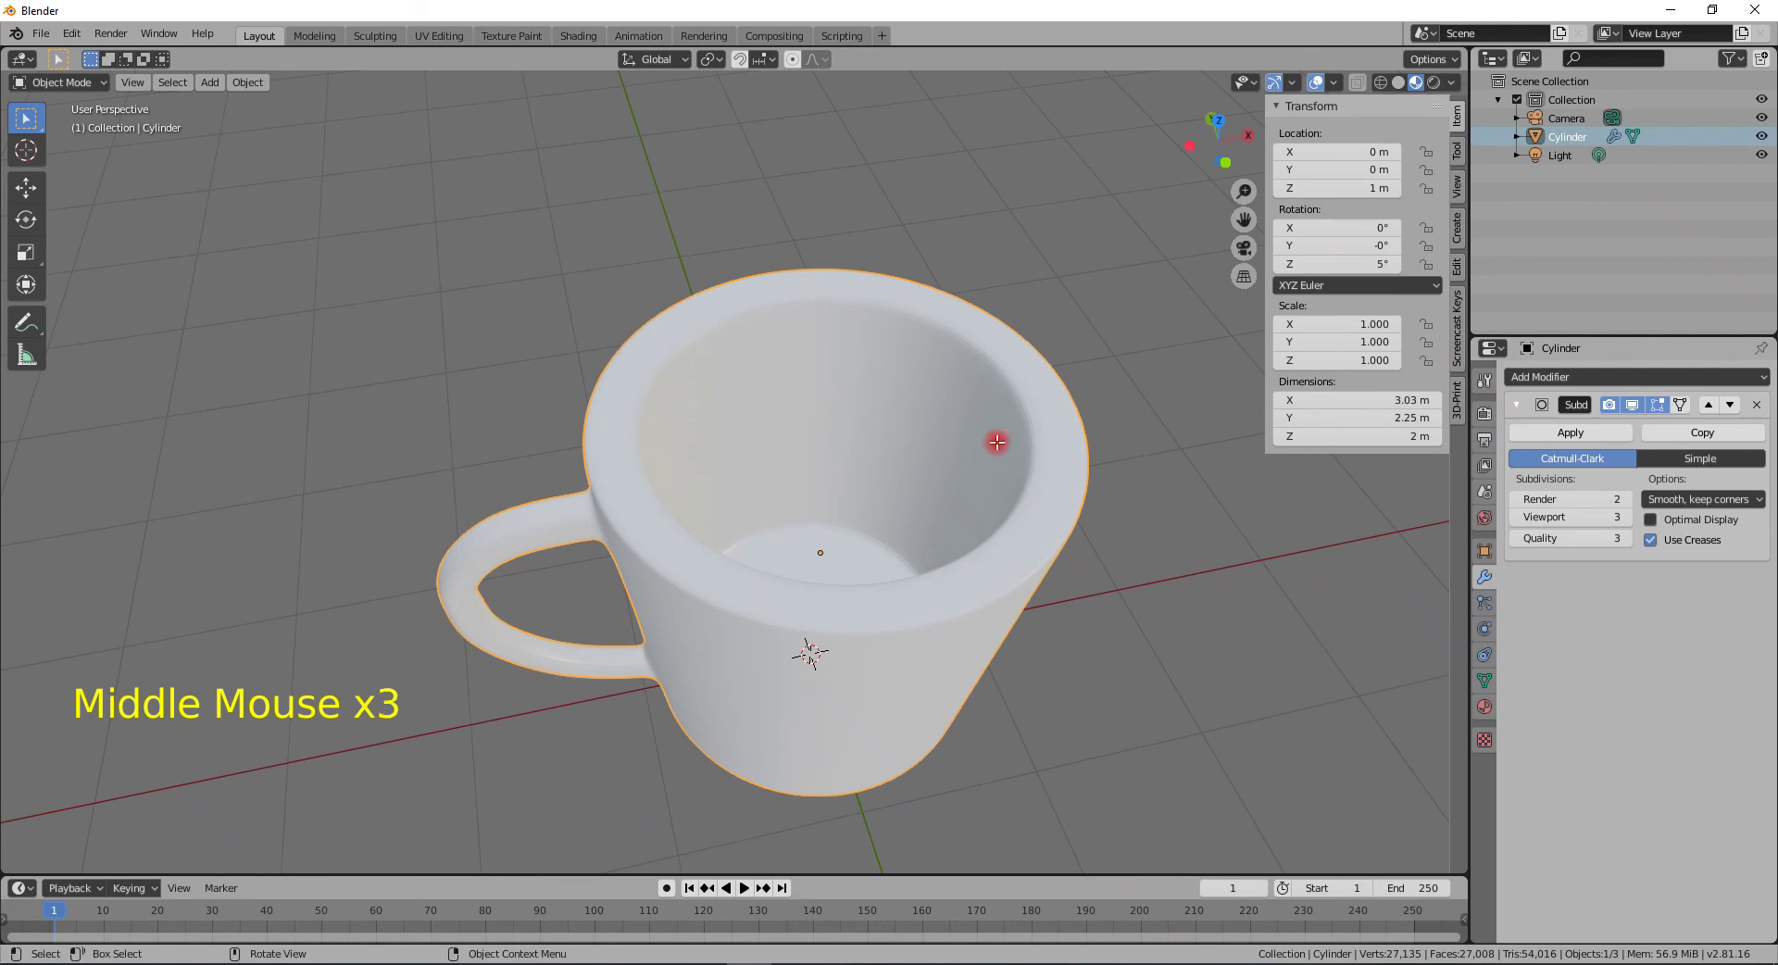
- Scale the two edge loops at the top of the cup's inner wall outward to thin the mug's rim
key("Tab")
left_click(981, 392)
key("Tab")
key("Tab")
left_click(992, 387)
left_click(996, 381, "alt")
left_click(1003, 371, "alt+shift")
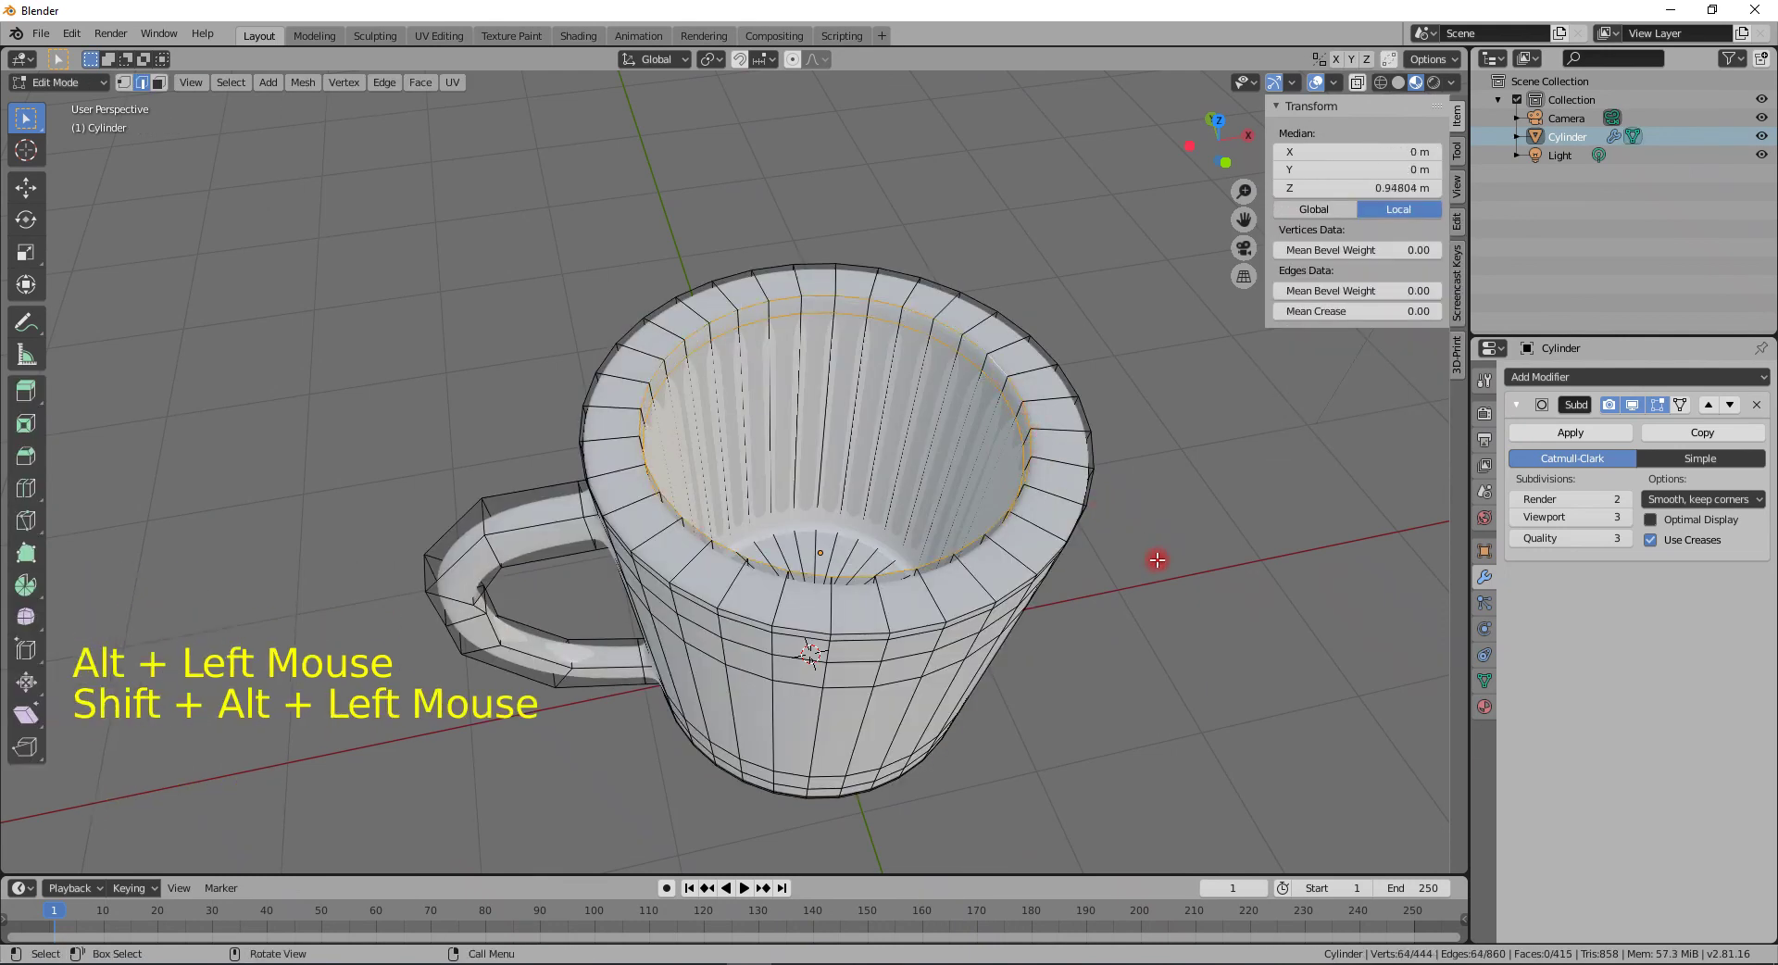
key("s")
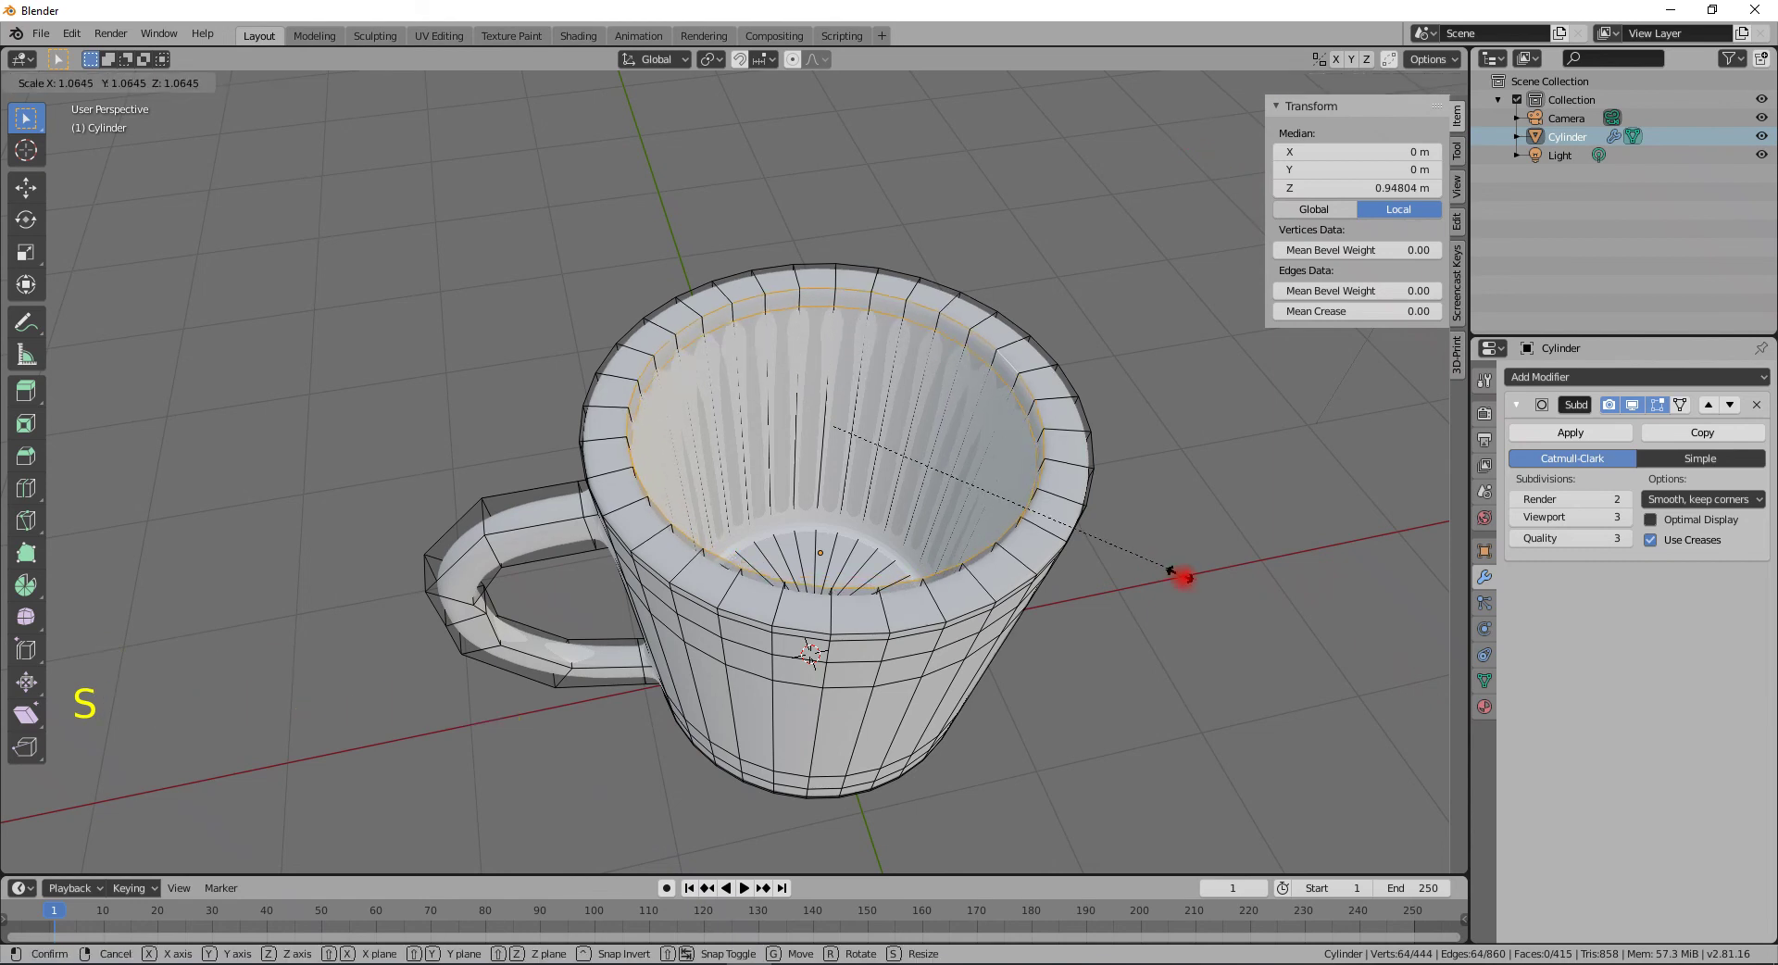
left_click(1204, 602)
key("Tab")
middle_click_drag(1205, 602, 917, 437)
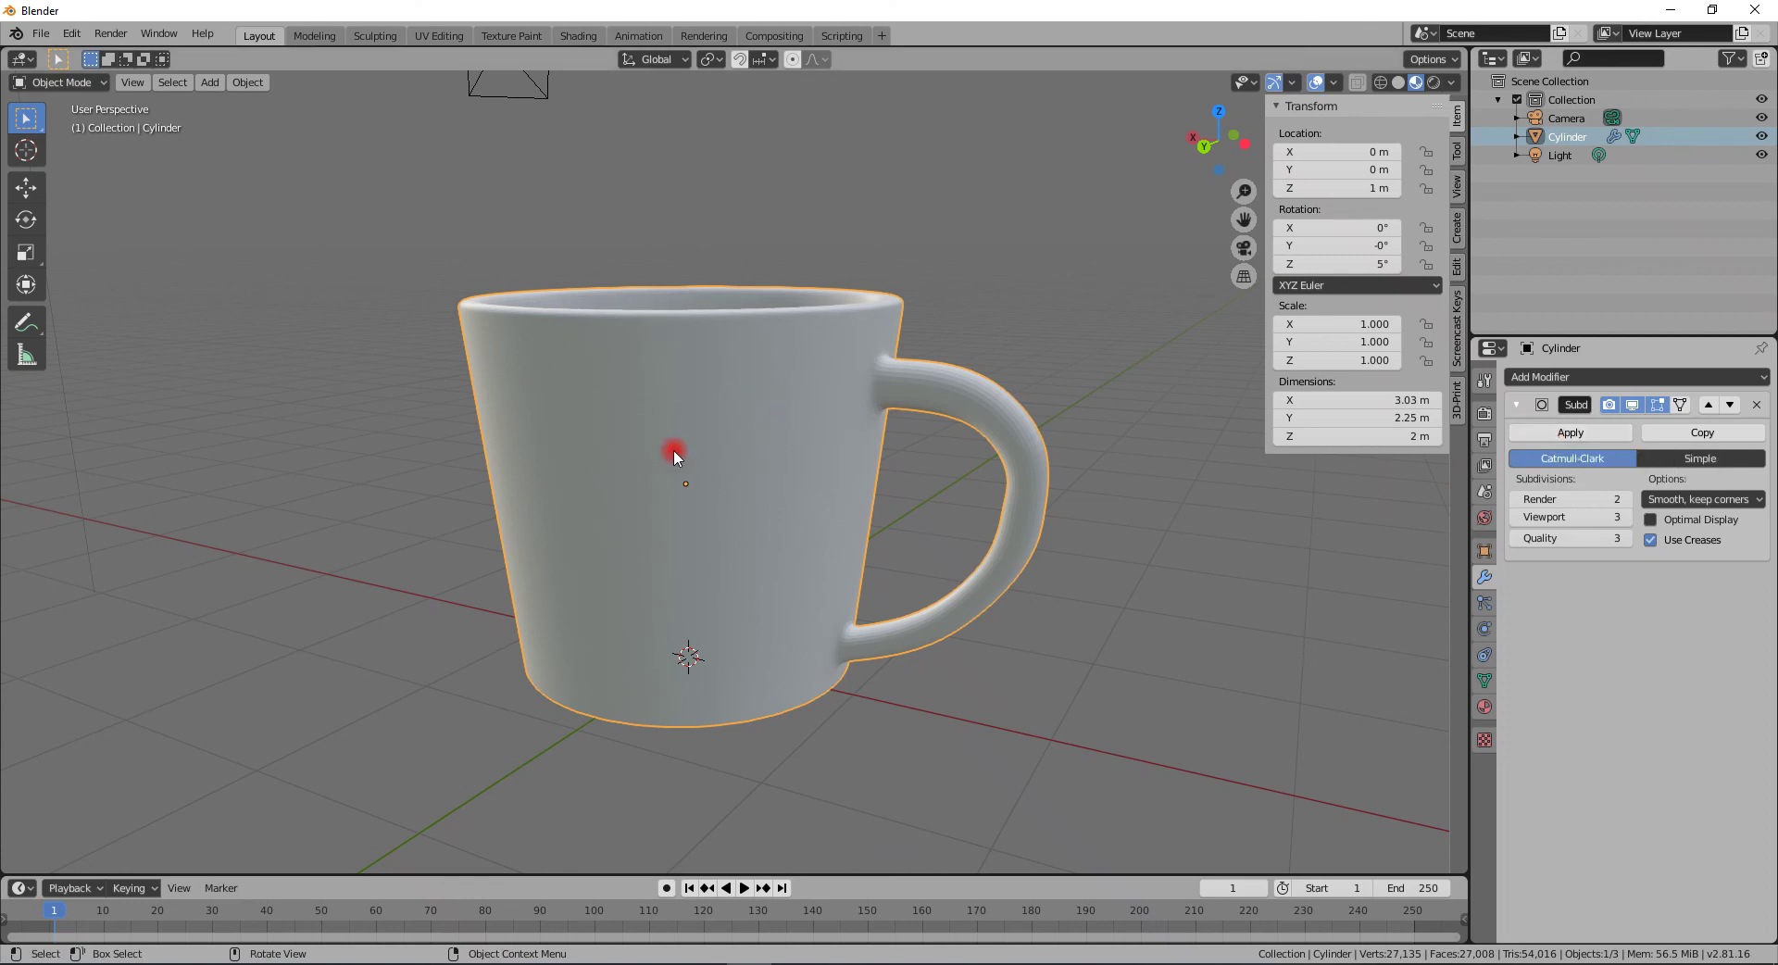
middle_click_drag(687, 440, 762, 442)
- Try applying the Subdivision Surface modifier and examine the mug's mesh in Edit Mode
key("Tab")
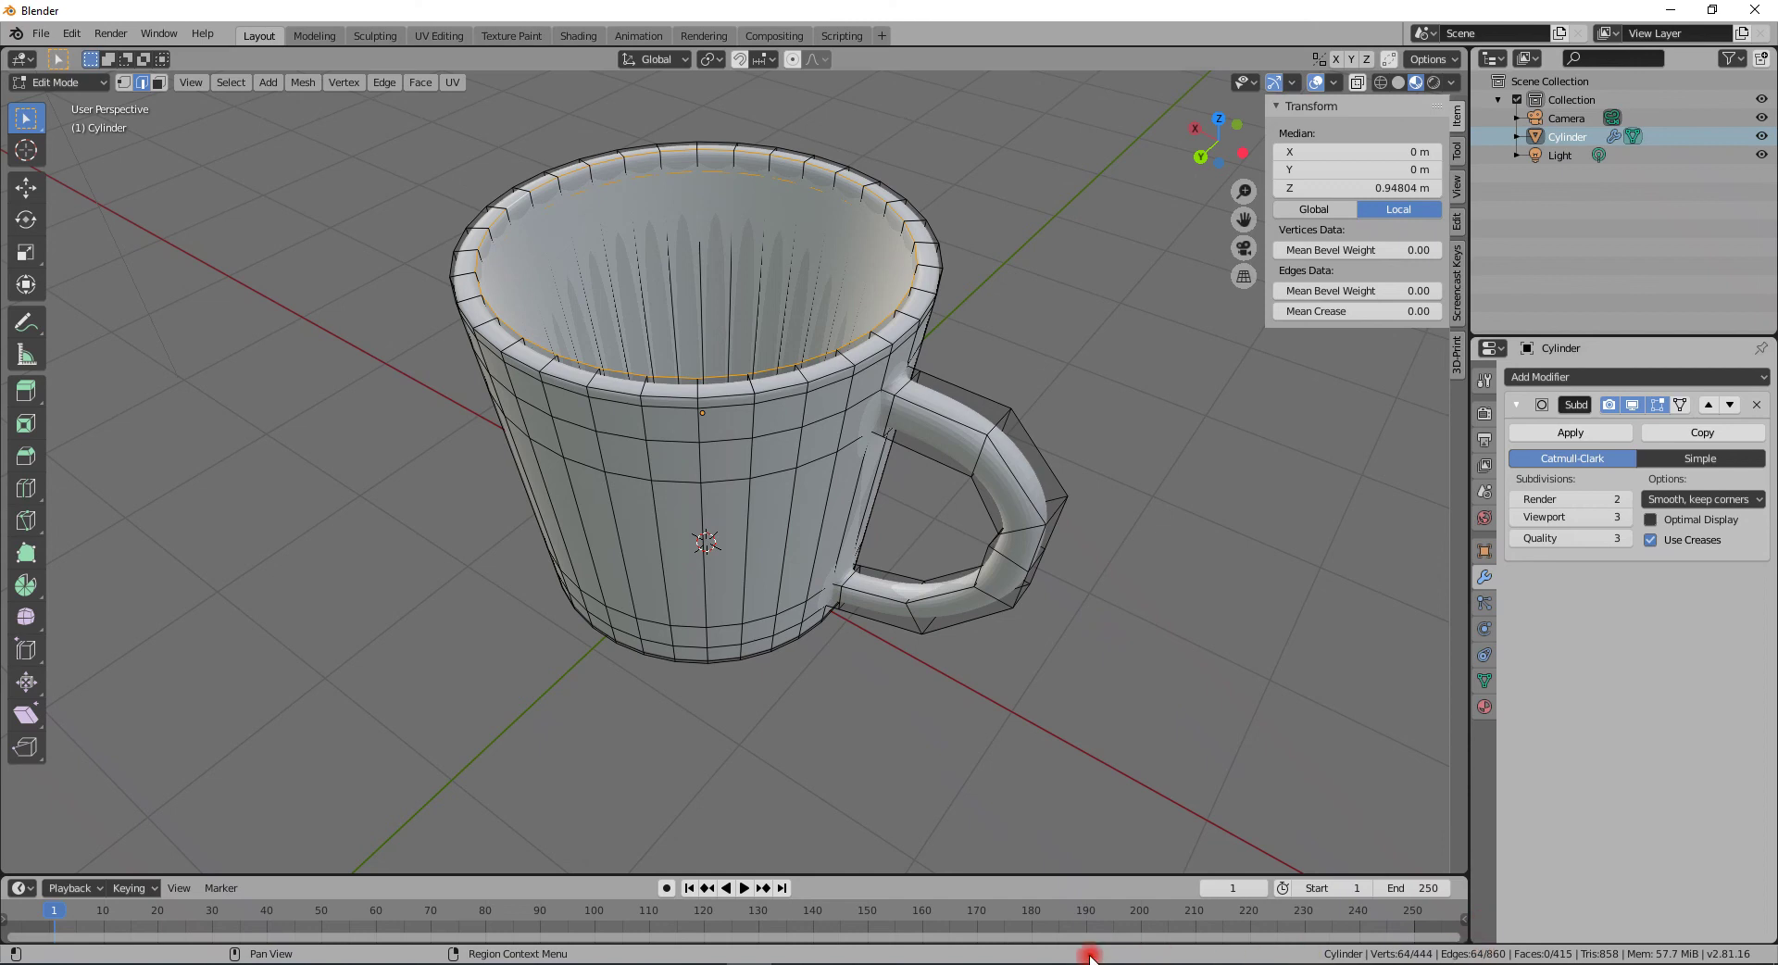
key("Tab")
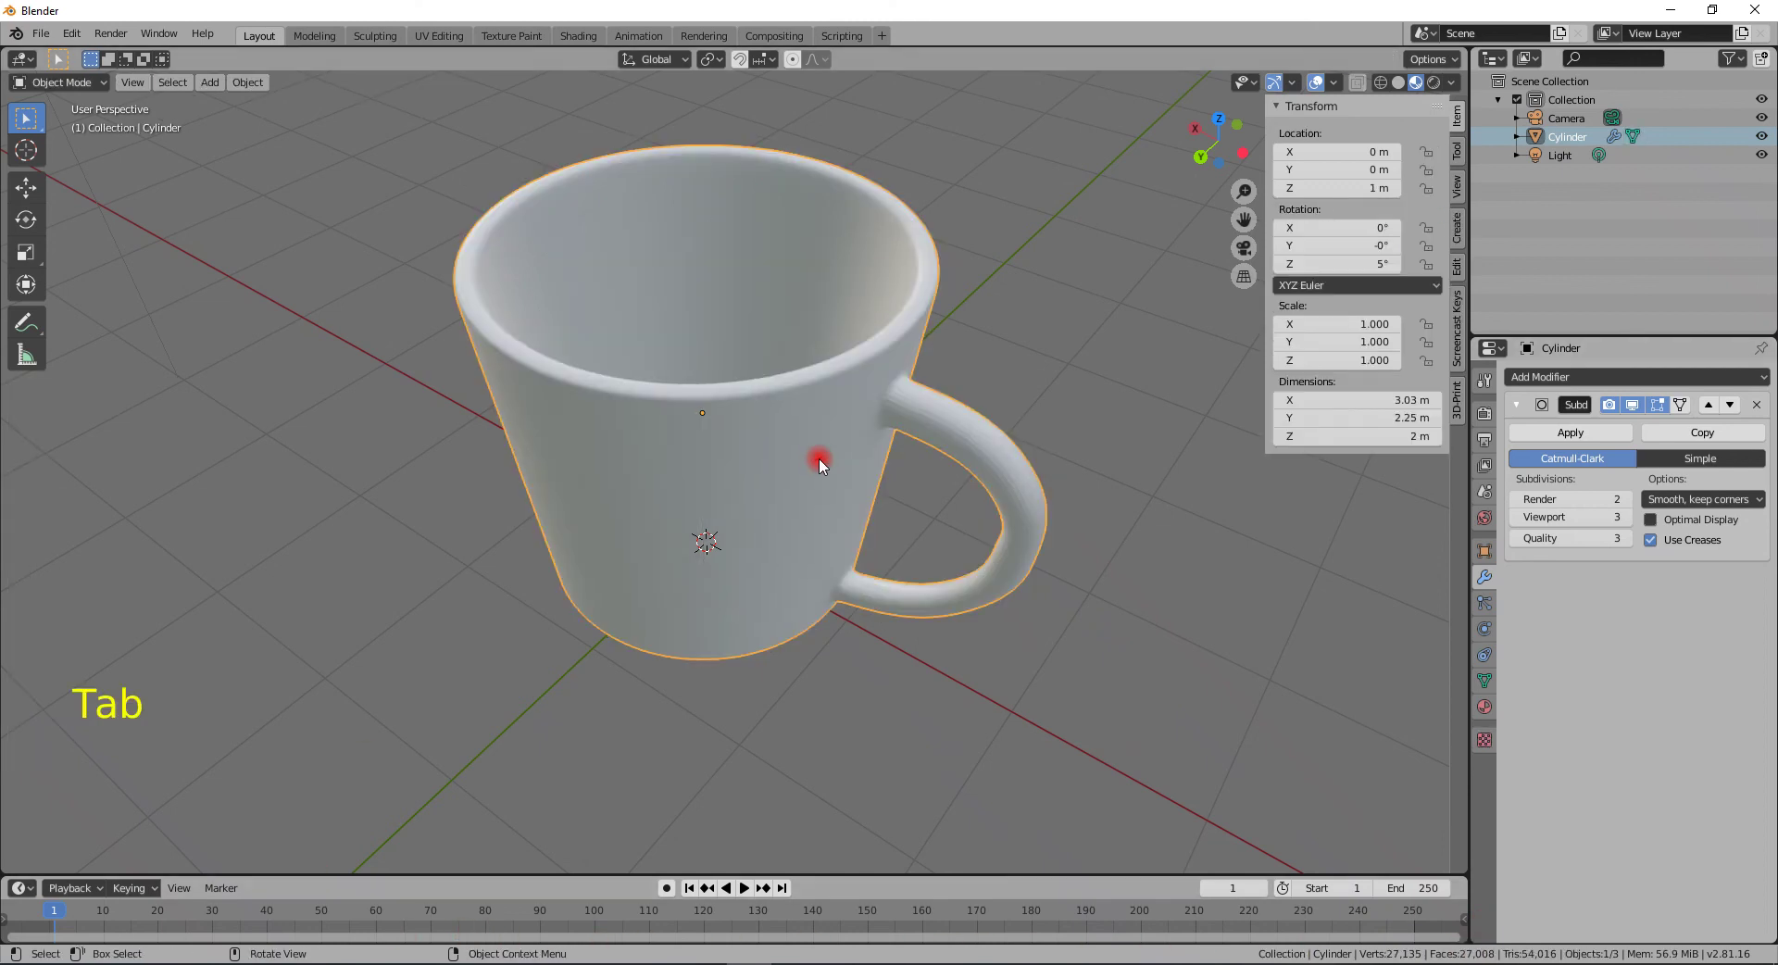
left_click(1572, 433)
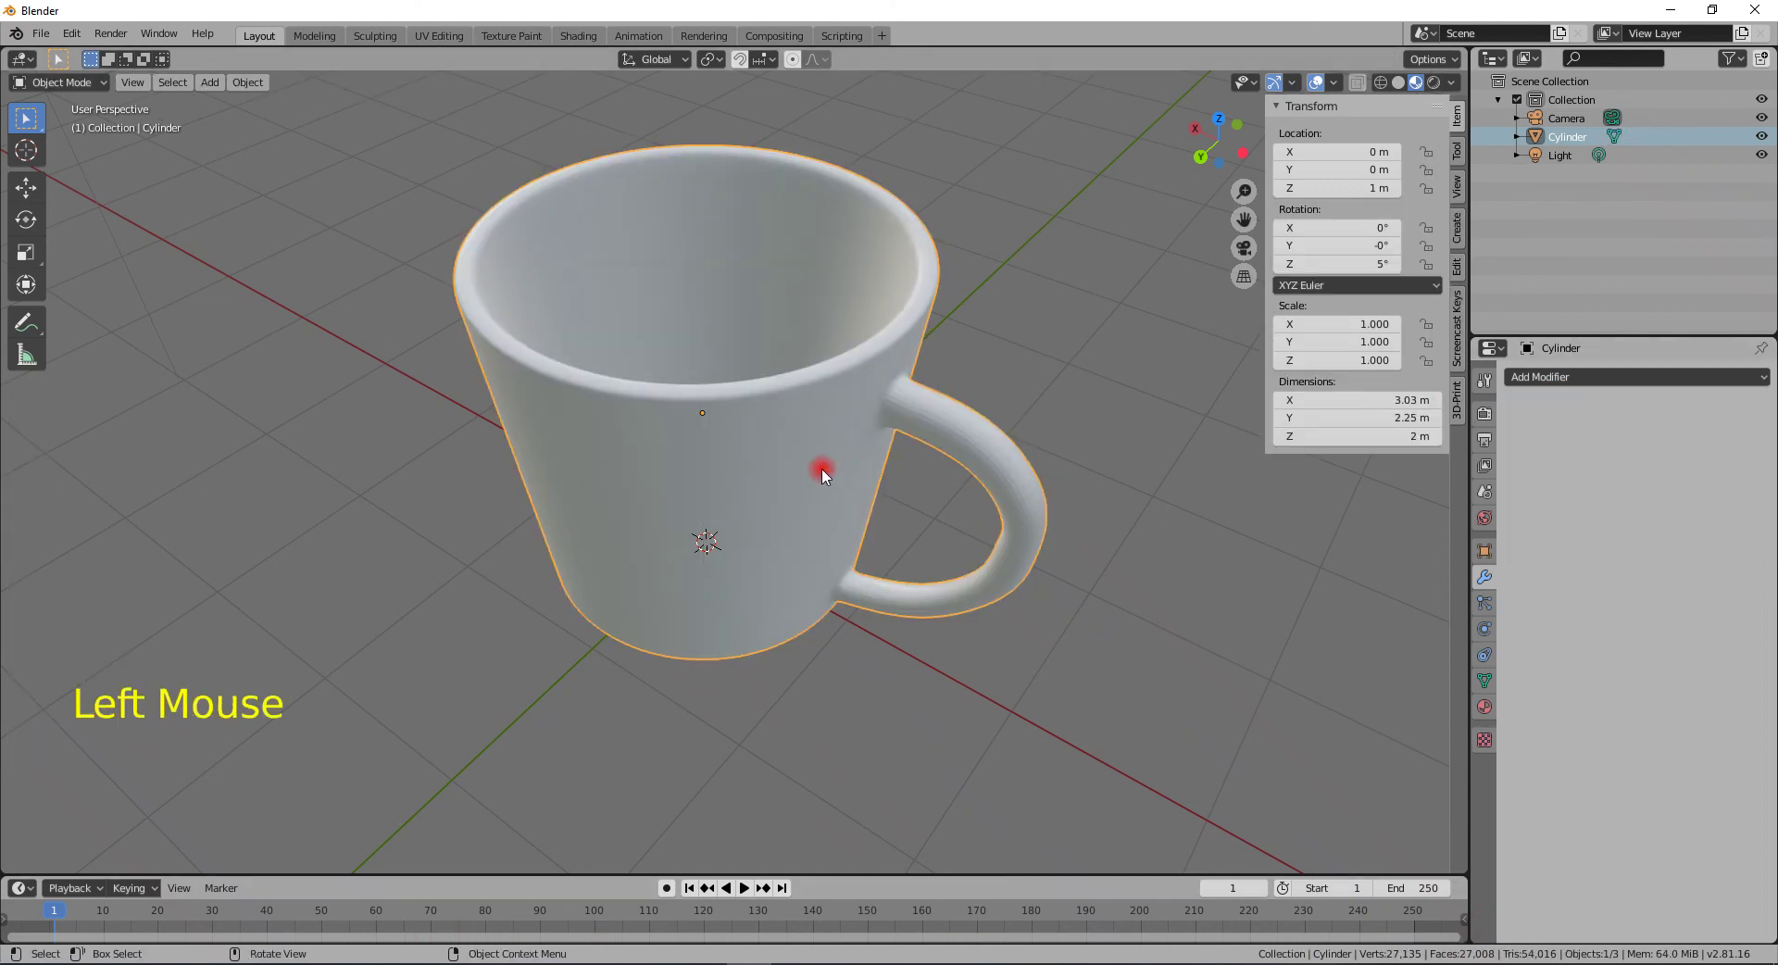
key("Tab")
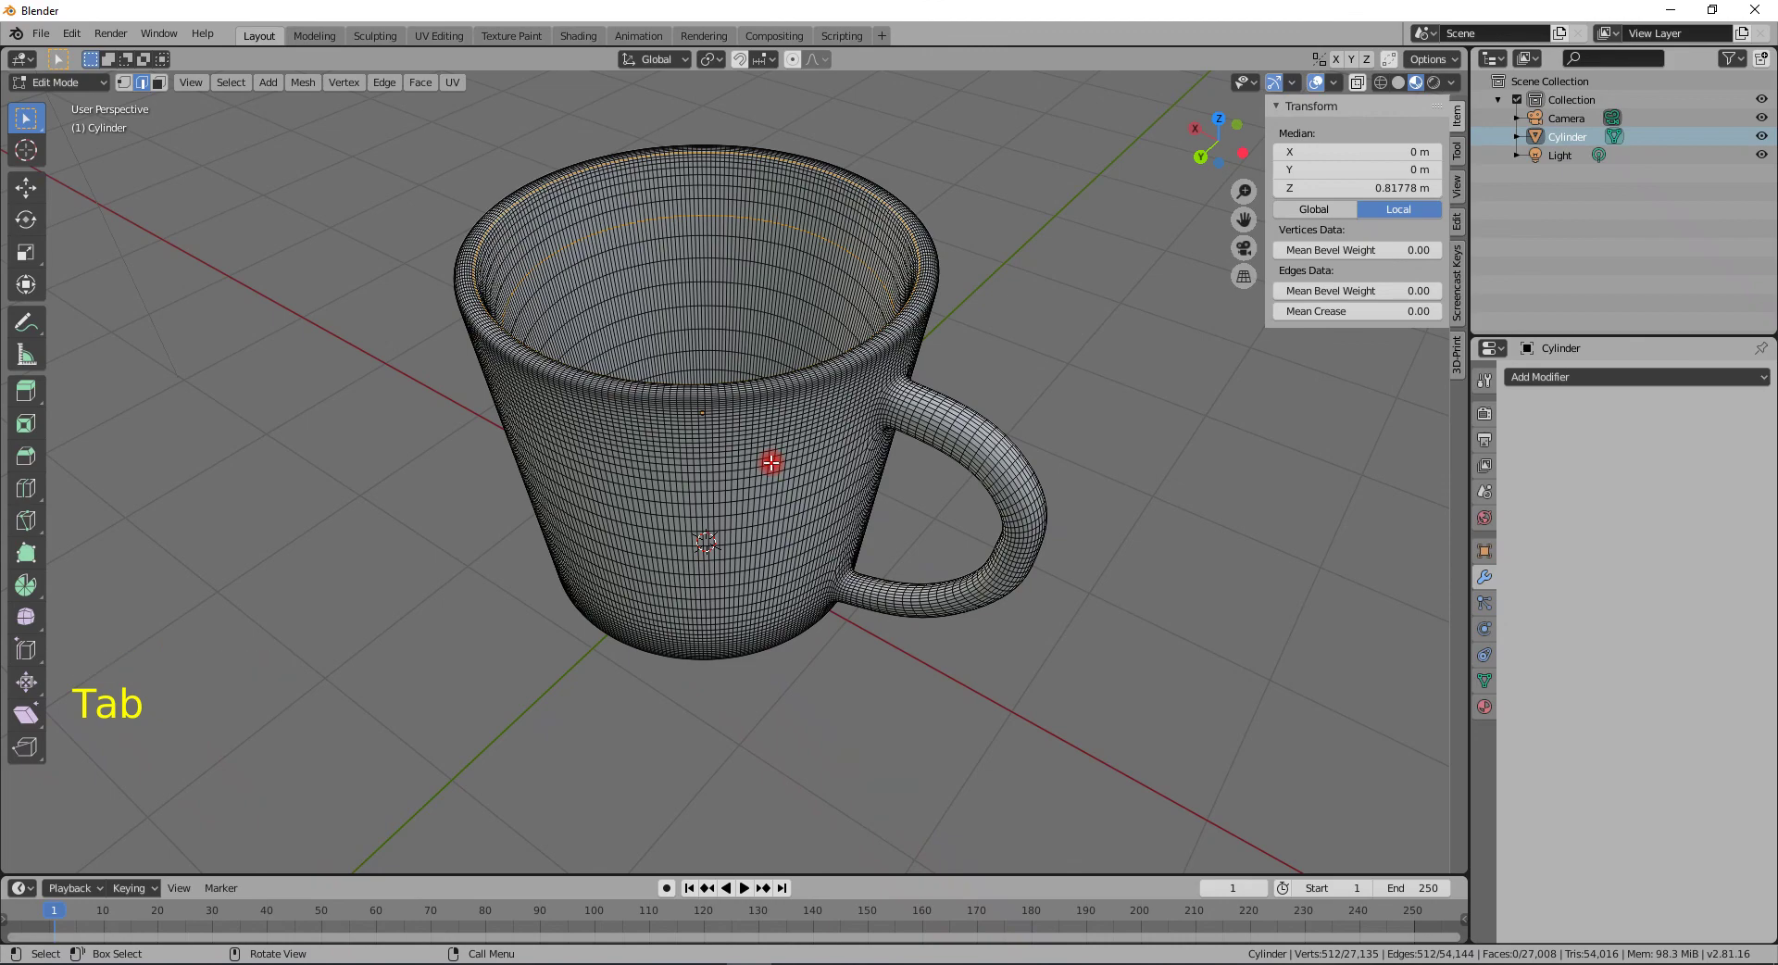
middle_click_drag(772, 463, 769, 524)
key("ctrl")
- Undo the application of the Subdivision Surface modifier and return to editing the mug's base mesh
key("ctrl+z")
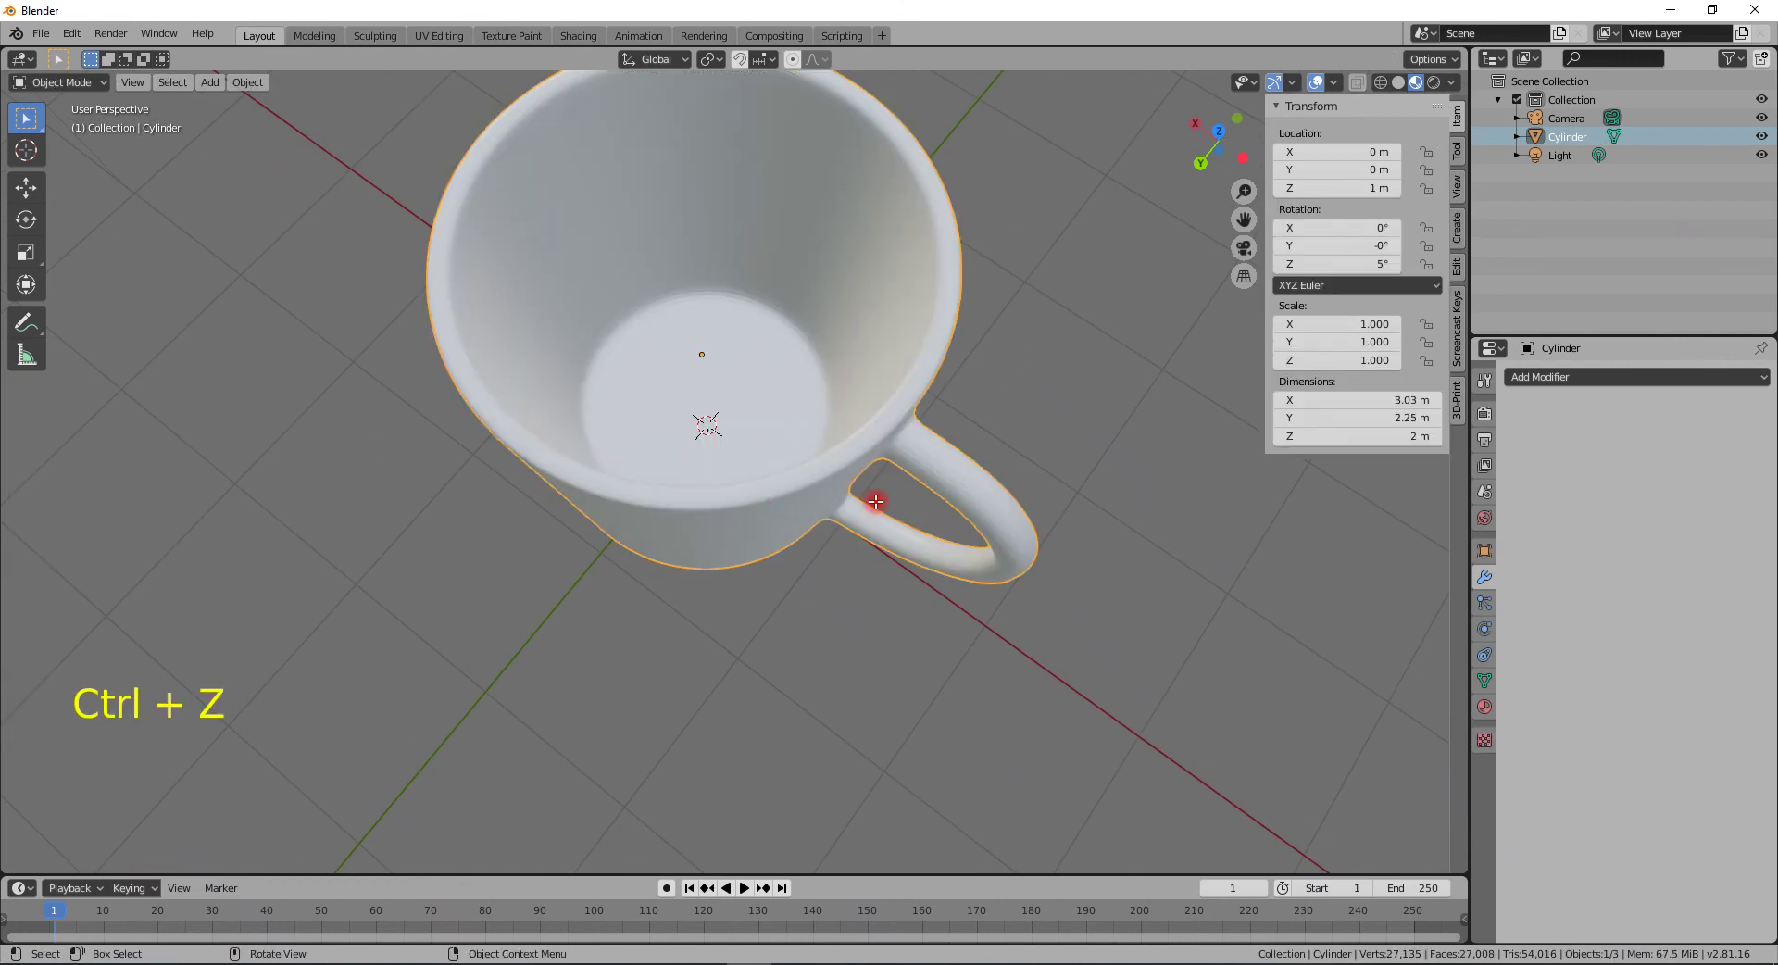
key("Tab")
key("ctrl+z")
key("ctrl+z")
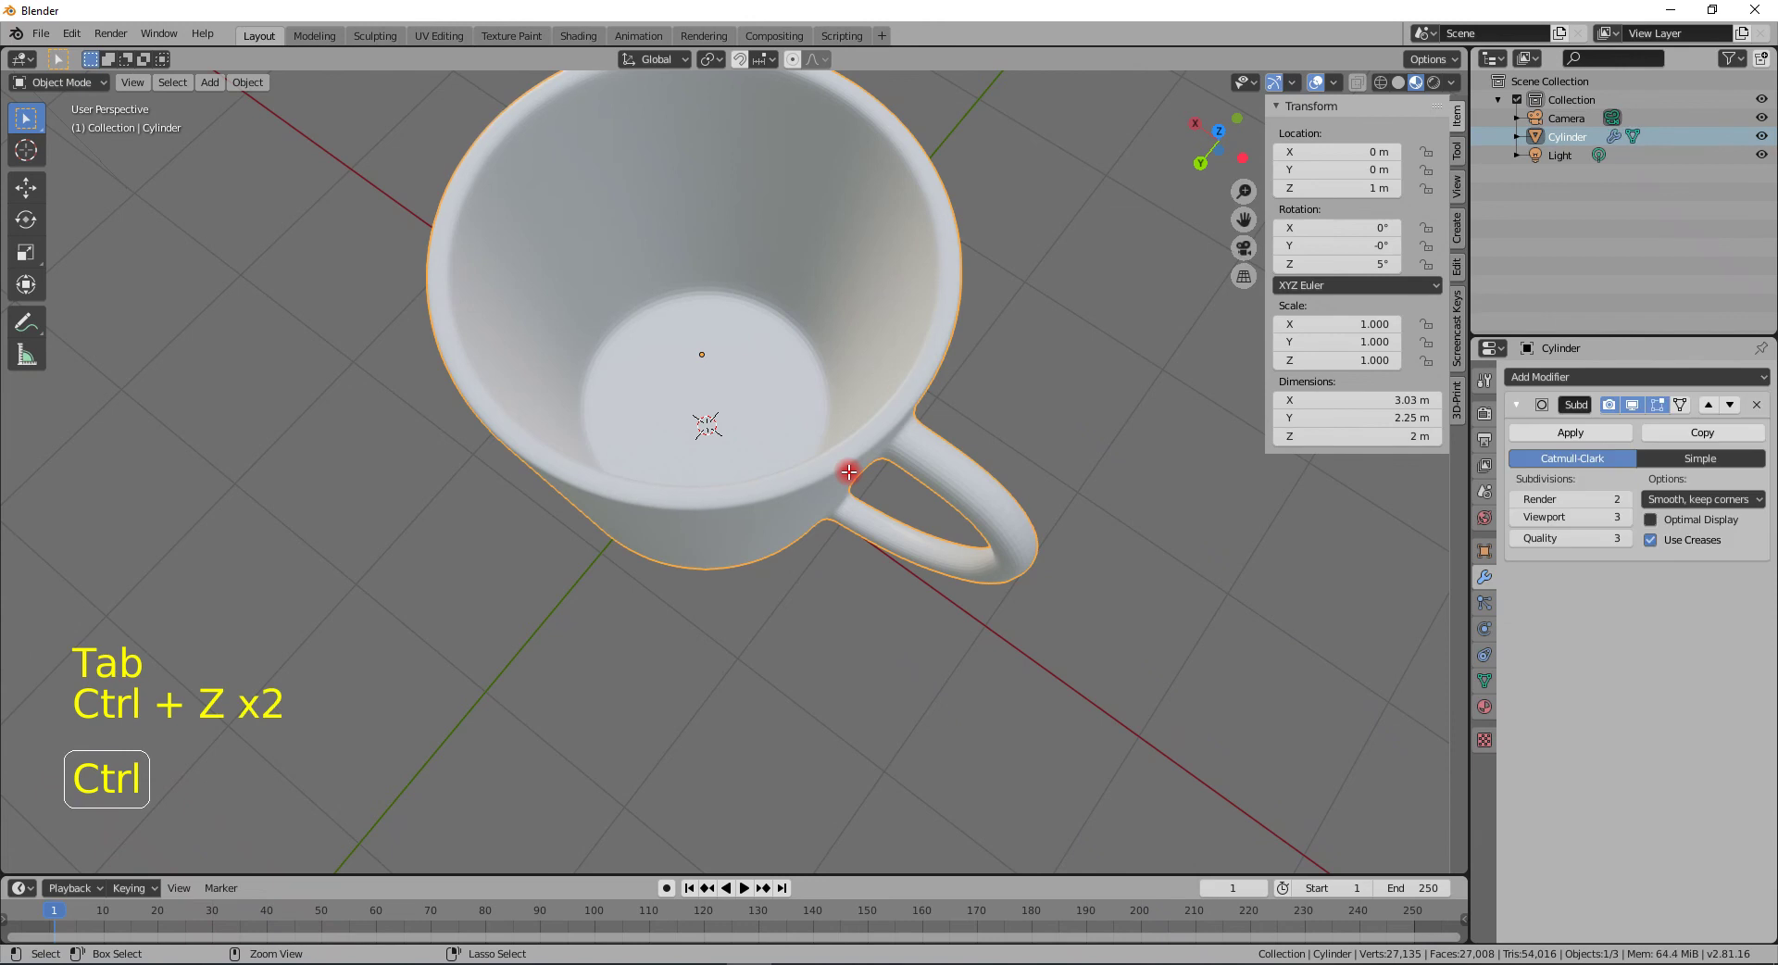
key("ctrl+z")
- Move the two edge loops at the handle's upper bend up 0.15 m along Z and return to Object Mode
middle_click_drag(1371, 481, 1163, 365)
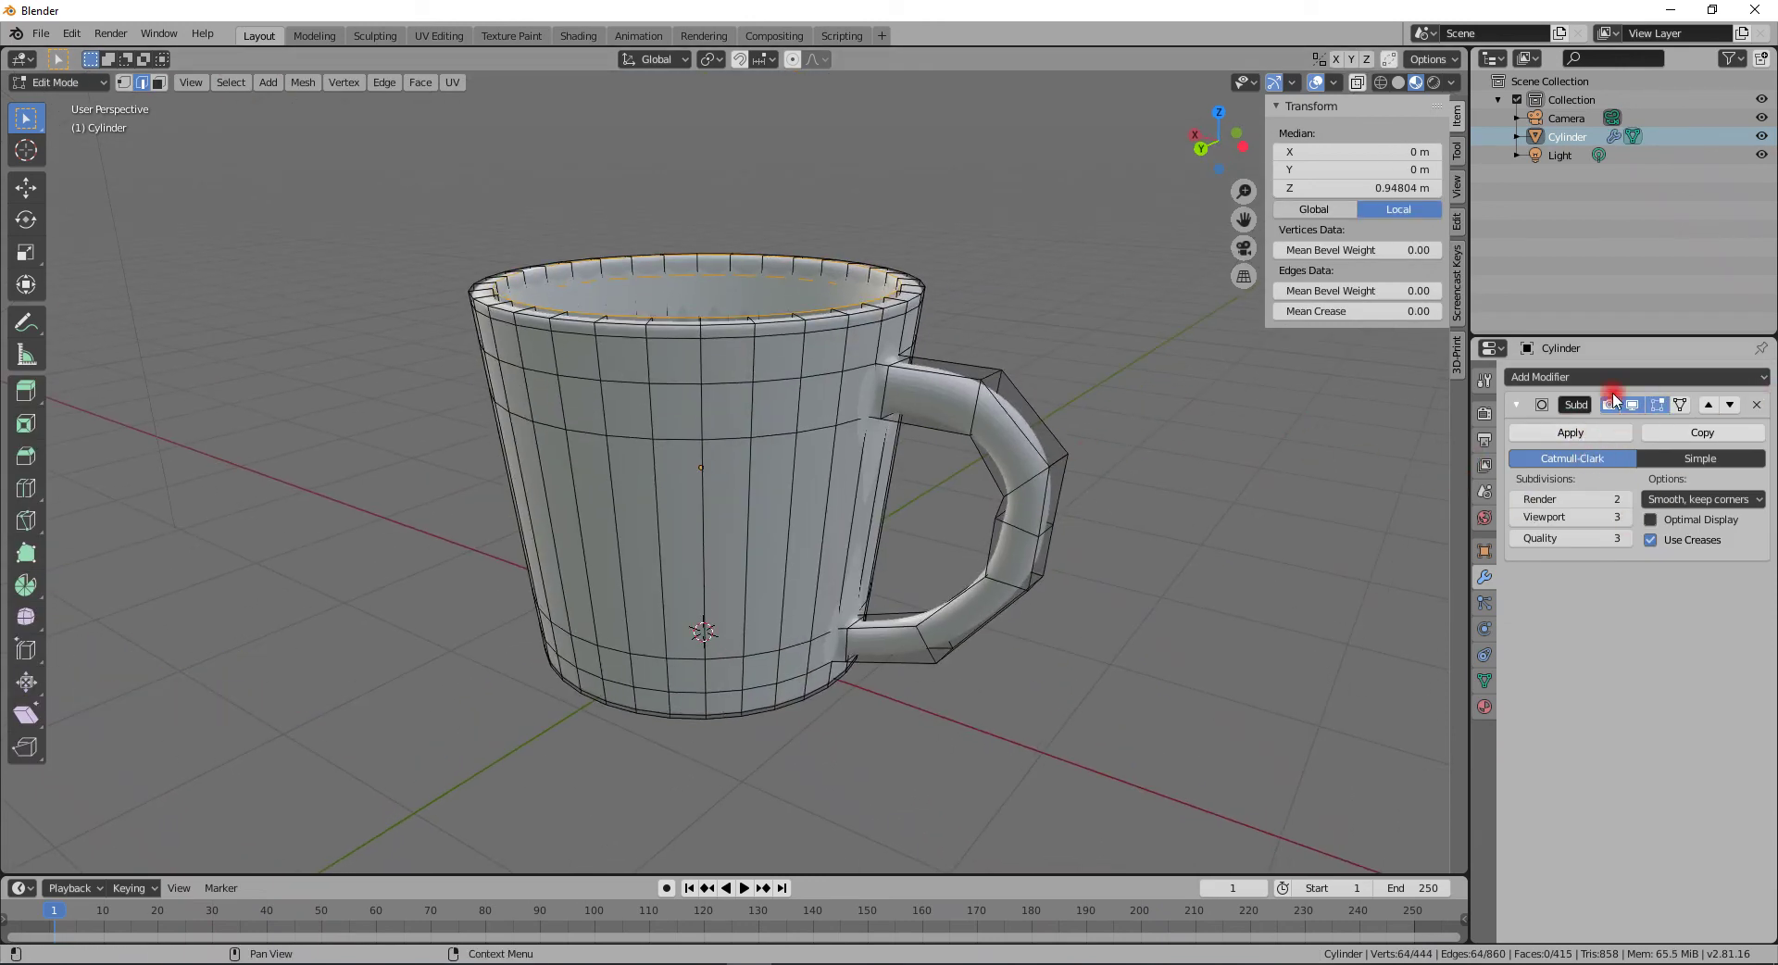
middle_click_drag(1025, 595, 1026, 364)
key("Tab")
key("Tab")
left_click(1020, 375)
left_click(1050, 375, "alt")
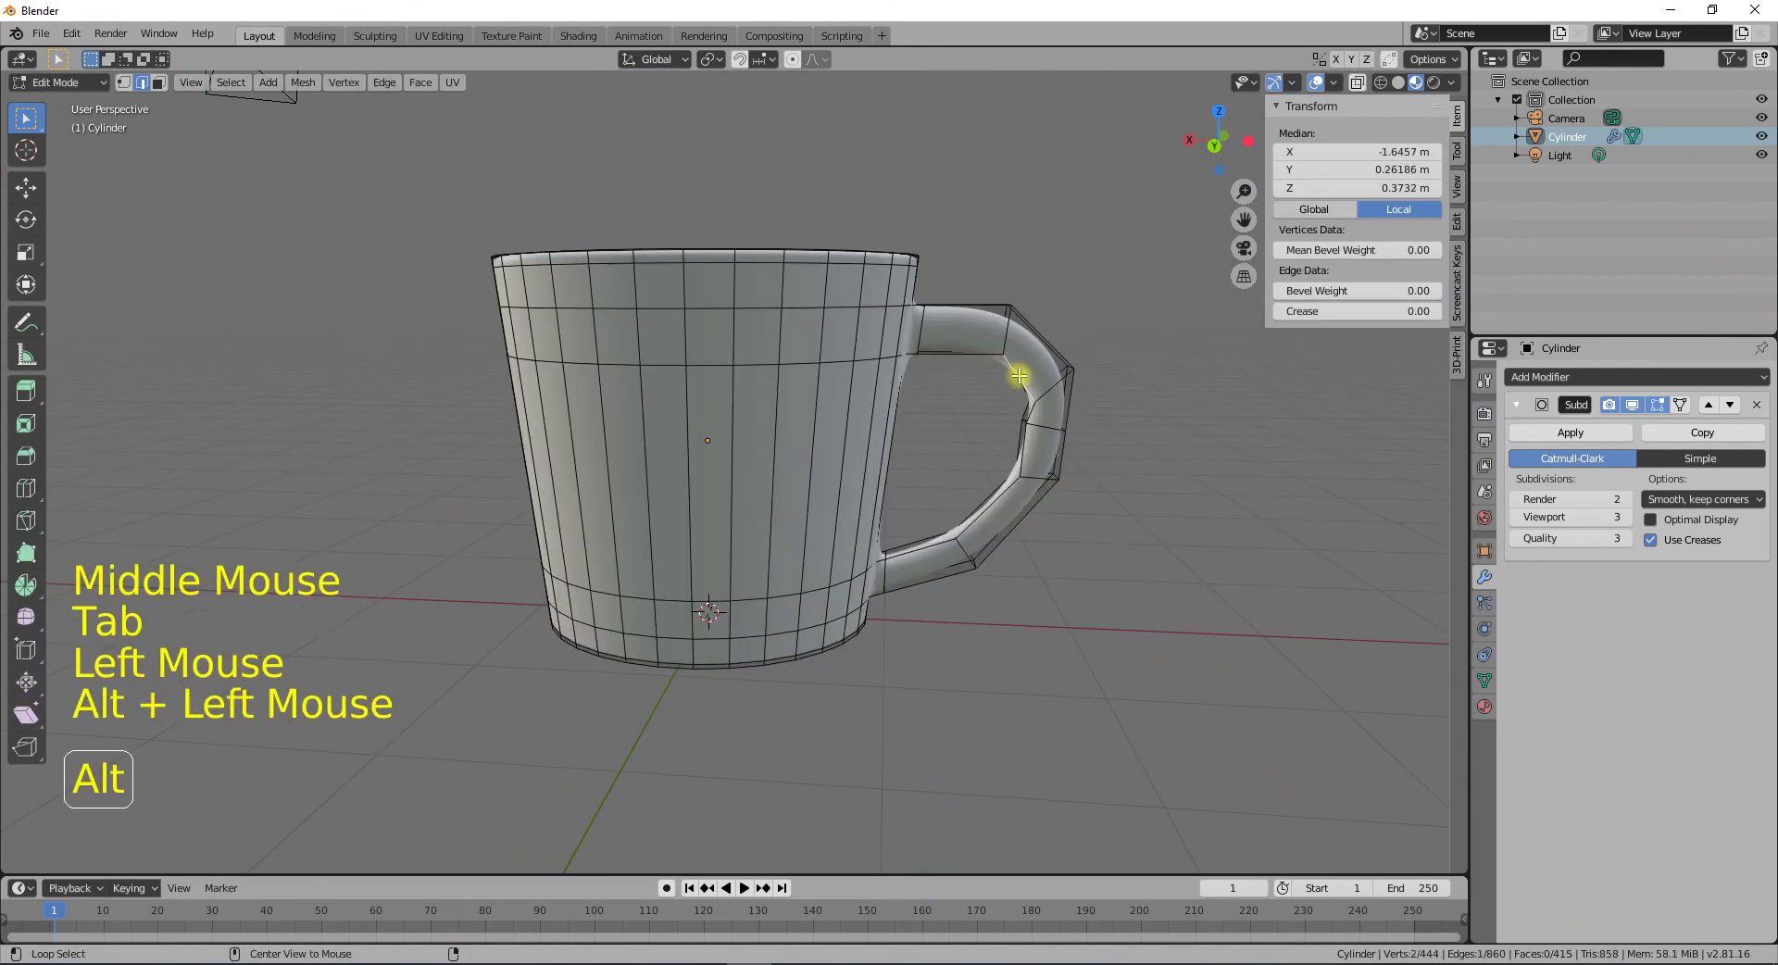
left_click(1046, 340)
left_click(1049, 370)
left_click(1047, 387, "alt")
left_click(1023, 355, "alt+shift")
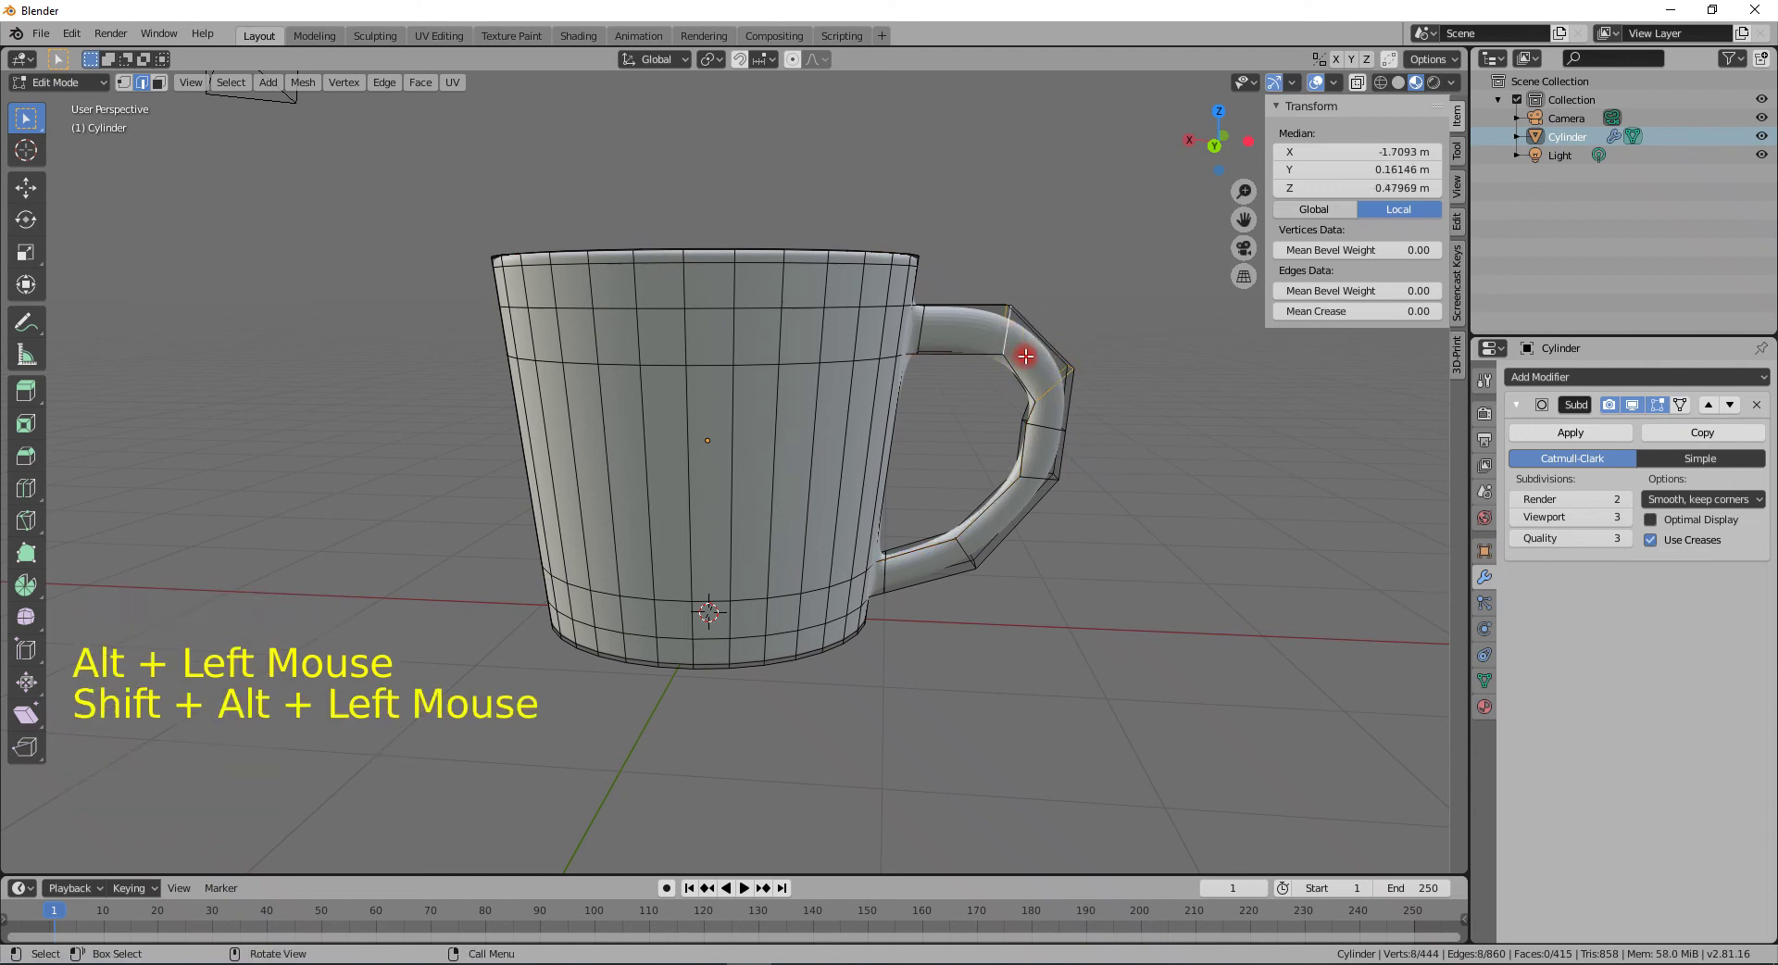
key("g")
key("z")
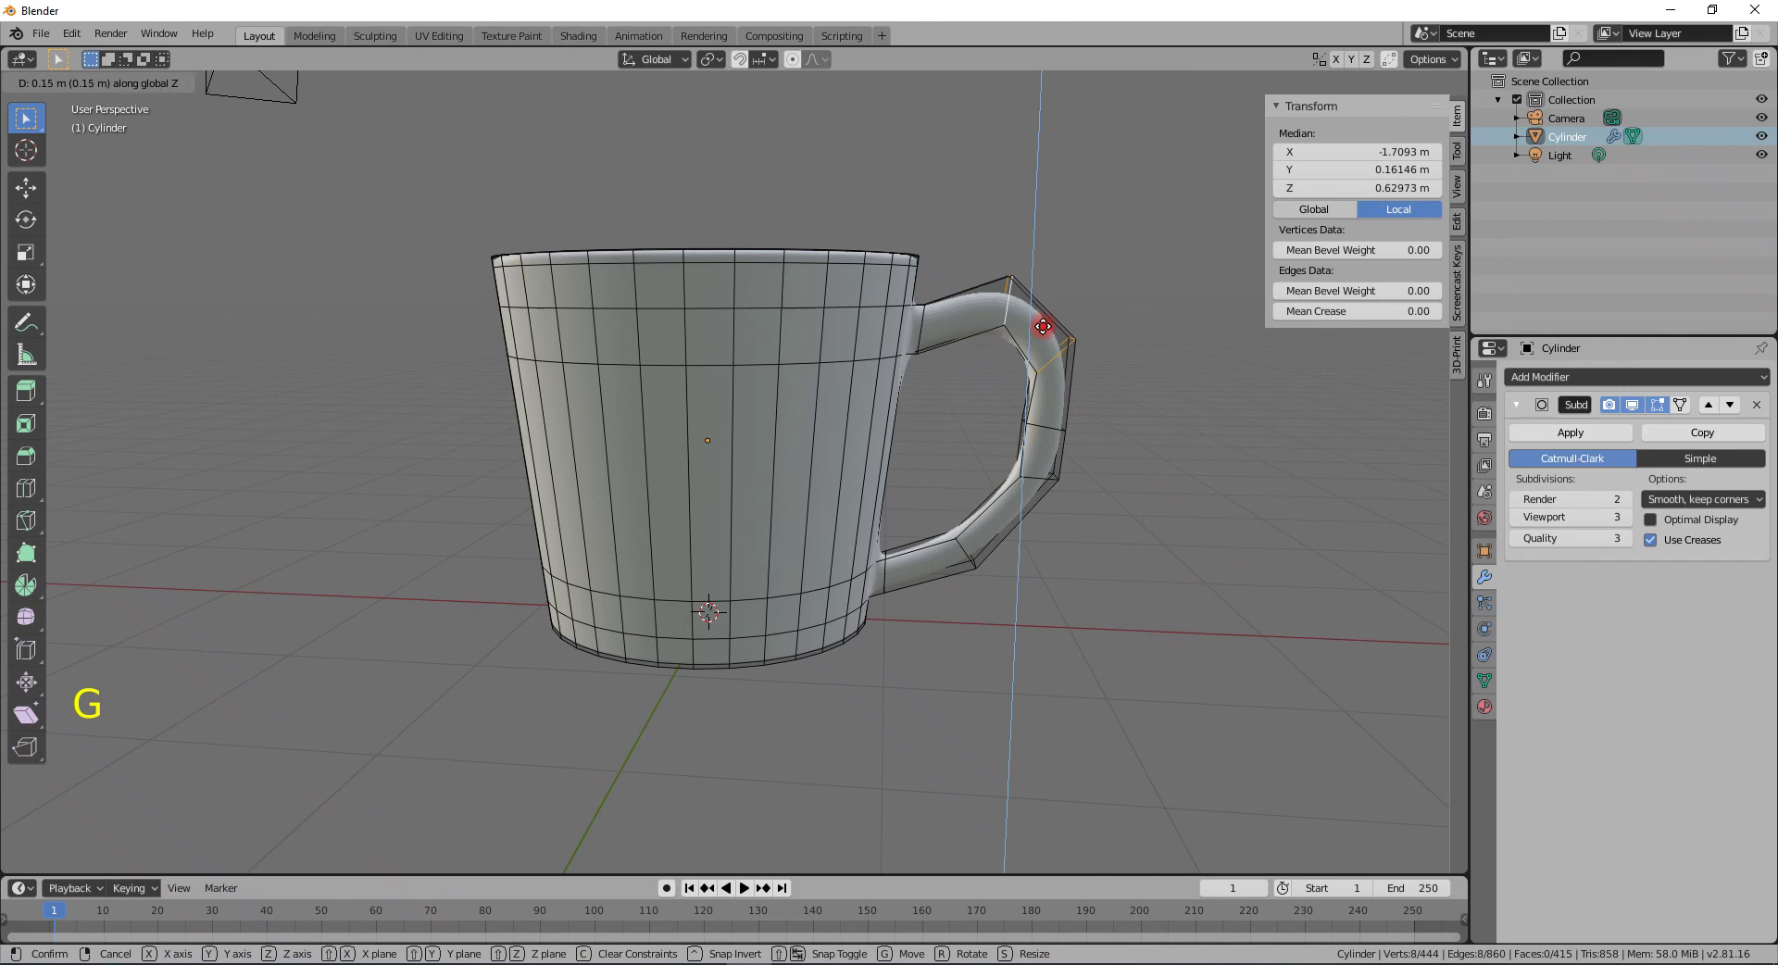
left_click(1043, 326)
middle_click_drag(1092, 484, 1232, 565)
key("Tab")
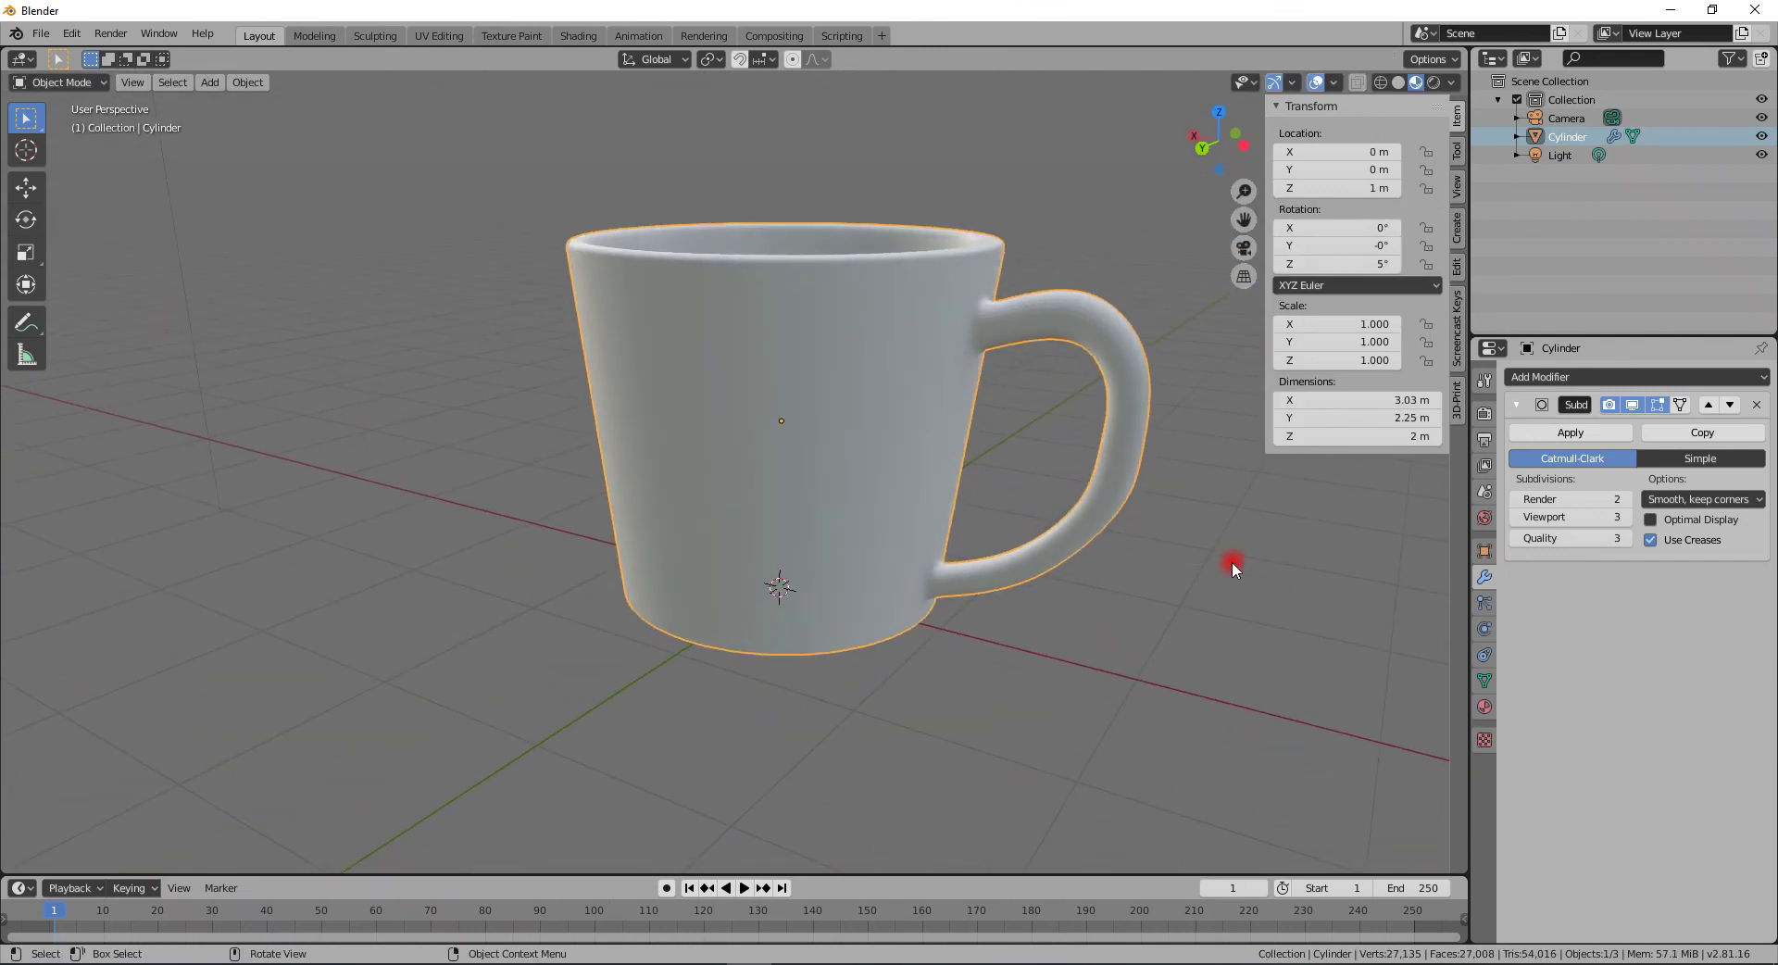
mouse_move(920, 489)
middle_mouse_down()
mouse_move(992, 429)
mouse_move(988, 522)
mouse_move(960, 575)
mouse_move(953, 516)
mouse_move(897, 601)
mouse_move(880, 570)
middle_mouse_up()
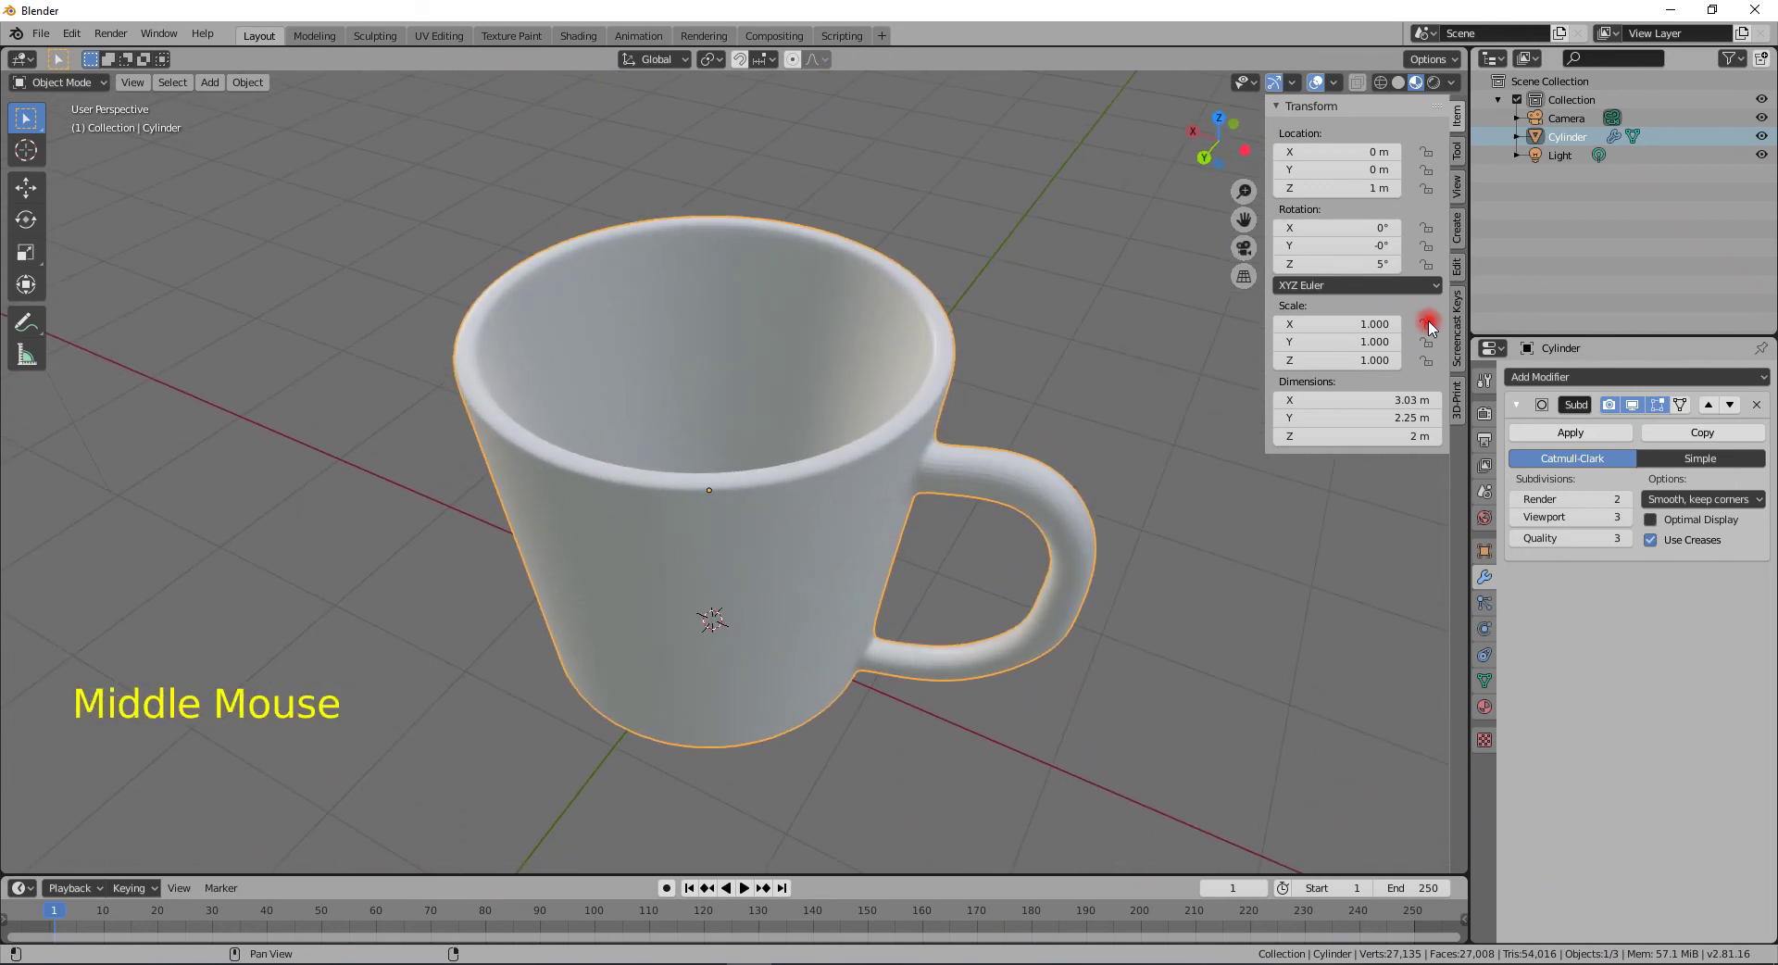